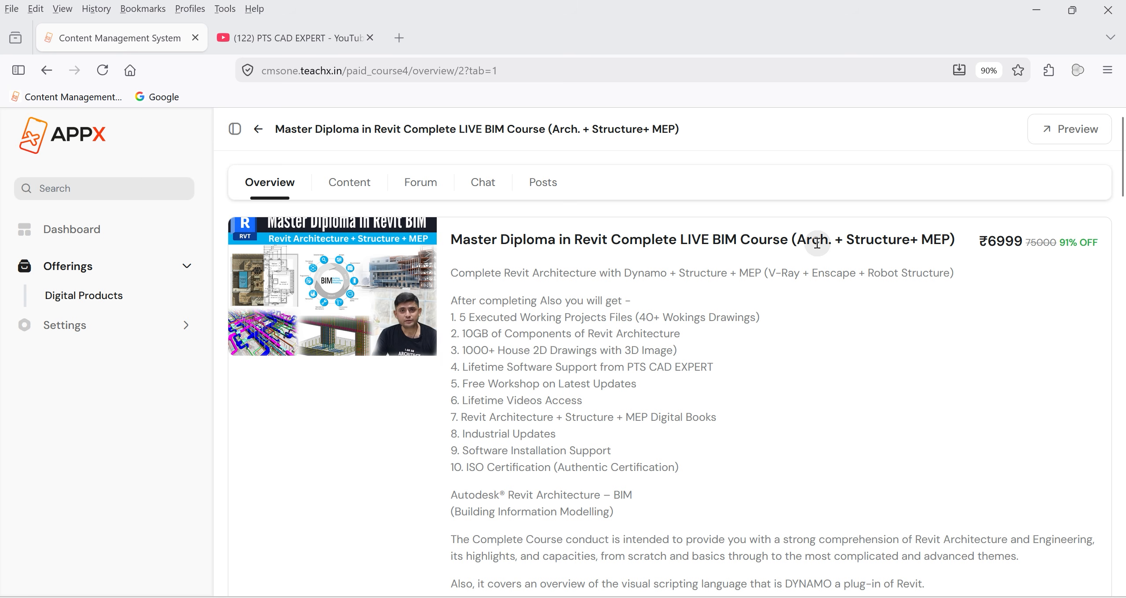
# Step: Switch to the PTS CAD EXPERT YouTube channel and open its full REVIT BIM VIDEOS playlist
pyautogui.click(308, 38)
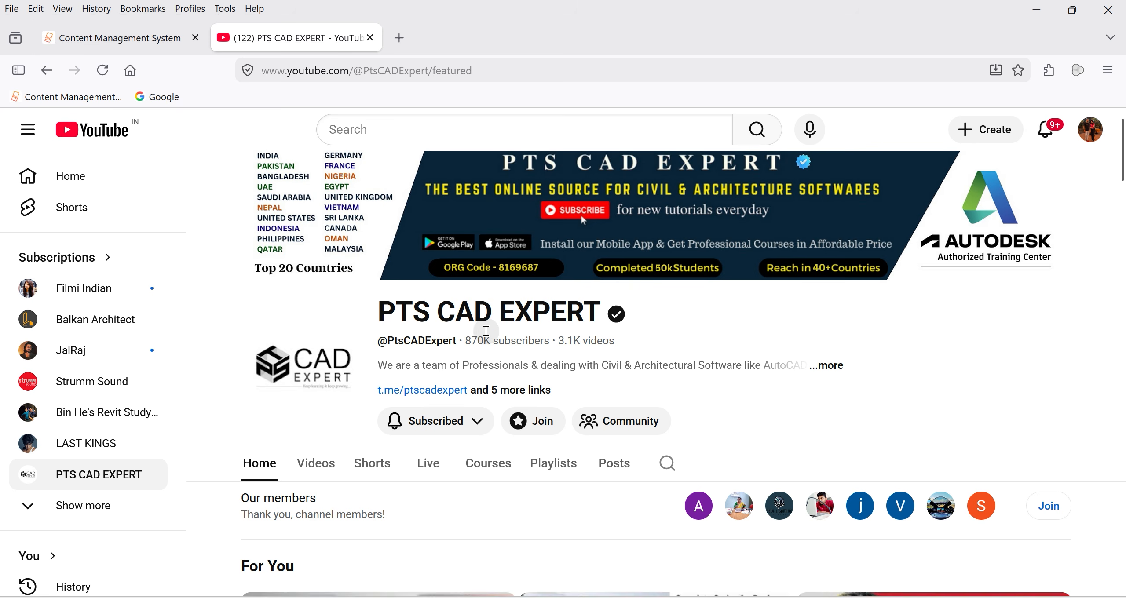
pyautogui.scroll(-2, 550, 398)
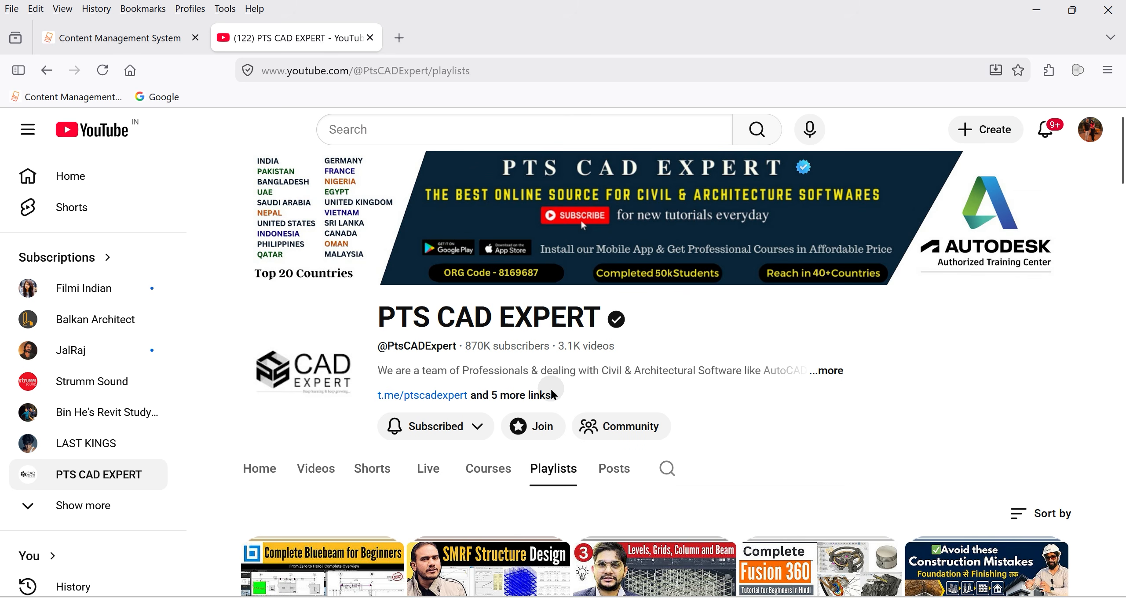
pyautogui.scroll(-15, 548, 396)
pyautogui.scroll(-15, 360, 426)
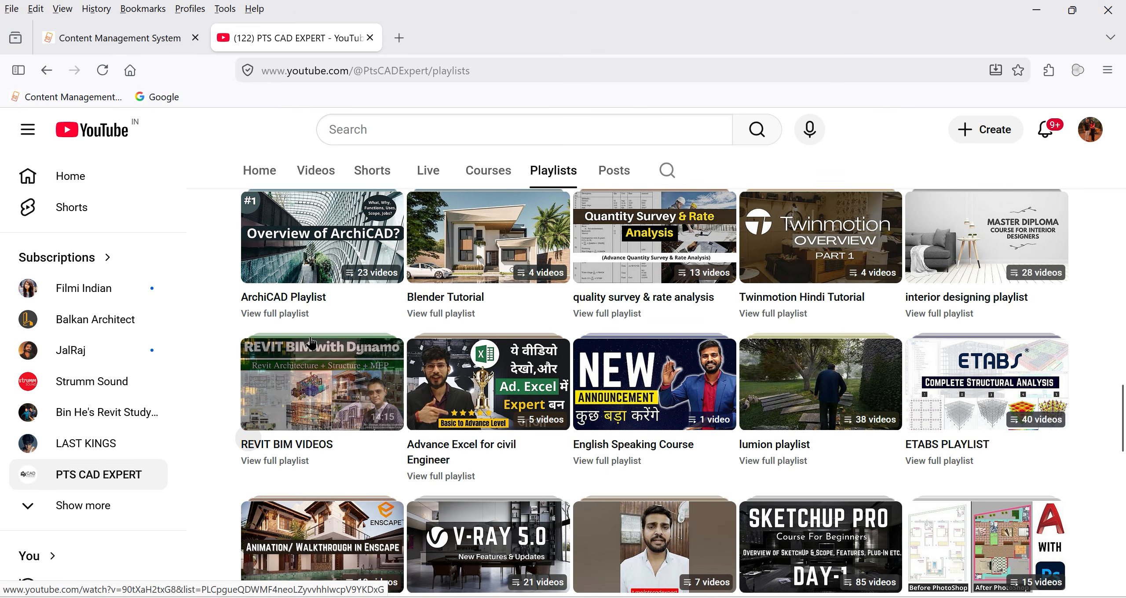
pyautogui.click(284, 463)
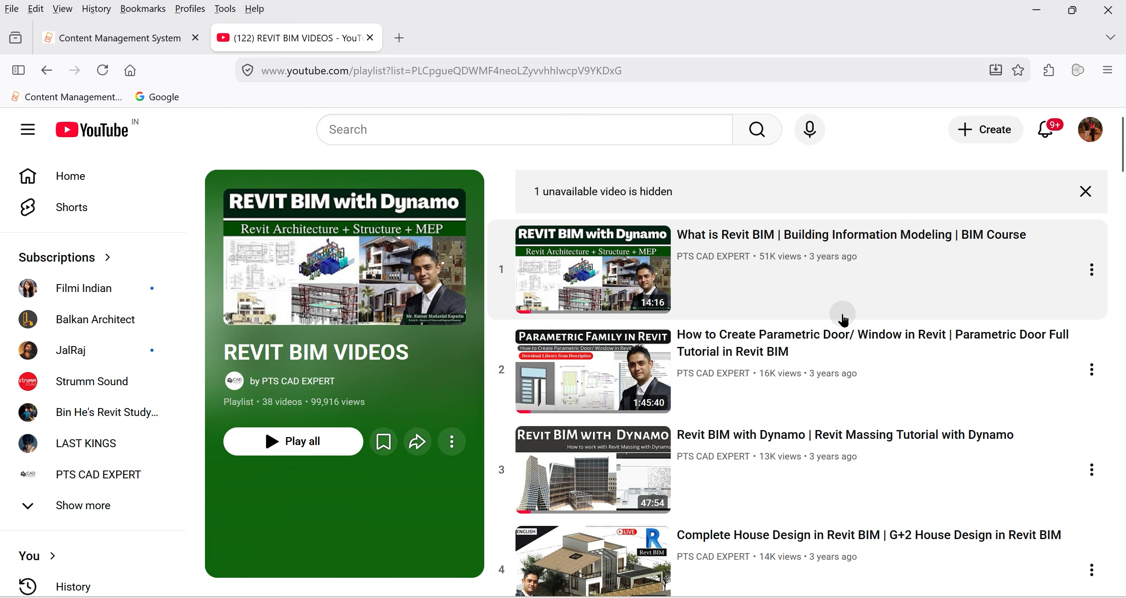
# Step: Browse the REVIT BIM VIDEOS playlist down to the Masterclass in Revit BIM video at its end
pyautogui.scroll(-15, 844, 321)
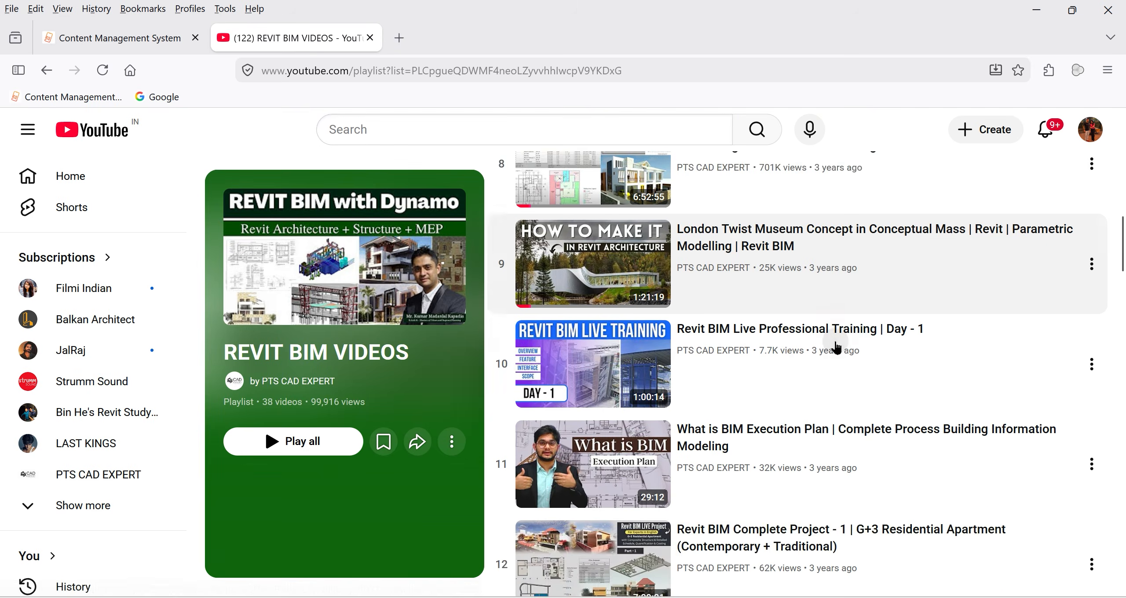
pyautogui.scroll(-20, 837, 348)
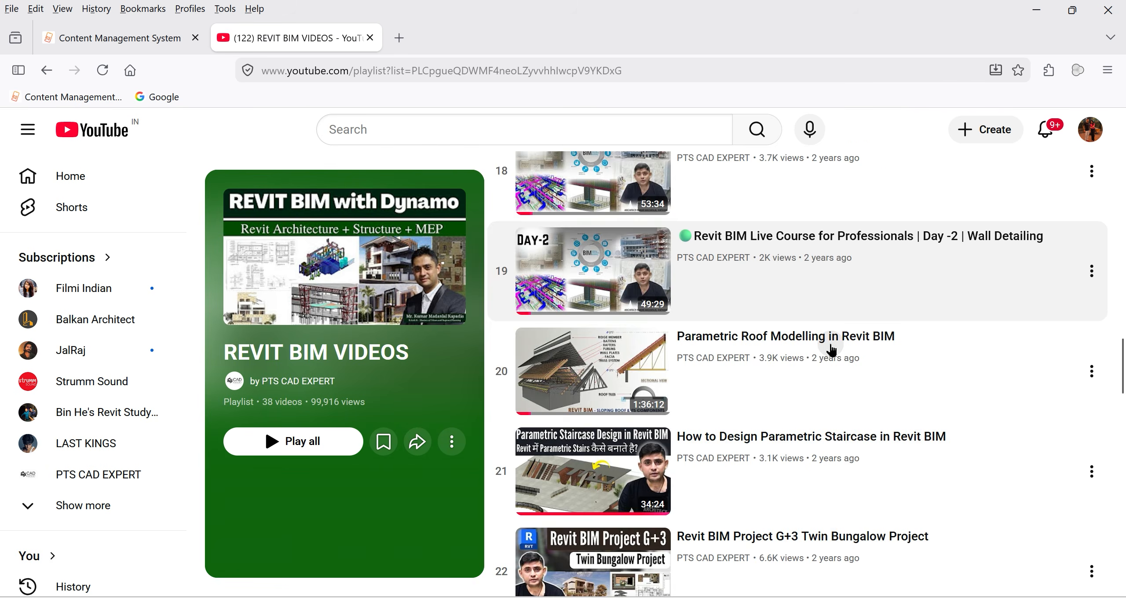
pyautogui.scroll(-3, 832, 351)
pyautogui.scroll(-14, 831, 350)
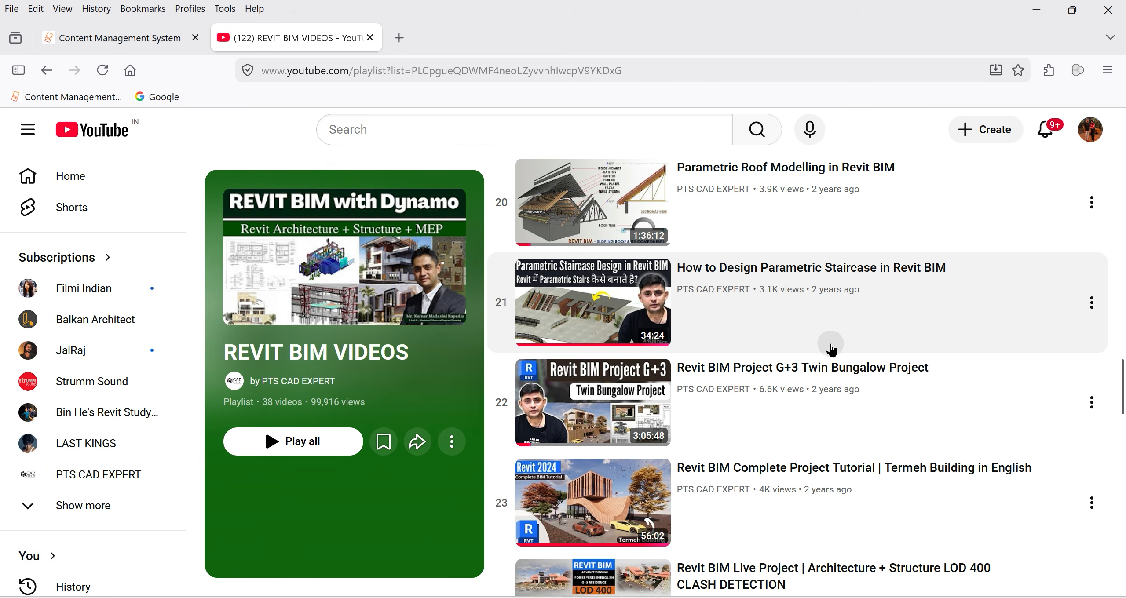
pyautogui.scroll(-10, 832, 352)
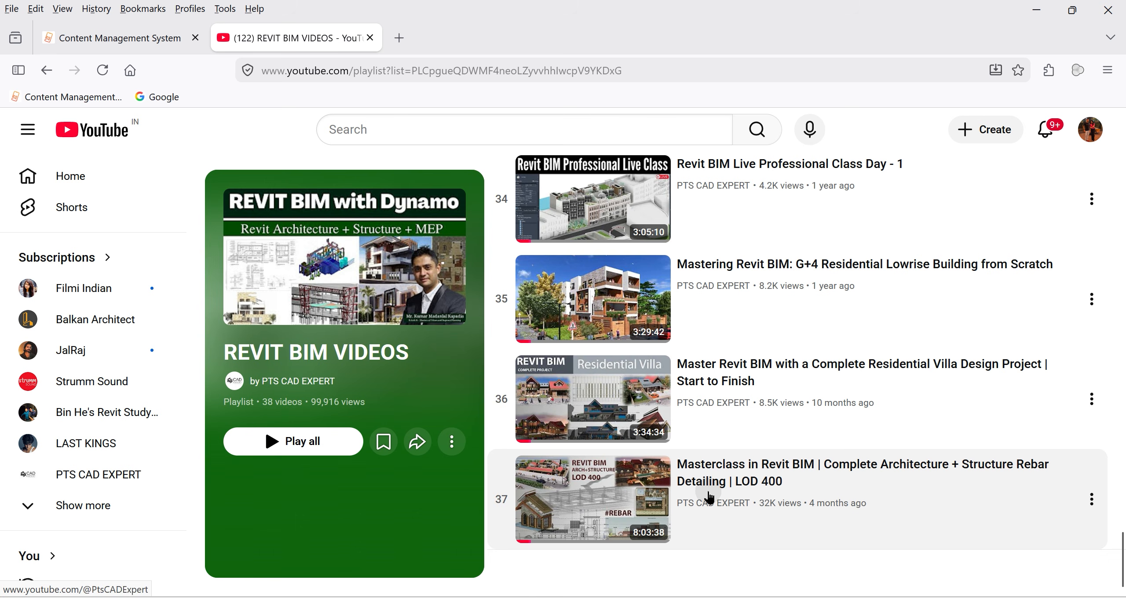
pyautogui.click(761, 492)
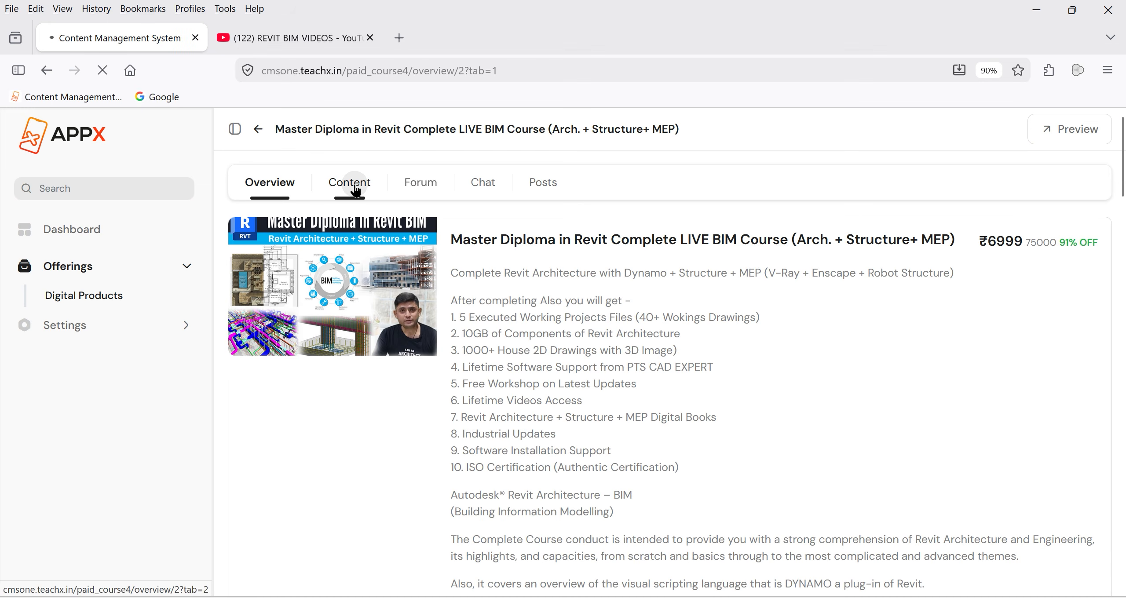
# Step: Review the content list of the Master Diploma in Revit course, down to its project and parametric modelling folders
pyautogui.click(356, 190)
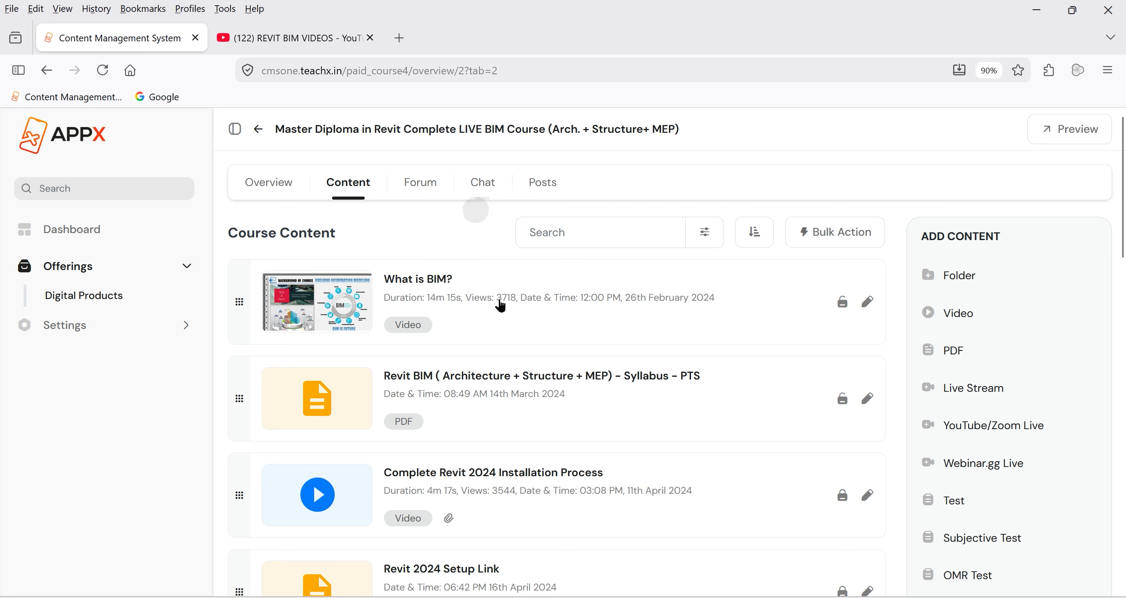
pyautogui.scroll(-10, 501, 321)
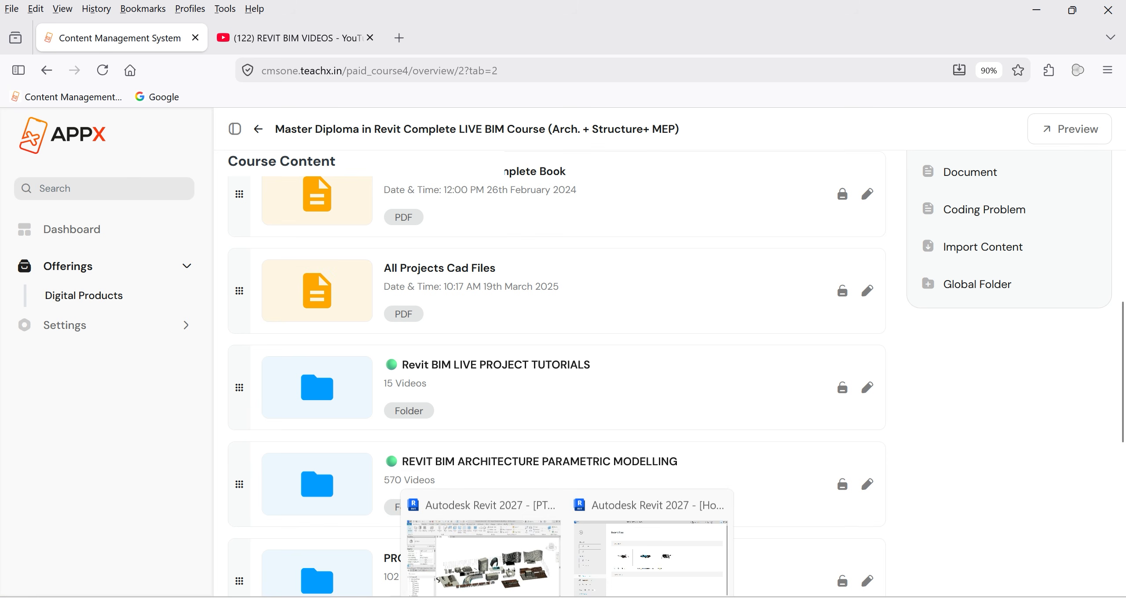
# Step: Switch to the PTS Project Parametric Modelling file in Revit and examine the brick facade with the two arched openings
pyautogui.click(488, 537)
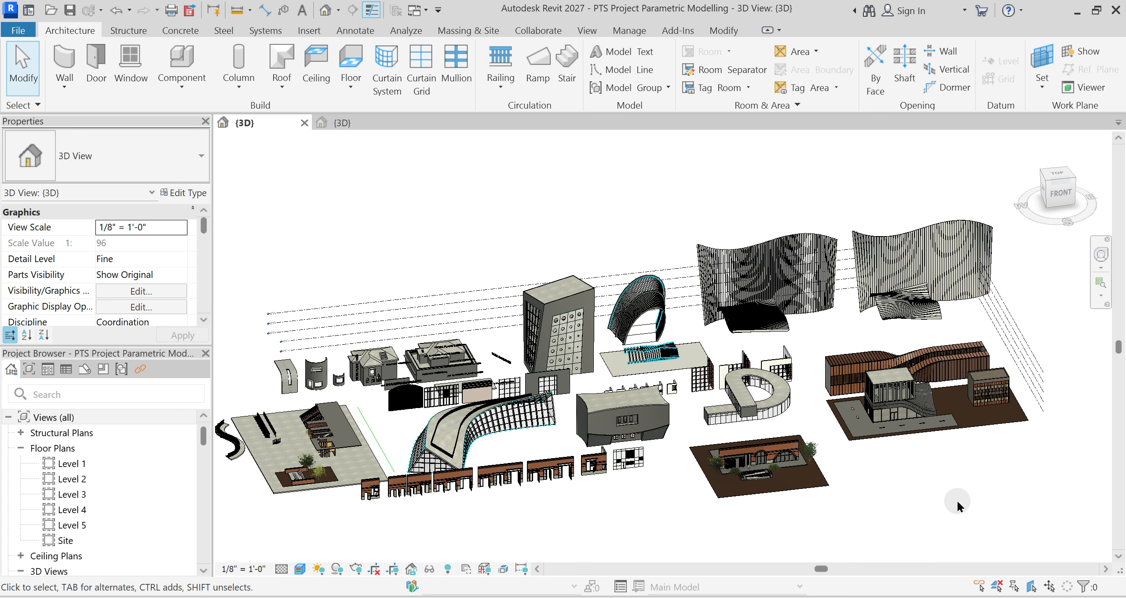
pyautogui.scroll(10, 809, 513)
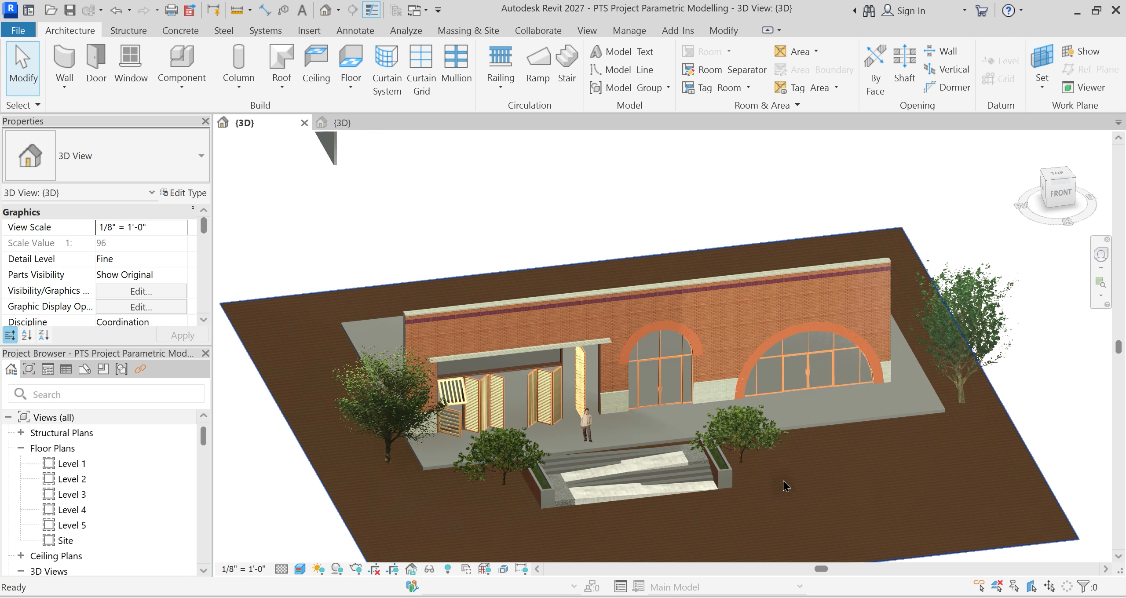
pyautogui.scroll(6, 785, 487)
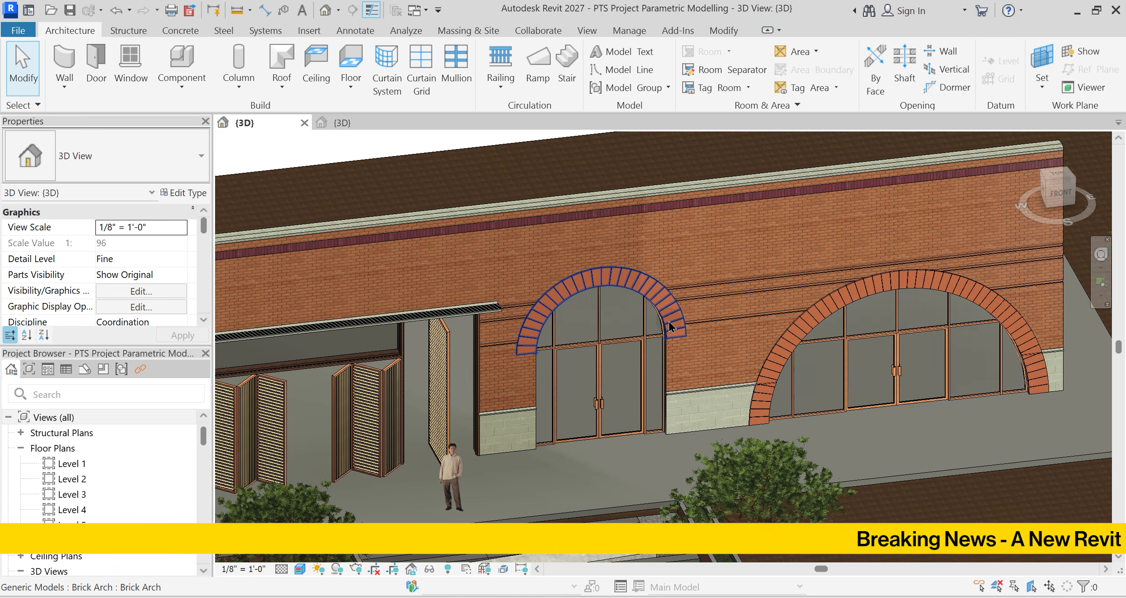
pyautogui.scroll(-1, 822, 273)
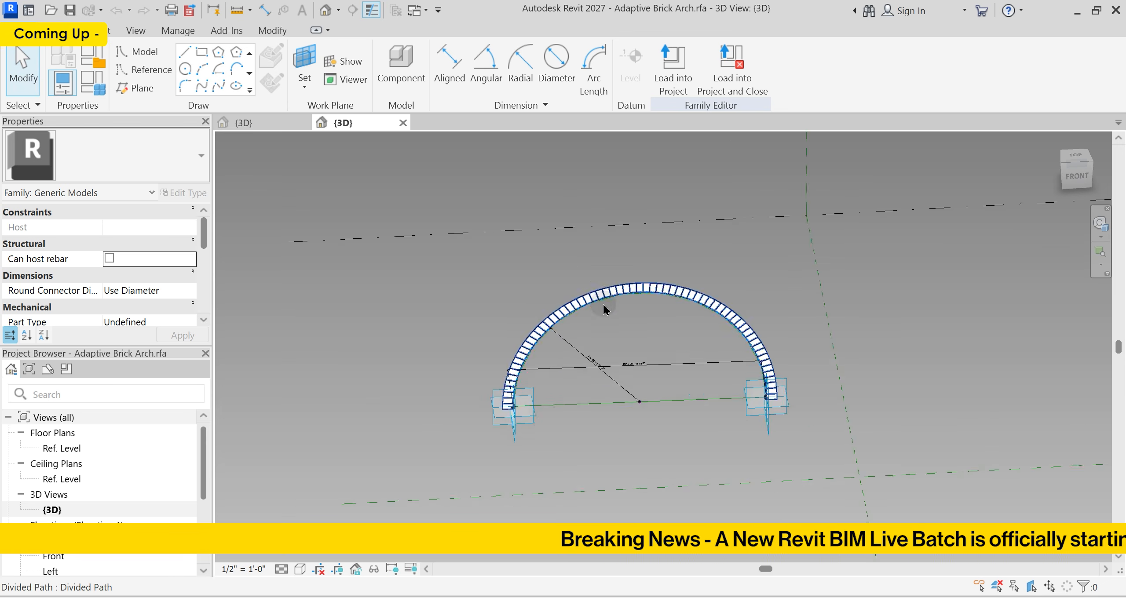
# Step: Select a single brick of the repeater along the arch in the Adaptive Brick Arch family
pyautogui.scroll(5, 615, 290)
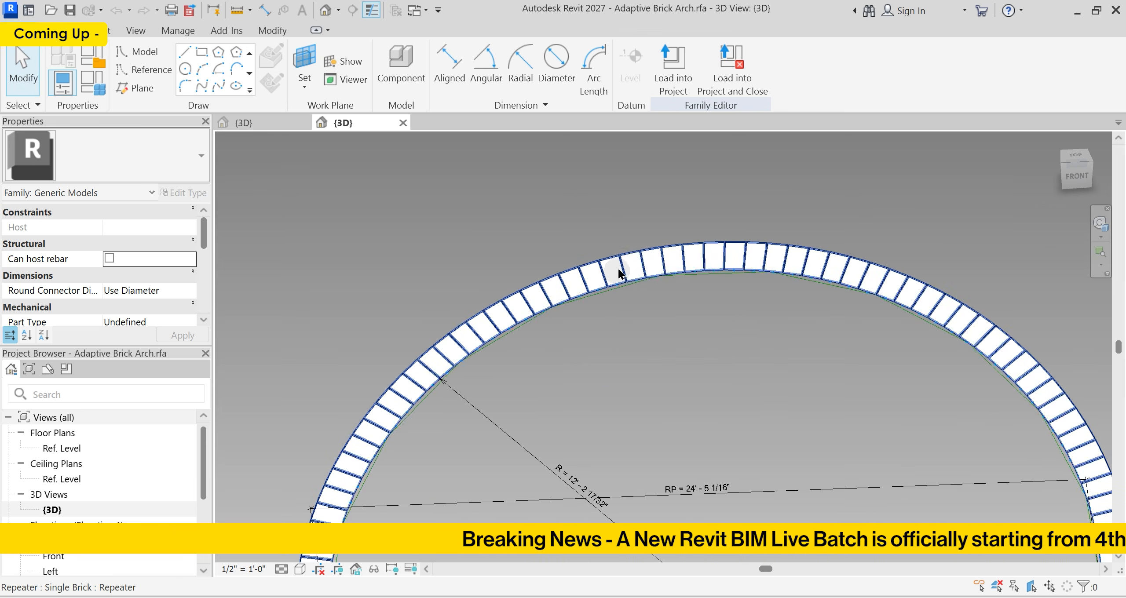
pyautogui.press('Tab')
pyautogui.click(627, 261)
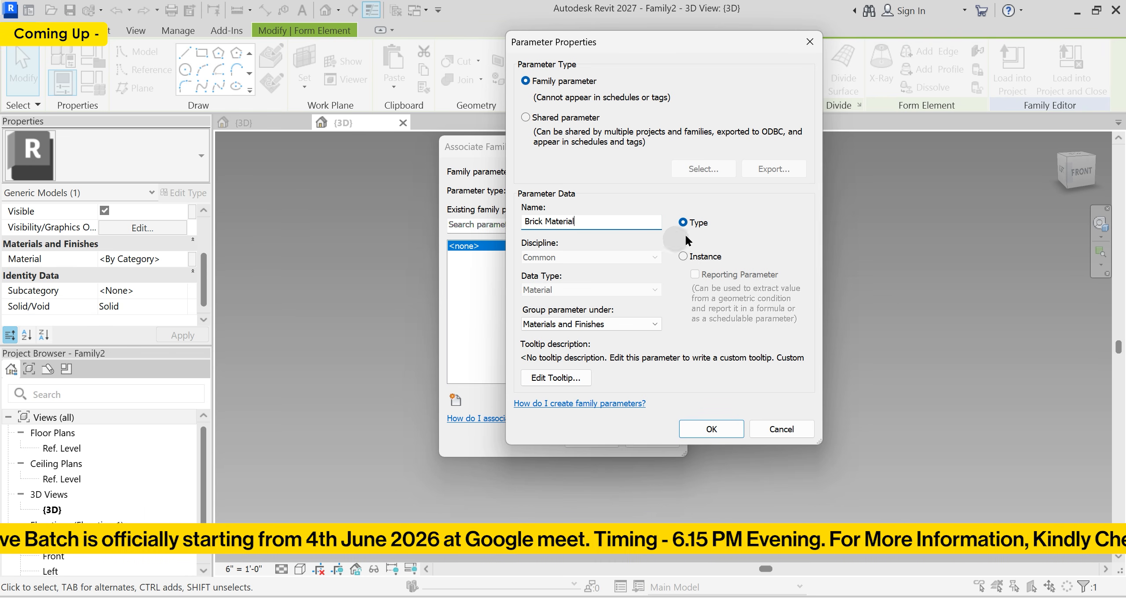
# Step: Make the new Brick Material family parameter an instance parameter
pyautogui.click(683, 257)
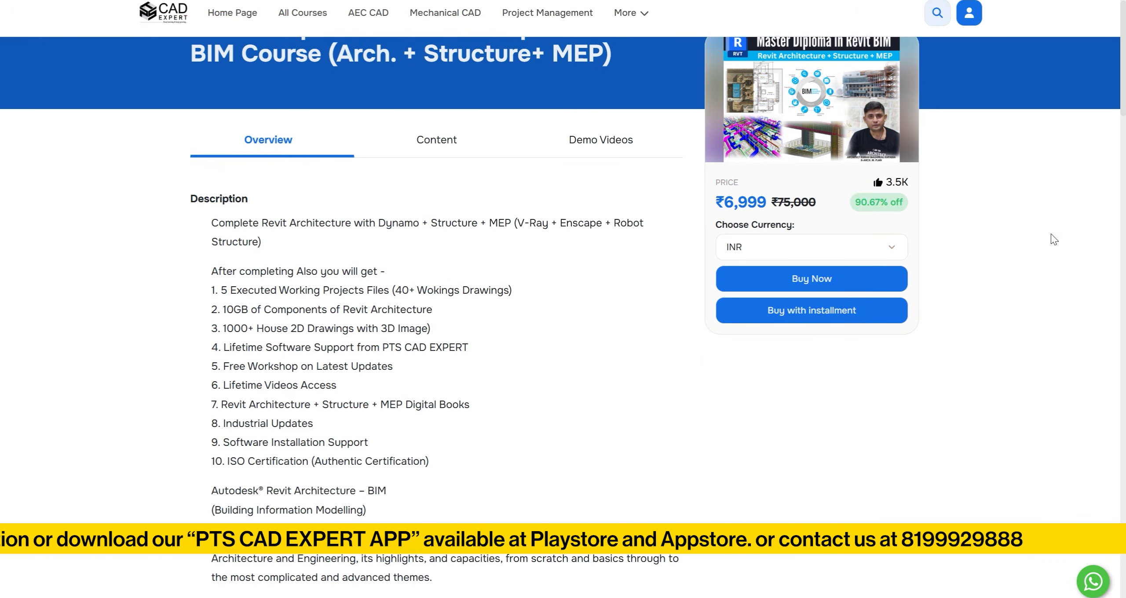
# Step: Read through the Revit BIM course description and its course content outline on the website
pyautogui.scroll(-15, 1054, 240)
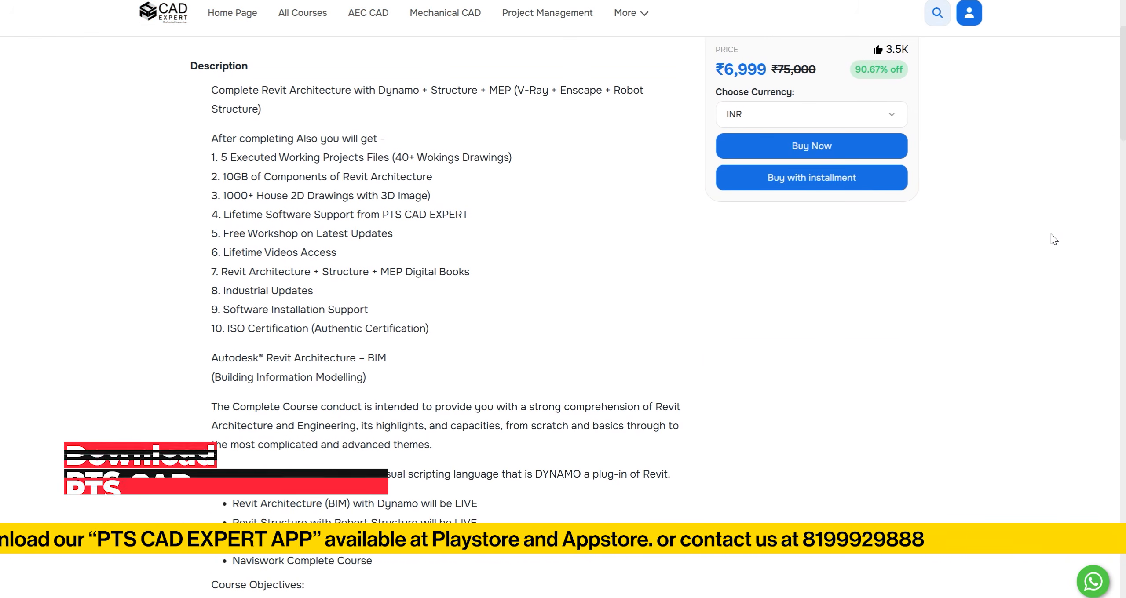
pyautogui.scroll(-14, 1054, 240)
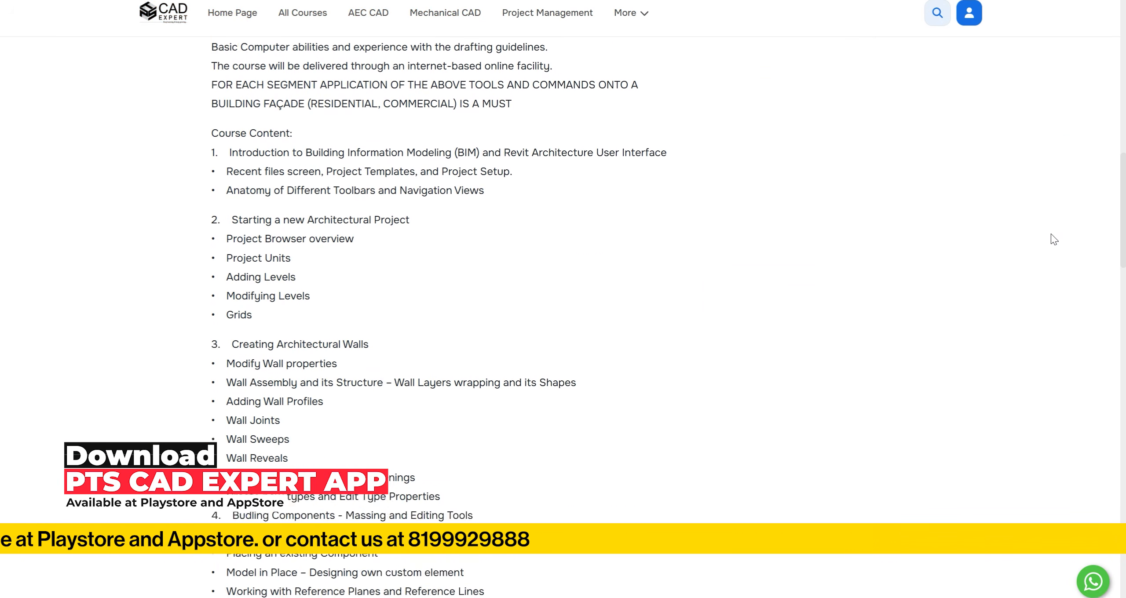
pyautogui.scroll(-14, 1053, 238)
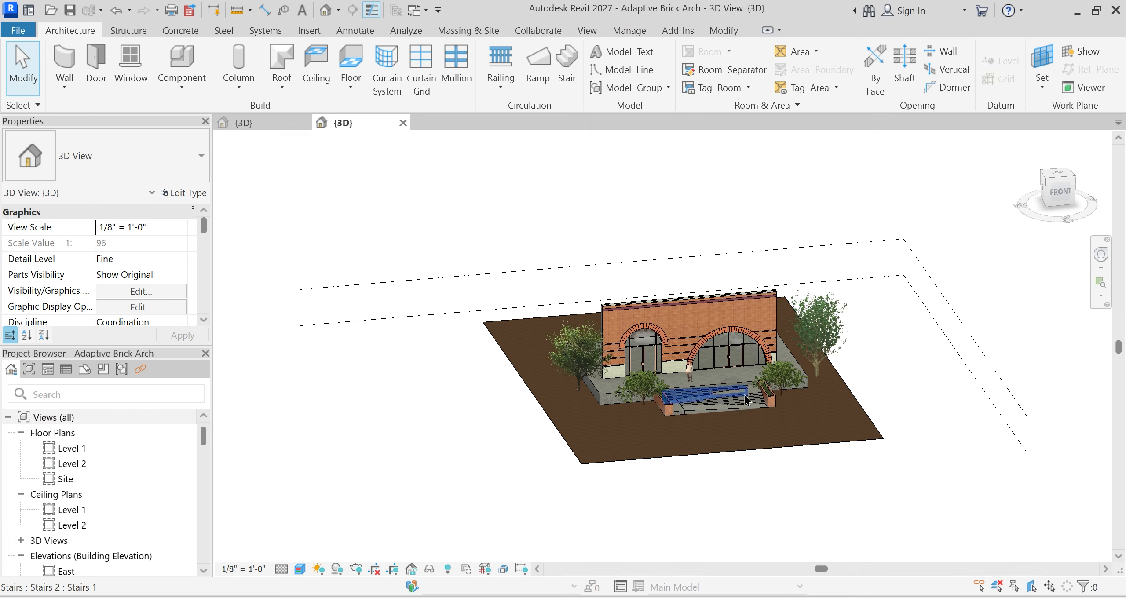
# Step: Select the large brick arch in the Adaptive Brick Arch project and review its material and dimension properties
pyautogui.scroll(8, 770, 354)
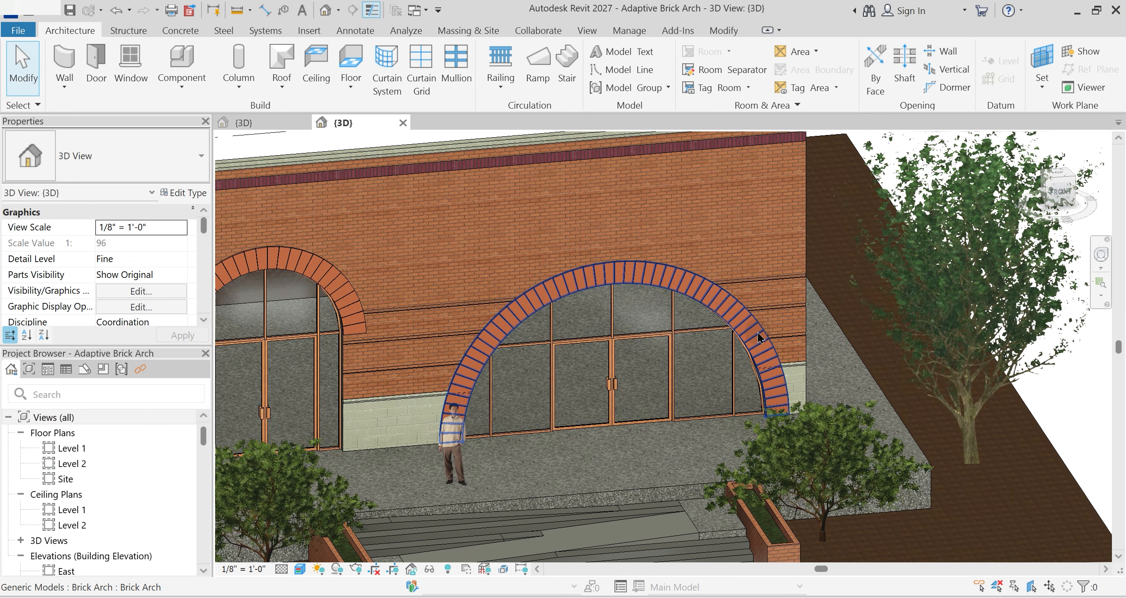
pyautogui.click(760, 338)
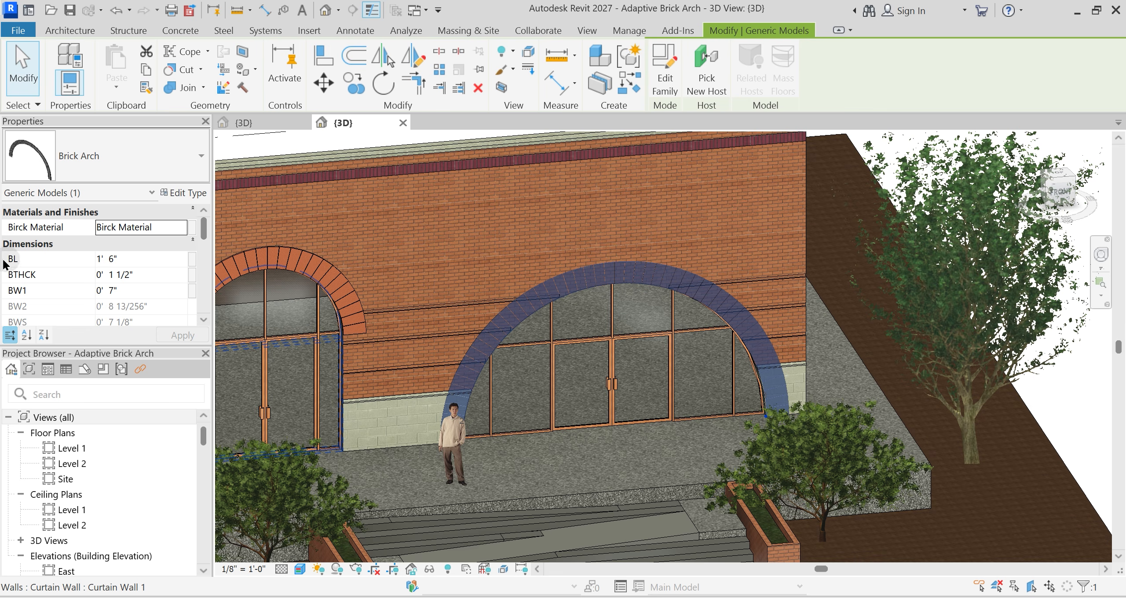
pyautogui.scroll(-1, 73, 282)
pyautogui.scroll(-1, 87, 295)
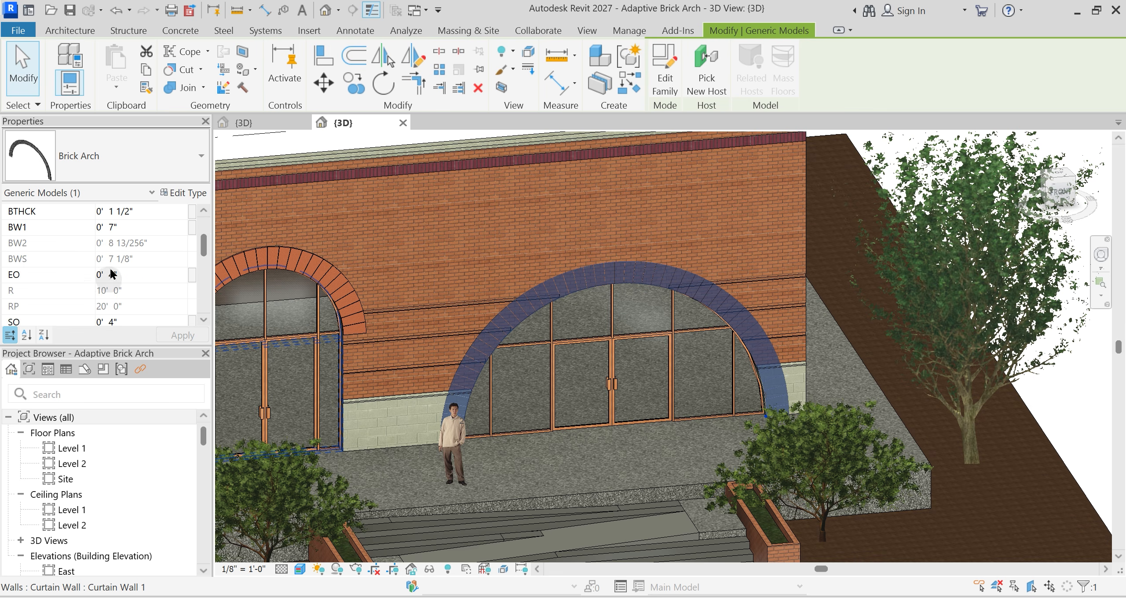
pyautogui.scroll(-1, 101, 288)
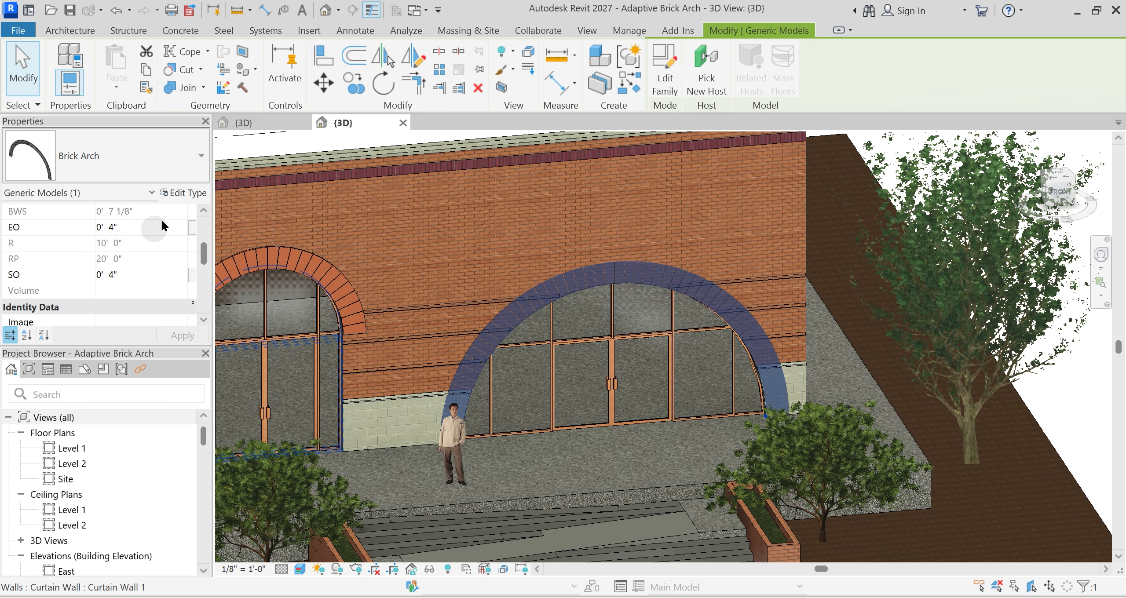
# Step: Open the selected arch's family for editing and examine its repeated bricks, adaptive points and dimensions in 3D
pyautogui.click(666, 85)
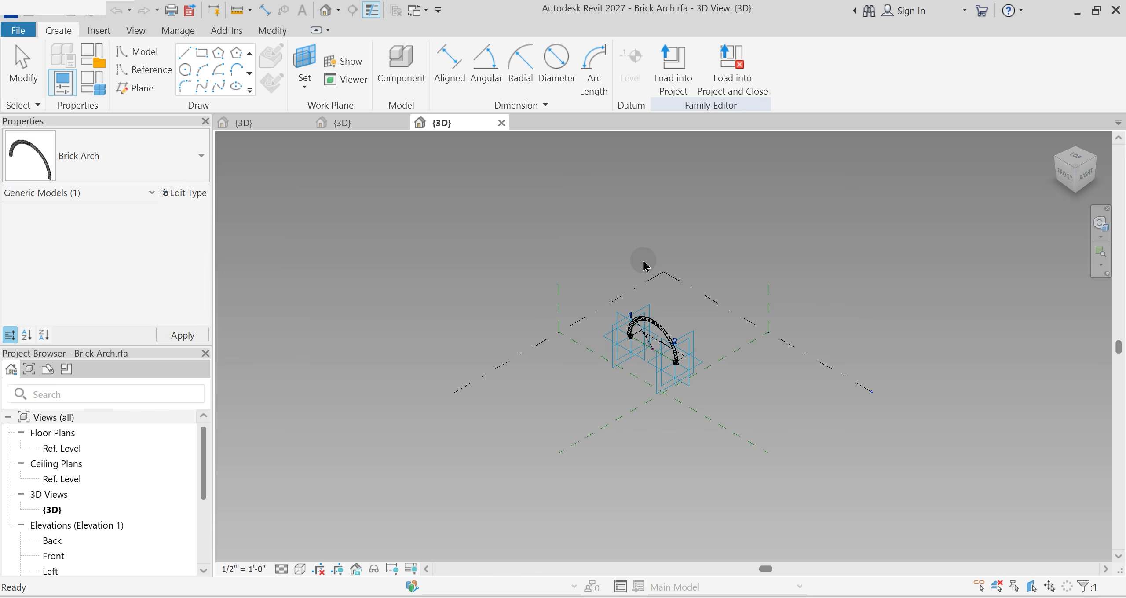
pyautogui.scroll(3, 685, 386)
pyautogui.keyDown('shift'); pyautogui.moveTo(533, 411); pyautogui.dragTo(572, 356, button='middle'); pyautogui.keyUp('shift')
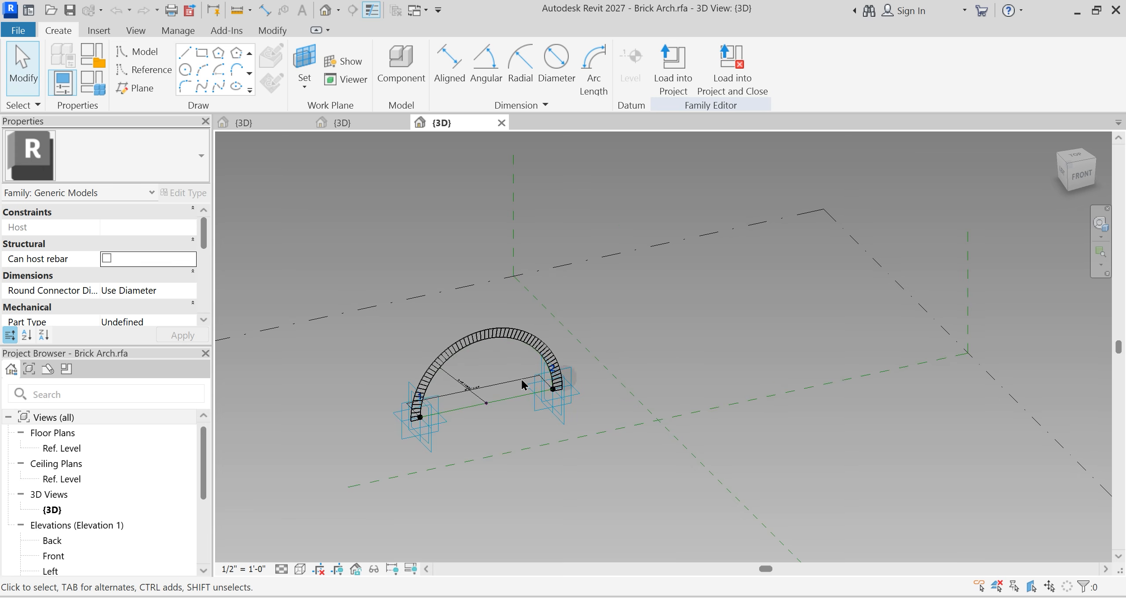
pyautogui.scroll(3, 432, 345)
pyautogui.moveTo(432, 344); pyautogui.dragTo(460, 286, button='middle')
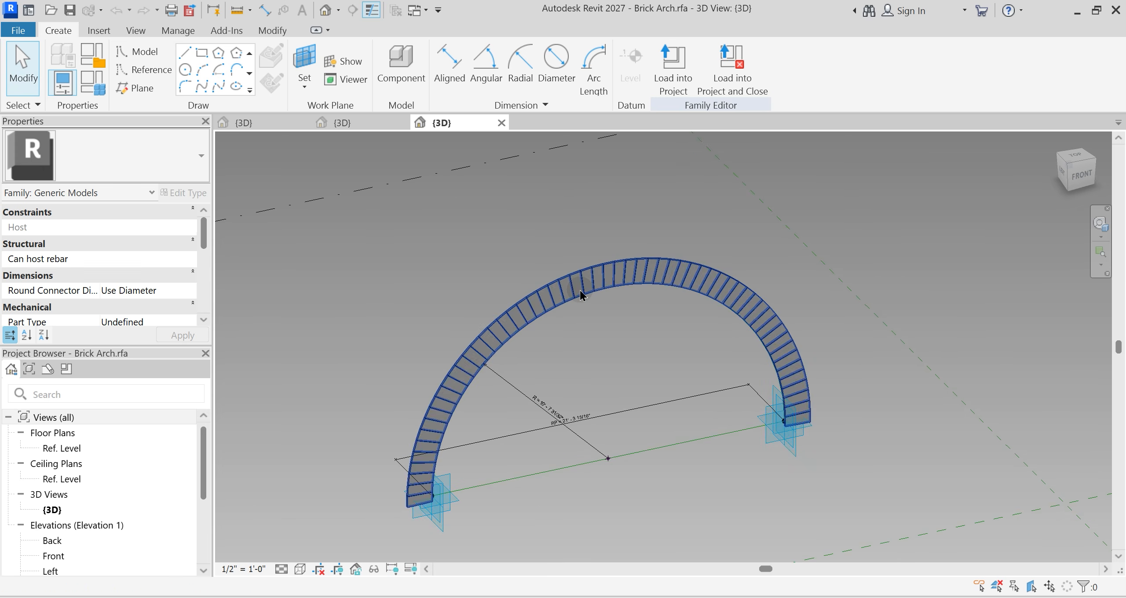
pyautogui.scroll(2, 603, 323)
pyautogui.keyDown('shift'); pyautogui.moveTo(608, 327); pyautogui.dragTo(598, 330, button='middle'); pyautogui.keyUp('shift')
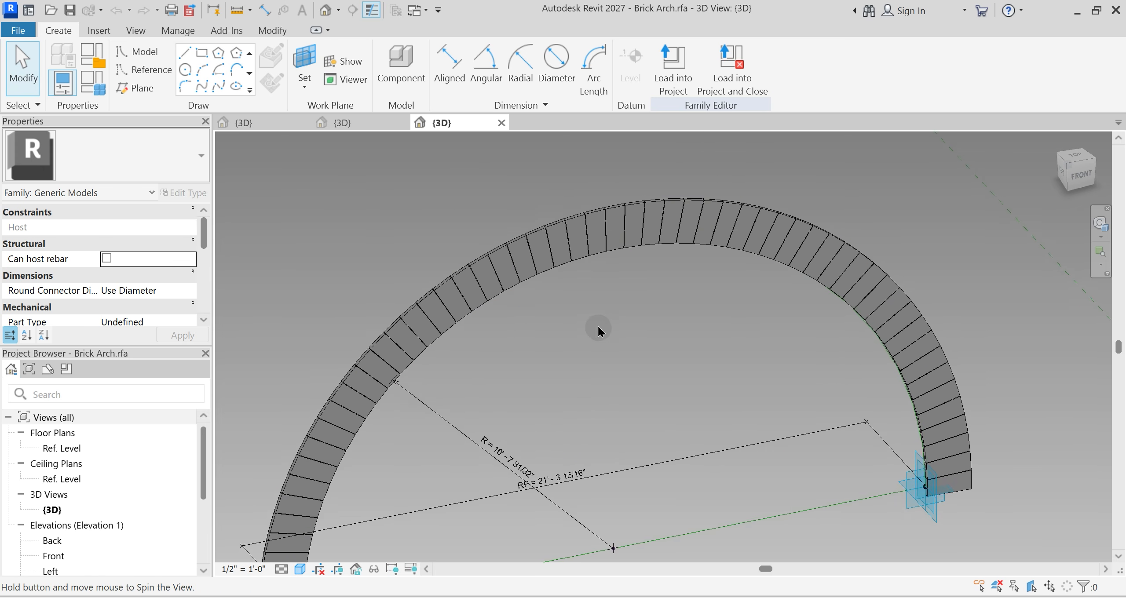
# Step: Open the nested single brick's family for editing and examine its dimensioned shape and its family type parameters
pyautogui.click(599, 224)
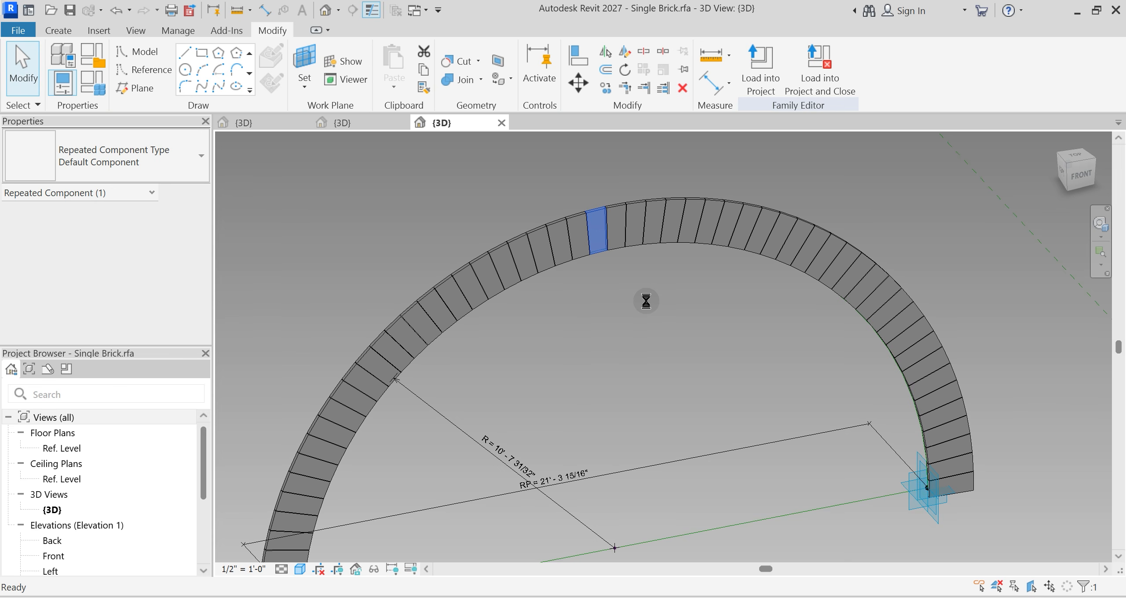
pyautogui.scroll(5, 581, 430)
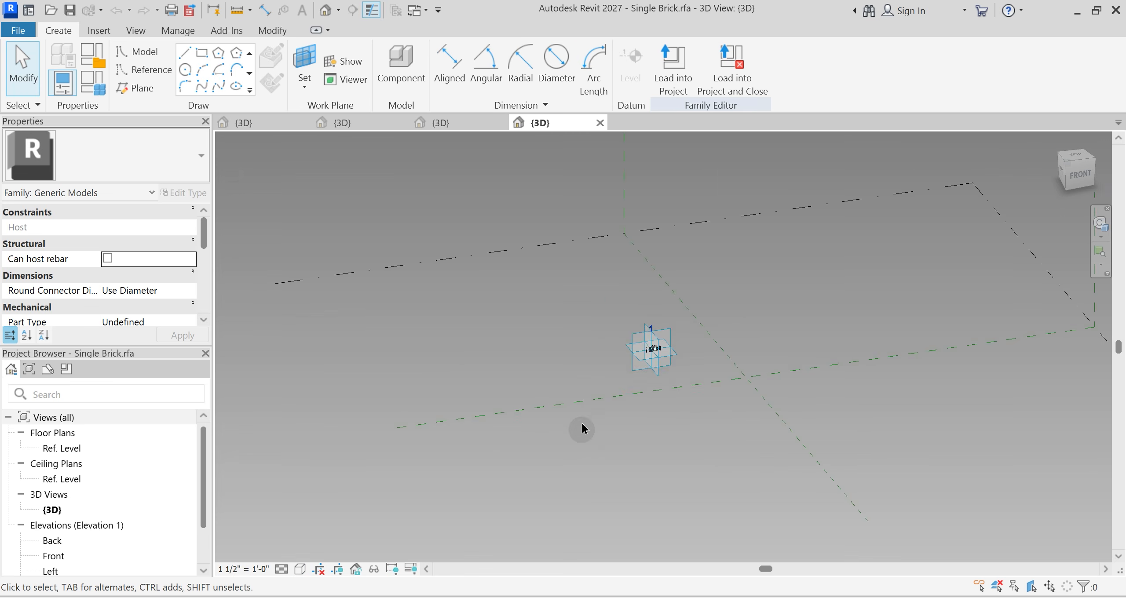
pyautogui.keyDown('shift'); pyautogui.moveTo(635, 320); pyautogui.dragTo(666, 313, button='middle'); pyautogui.keyUp('shift')
pyautogui.scroll(7, 716, 291)
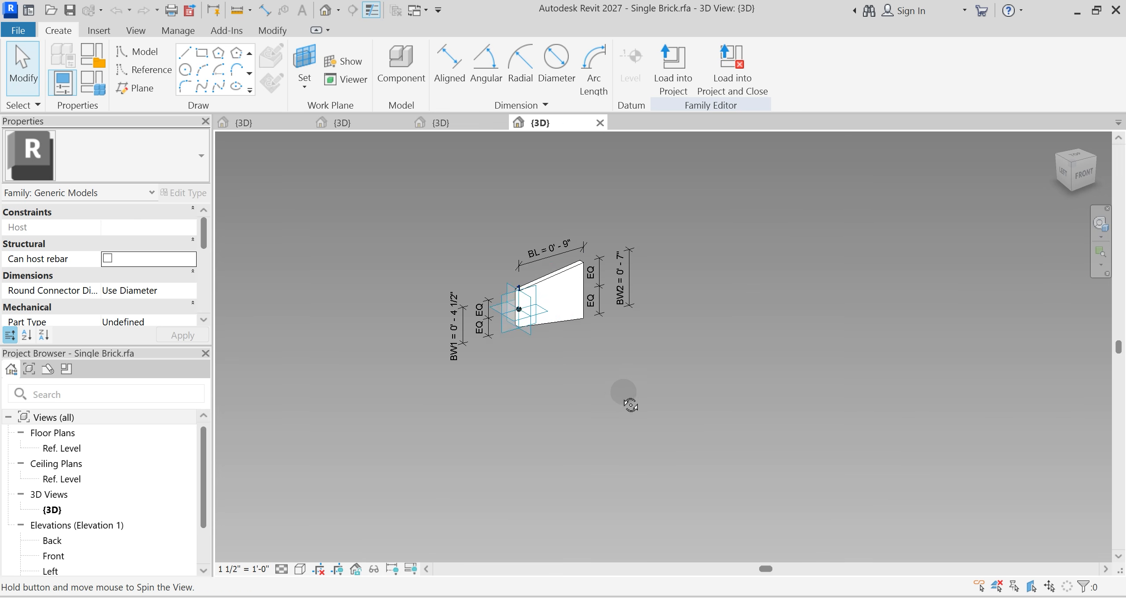
pyautogui.keyDown('shift'); pyautogui.moveTo(627, 393); pyautogui.dragTo(624, 391, button='middle'); pyautogui.keyUp('shift')
pyautogui.moveTo(642, 328); pyautogui.dragTo(629, 372, button='middle')
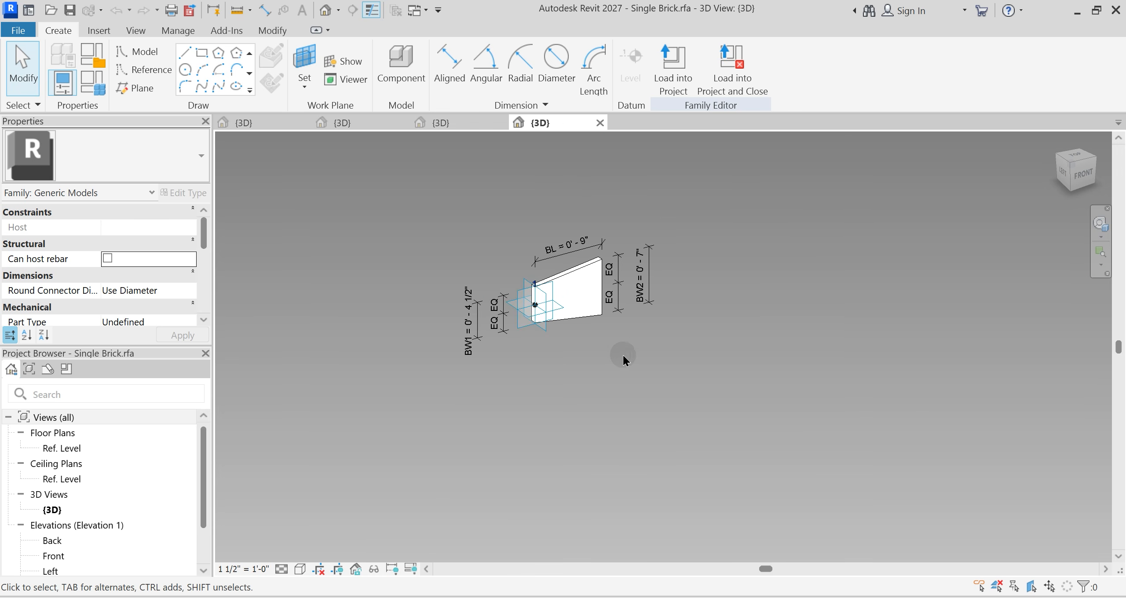
pyautogui.click(99, 91)
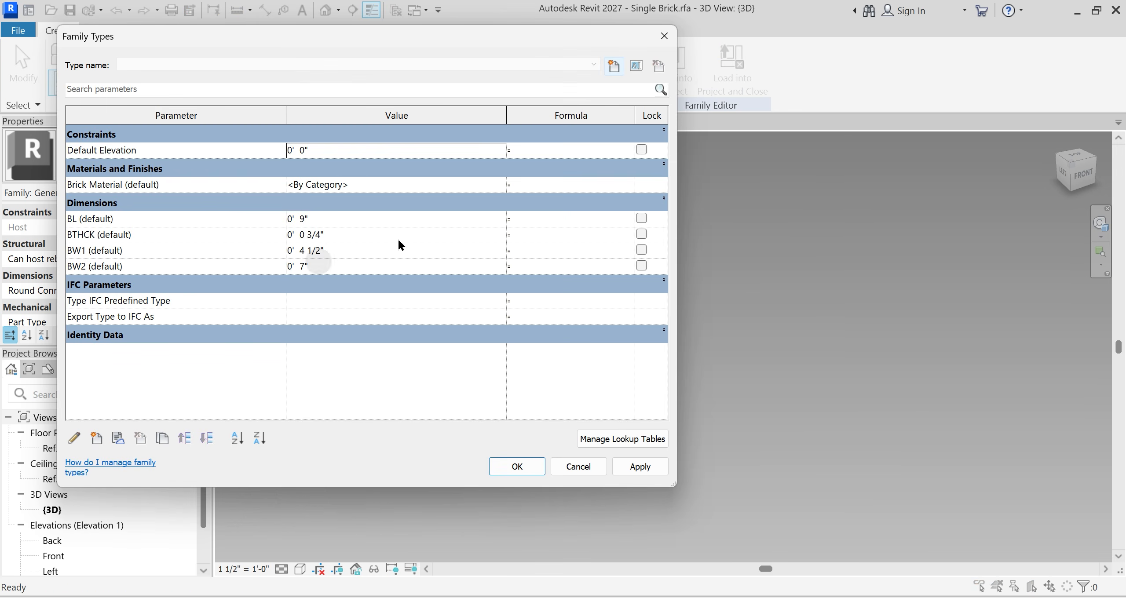
pyautogui.press('Escape')
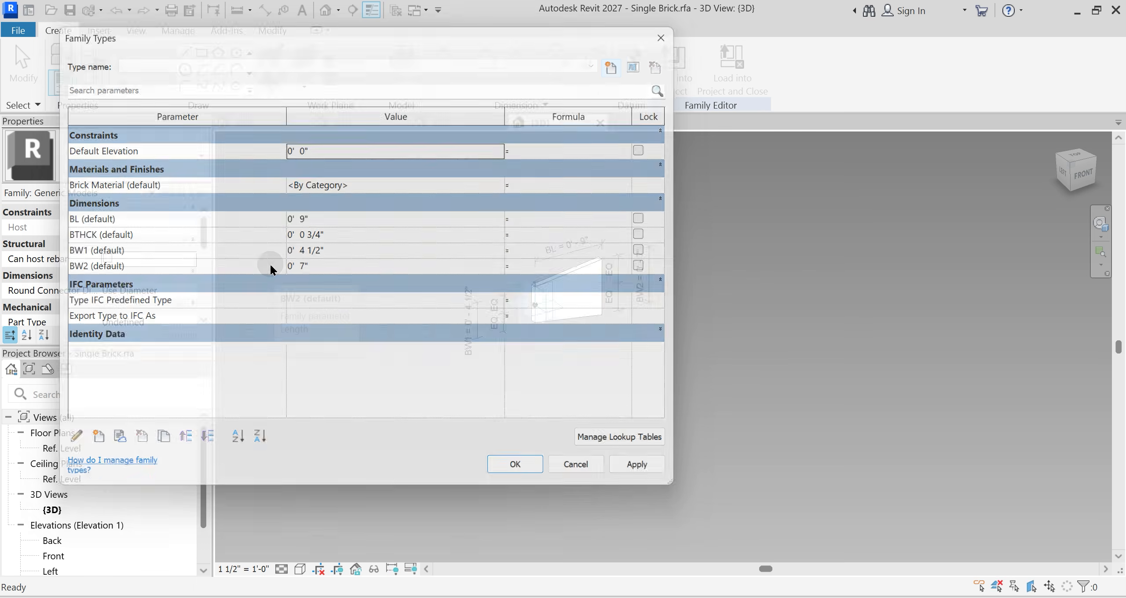
# Step: Review the brick arch family's type parameters and formulas, and look at the single brick family's dimensioned shape in 3D
pyautogui.click(442, 123)
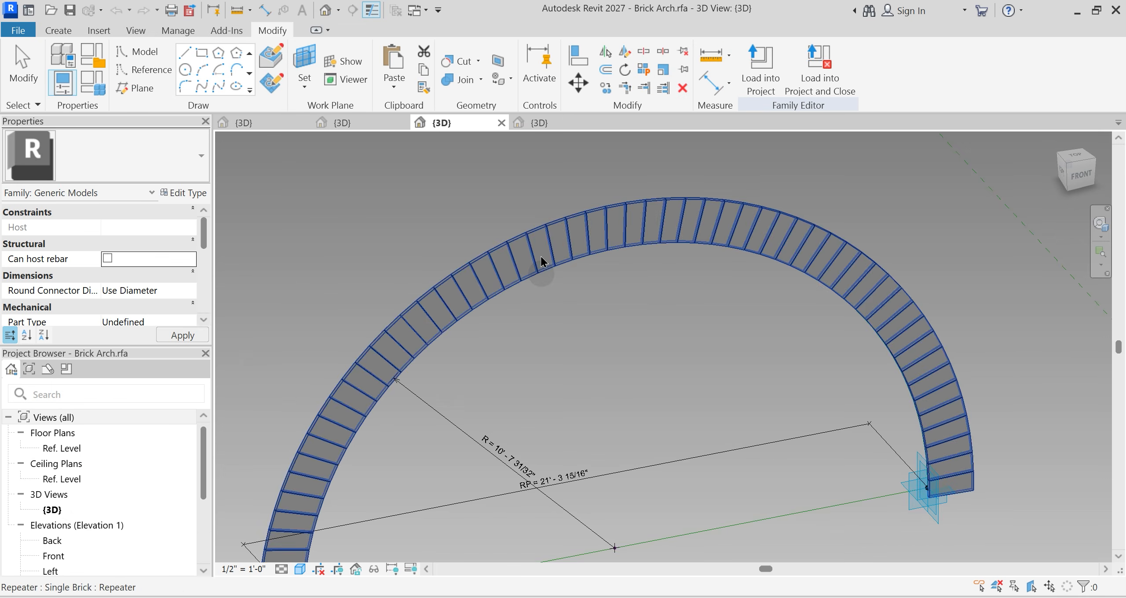
pyautogui.press('f')
pyautogui.press('t')
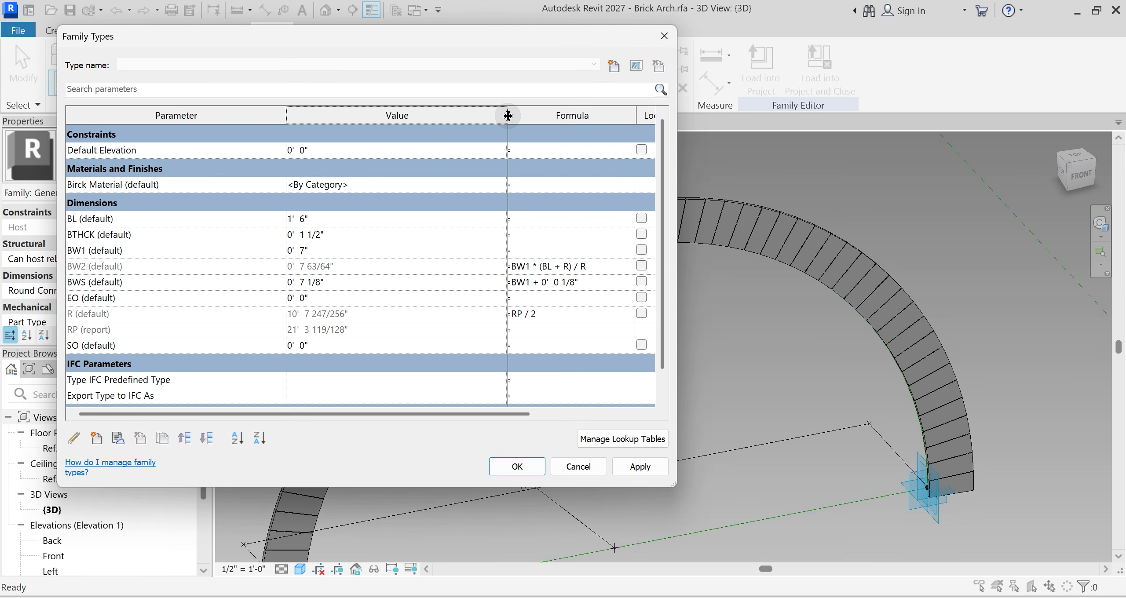
pyautogui.moveTo(409, 119); pyautogui.dragTo(409, 119)
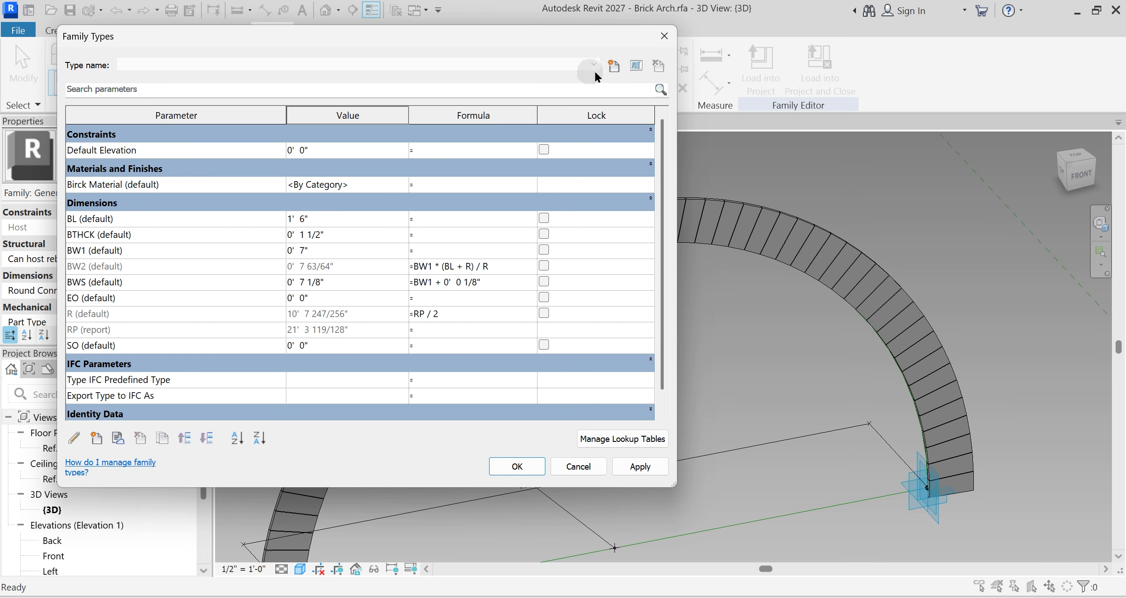
pyautogui.click(664, 36)
pyautogui.scroll(-2, 650, 294)
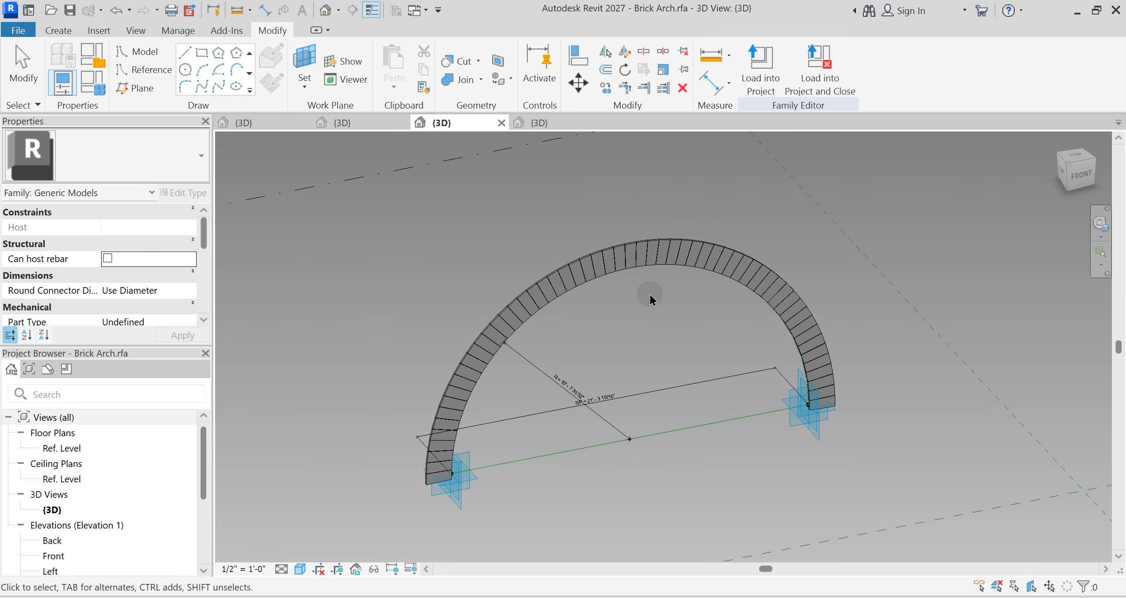
pyautogui.click(571, 123)
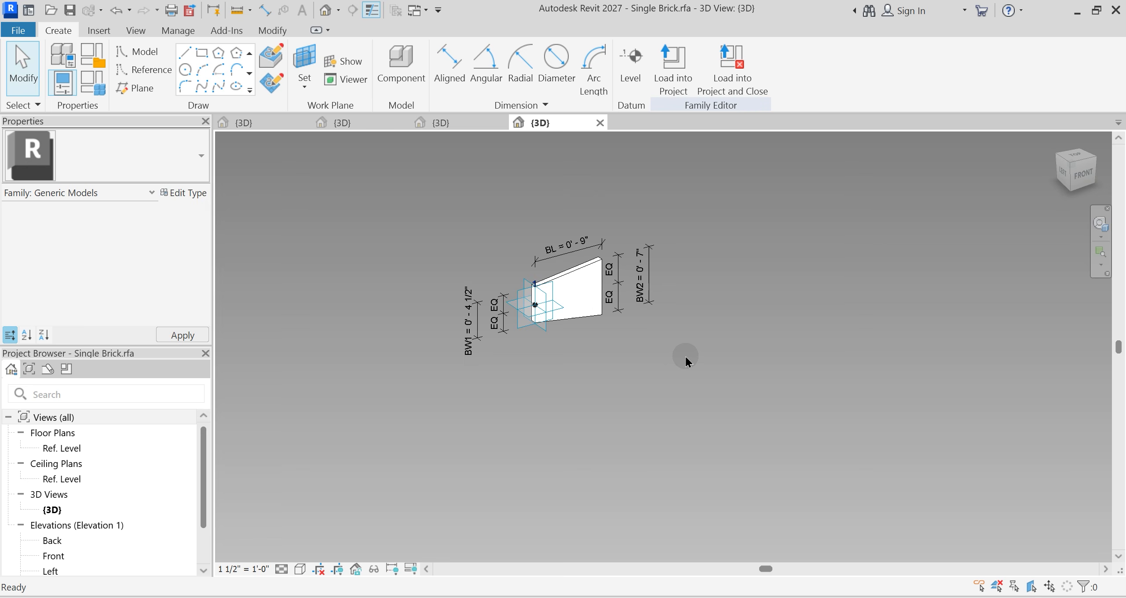
pyautogui.keyDown('shift'); pyautogui.moveTo(563, 347); pyautogui.dragTo(581, 405, button='middle'); pyautogui.keyUp('shift')
pyautogui.scroll(-3, 579, 398)
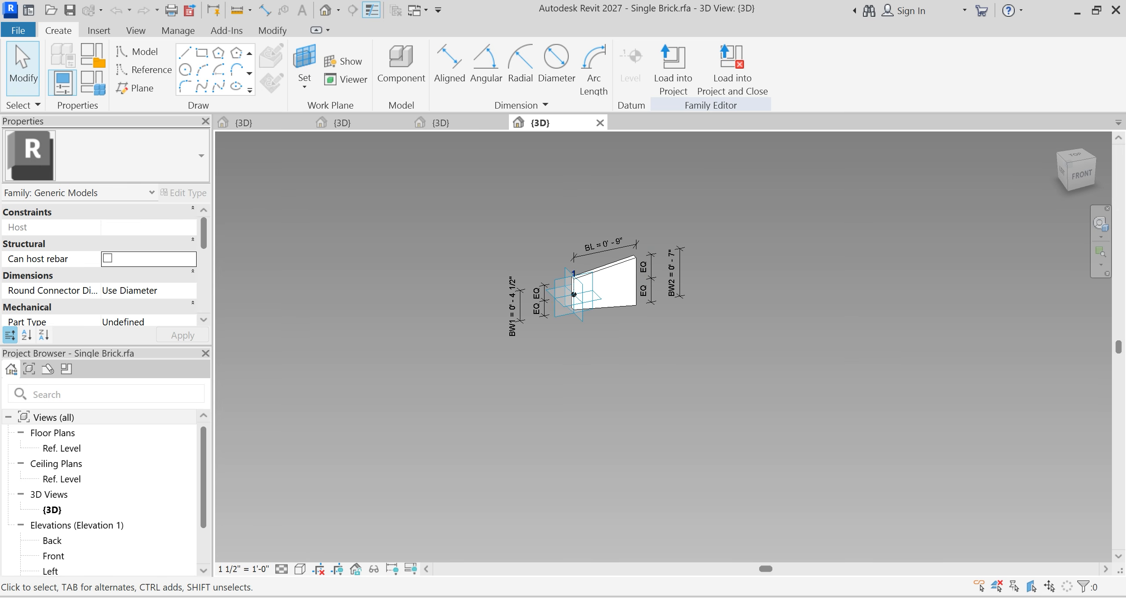
# Step: Create a new family from the Generic Model Adaptive template in the English-Imperial folder, listing the templates by name
pyautogui.click(593, 583)
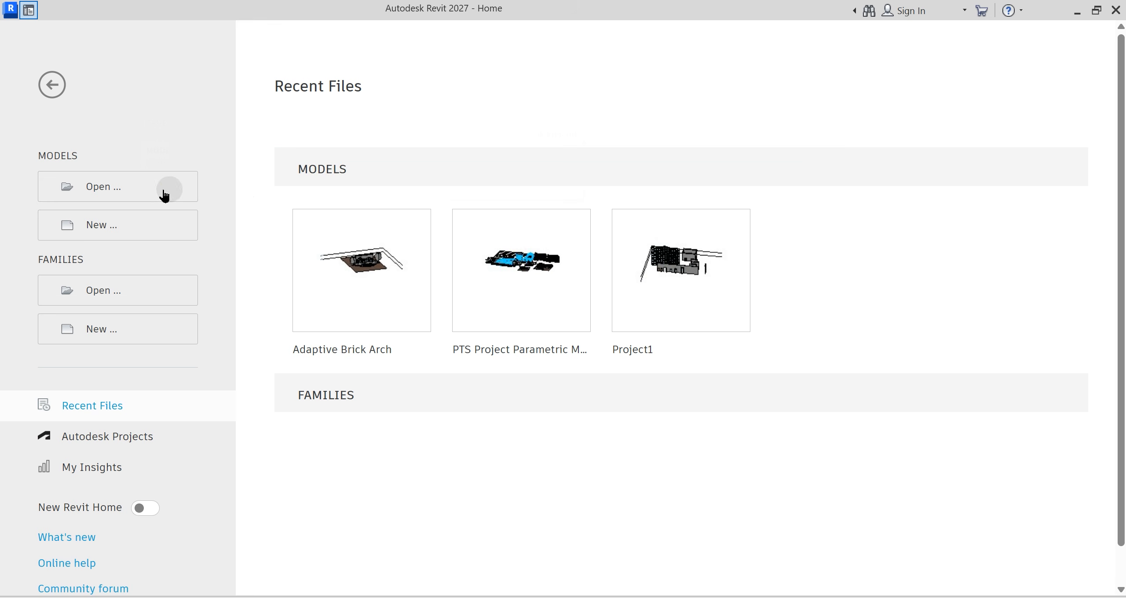
pyautogui.click(102, 227)
pyautogui.press('Escape')
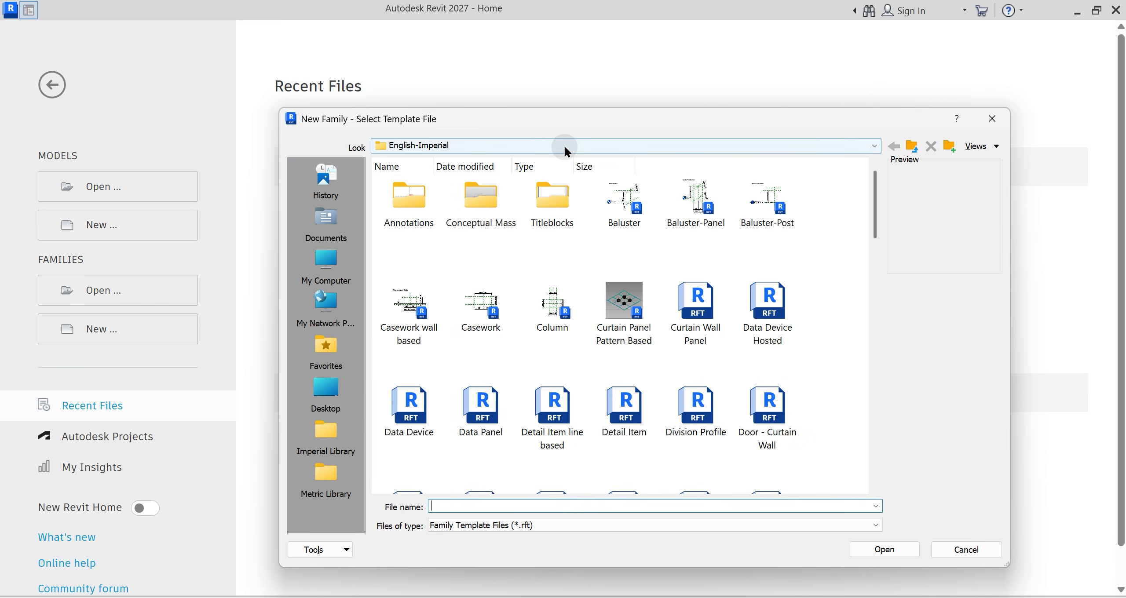
pyautogui.click(981, 146)
pyautogui.click(977, 162)
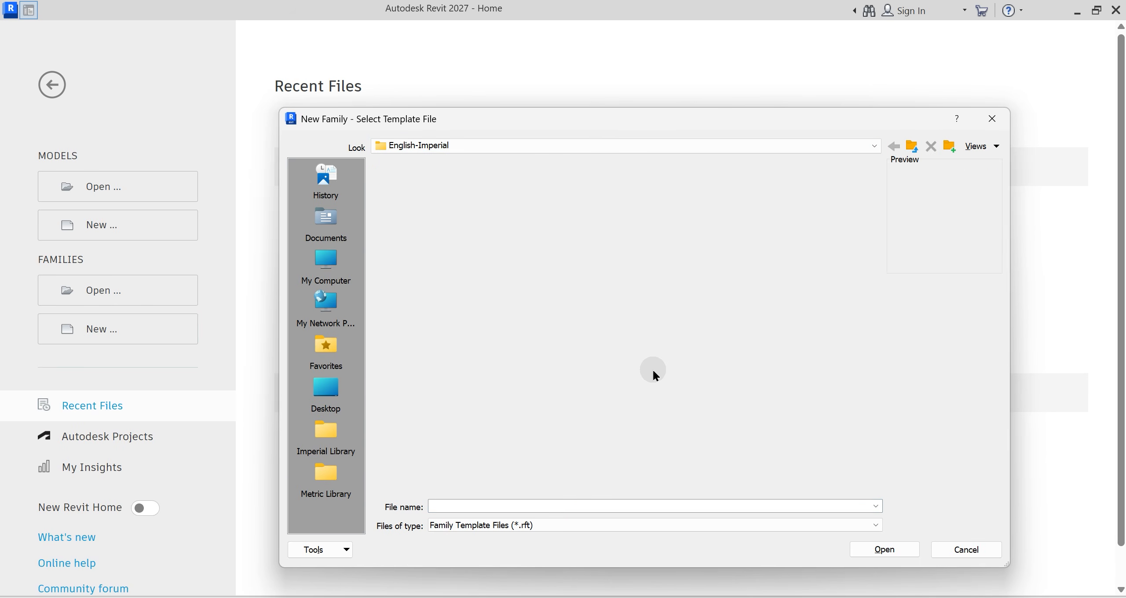
pyautogui.click(453, 143)
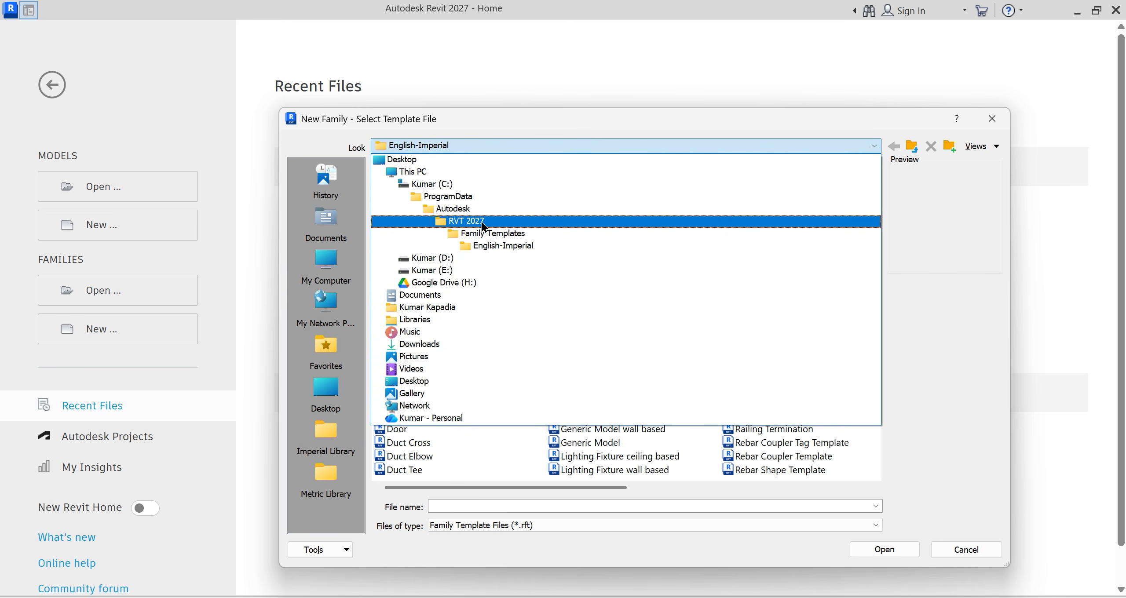
pyautogui.click(503, 246)
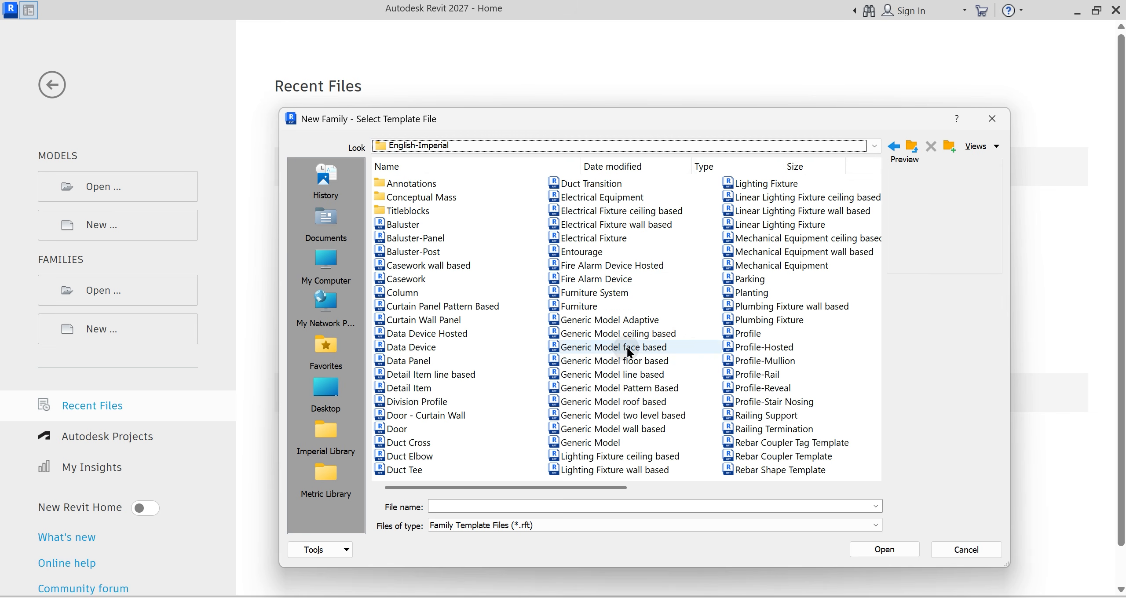
pyautogui.click(638, 322)
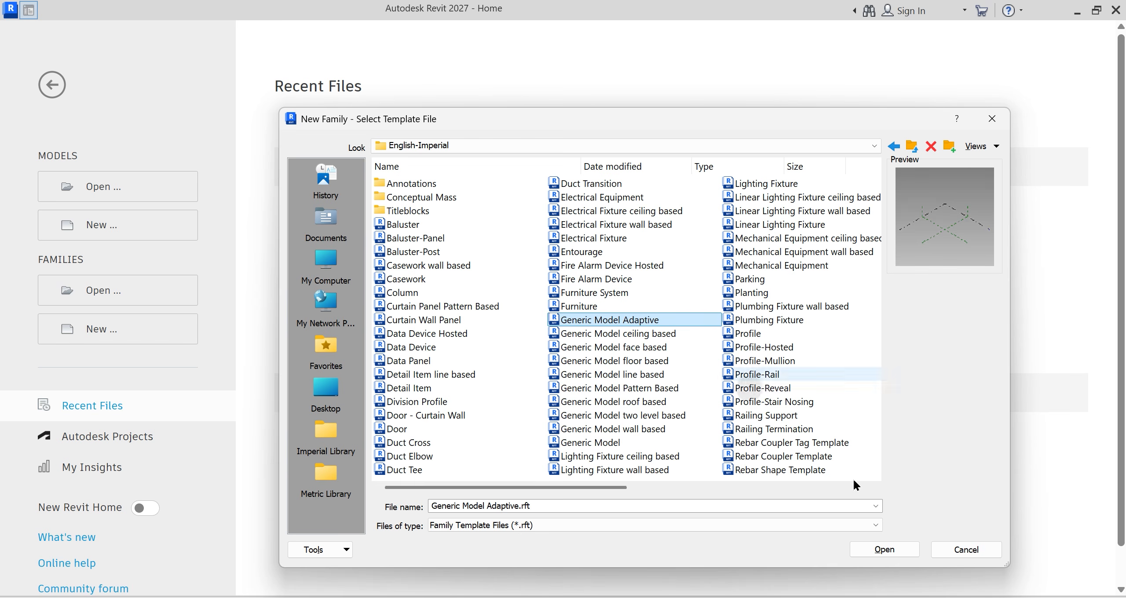
pyautogui.click(883, 550)
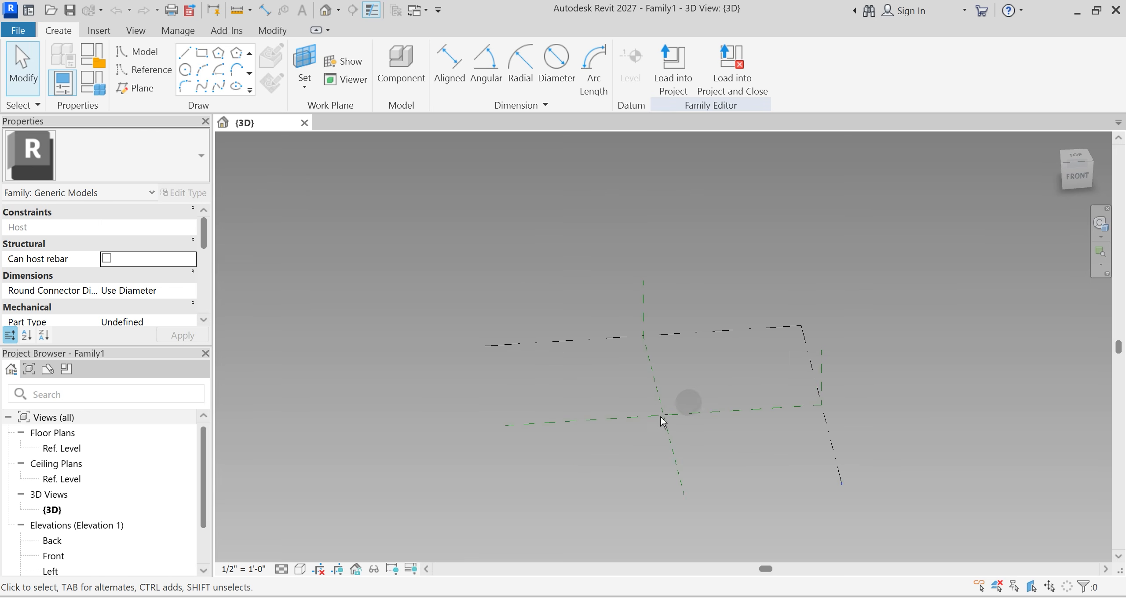
# Step: Place two separate reference points on the Ref. Level work plane and make both of them adaptive
pyautogui.keyDown('shift'); pyautogui.moveTo(643, 421); pyautogui.dragTo(648, 416, button='middle'); pyautogui.keyUp('shift')
pyautogui.scroll(-3, 647, 352)
pyautogui.scroll(-1, 213, 74)
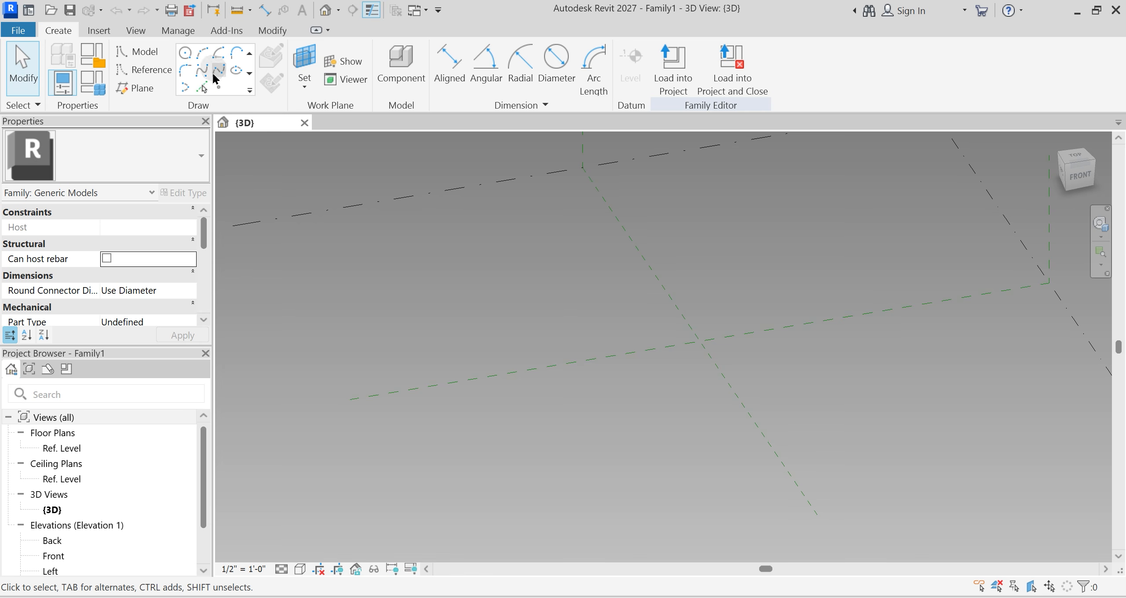
pyautogui.click(219, 88)
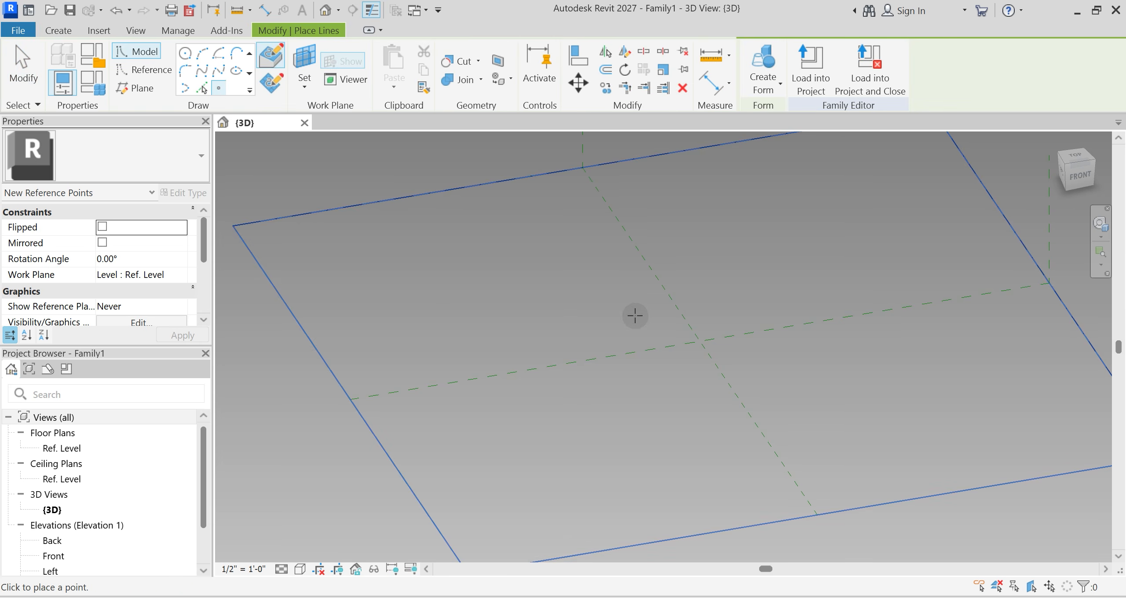
pyautogui.click(613, 295)
pyautogui.press('Escape')
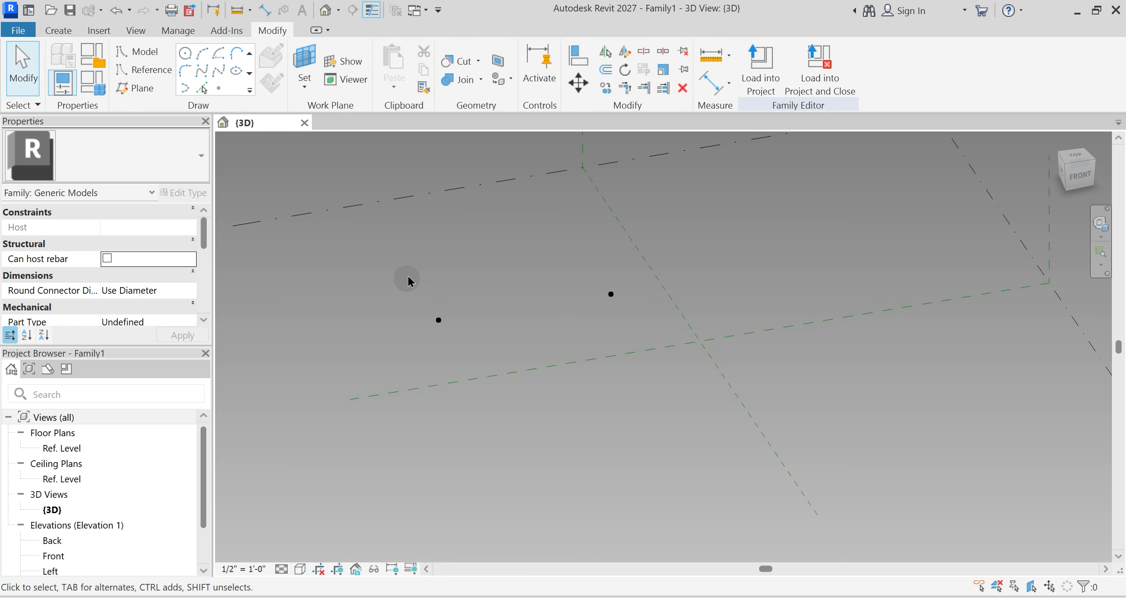
pyautogui.moveTo(410, 262); pyautogui.dragTo(649, 343)
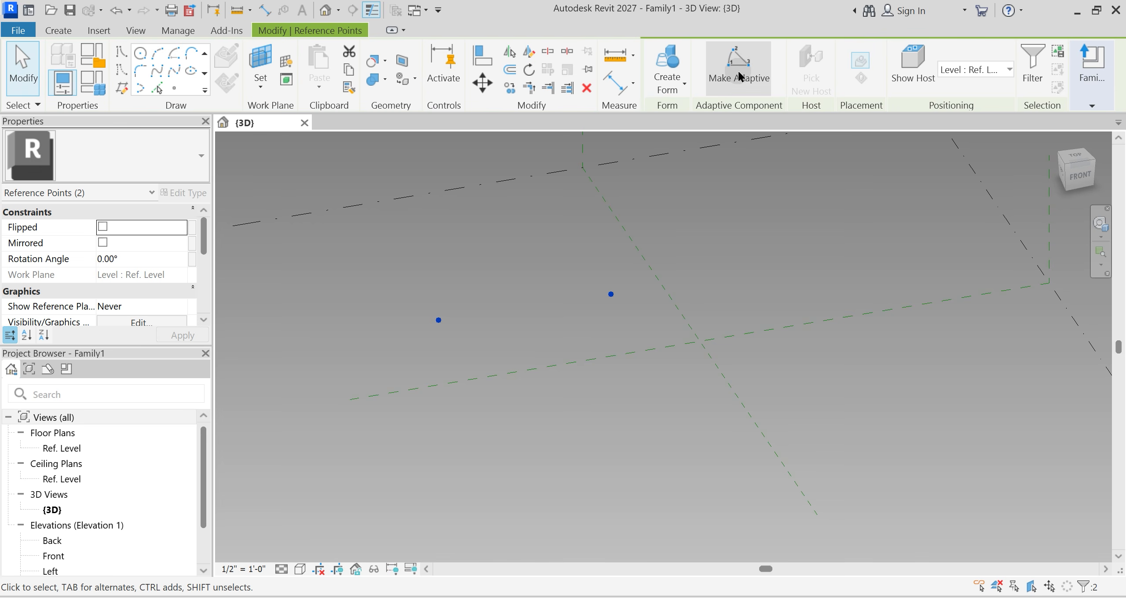
pyautogui.click(741, 71)
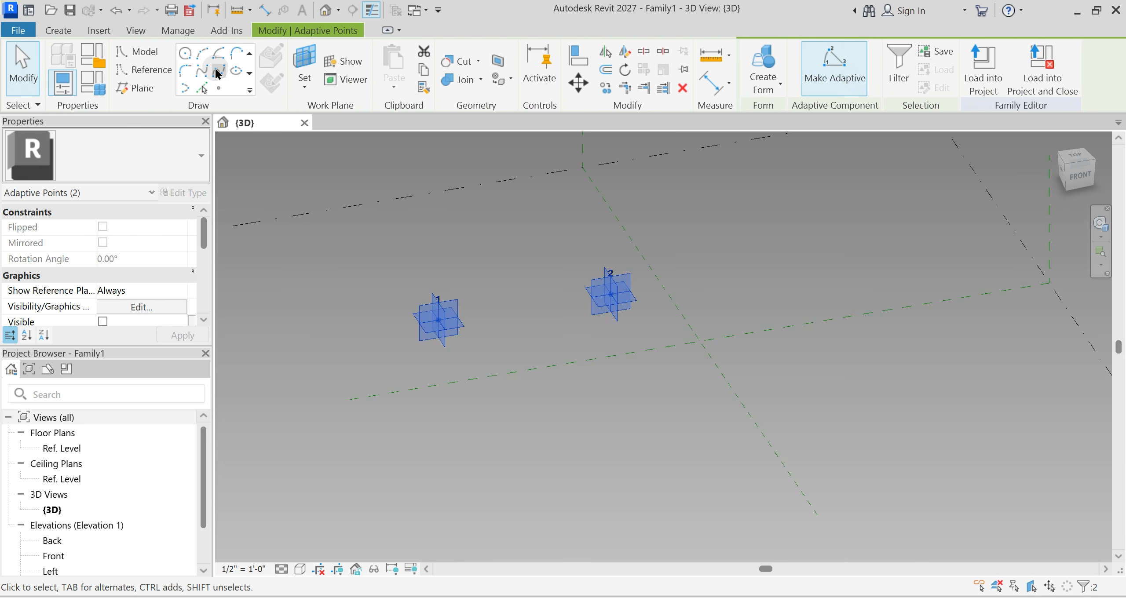
# Step: Connect the two adaptive points with a Spline Through Points and turn it into a reference line
pyautogui.click(217, 76)
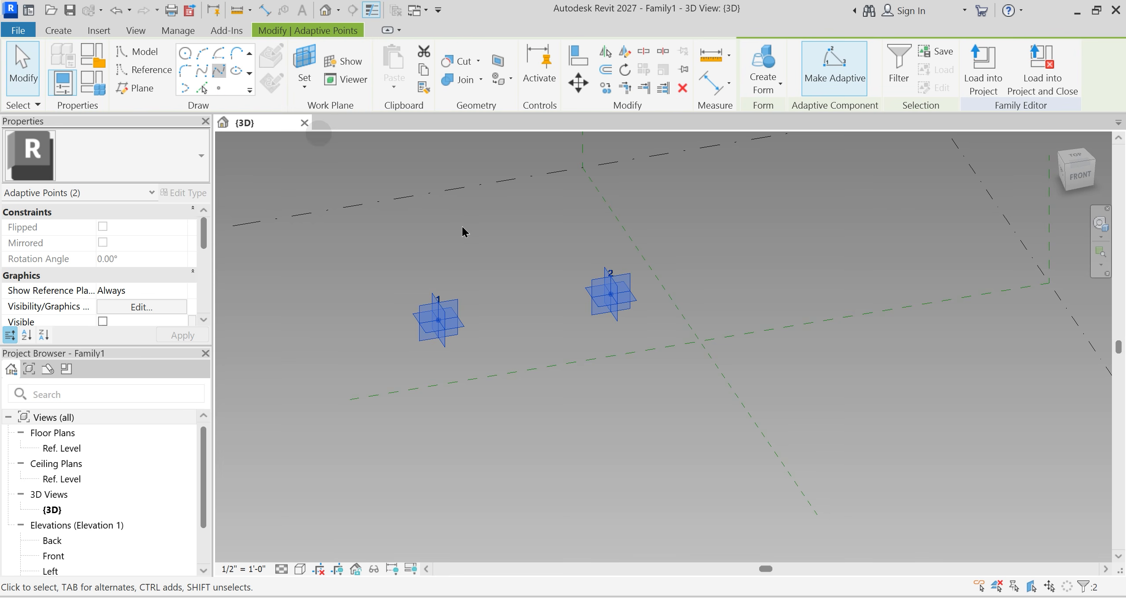
pyautogui.scroll(-3, 121, 266)
pyautogui.click(103, 291)
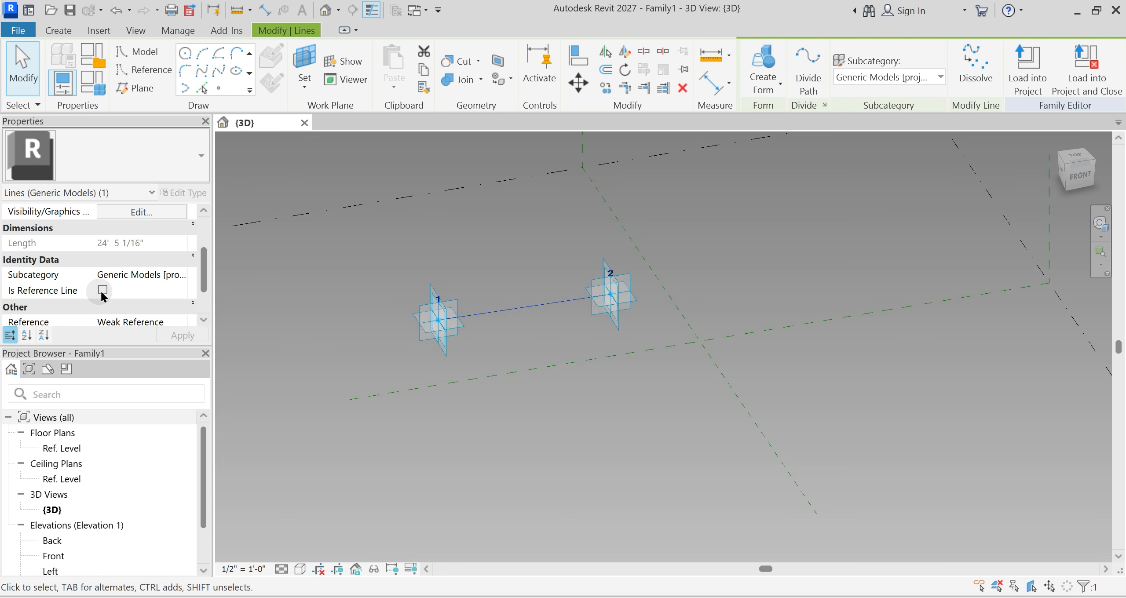
pyautogui.click(583, 433)
pyautogui.scroll(3, 420, 201)
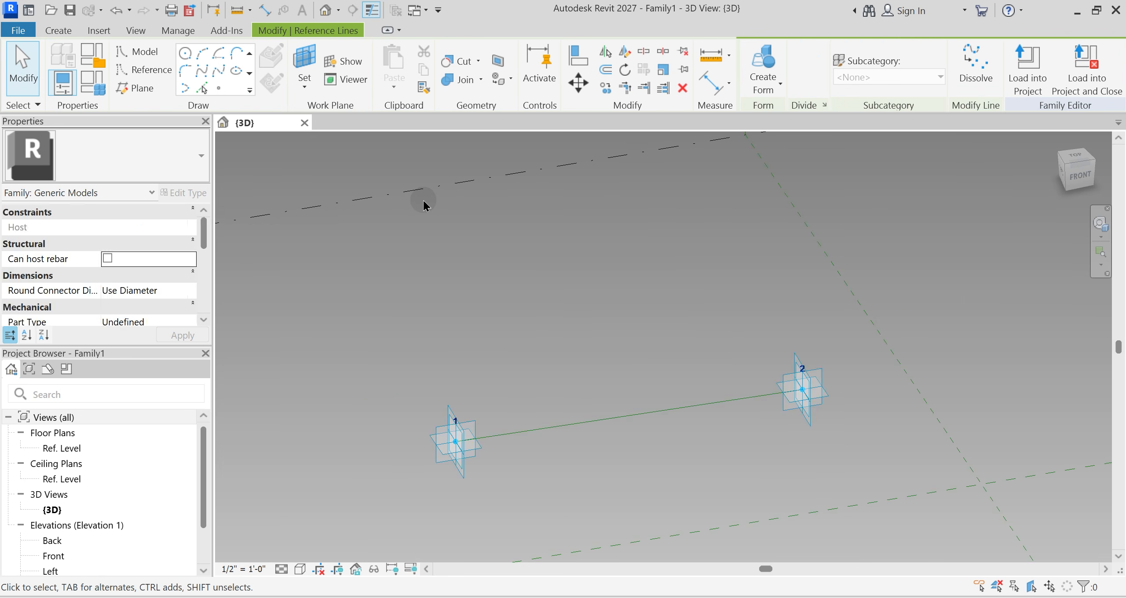
# Step: Place a reference point at the midpoint of the reference line between the two adaptive points
pyautogui.click(219, 88)
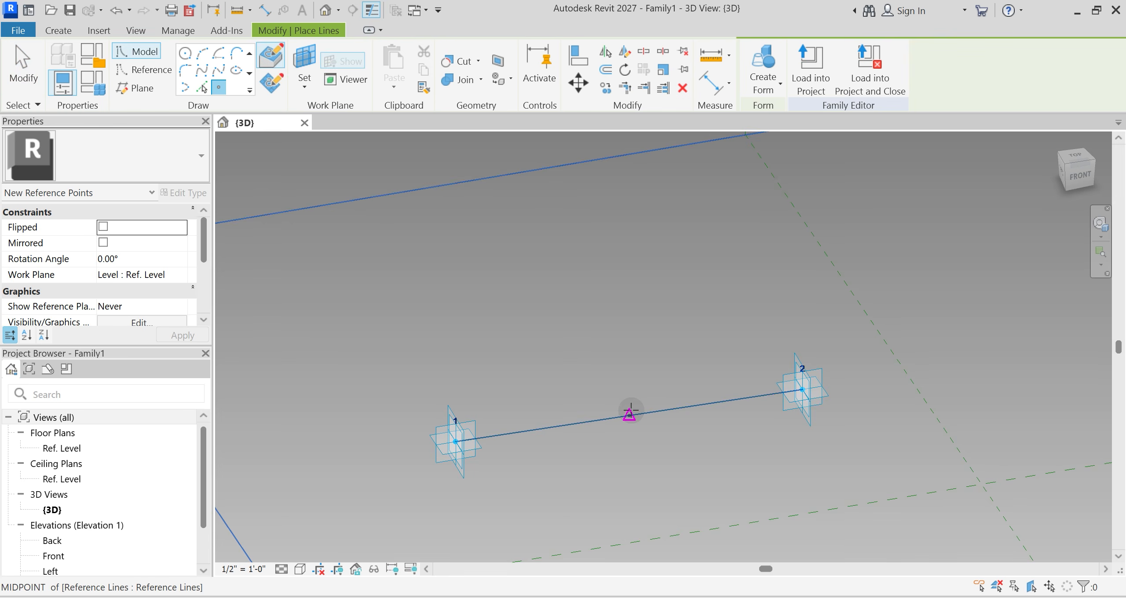
pyautogui.click(629, 416)
pyautogui.press('Escape')
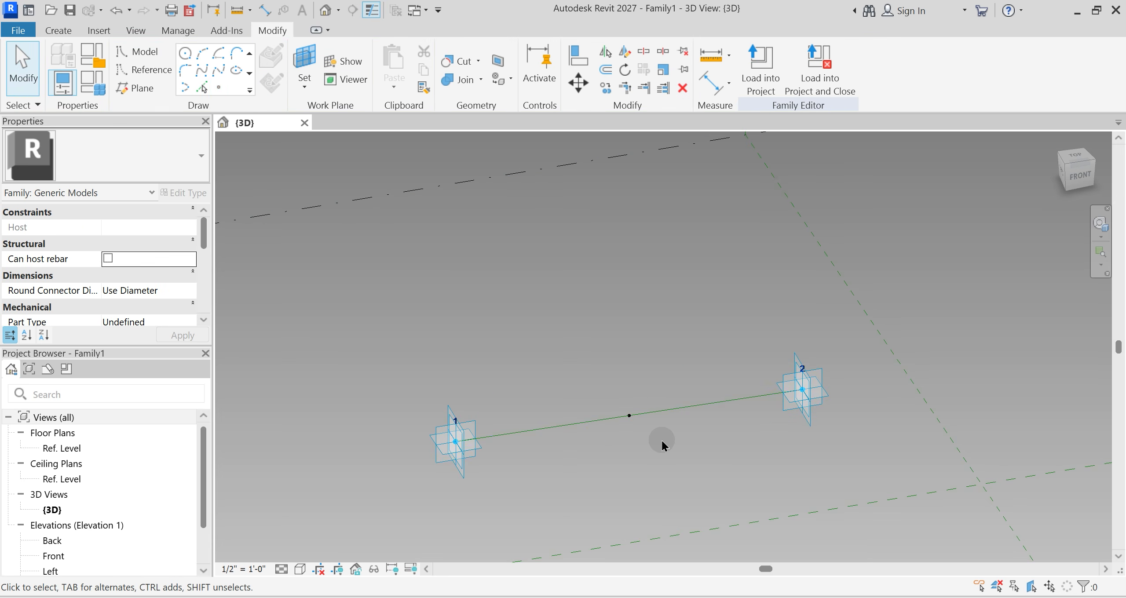
# Step: Set the work plane to the midpoint reference point's vertical plane that runs along the reference line
pyautogui.moveTo(554, 275); pyautogui.dragTo(565, 255, button='middle')
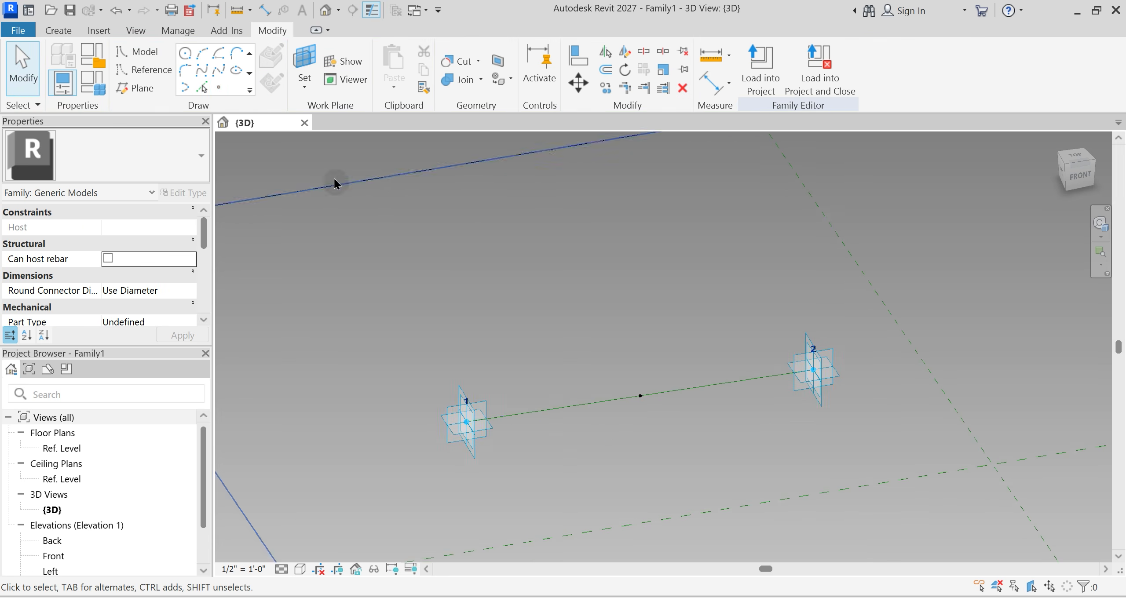
pyautogui.click(303, 85)
pyautogui.click(339, 112)
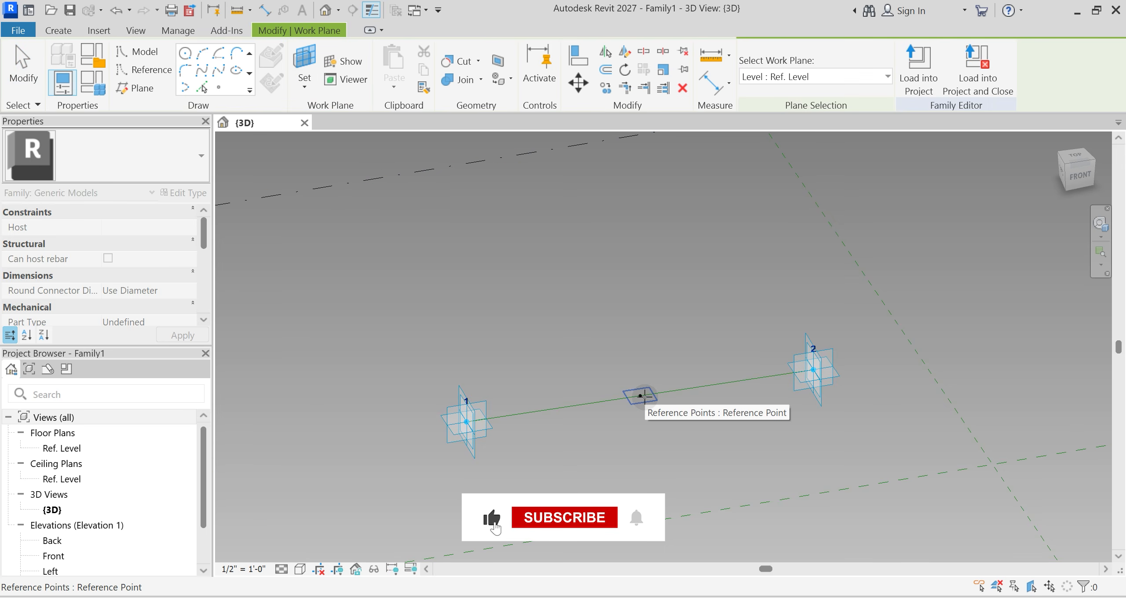
pyautogui.press('Tab')
pyautogui.press('Tab')
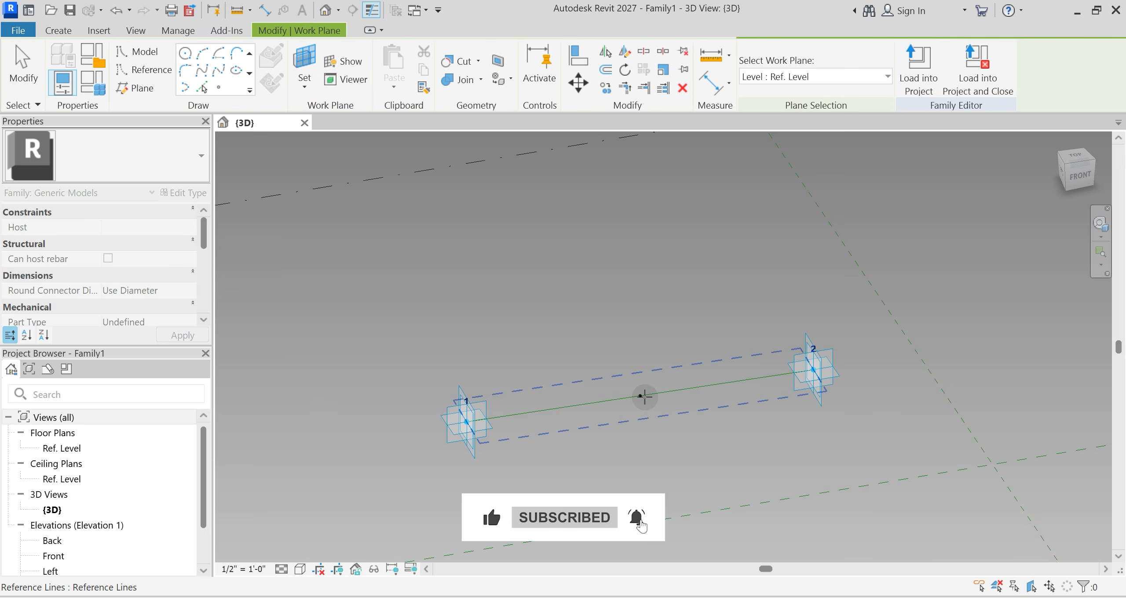
pyautogui.press('Tab')
pyautogui.press('Tab')
pyautogui.press('Tab')
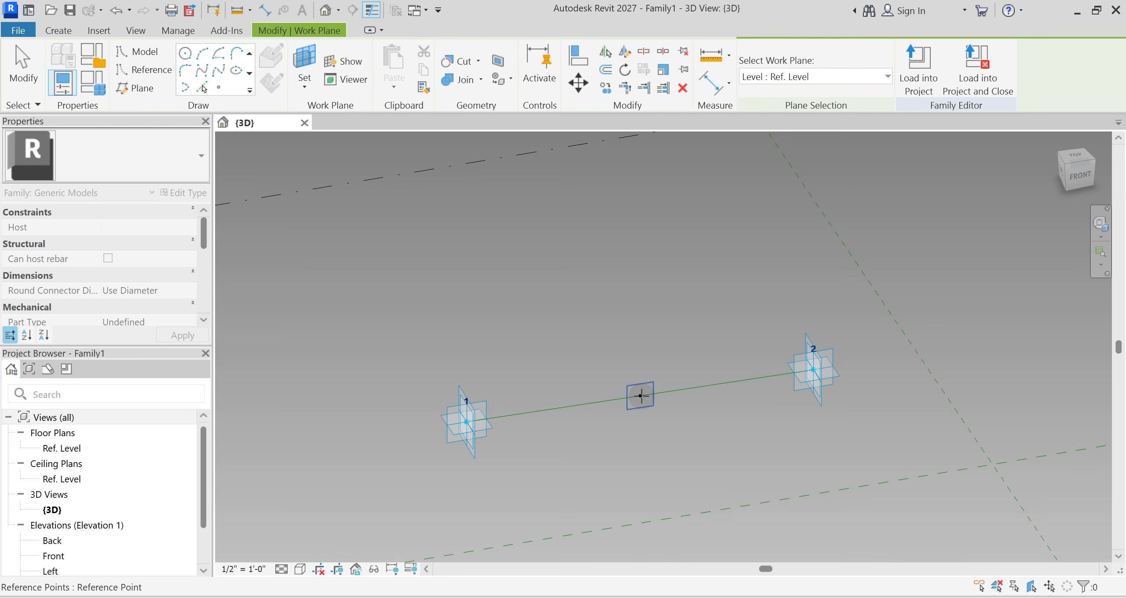
pyautogui.click(641, 396)
pyautogui.click(146, 158)
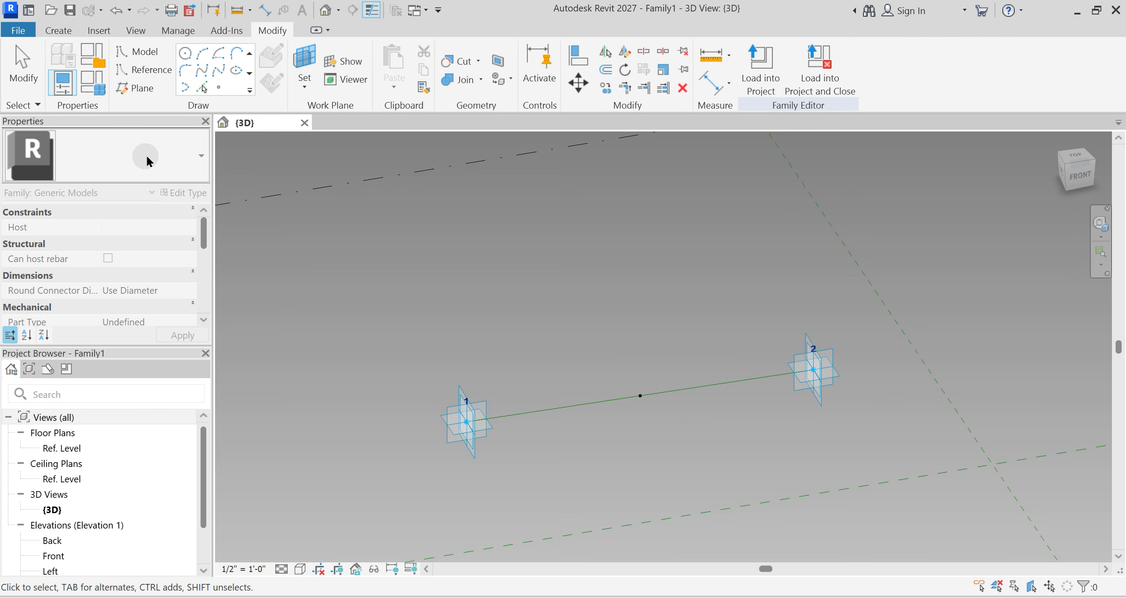
# Step: Draw a 180° center-ends arc above the line, centred on the midpoint reference point, with a radius of about 8'-6"
pyautogui.click(219, 54)
pyautogui.click(641, 396)
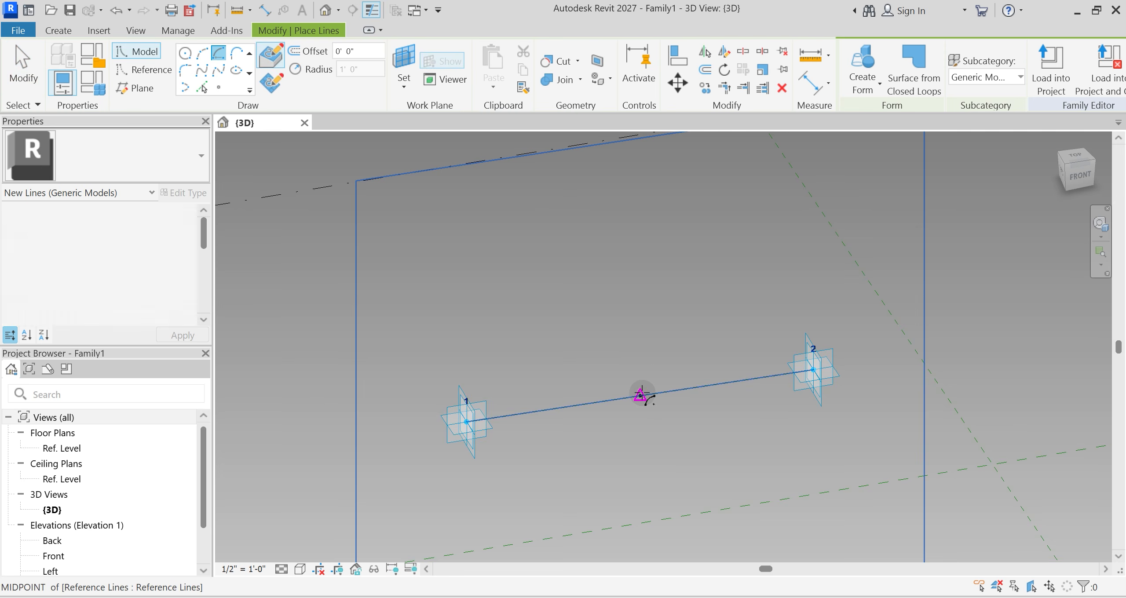
pyautogui.click(519, 412)
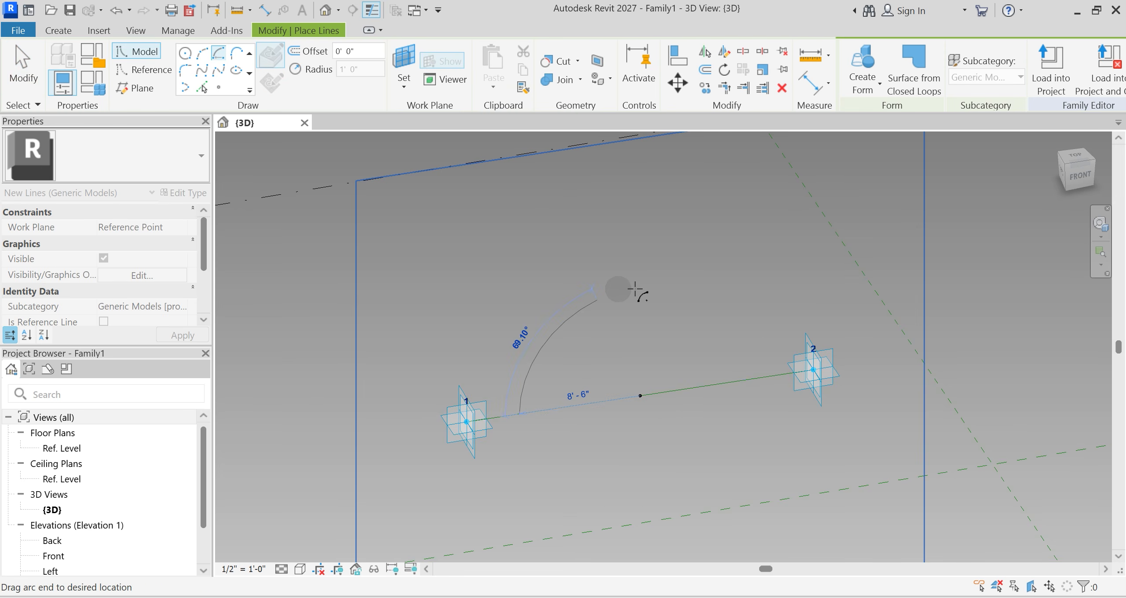
pyautogui.click(761, 377)
pyautogui.press('Escape')
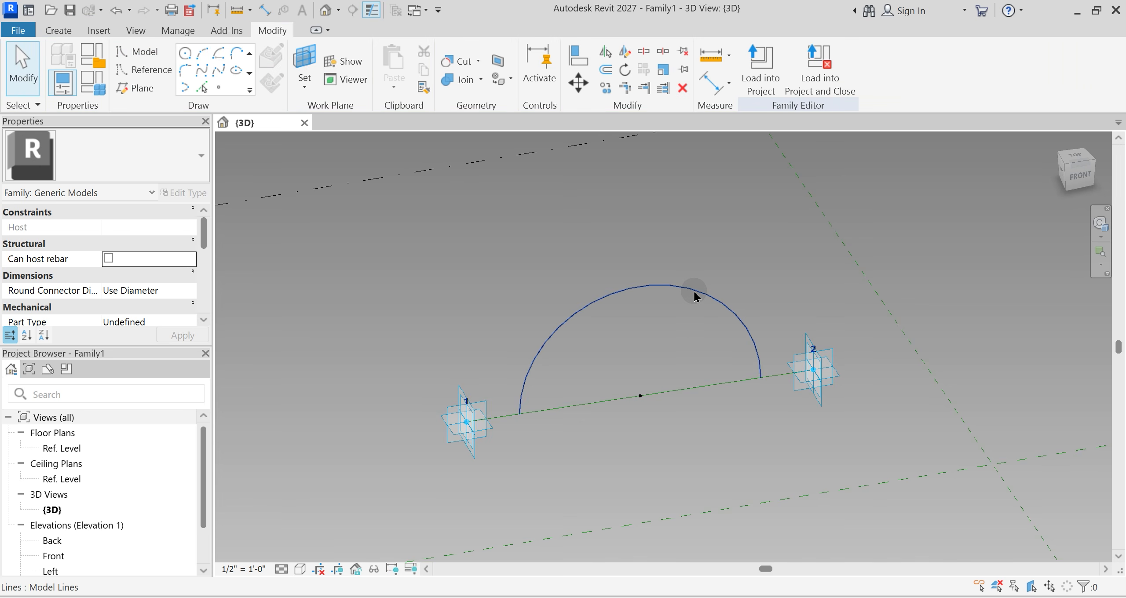
# Step: Convert the semicircular arc from a model line into a reference line
pyautogui.click(699, 293)
pyautogui.scroll(-2, 121, 282)
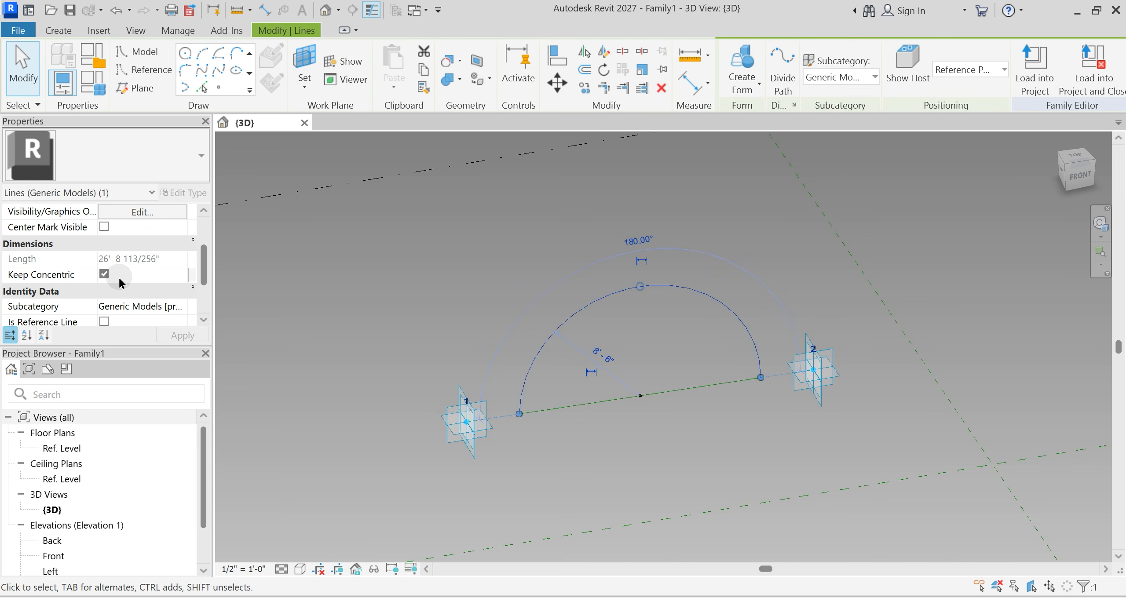
pyautogui.click(103, 321)
pyautogui.click(687, 345)
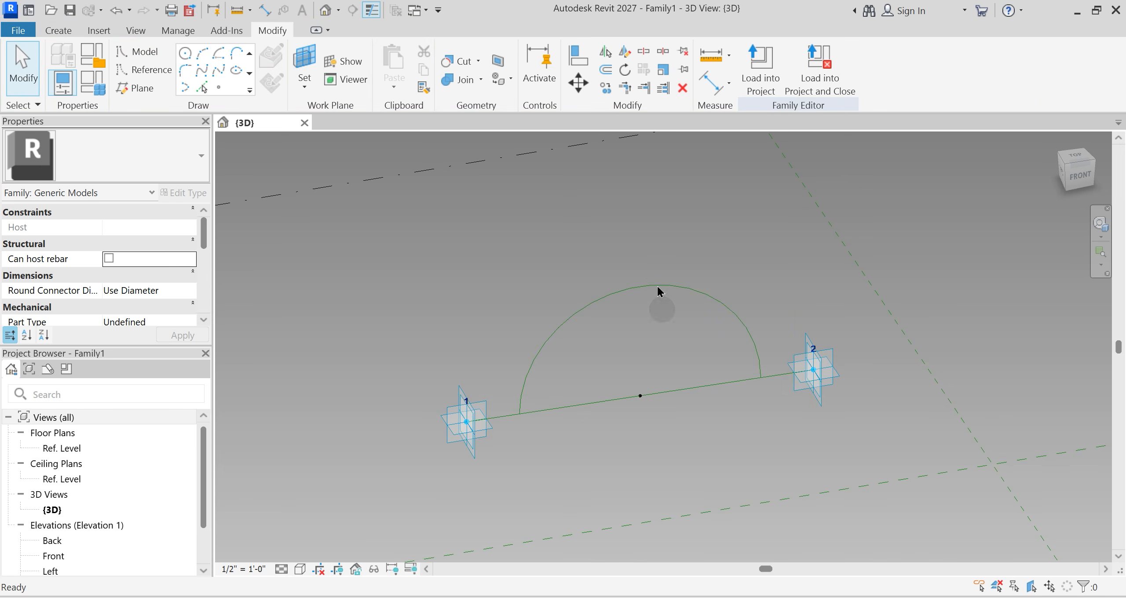
# Step: Make the radius dimension of the semicircular reference arc permanent
pyautogui.click(658, 286)
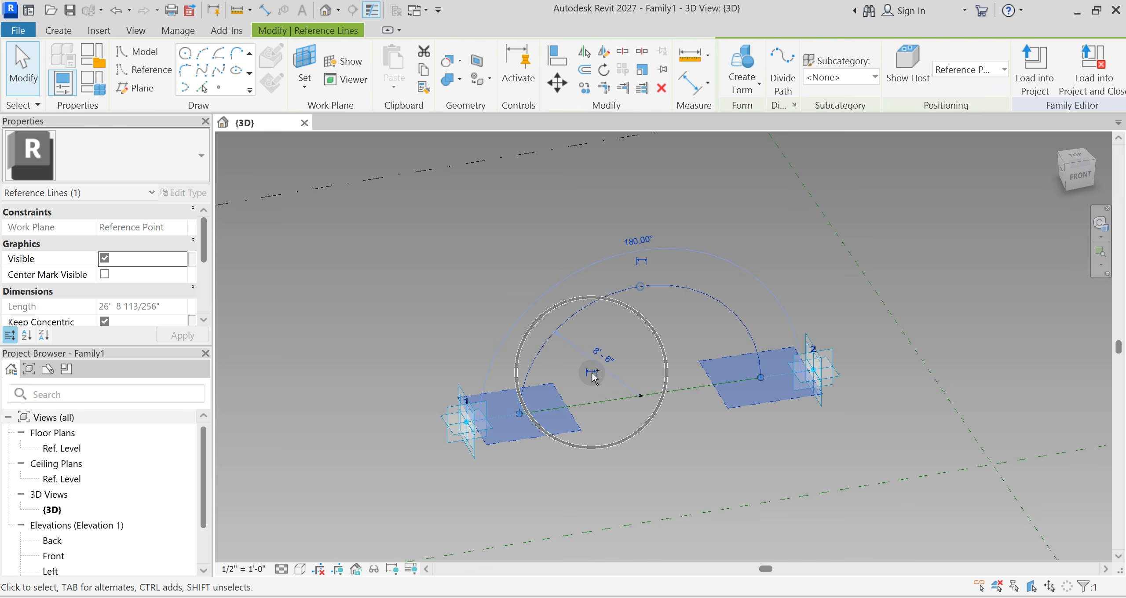
pyautogui.scroll(2, 591, 374)
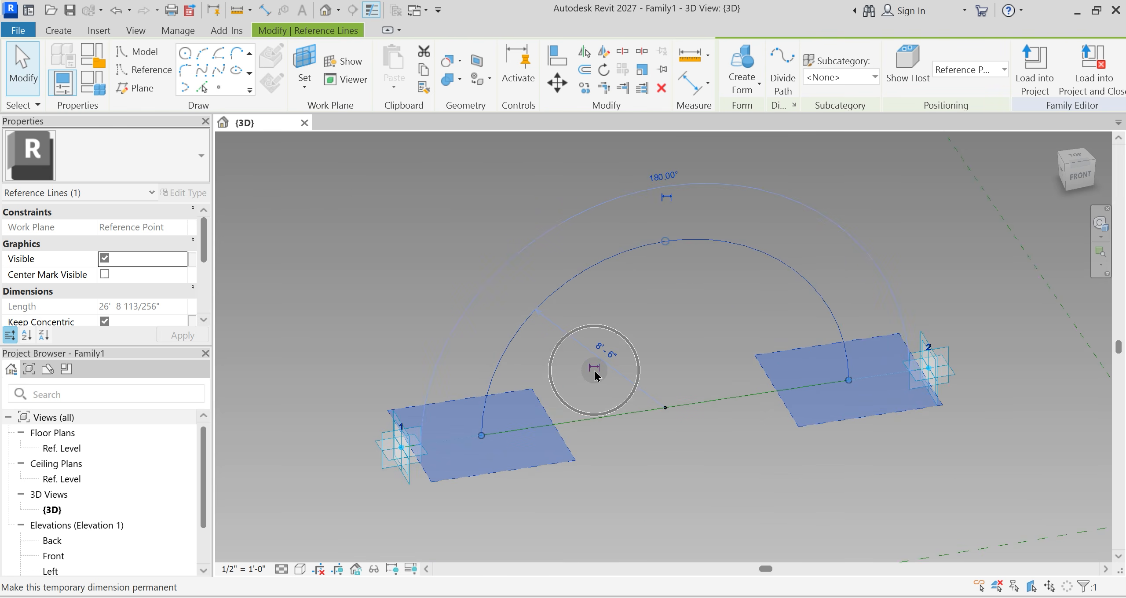
pyautogui.click(593, 369)
pyautogui.click(595, 370)
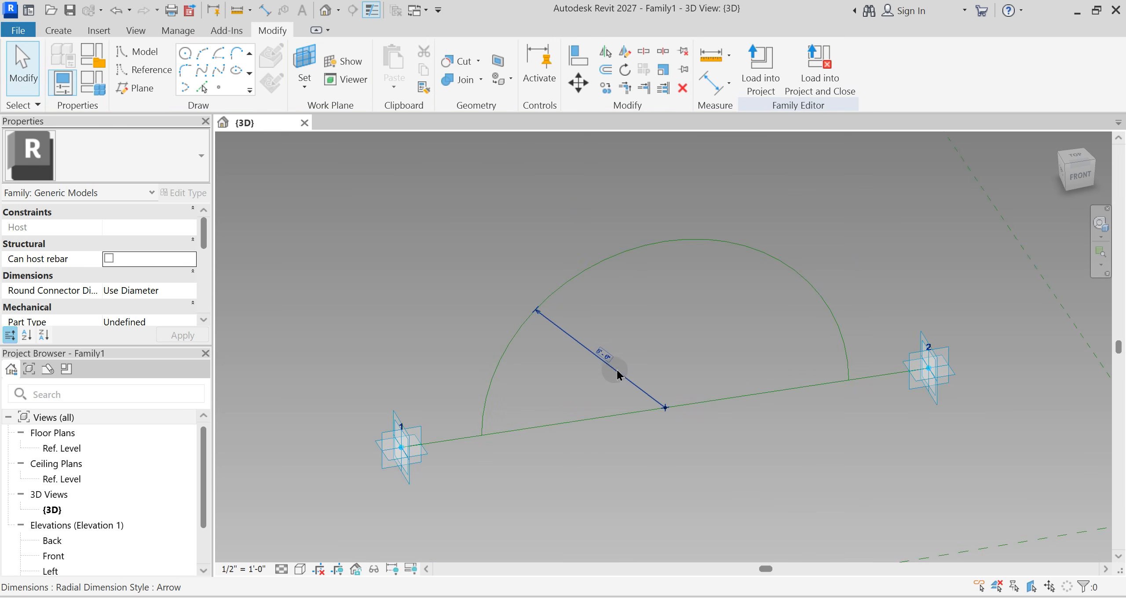
# Step: Label the arc's radius dimension with a new instance family parameter named R
pyautogui.click(603, 357)
pyautogui.click(878, 69)
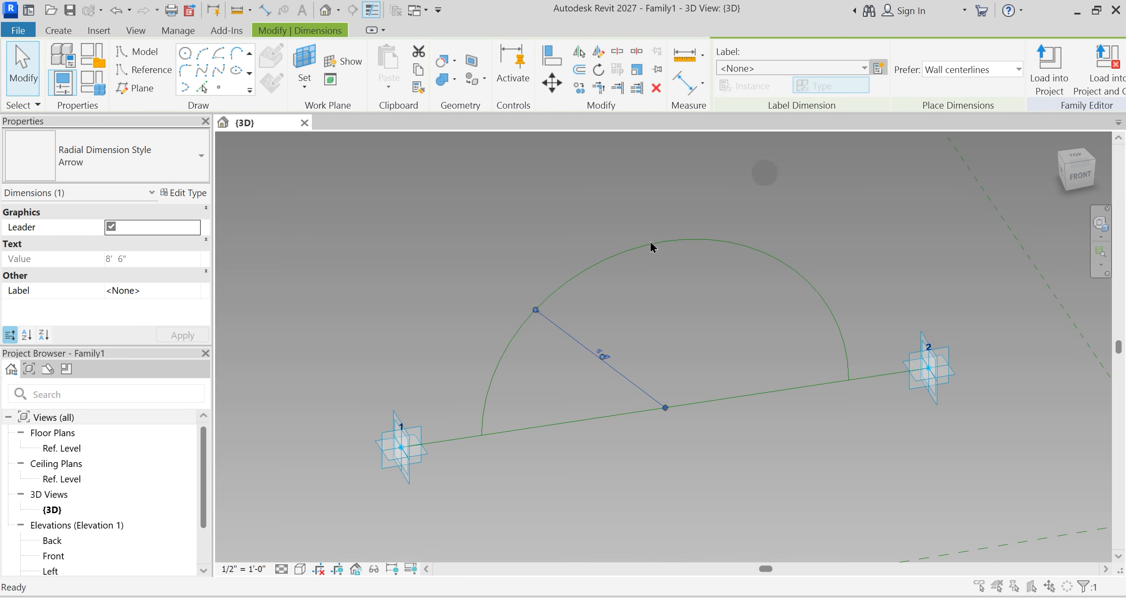
pyautogui.write('R')
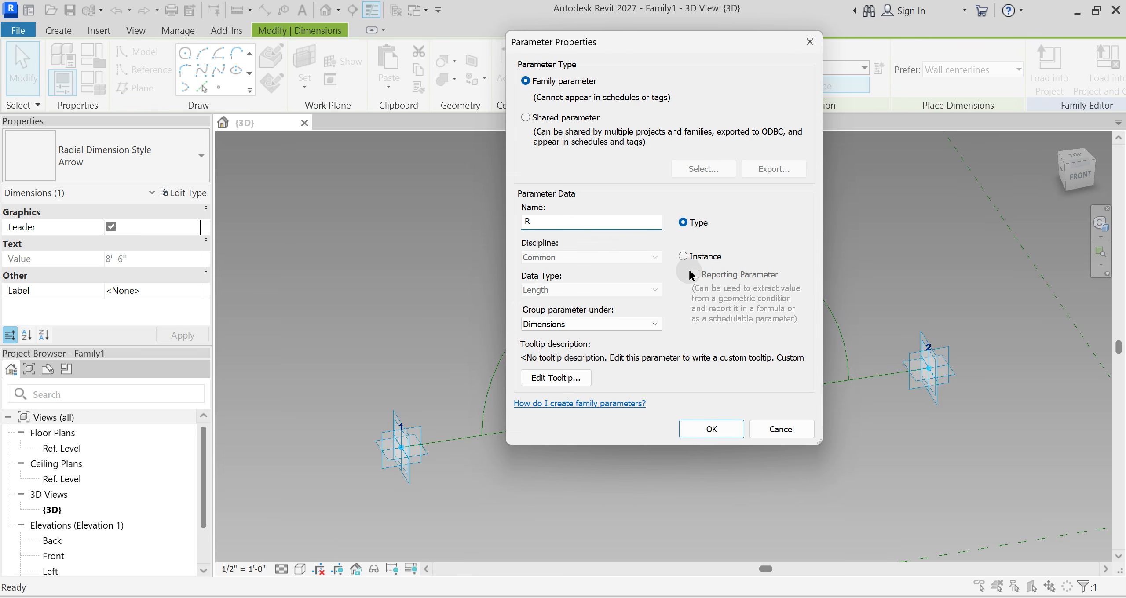
pyautogui.click(684, 256)
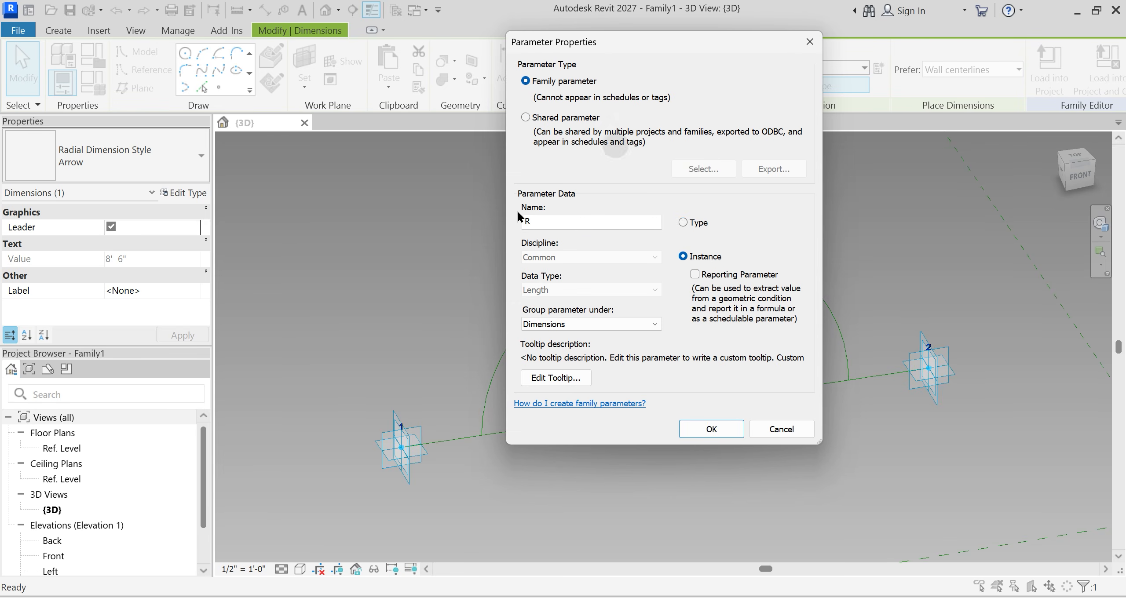
pyautogui.click(711, 426)
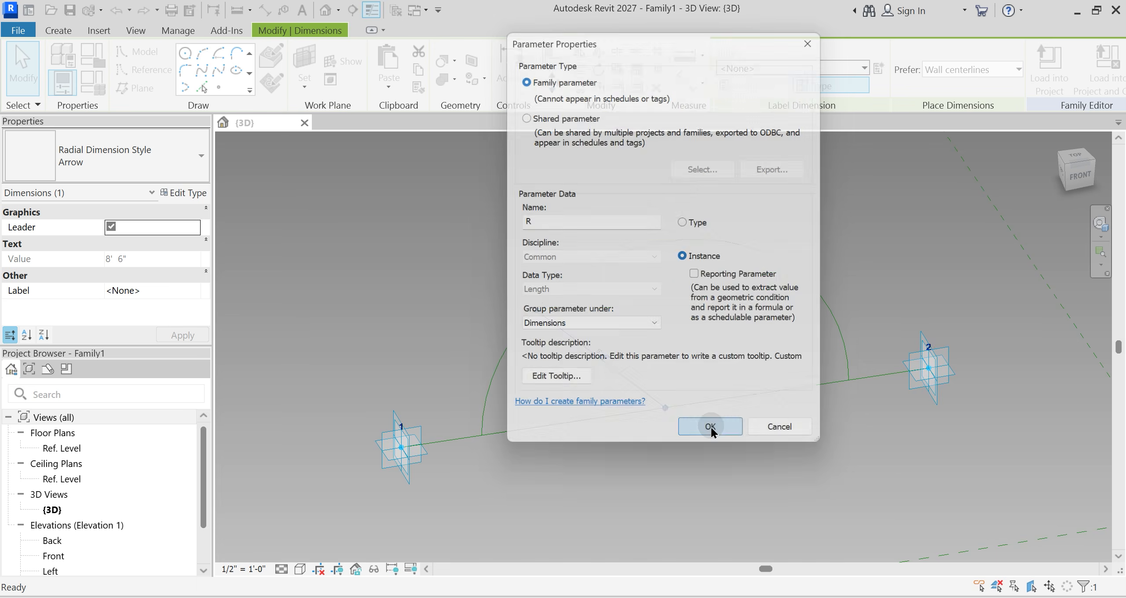
pyautogui.scroll(-2, 732, 324)
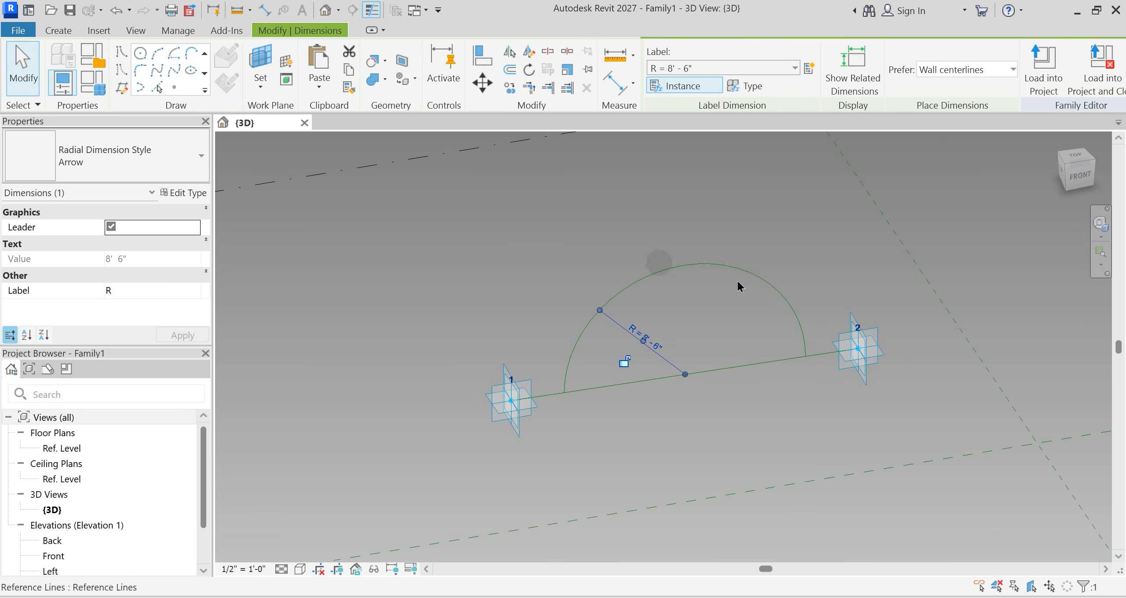
pyautogui.click(685, 420)
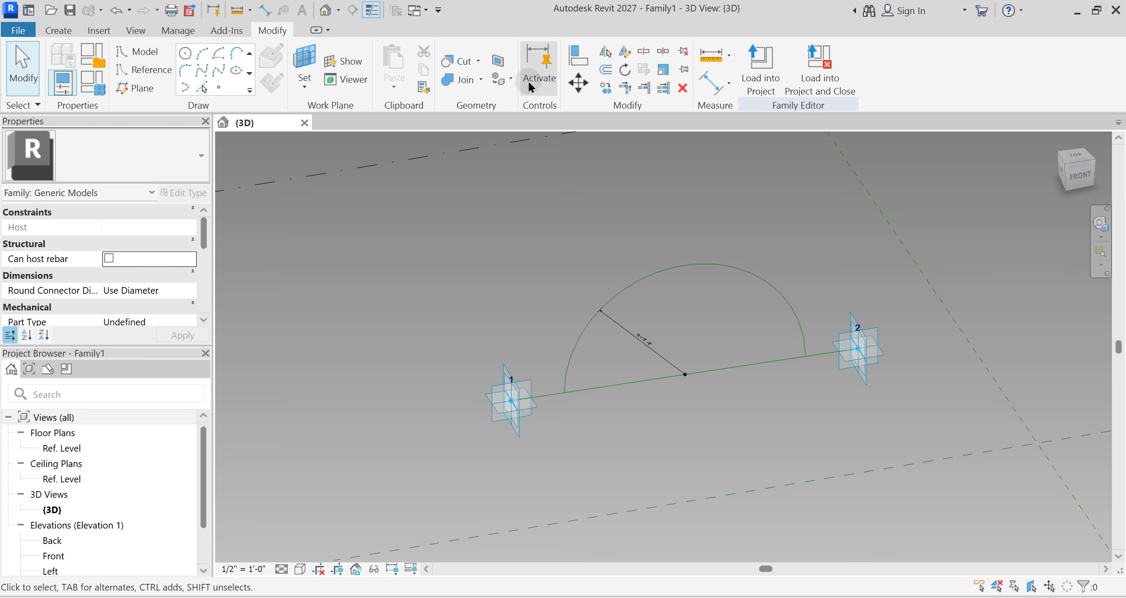
# Step: Set the work plane to the reference line's horizontal plane and place an aligned dimension between adaptive points 1 and 2
pyautogui.click(305, 85)
pyautogui.click(344, 116)
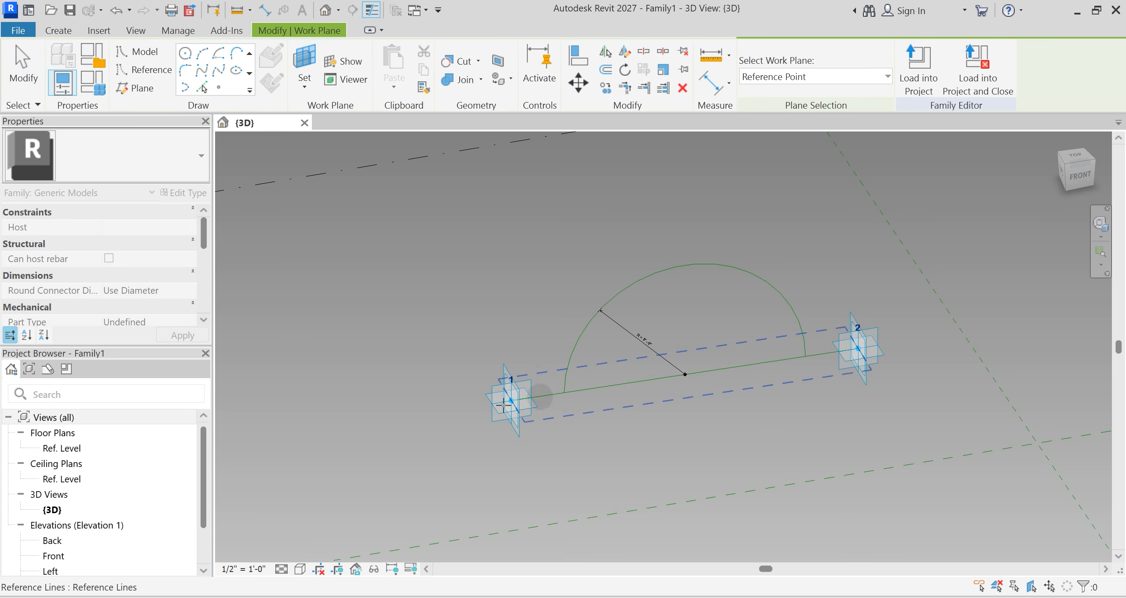
pyautogui.click(725, 371)
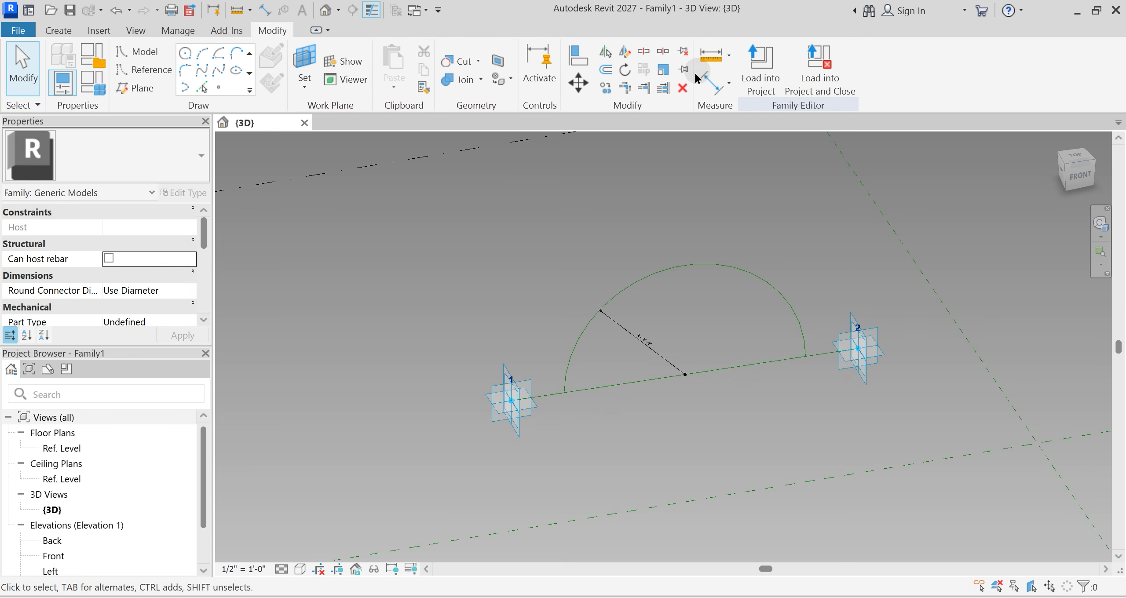
pyautogui.click(710, 82)
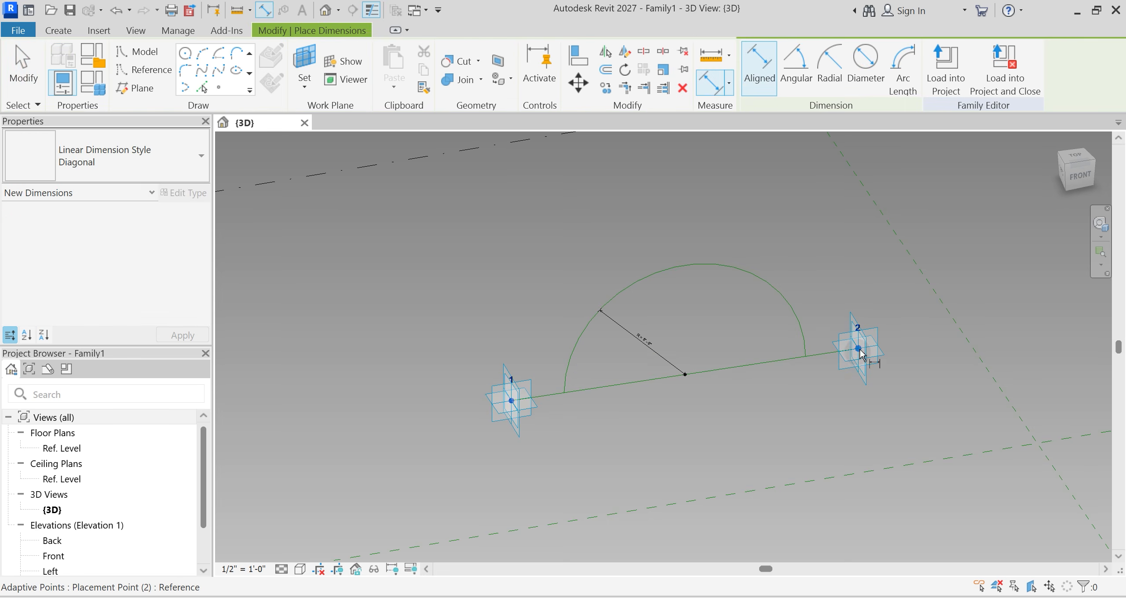
pyautogui.click(858, 349)
pyautogui.click(800, 304)
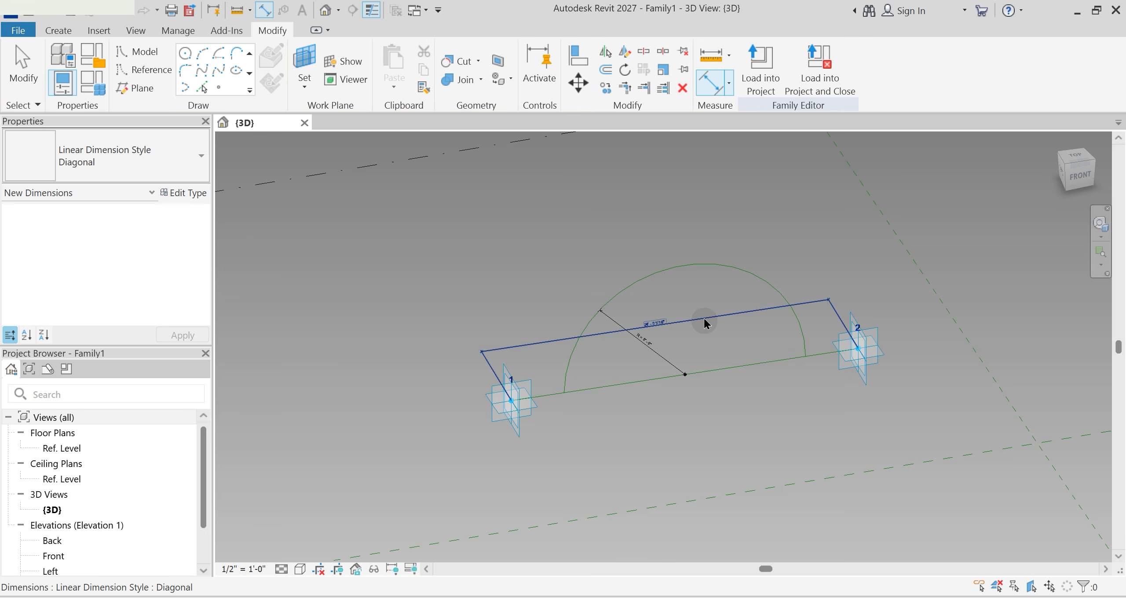
# Step: Label the dimension between the adaptive points with a new instance reporting parameter named RP
pyautogui.click(704, 319)
pyautogui.click(814, 72)
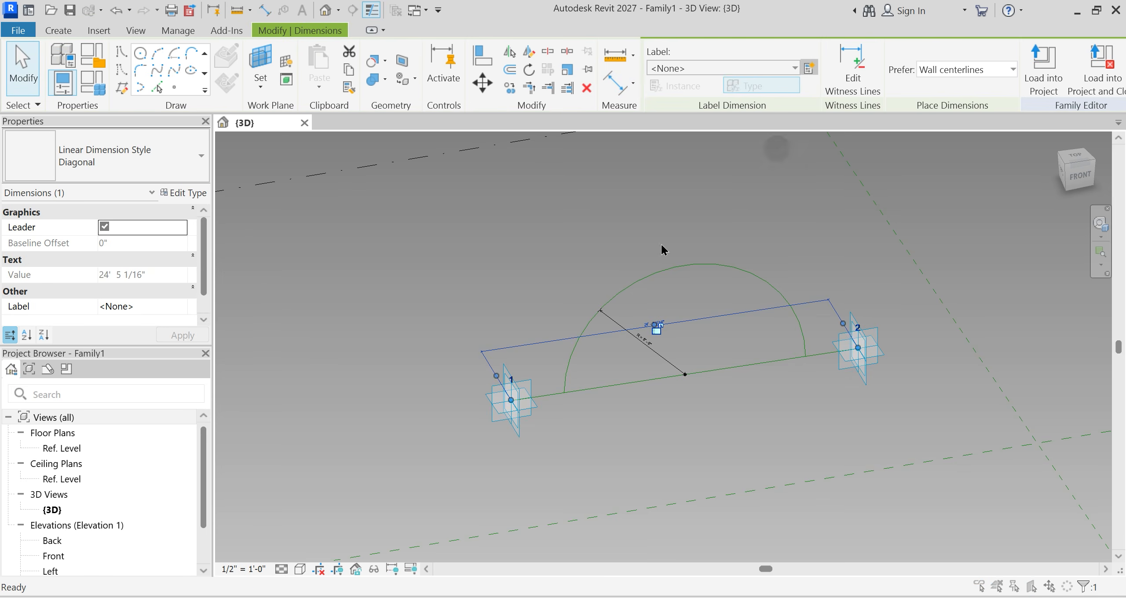
pyautogui.write('RP')
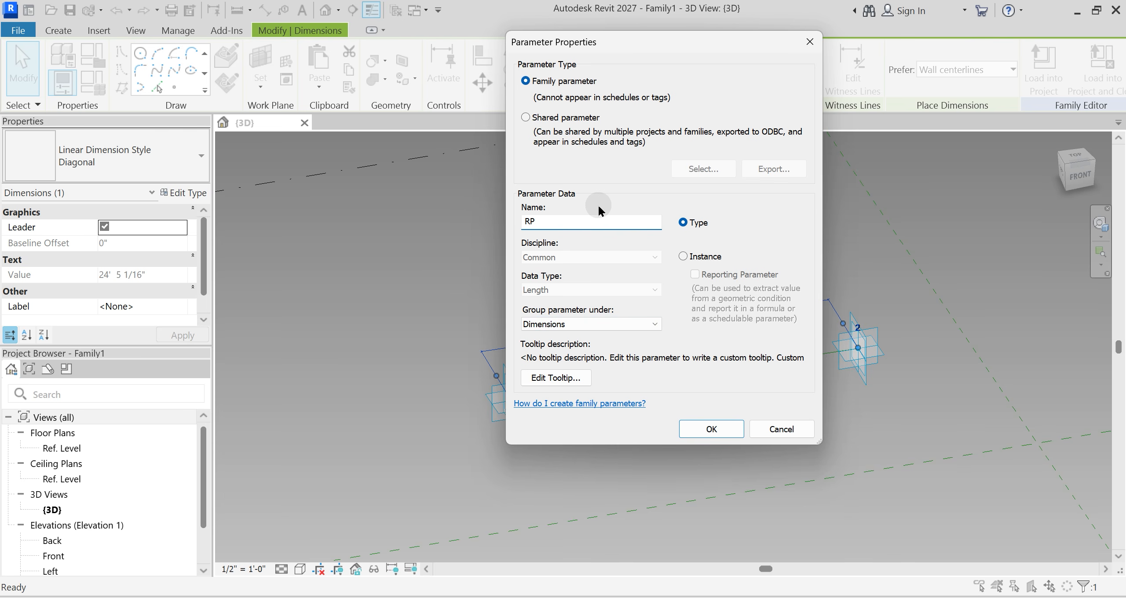
pyautogui.click(683, 256)
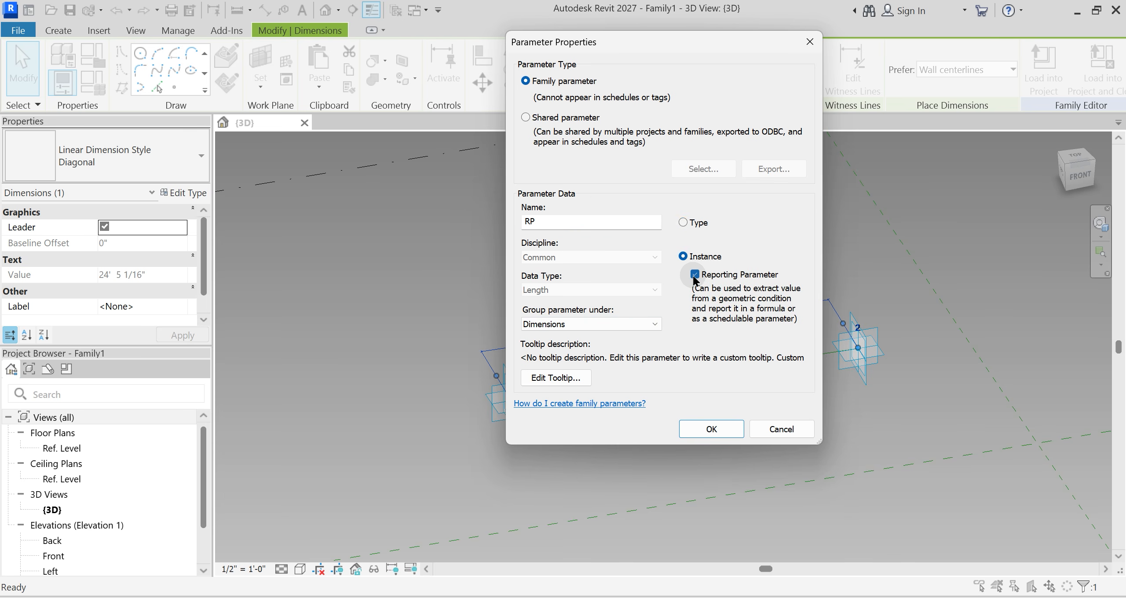
pyautogui.click(711, 428)
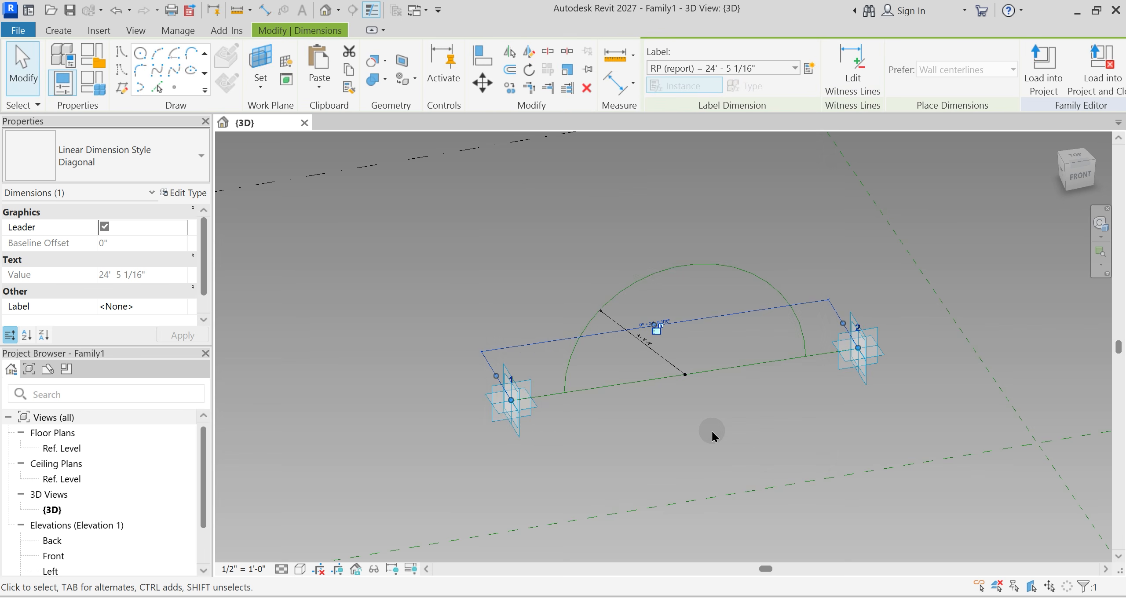
pyautogui.scroll(3, 697, 354)
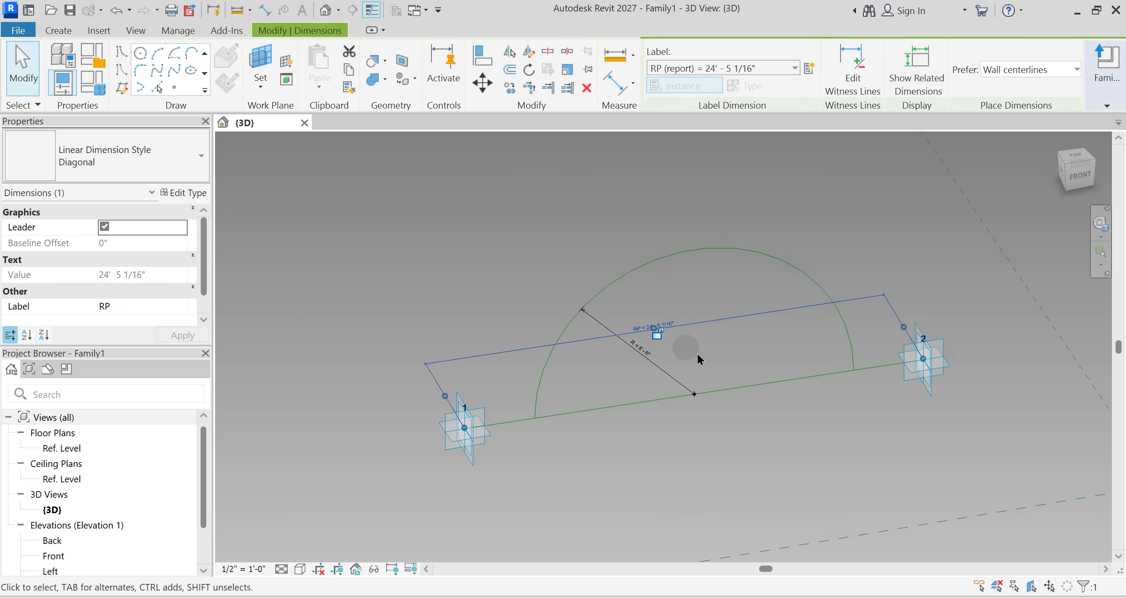
pyautogui.click(696, 354)
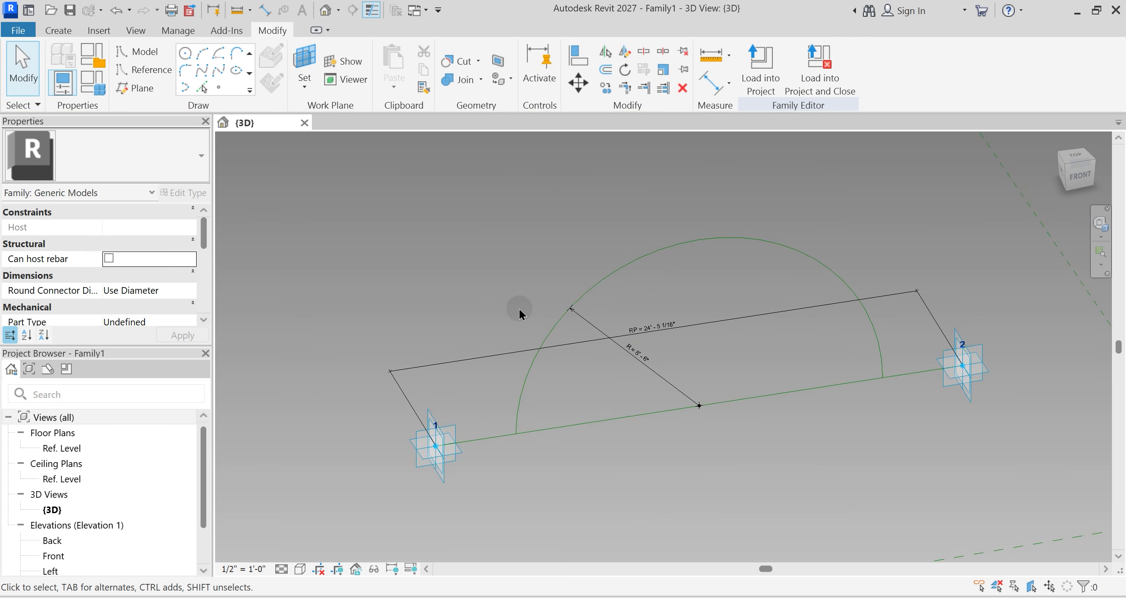
# Step: Give the family parameter R the formula RP / 2 and apply it to the family
pyautogui.moveTo(520, 311); pyautogui.dragTo(527, 285, button='middle')
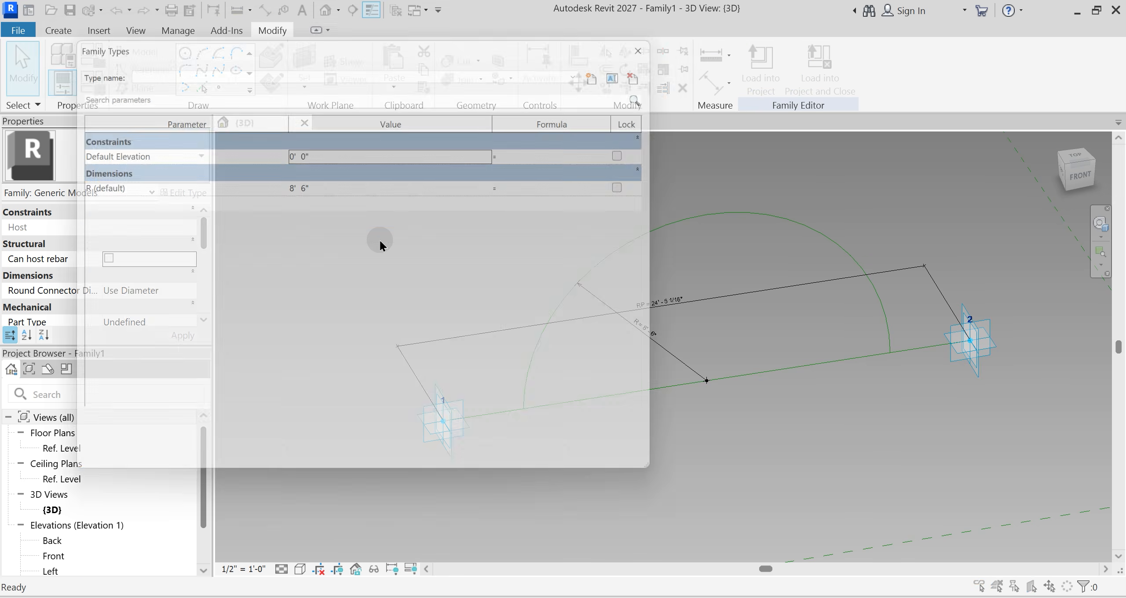
pyautogui.click(302, 199)
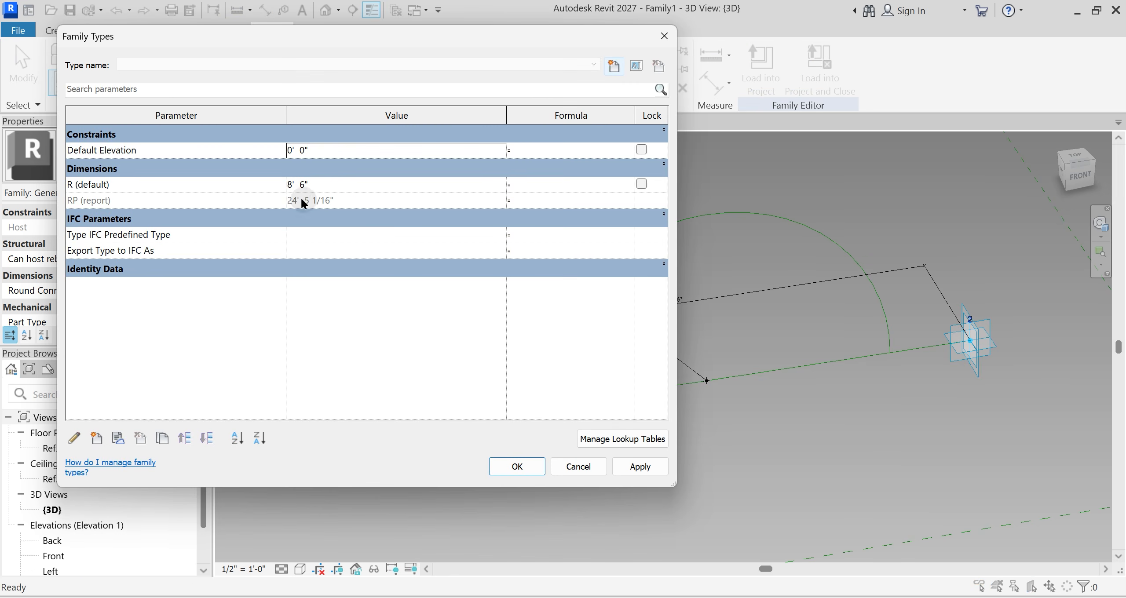
pyautogui.moveTo(505, 114); pyautogui.dragTo(384, 114)
pyautogui.click(410, 184)
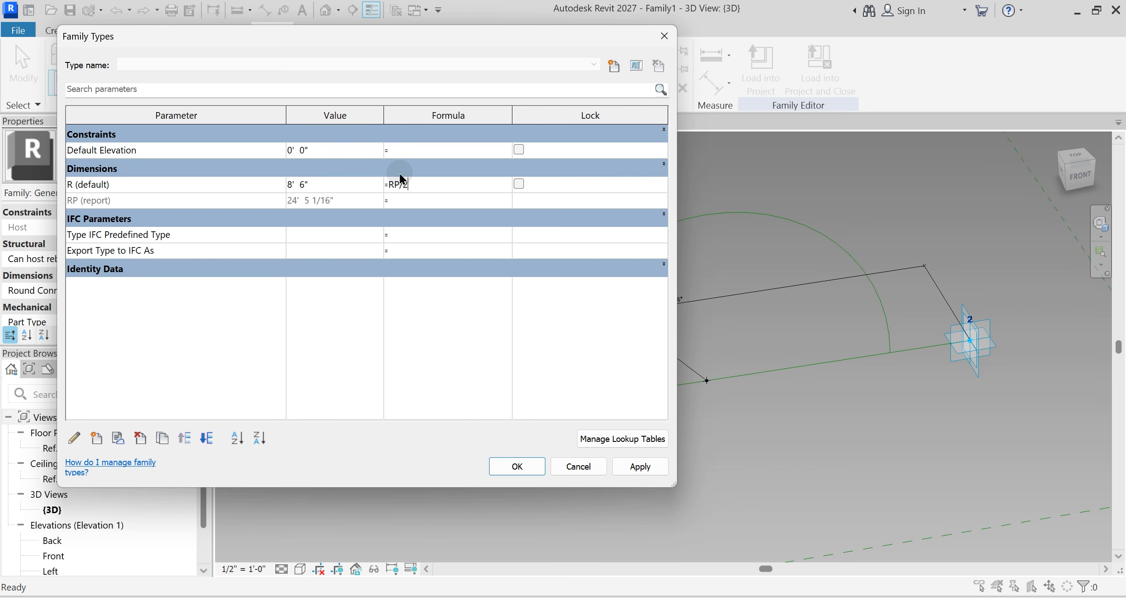
pyautogui.click(399, 173)
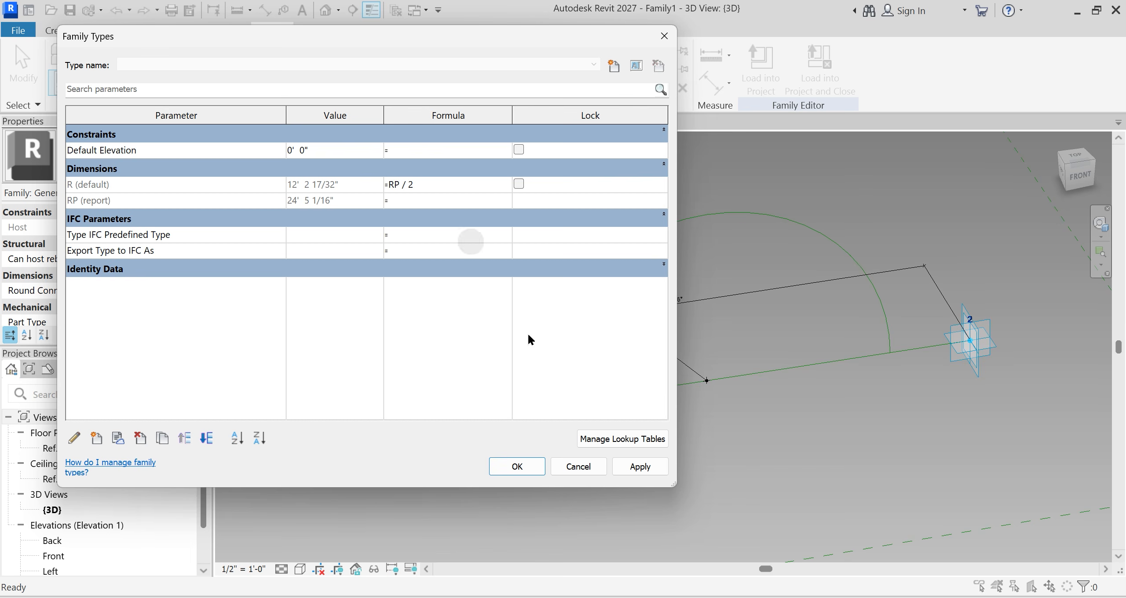
pyautogui.click(637, 466)
pyautogui.click(517, 466)
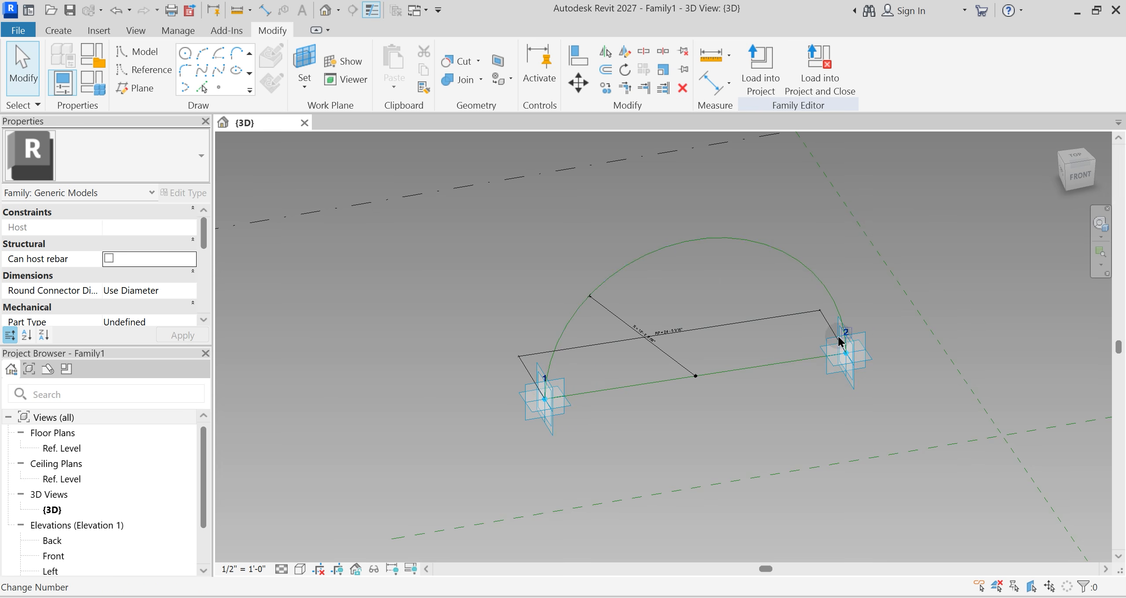
# Step: Divide the semicircular reference arc into a divided path
pyautogui.click(738, 245)
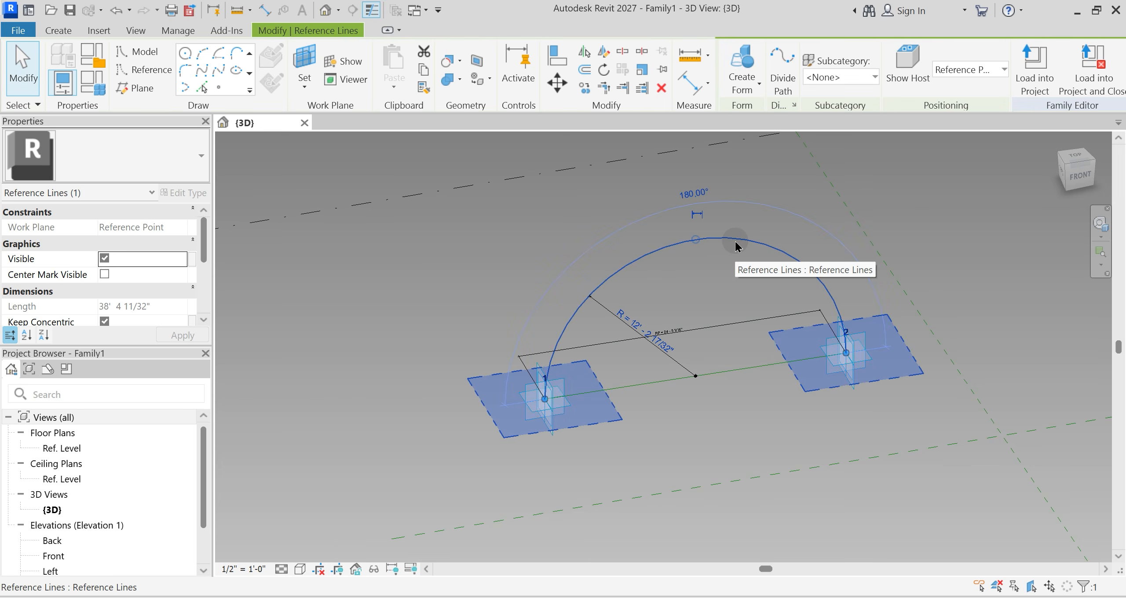
pyautogui.click(784, 87)
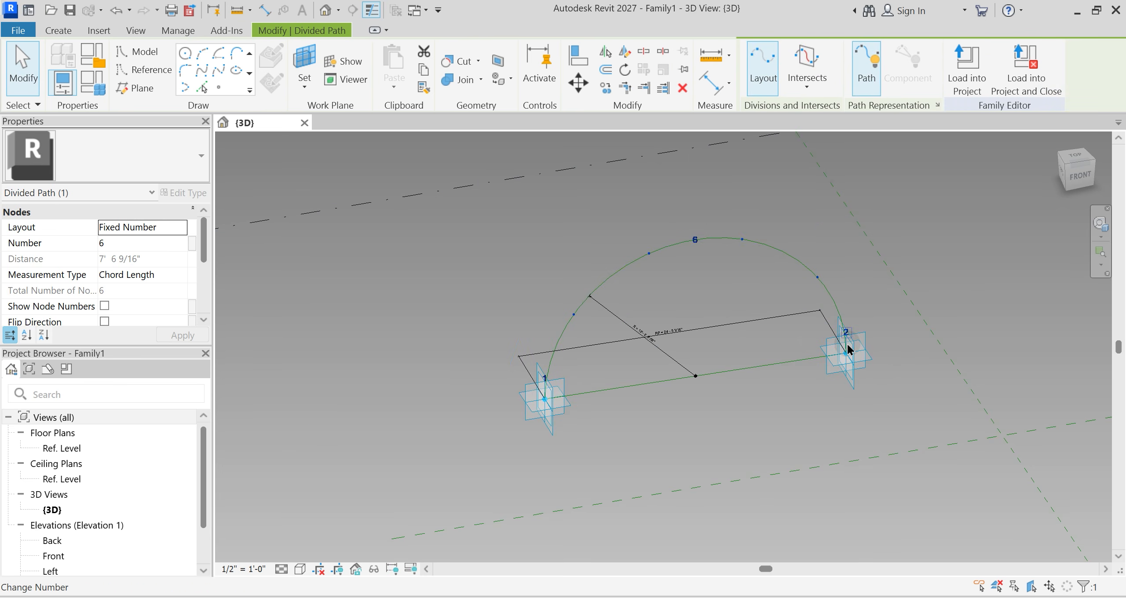
pyautogui.scroll(2, 779, 288)
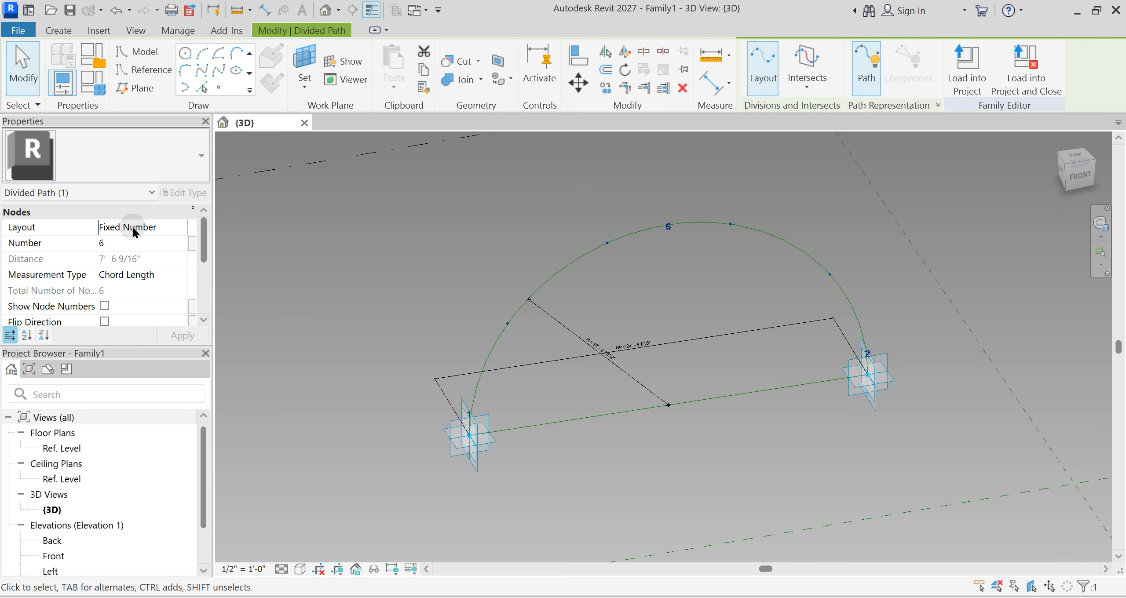
# Step: Set the divided path's layout to Minimum Distance with a minimum distance of 0' 6"
pyautogui.click(182, 229)
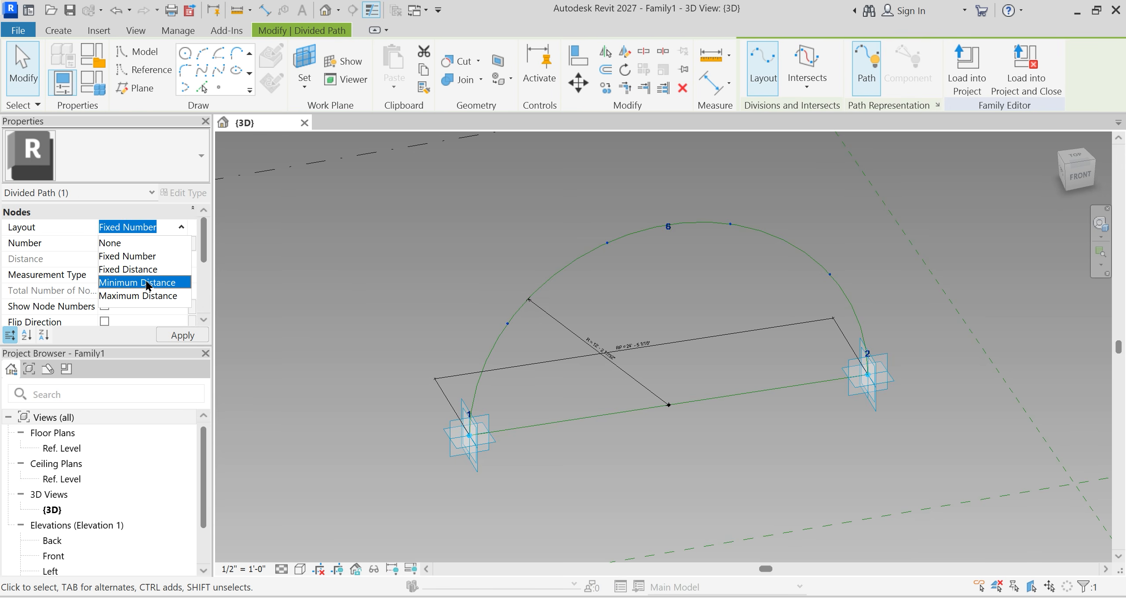
pyautogui.click(146, 283)
pyautogui.click(150, 274)
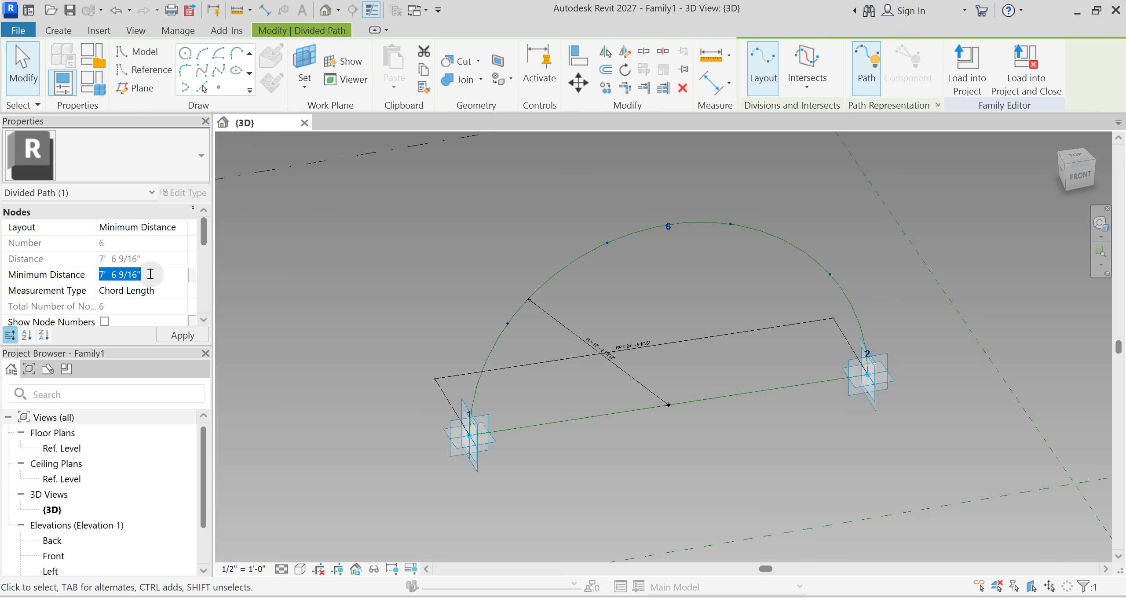
pyautogui.press('Return')
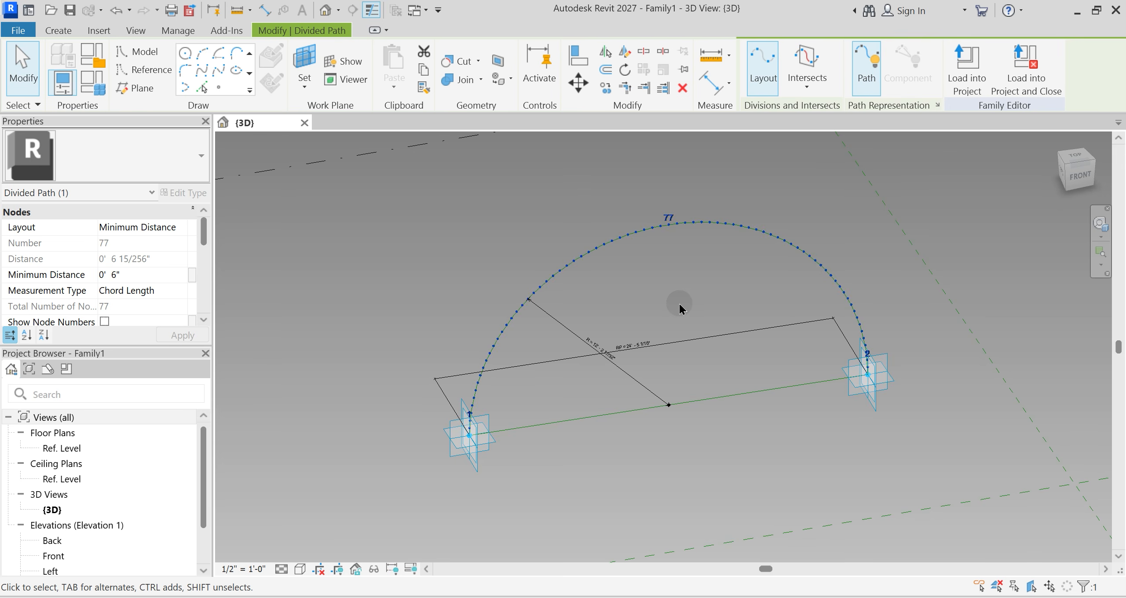
# Step: Change the divided path's minimum distance to 0' 7"
pyautogui.click(141, 276)
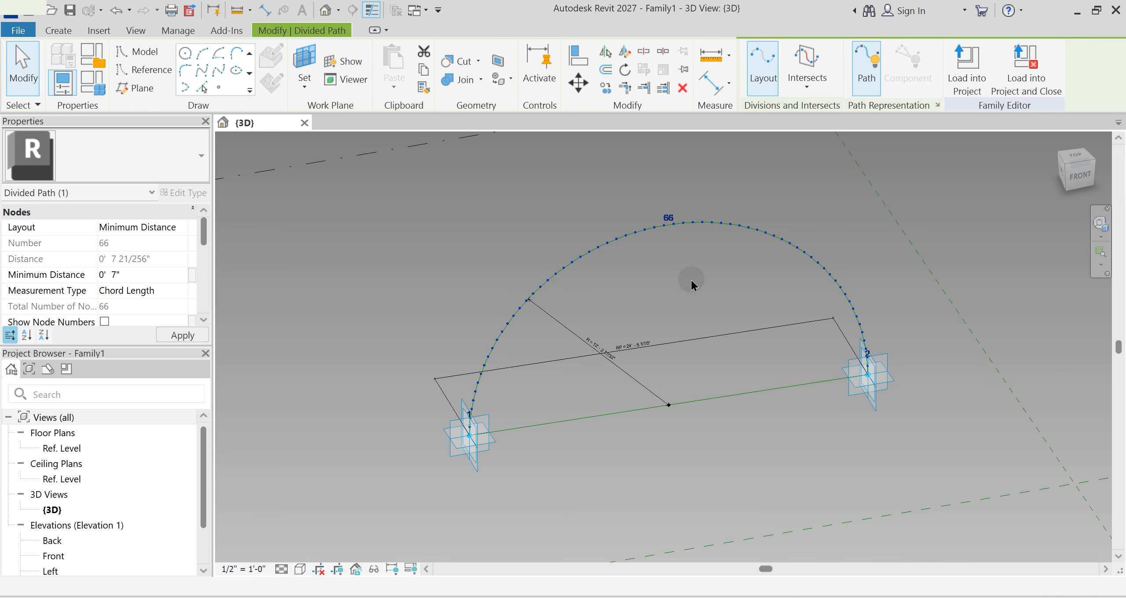
pyautogui.scroll(1, 691, 279)
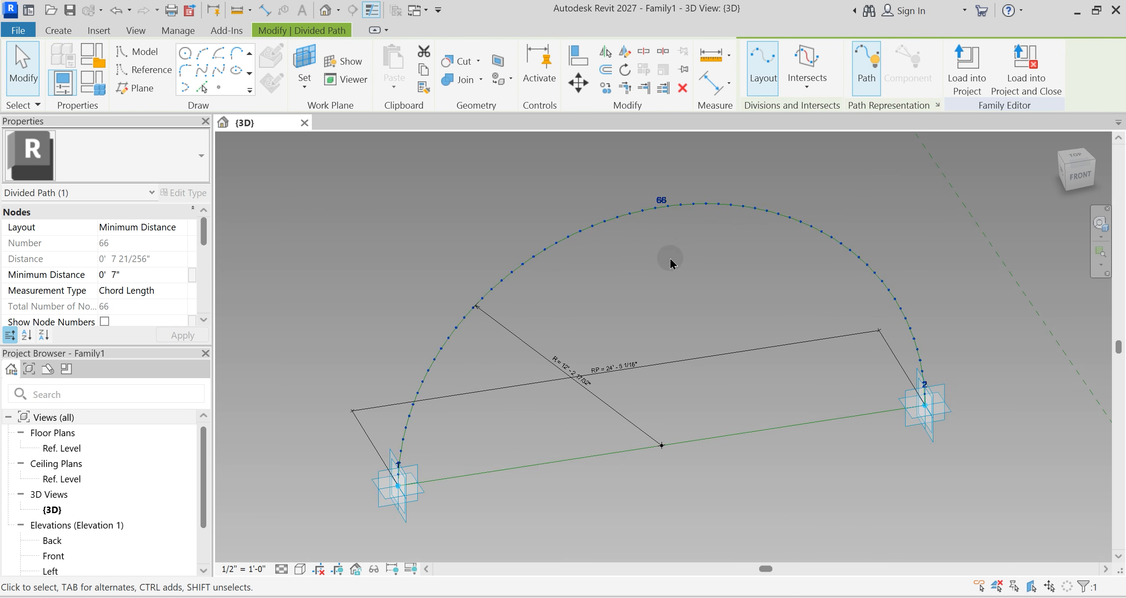
pyautogui.click(659, 242)
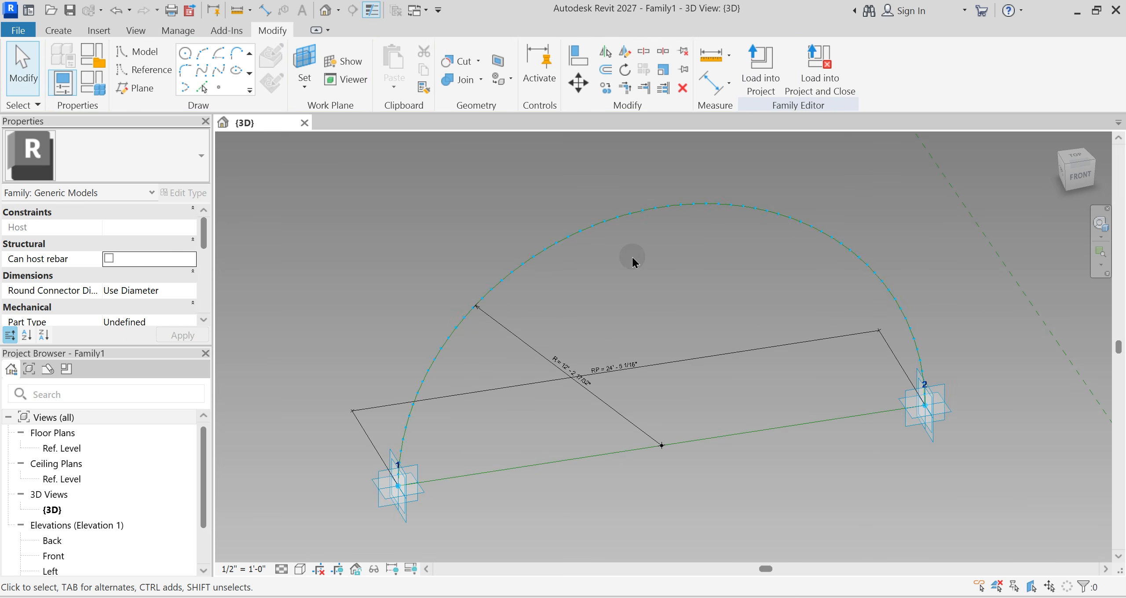
# Step: Associate the divided path's Minimum Distance with a new instance length parameter named BS
pyautogui.scroll(-2, 632, 257)
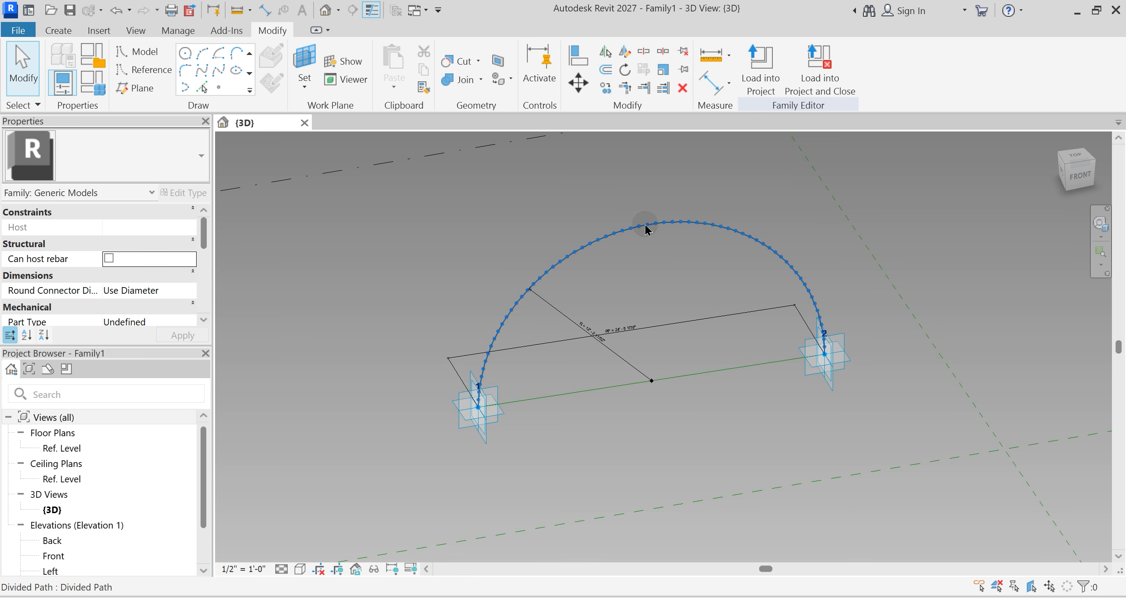
pyautogui.click(648, 223)
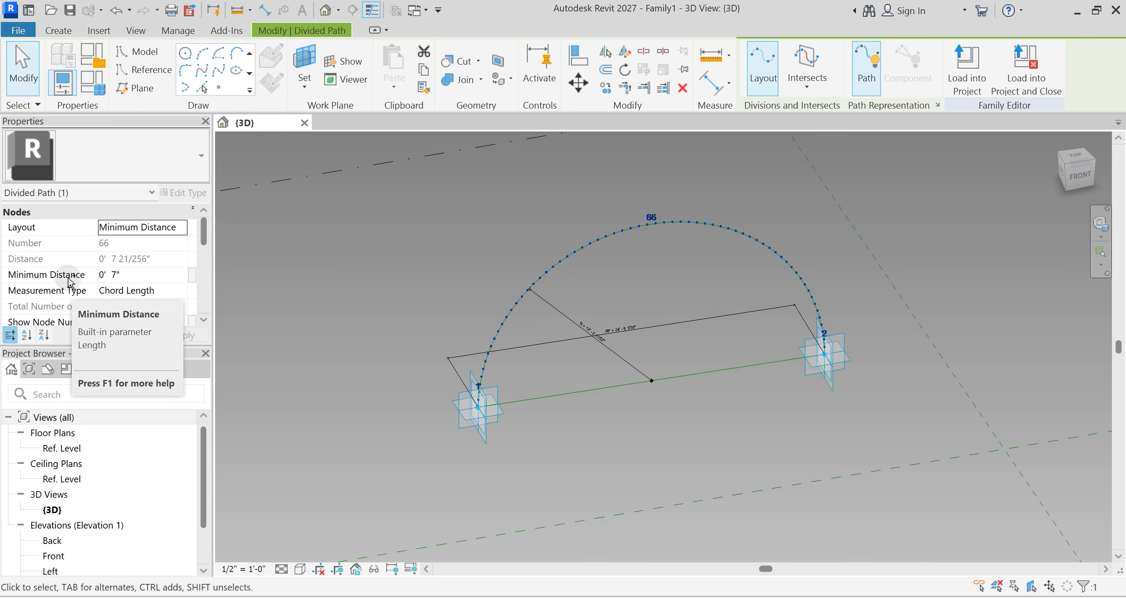
pyautogui.click(192, 277)
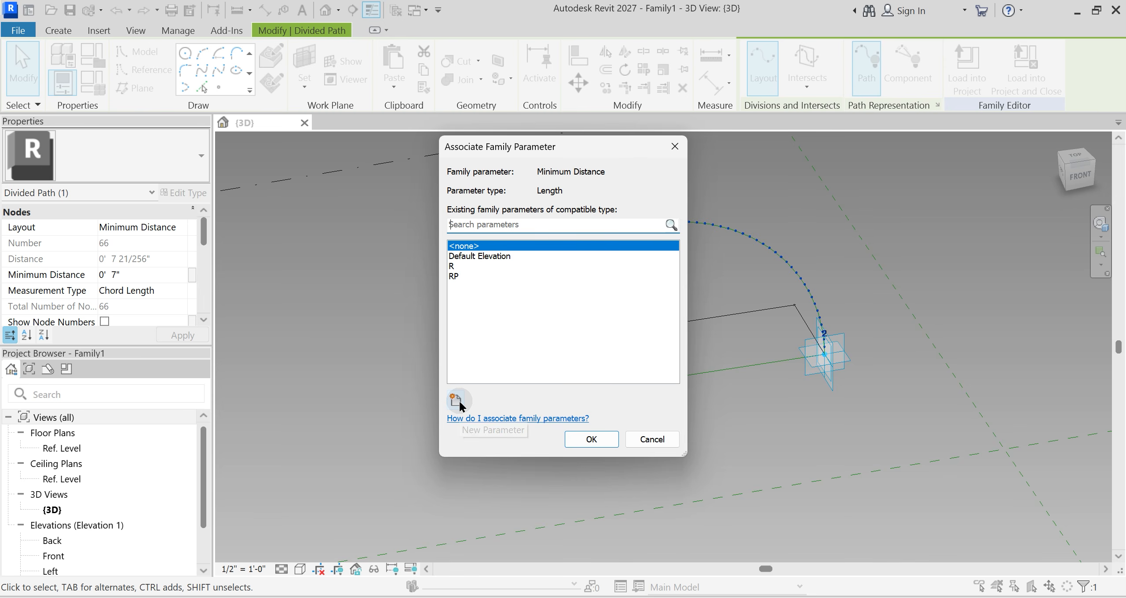
pyautogui.click(460, 401)
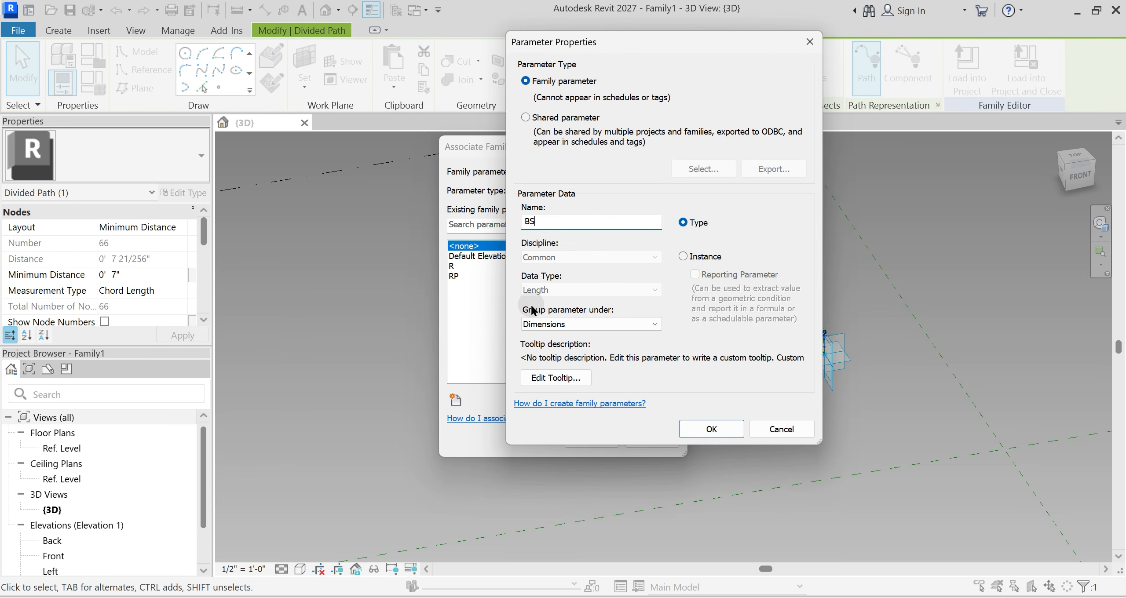
pyautogui.click(682, 256)
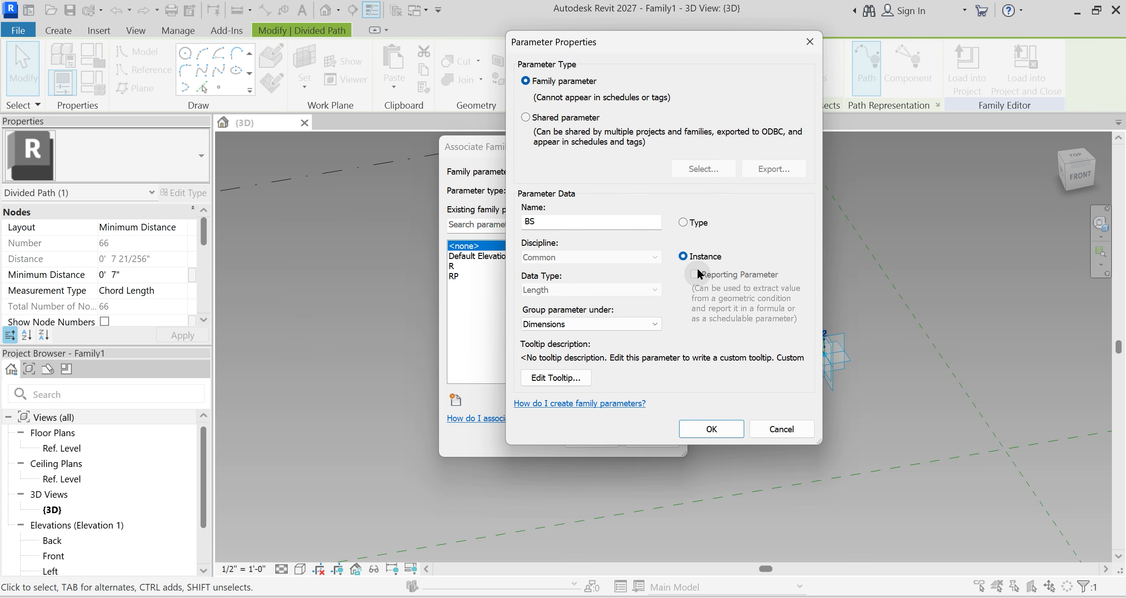
pyautogui.click(710, 427)
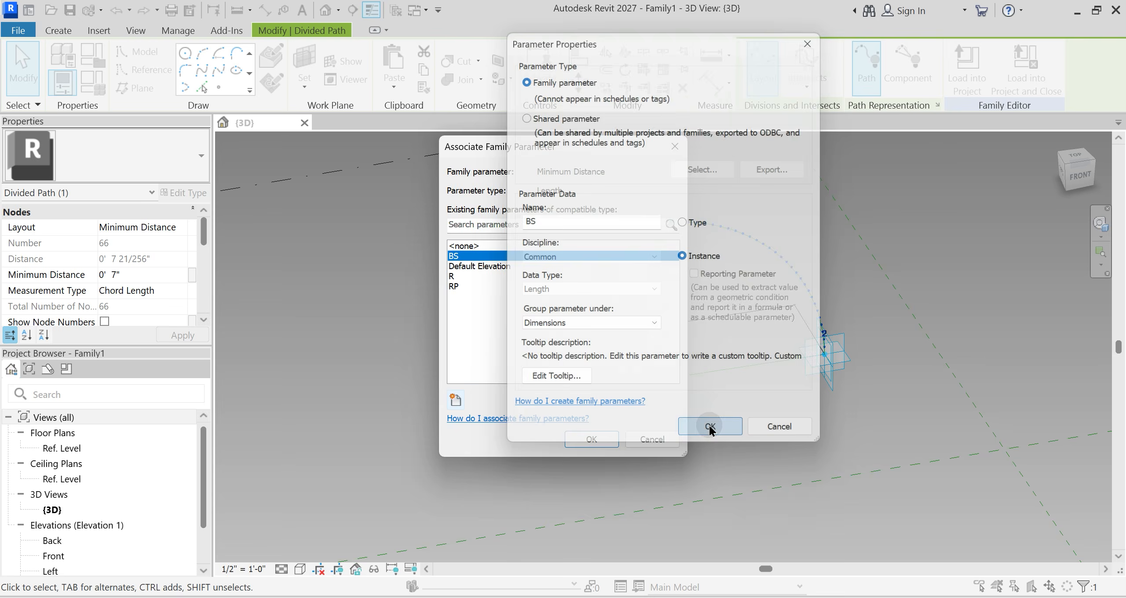
pyautogui.click(580, 439)
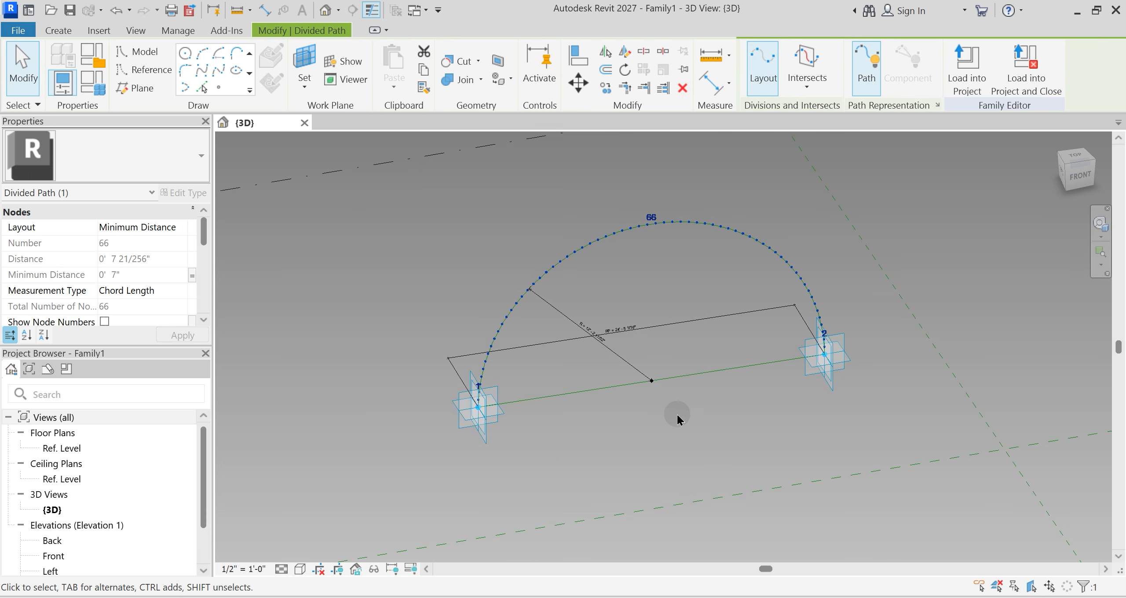
pyautogui.click(676, 429)
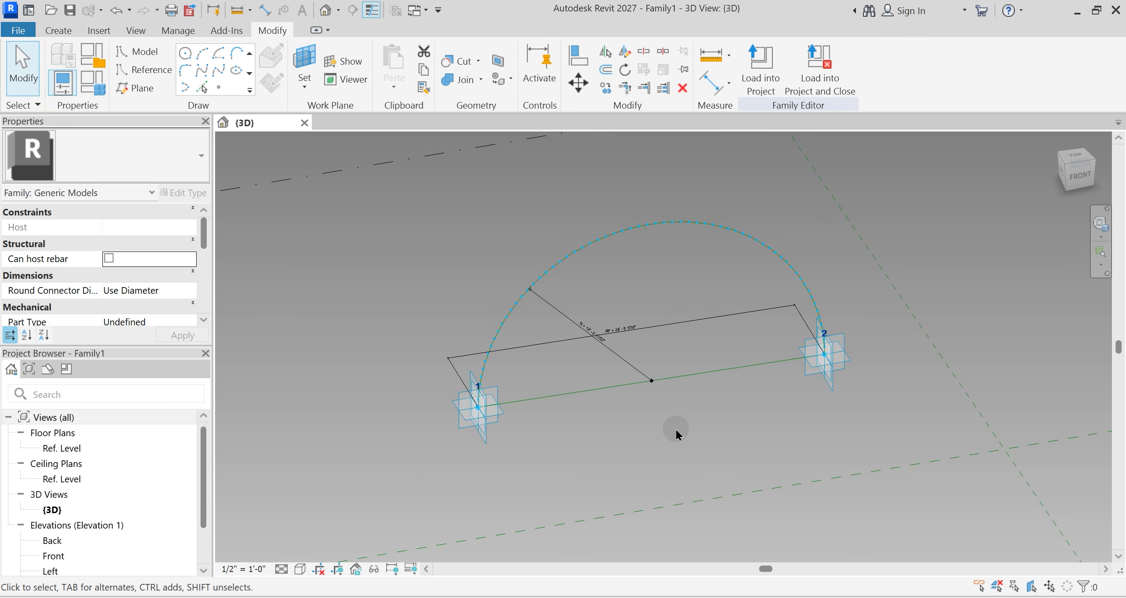
# Step: Create a new family from the English-Imperial template Generic Model Adaptive
pyautogui.click(18, 30)
pyautogui.moveTo(55, 92)
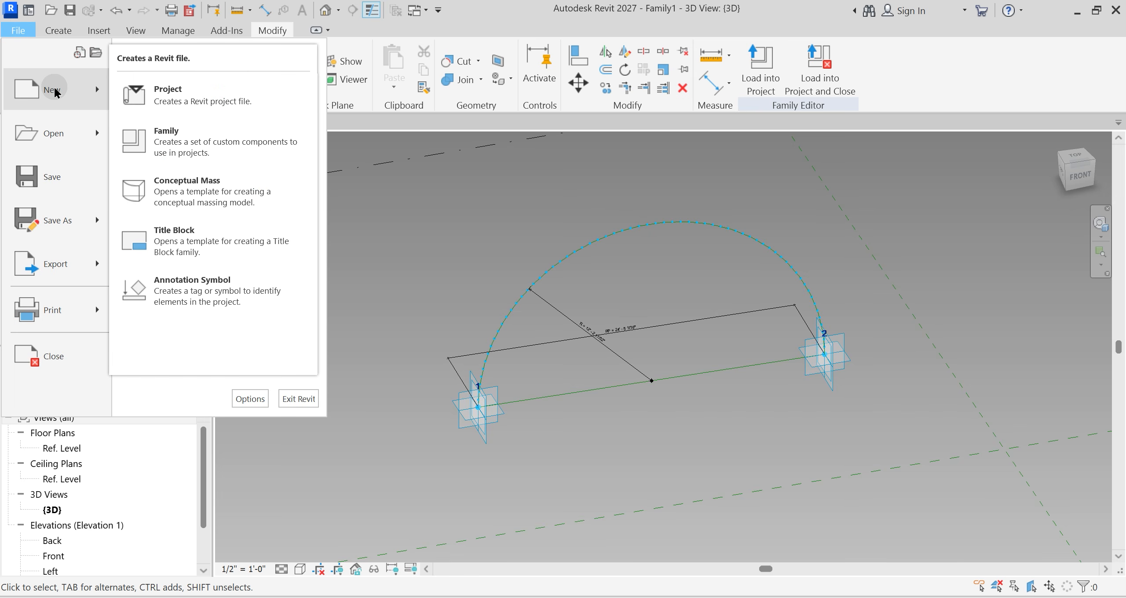
pyautogui.click(515, 259)
pyautogui.click(625, 351)
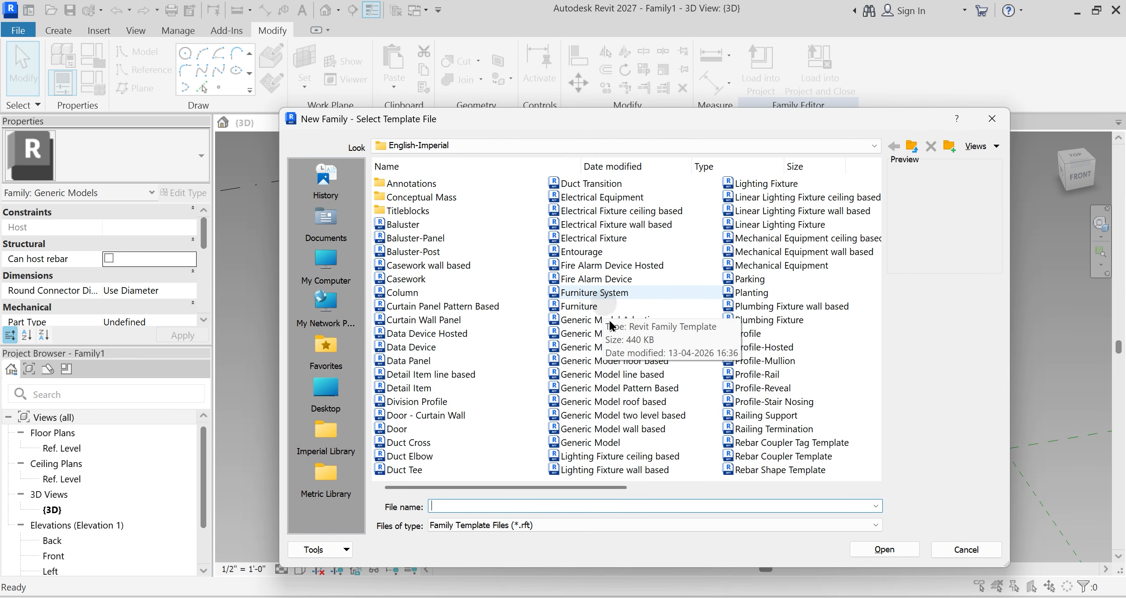
pyautogui.click(611, 320)
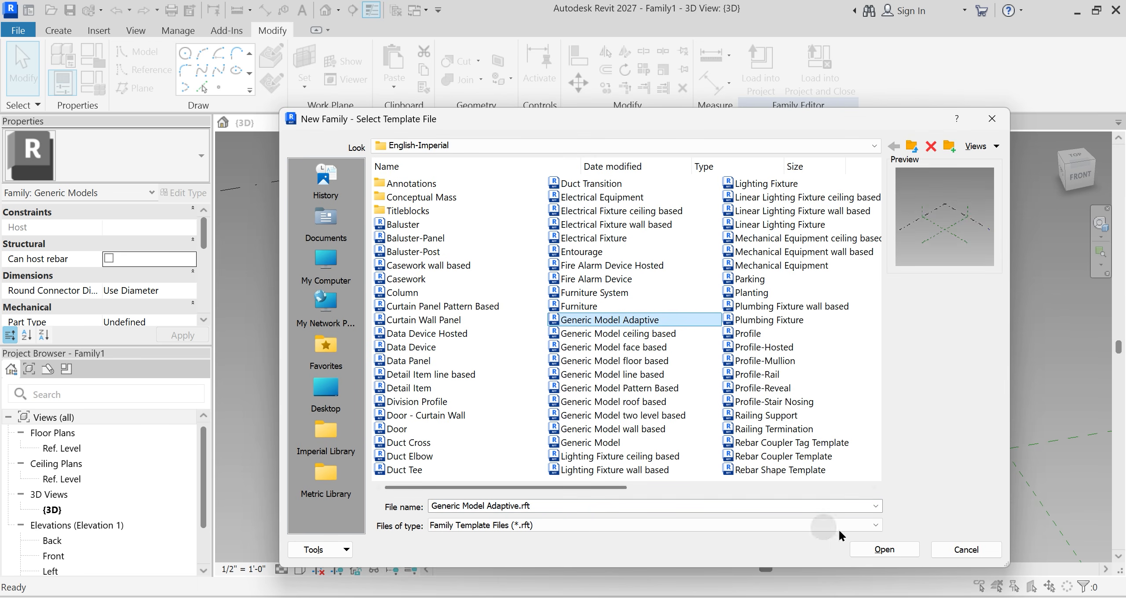
pyautogui.click(876, 550)
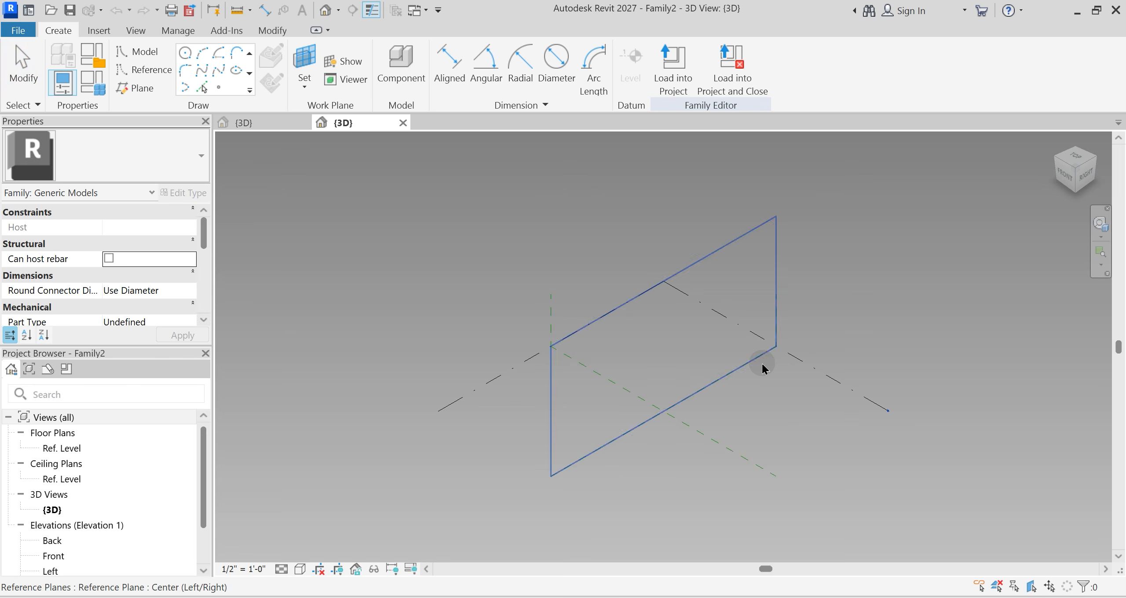
# Step: Place one reference point on the Ref. Level work plane, away from the reference planes, and make it adaptive
pyautogui.scroll(3, 626, 419)
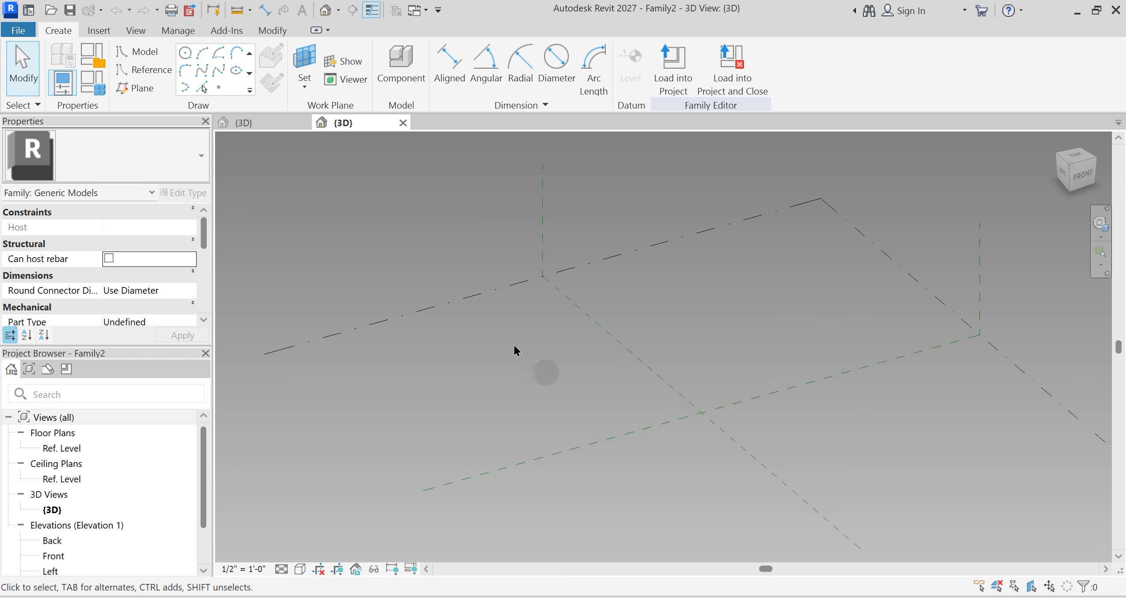
pyautogui.click(218, 88)
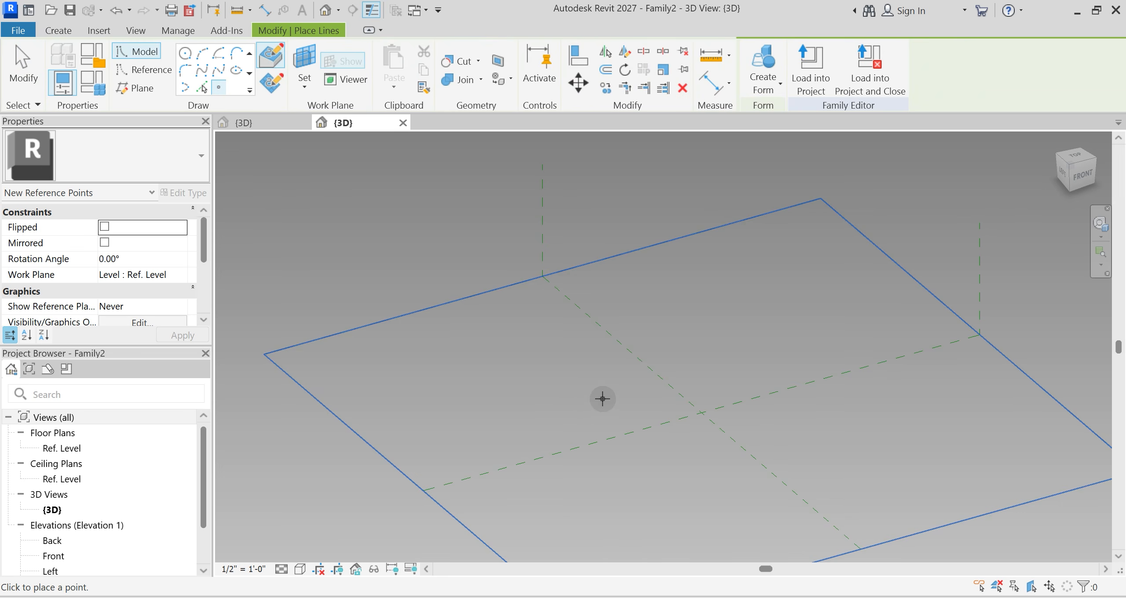
pyautogui.click(601, 397)
pyautogui.press('Escape')
pyautogui.scroll(3, 660, 422)
pyautogui.moveTo(514, 338); pyautogui.dragTo(580, 420)
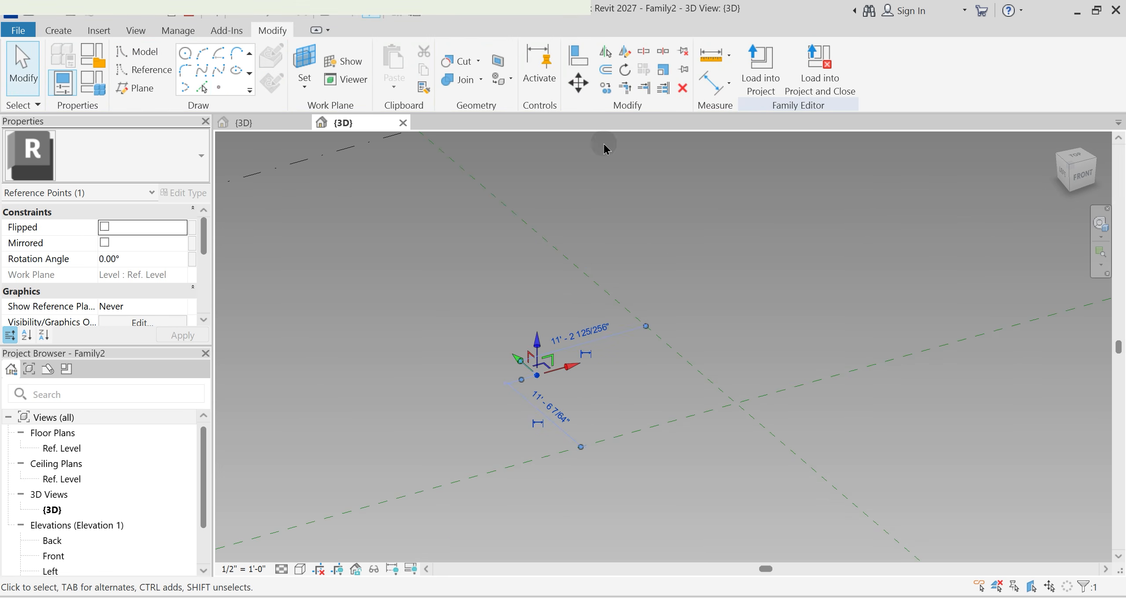
pyautogui.click(739, 66)
pyautogui.click(600, 368)
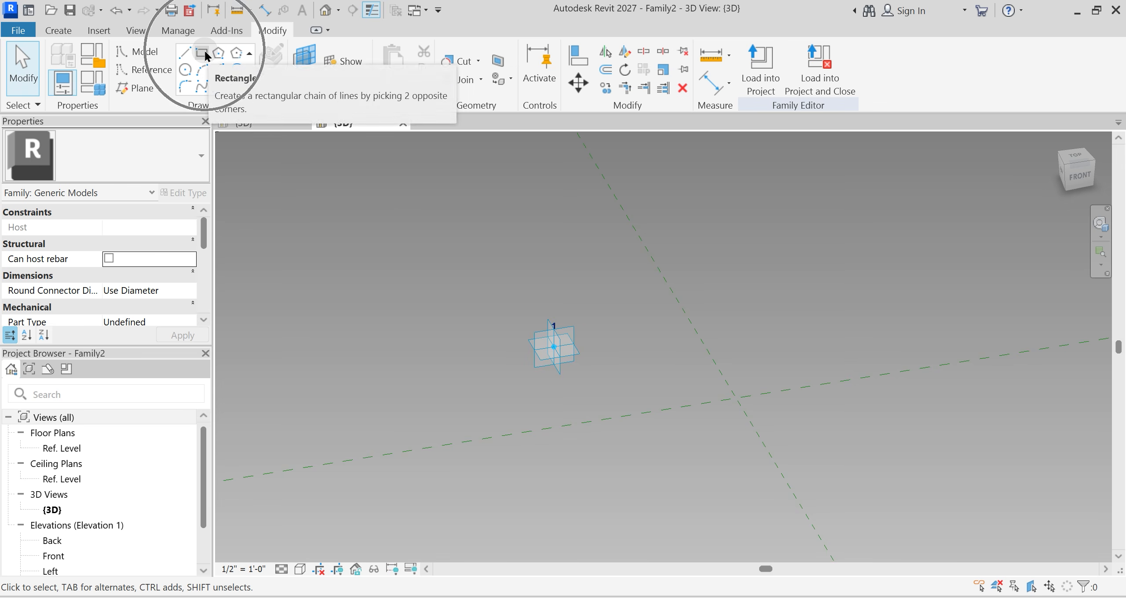
pyautogui.click(207, 54)
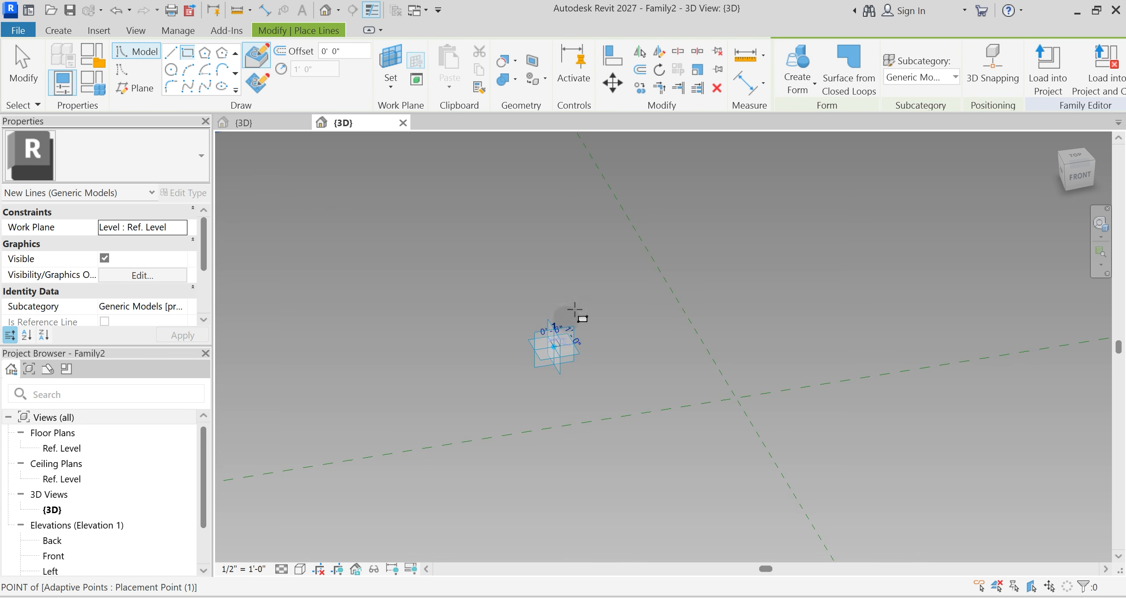
pyautogui.click(575, 309)
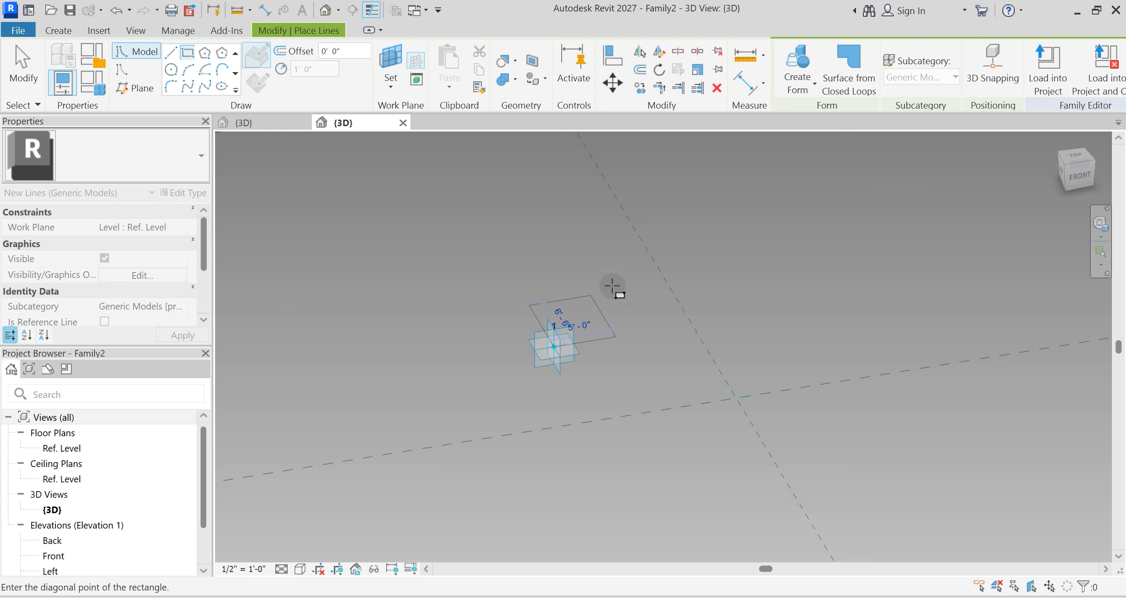
pyautogui.scroll(2, 594, 301)
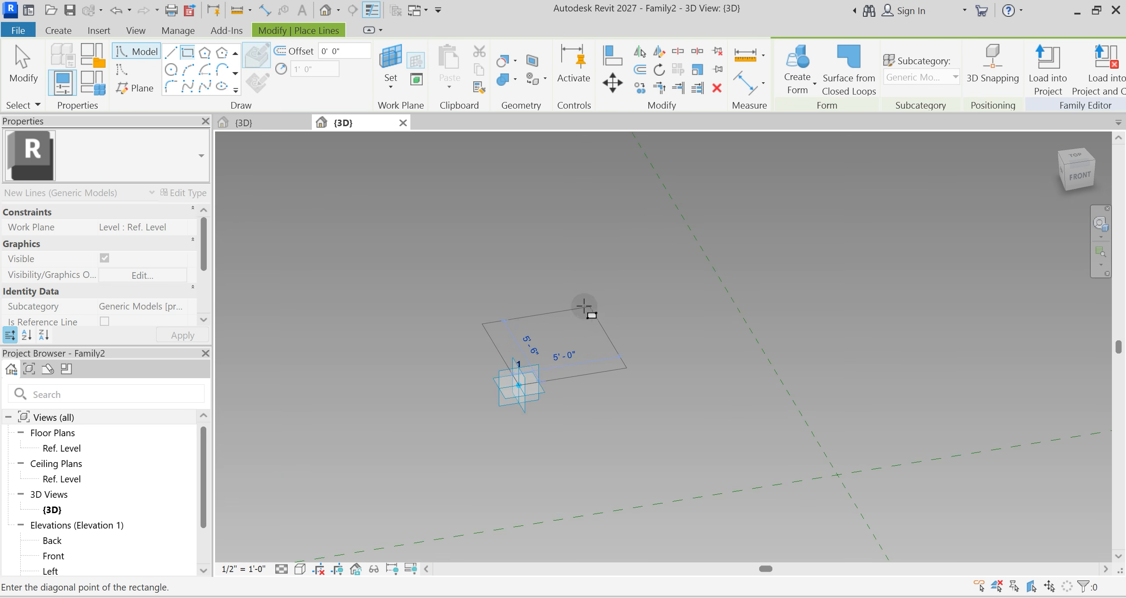
pyautogui.press('Escape')
# Step: Draw a model-line rectangle on the Ref. Level plane with its first corner at the adaptive point
pyautogui.click(554, 347)
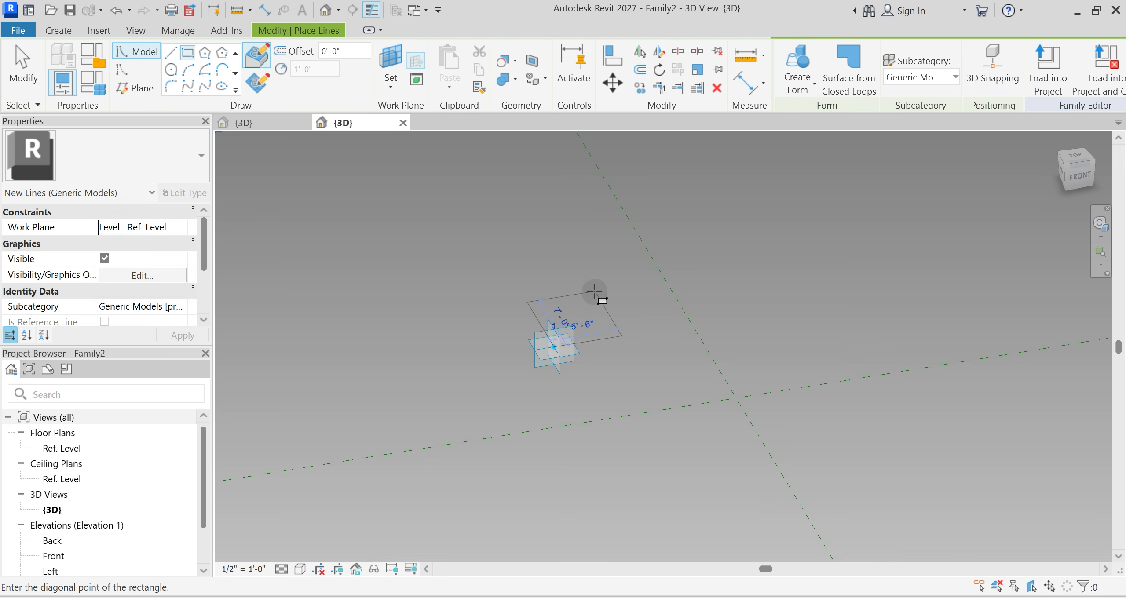
pyautogui.click(573, 310)
pyautogui.press('Escape')
pyautogui.press('Escape')
pyautogui.scroll(2, 580, 322)
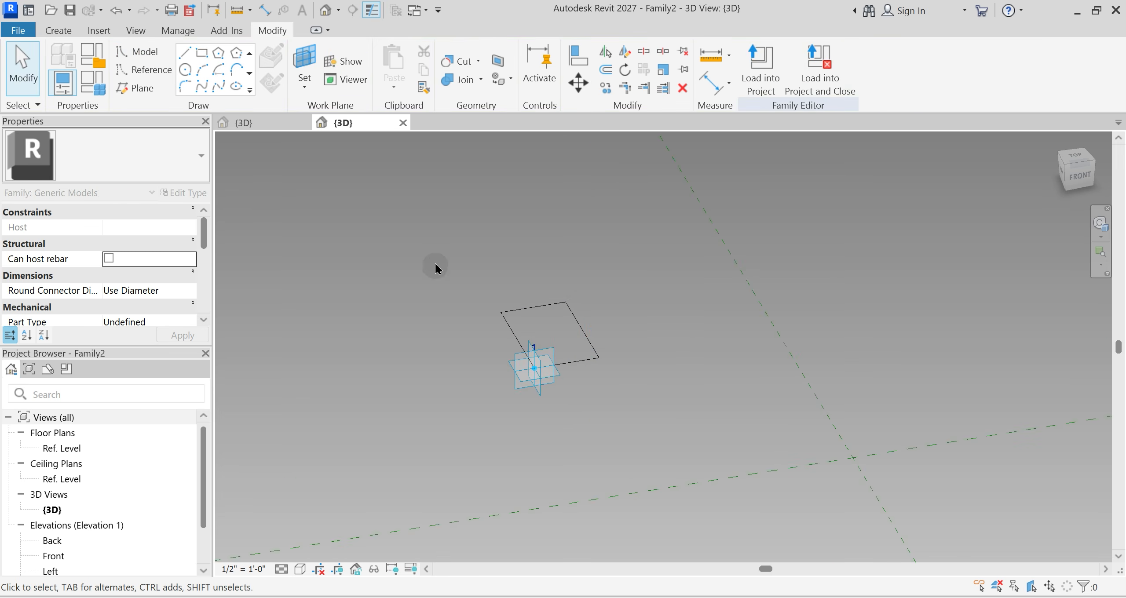
# Step: Move the whole rectangle so the midpoint of its edge nearest the adaptive point sits on that point
pyautogui.click(536, 313)
pyautogui.press('m')
pyautogui.press('v')
pyautogui.scroll(3, 533, 374)
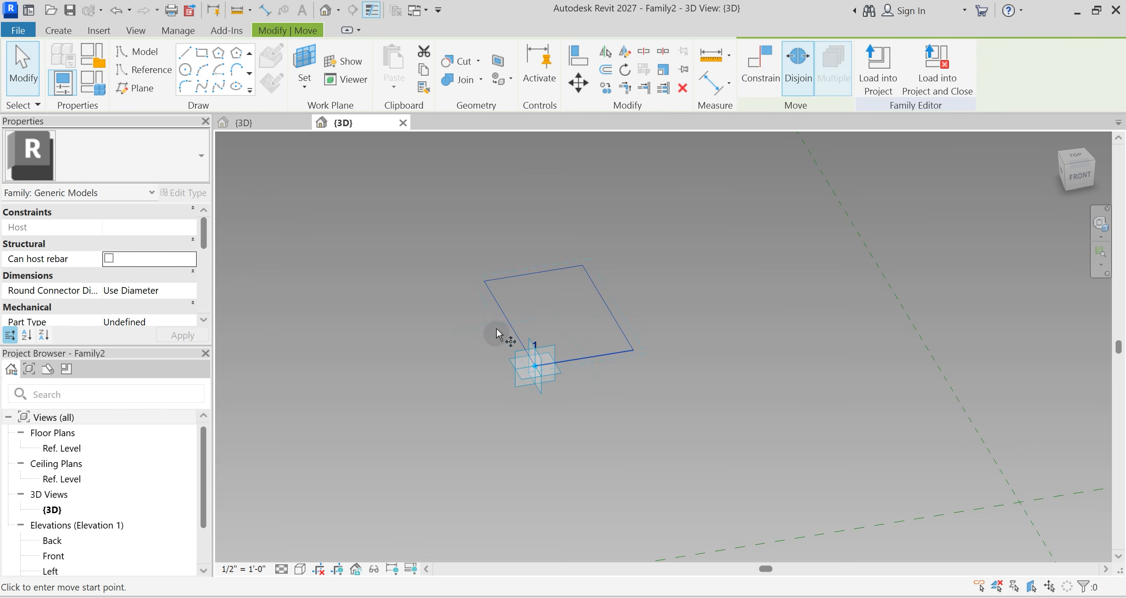
pyautogui.click(509, 323)
pyautogui.click(536, 369)
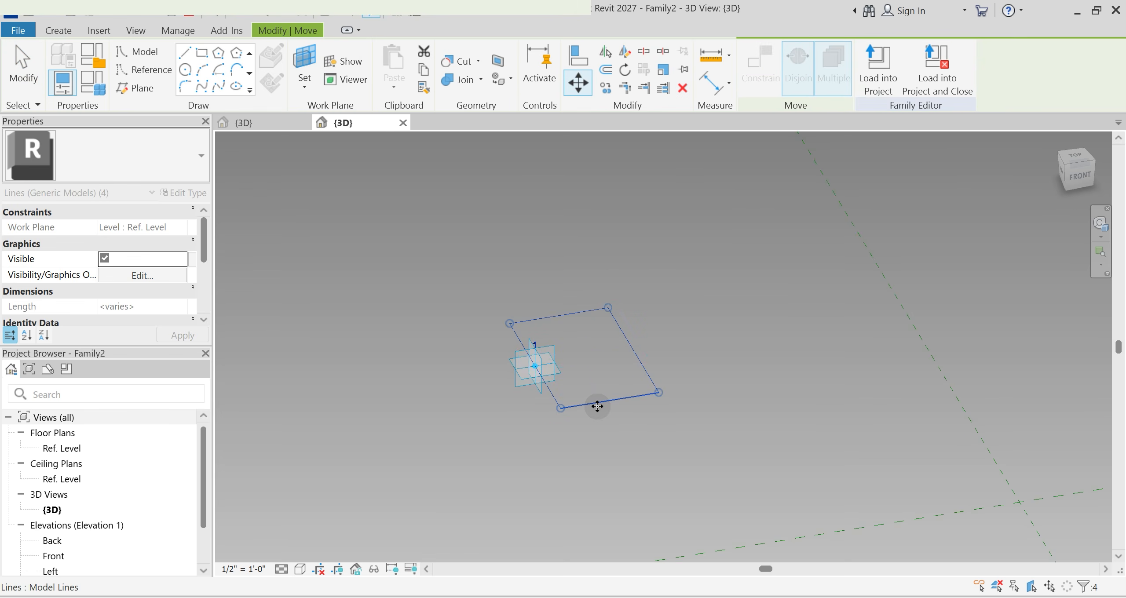
pyautogui.press('Escape')
pyautogui.scroll(-2, 616, 365)
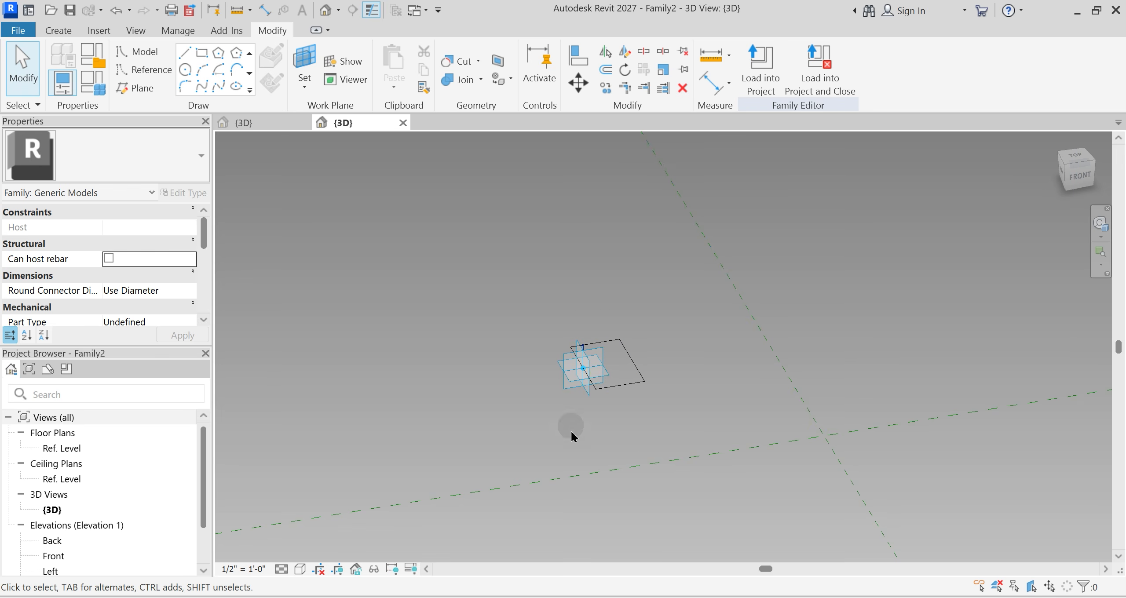
# Step: Load the rectangle family into Family1 and place one instance with Flip enabled on a divided path node near the arch's crown
pyautogui.press('ctrl')
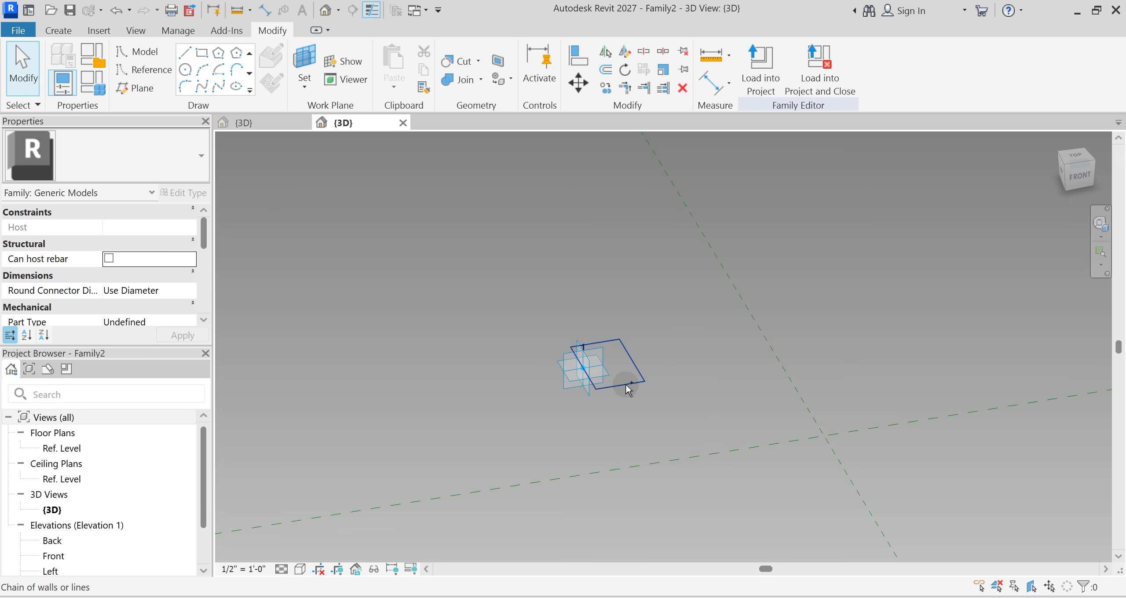
pyautogui.keyDown('shift'); pyautogui.moveTo(620, 392); pyautogui.dragTo(625, 321, button='middle'); pyautogui.keyUp('shift')
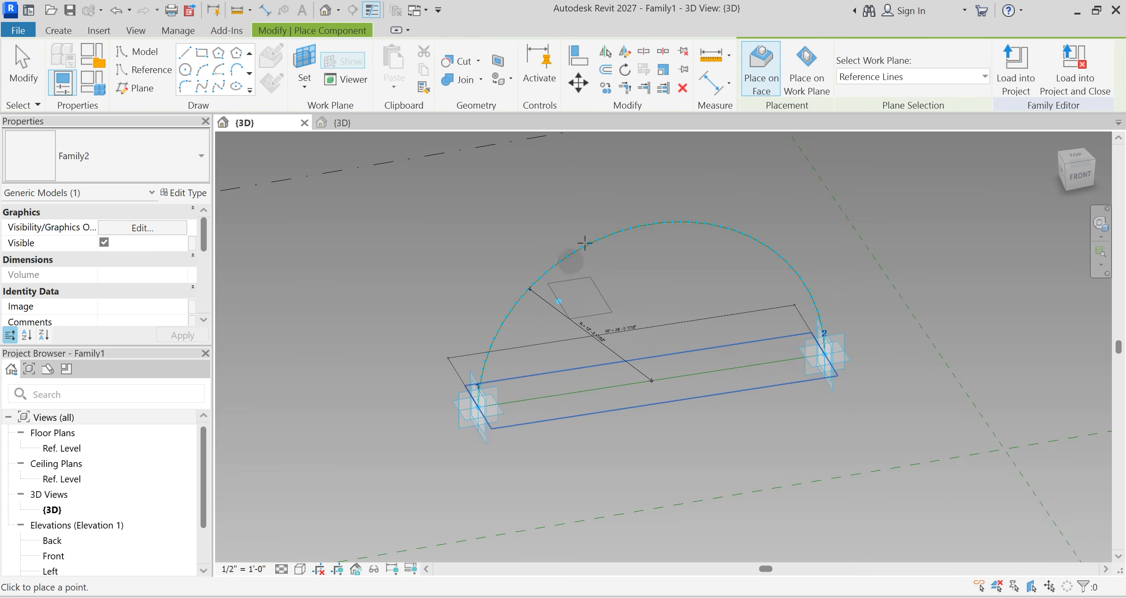
pyautogui.scroll(5, 585, 243)
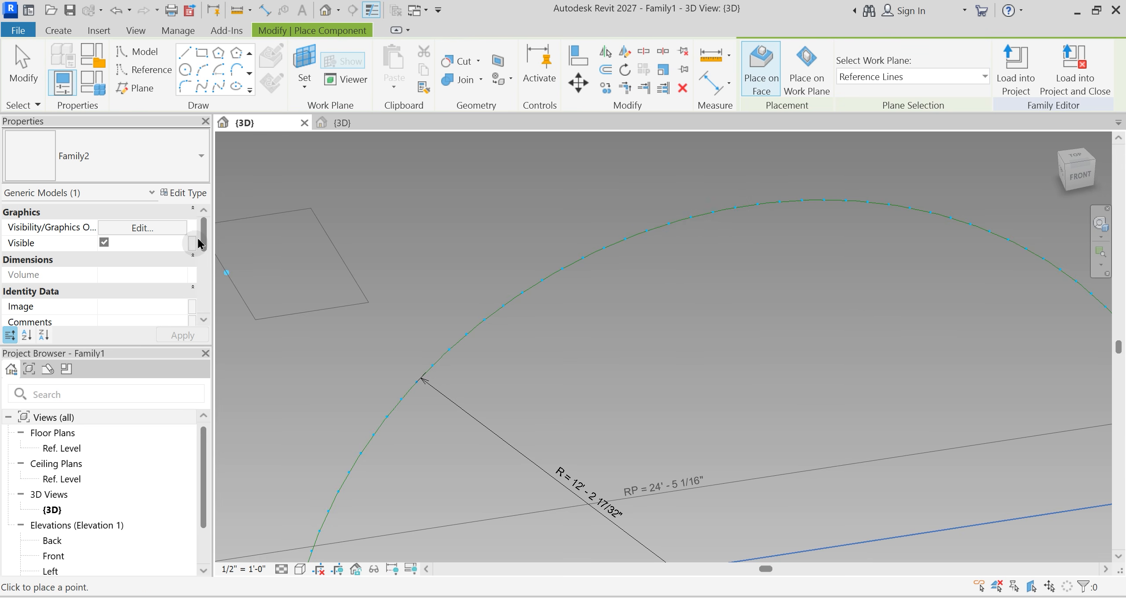
pyautogui.scroll(-5, 205, 264)
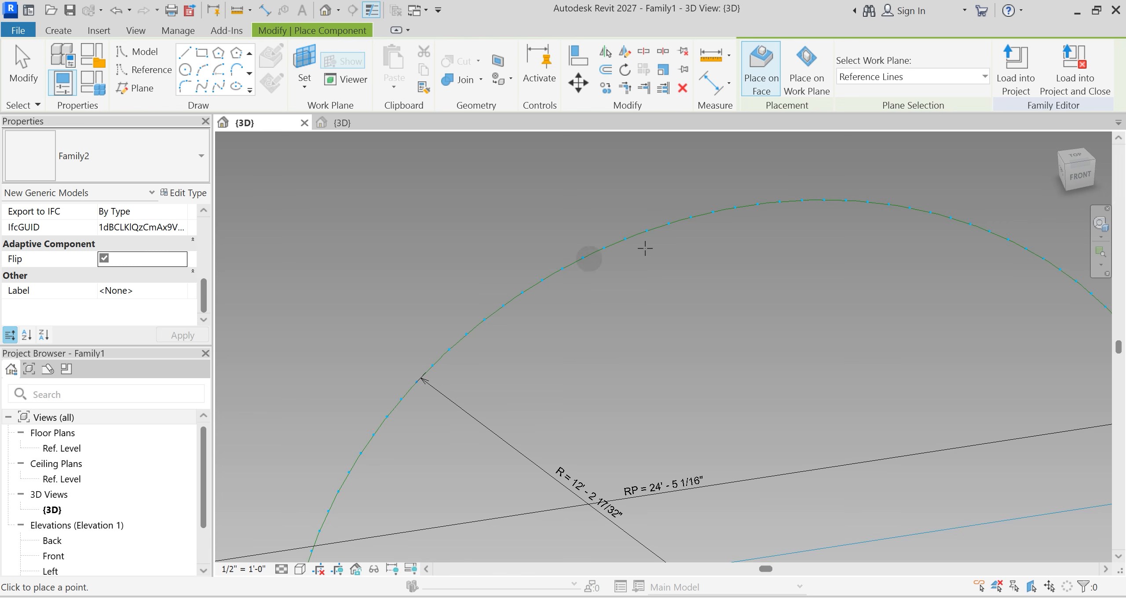
pyautogui.click(713, 211)
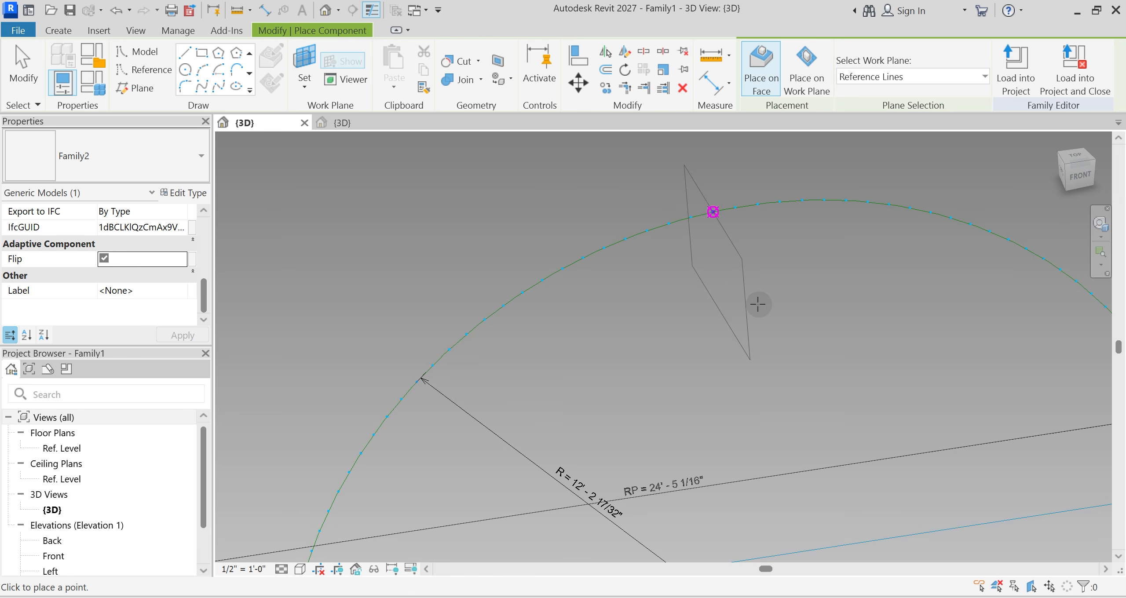
pyautogui.press('Escape')
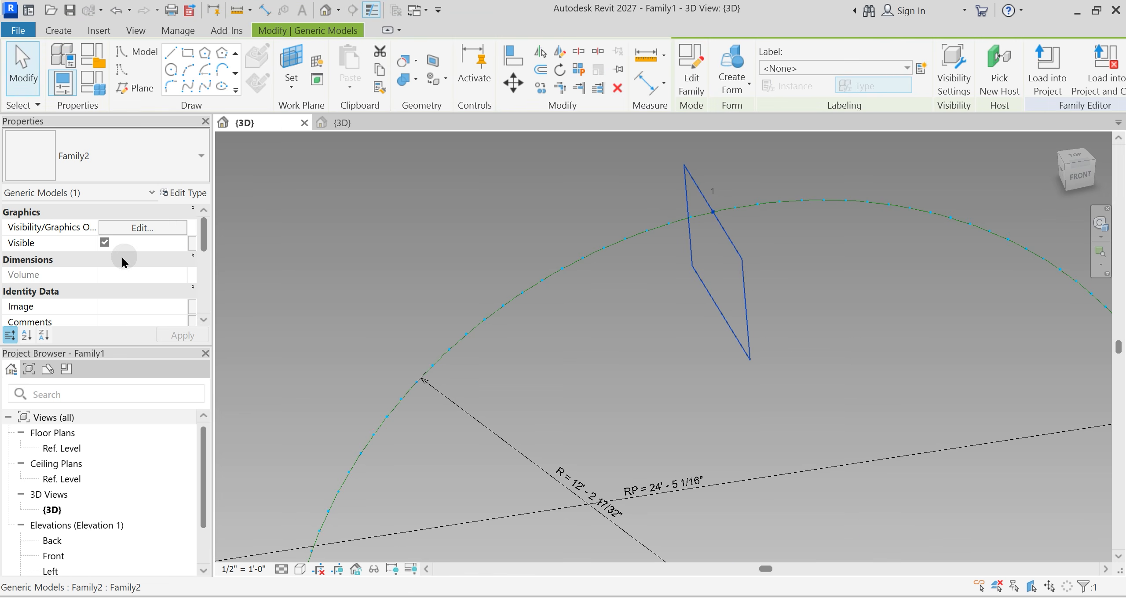
# Step: Turn the placed component's Flip option off and back on to compare its orientation on the arch
pyautogui.scroll(-5, 119, 289)
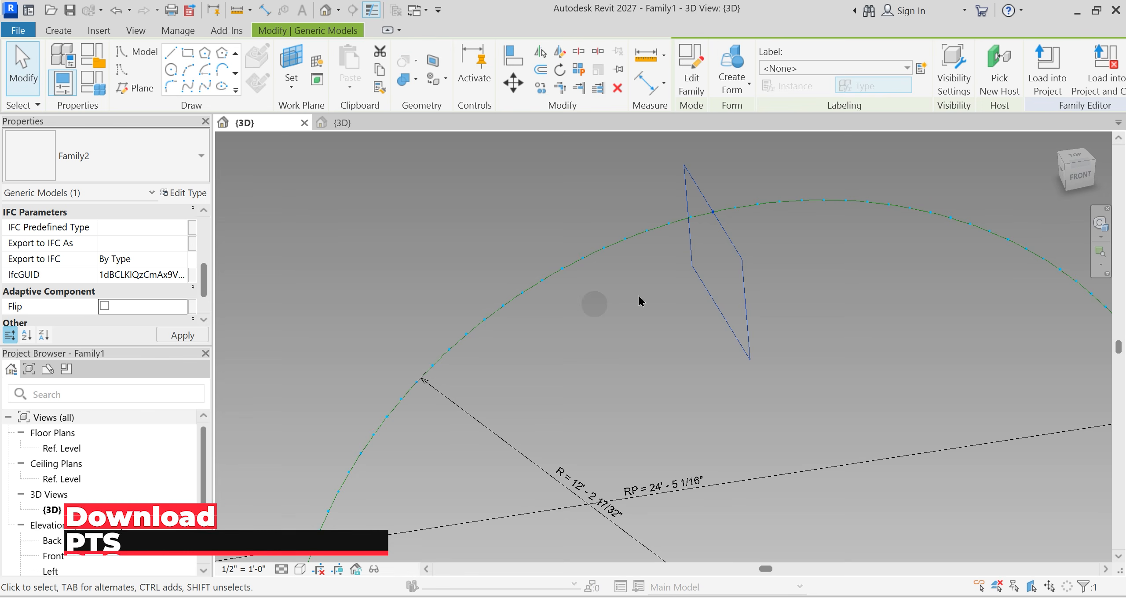
pyautogui.scroll(-3, 684, 318)
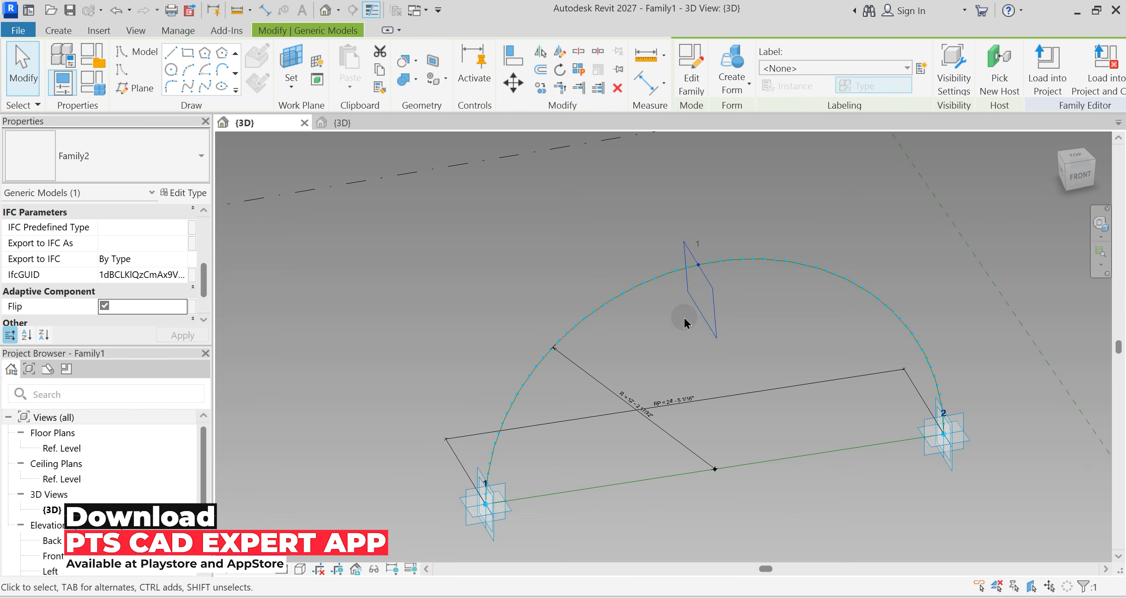
pyautogui.press('Escape')
# Step: Return to Family2 and delete the whole rectangle, keeping the adaptive point
pyautogui.moveTo(722, 297)
pyautogui.keyDown('shift'); pyautogui.mouseDown(button='middle')
pyautogui.moveTo(726, 286)
pyautogui.moveTo(729, 305)
pyautogui.mouseUp(button='middle'); pyautogui.keyUp('shift')
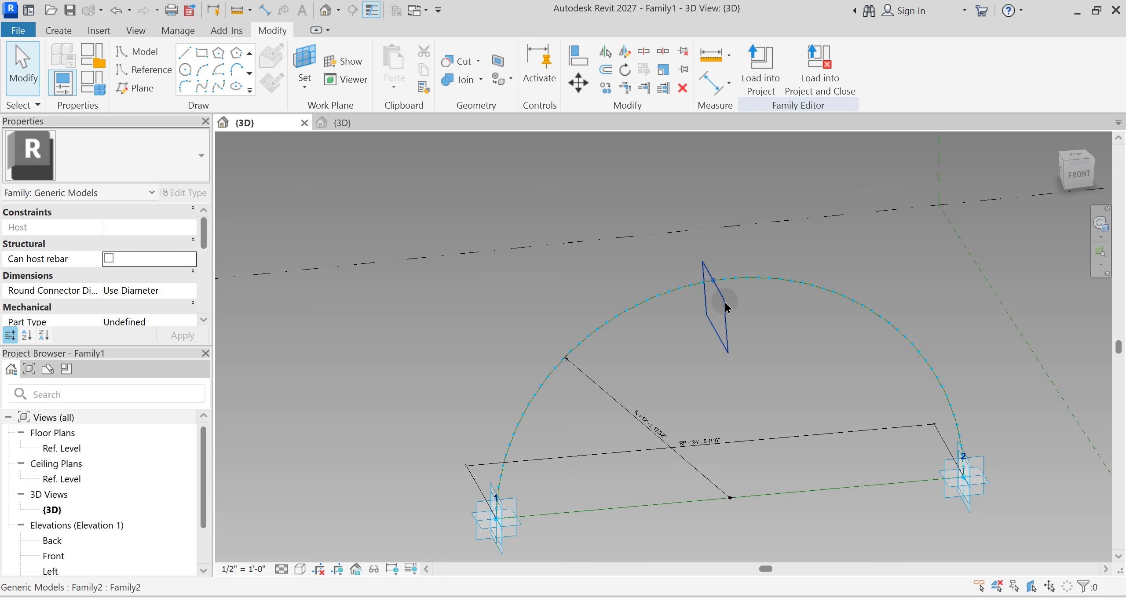
pyautogui.click(352, 125)
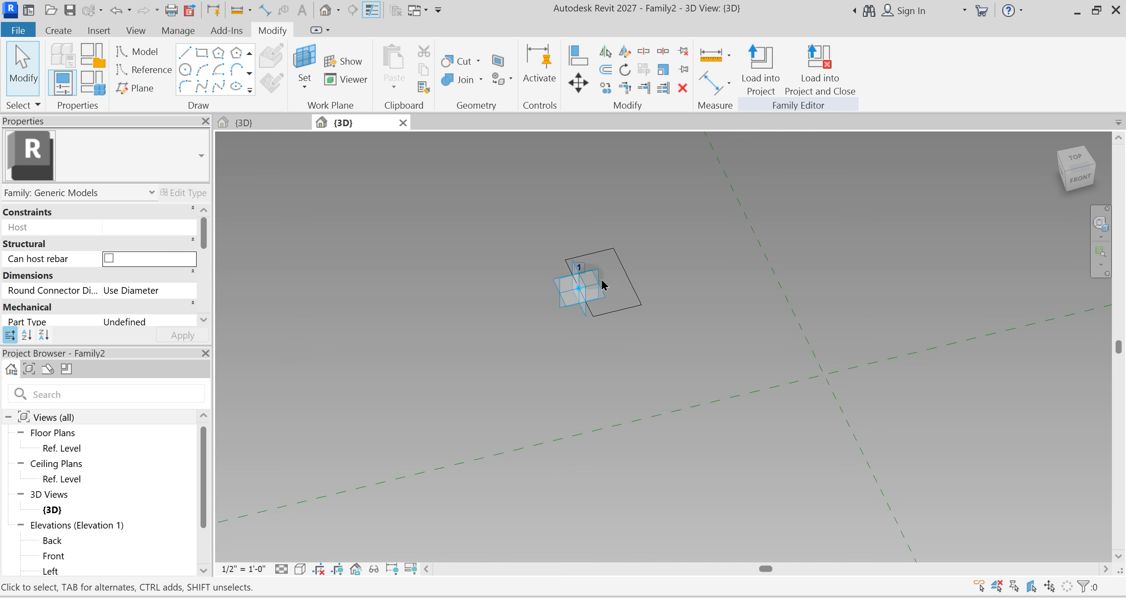
pyautogui.click(631, 312)
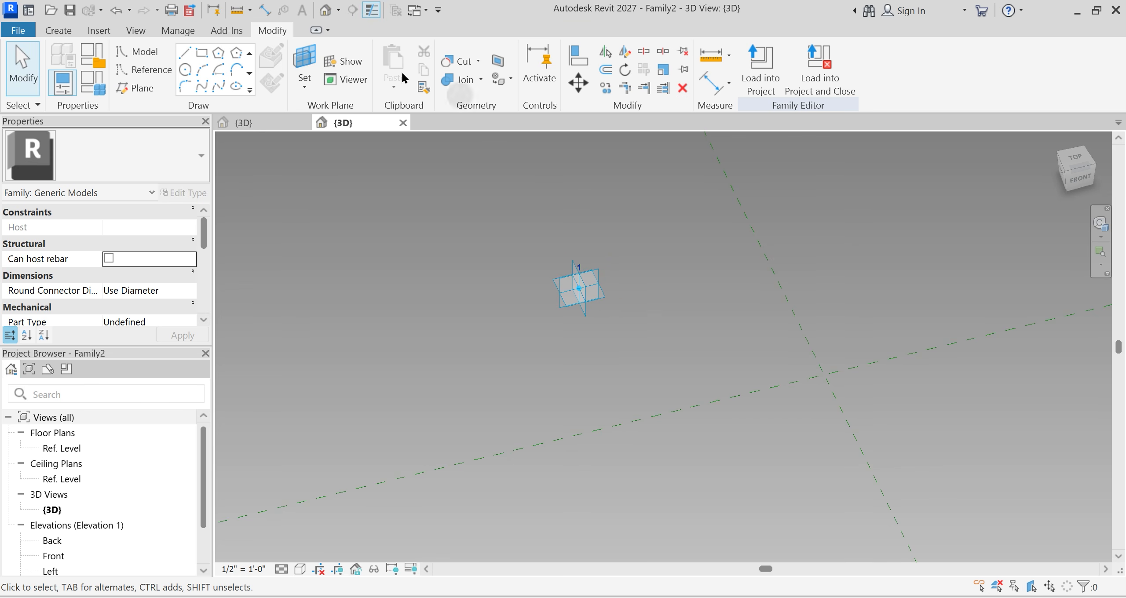
# Step: Set the adaptive point's left-facing vertical reference plane as the work plane and draw a model-line rectangle beside the point
pyautogui.click(303, 90)
pyautogui.click(327, 113)
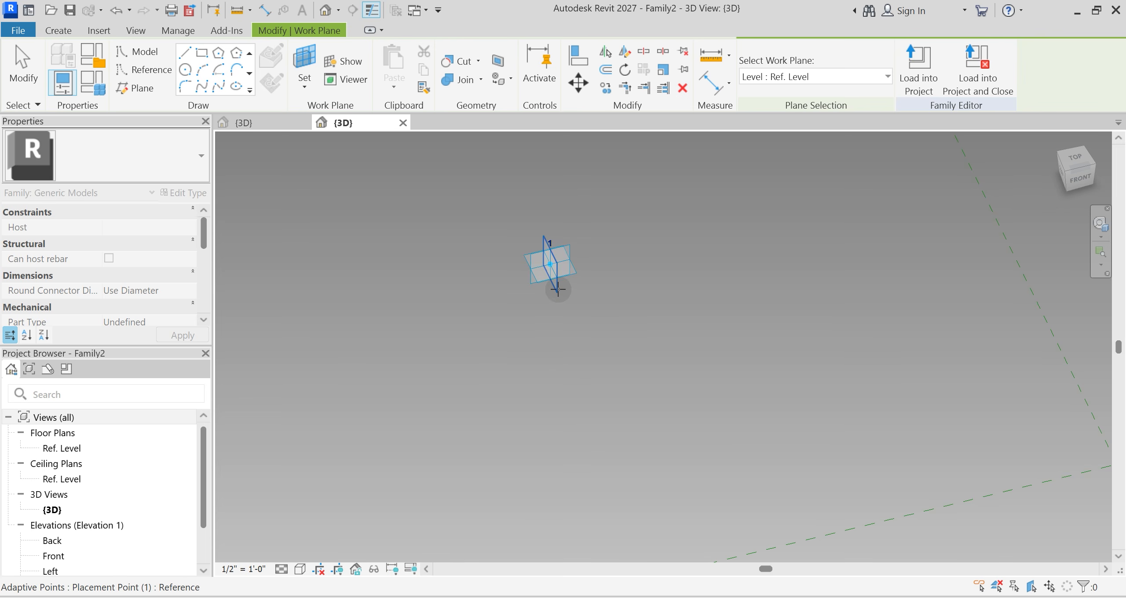
pyautogui.click(558, 289)
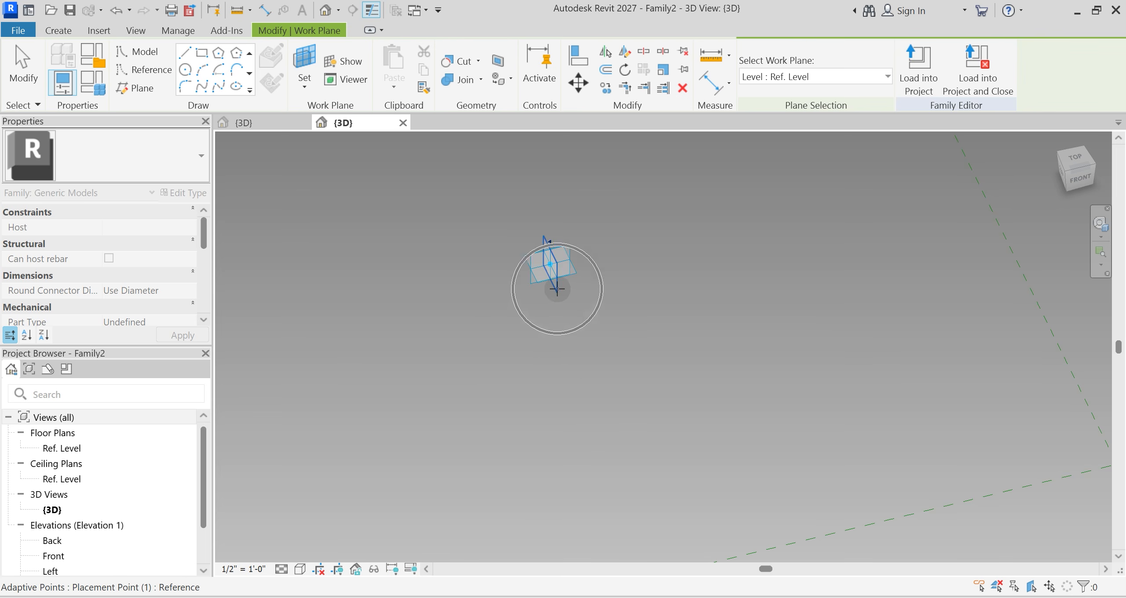
pyautogui.click(203, 54)
pyautogui.click(551, 243)
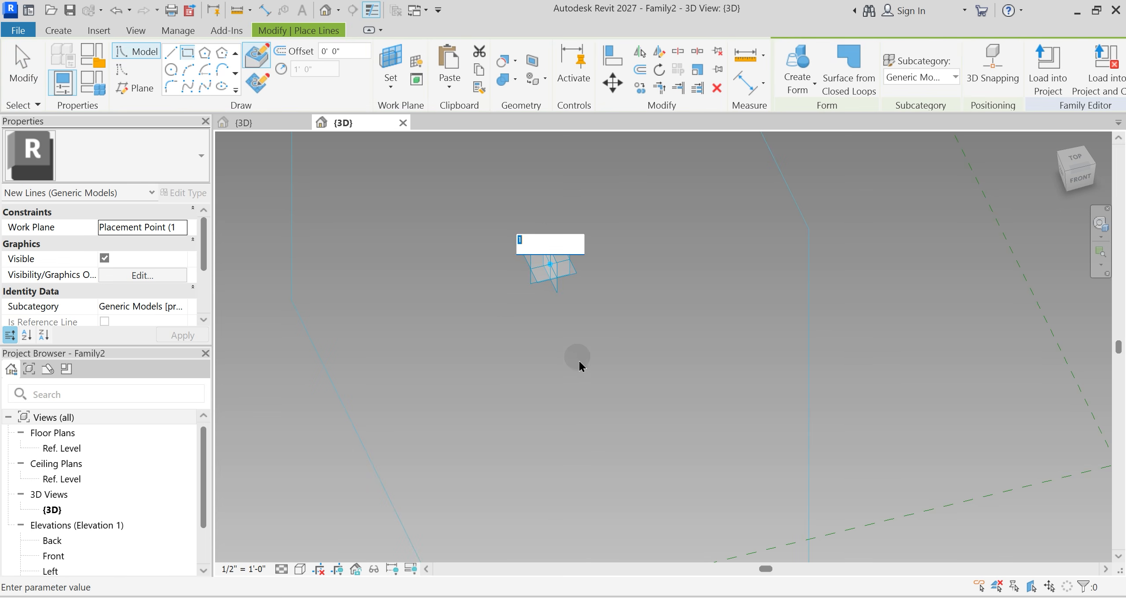
pyautogui.click(555, 325)
pyautogui.keyDown('shift'); pyautogui.moveTo(563, 338); pyautogui.dragTo(617, 318, button='middle'); pyautogui.keyUp('shift')
pyautogui.click(503, 466)
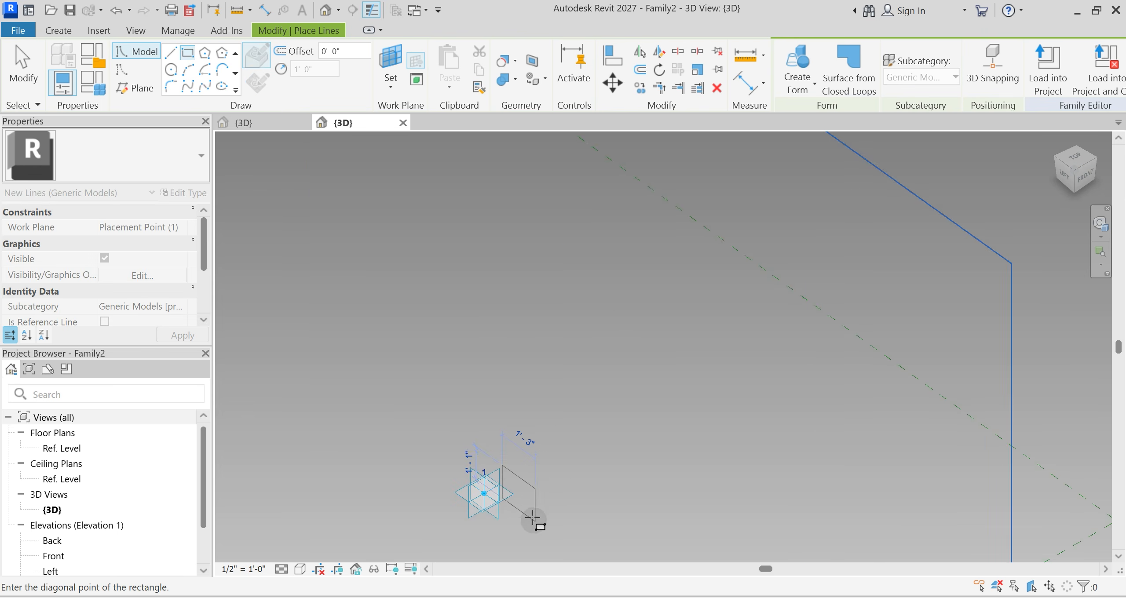
pyautogui.click(537, 507)
pyautogui.press('Escape')
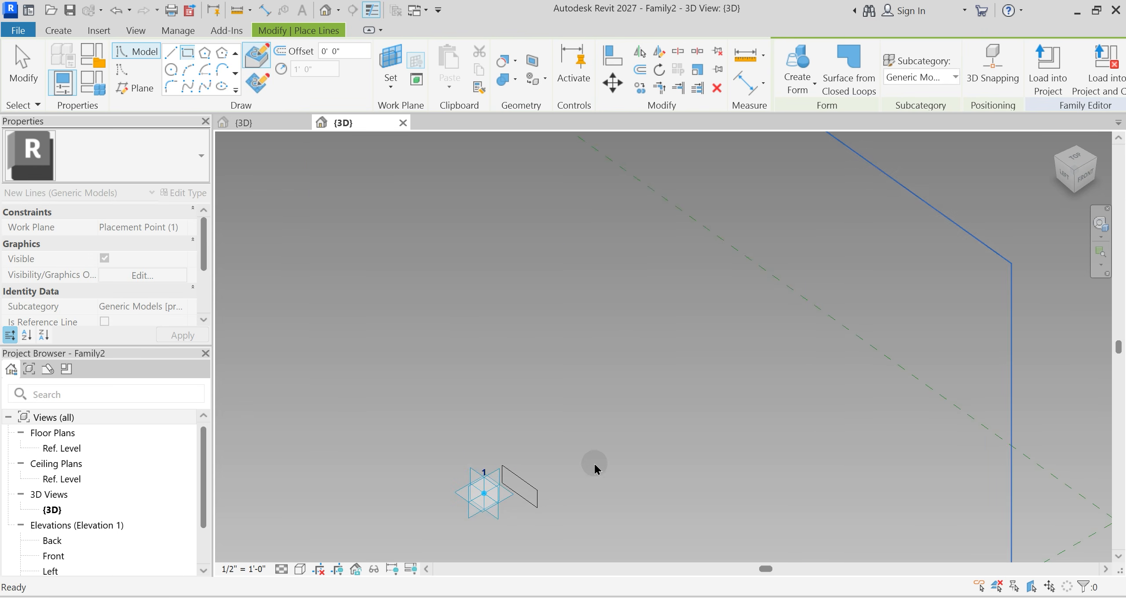
# Step: Move the whole side-plane rectangle so the midpoint of its nearest vertical edge sits on the adaptive point
pyautogui.scroll(2, 592, 460)
pyautogui.moveTo(590, 450); pyautogui.dragTo(647, 342, button='middle')
pyautogui.press('Tab')
pyautogui.click(549, 400)
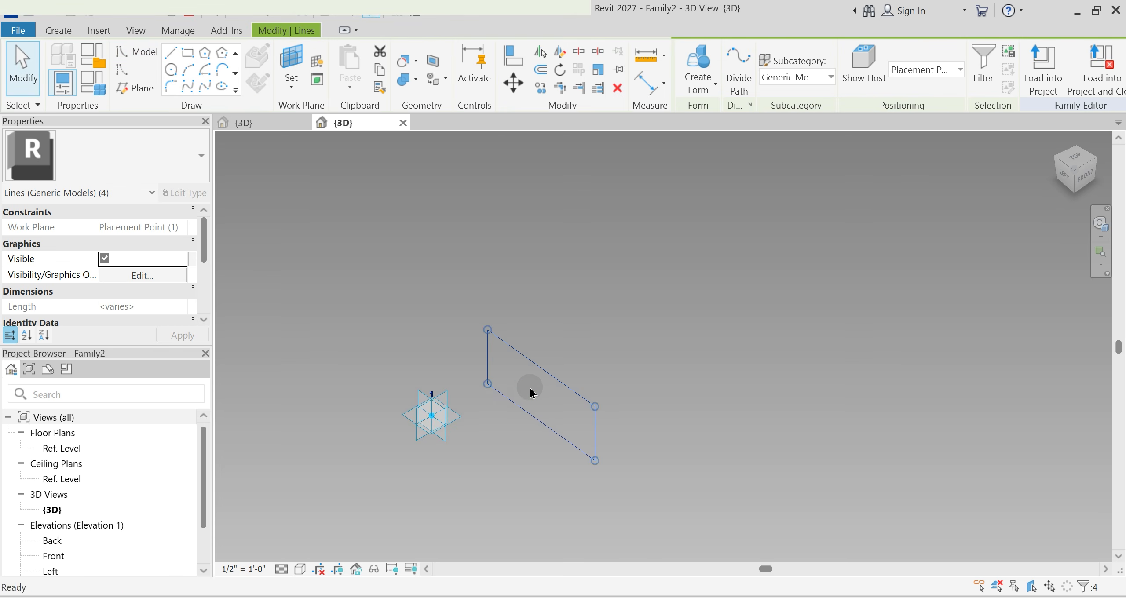
pyautogui.press('m')
pyautogui.press('v')
pyautogui.click(493, 356)
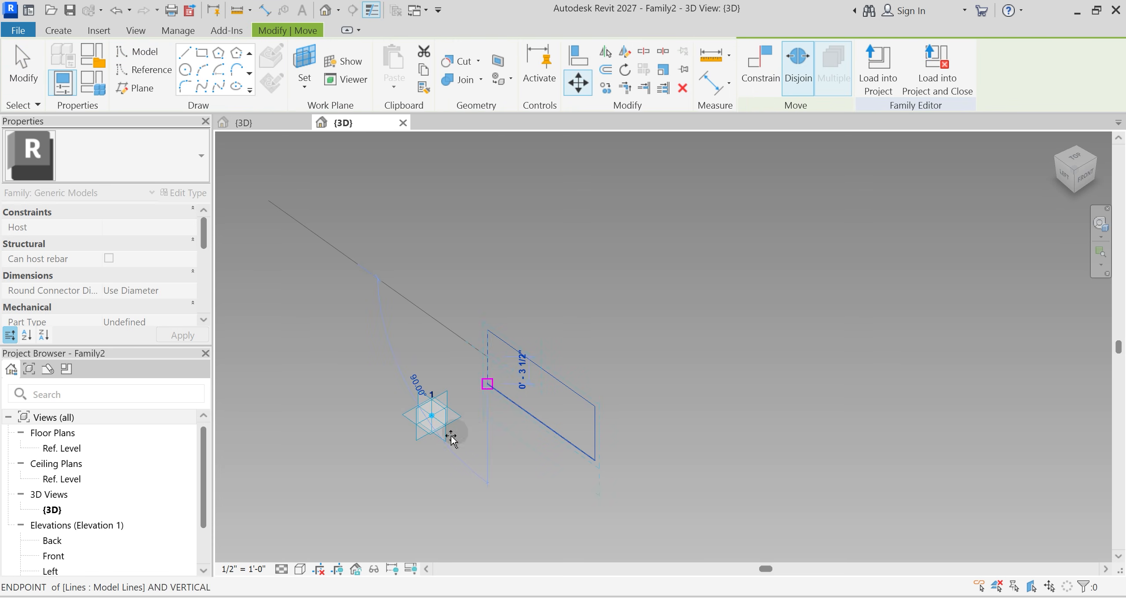
pyautogui.click(434, 416)
pyautogui.press('Escape')
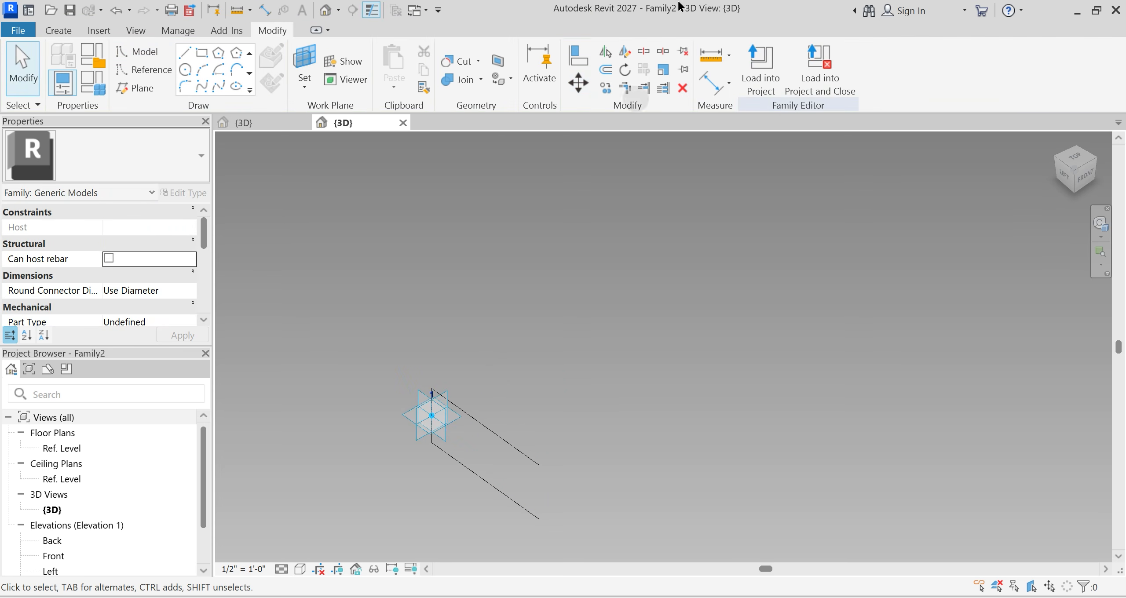
# Step: Reload Family2 into Family1, overwriting the existing version and its parameter values, and toggle the placed component's Flip option off and back on
pyautogui.click(761, 90)
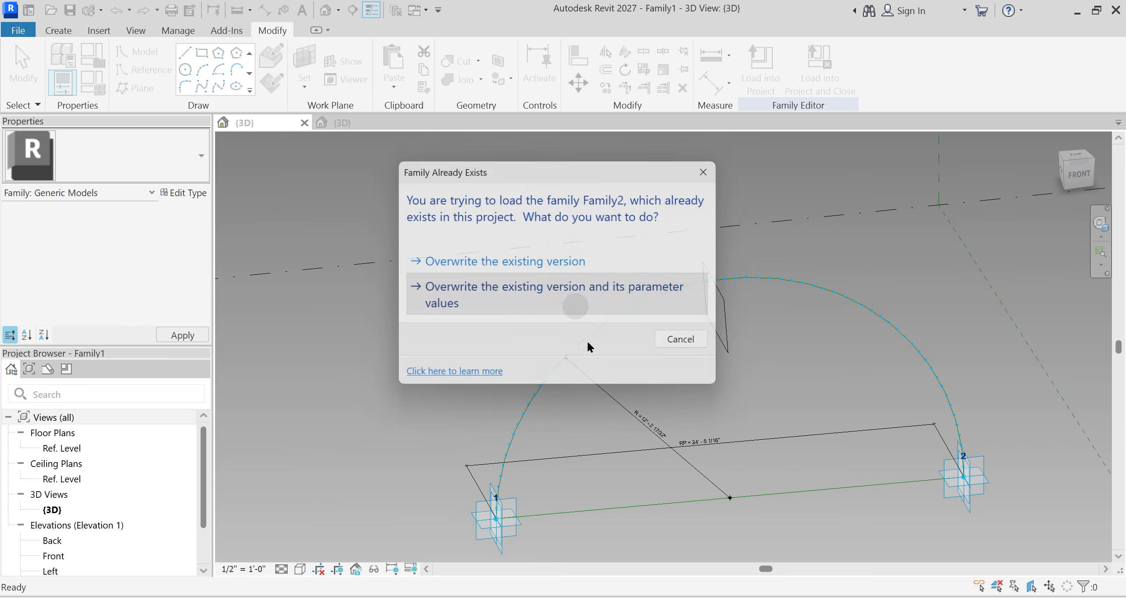
pyautogui.click(585, 310)
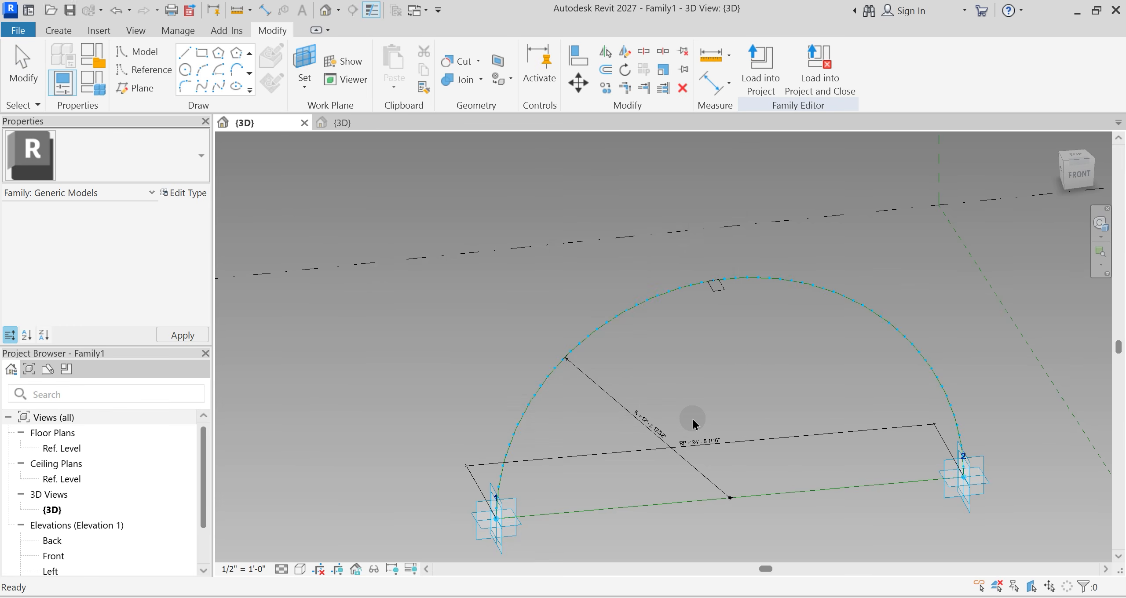
pyautogui.scroll(3, 715, 290)
pyautogui.click(711, 305)
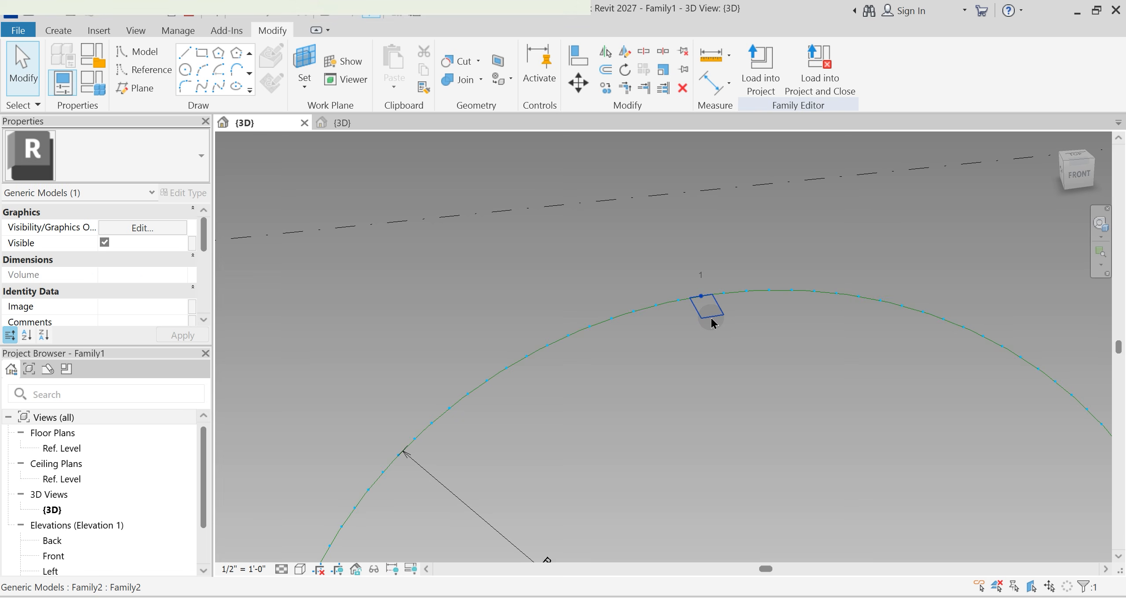
pyautogui.scroll(-5, 98, 280)
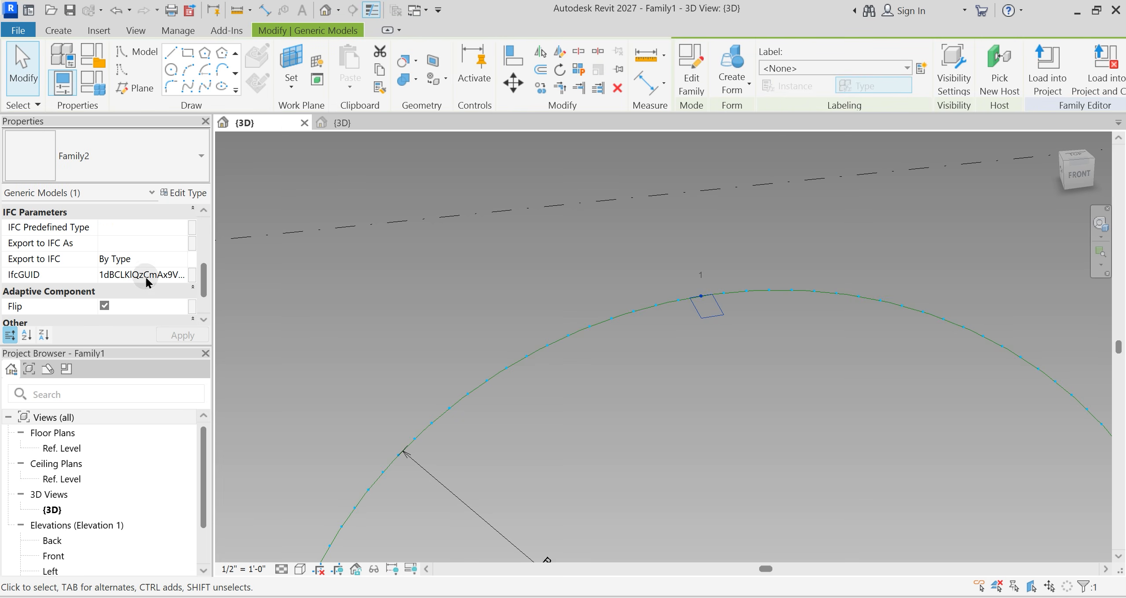
pyautogui.click(104, 306)
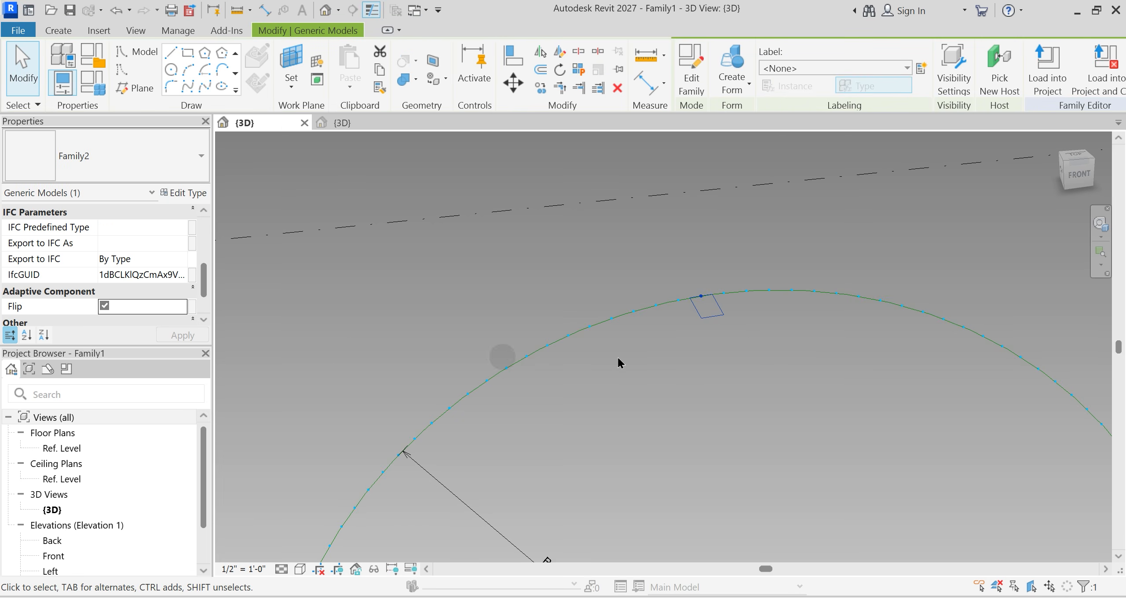
pyautogui.click(104, 305)
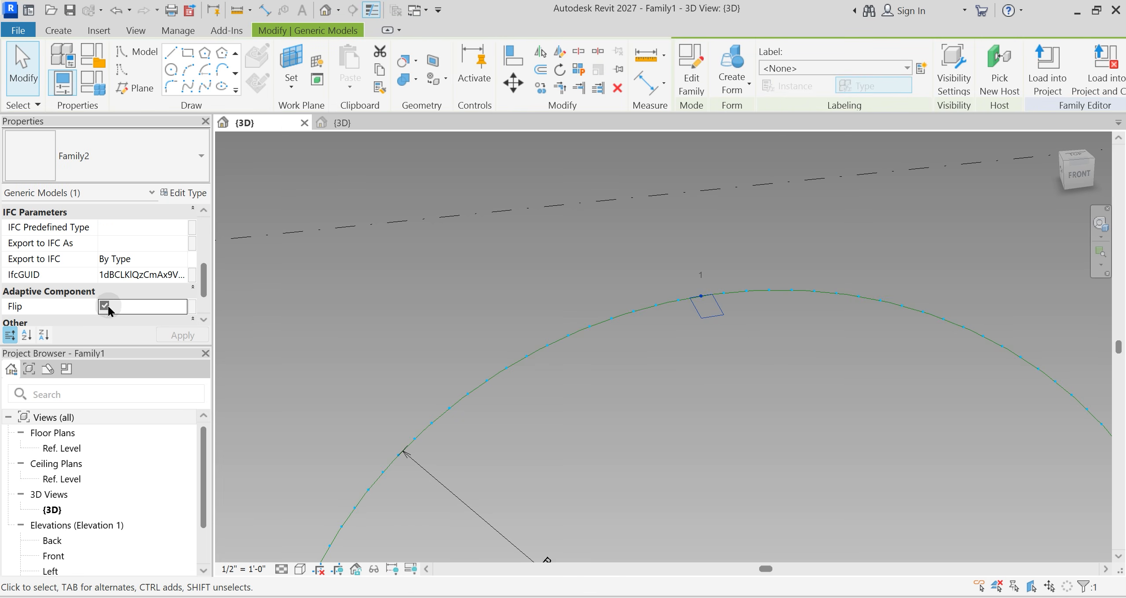
pyautogui.click(671, 336)
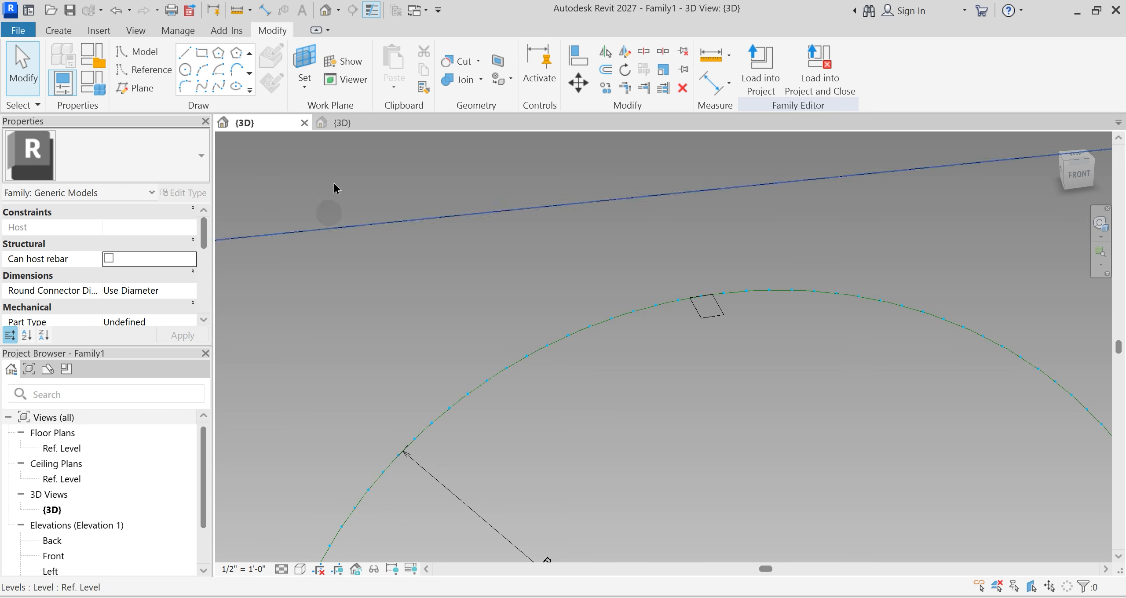
# Step: Return to Family2 and delete the side-plane rectangle, keeping only the adaptive point
pyautogui.click(370, 124)
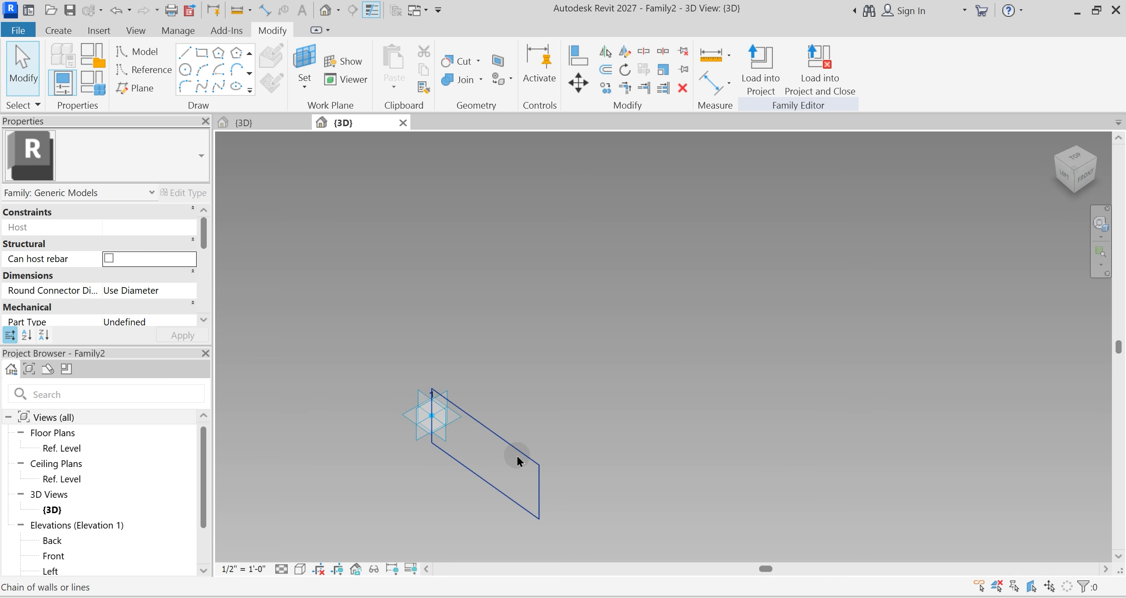
pyautogui.click(522, 454)
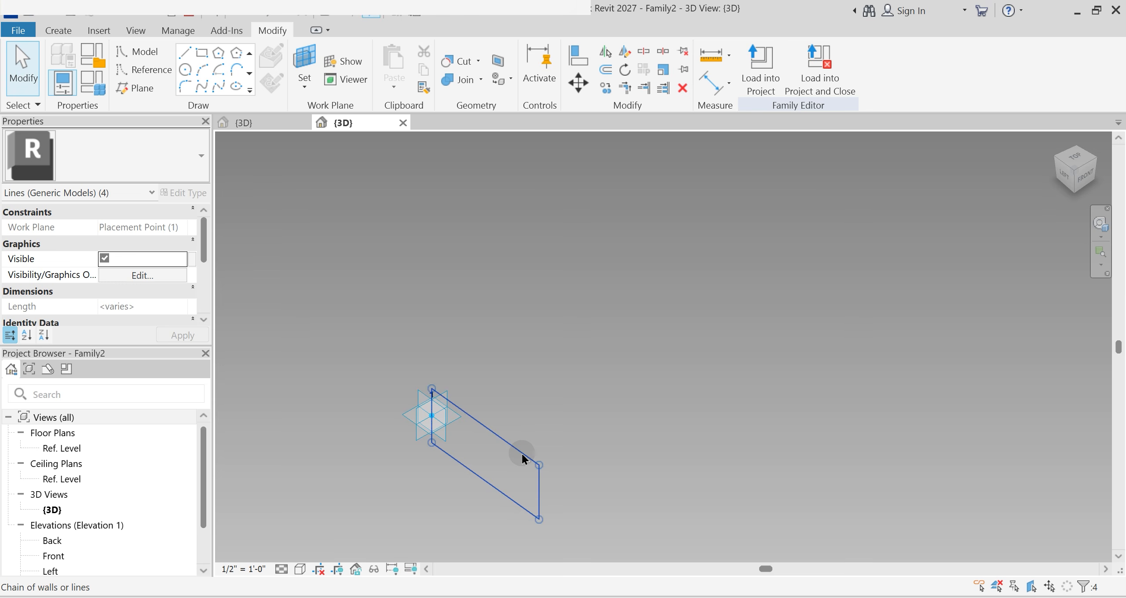
pyautogui.click(522, 454)
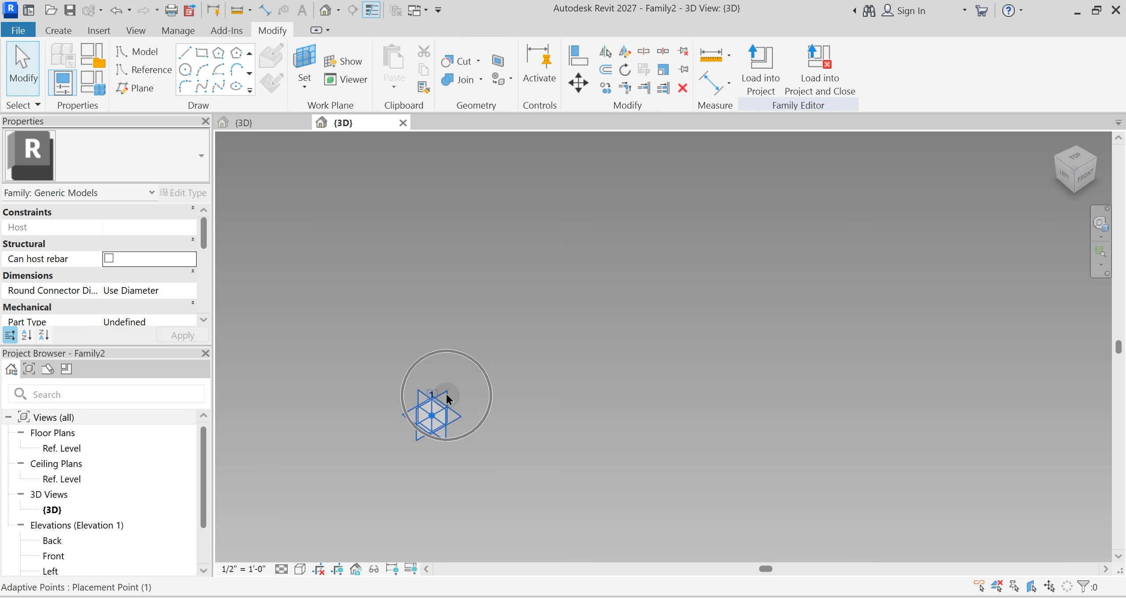
# Step: Set the adaptive point's front-facing vertical reference plane as the work plane and draw a model-line rectangle beside the point
pyautogui.keyDown('shift'); pyautogui.moveTo(525, 250); pyautogui.dragTo(543, 282, button='middle'); pyautogui.keyUp('shift')
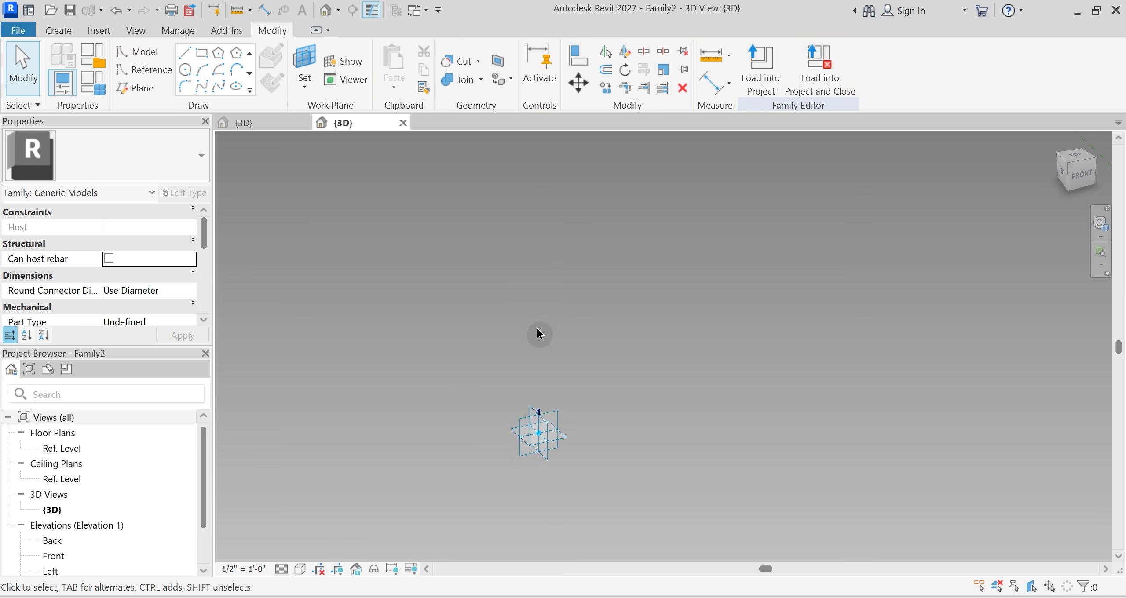
pyautogui.moveTo(536, 327); pyautogui.dragTo(508, 273, button='middle')
pyautogui.click(305, 86)
pyautogui.click(325, 112)
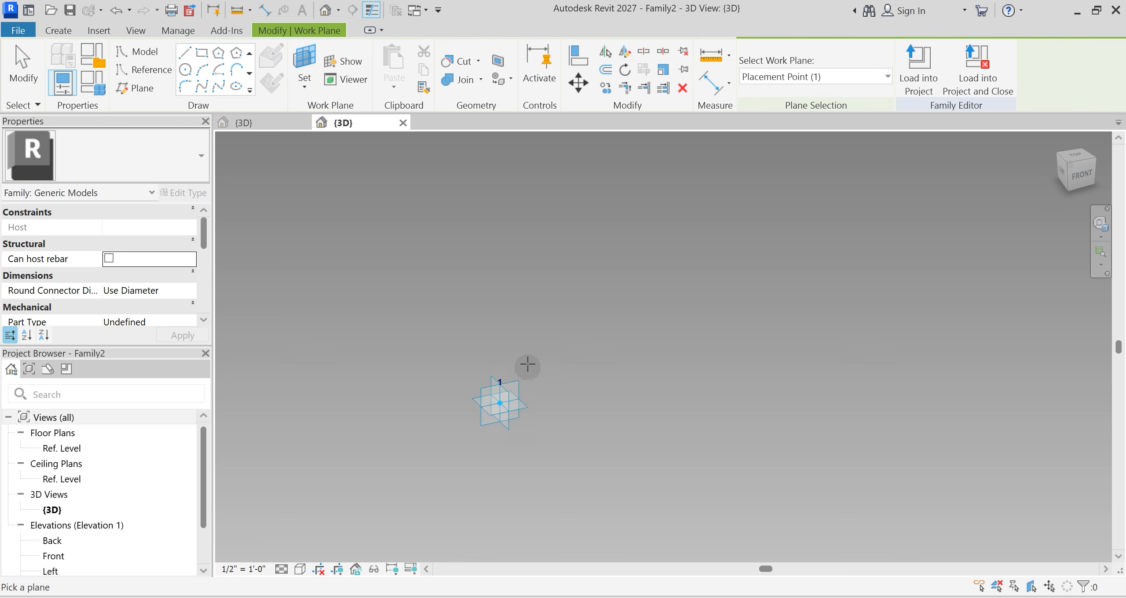
pyautogui.click(515, 387)
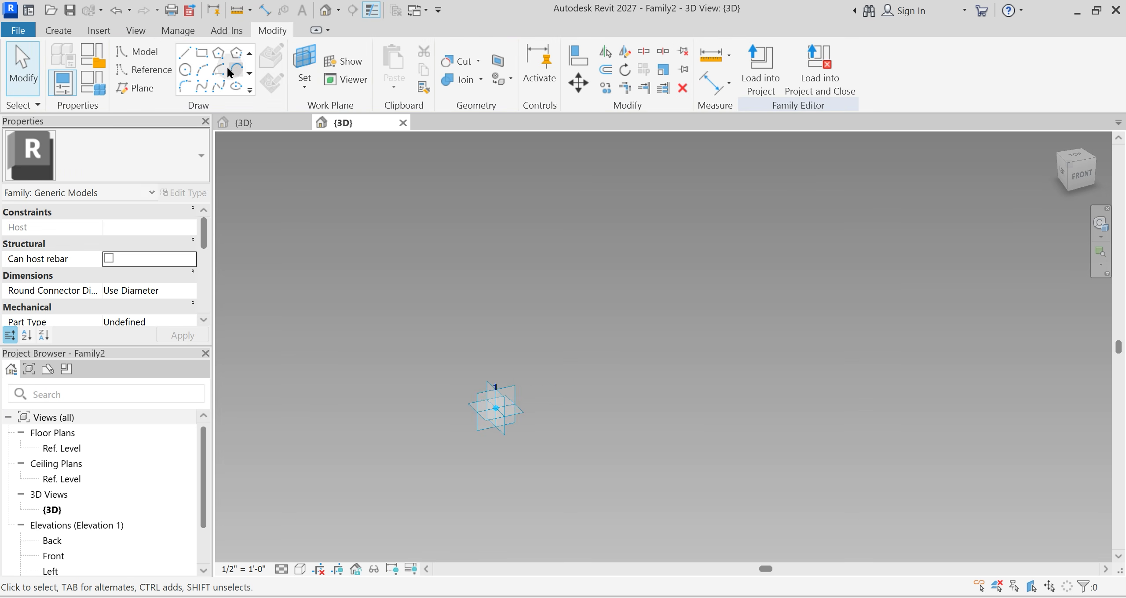
pyautogui.click(202, 53)
pyautogui.click(526, 417)
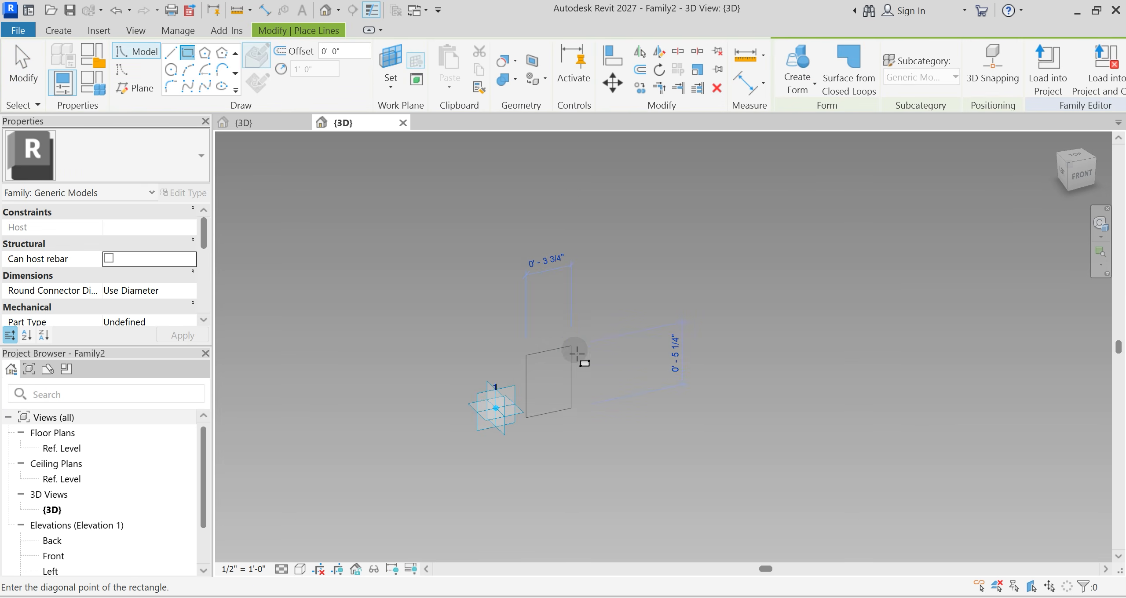
pyautogui.click(596, 363)
pyautogui.scroll(3, 594, 417)
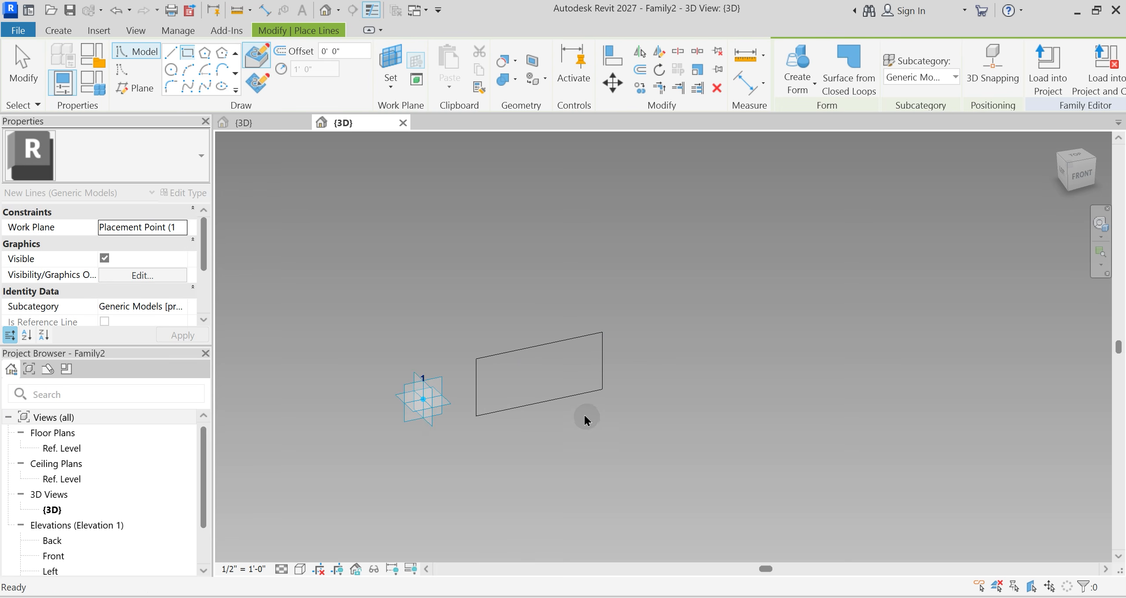
pyautogui.press('Escape')
pyautogui.press('Escape')
# Step: Move the front-plane rectangle so the midpoint of its nearest vertical edge lands on the adaptive point
pyautogui.click(579, 404)
pyautogui.press('m')
pyautogui.press('v')
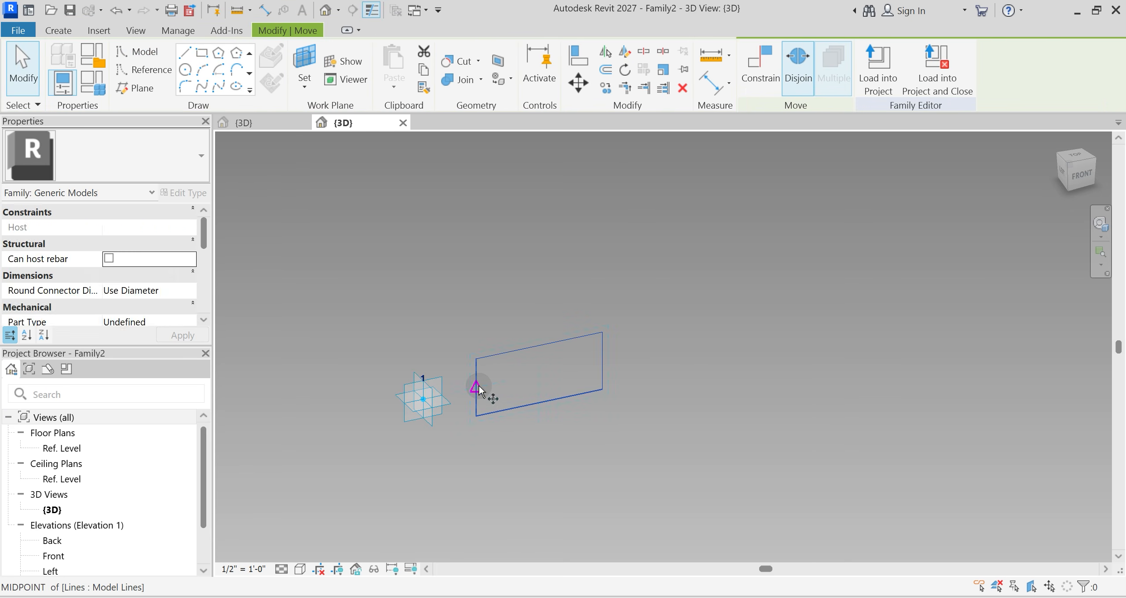
pyautogui.click(476, 389)
pyautogui.scroll(3, 424, 401)
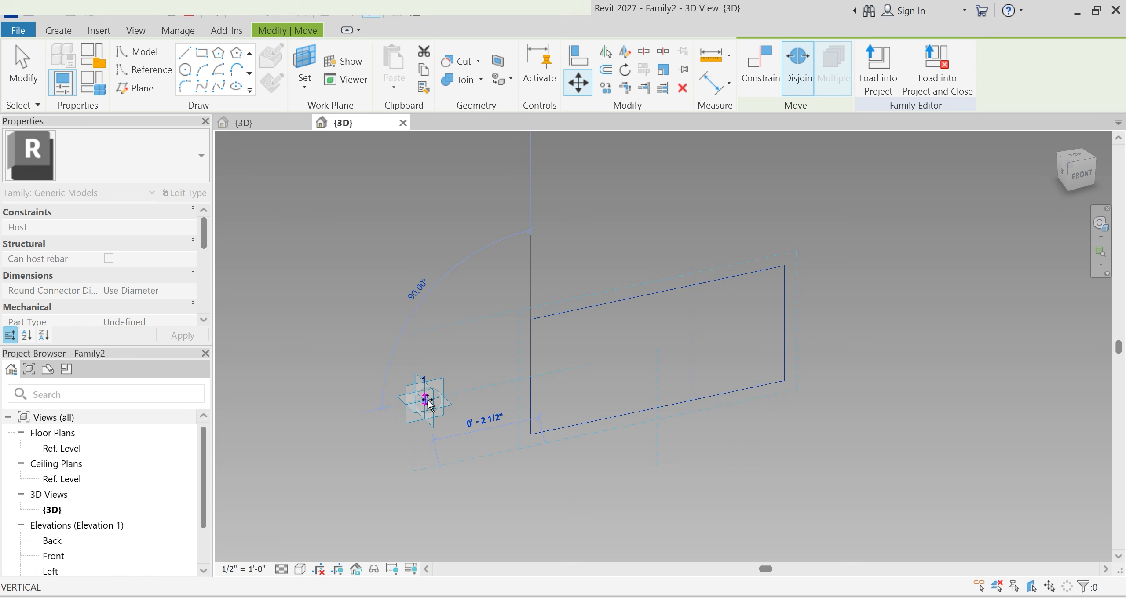
pyautogui.click(425, 401)
pyautogui.press('Escape')
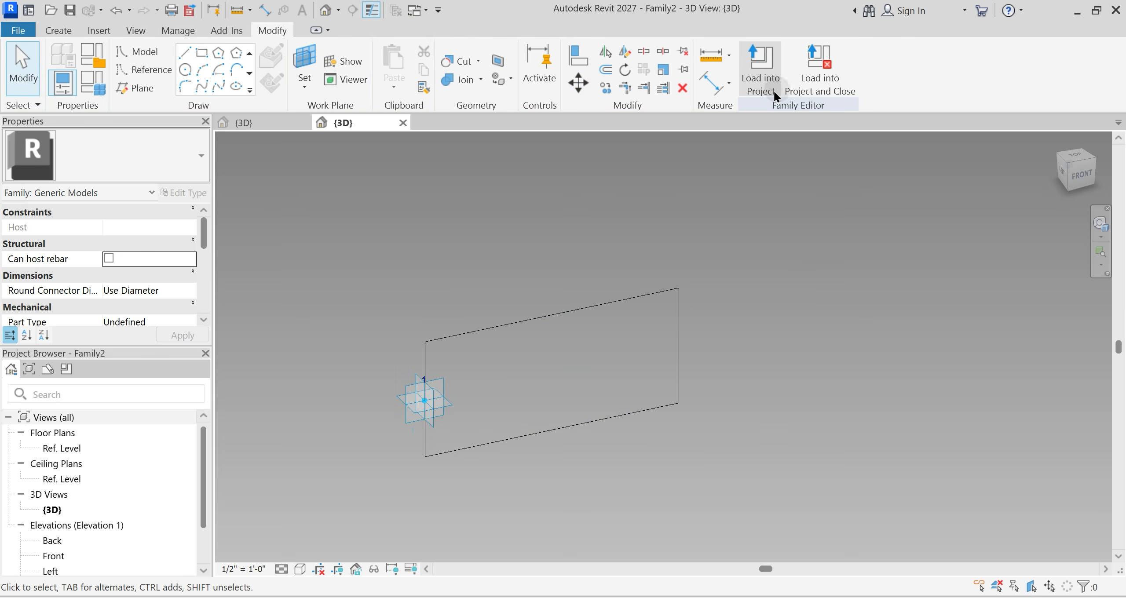
# Step: Reload the revised Family2 into Family1 and check the placed component's orientation and Flip option on the arch
pyautogui.click(774, 91)
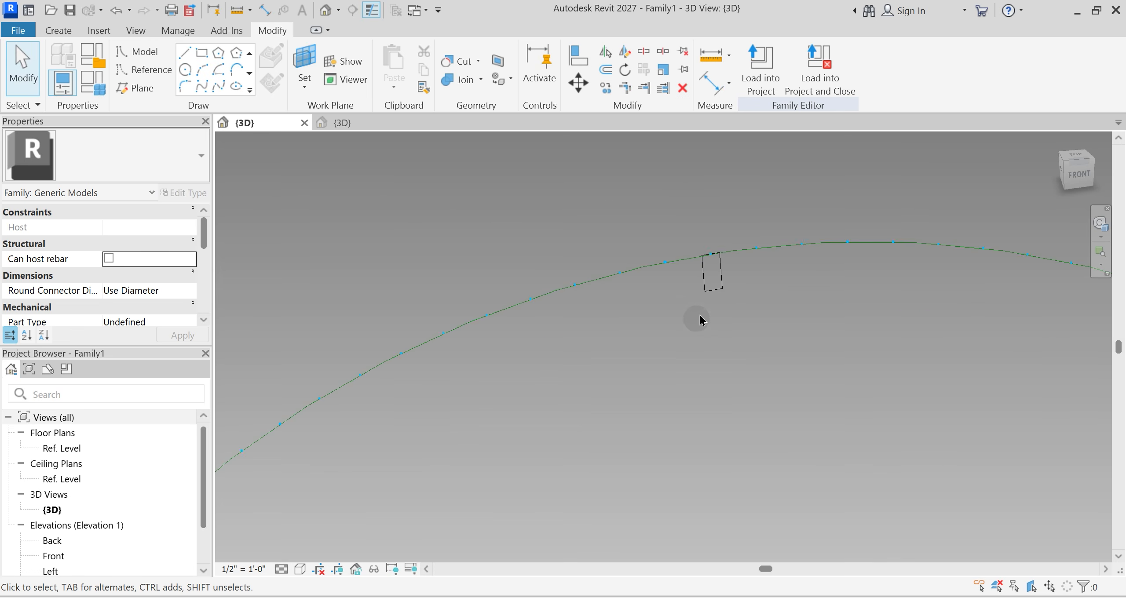
pyautogui.click(713, 292)
pyautogui.scroll(-5, 150, 271)
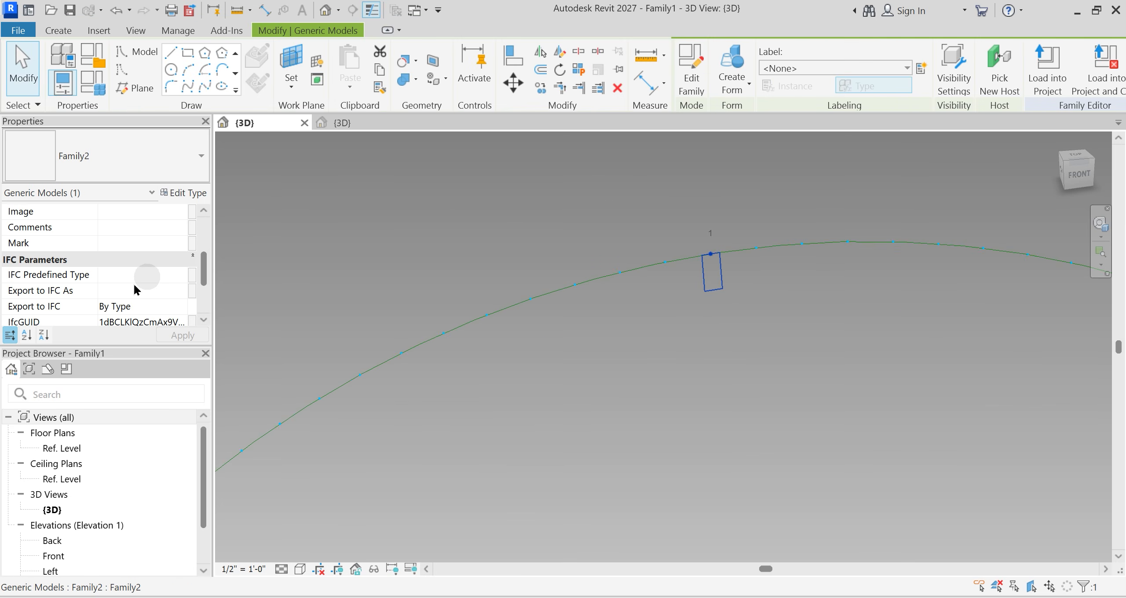
pyautogui.click(104, 259)
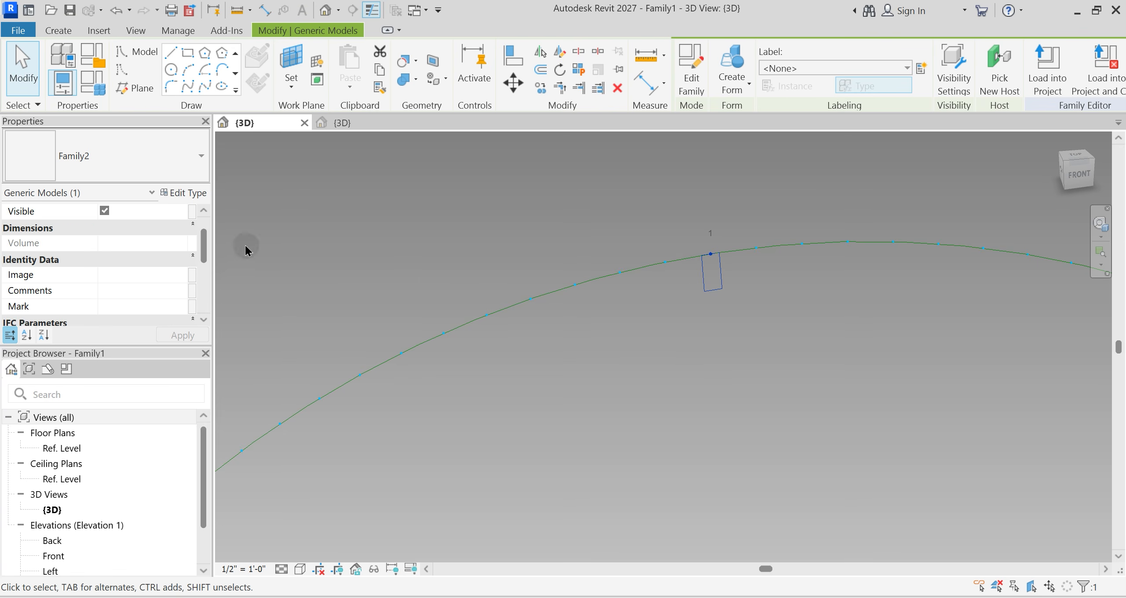
pyautogui.scroll(-5, 160, 255)
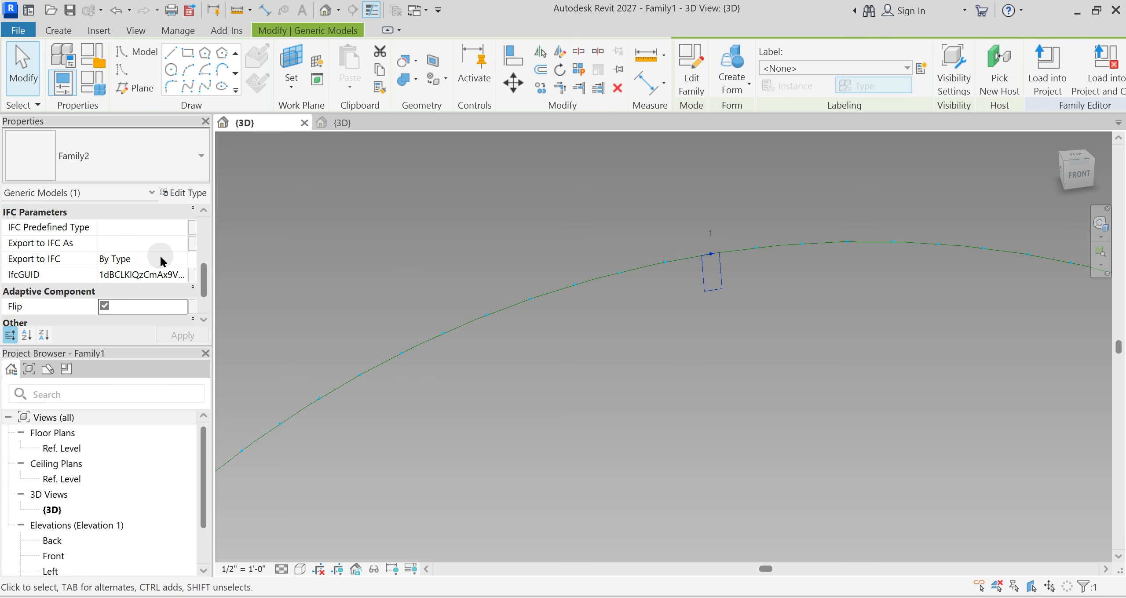
pyautogui.click(697, 300)
pyautogui.click(719, 291)
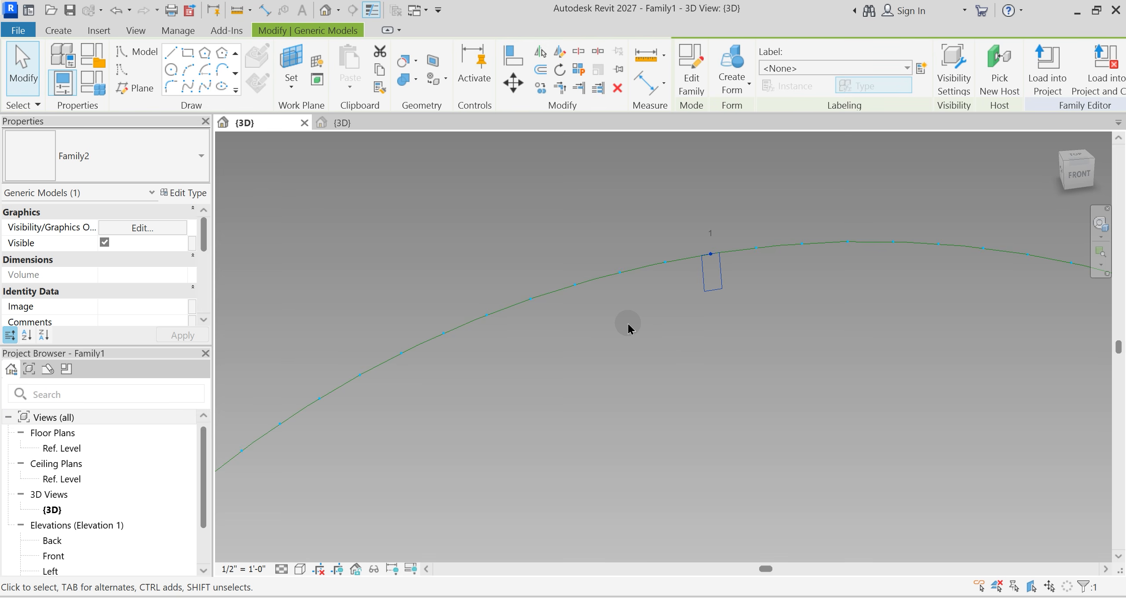
pyautogui.scroll(-5, 107, 264)
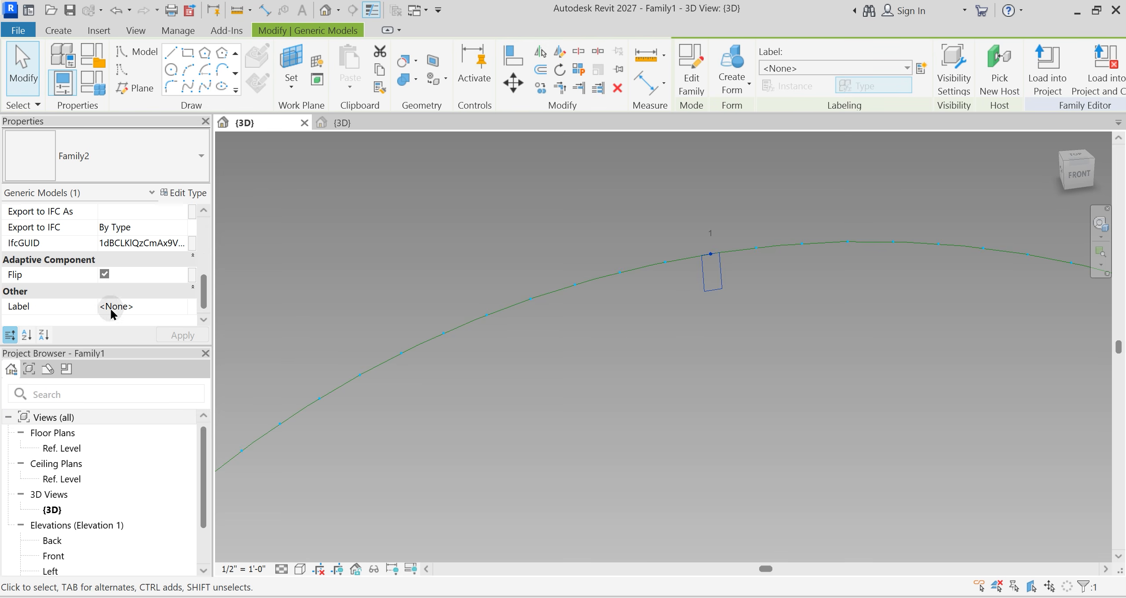
pyautogui.click(649, 349)
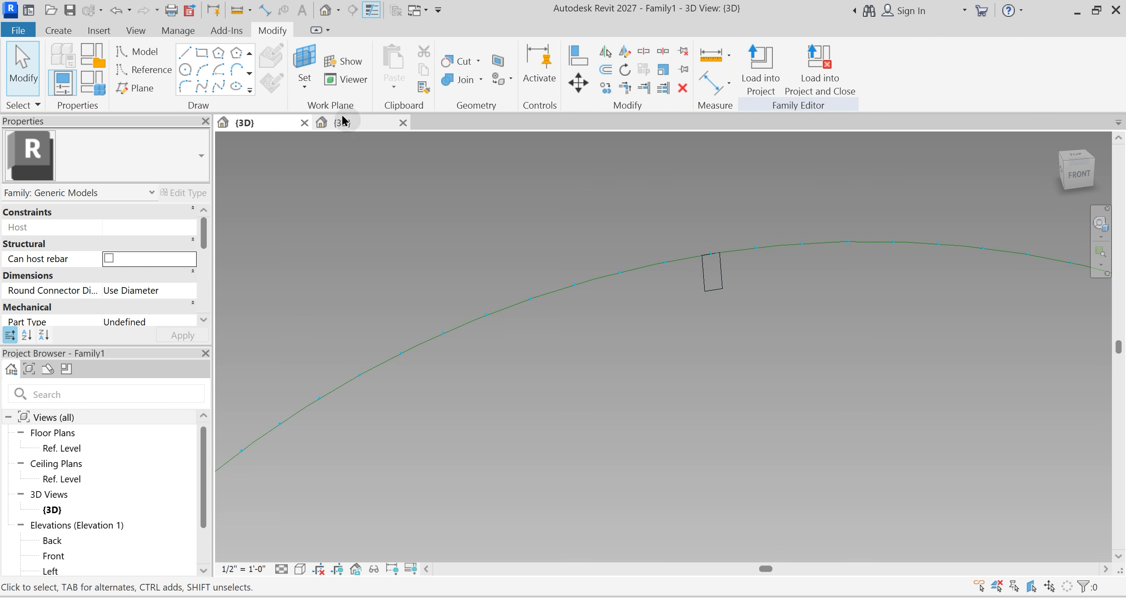
# Step: Return to Family2 and move the rectangle so the midpoint of its far vertical edge lands on the adaptive point
pyautogui.click(364, 124)
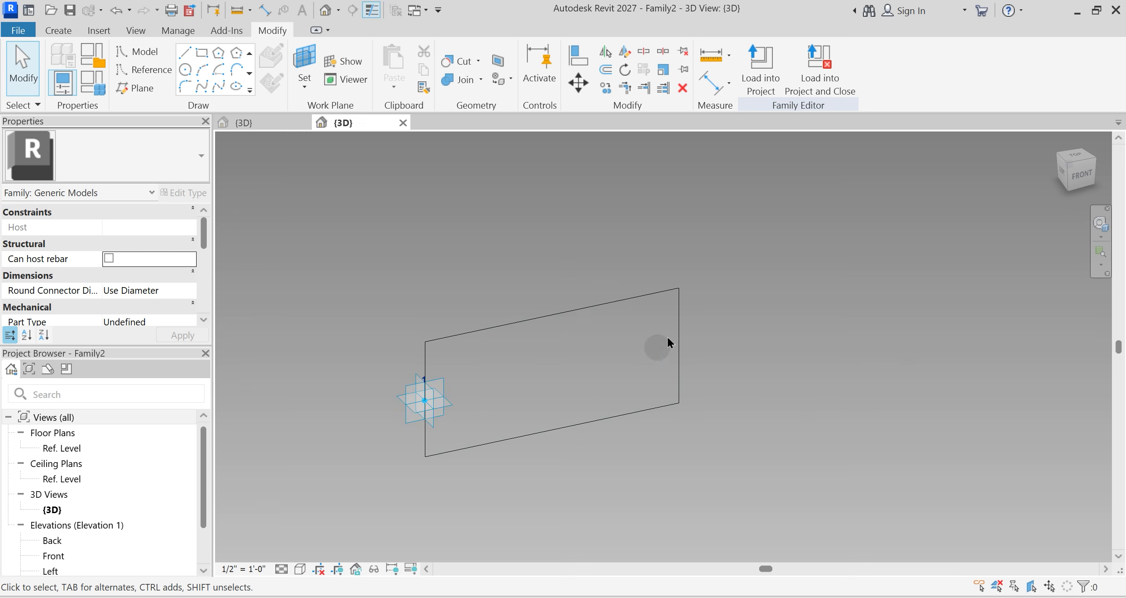
pyautogui.press('Tab')
pyautogui.click(681, 334)
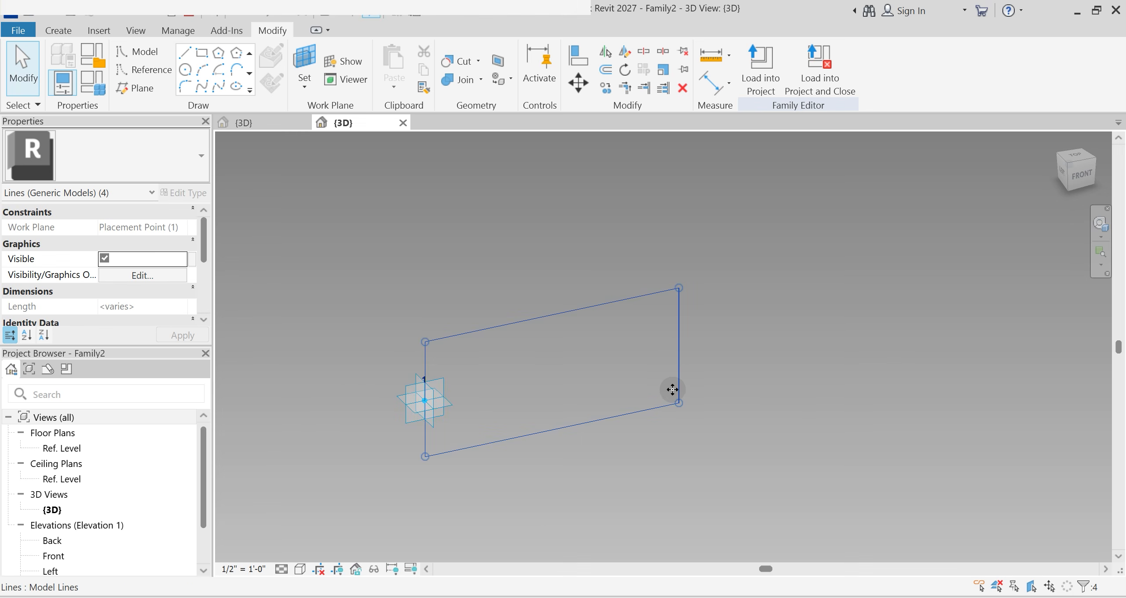
pyautogui.press('m')
pyautogui.press('v')
pyautogui.click(678, 347)
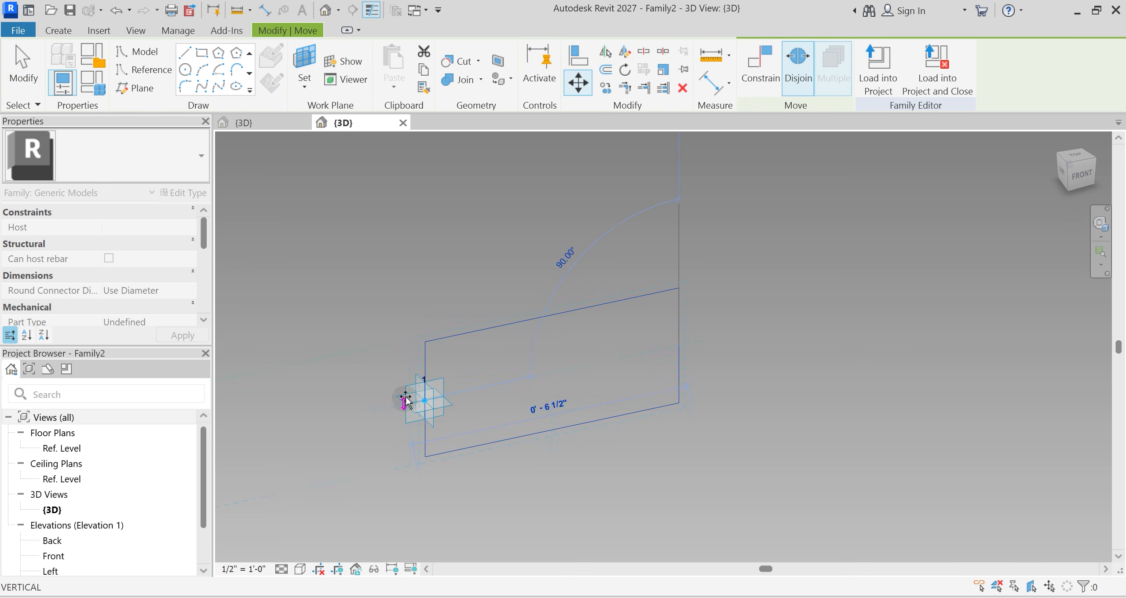
pyautogui.click(424, 399)
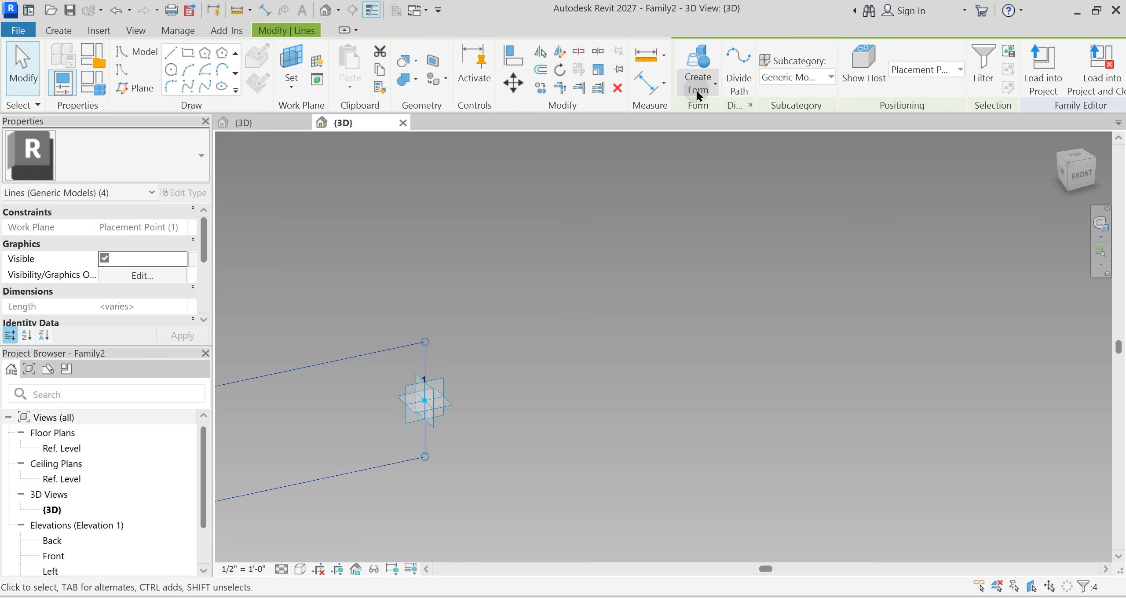
# Step: Reload Family2 into Family1, overwriting the existing version and its parameter values, and repeat the placed component along the divided arc
pyautogui.click(1042, 72)
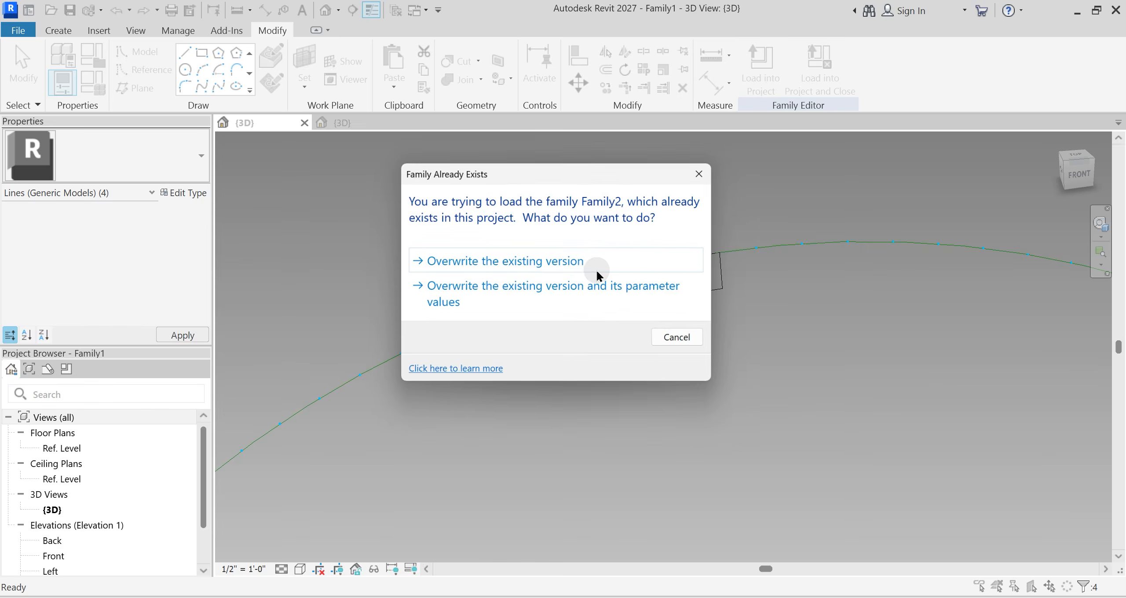
pyautogui.click(569, 295)
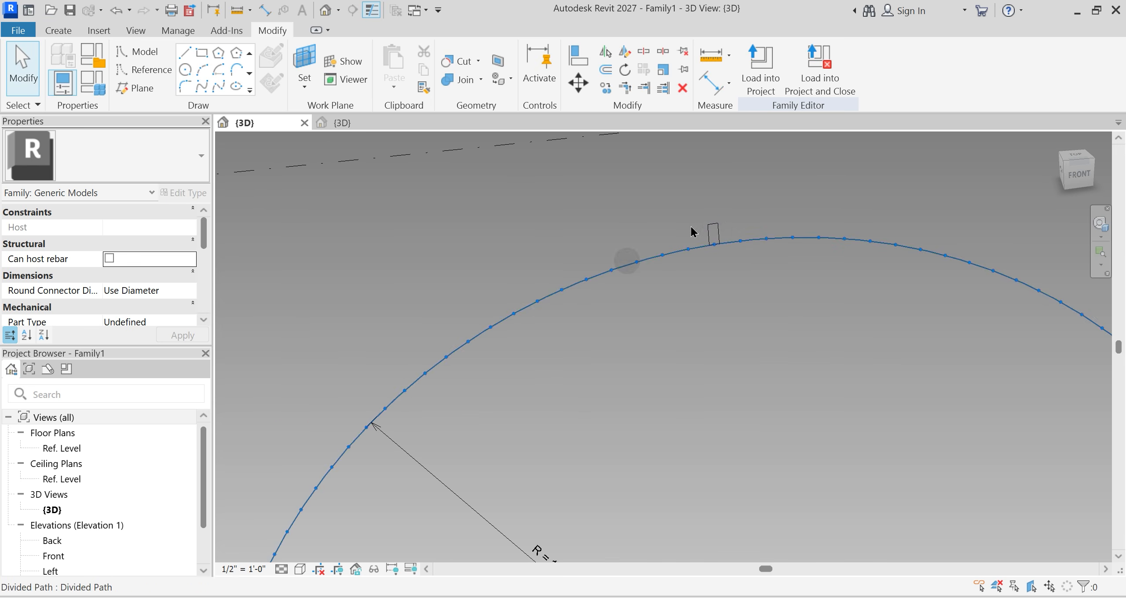
pyautogui.scroll(-3, 522, 313)
pyautogui.scroll(2, 671, 273)
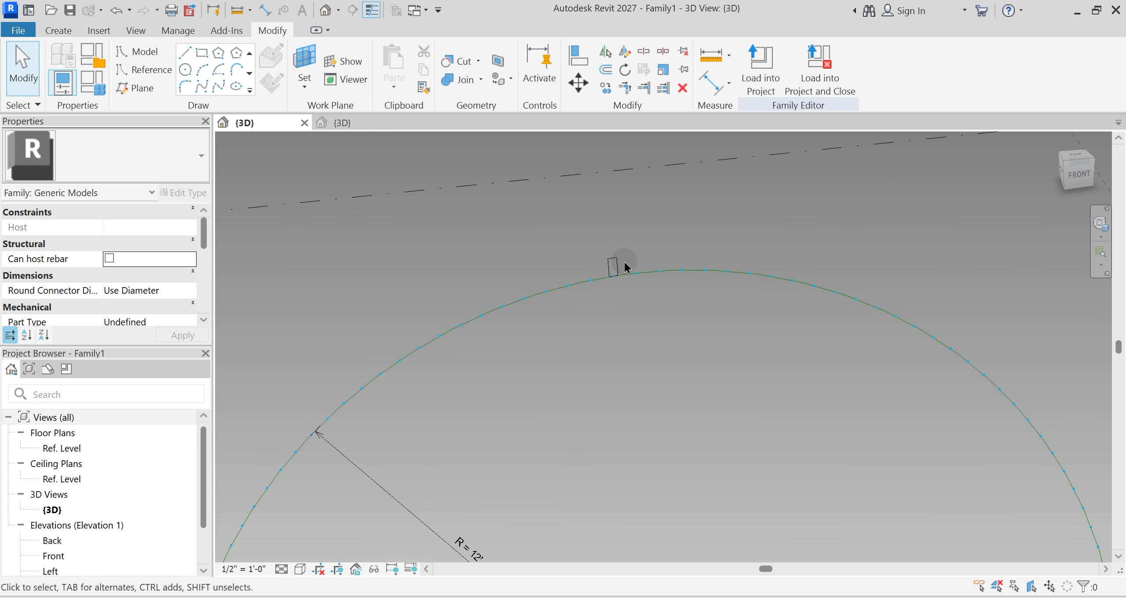
pyautogui.click(613, 266)
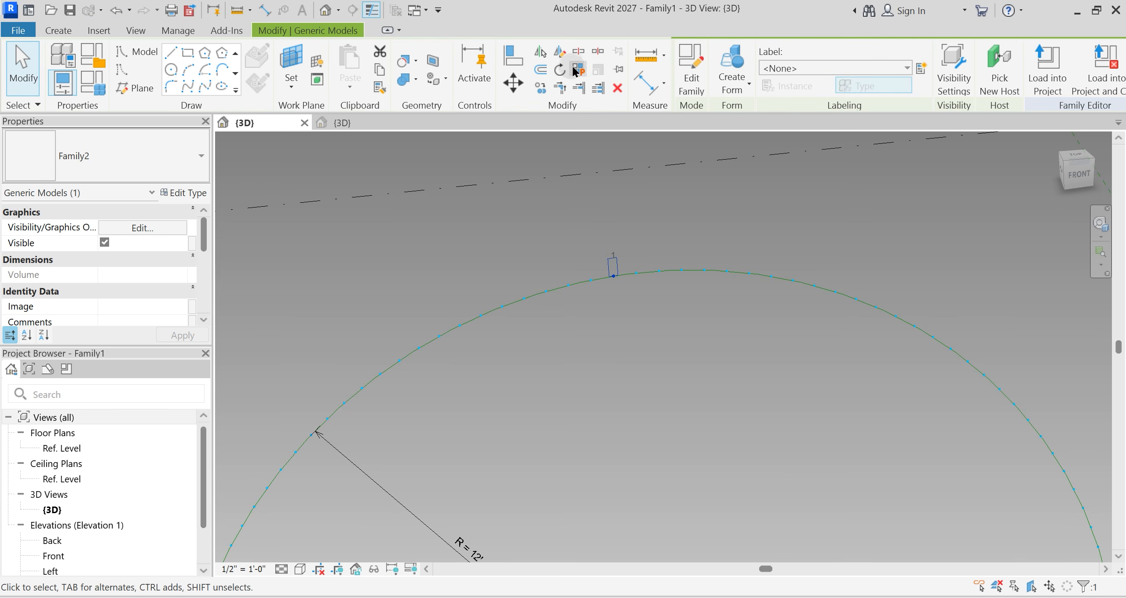
pyautogui.click(576, 70)
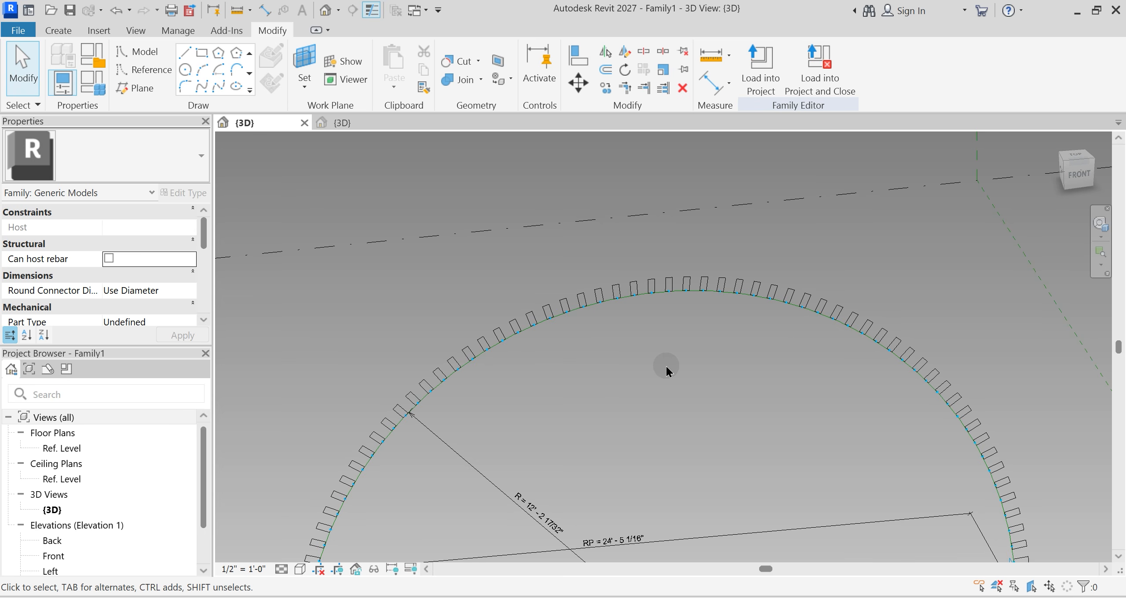
# Step: In Family2, make the rectangle's length dimension permanent and set its type's Witness Line Control to Fixed to Dimension Line
pyautogui.click(358, 126)
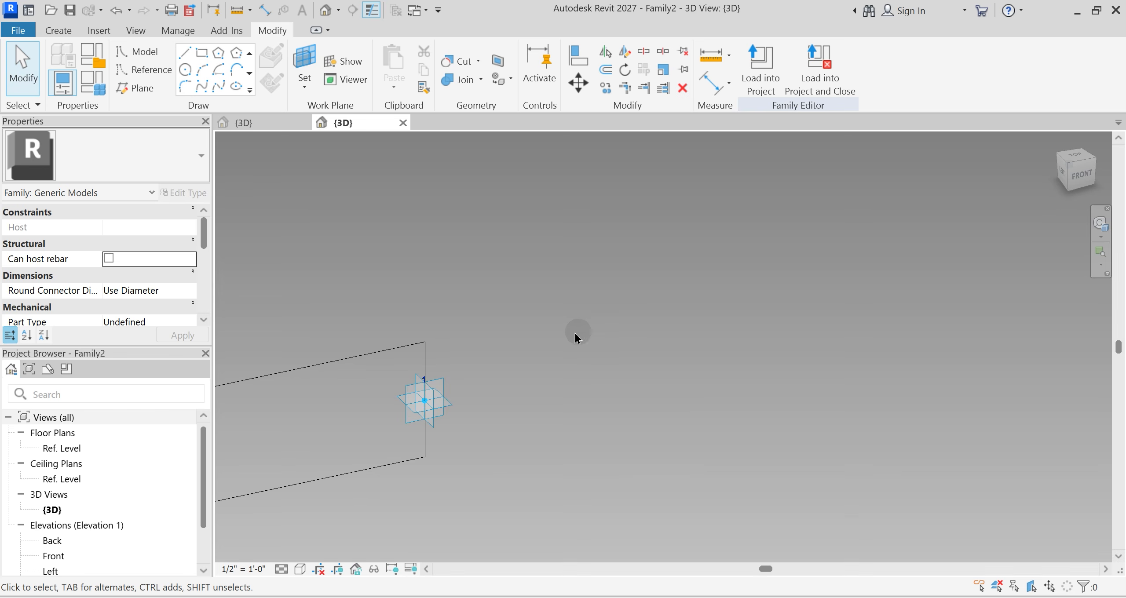
pyautogui.scroll(3, 638, 349)
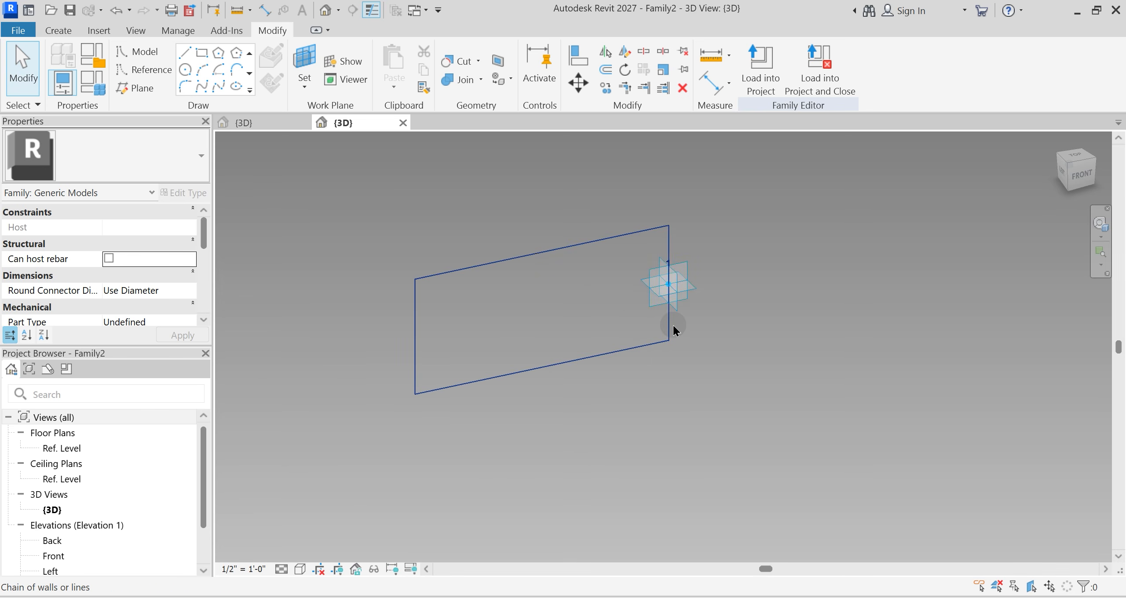
pyautogui.click(668, 244)
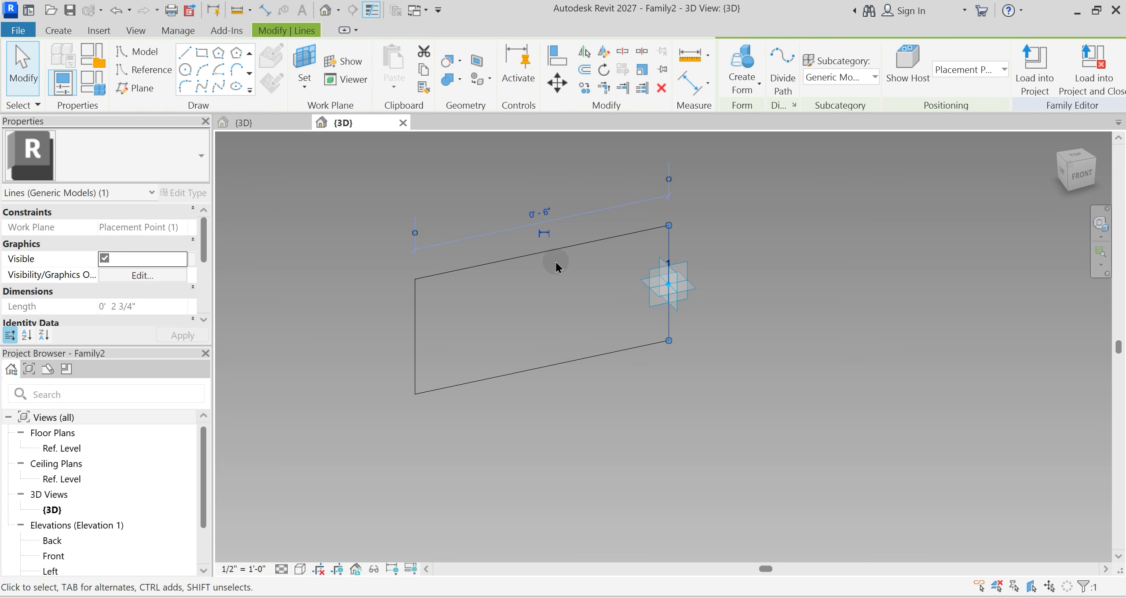
pyautogui.click(545, 248)
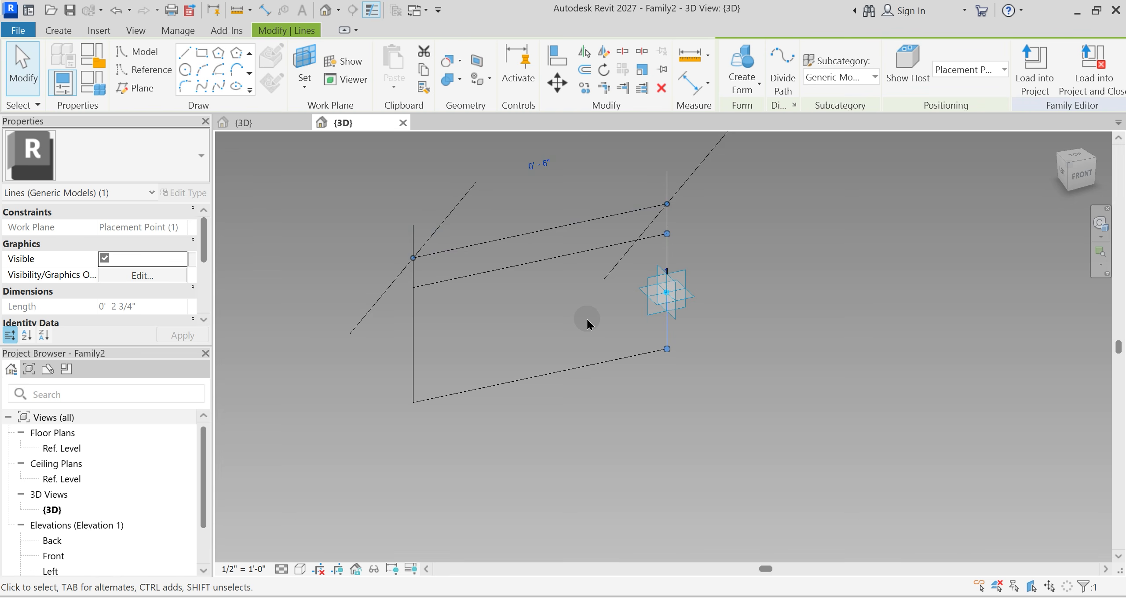
pyautogui.click(587, 318)
pyautogui.click(550, 229)
pyautogui.click(184, 193)
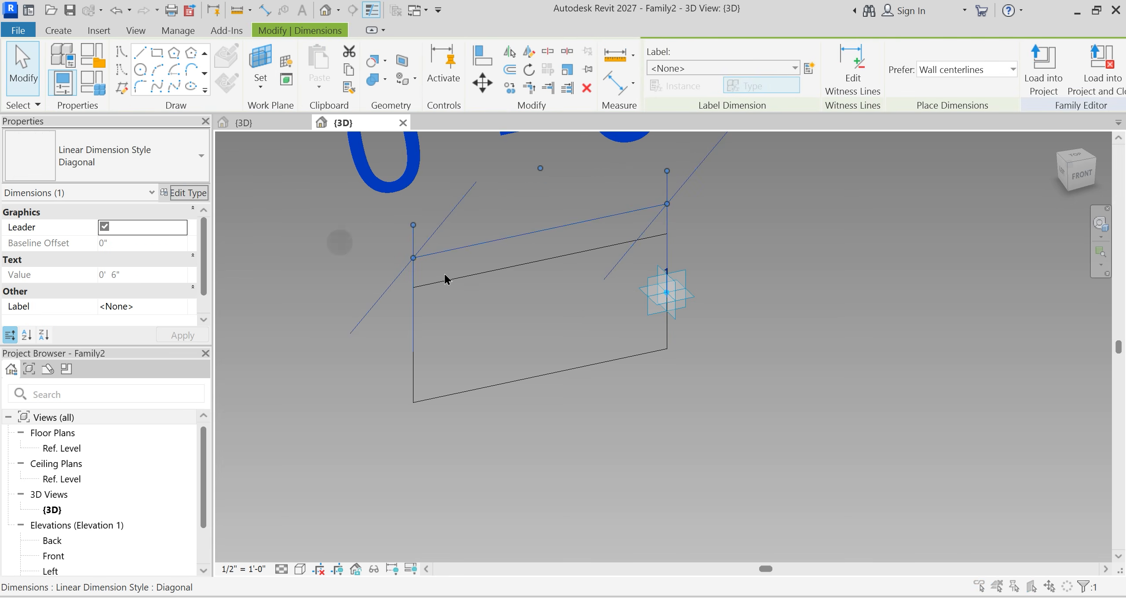
pyautogui.click(931, 347)
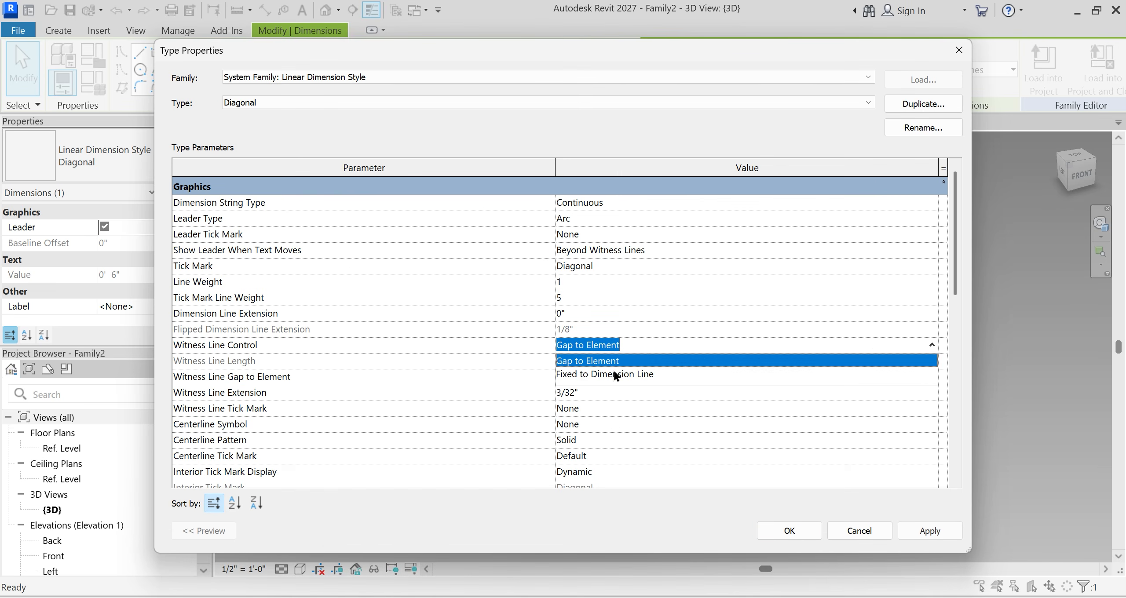
pyautogui.click(616, 378)
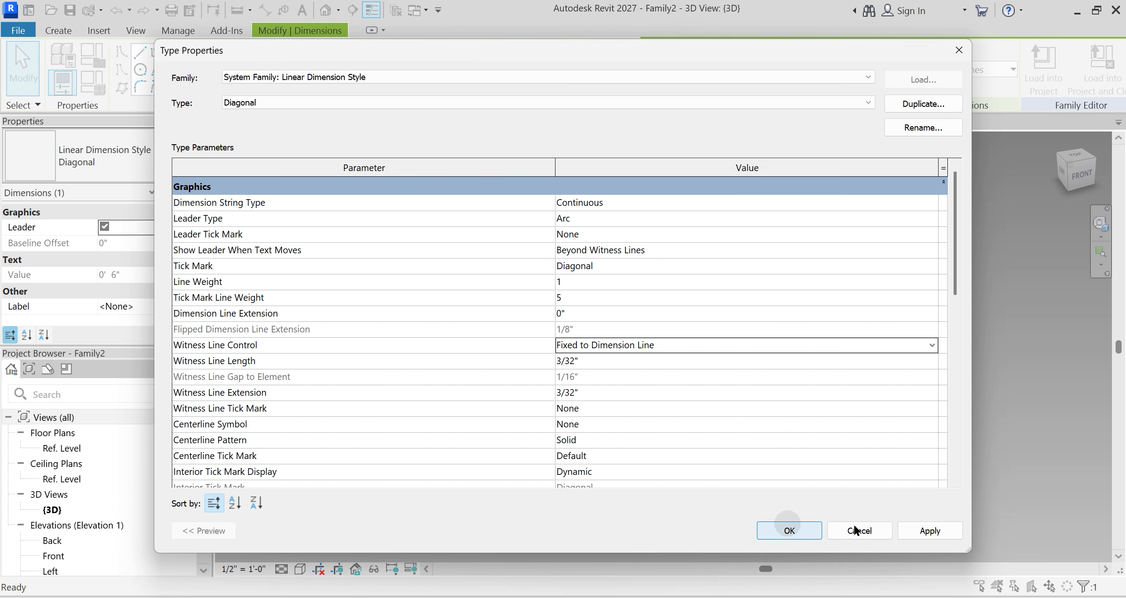
pyautogui.click(901, 531)
pyautogui.click(771, 531)
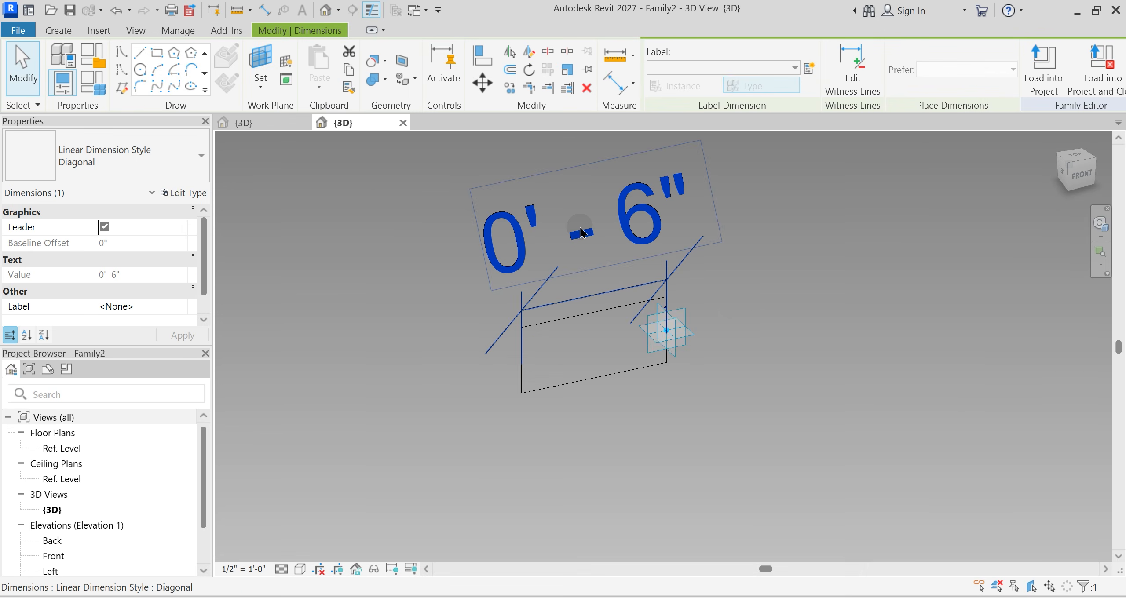
# Step: Delete the rectangle's length dimension and recreate it as a permanent dimension placed well above the rectangle
pyautogui.click(584, 227)
pyautogui.press('Tab')
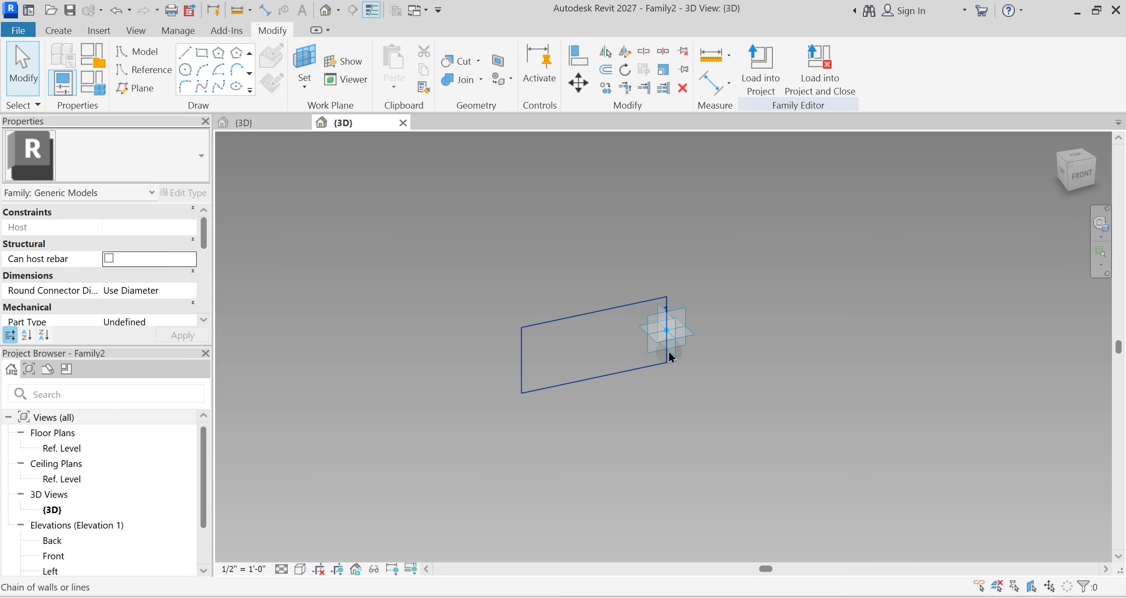
pyautogui.click(581, 322)
pyautogui.press('Escape')
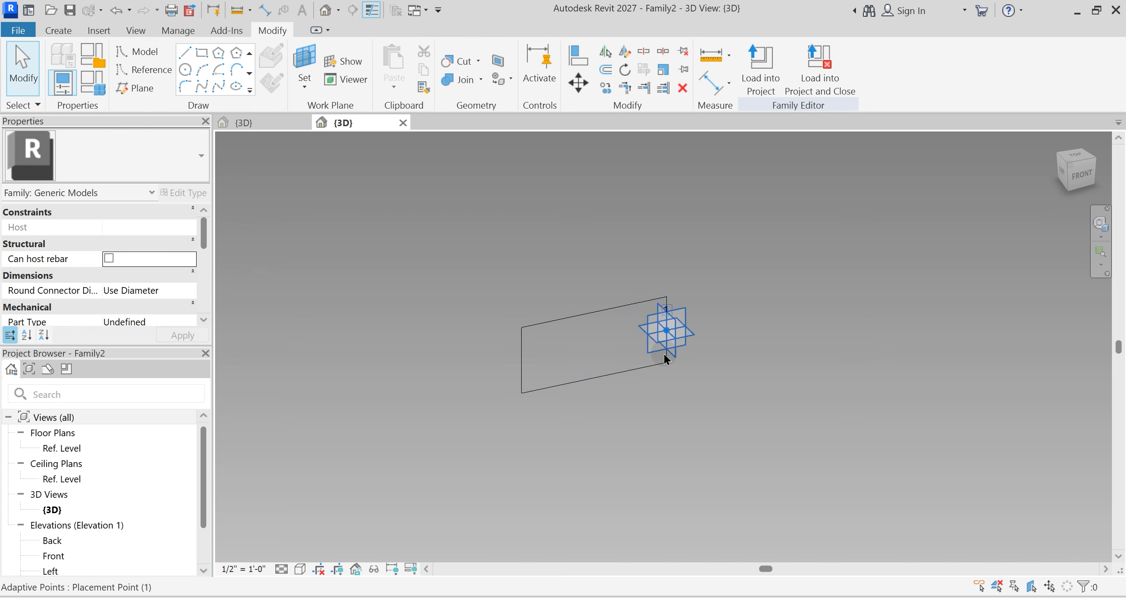
pyautogui.press('Tab')
pyautogui.click(670, 359)
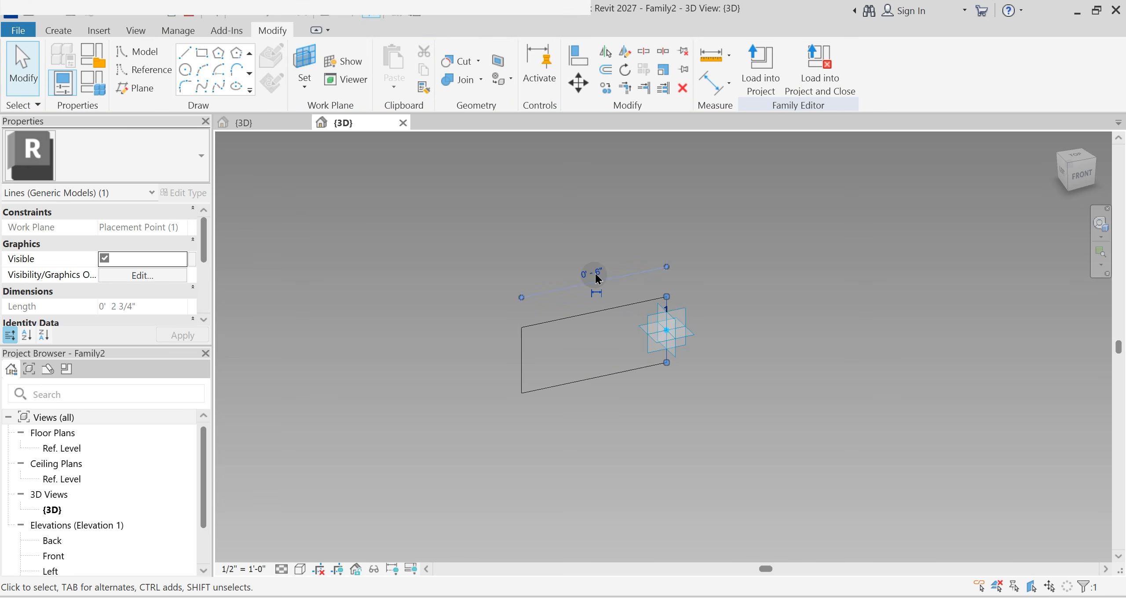
pyautogui.moveTo(638, 317); pyautogui.dragTo(630, 371, button='middle')
pyautogui.press('Escape')
pyautogui.moveTo(607, 336); pyautogui.dragTo(598, 250)
pyautogui.press('Escape')
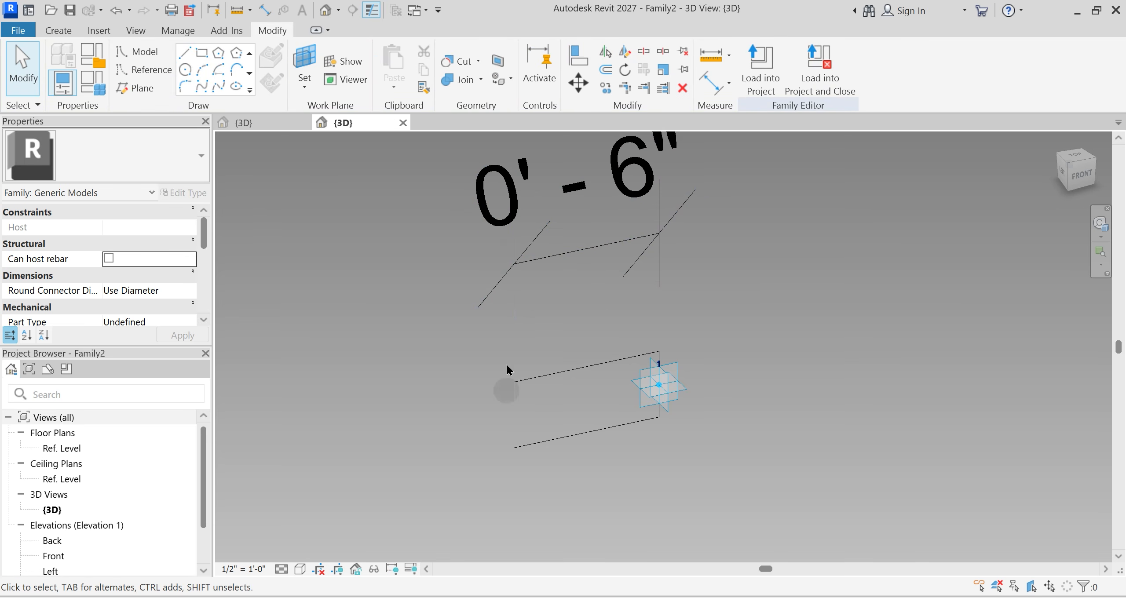
# Step: Set the Family2 3D view scale to 1 1/2" = 1'-0" to shrink the dimension text
pyautogui.click(495, 233)
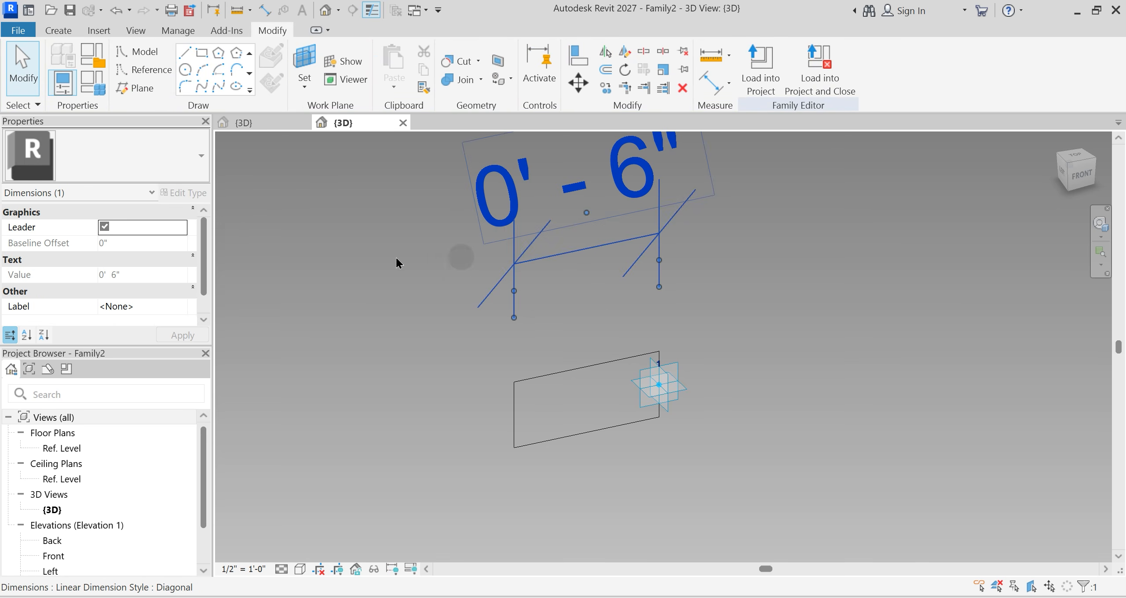
pyautogui.press('Escape')
pyautogui.click(249, 569)
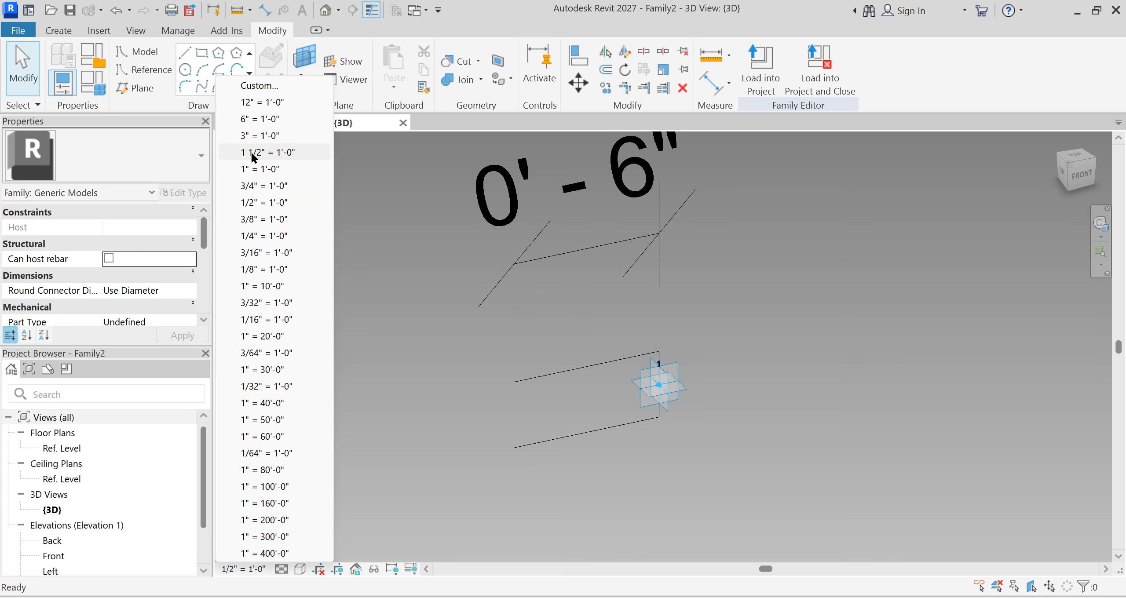
pyautogui.click(259, 154)
# Step: Label the rectangle's length dimension with a new instance family parameter named BL
pyautogui.click(648, 241)
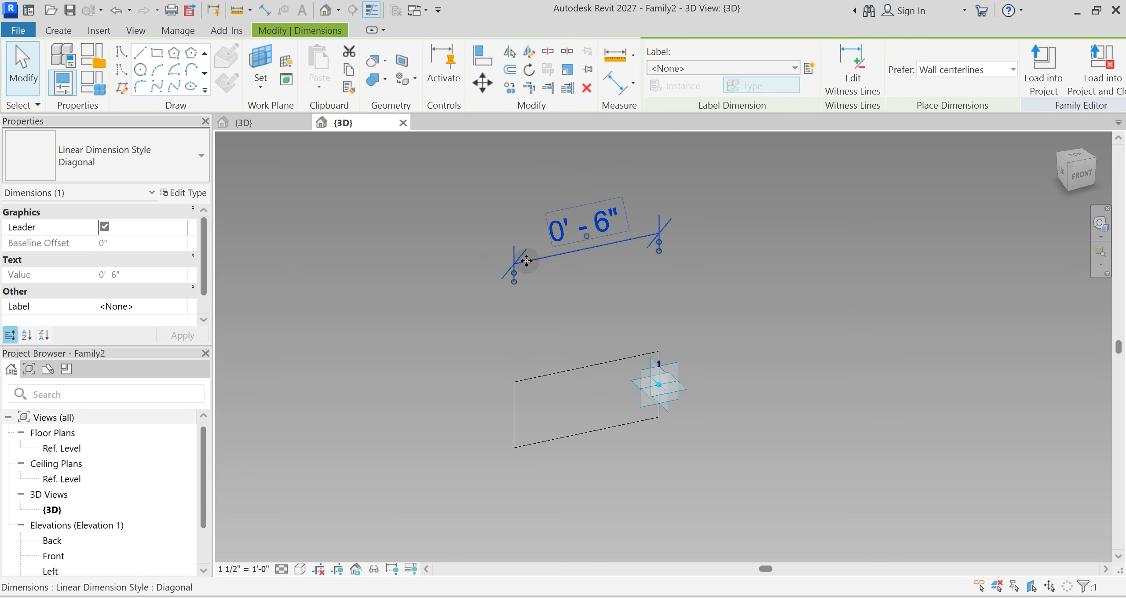
pyautogui.click(810, 68)
pyautogui.write('BL')
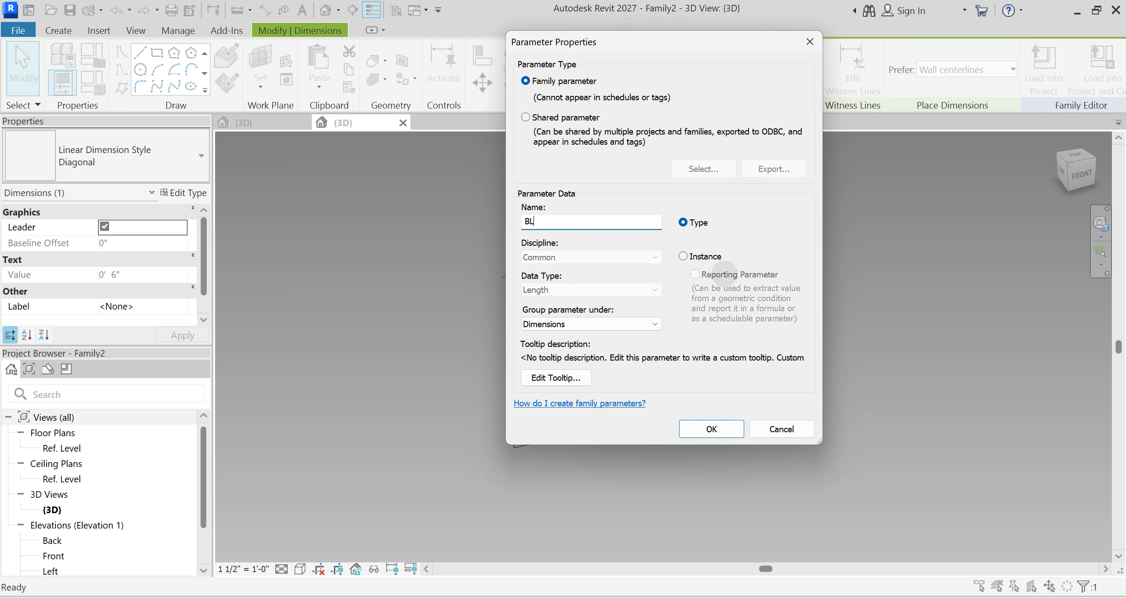
pyautogui.click(684, 256)
pyautogui.click(712, 429)
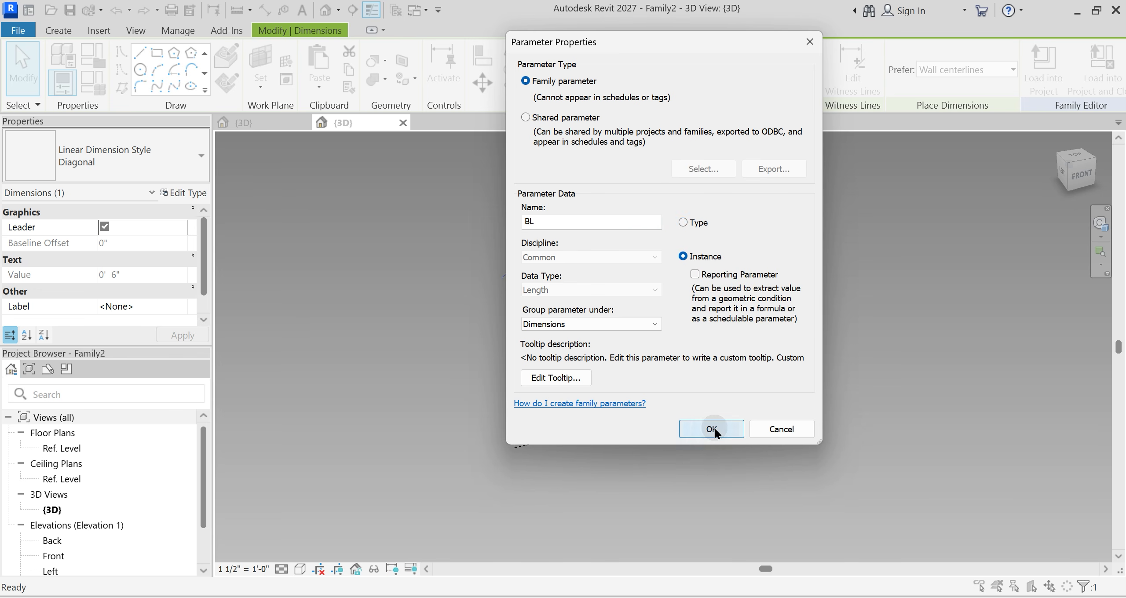
pyautogui.click(656, 464)
# Step: Examine the repeated rectangles along the arc in Family1 and go back to the brick rectangle in Family2
pyautogui.scroll(2, 626, 410)
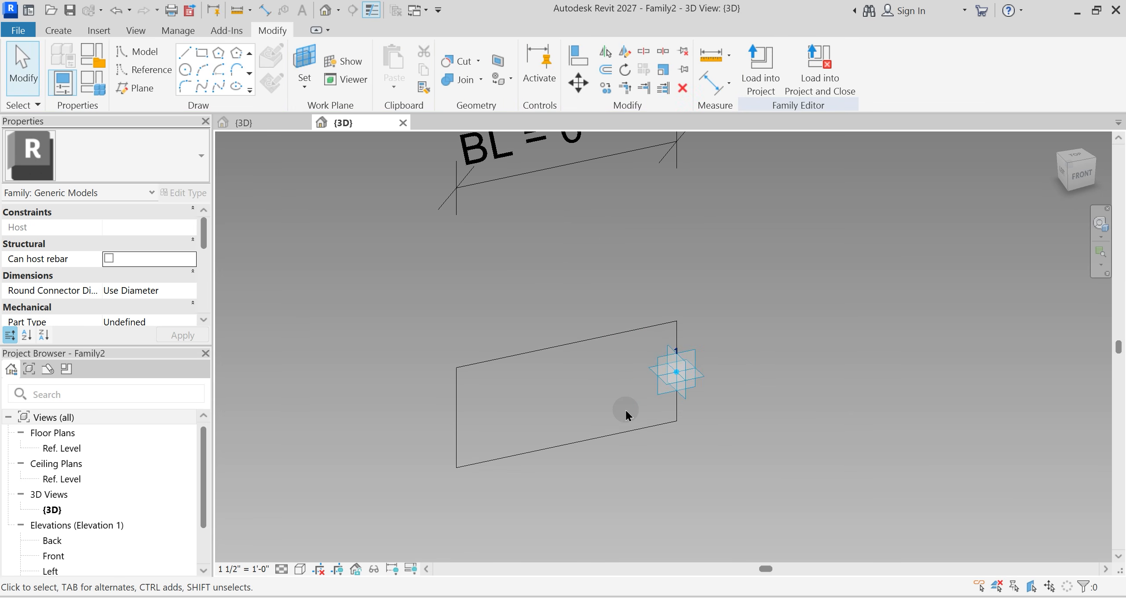
pyautogui.keyDown('shift'); pyautogui.moveTo(691, 449); pyautogui.dragTo(611, 462, button='middle'); pyautogui.keyUp('shift')
pyautogui.moveTo(616, 385); pyautogui.dragTo(585, 474, button='middle')
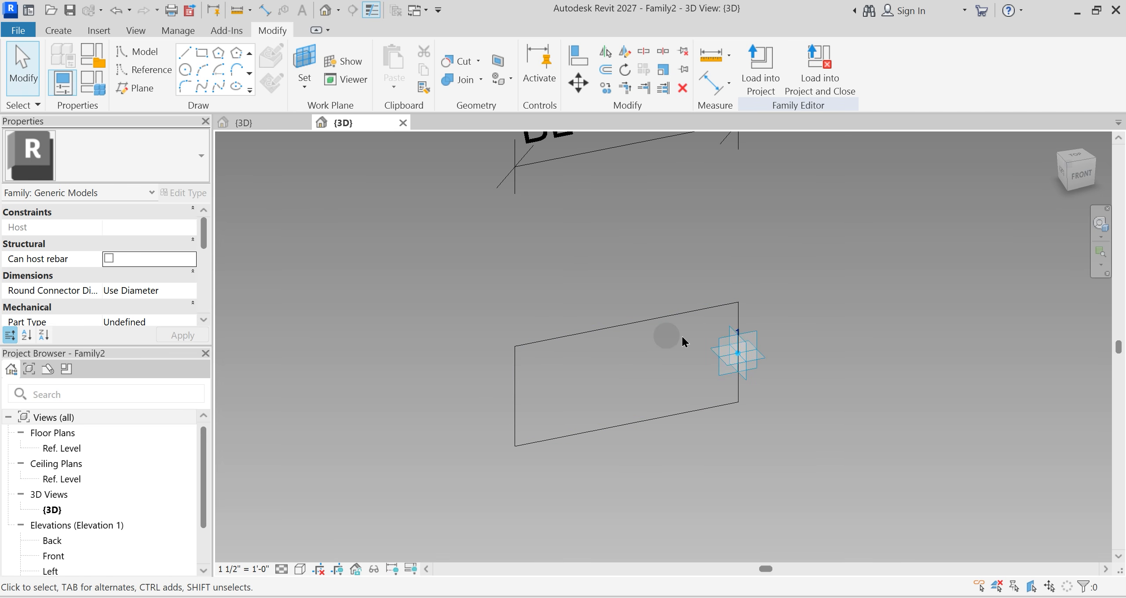
pyautogui.click(269, 125)
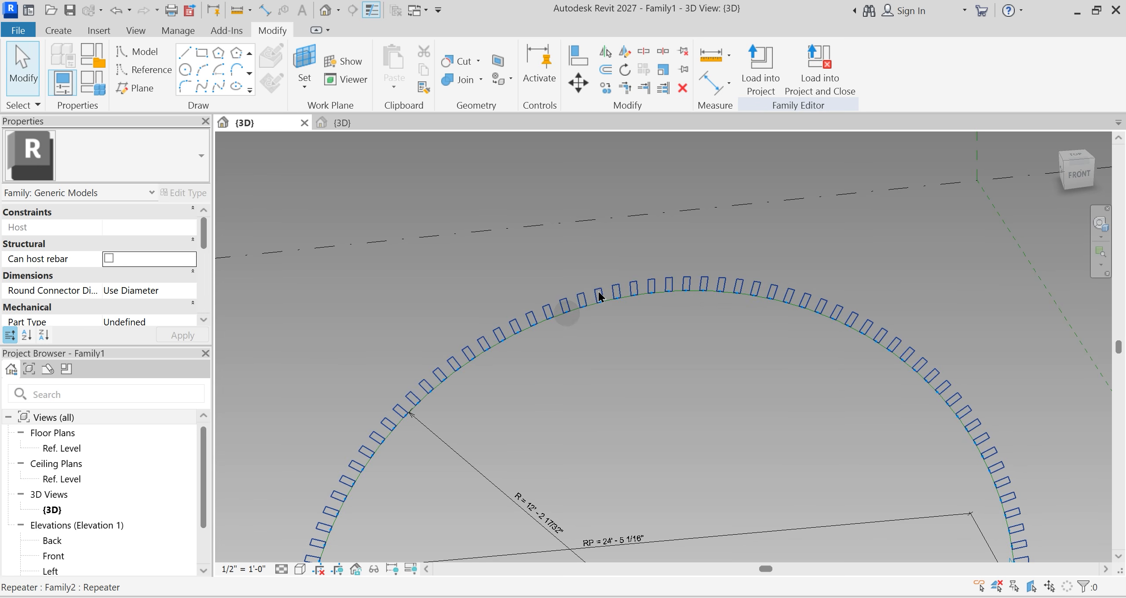
pyautogui.scroll(8, 633, 296)
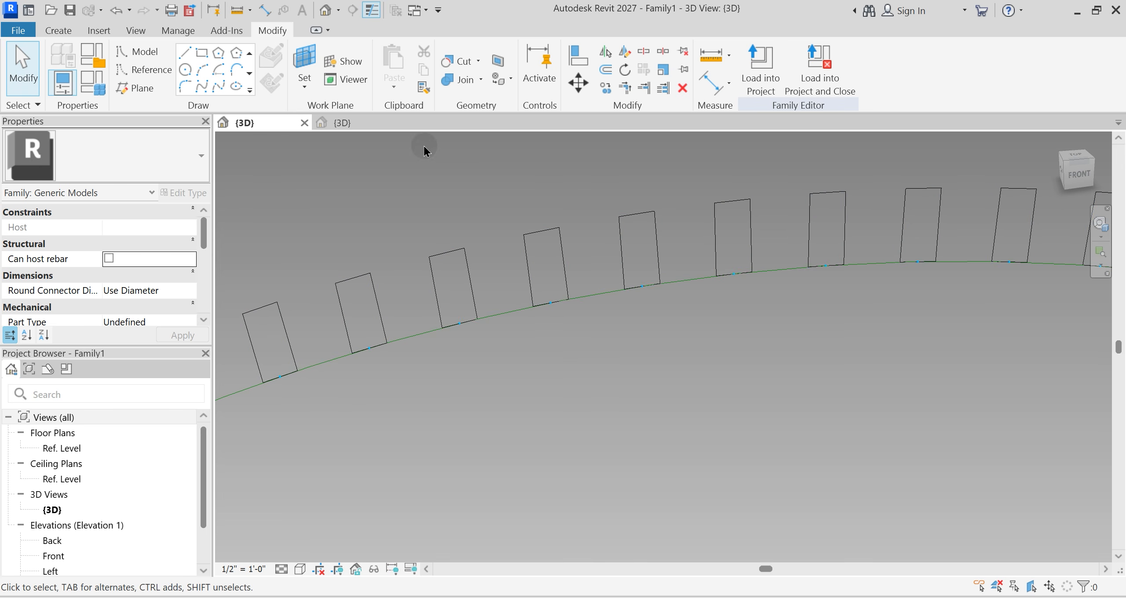
pyautogui.click(363, 127)
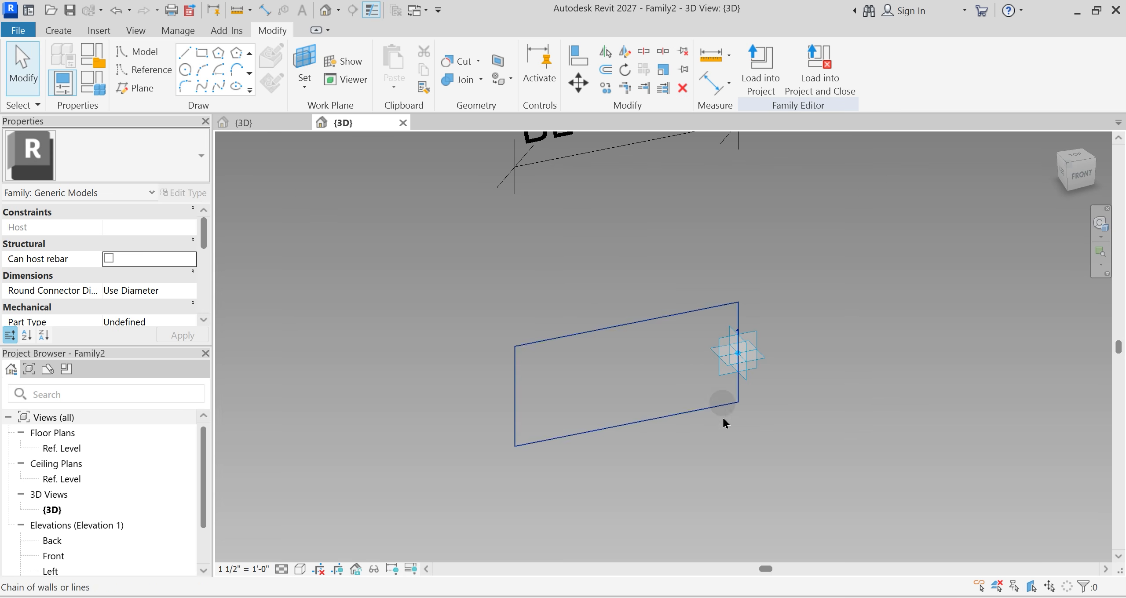
pyautogui.scroll(-3, 711, 432)
pyautogui.moveTo(734, 384); pyautogui.dragTo(647, 450, button='middle')
pyautogui.scroll(7, 735, 370)
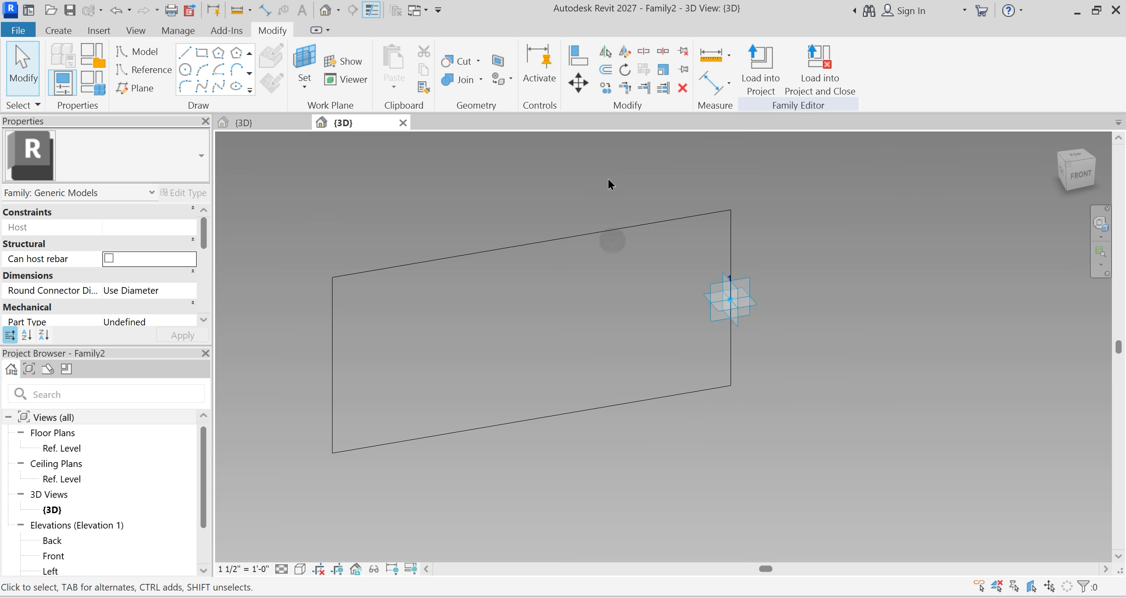
# Step: Convert all four lines of the brick rectangle into reference lines
pyautogui.press('Tab')
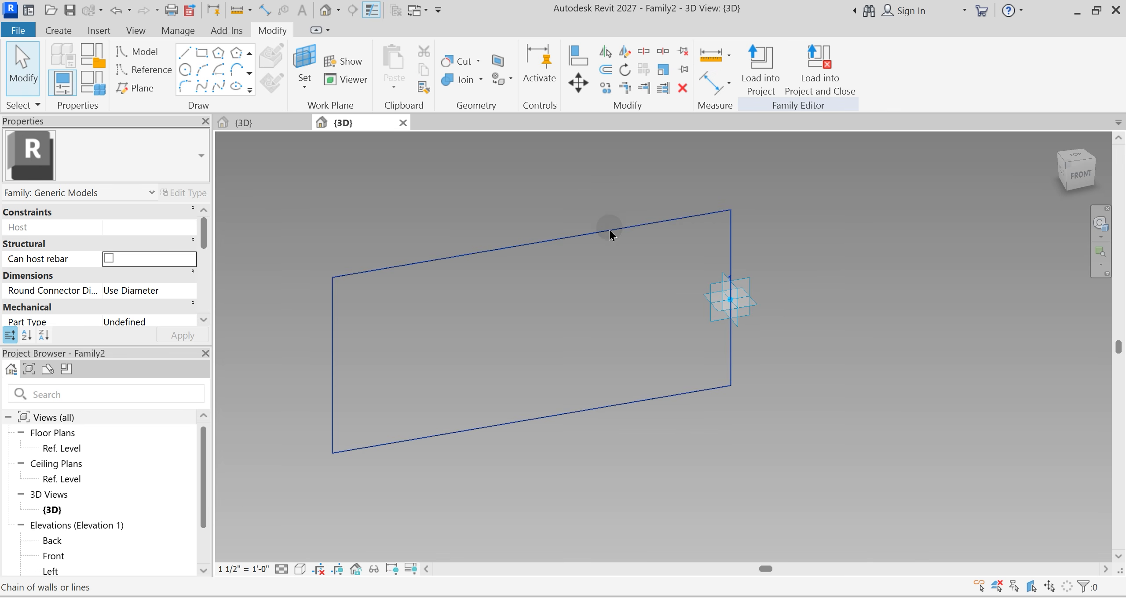
pyautogui.click(608, 230)
pyautogui.scroll(-3, 138, 277)
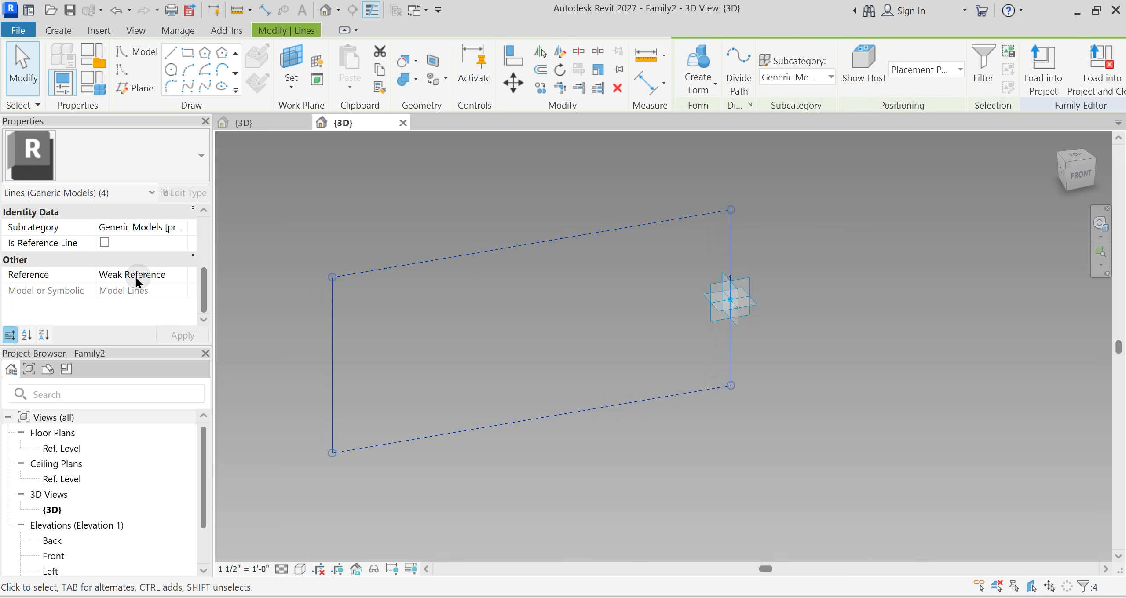
pyautogui.click(103, 243)
pyautogui.click(877, 420)
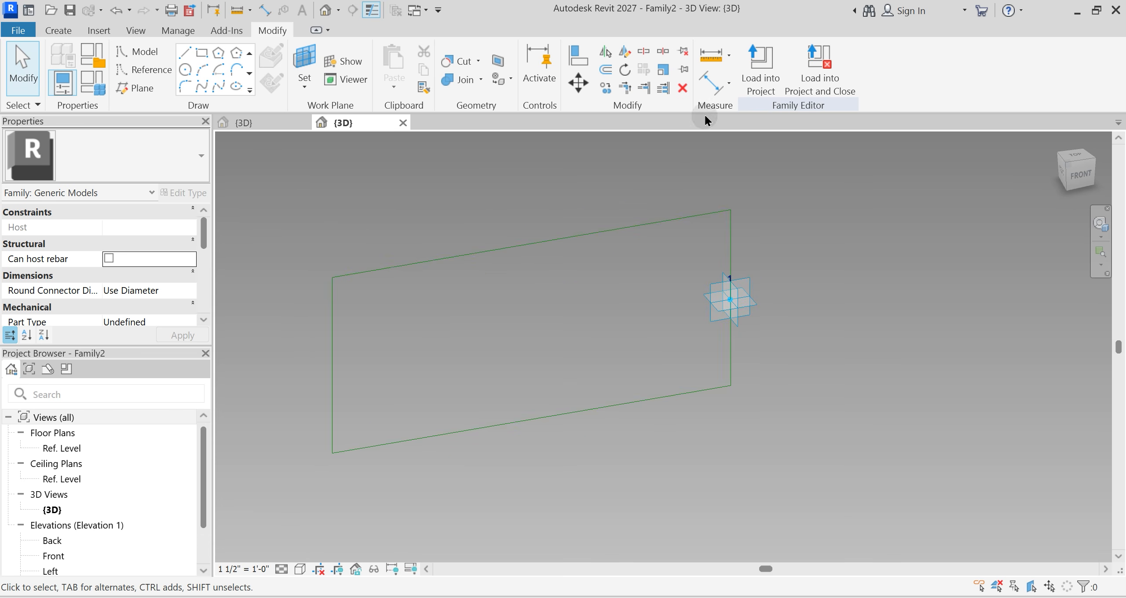
# Step: Dimension the rectangle's short edge at the placement point from corner through point plane to corner, and make both segments equal
pyautogui.click(712, 81)
pyautogui.click(735, 208)
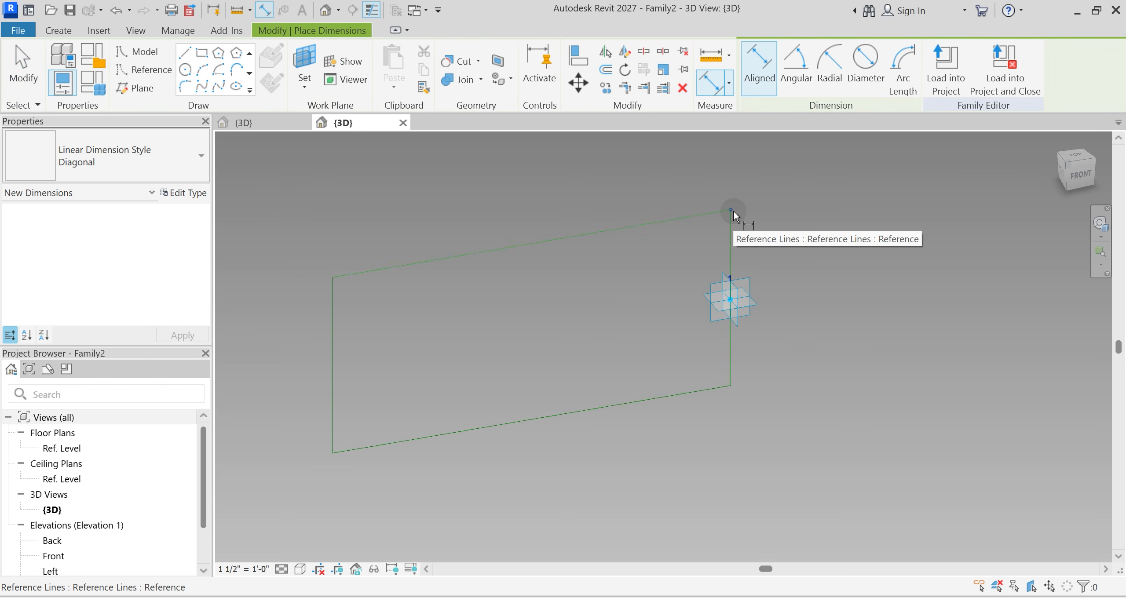
pyautogui.click(733, 212)
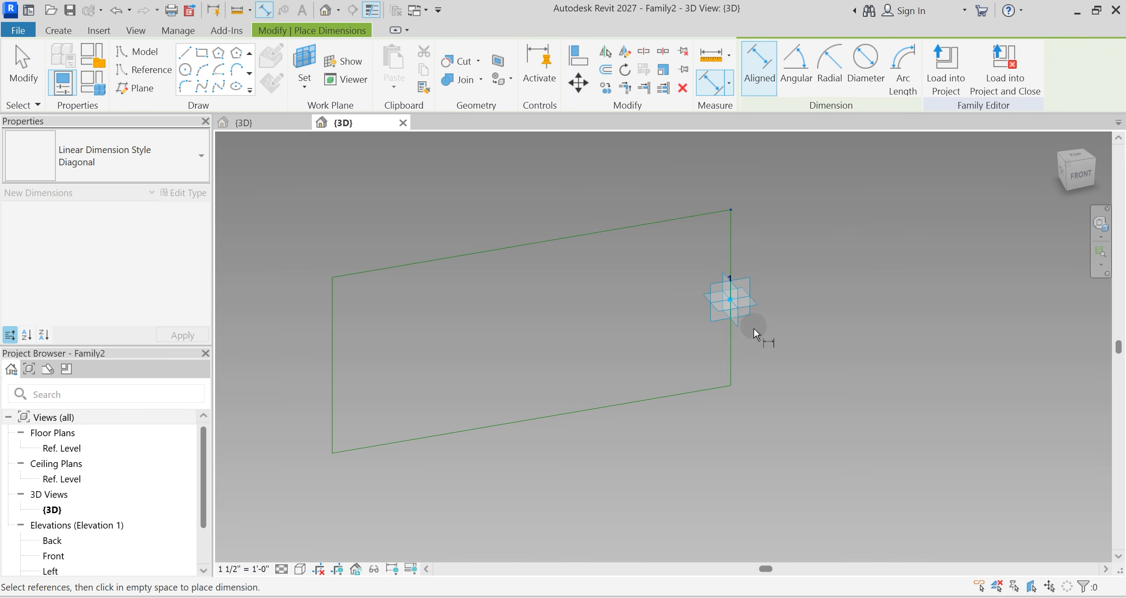
pyautogui.click(755, 310)
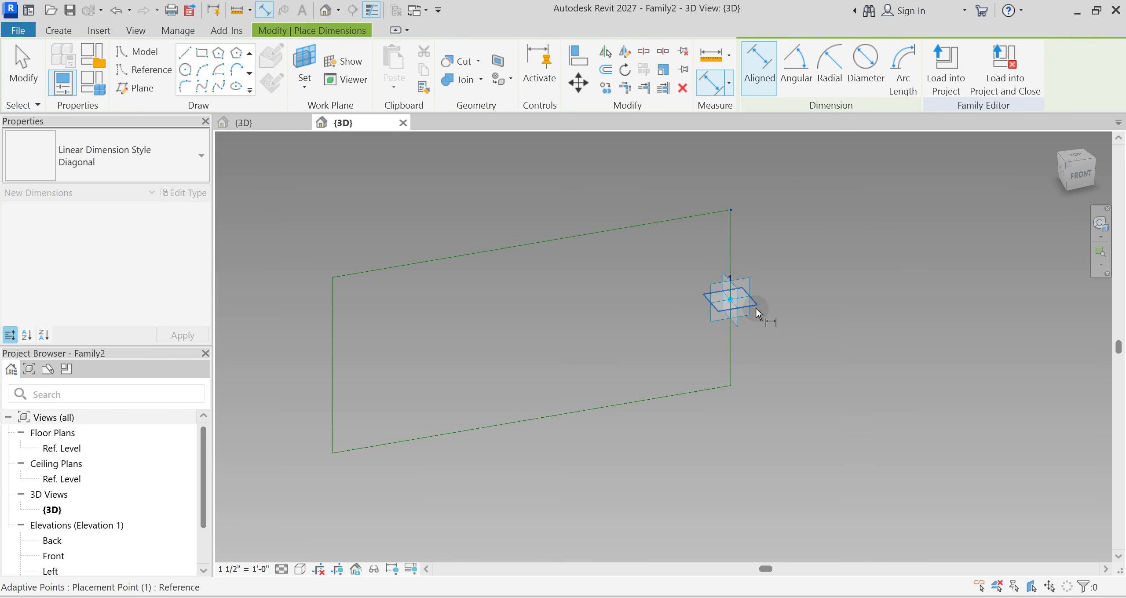
pyautogui.click(732, 388)
pyautogui.scroll(-3, 810, 377)
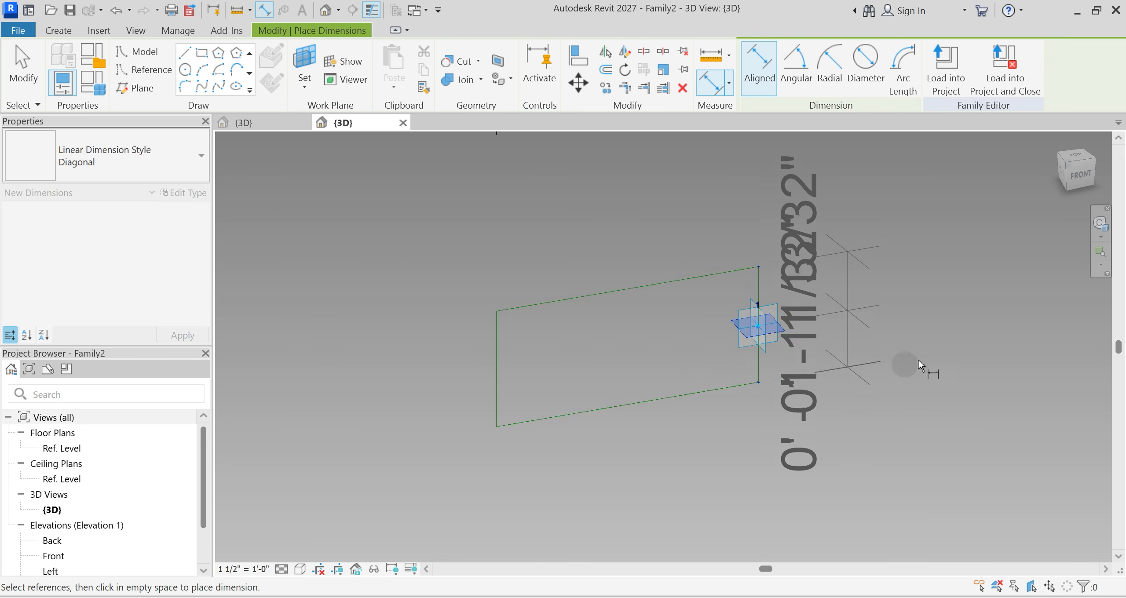
pyautogui.click(997, 303)
pyautogui.scroll(-2, 974, 311)
pyautogui.moveTo(958, 330); pyautogui.dragTo(863, 366, button='middle')
pyautogui.scroll(1, 950, 333)
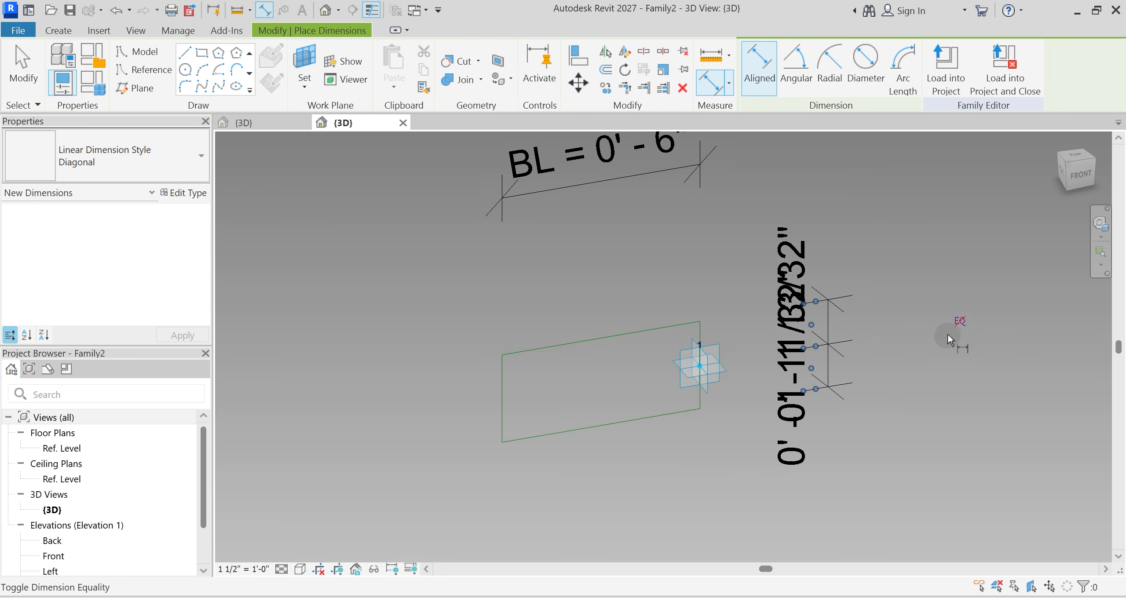
pyautogui.click(960, 323)
pyautogui.scroll(2, 750, 420)
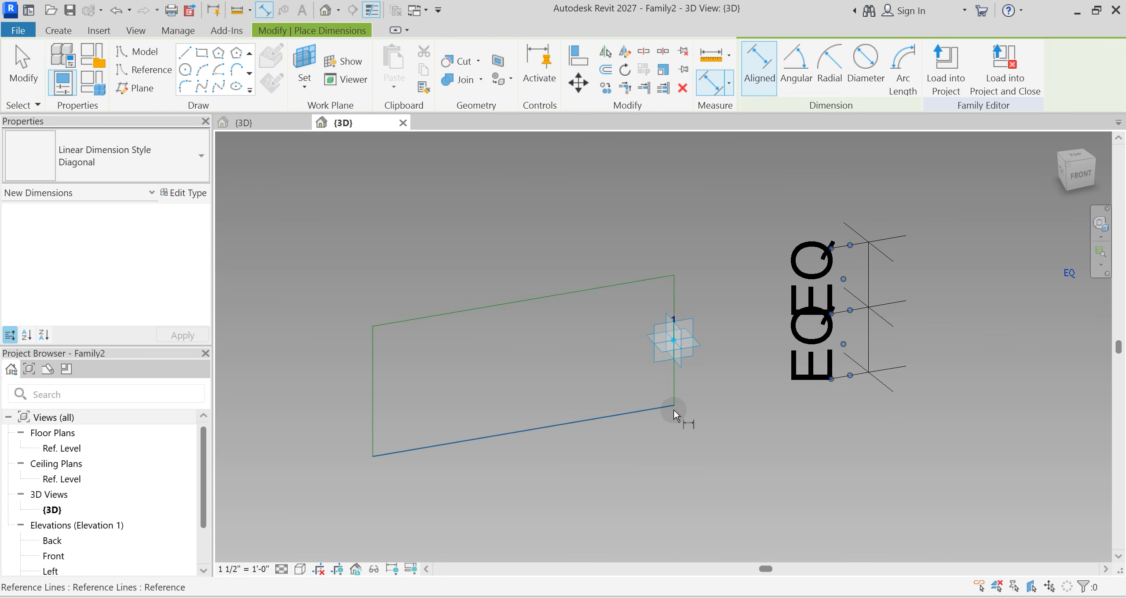
# Step: Add an overall aligned dimension between the two corners of the short edge at the placement point, outside the equality dimension
pyautogui.click(674, 409)
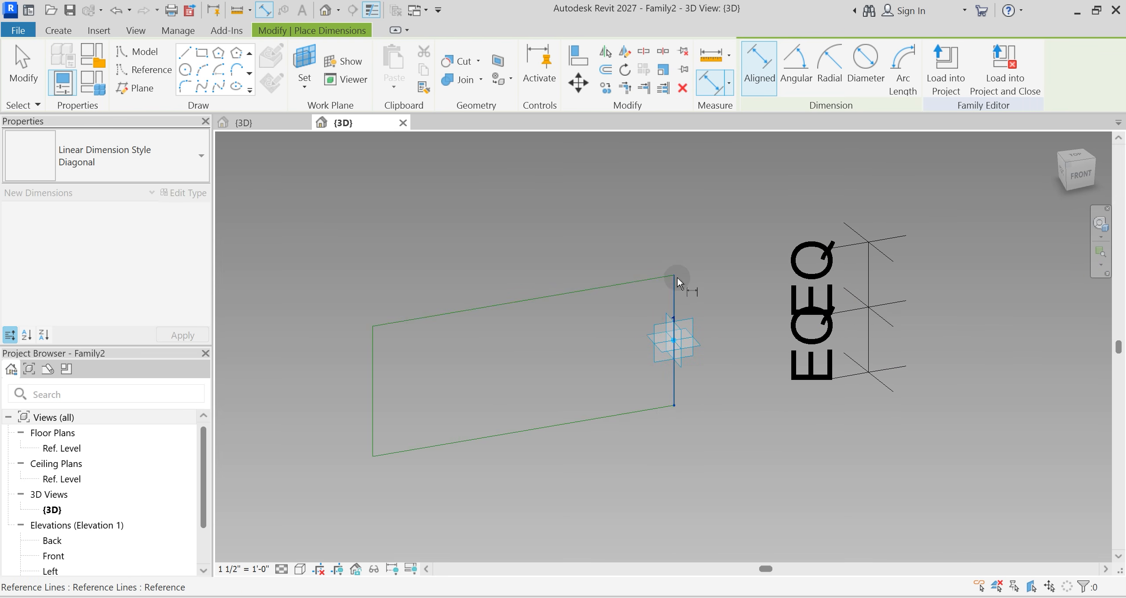
pyautogui.click(678, 279)
pyautogui.scroll(-1, 975, 226)
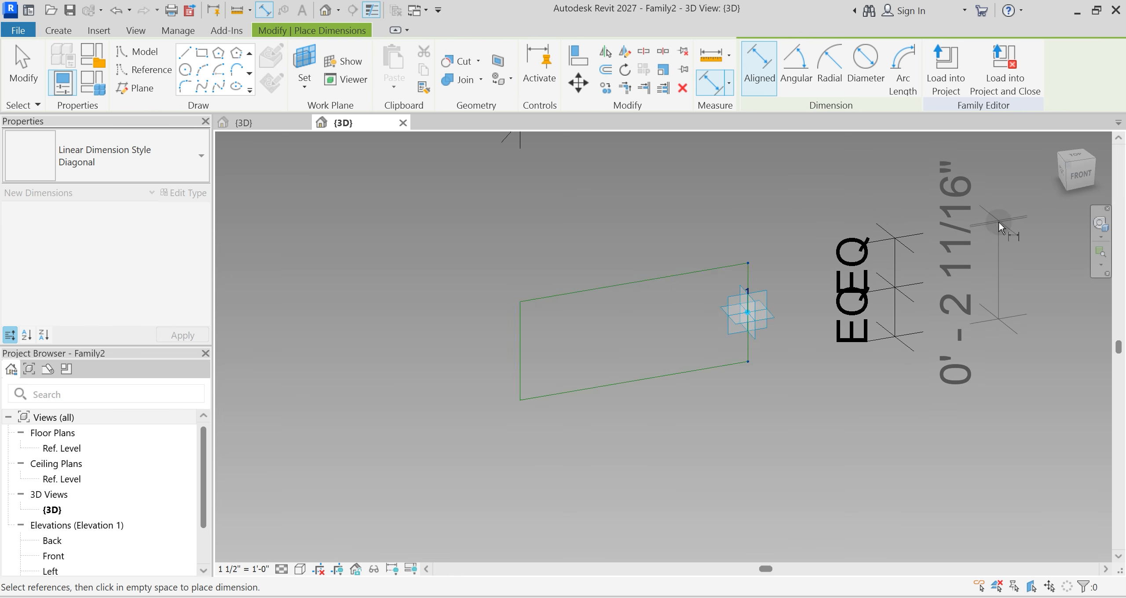
pyautogui.click(1008, 352)
pyautogui.press('Escape')
pyautogui.press('Escape')
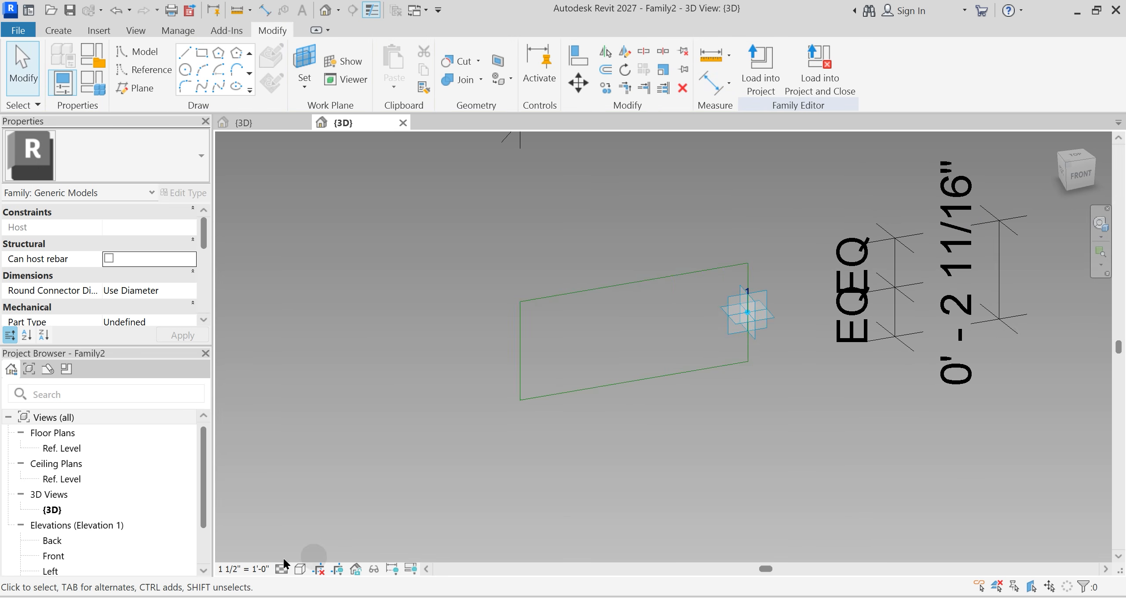
# Step: Set the 3D view scale to 6" = 1'-0" to shrink the dimension text
pyautogui.click(245, 569)
pyautogui.click(260, 152)
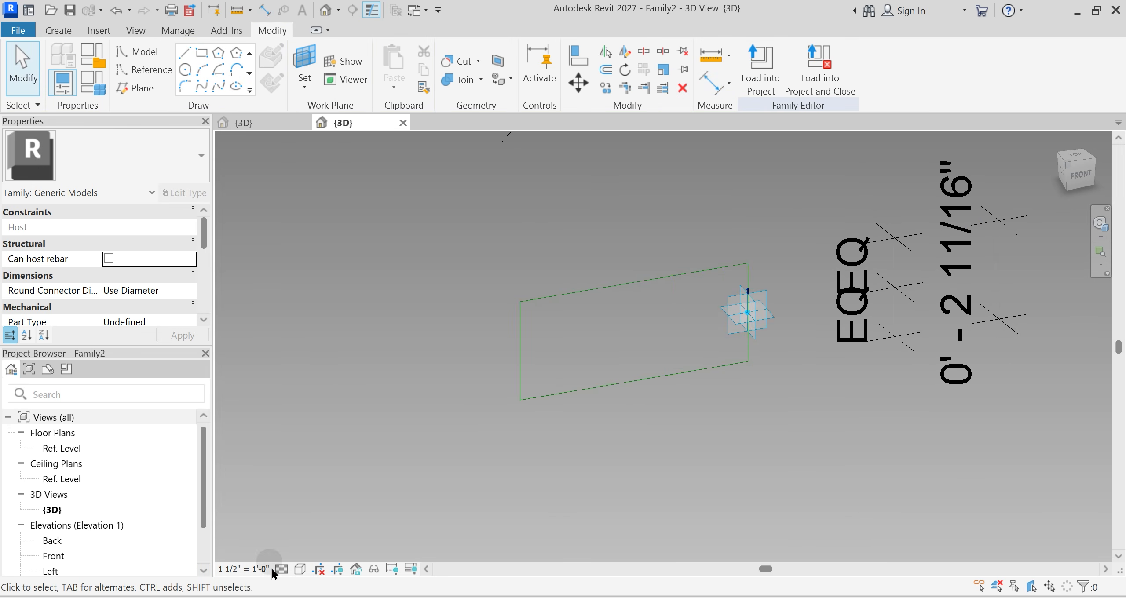
pyautogui.click(246, 569)
pyautogui.click(262, 118)
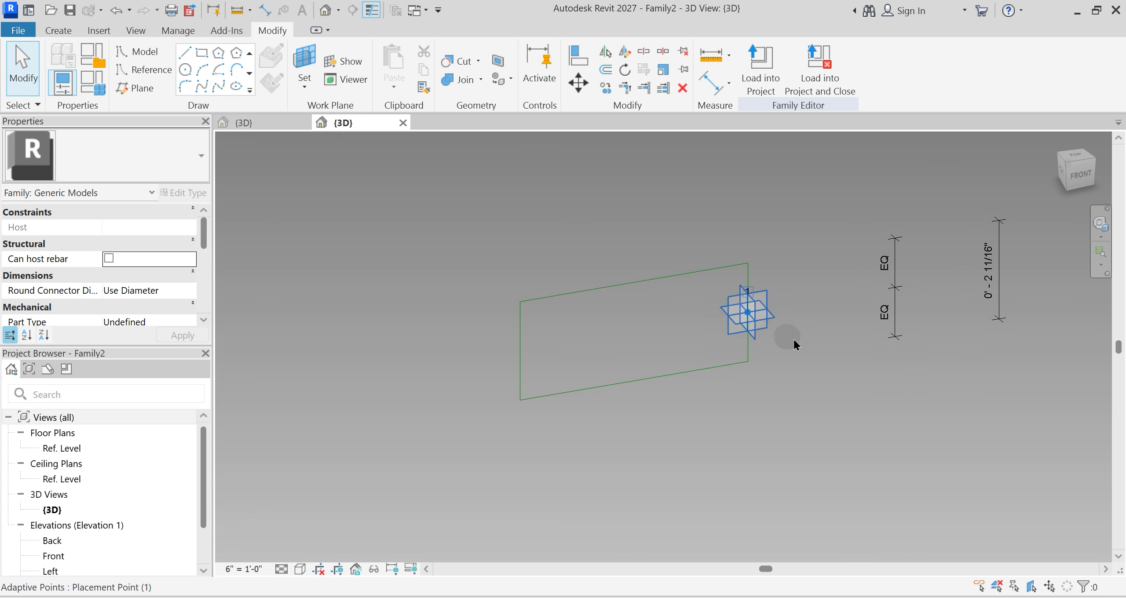
# Step: Label the overall dimension of the placement-point edge with a new instance family parameter named BW1
pyautogui.scroll(2, 1040, 282)
pyautogui.click(975, 282)
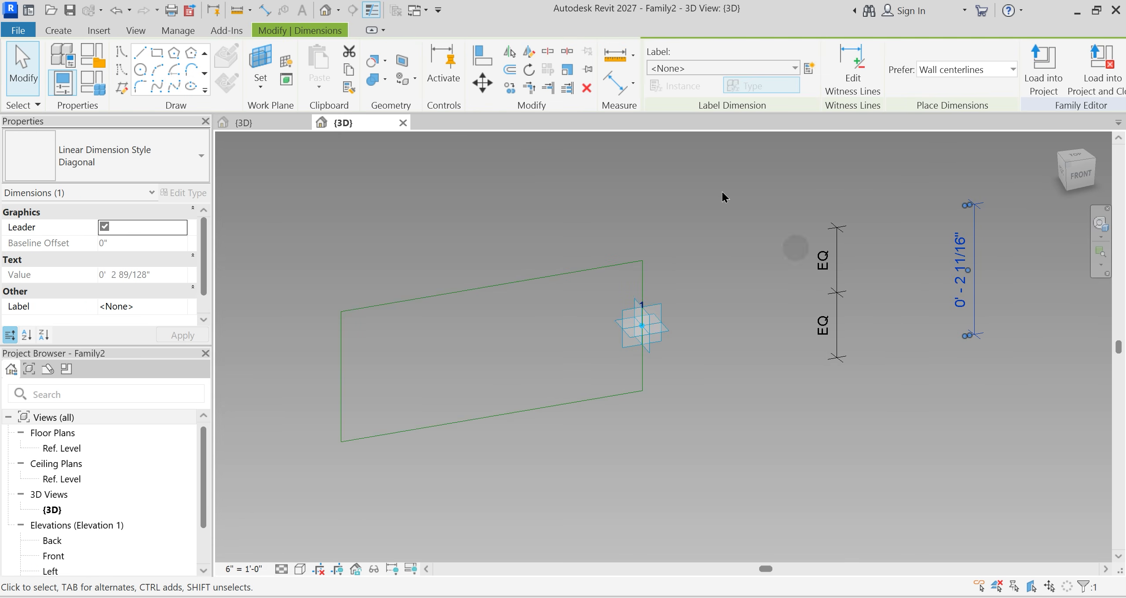
pyautogui.click(809, 68)
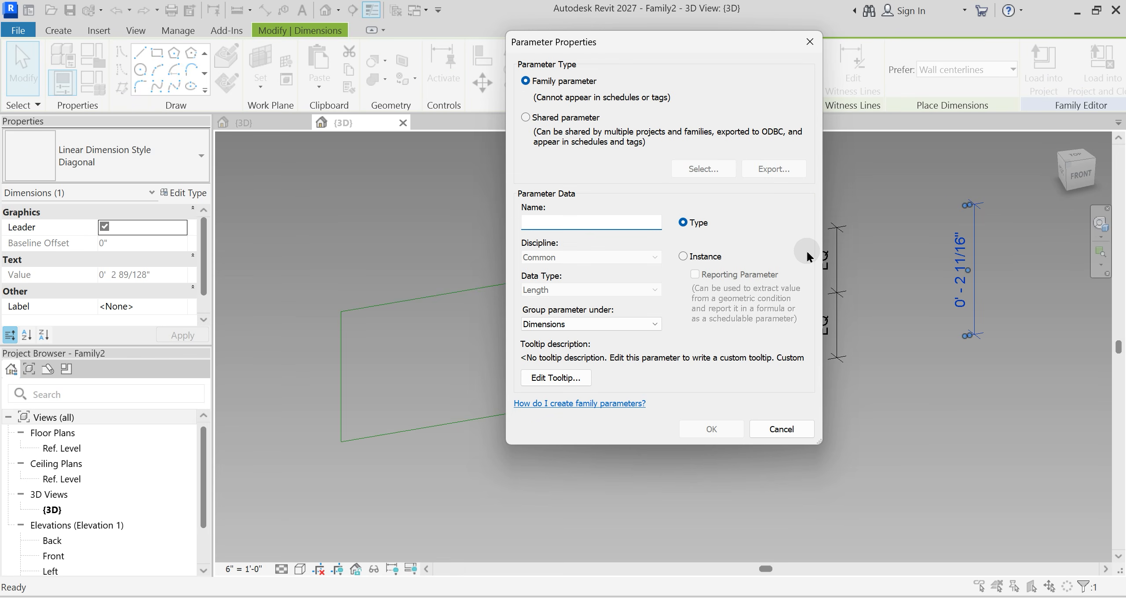
pyautogui.click(682, 257)
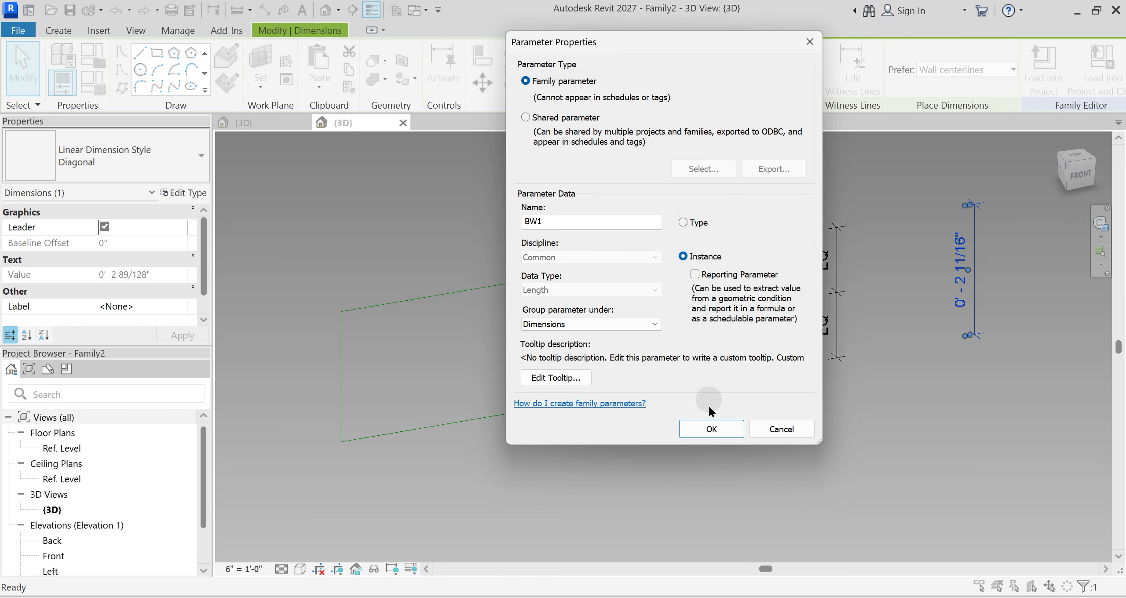
pyautogui.click(711, 429)
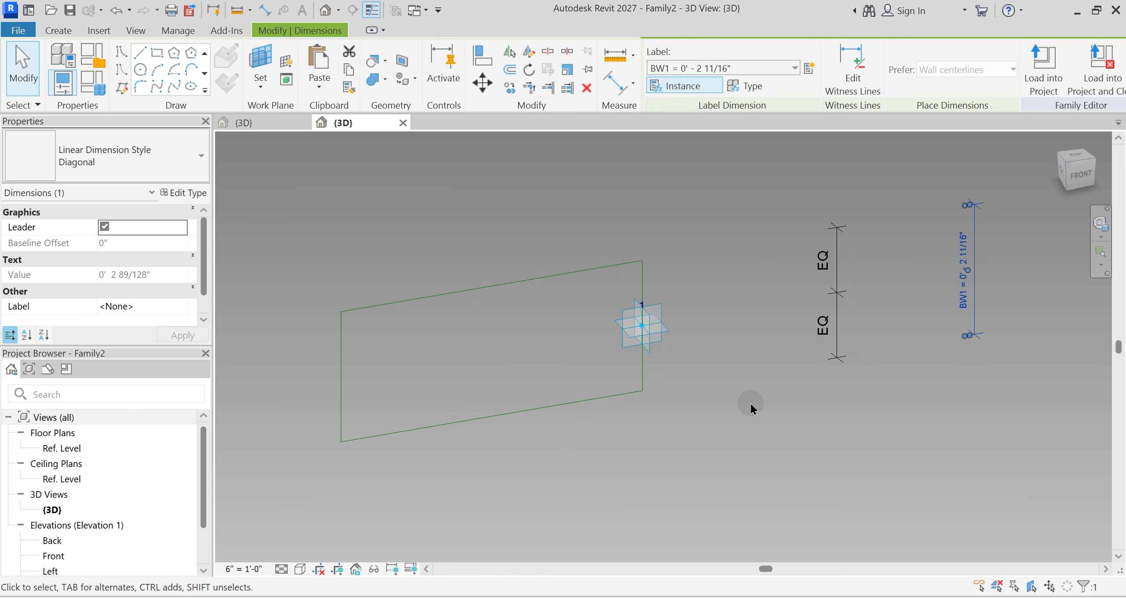
pyautogui.click(751, 403)
# Step: In the front view, move the two corners opposite the placement point outward about 1/2" each to taper the brick outline
pyautogui.press('Tab')
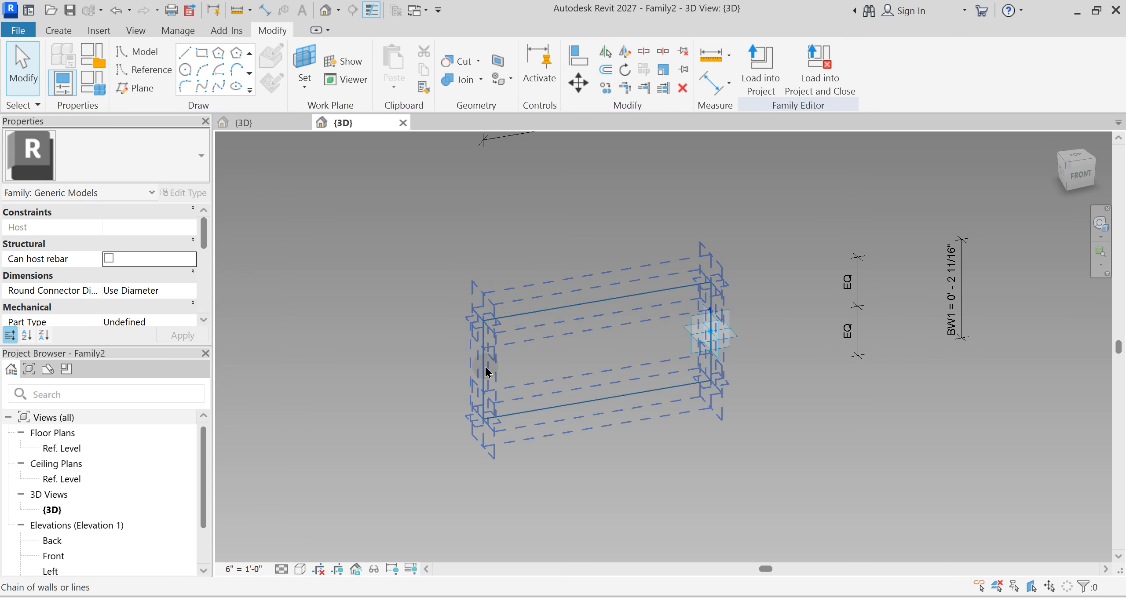
pyautogui.click(466, 337)
pyautogui.scroll(1, 464, 328)
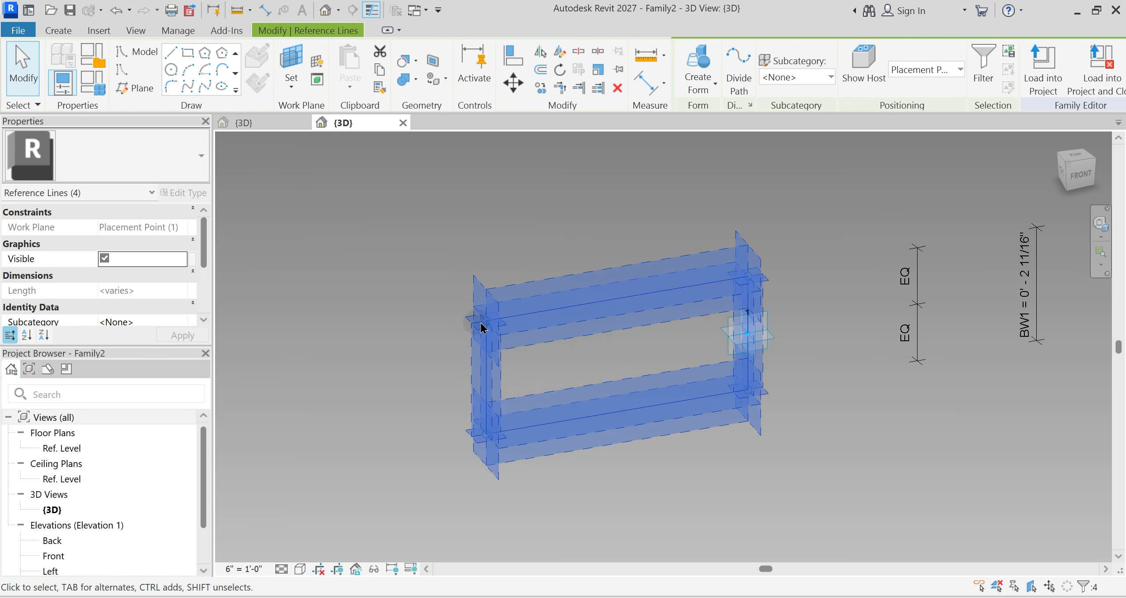
pyautogui.click(1081, 176)
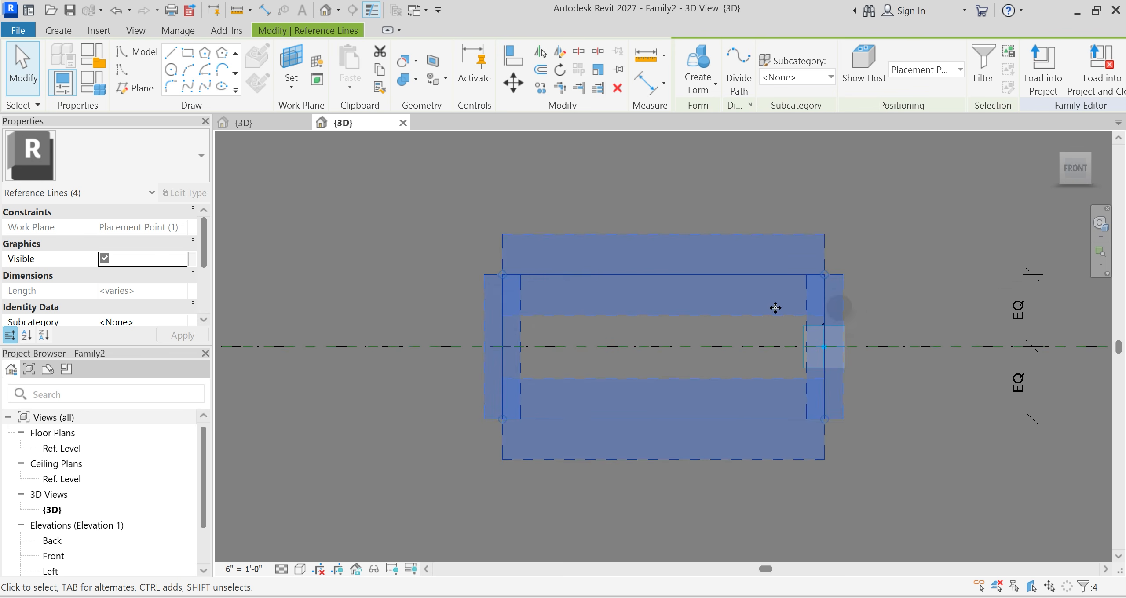
pyautogui.moveTo(506, 267); pyautogui.dragTo(500, 234)
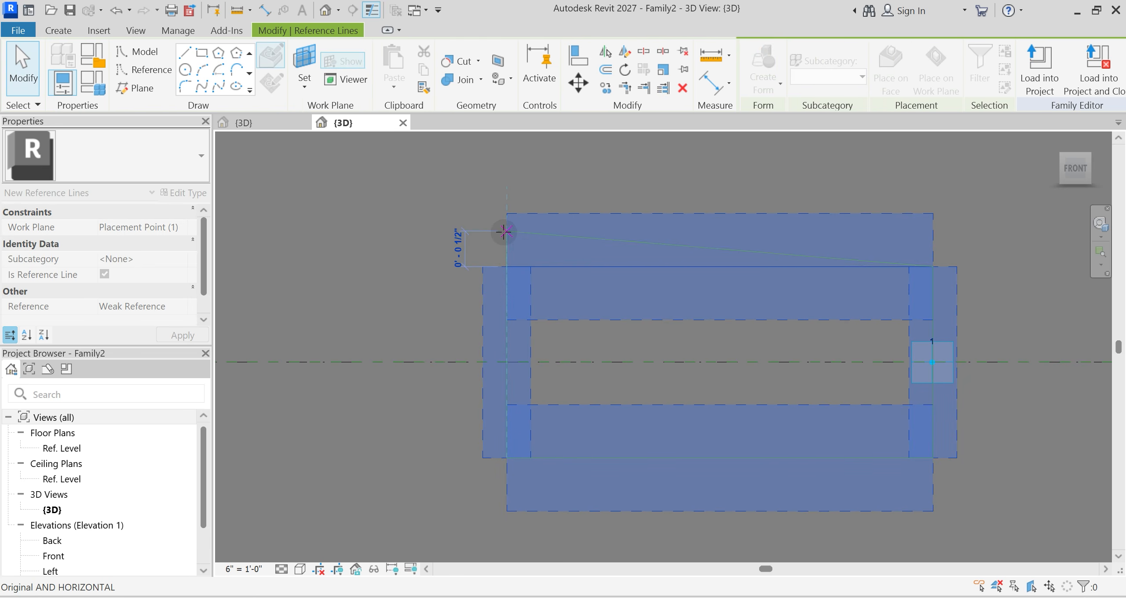
pyautogui.click(555, 436)
pyautogui.click(508, 458)
pyautogui.moveTo(508, 457); pyautogui.dragTo(515, 506)
pyautogui.click(485, 314)
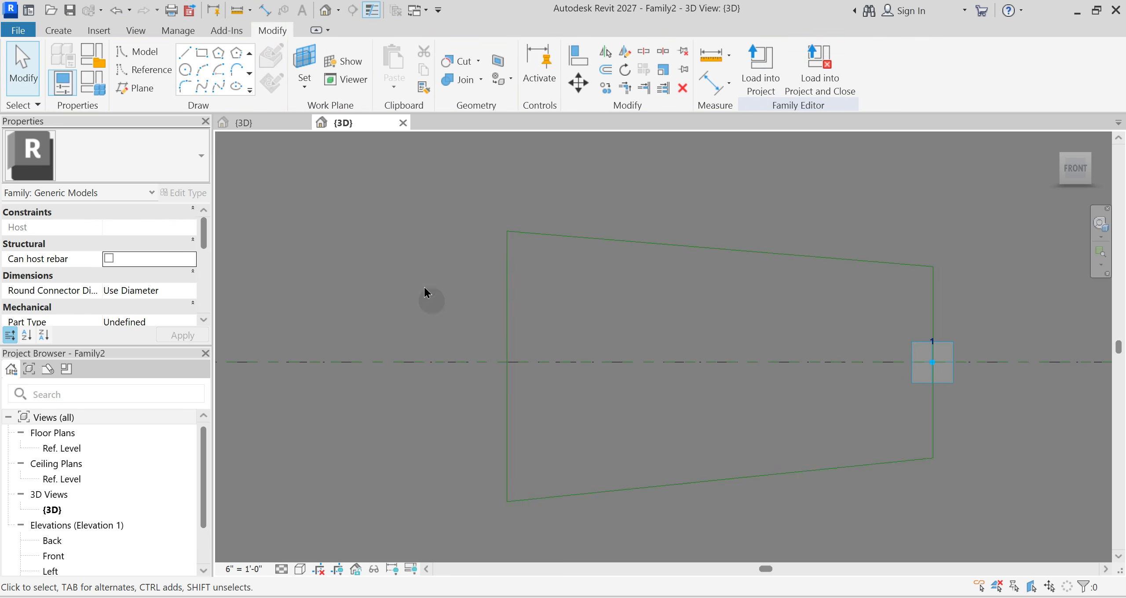
pyautogui.scroll(-1, 486, 322)
# Step: Dimension the wider short edge from corner through the placement point's horizontal plane to the other corner, and make both segments equal
pyautogui.keyDown('shift'); pyautogui.moveTo(486, 326); pyautogui.dragTo(727, 326, button='middle'); pyautogui.keyUp('shift')
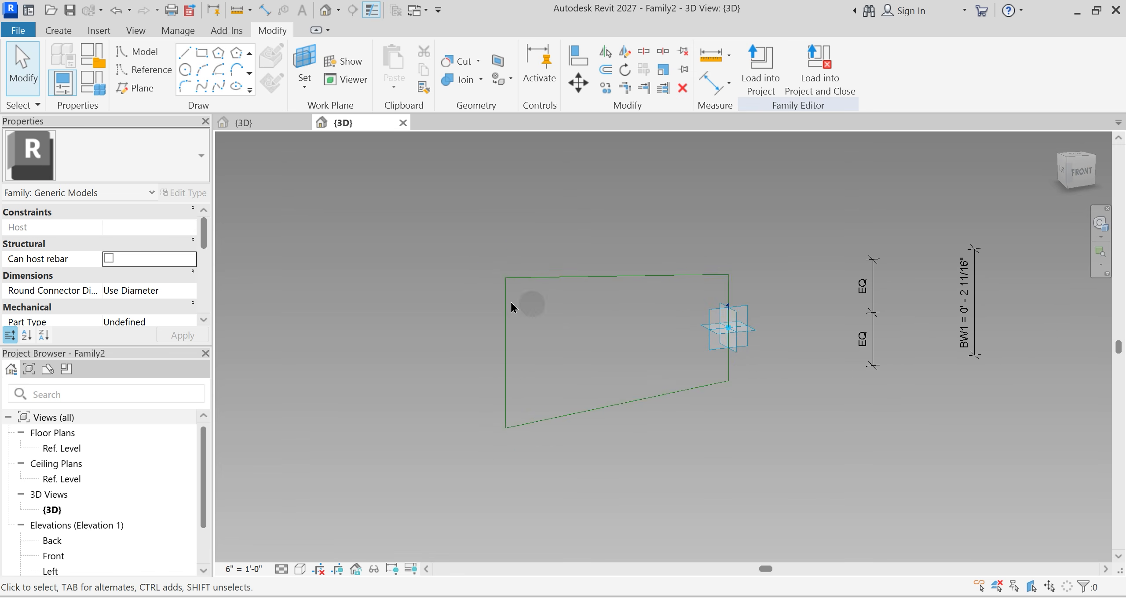
pyautogui.press('Tab')
pyautogui.click(711, 82)
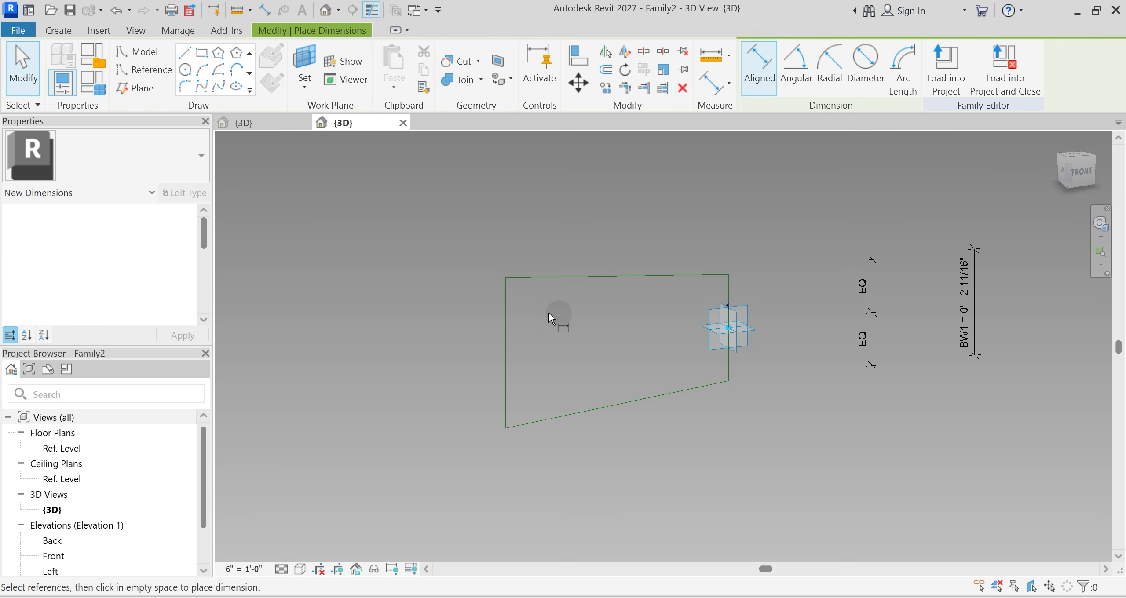
pyautogui.click(505, 284)
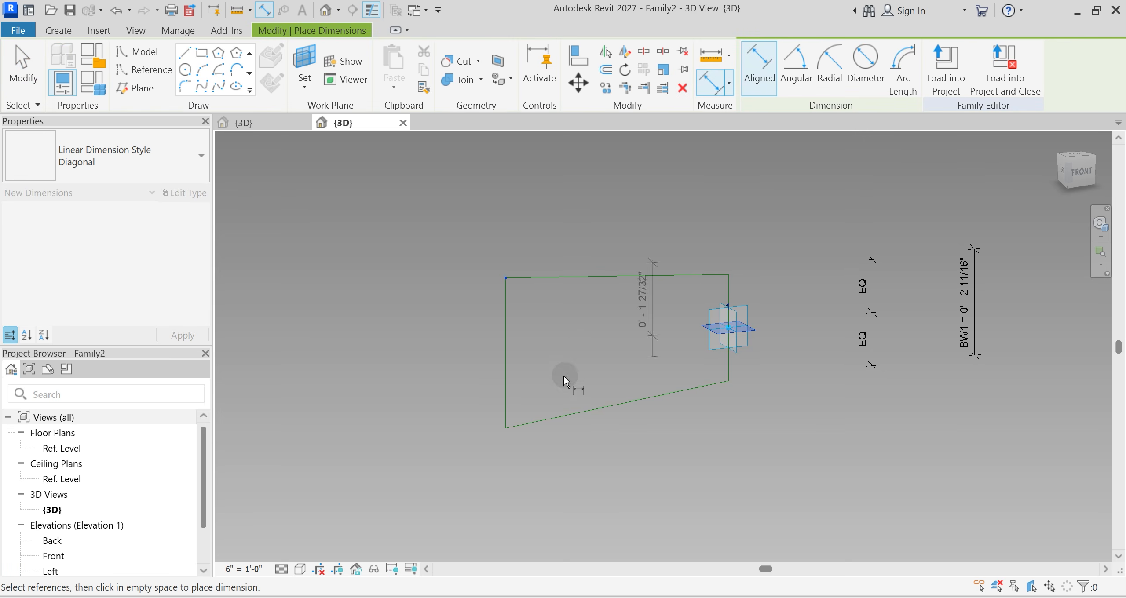
pyautogui.click(506, 436)
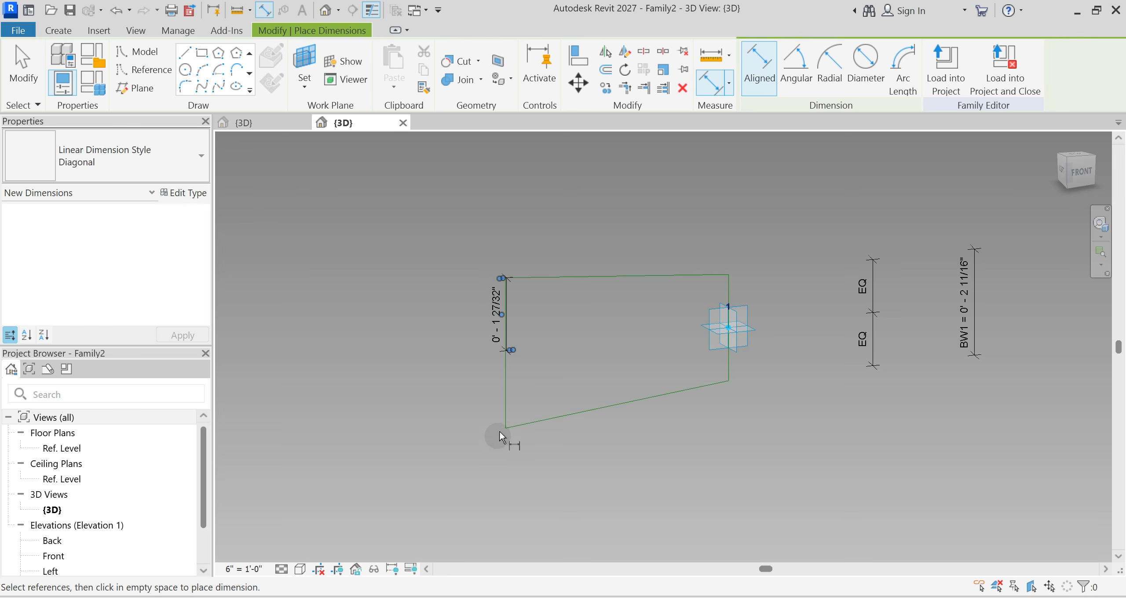
pyautogui.hotkey('ctrl', 'z')
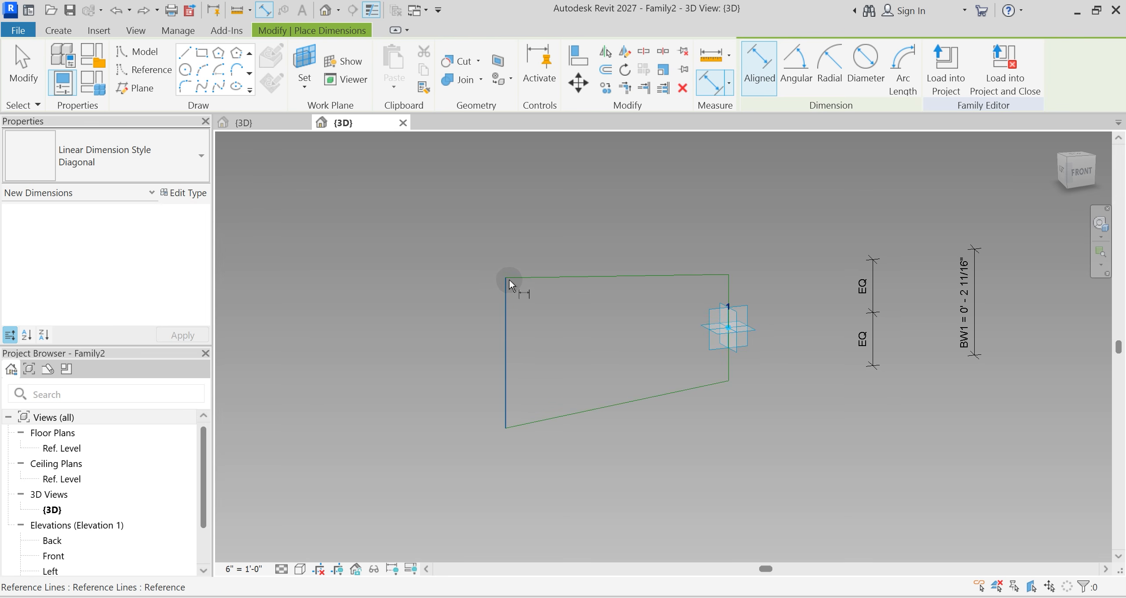
pyautogui.click(509, 286)
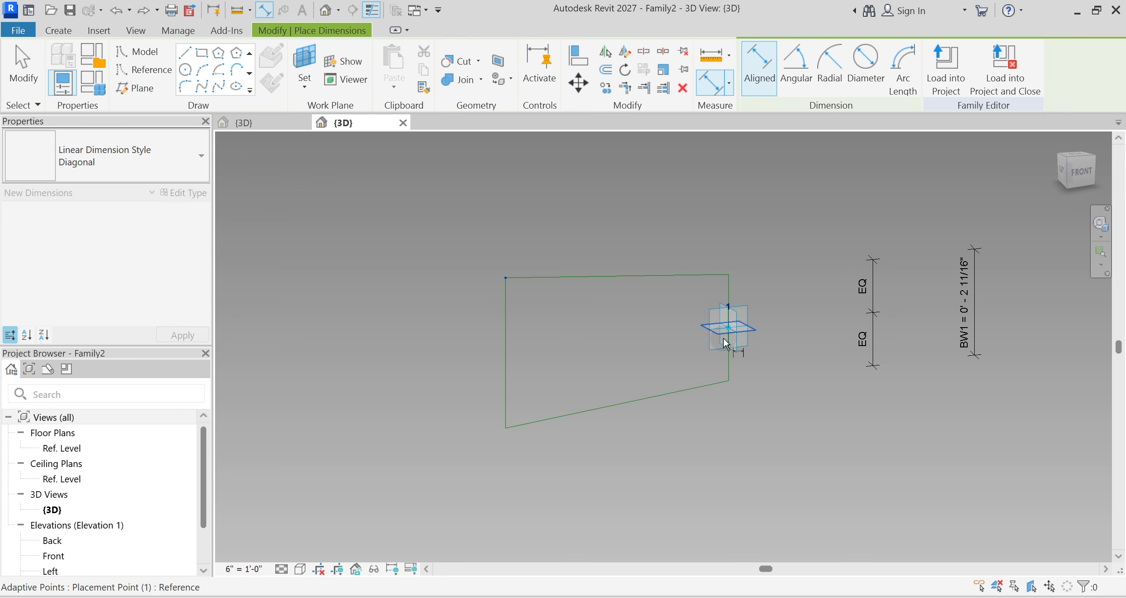
pyautogui.click(510, 433)
pyautogui.click(433, 445)
pyautogui.click(473, 355)
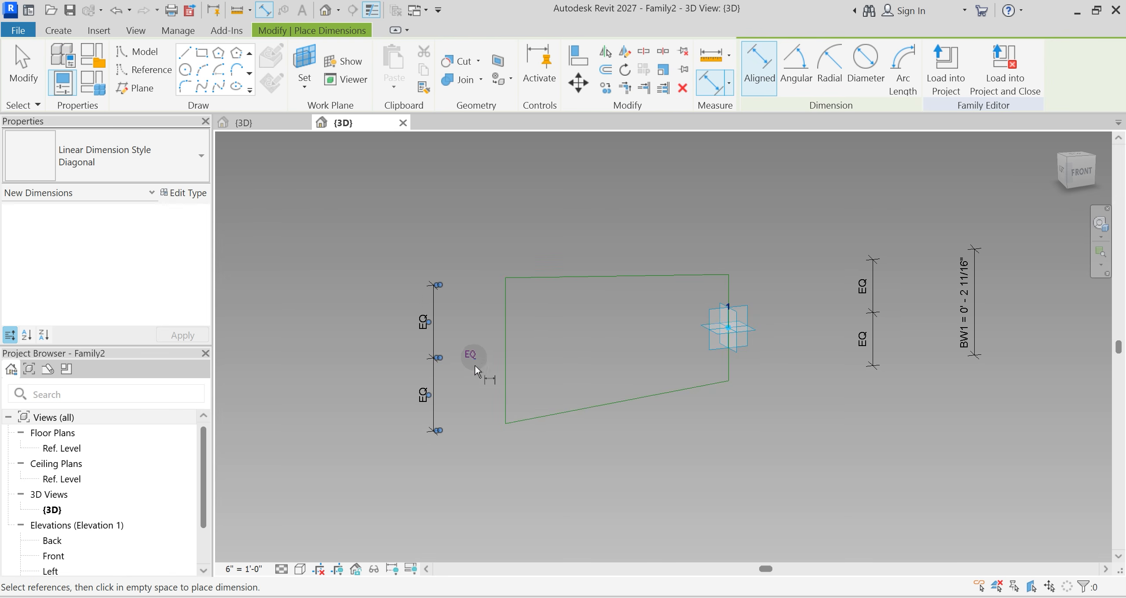
# Step: Add an overall aligned dimension between the two corners of the wider short edge, outside its equality dimension
pyautogui.click(508, 430)
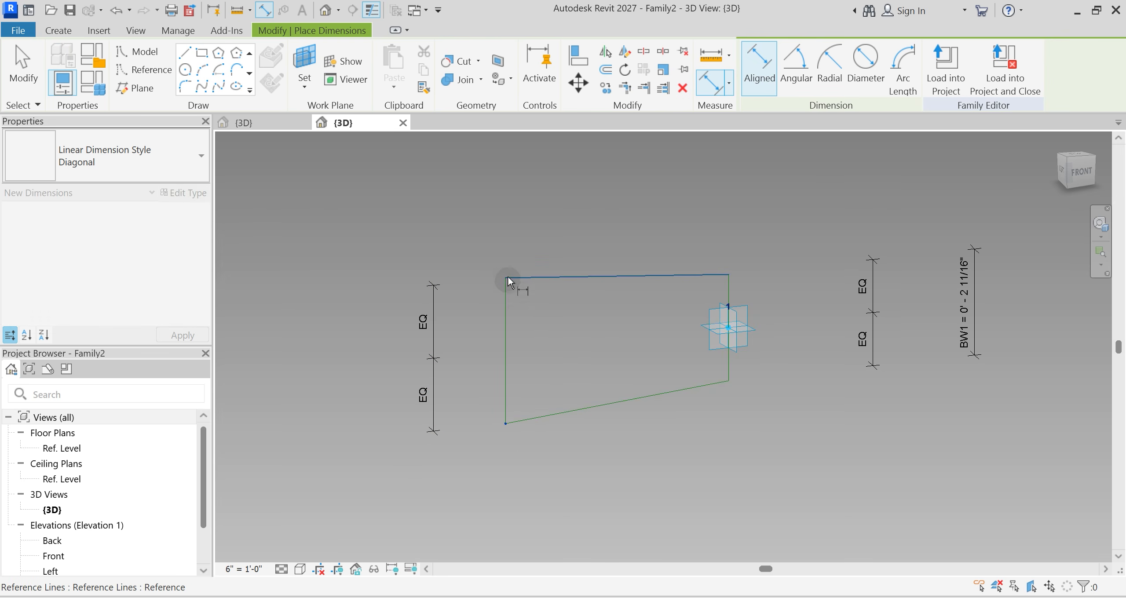
pyautogui.click(506, 279)
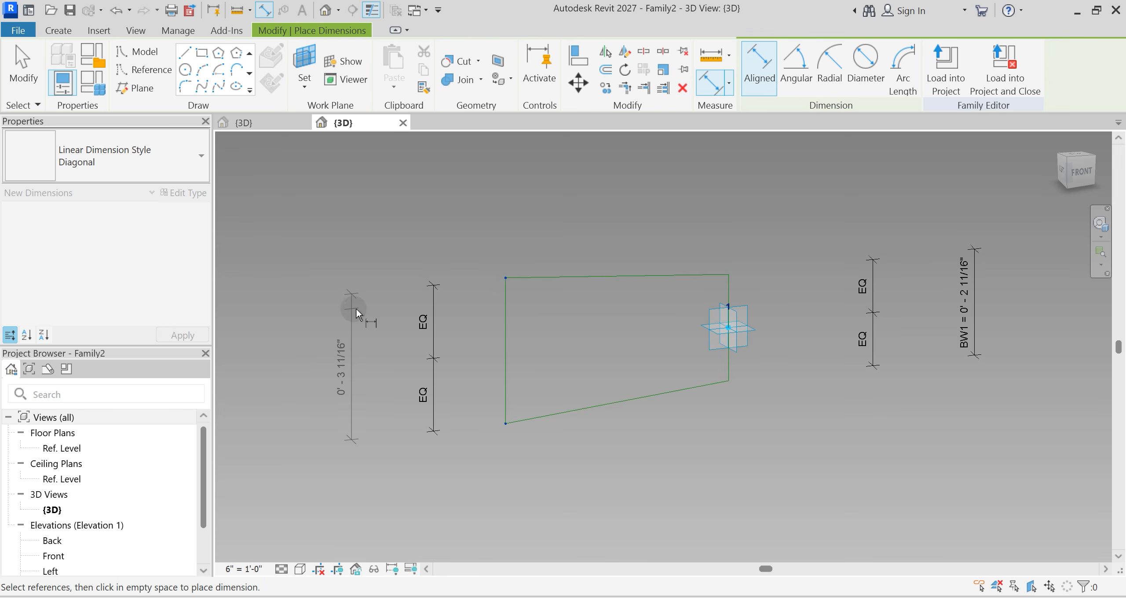
pyautogui.click(372, 355)
pyautogui.press('Escape')
pyautogui.press('Escape')
# Step: Label the wider edge's overall dimension with a new family parameter named BW2
pyautogui.click(373, 355)
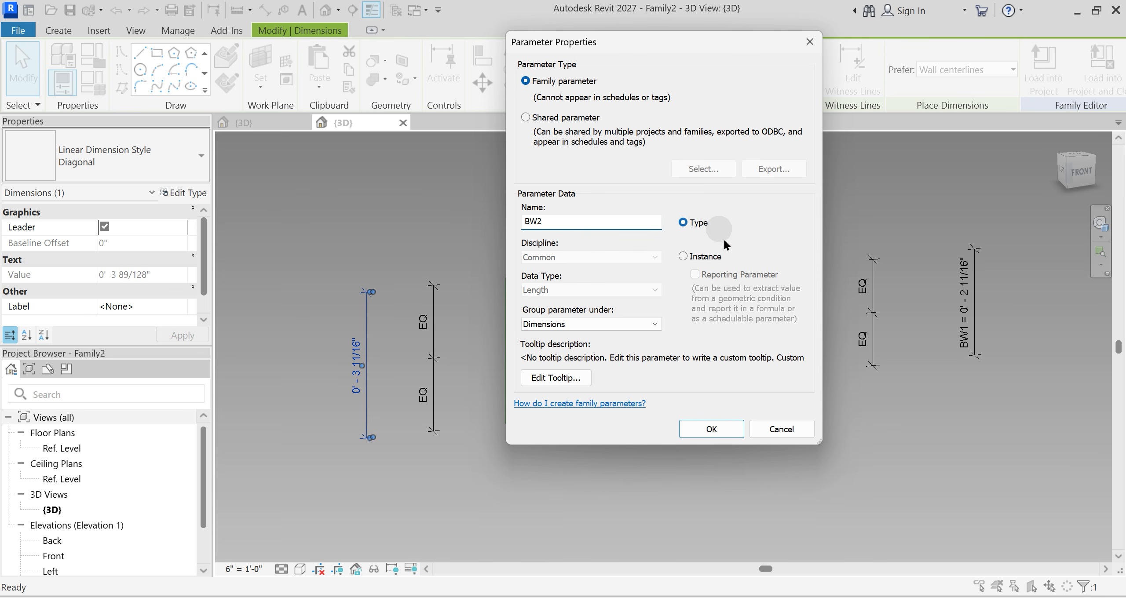
pyautogui.click(716, 430)
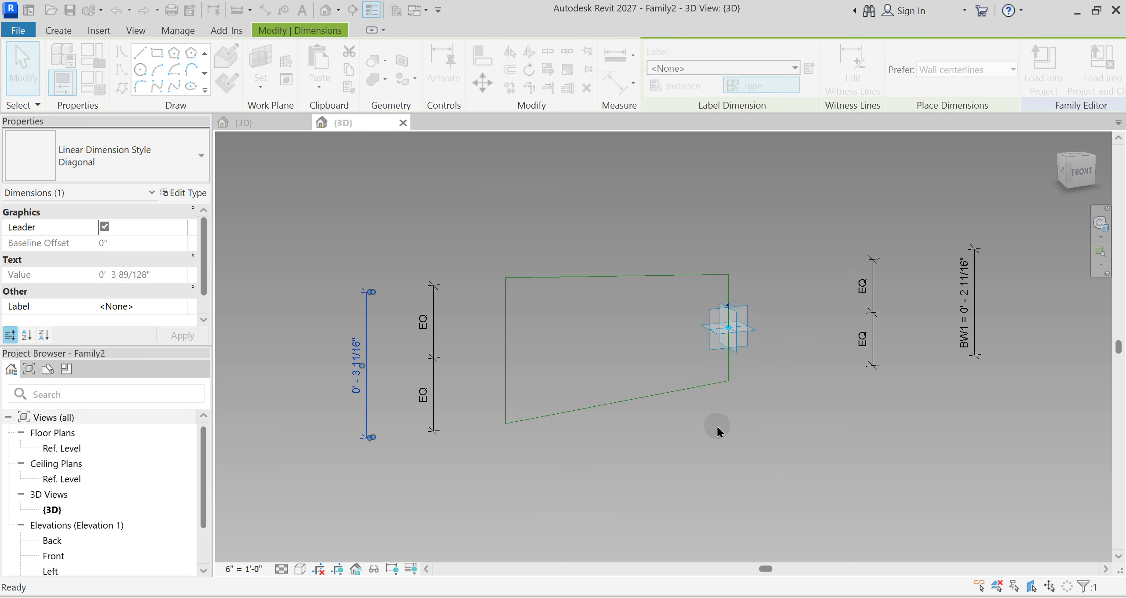
pyautogui.scroll(-1, 717, 430)
pyautogui.press('Escape')
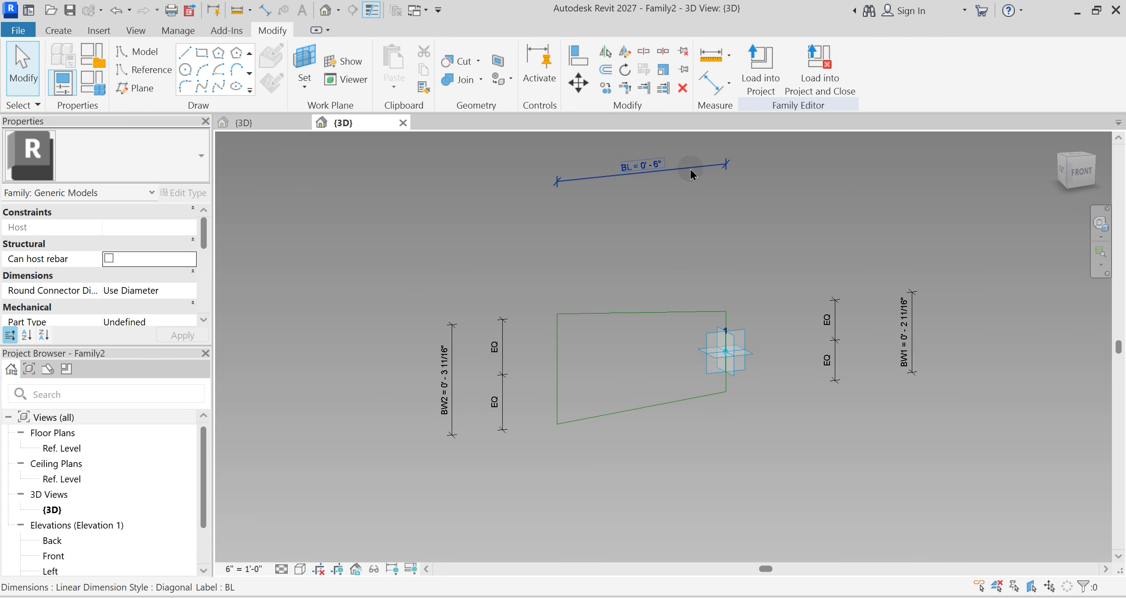
# Step: Move the BL dimension, the equality dimension at the placement point and the BW1 dimension closer to the brick outline
pyautogui.moveTo(690, 169); pyautogui.dragTo(684, 281)
pyautogui.moveTo(837, 373); pyautogui.dragTo(778, 380)
pyautogui.moveTo(915, 369); pyautogui.dragTo(810, 383)
# Step: Create a solid form from the closed chain of four reference lines outlining the tapered brick
pyautogui.click(649, 427)
pyautogui.press('Tab')
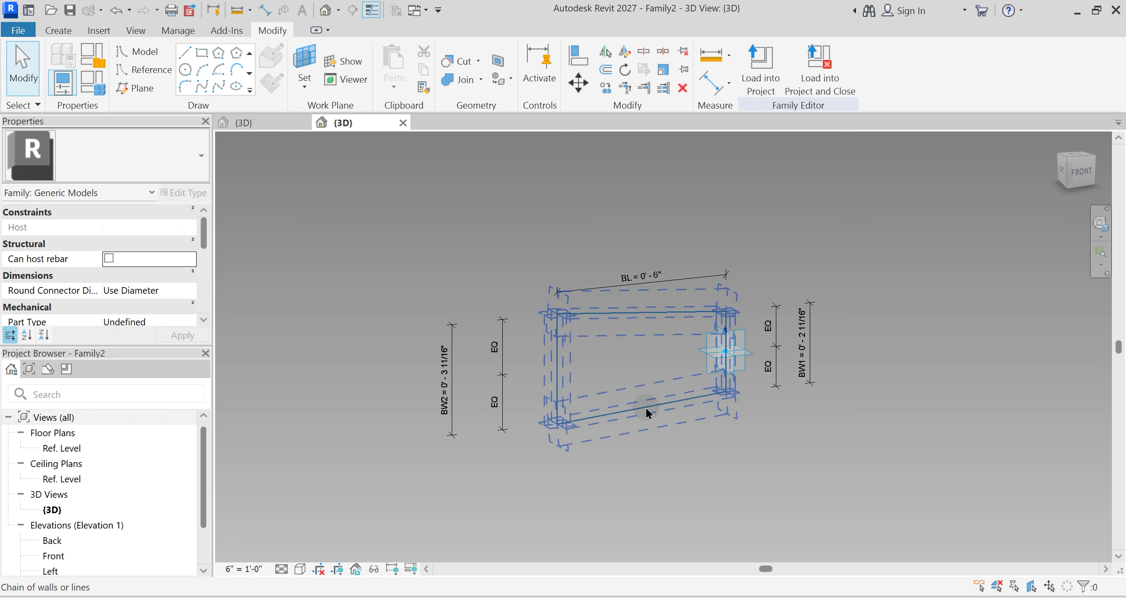
pyautogui.click(645, 409)
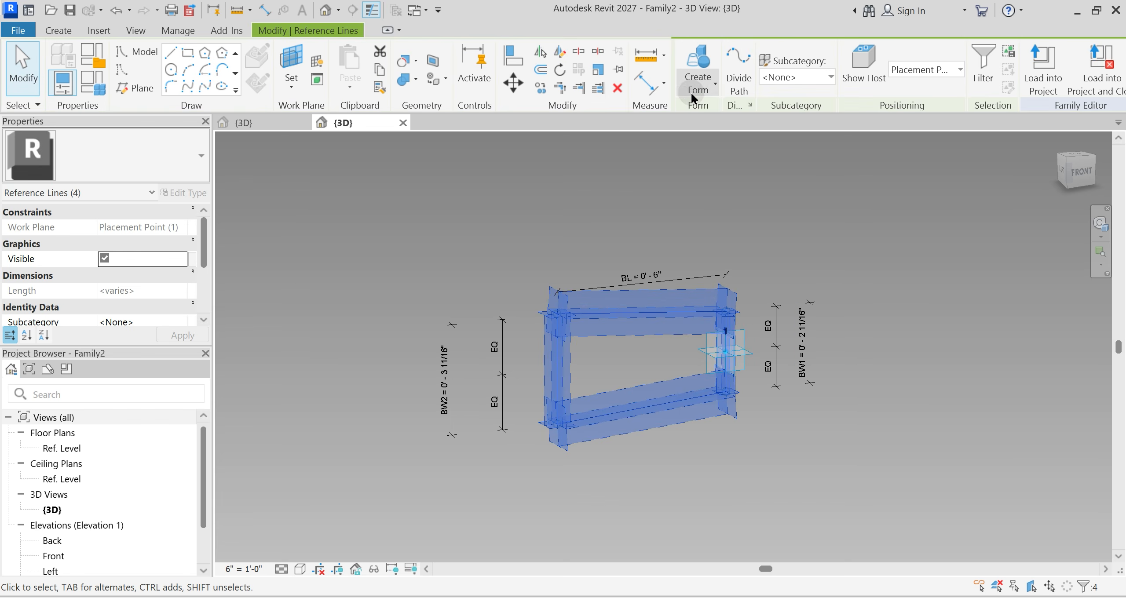
pyautogui.click(691, 97)
pyautogui.click(721, 111)
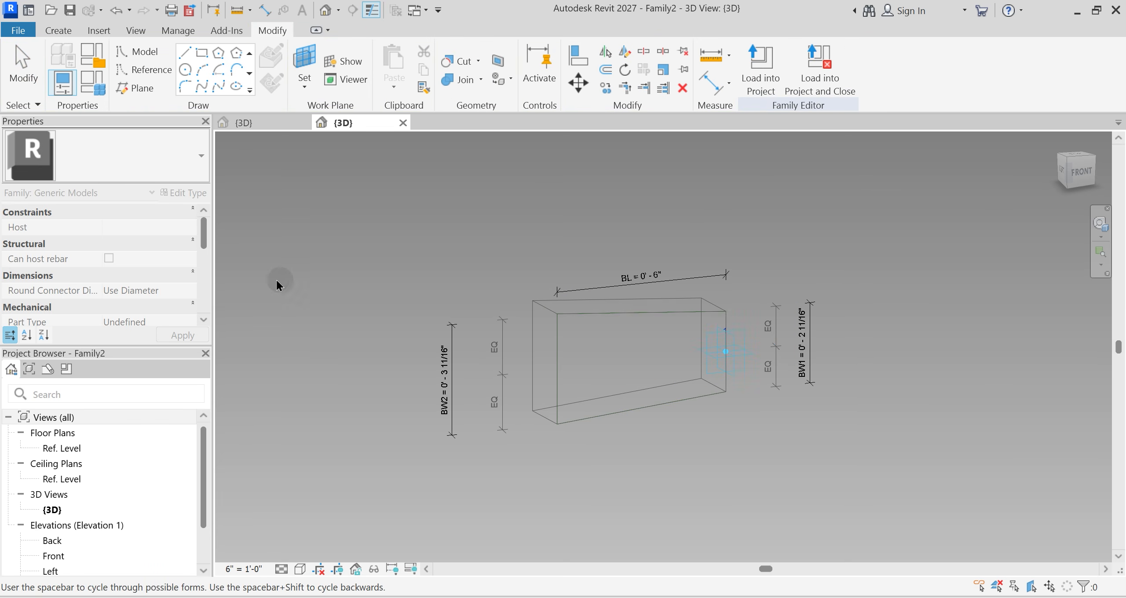
pyautogui.click(591, 366)
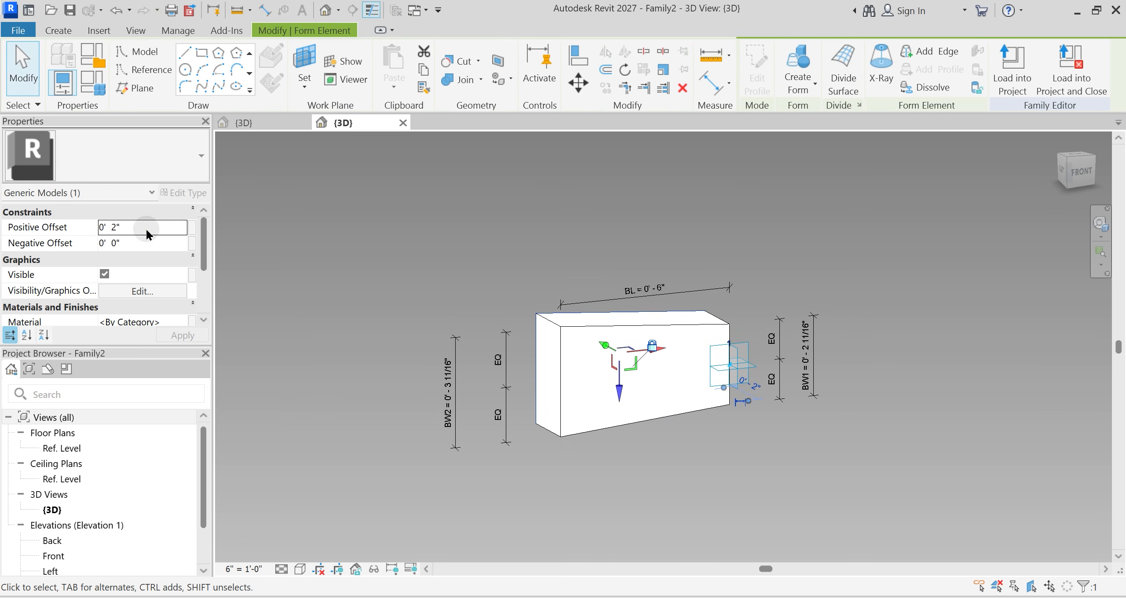
# Step: Set the brick form's positive offset to 3/4" and associate it with a new instance family parameter named BTHCK
pyautogui.click(147, 228)
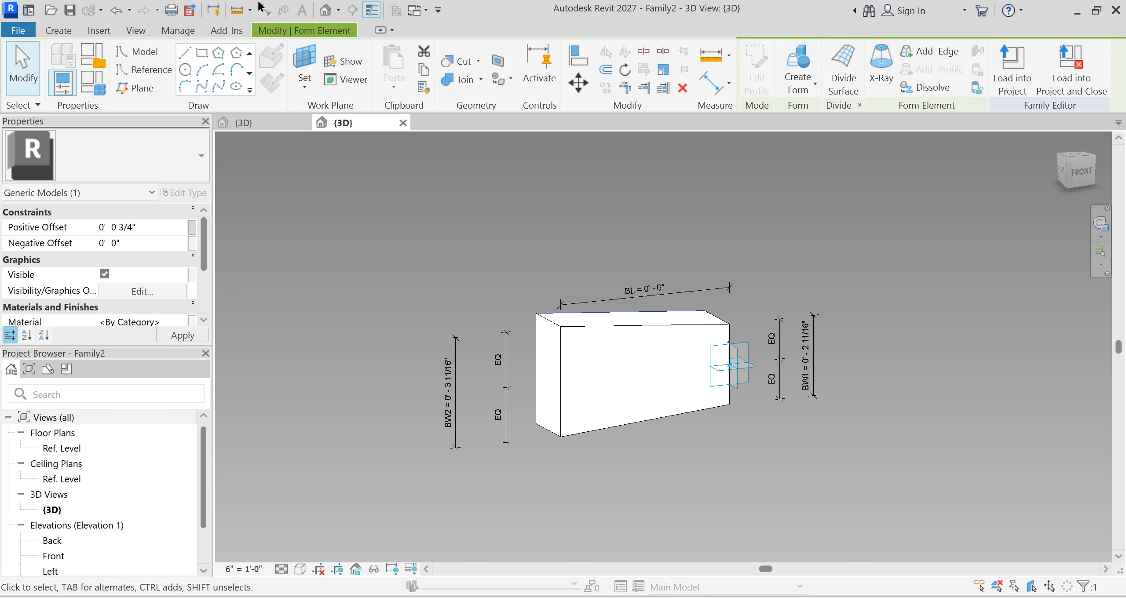
pyautogui.click(193, 228)
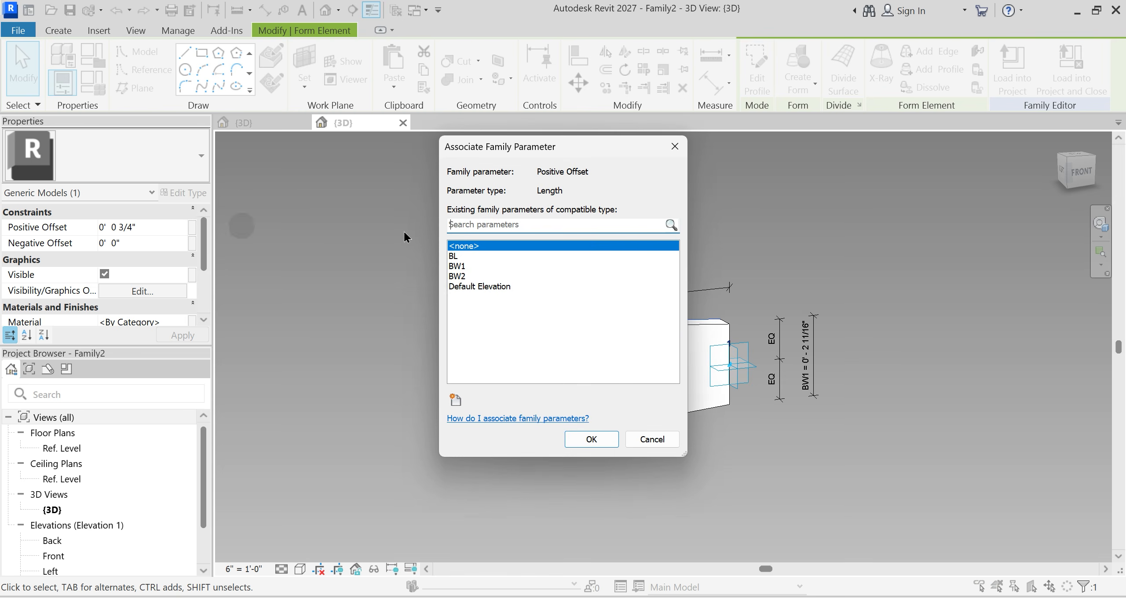
pyautogui.click(456, 398)
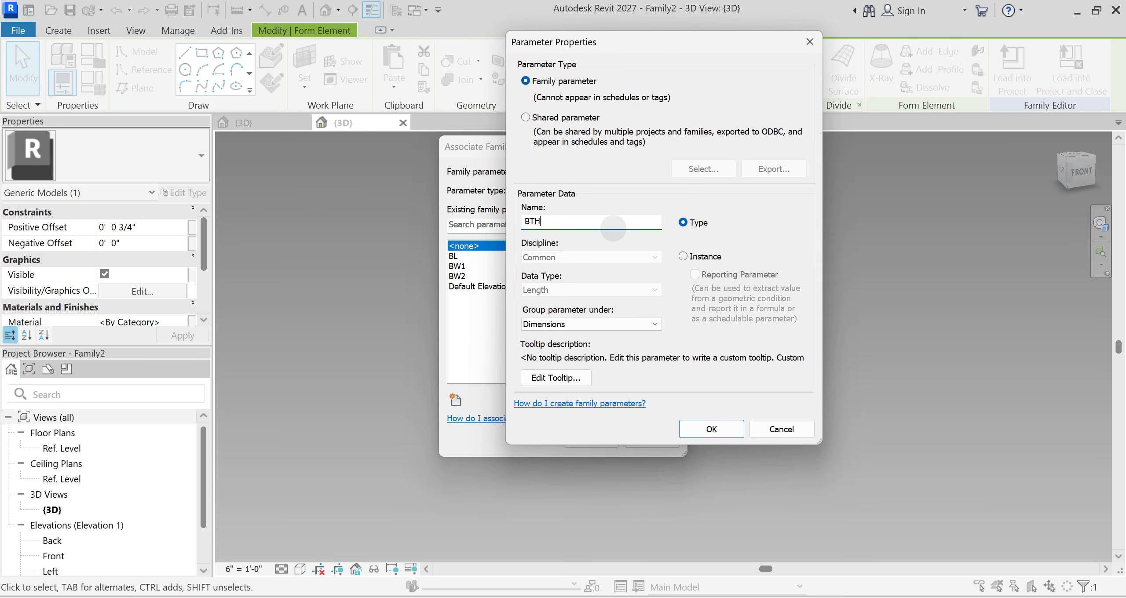
pyautogui.click(684, 257)
pyautogui.click(704, 429)
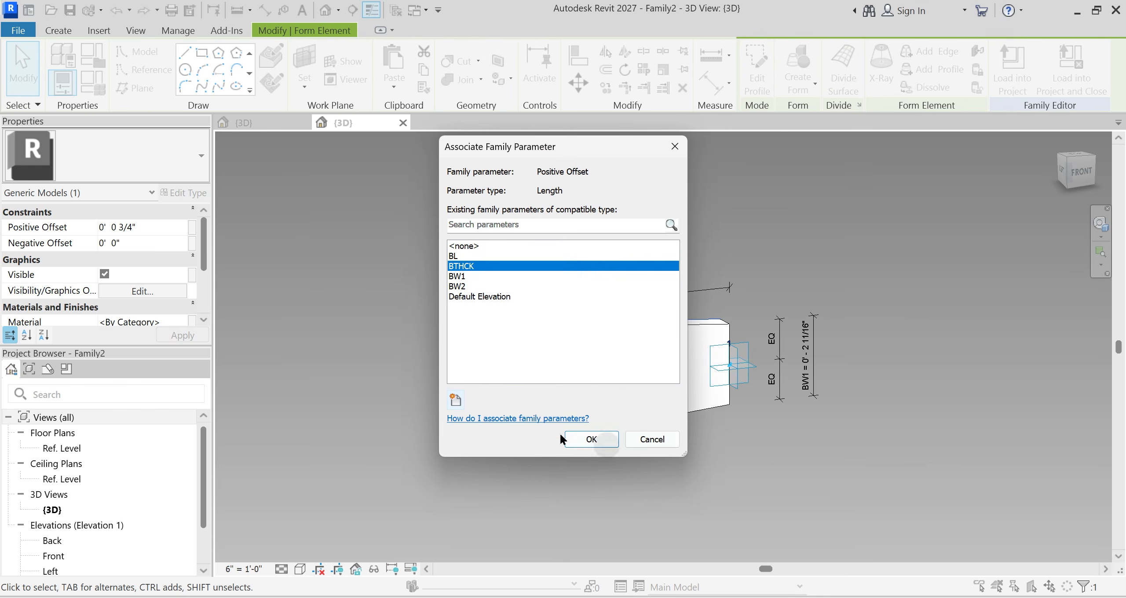
pyautogui.click(593, 440)
# Step: Associate the brick form's material with a new instance family parameter named Brick Material
pyautogui.click(627, 333)
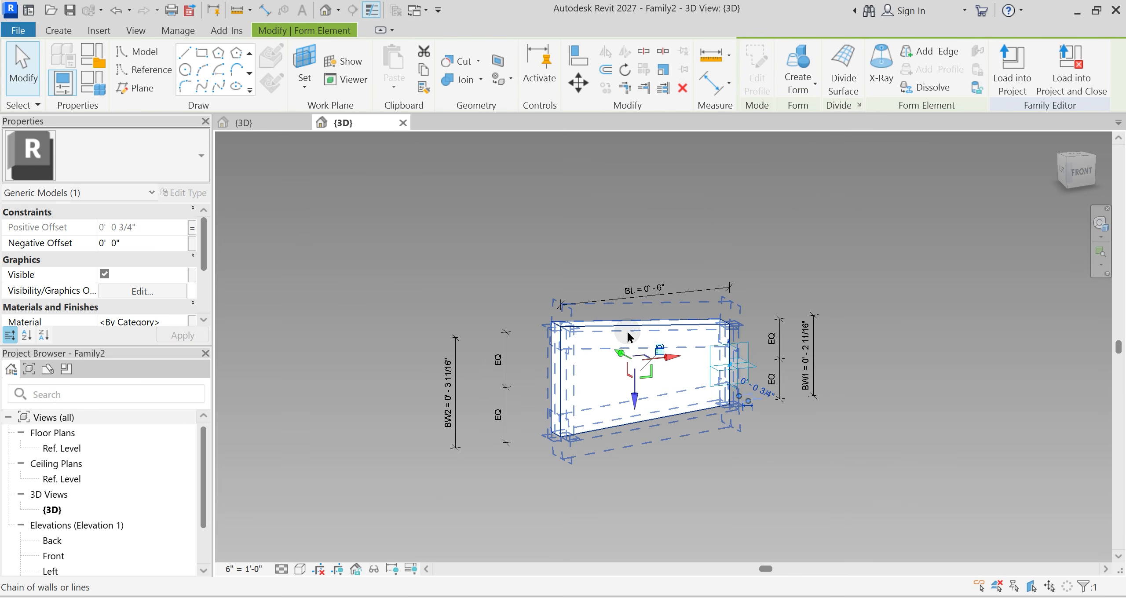
pyautogui.click(627, 331)
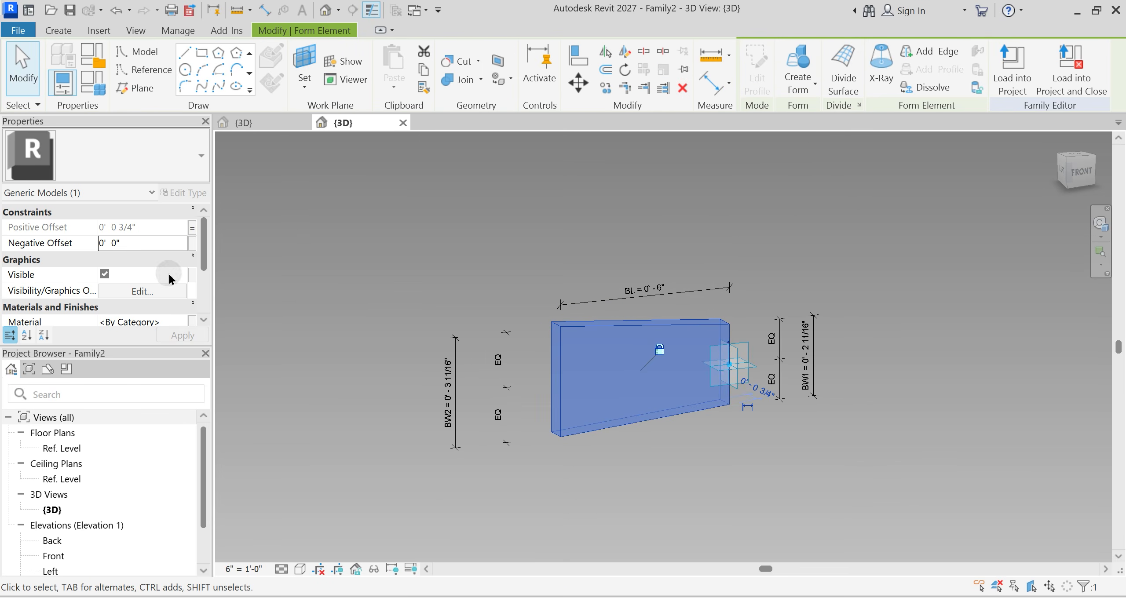
pyautogui.scroll(-3, 170, 277)
pyautogui.click(192, 260)
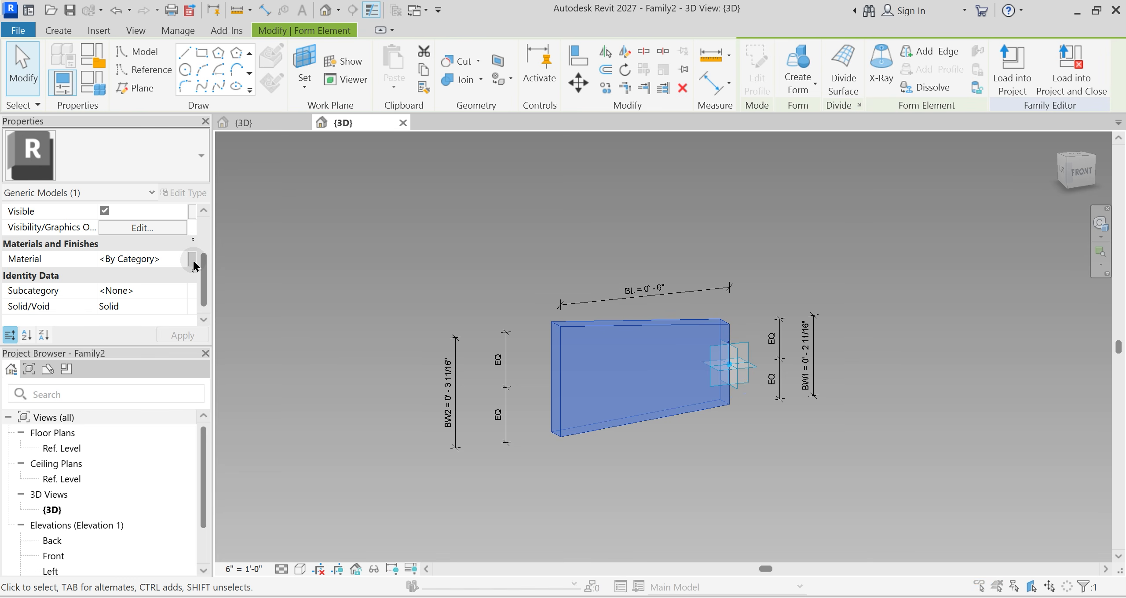
pyautogui.click(457, 399)
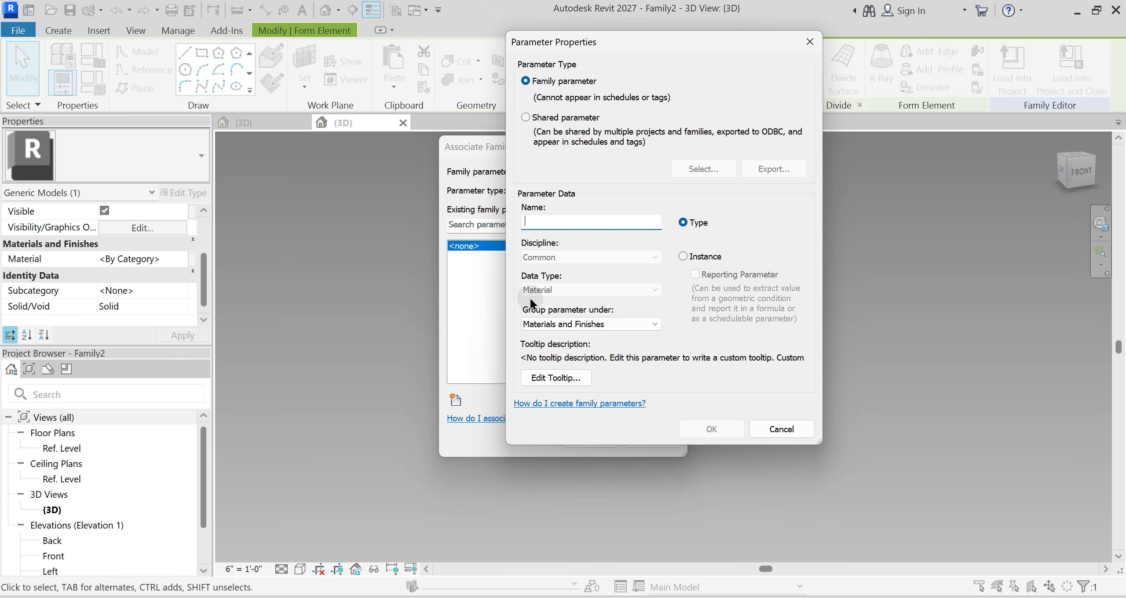
pyautogui.write('Brick Material')
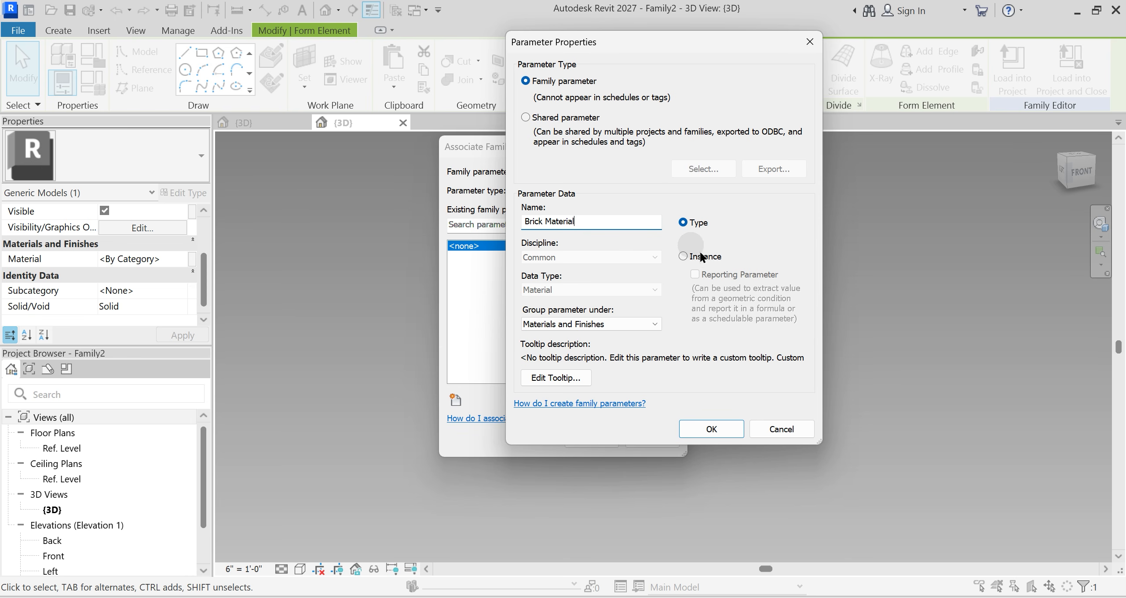
pyautogui.click(682, 256)
pyautogui.click(718, 430)
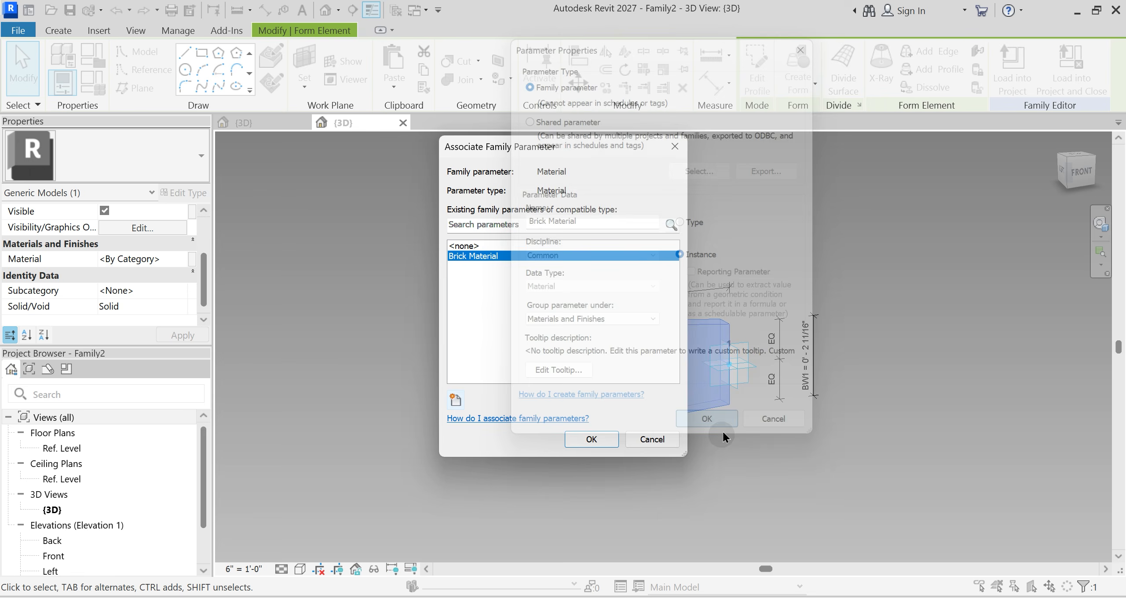
pyautogui.click(597, 444)
pyautogui.click(598, 443)
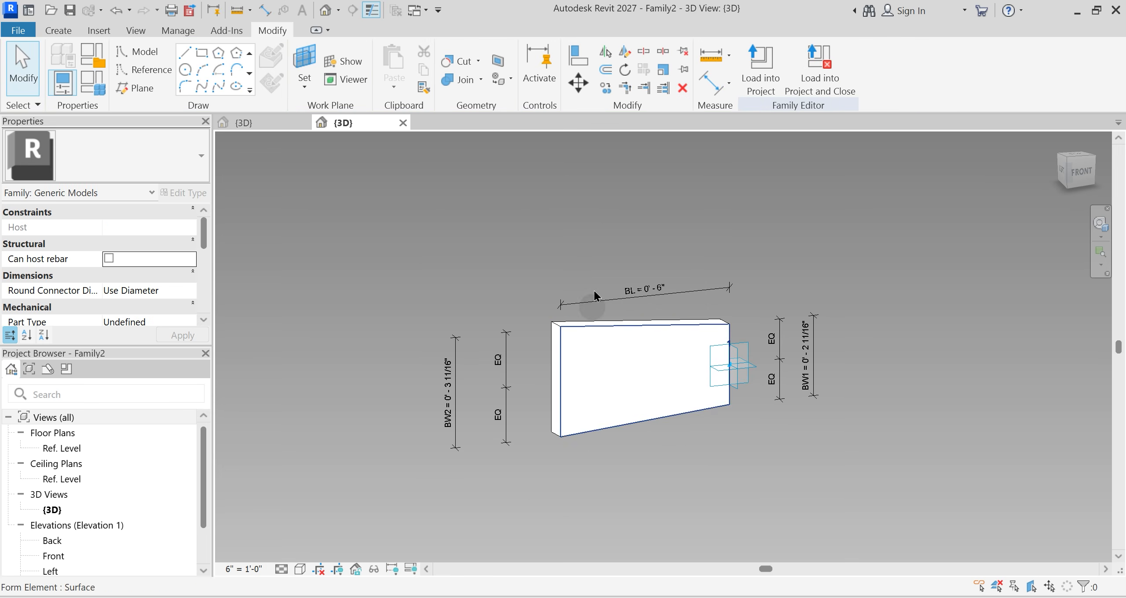
# Step: Load Family2 into Family1, overwriting the existing version and its parameter values, and close Family2 without saving
pyautogui.scroll(-2, 594, 290)
pyautogui.keyDown('shift'); pyautogui.moveTo(583, 363); pyautogui.dragTo(591, 379, button='middle'); pyautogui.keyUp('shift')
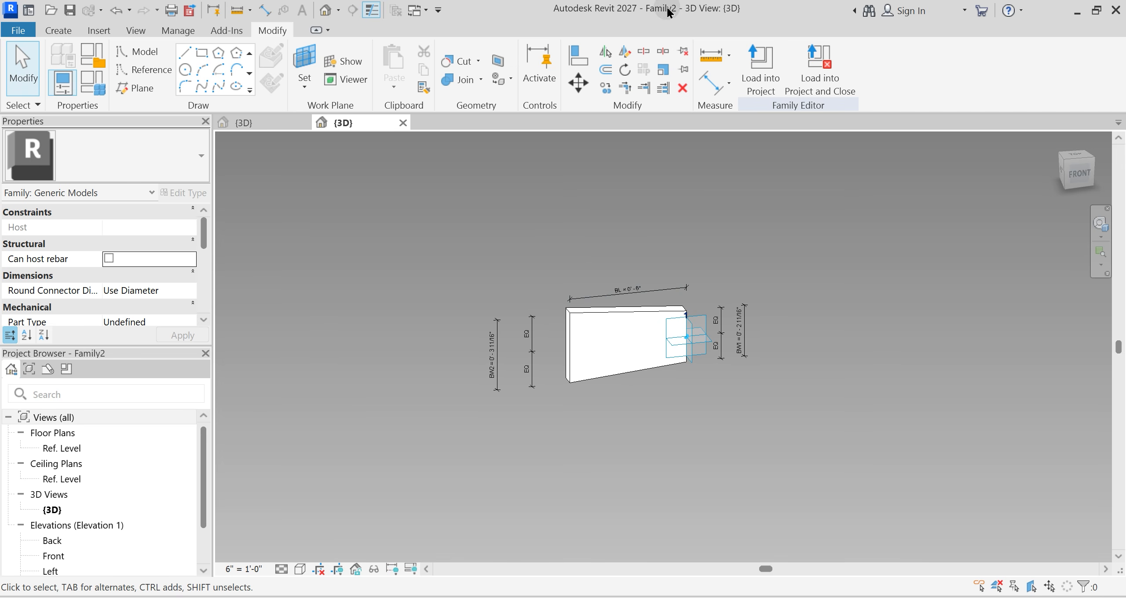
pyautogui.click(753, 86)
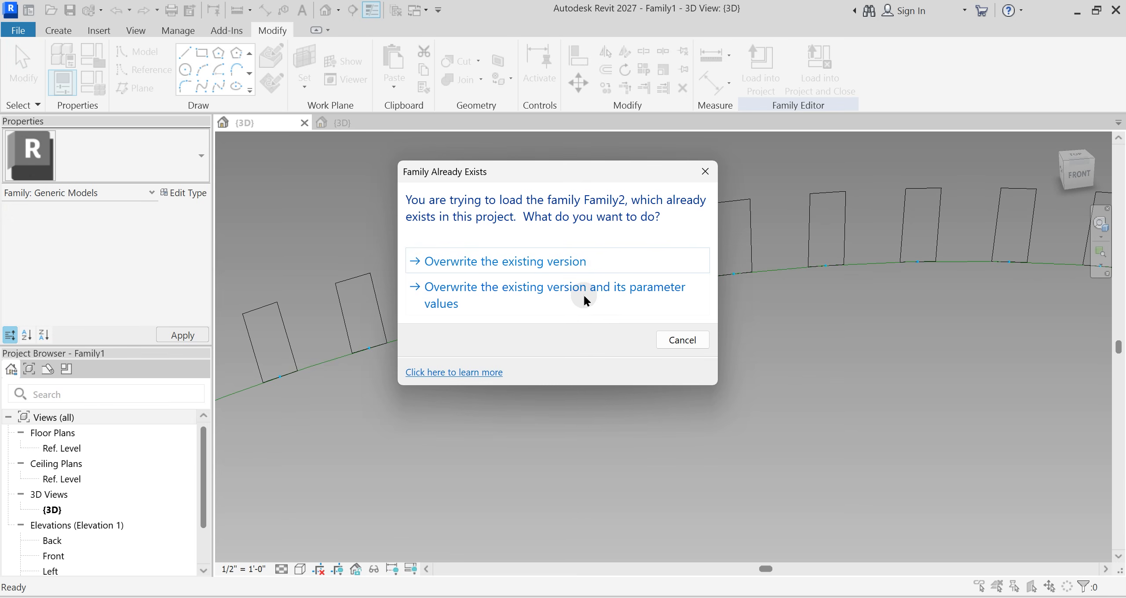
pyautogui.click(583, 294)
pyautogui.scroll(-5, 631, 359)
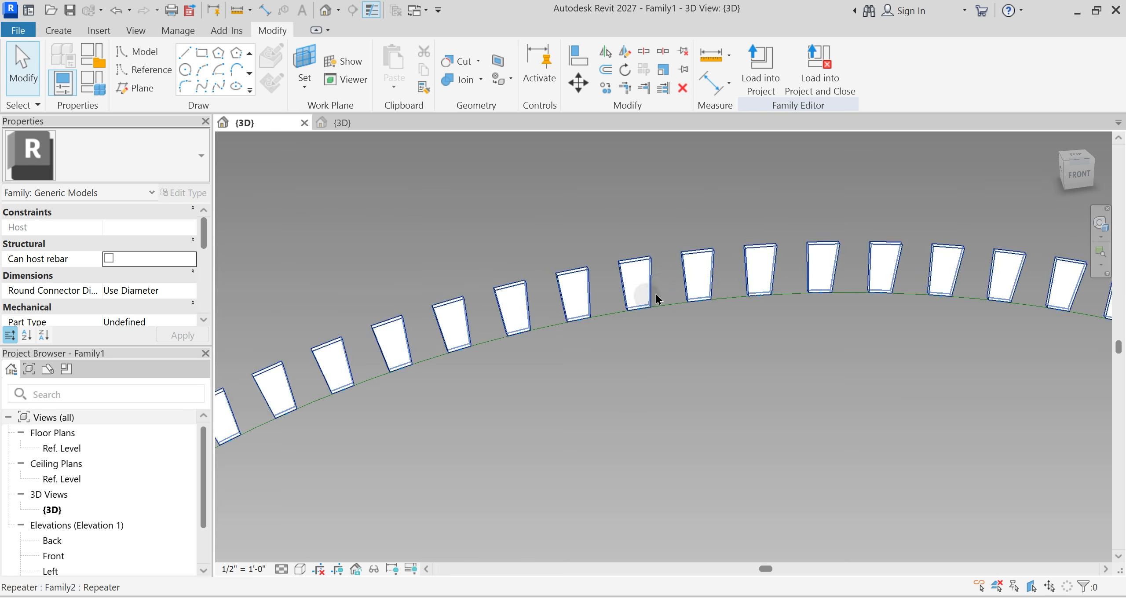
pyautogui.keyDown('shift'); pyautogui.moveTo(747, 248); pyautogui.dragTo(603, 354, button='middle'); pyautogui.keyUp('shift')
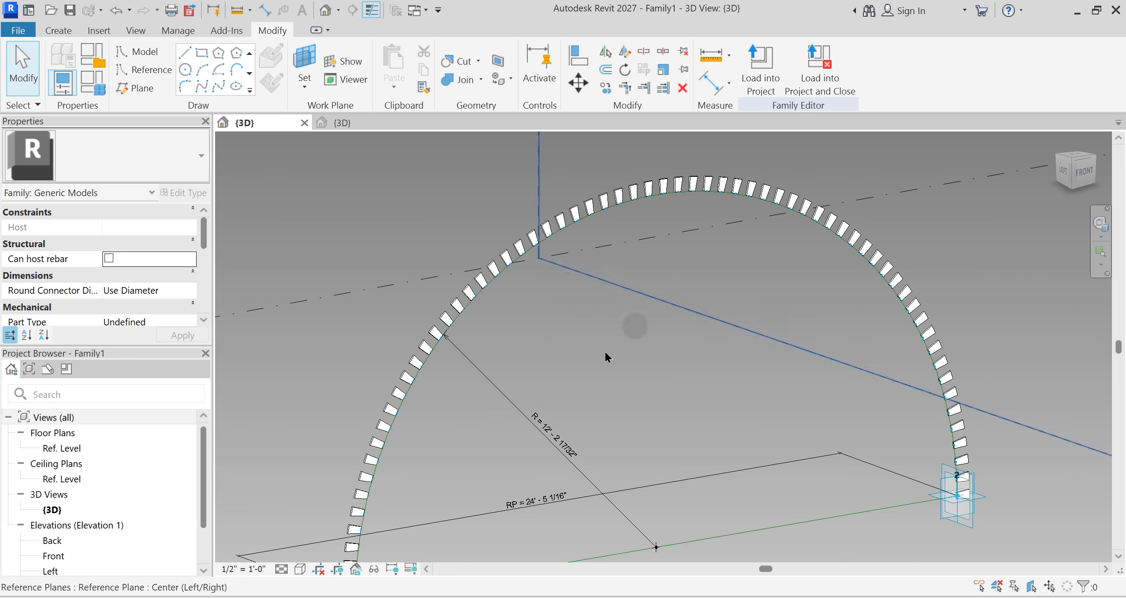
pyautogui.click(401, 120)
pyautogui.click(607, 308)
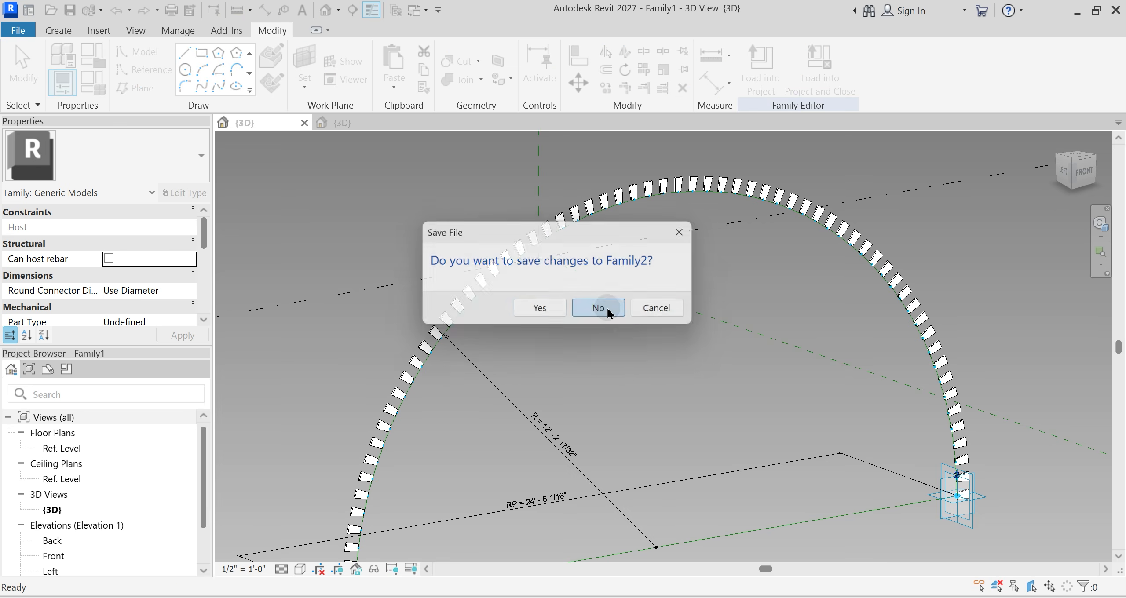
# Step: Rename the loaded Generic Models family Family2 as Single Brick and copy the new name
pyautogui.scroll(-1, 92, 472)
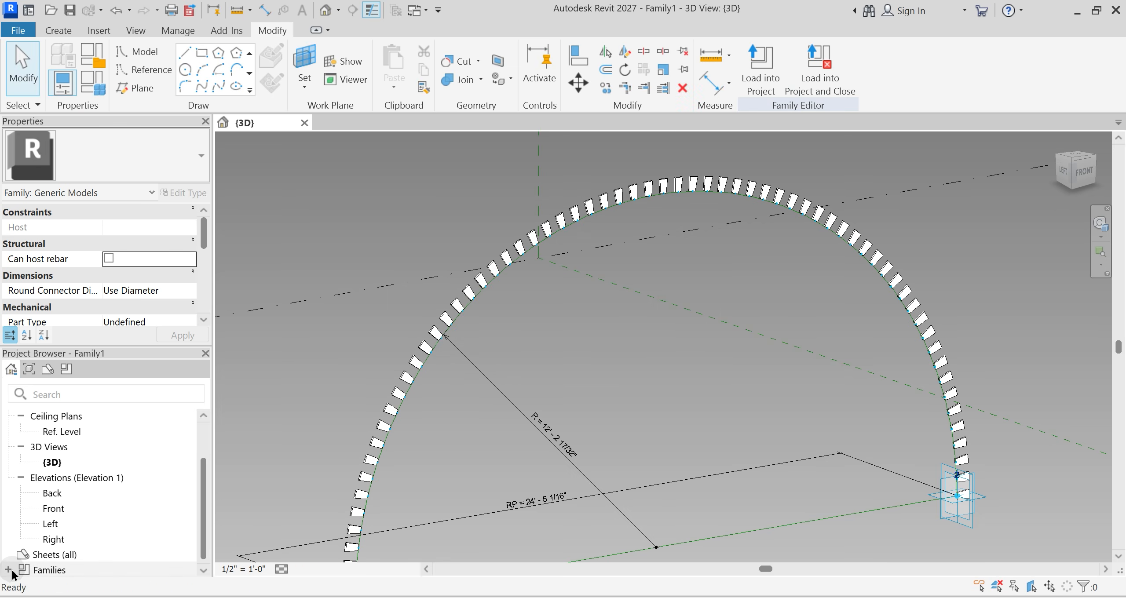
pyautogui.doubleClick(21, 570)
pyautogui.scroll(-1, 39, 550)
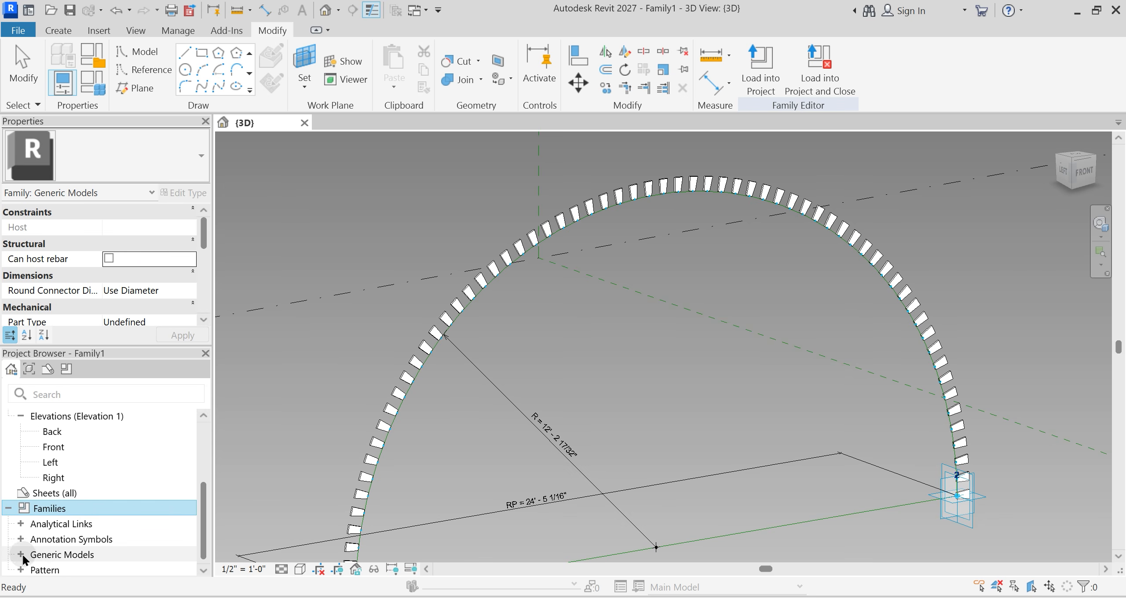
pyautogui.doubleClick(84, 539)
pyautogui.doubleClick(57, 555)
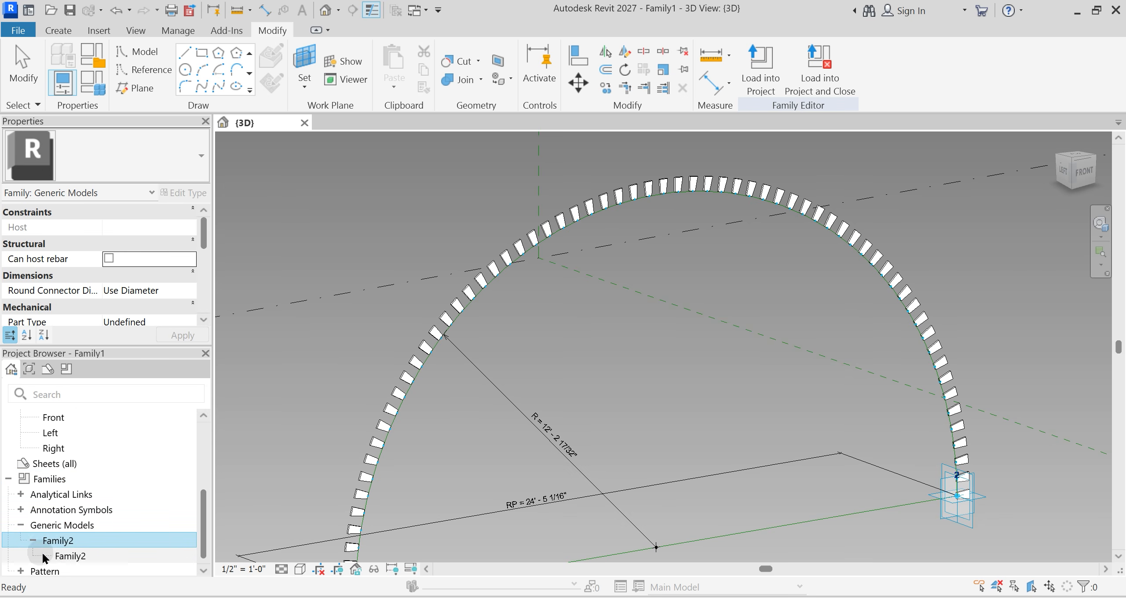
pyautogui.click(66, 542)
pyautogui.write('Single Brick')
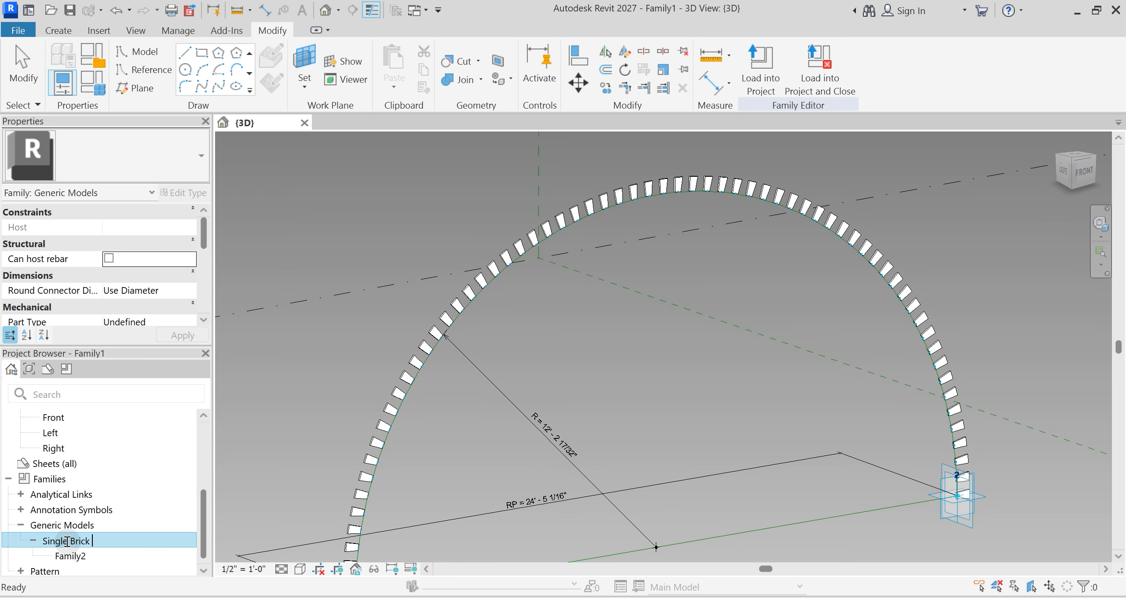
pyautogui.hotkey('ctrl', 'a')
pyautogui.hotkey('ctrl', 'c')
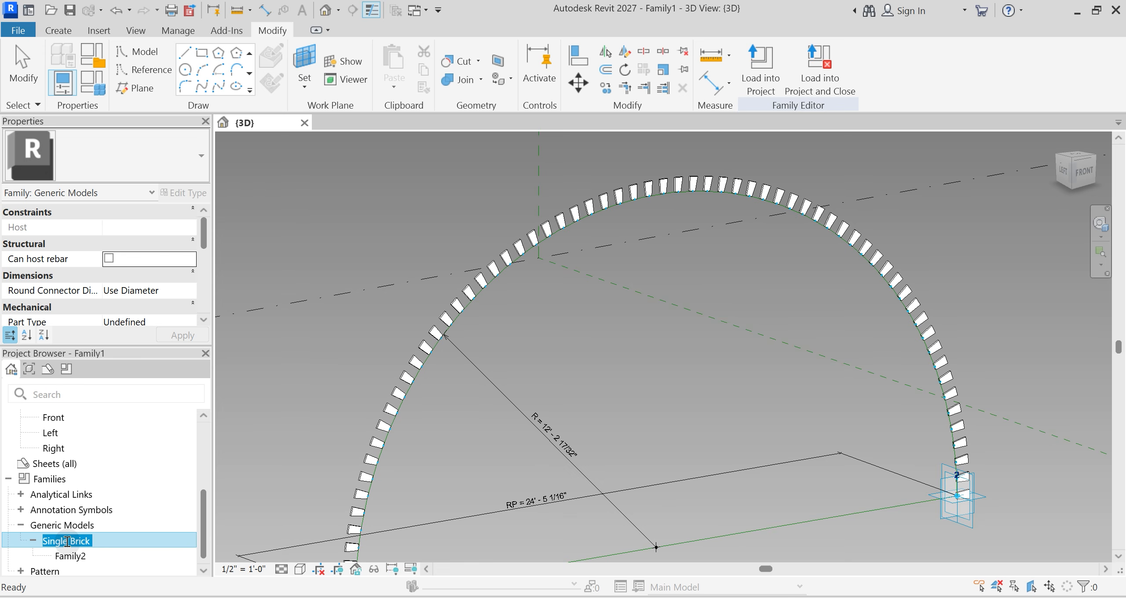
# Step: Rename the Family2 type under the Single Brick family as Single Brick
pyautogui.click(71, 557)
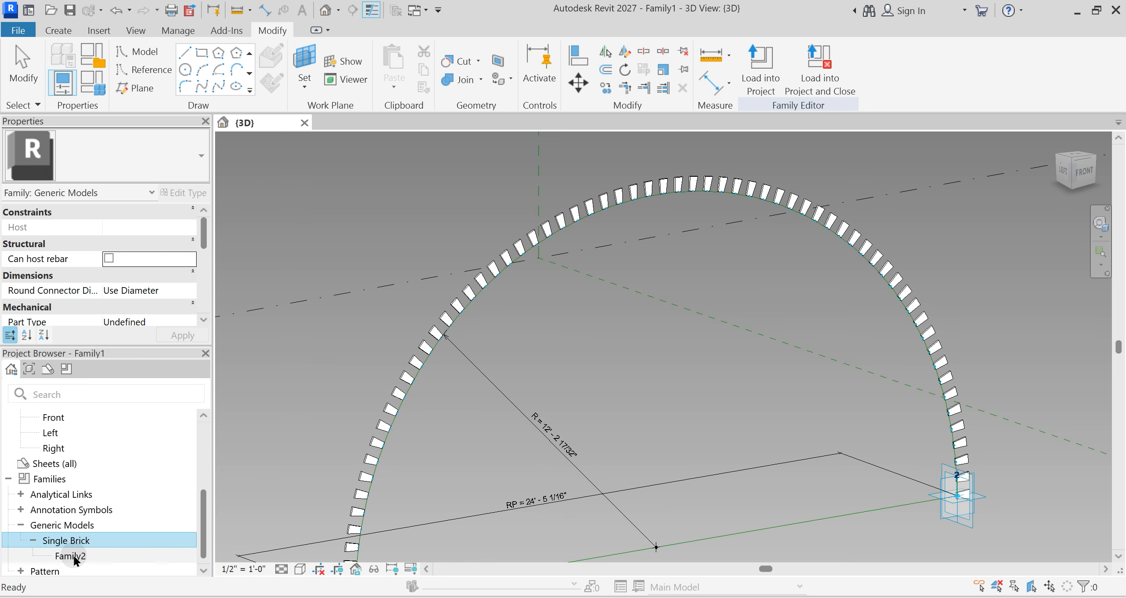
pyautogui.rightClick(71, 557)
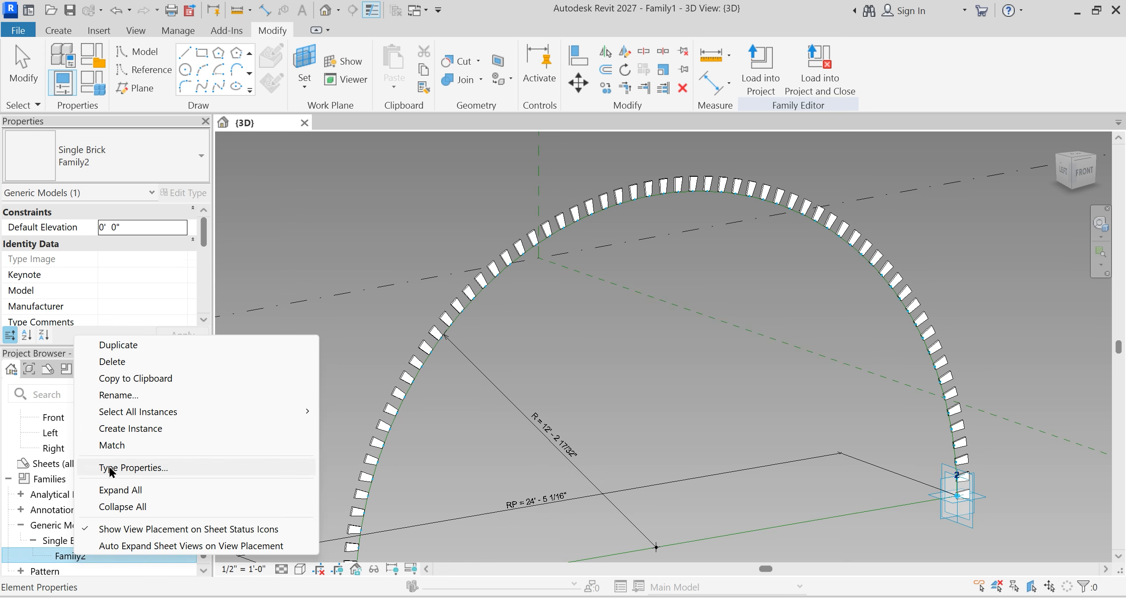
pyautogui.click(122, 396)
pyautogui.hotkey('ctrl', 'v')
pyautogui.click(291, 344)
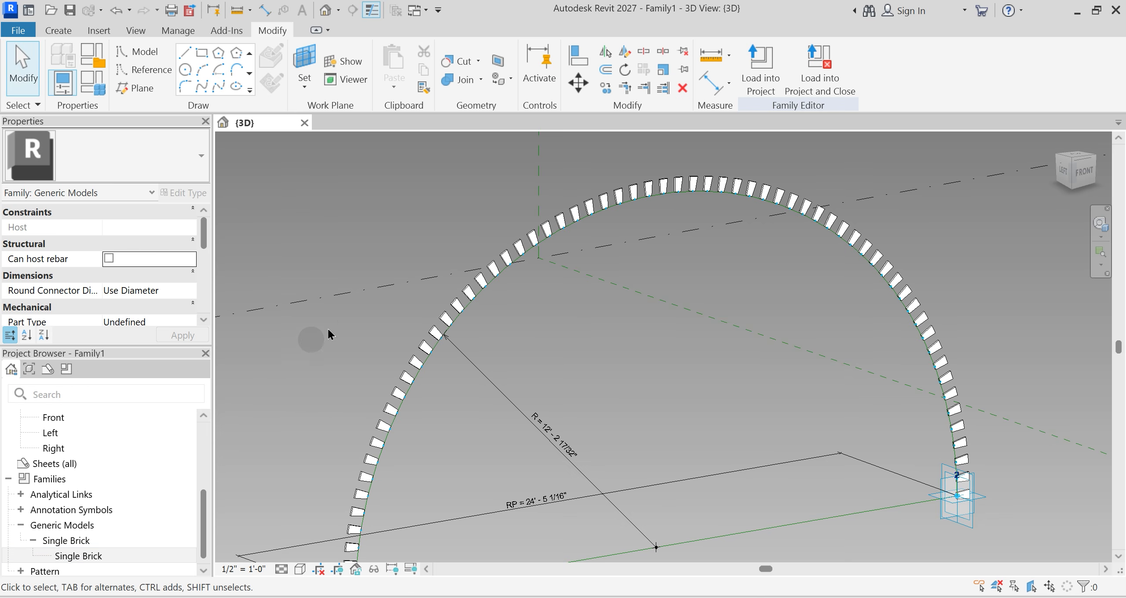
# Step: Associate one repeated brick's Brick Material property with a new instance family parameter of the arch family, also named Brick Material
pyautogui.press('Tab')
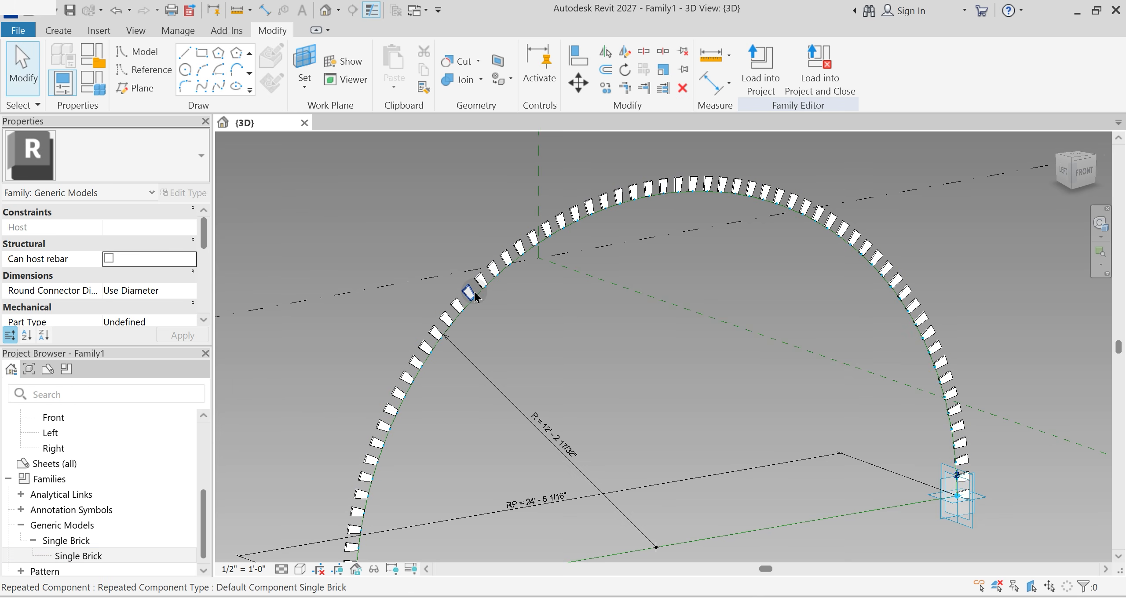
pyautogui.click(473, 294)
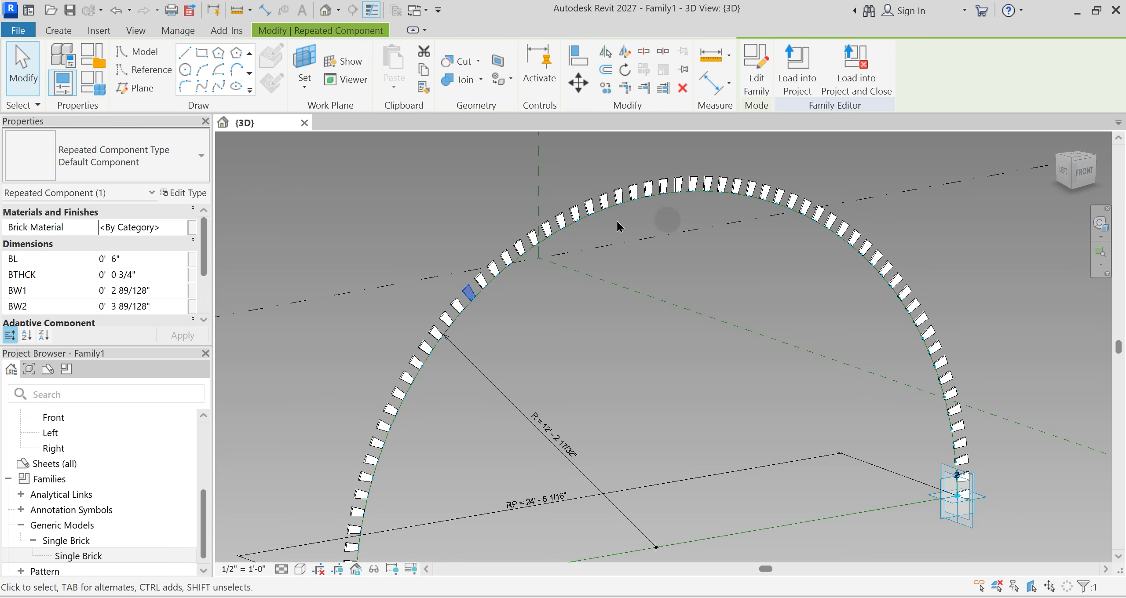
pyautogui.click(192, 227)
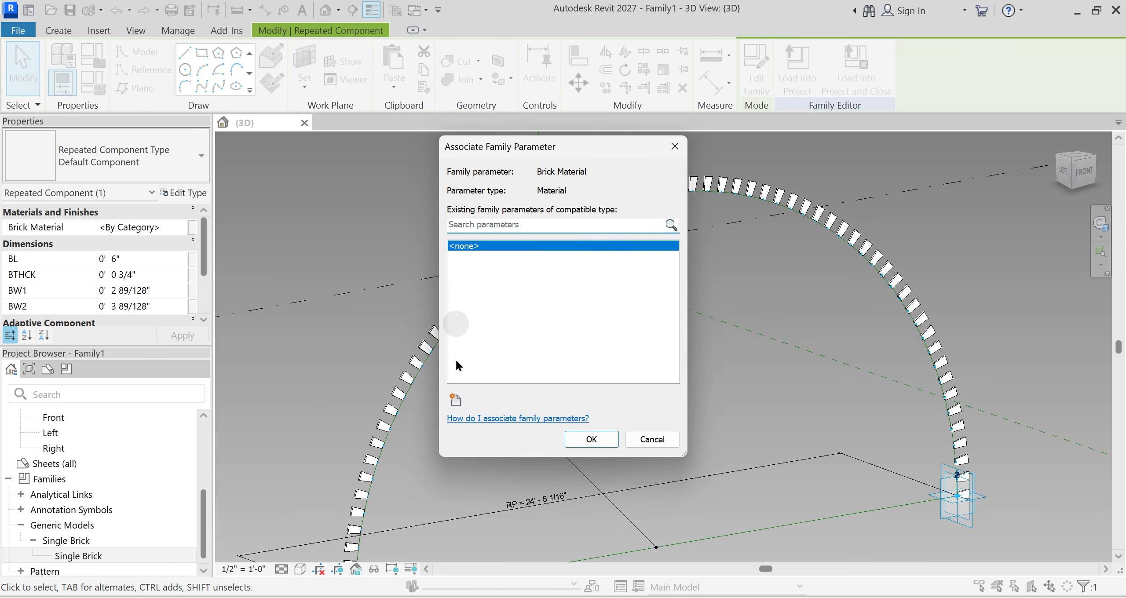
pyautogui.click(456, 401)
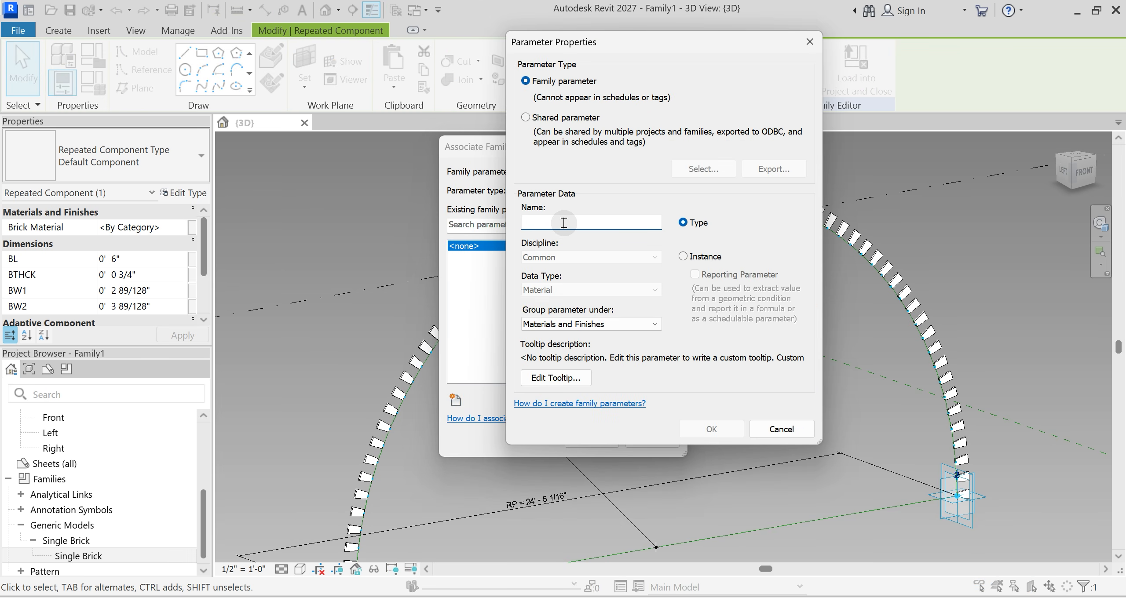
pyautogui.write('Brick Material')
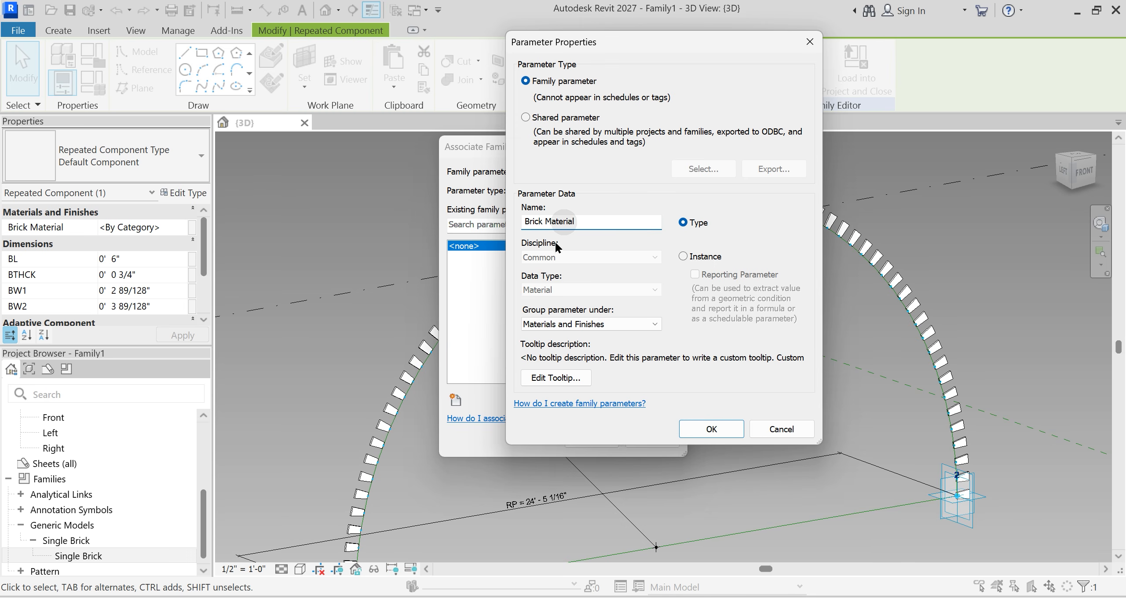
pyautogui.click(683, 257)
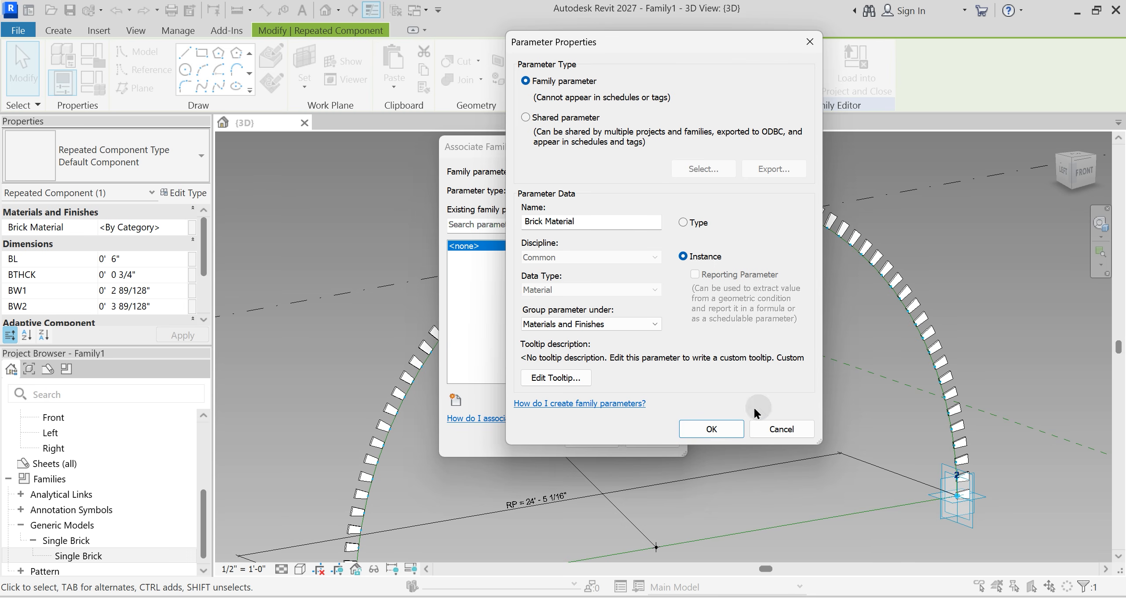
pyautogui.click(712, 429)
pyautogui.click(582, 441)
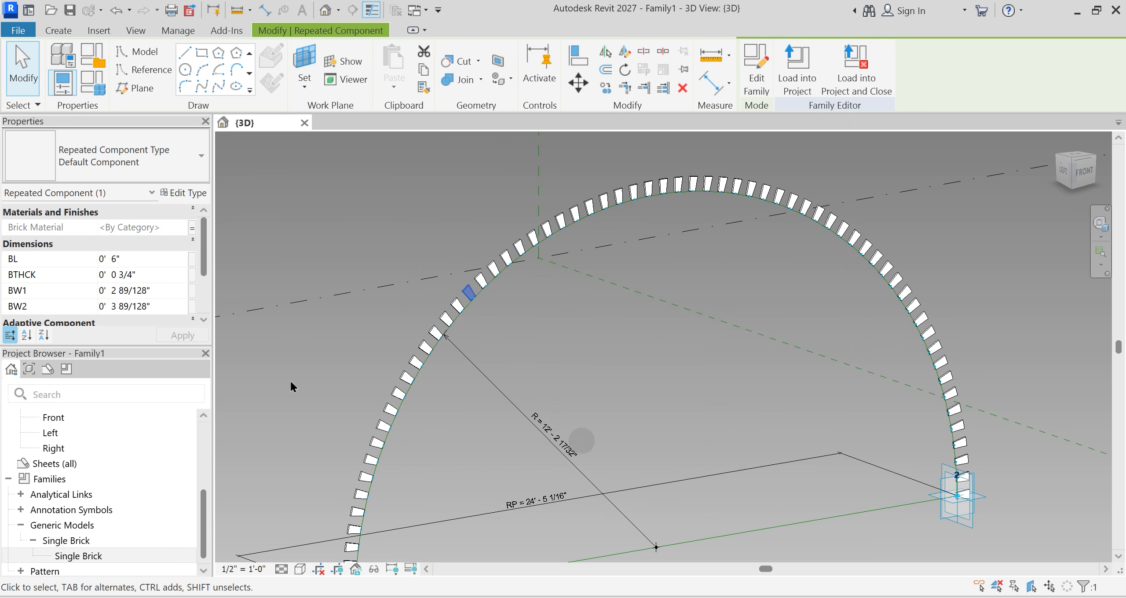
# Step: Associate the selected repeated brick's BL property with a new instance family parameter named BL
pyautogui.click(192, 260)
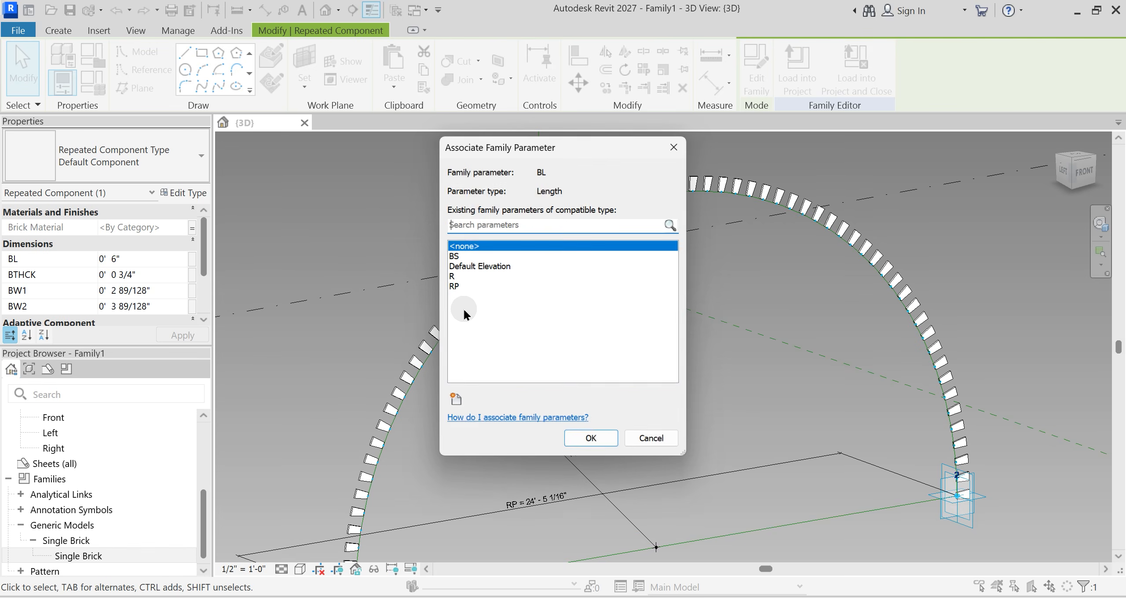
pyautogui.click(456, 398)
pyautogui.write('B')
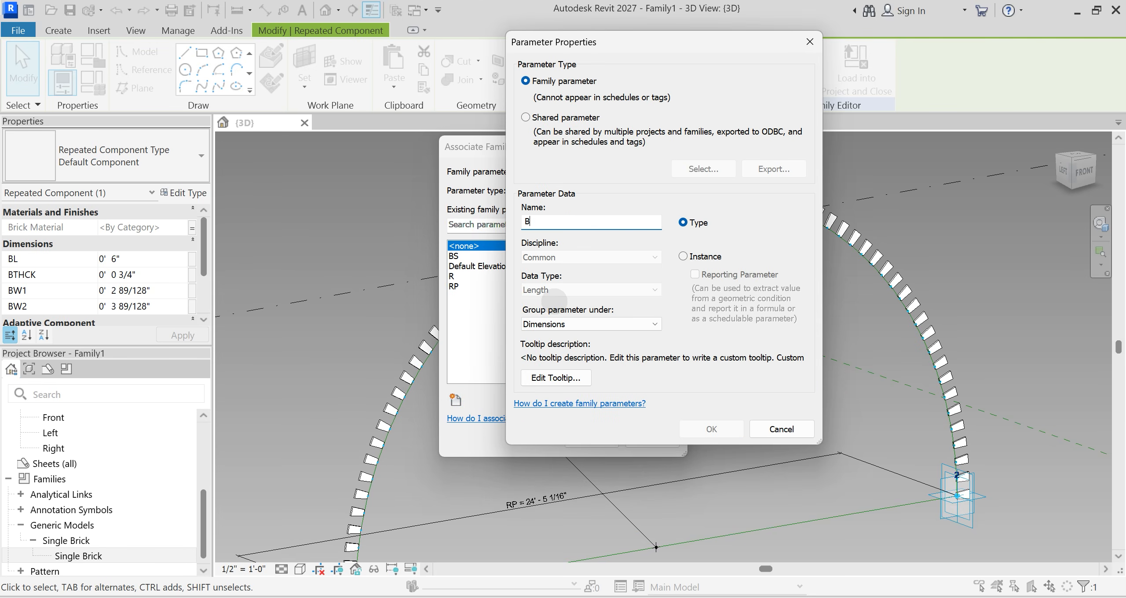
pyautogui.write('L')
pyautogui.click(683, 256)
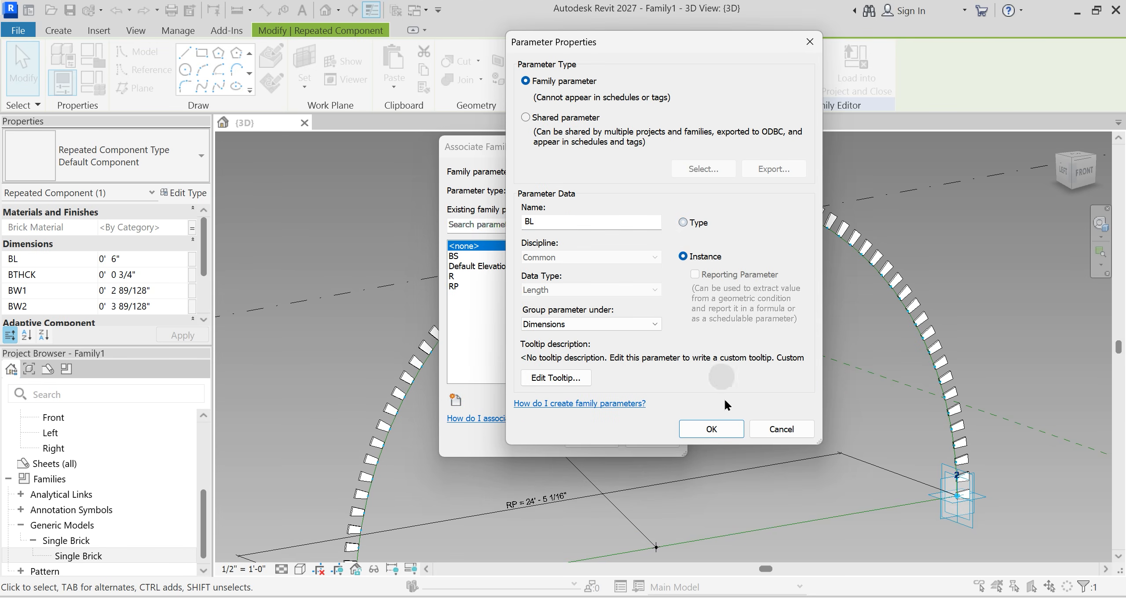
pyautogui.click(712, 429)
pyautogui.click(600, 438)
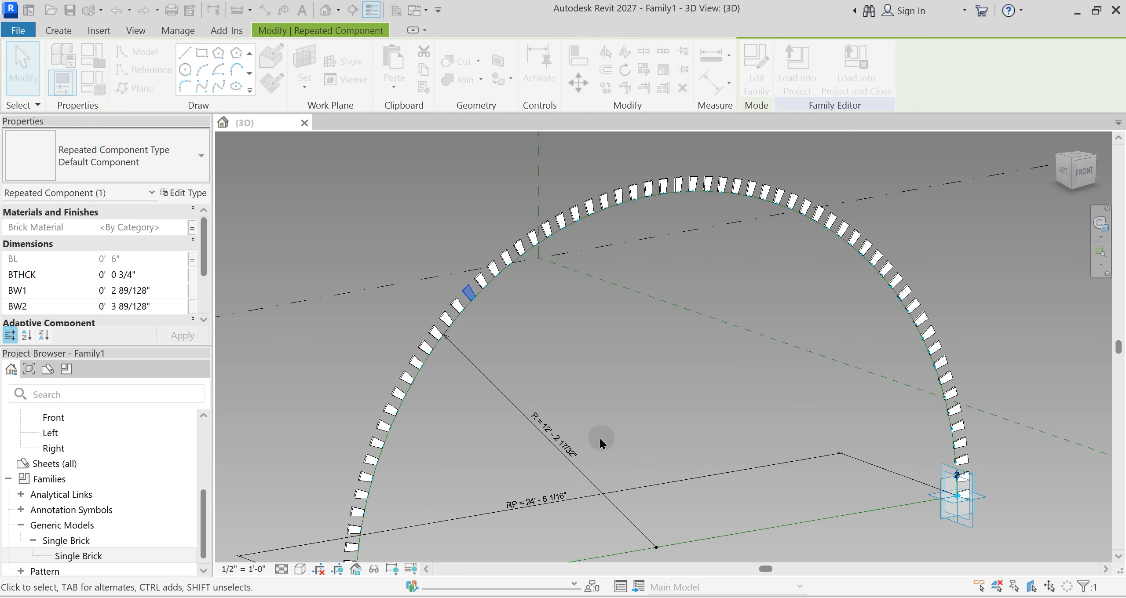
# Step: Associate the repeated brick's BTHCK property with a new instance family parameter named BTHCK
pyautogui.click(192, 275)
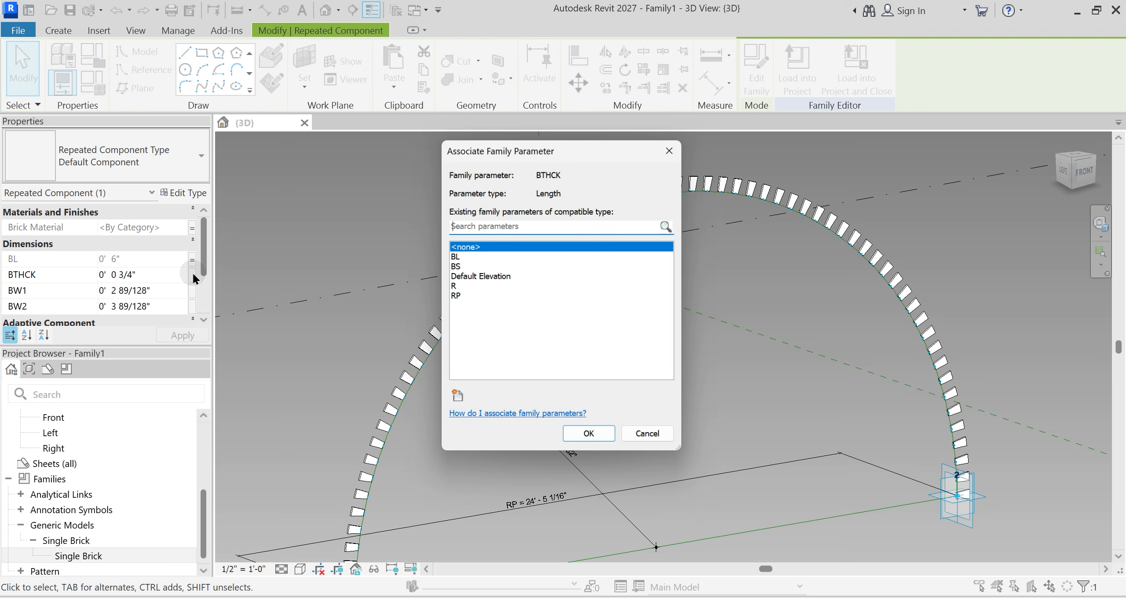
pyautogui.click(463, 402)
pyautogui.write('BTHCK')
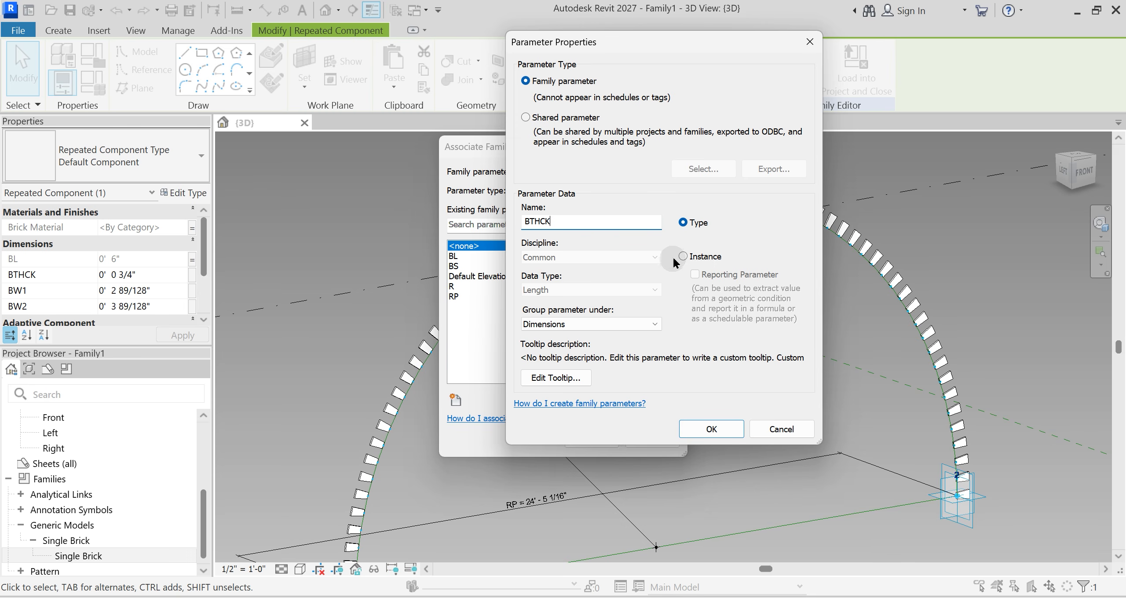
pyautogui.click(682, 257)
pyautogui.click(715, 428)
pyautogui.click(577, 440)
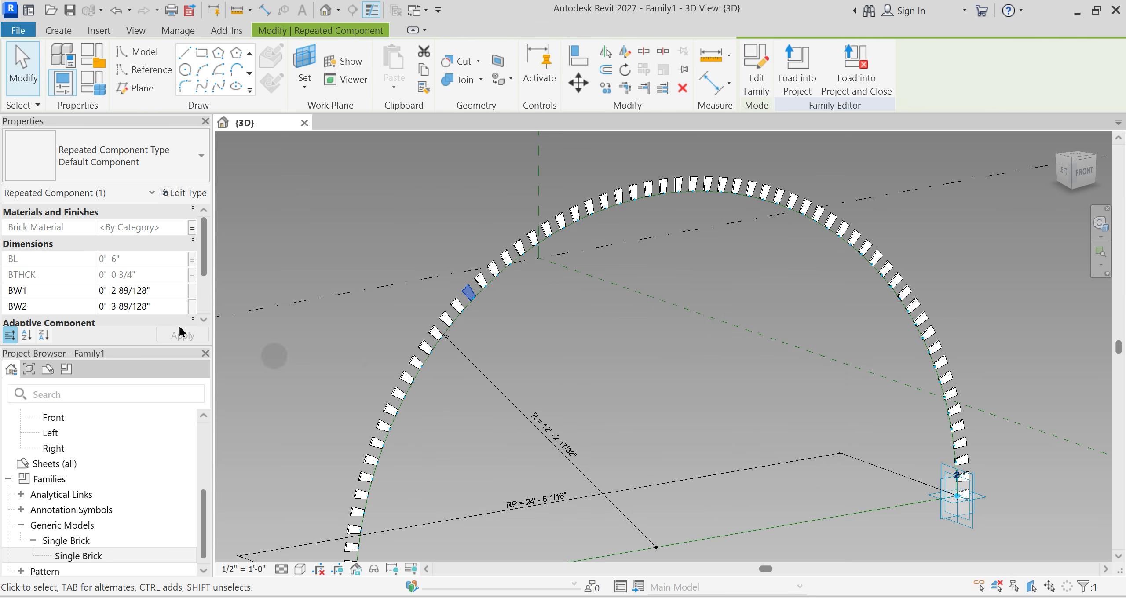
# Step: Associate the repeated brick's BW1 property with a new instance family parameter named BW1
pyautogui.click(192, 290)
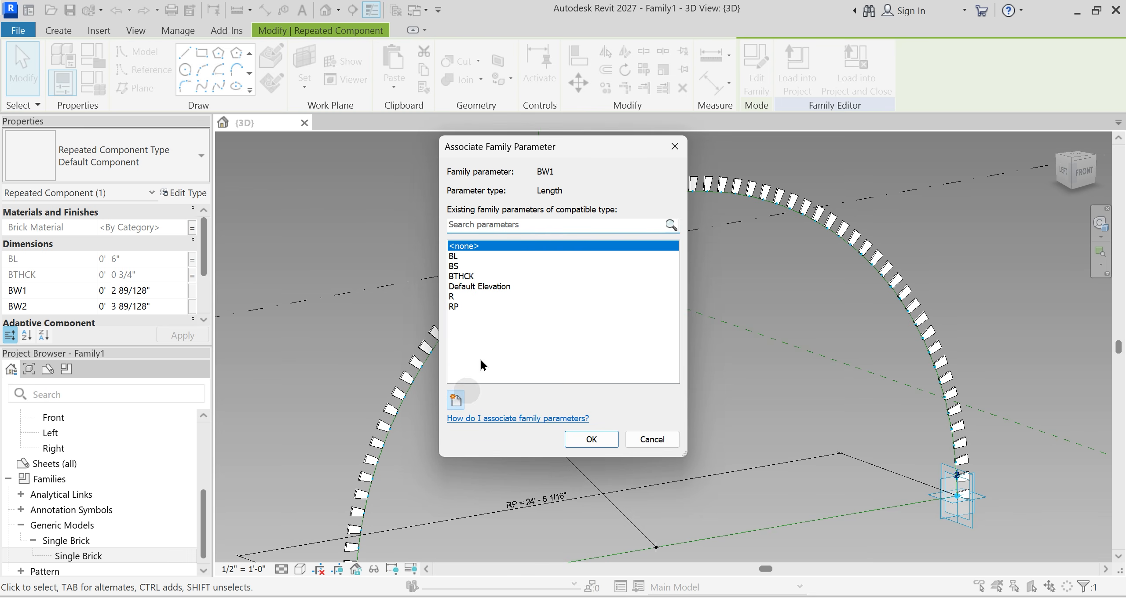
pyautogui.click(456, 400)
pyautogui.write('BW1')
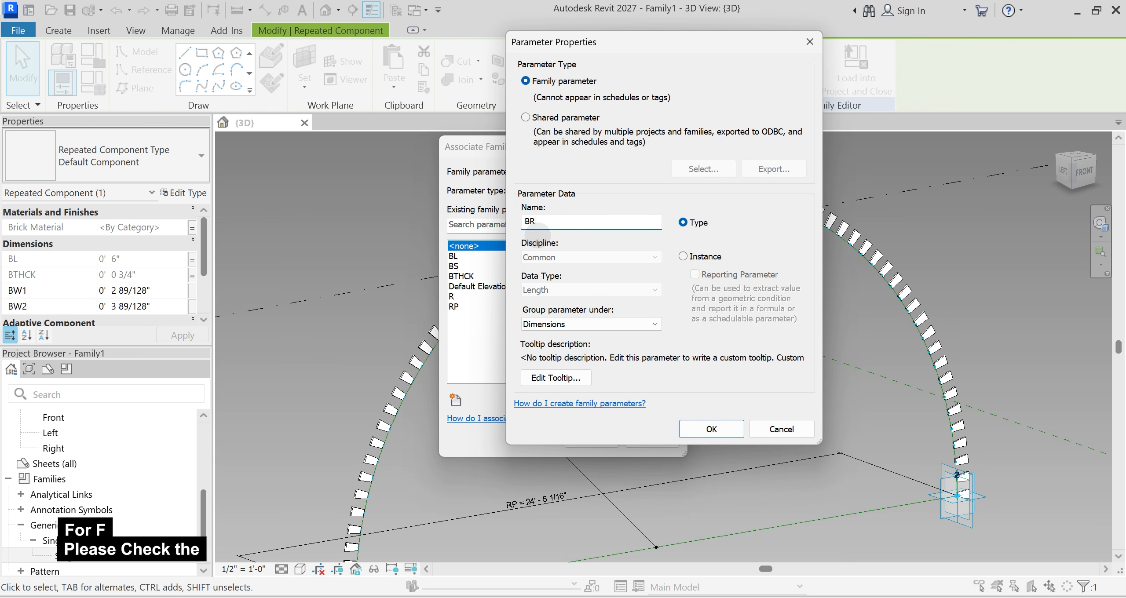
pyautogui.click(684, 256)
pyautogui.click(713, 429)
pyautogui.click(591, 439)
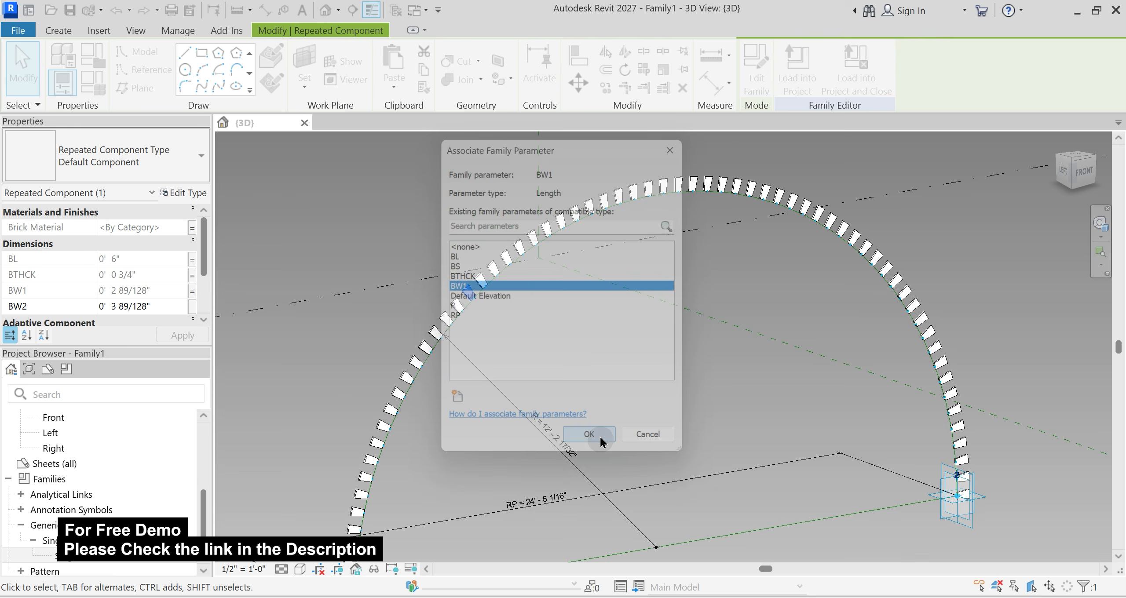
# Step: Associate the repeated brick's BW2 property with a new instance family parameter named BW2 and deselect the brick
pyautogui.scroll(-2, 117, 275)
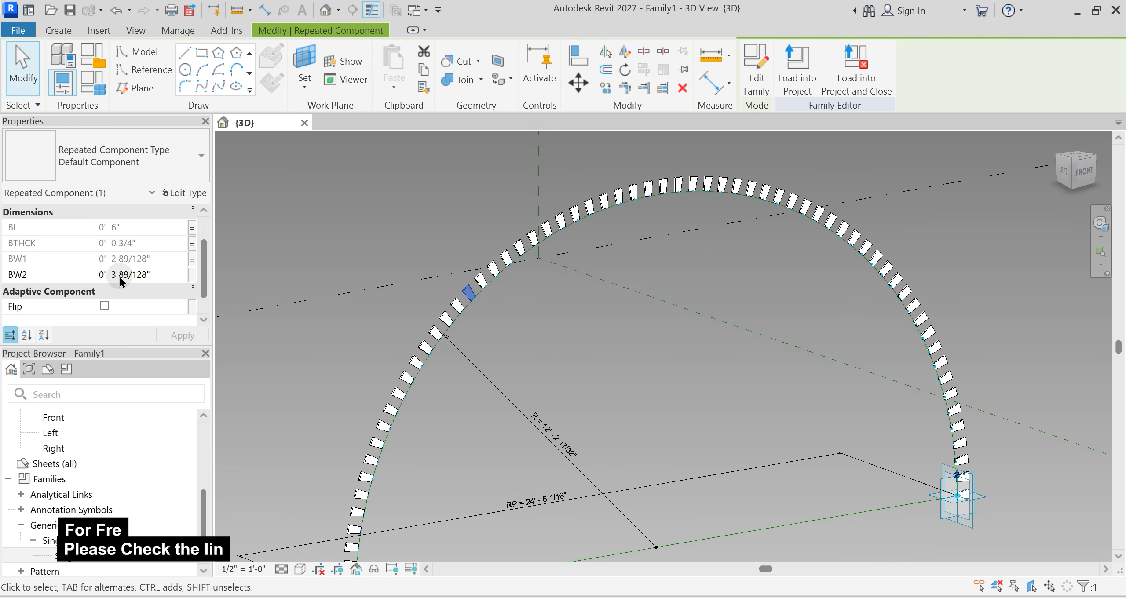
pyautogui.click(192, 276)
pyautogui.click(457, 401)
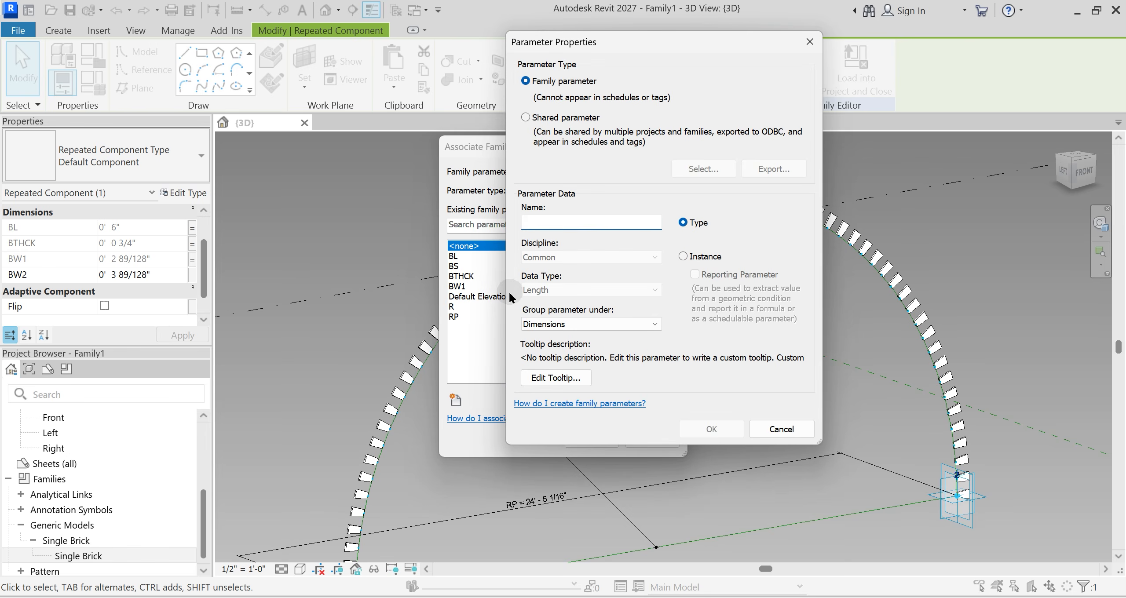
pyautogui.write('BR')
pyautogui.click(677, 259)
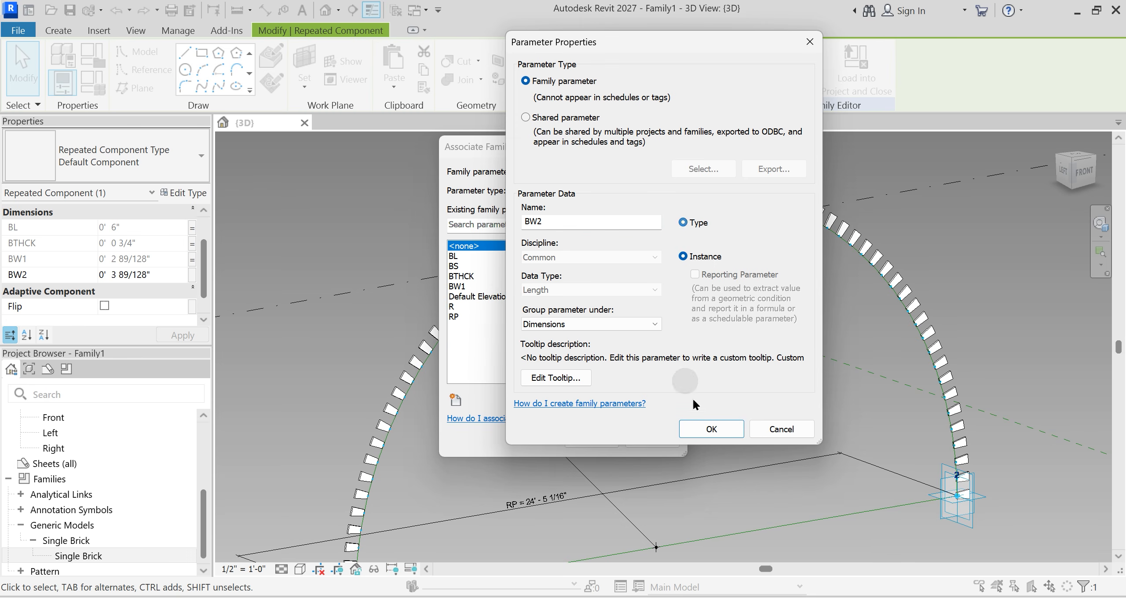
pyautogui.click(709, 429)
pyautogui.click(589, 434)
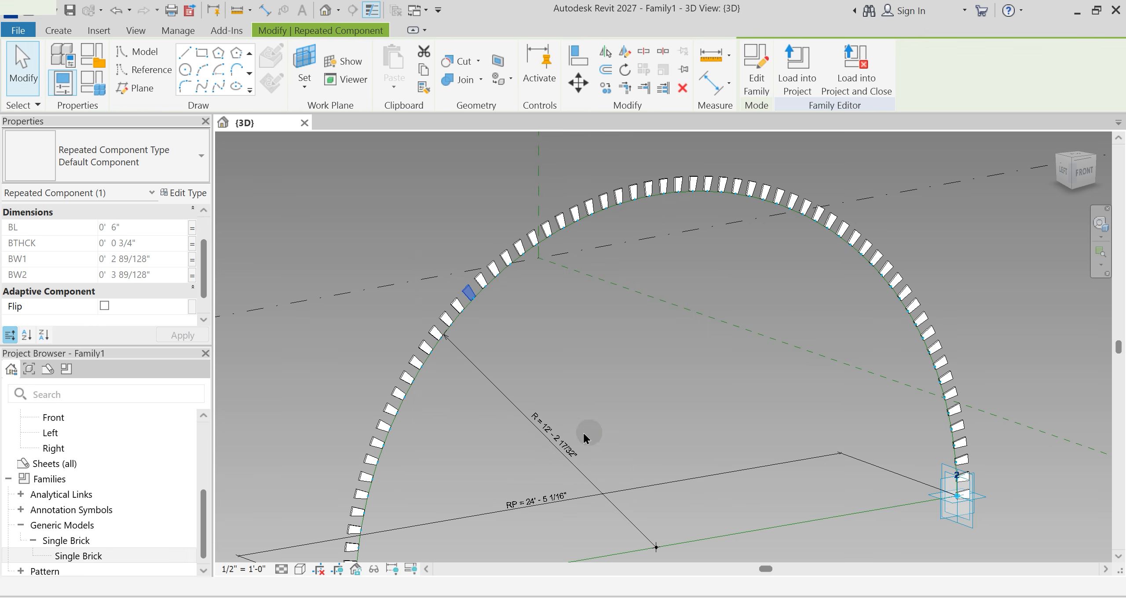
pyautogui.scroll(2, 169, 273)
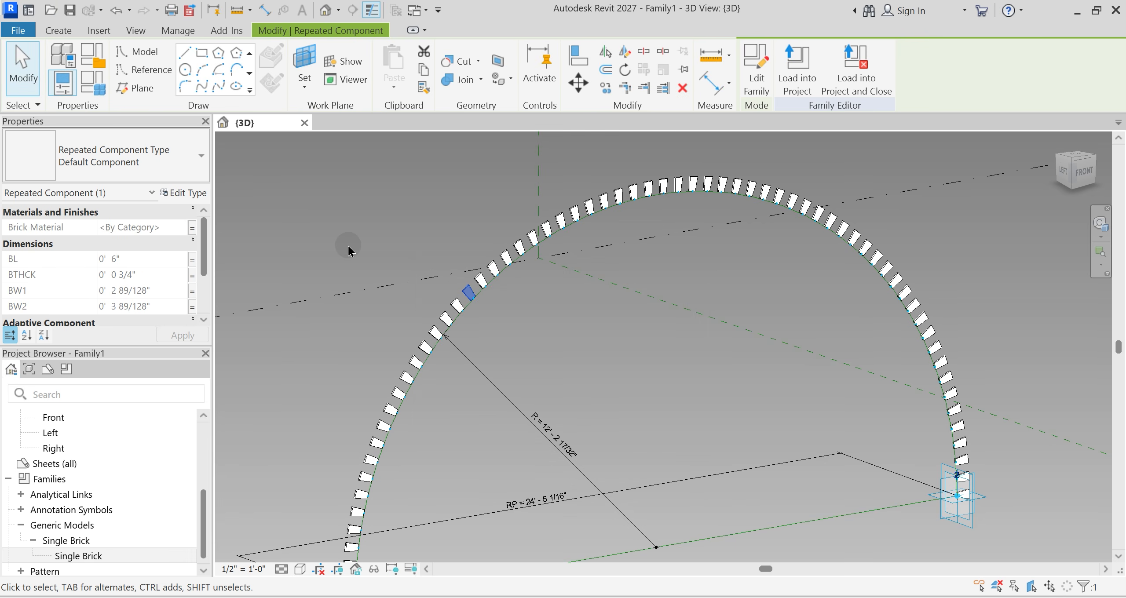
pyautogui.click(566, 329)
# Step: Open the arch family's parameters, set BS to 4", and apply it to test the brick spacing
pyautogui.keyDown('shift'); pyautogui.moveTo(565, 329); pyautogui.dragTo(623, 322, button='middle'); pyautogui.keyUp('shift')
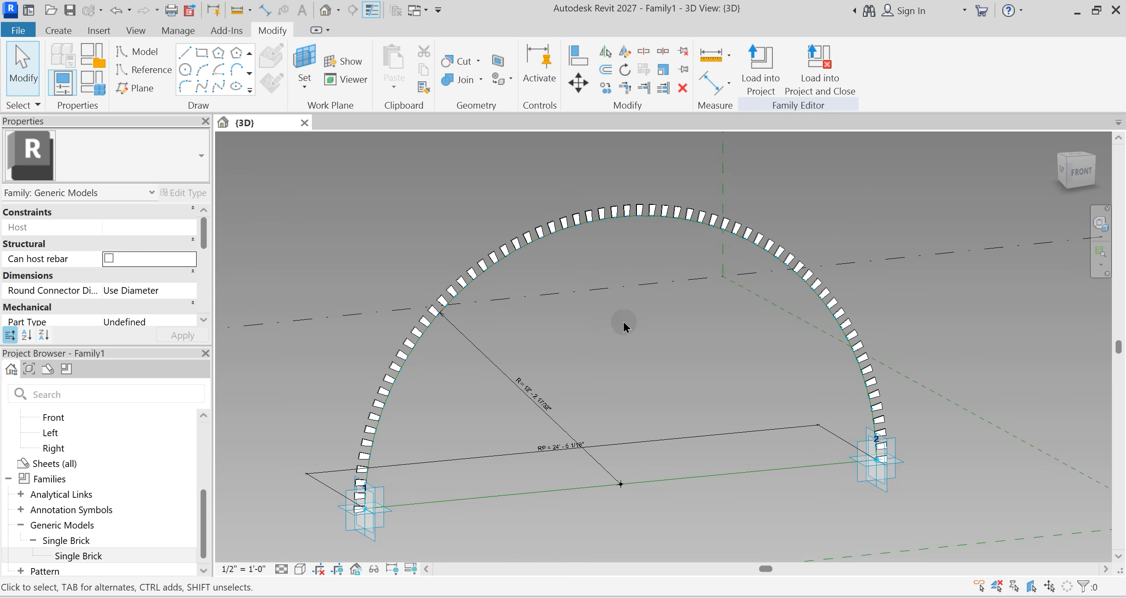
pyautogui.click(92, 84)
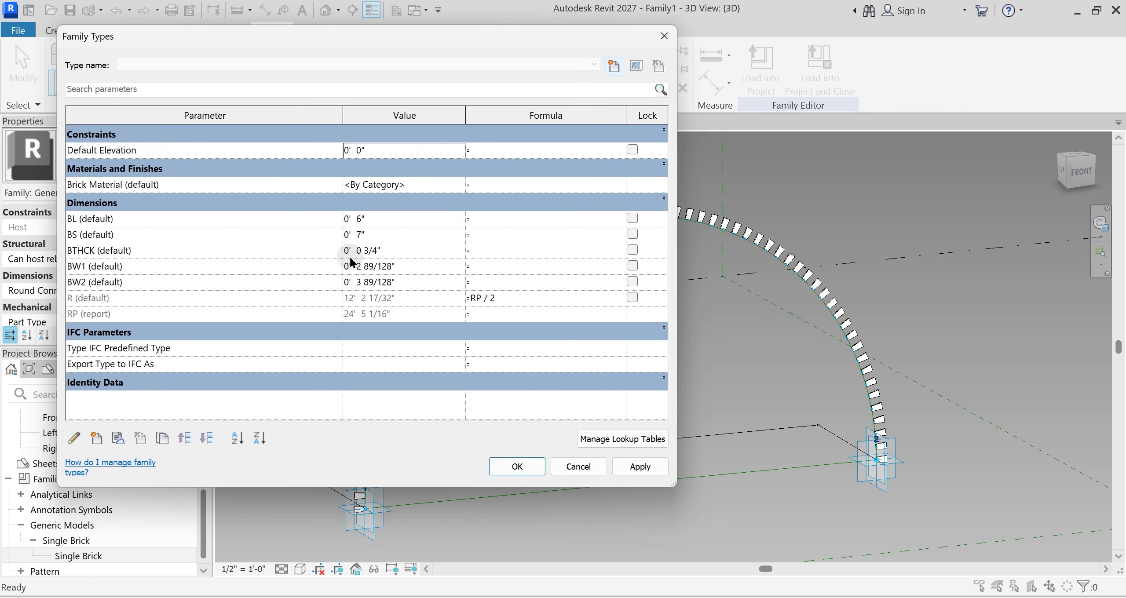
pyautogui.click(359, 235)
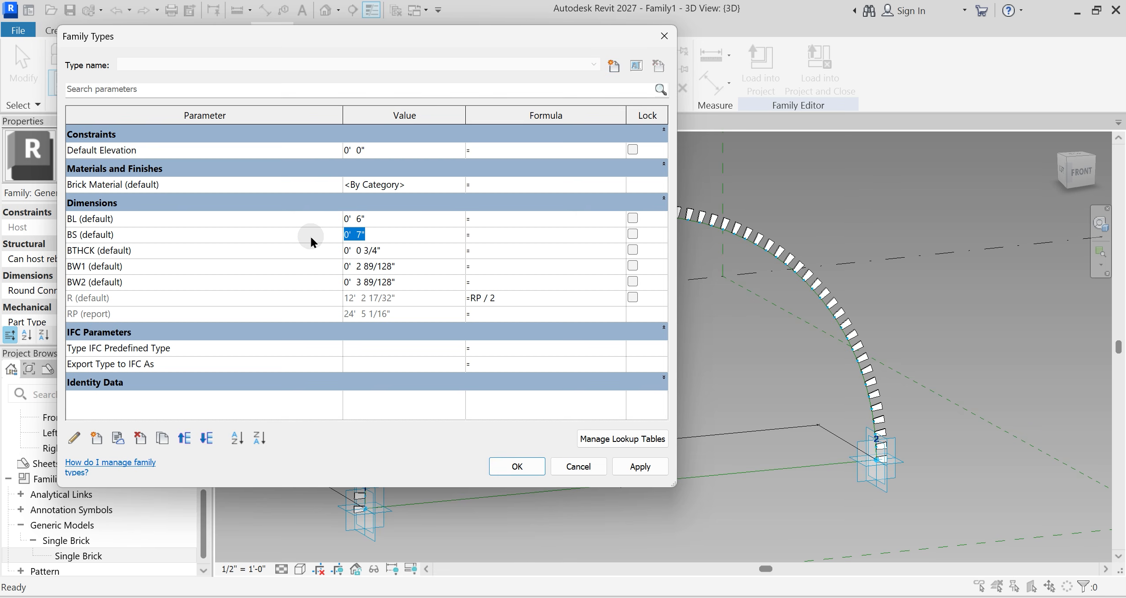
pyautogui.write('4"')
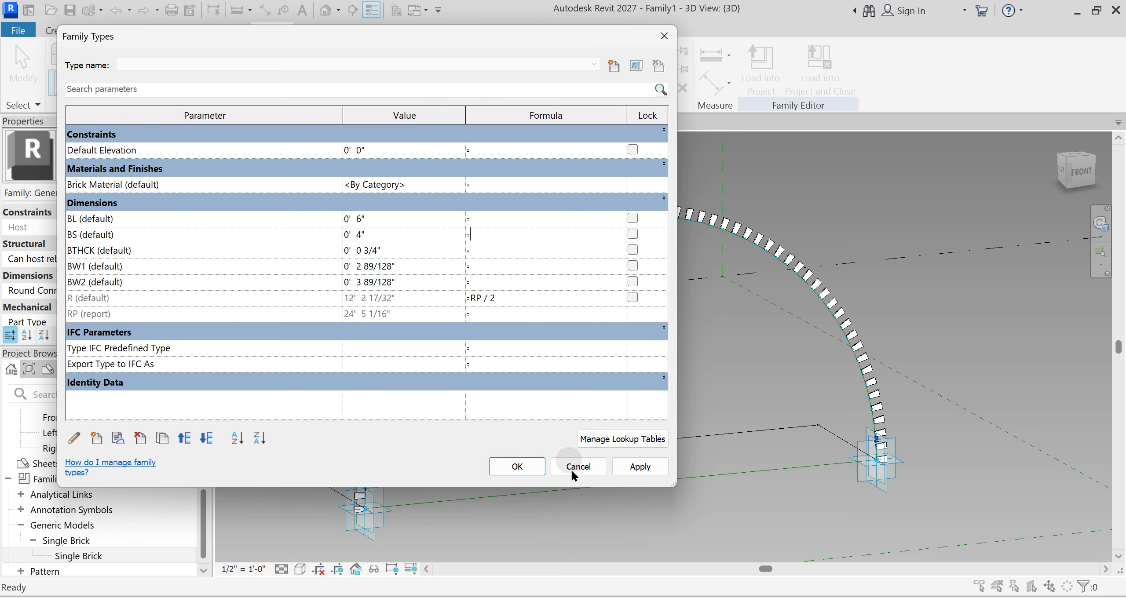
pyautogui.click(639, 465)
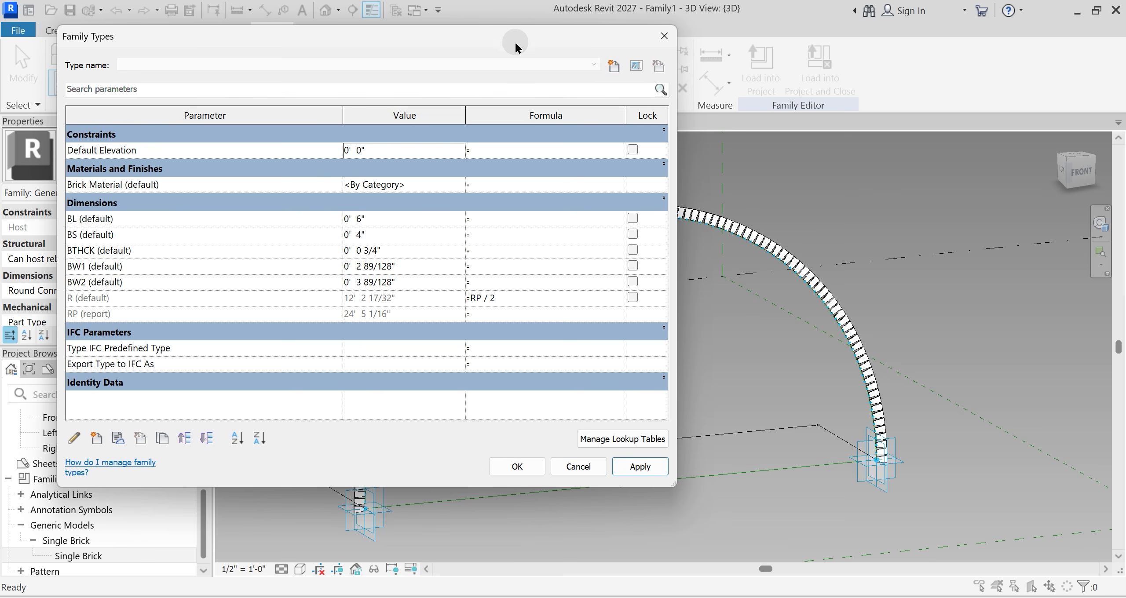
# Step: Set the BS parameter to 7" and apply it to the arch
pyautogui.moveTo(515, 44); pyautogui.dragTo(551, 39)
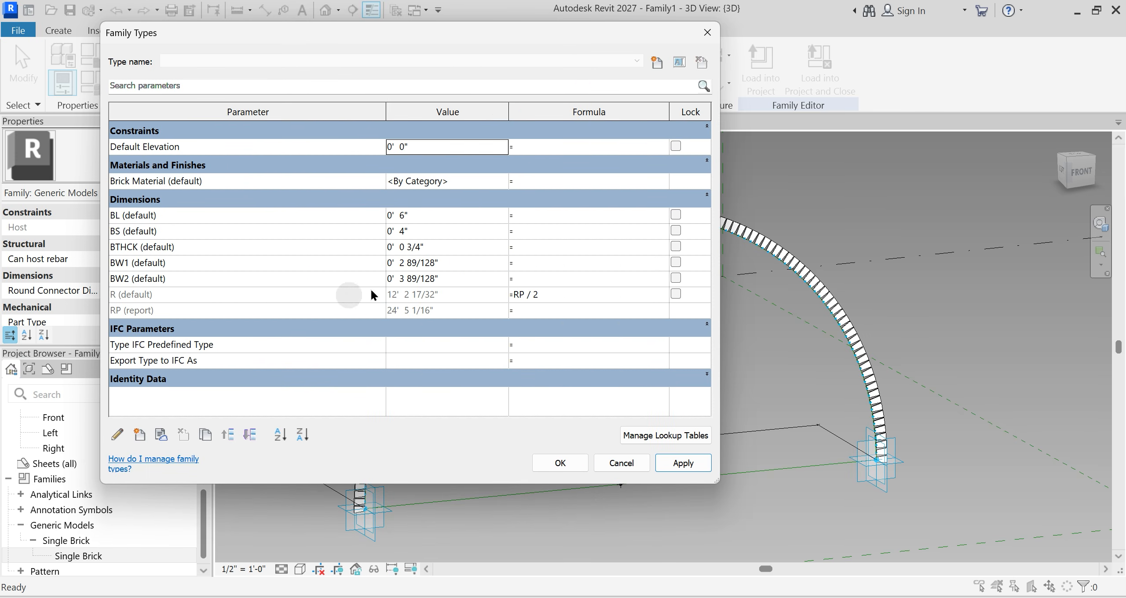
pyautogui.click(422, 284)
pyautogui.click(423, 268)
pyautogui.click(418, 231)
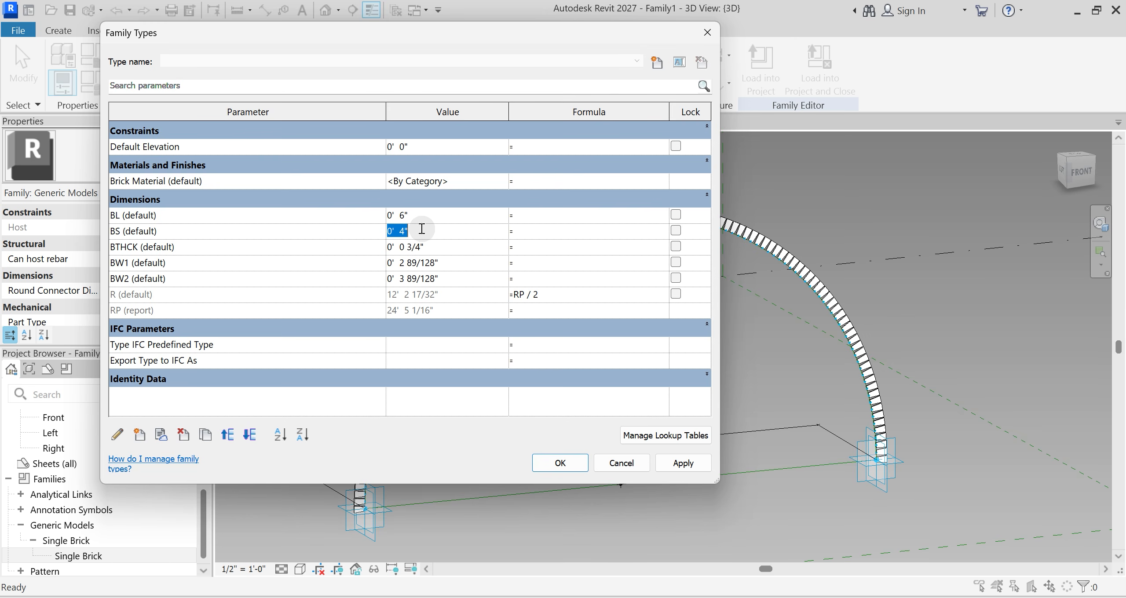
pyautogui.press('ctrl')
pyautogui.write('7')
pyautogui.click(684, 463)
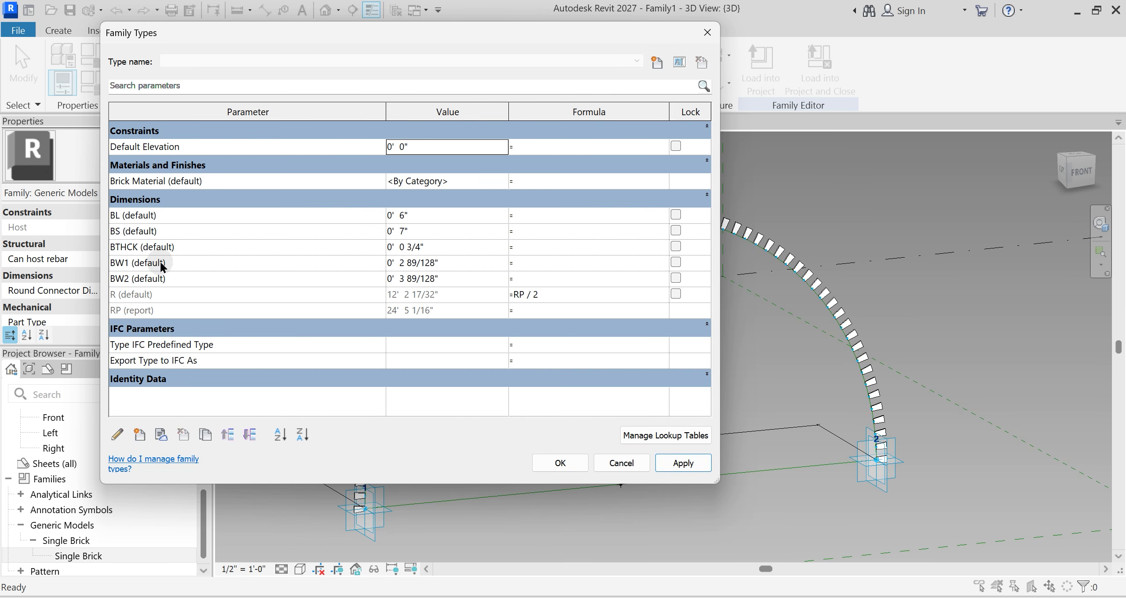
# Step: Set the brick width parameter BW1 to 7" and apply it to the arch
pyautogui.click(420, 266)
pyautogui.click(362, 263)
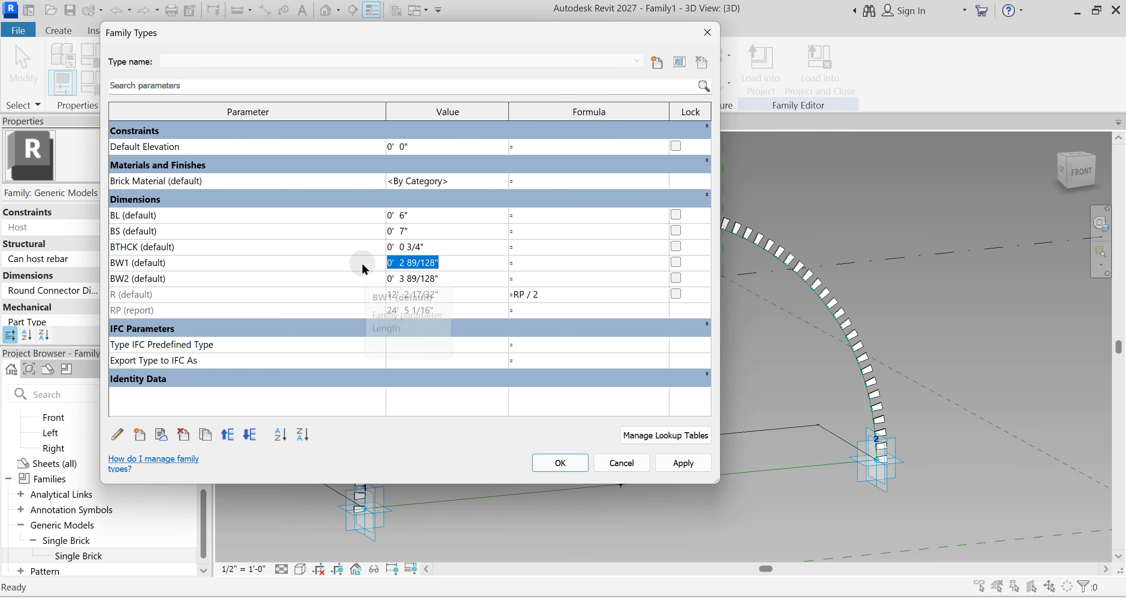
pyautogui.write('7"')
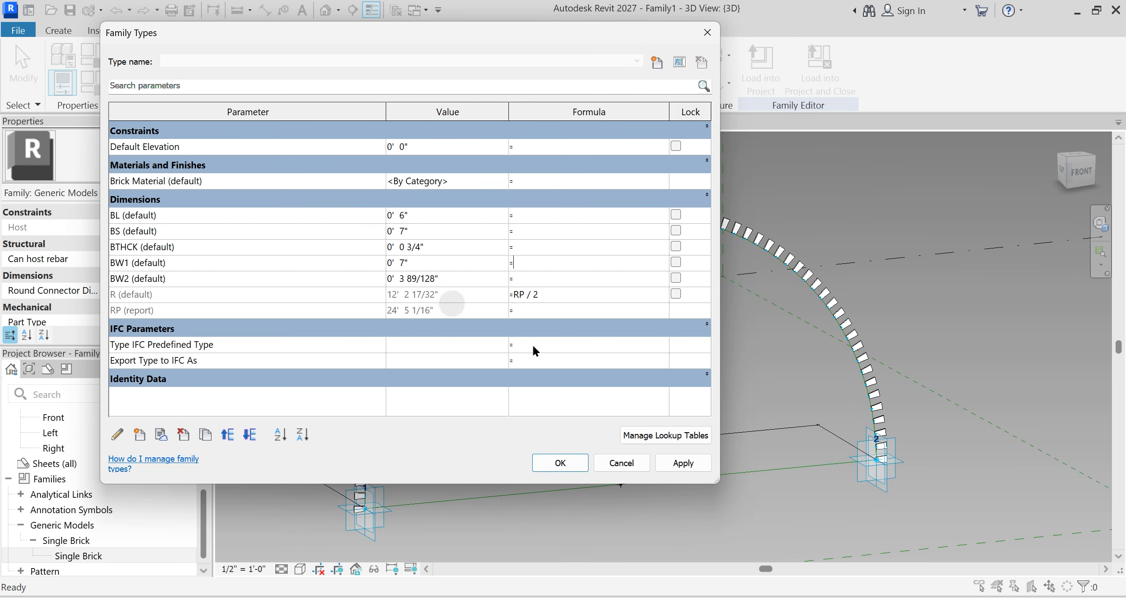
pyautogui.click(683, 462)
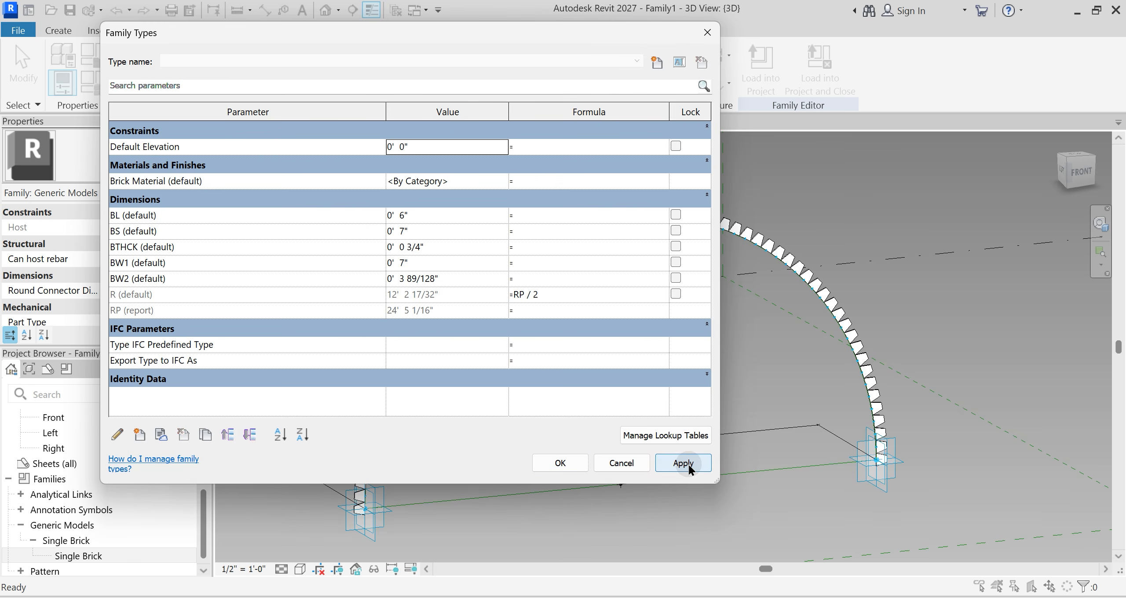
# Step: Set the brick width parameter BW2 to 9" and apply it to the arch
pyautogui.click(416, 279)
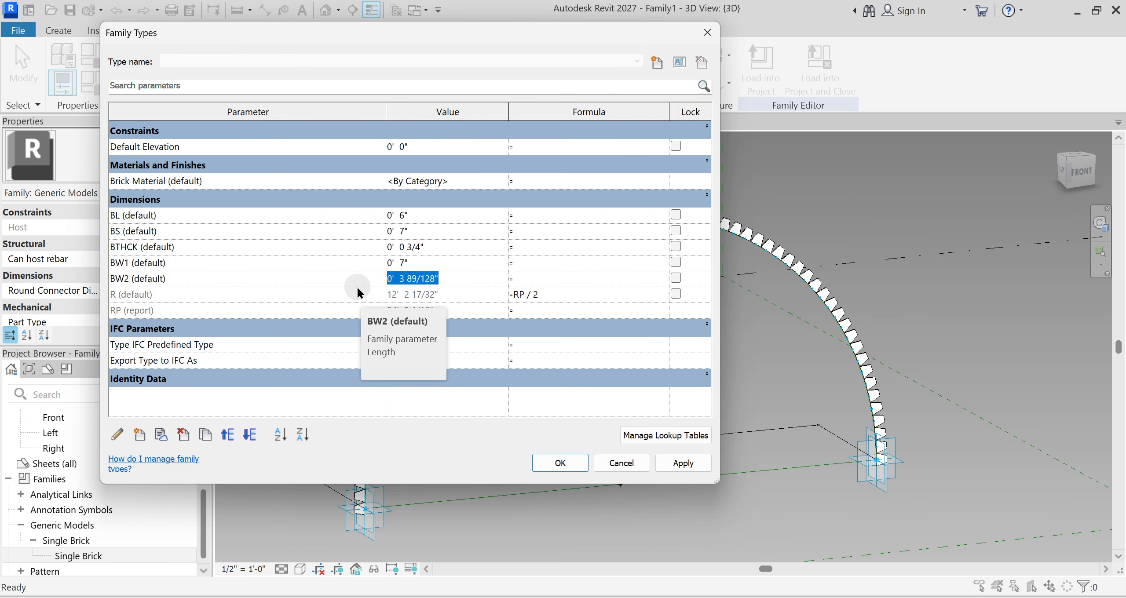
pyautogui.write('9"')
pyautogui.press('Tab')
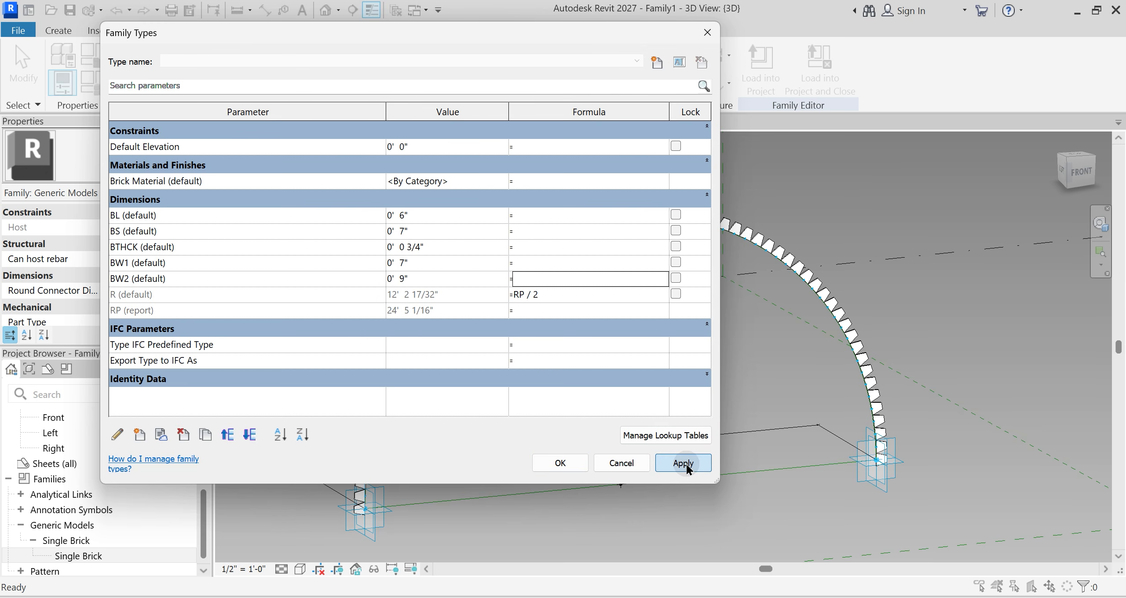
pyautogui.click(685, 463)
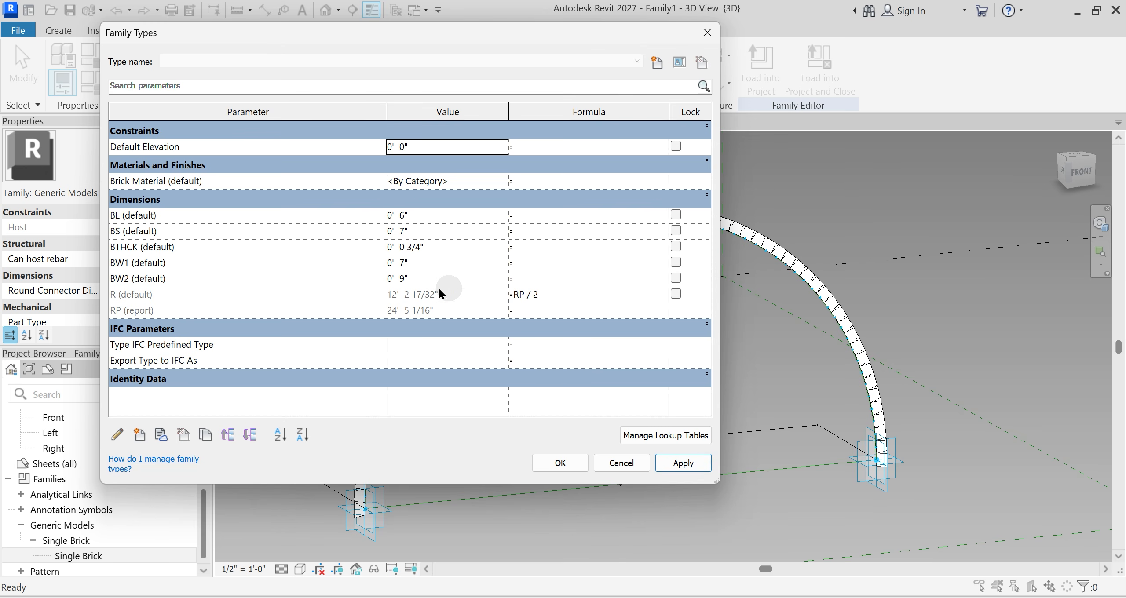
# Step: Change the brick width parameter BW2 to 8" and apply it to the arch
pyautogui.click(421, 276)
pyautogui.write('8')
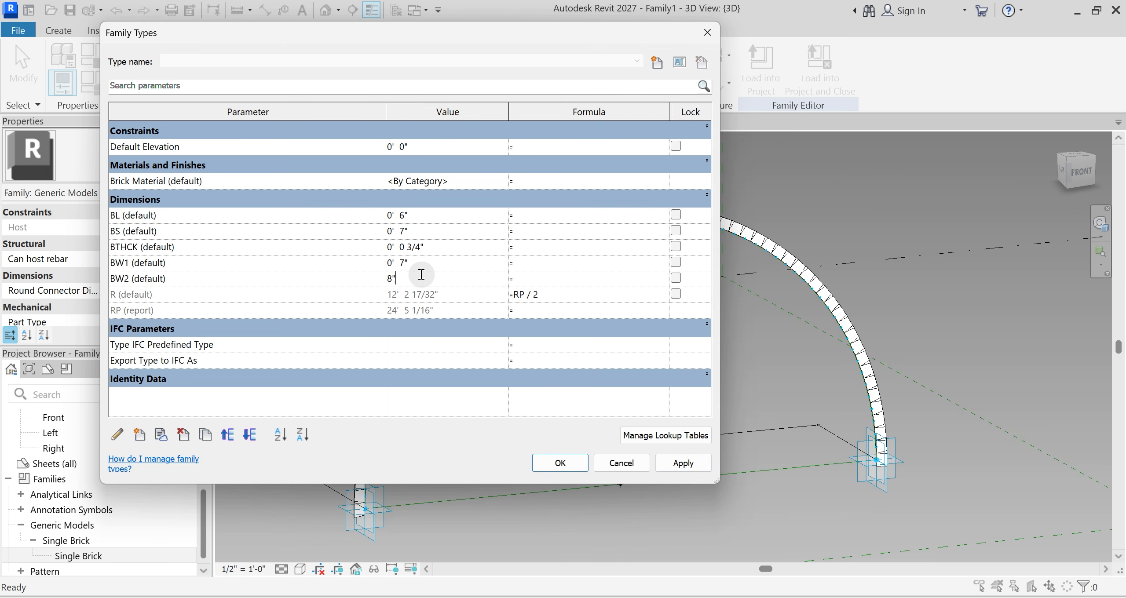
pyautogui.write('"')
pyautogui.click(687, 467)
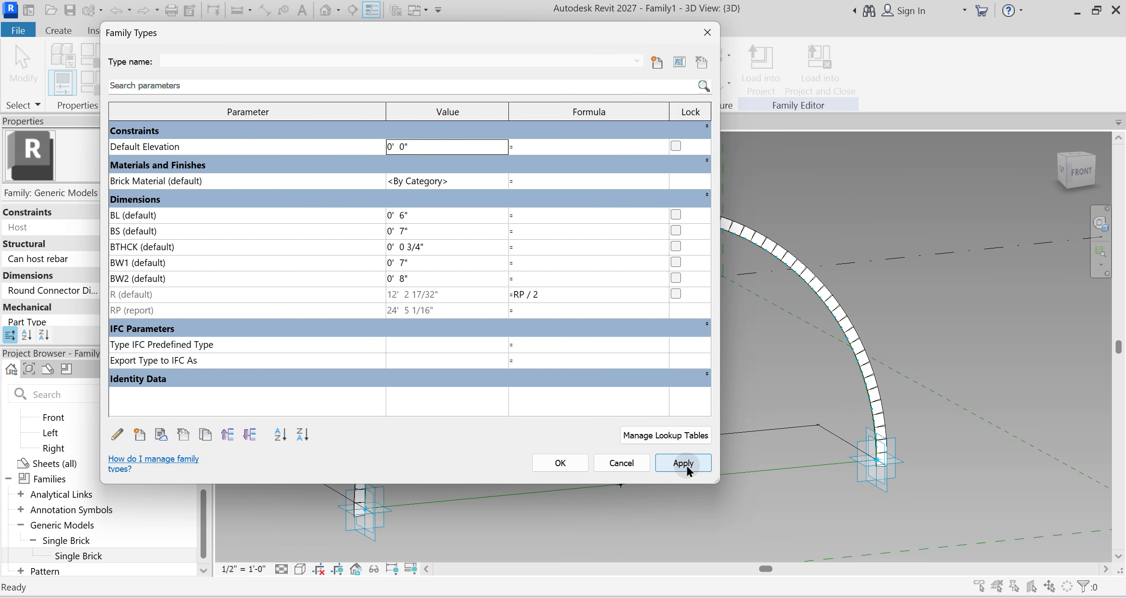
# Step: Set the brick length parameter BL to 1' 0", apply it, and accept the family type settings
pyautogui.click(411, 215)
pyautogui.write('1')
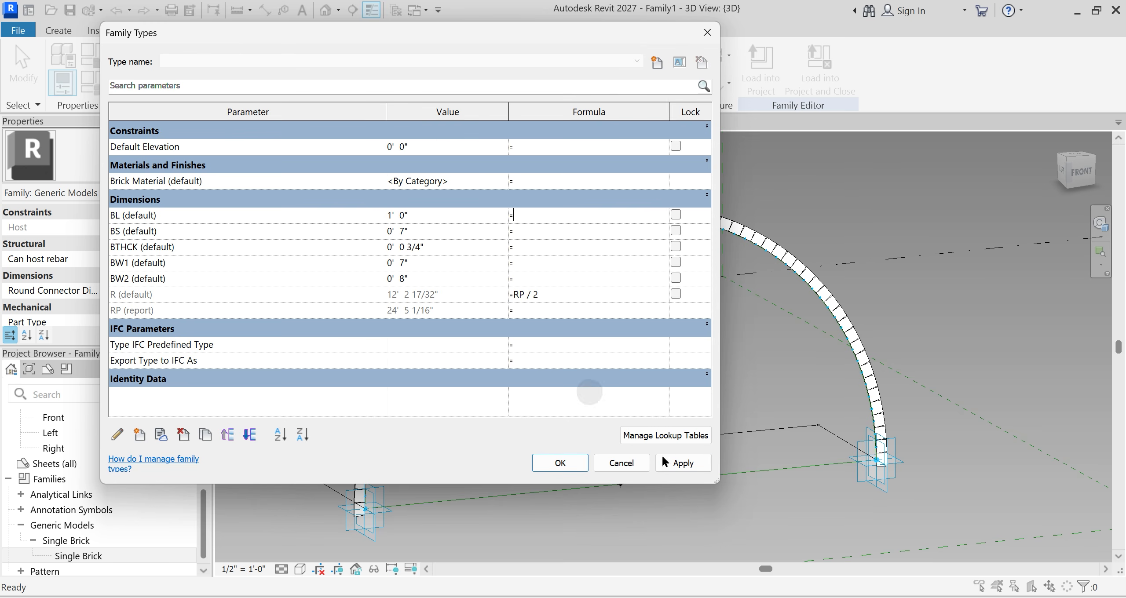
pyautogui.click(683, 463)
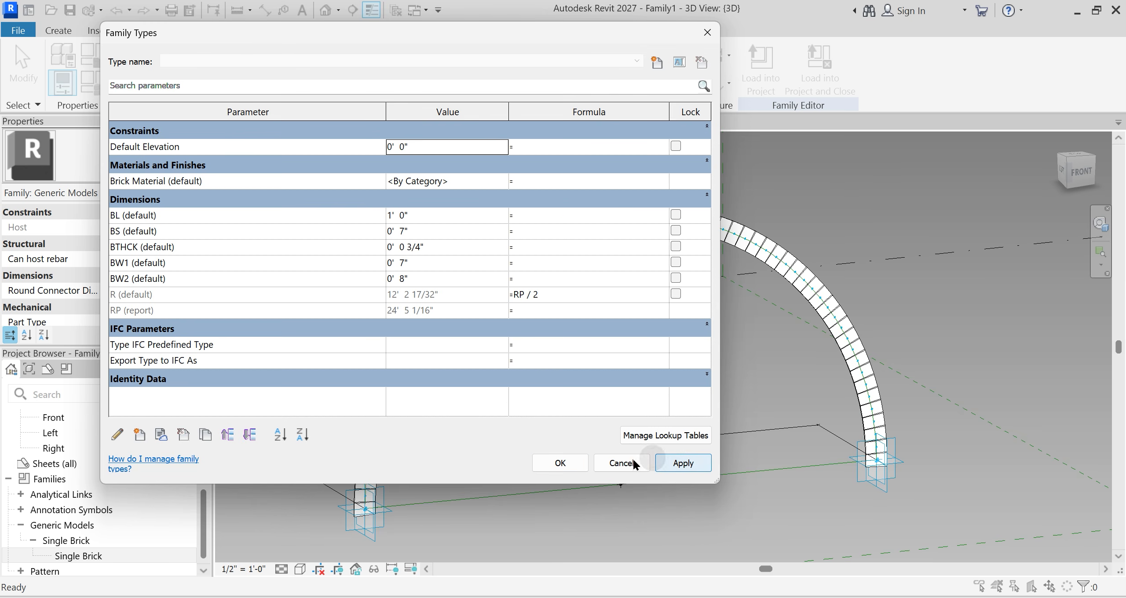
pyautogui.click(560, 463)
pyautogui.scroll(5, 656, 261)
pyautogui.keyDown('shift'); pyautogui.moveTo(656, 261); pyautogui.dragTo(639, 332, button='middle'); pyautogui.keyUp('shift')
pyautogui.moveTo(639, 220); pyautogui.dragTo(615, 343, button='middle')
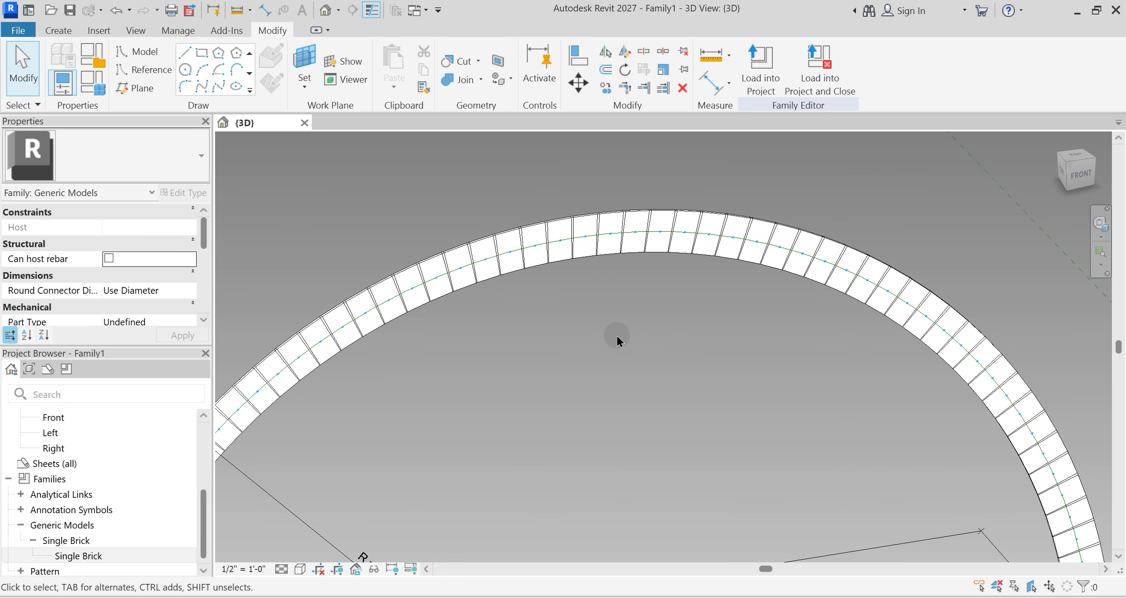
pyautogui.scroll(5, 668, 207)
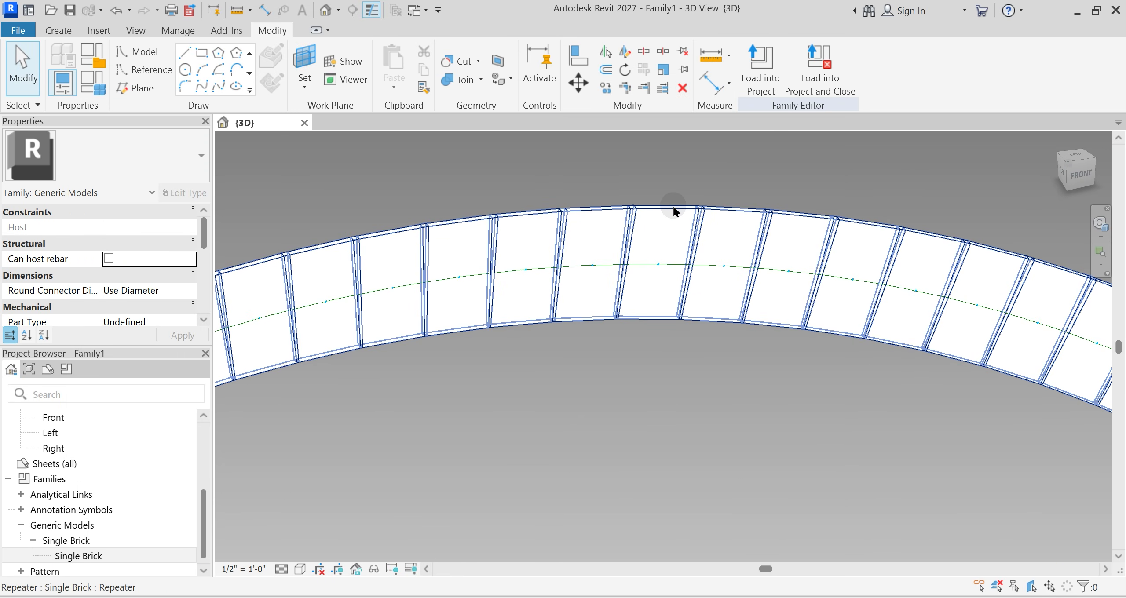
# Step: Select one brick at the arch's crown, and undo the last family type changes to the brick length and widths
pyautogui.press('Tab')
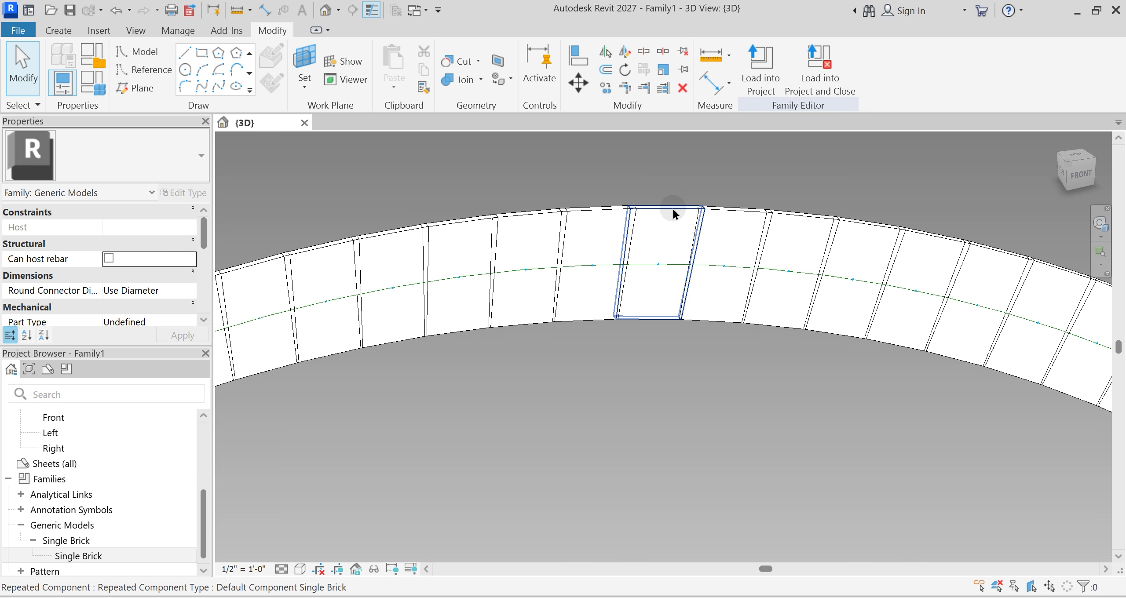
pyautogui.click(673, 208)
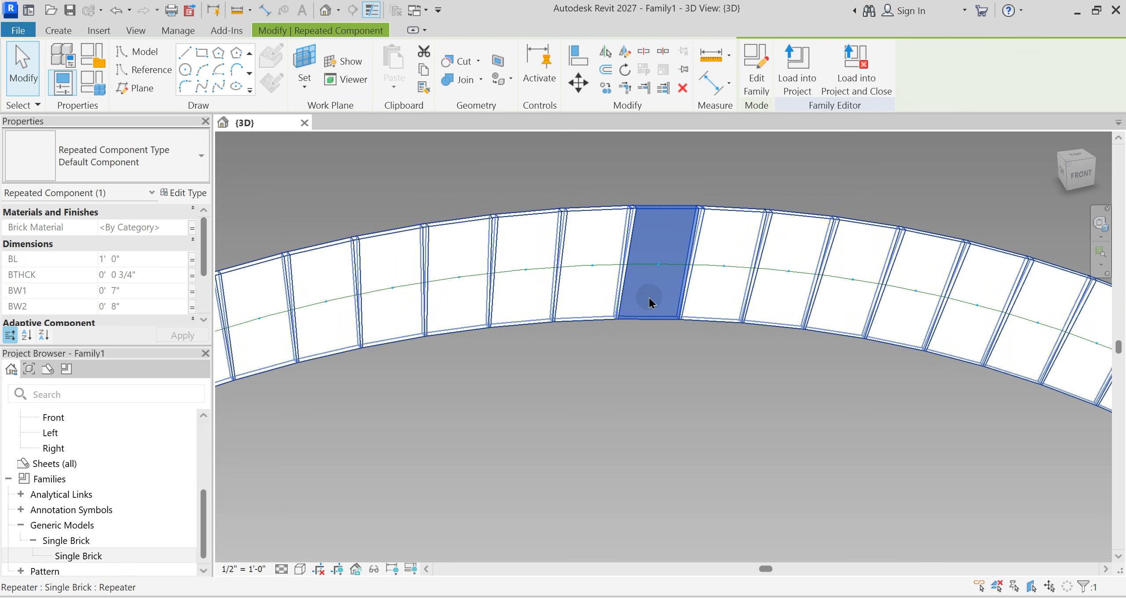
pyautogui.hotkey('ctrl', 'z')
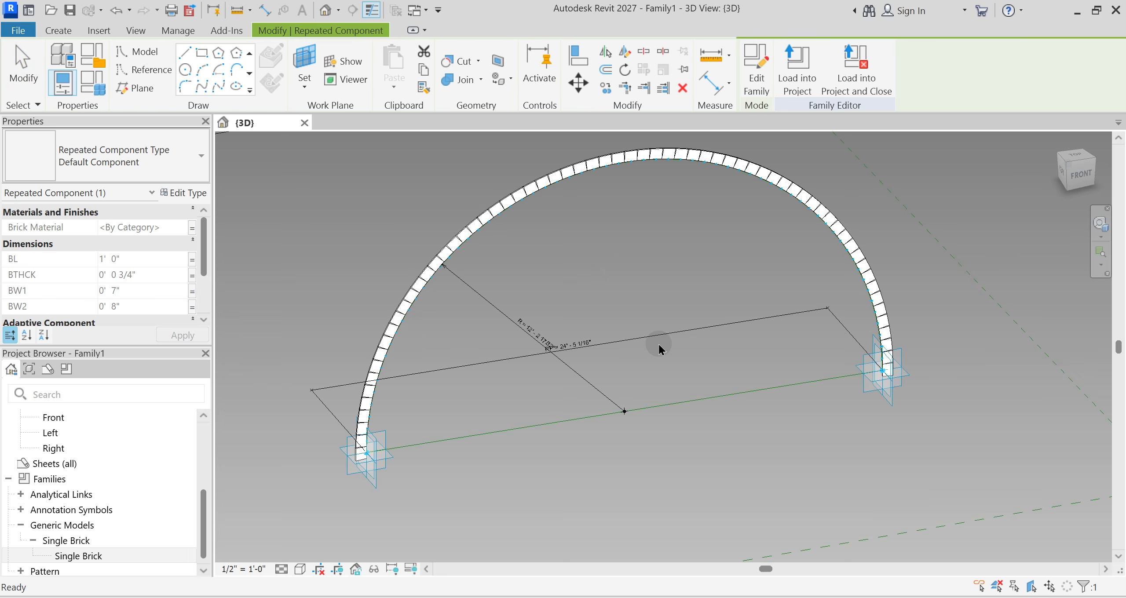
pyautogui.hotkey('ctrl', 'z')
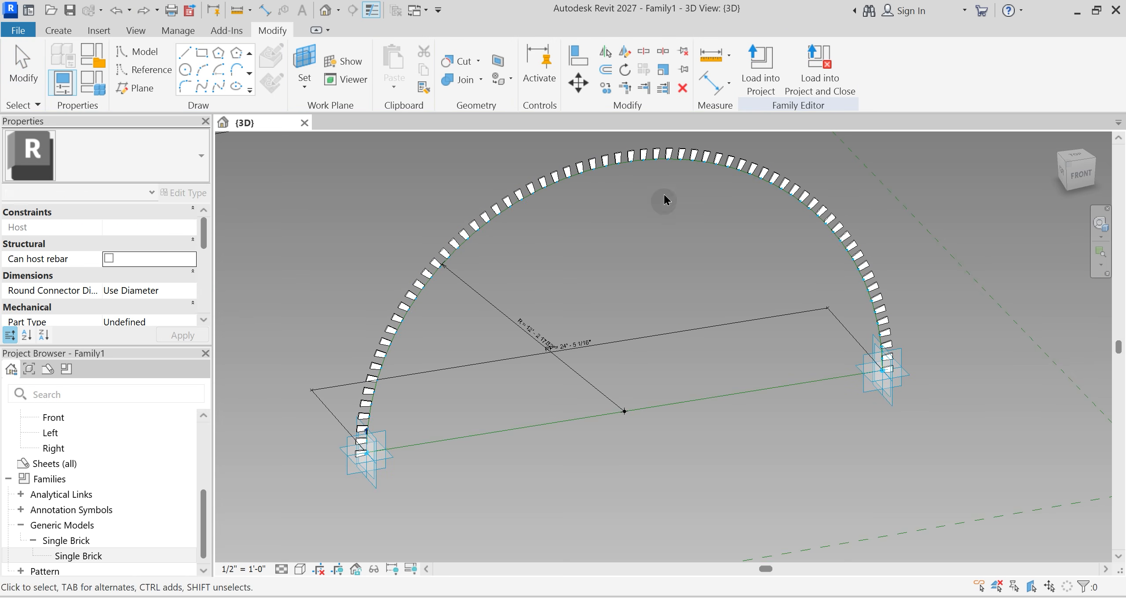
# Step: Examine the dimension properties of a single repeated brick at the arch's crown, and clear the selection
pyautogui.scroll(5, 669, 220)
pyautogui.click(671, 228)
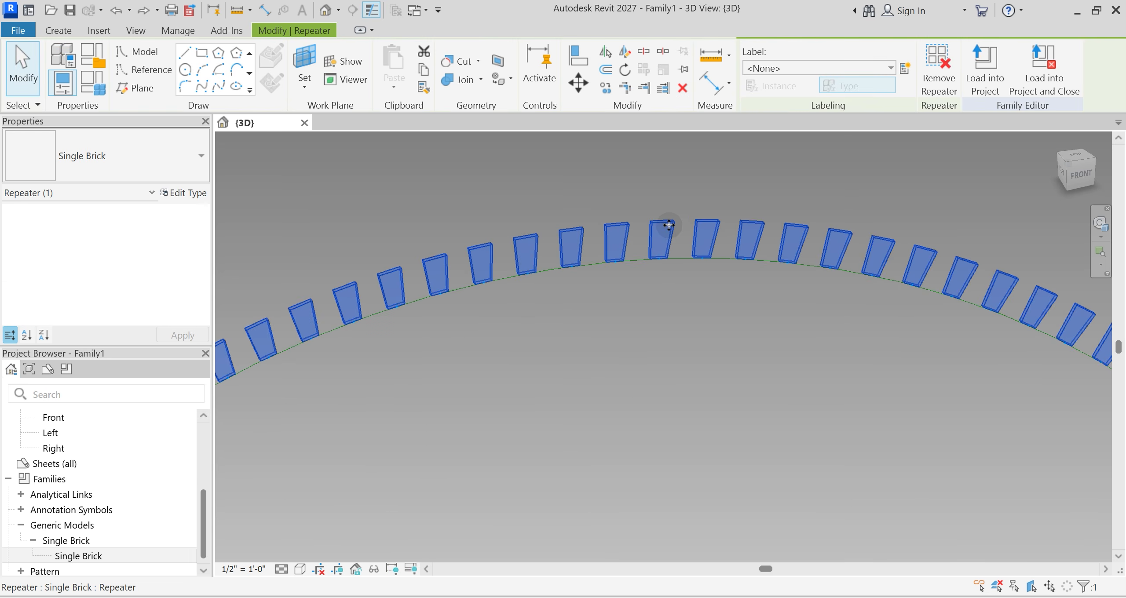
pyautogui.click(320, 214)
pyautogui.press('Tab')
pyautogui.click(666, 234)
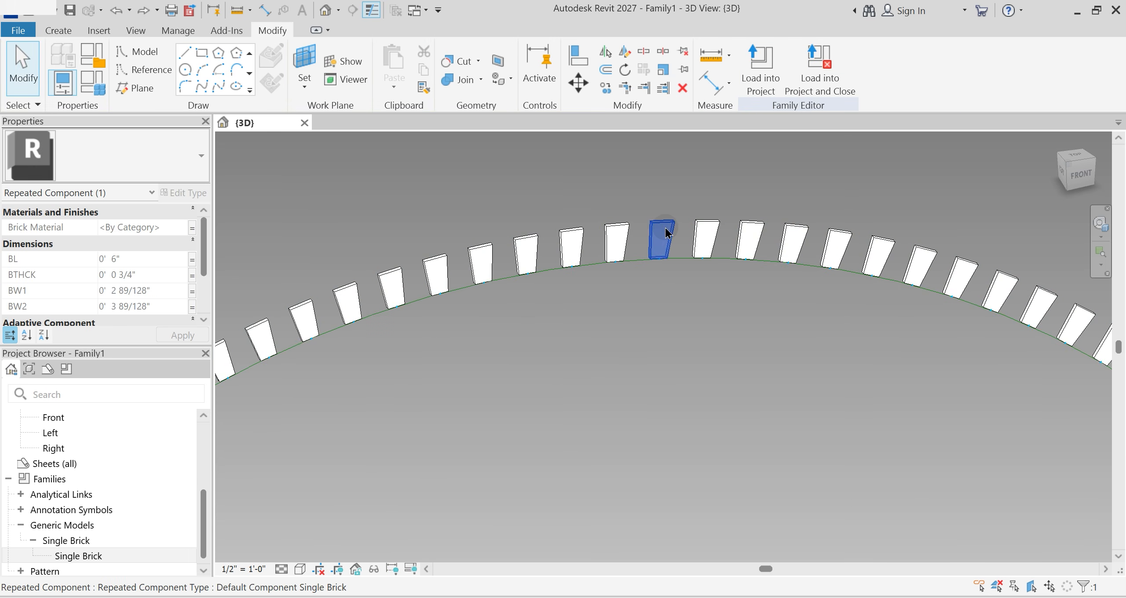
pyautogui.press('Escape')
# Step: Set only the brick length parameter BL to 1', apply it to the arch, and accept the family types
pyautogui.click(93, 83)
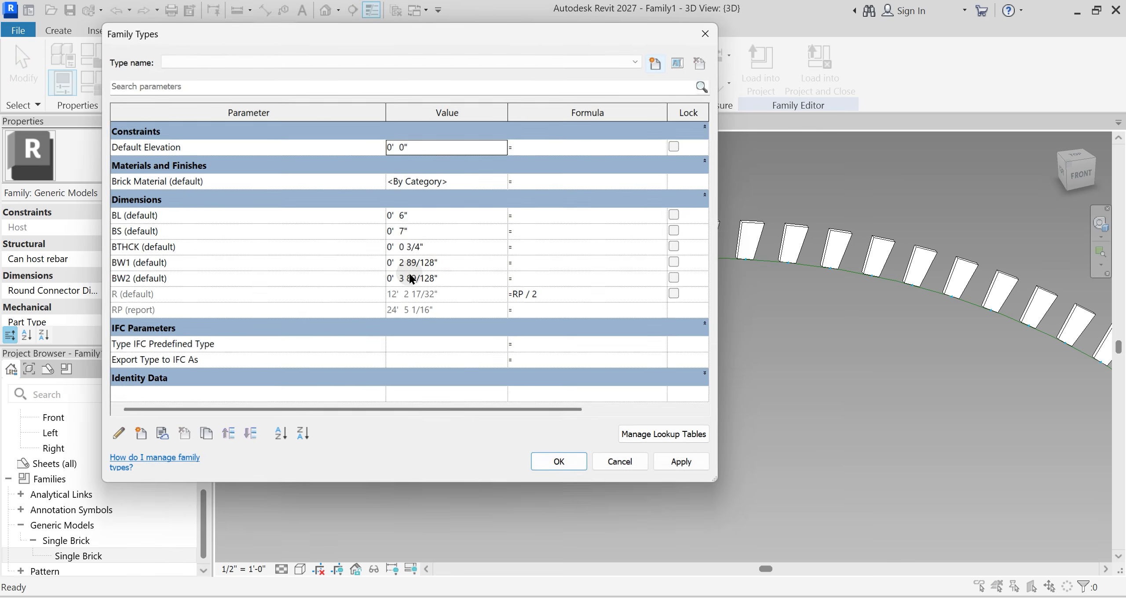
pyautogui.click(426, 216)
pyautogui.write('1')
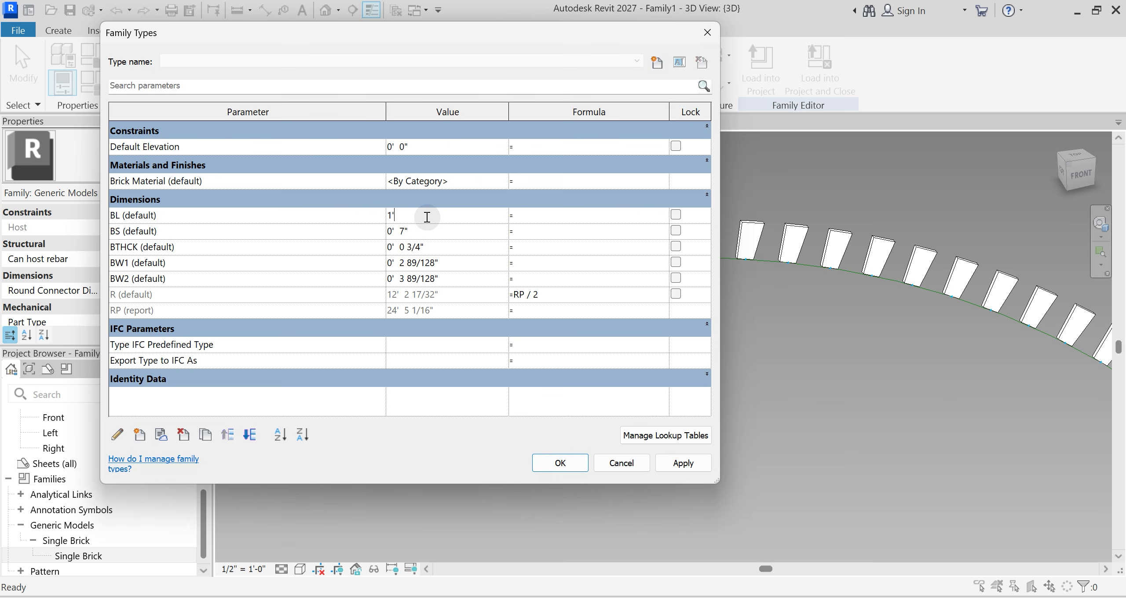
pyautogui.click(683, 467)
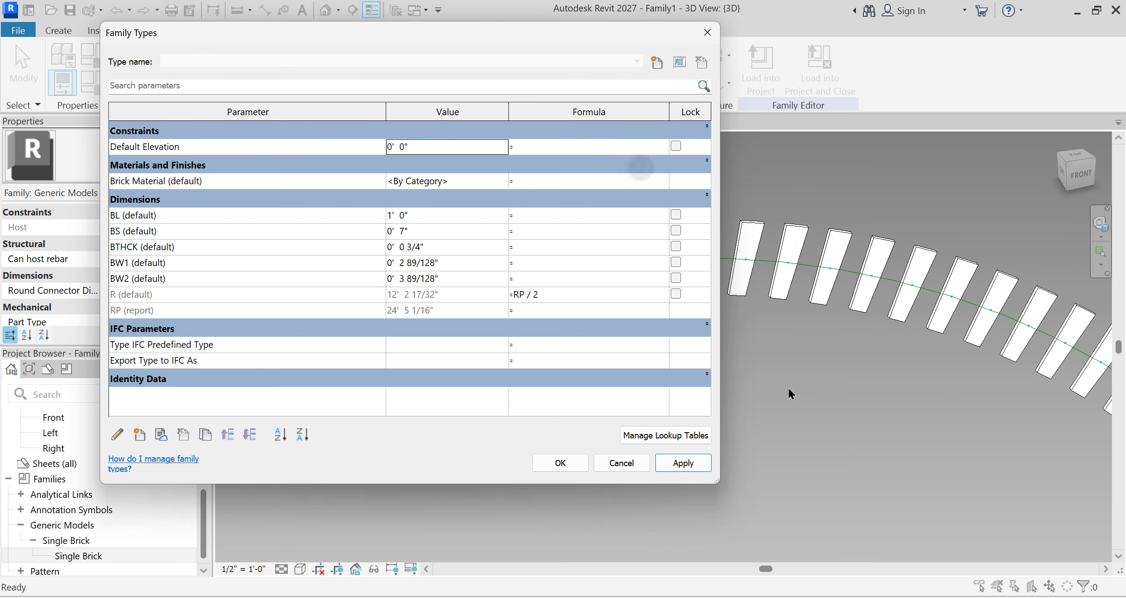
pyautogui.click(566, 463)
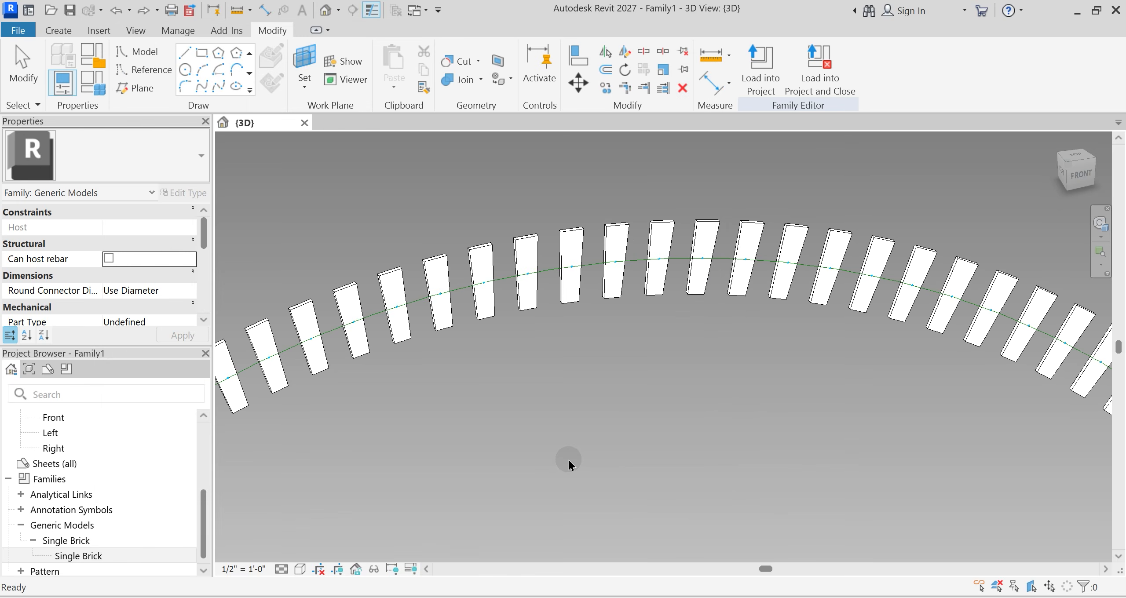
# Step: Bring up the available actions for the Single Brick family among the loaded Generic Models families
pyautogui.click(77, 555)
pyautogui.rightClick(75, 542)
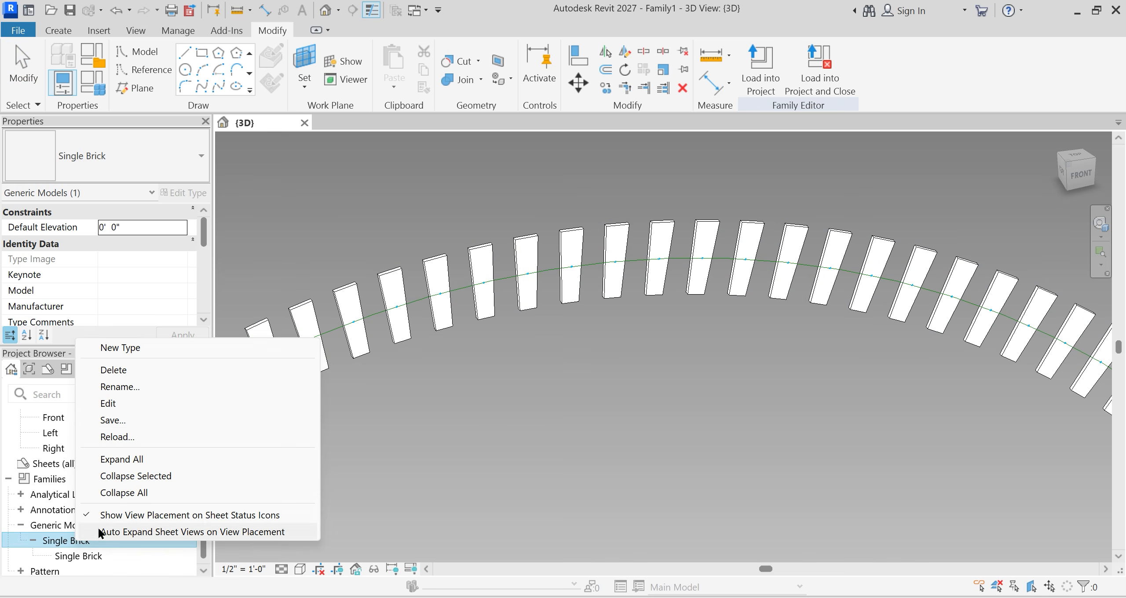
# Step: Open the Single Brick family for editing from the project's Generic Models families and view the brick from the front
pyautogui.click(108, 404)
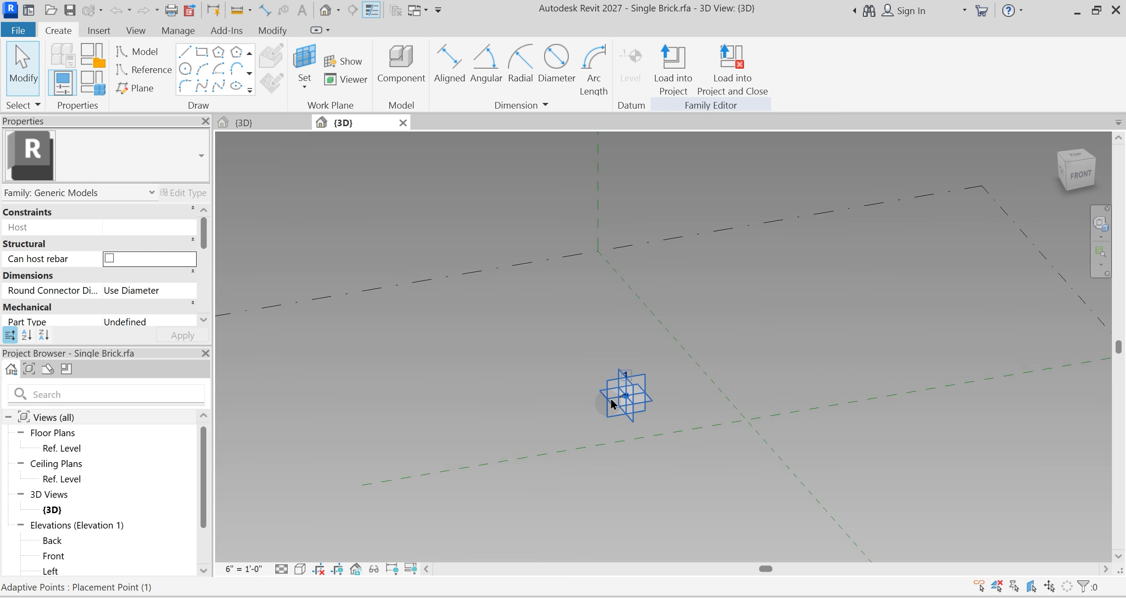
pyautogui.scroll(5, 684, 391)
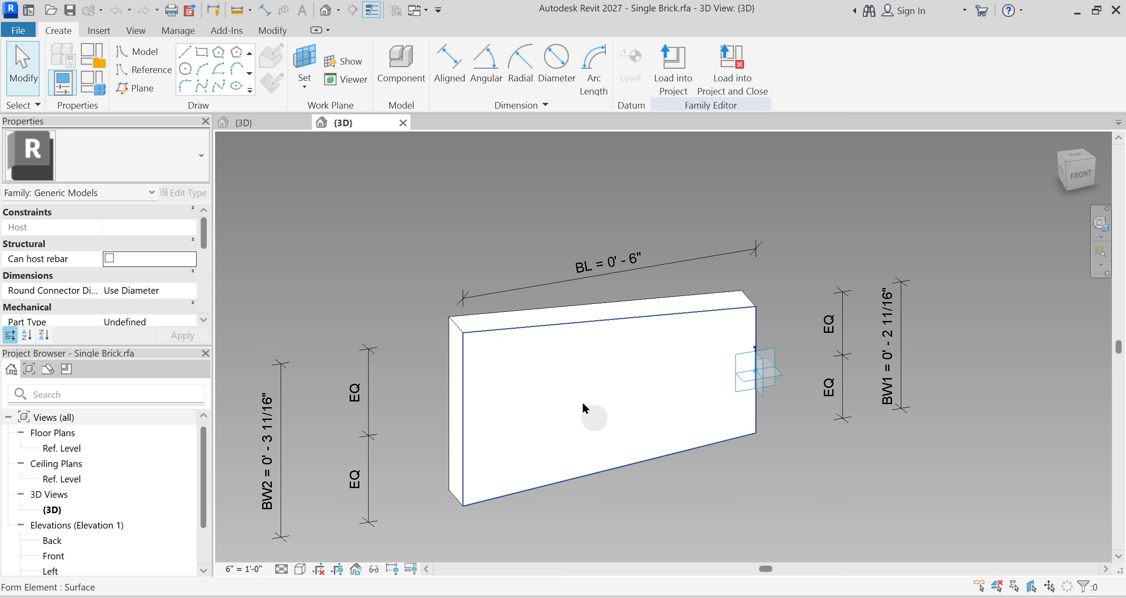
pyautogui.scroll(-5, 584, 403)
pyautogui.keyDown('shift'); pyautogui.moveTo(599, 410); pyautogui.dragTo(558, 405, button='middle'); pyautogui.keyUp('shift')
pyautogui.moveTo(751, 396); pyautogui.dragTo(466, 501, button='middle')
pyautogui.scroll(3, 792, 260)
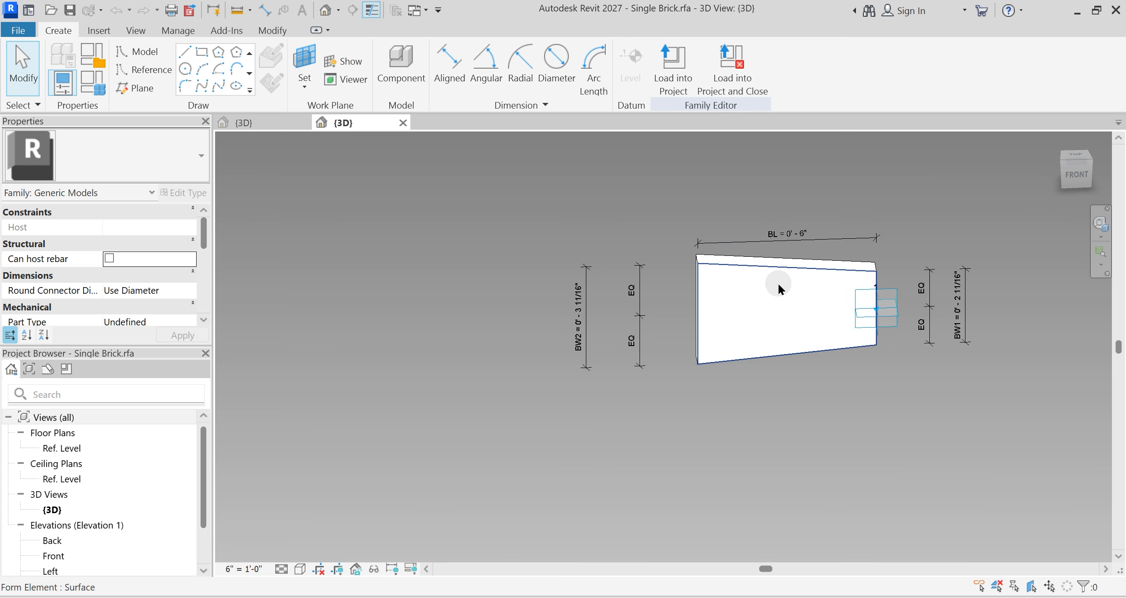
# Step: Test the brick's length by setting the BL parameter to 1' 0", and undo the change
pyautogui.click(103, 87)
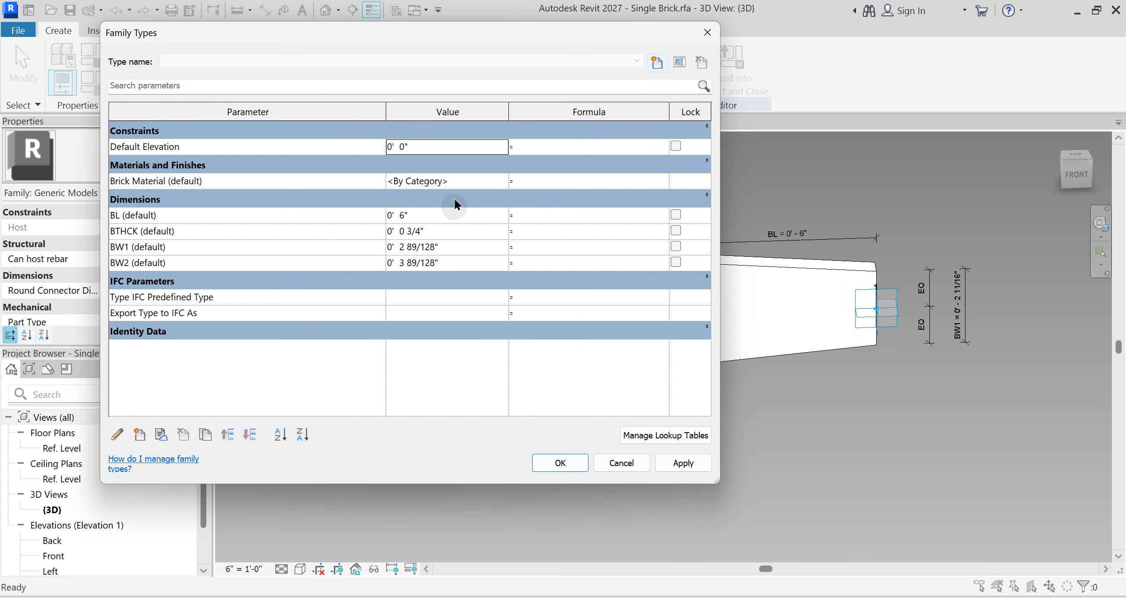
pyautogui.click(431, 217)
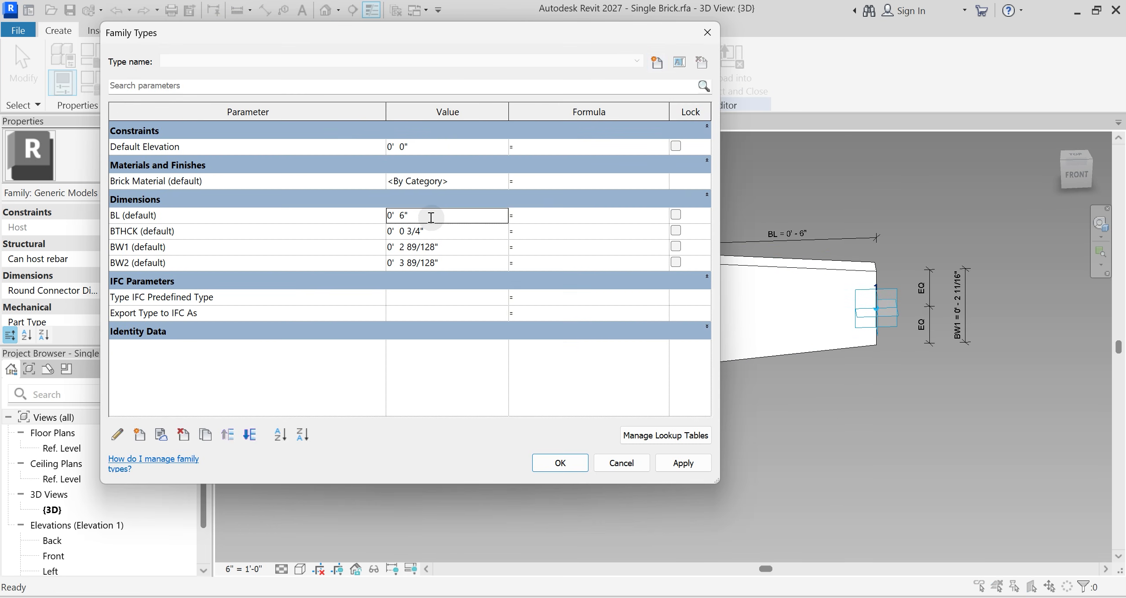
pyautogui.click(690, 461)
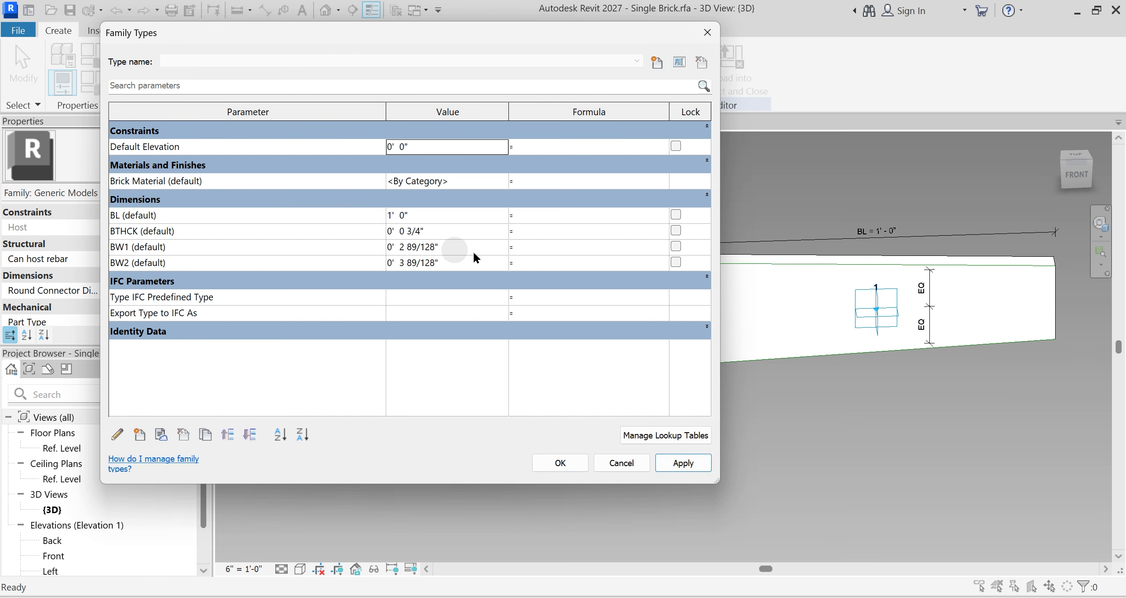
pyautogui.click(559, 463)
pyautogui.hotkey('ctrl', 'z')
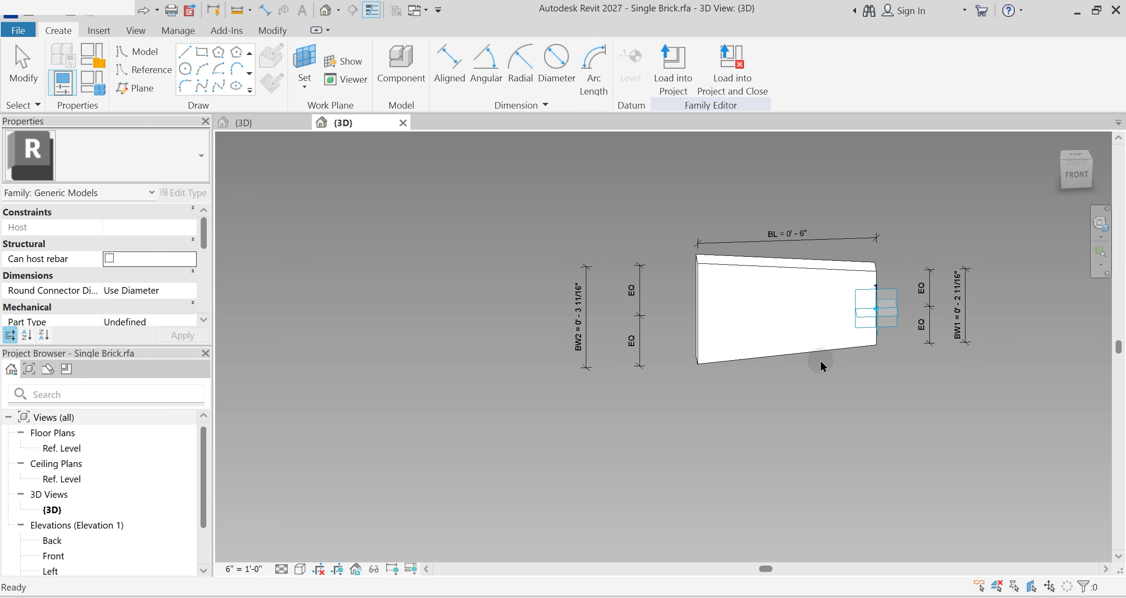
# Step: Delete the BL length dimension and the solid brick form, keeping the reference-line outline
pyautogui.click(845, 238)
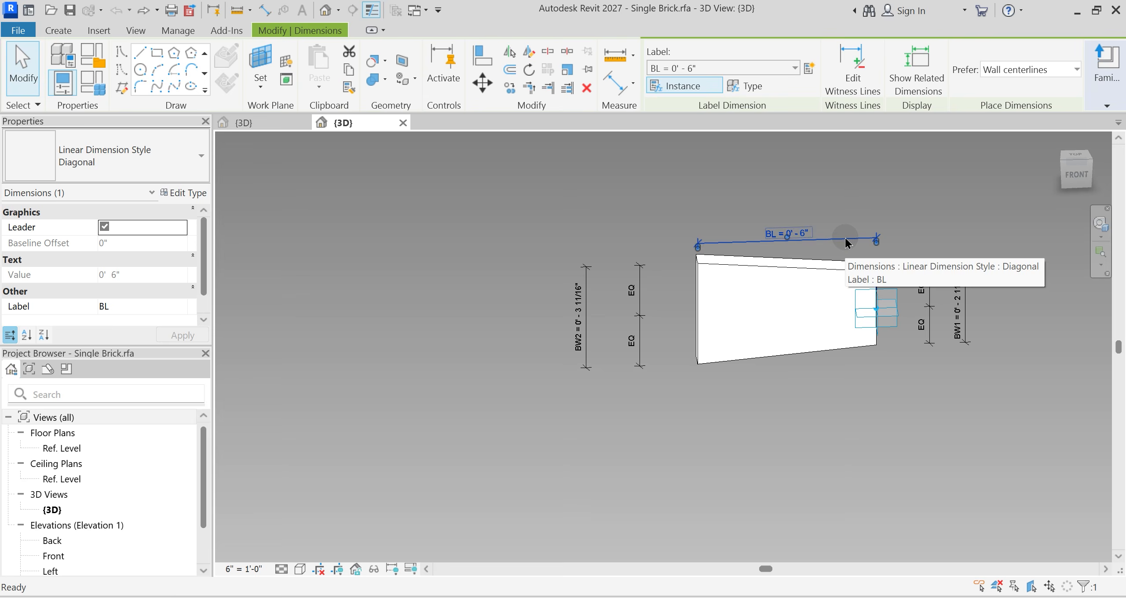
pyautogui.press('Delete')
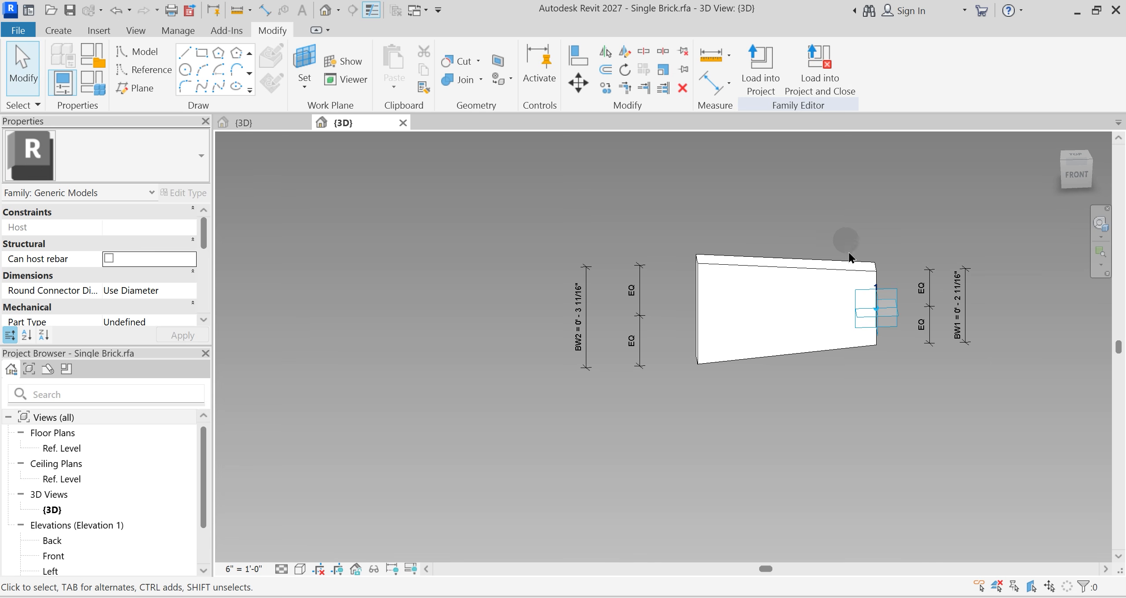
pyautogui.press('Tab')
pyautogui.press('Tab')
pyautogui.click(801, 279)
pyautogui.press('Escape')
pyautogui.press('Tab')
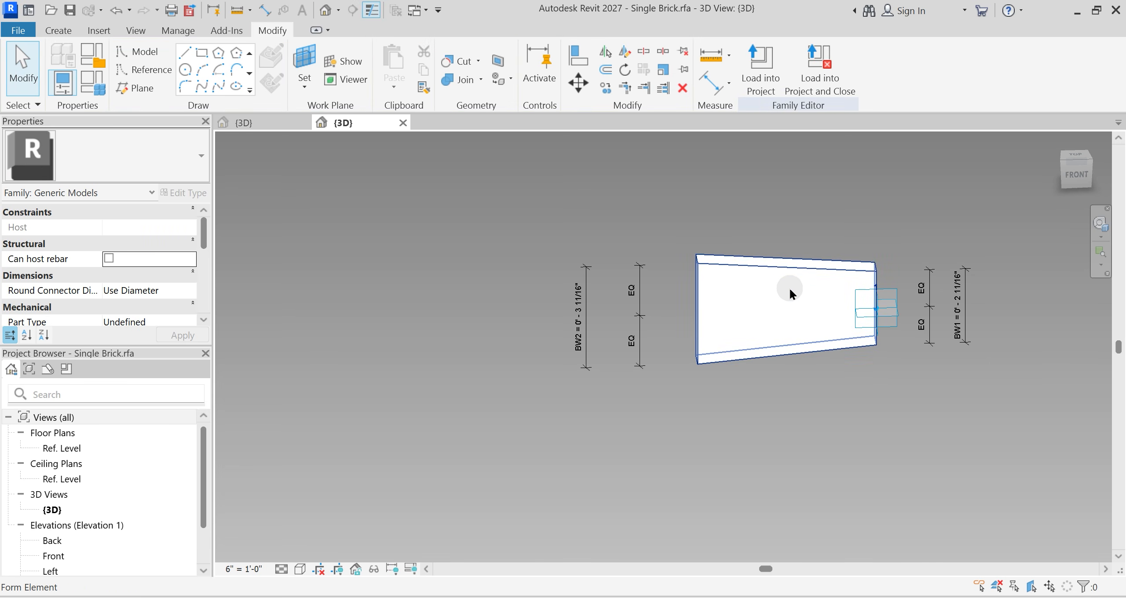
pyautogui.click(789, 281)
pyautogui.press('Escape')
pyautogui.press('Tab')
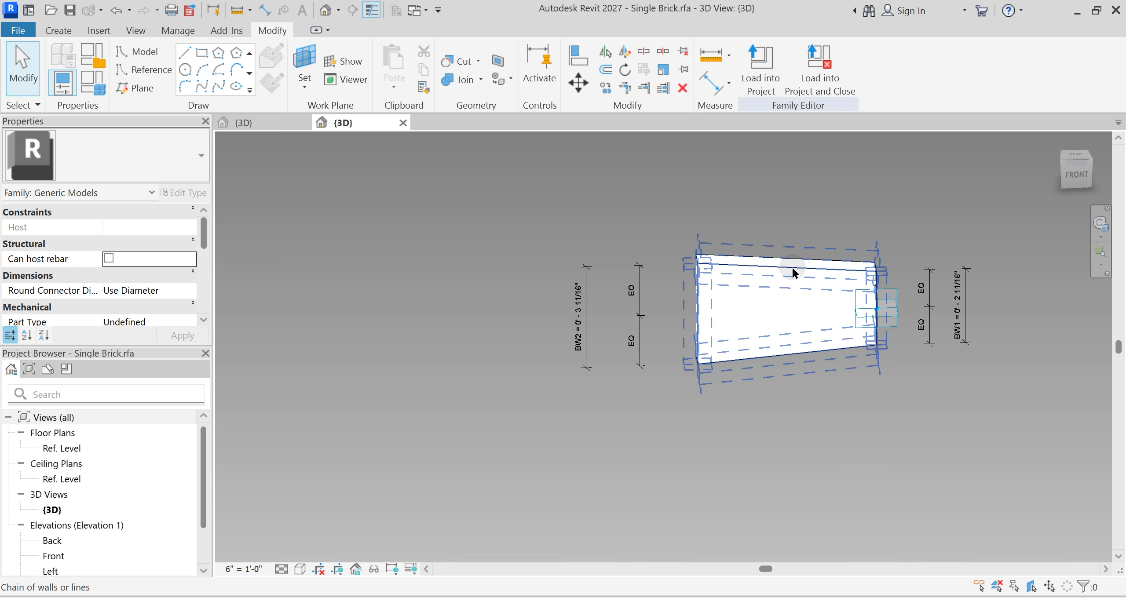
pyautogui.press('Tab')
pyautogui.press('Tab')
pyautogui.click(793, 270)
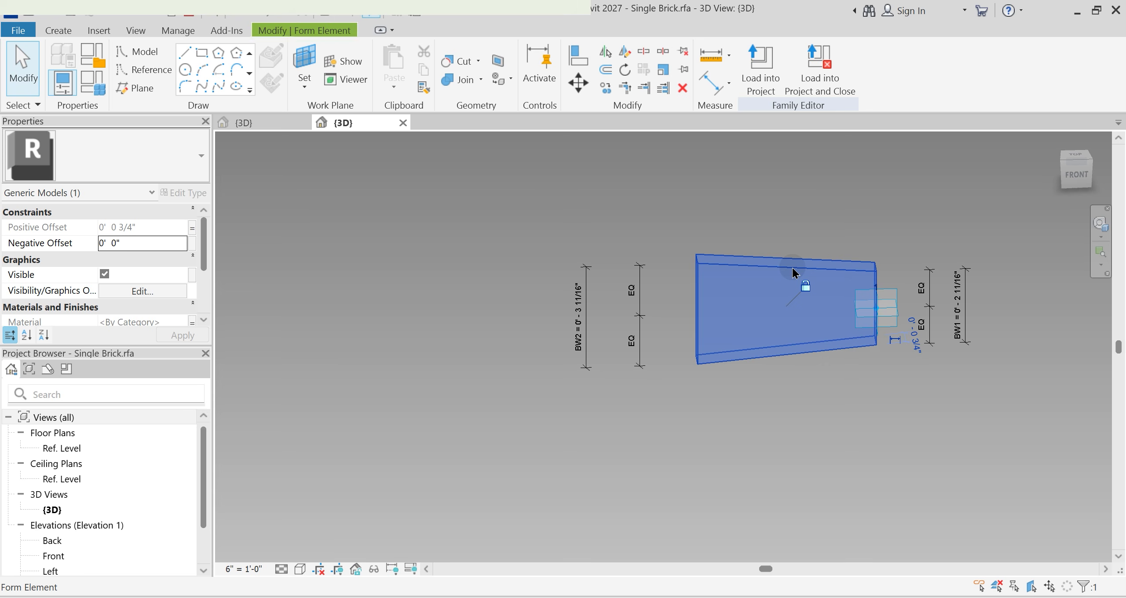
pyautogui.press('Escape')
# Step: Create a permanent dimension from the narrow end's reference line to the wide end and label it BL
pyautogui.press('Tab')
pyautogui.press('Tab')
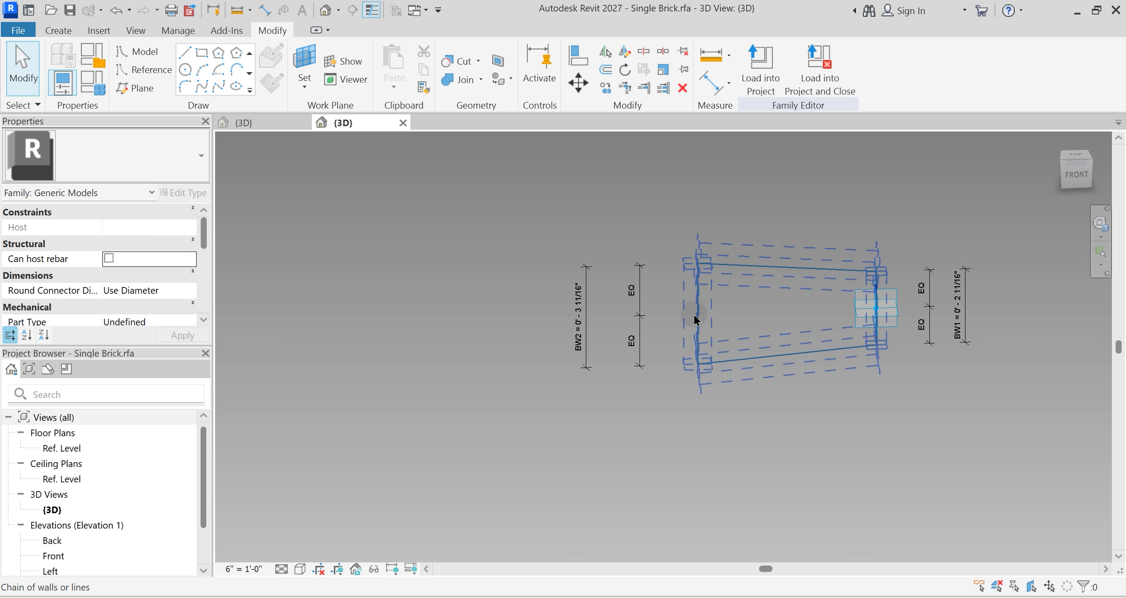
pyautogui.press('Tab')
pyautogui.click(695, 316)
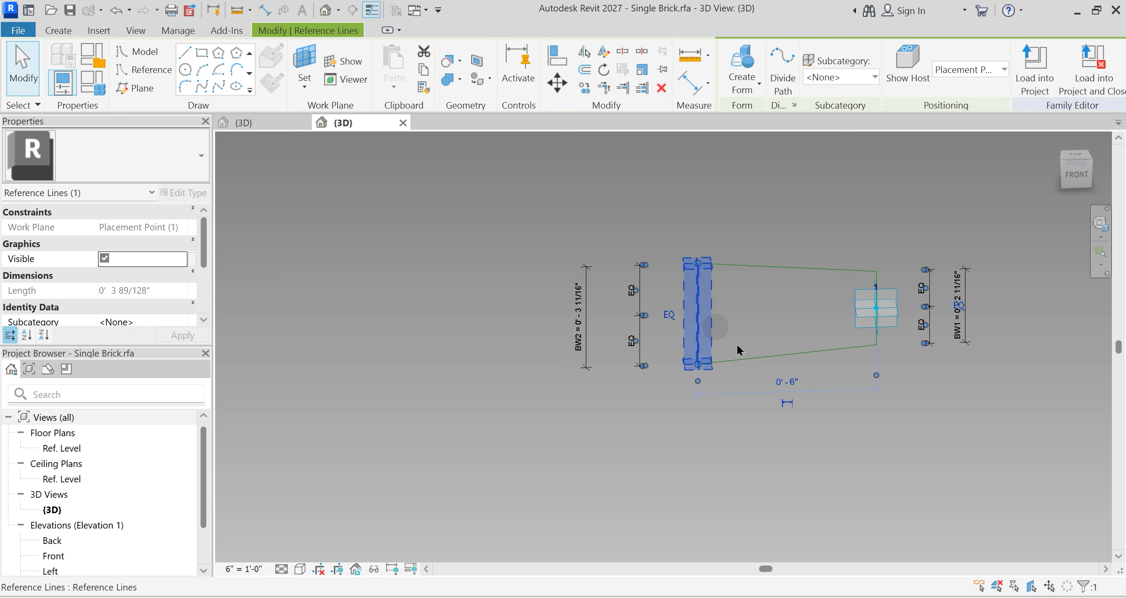
pyautogui.press('Escape')
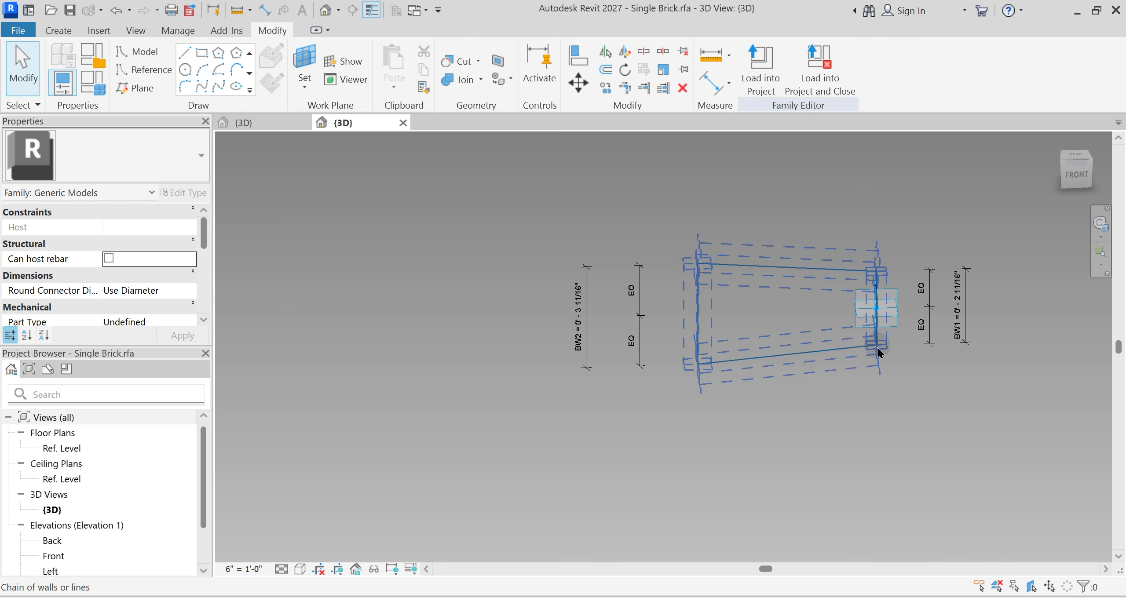
pyautogui.press('Tab')
pyautogui.click(877, 350)
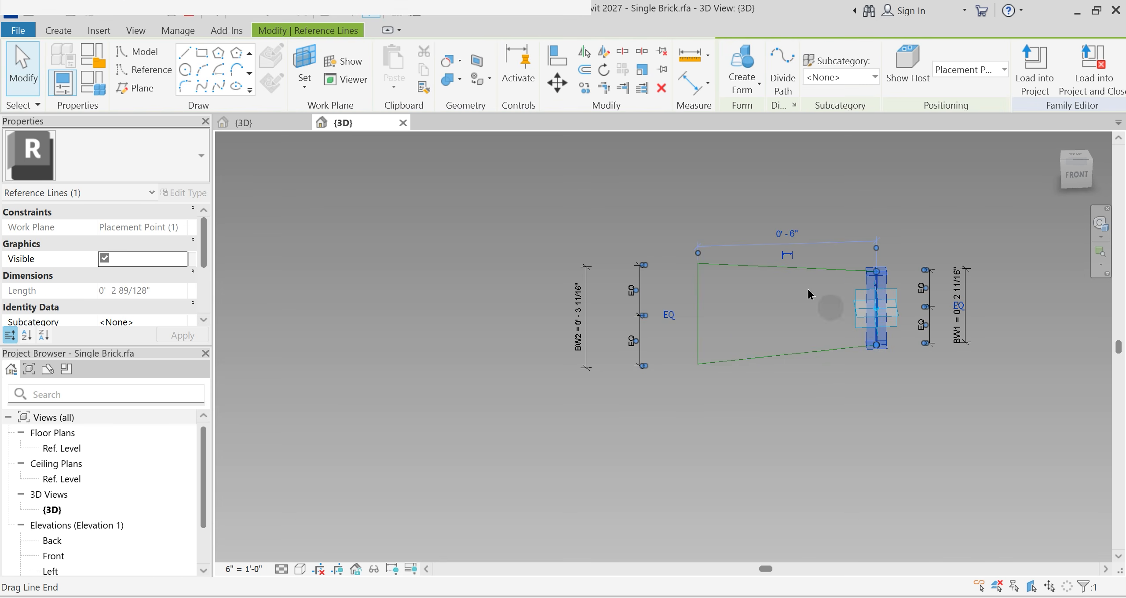
pyautogui.click(800, 262)
pyautogui.click(818, 242)
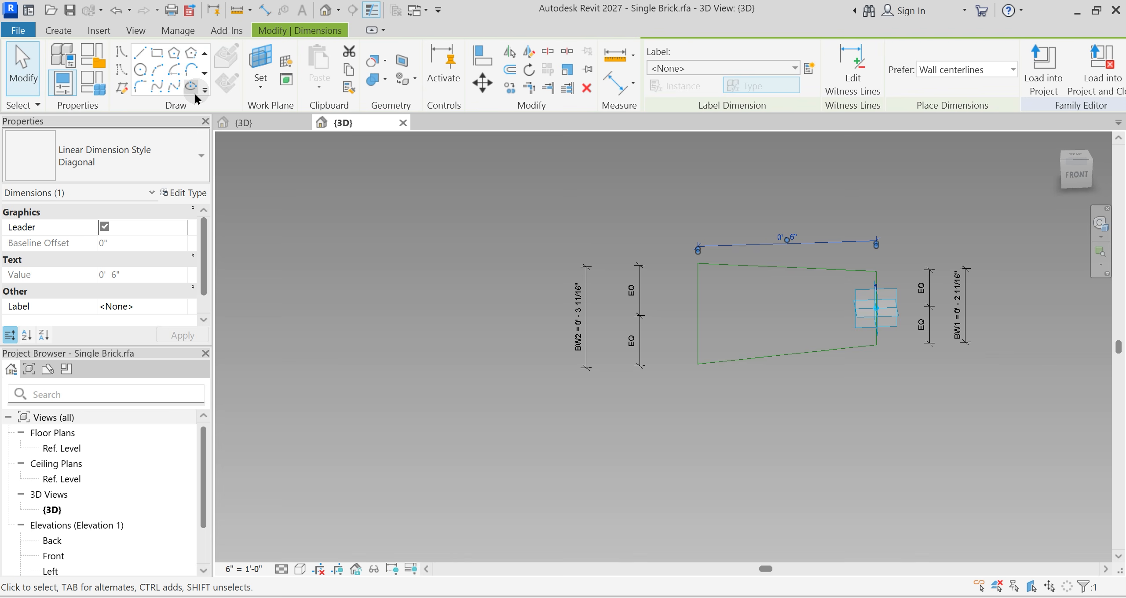
pyautogui.click(670, 74)
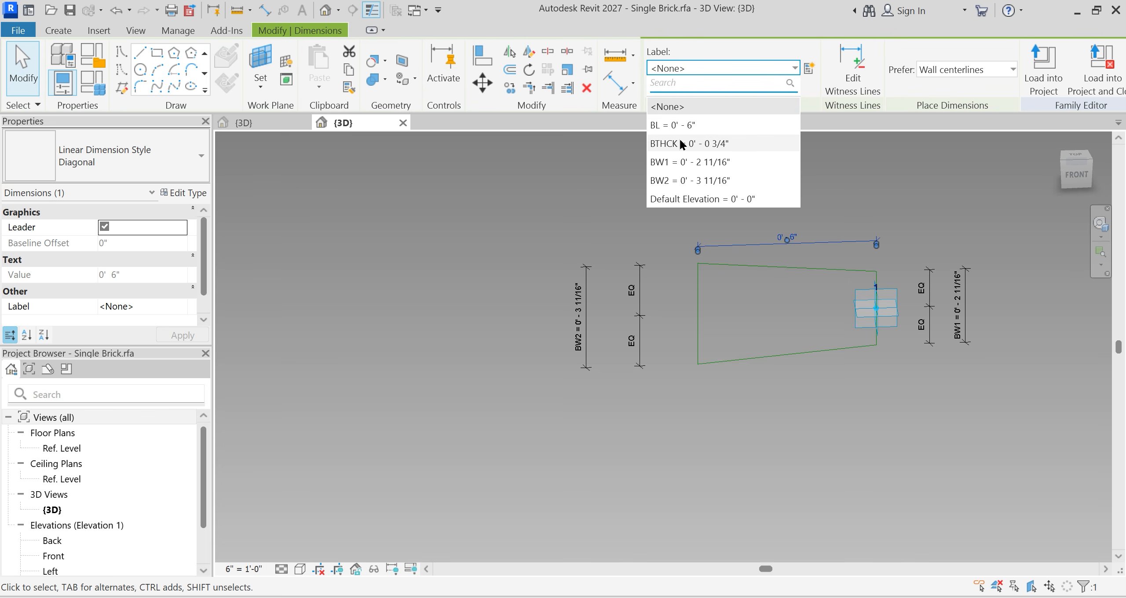
pyautogui.click(679, 124)
pyautogui.press('Escape')
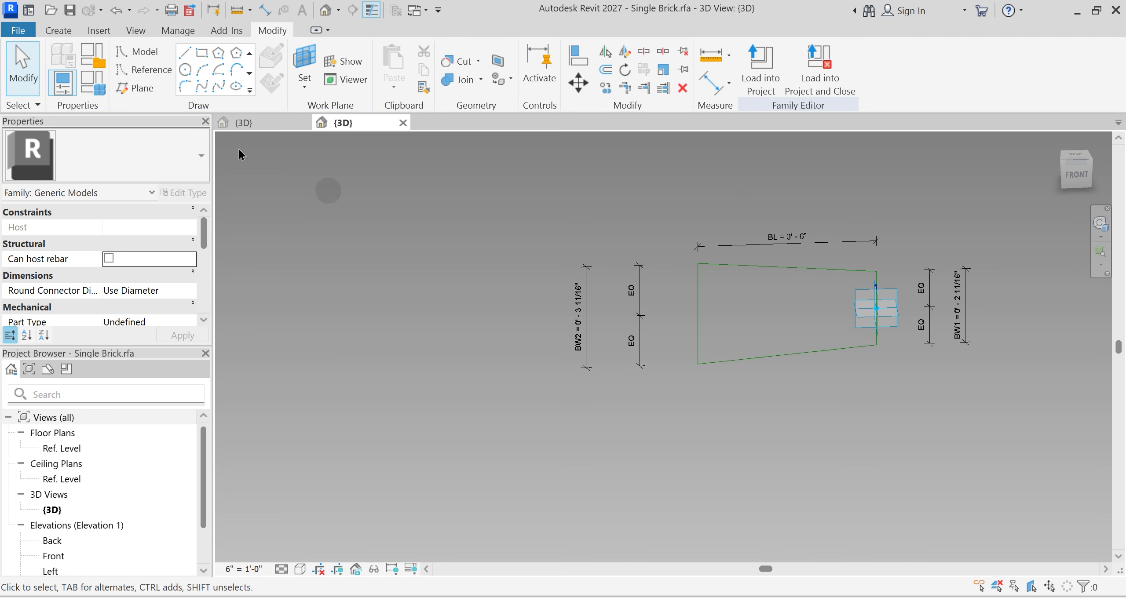
# Step: Test the relabelled outline by applying a BL value of 1' 0" in the family types, and undo it
pyautogui.click(89, 88)
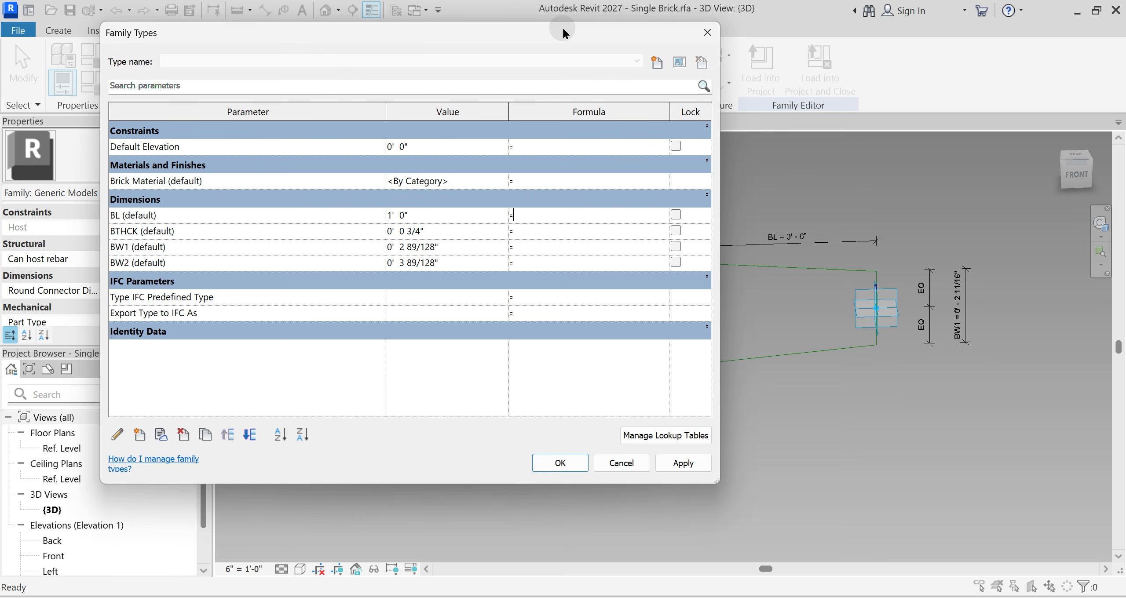
pyautogui.moveTo(564, 28); pyautogui.dragTo(94, 7)
pyautogui.click(214, 442)
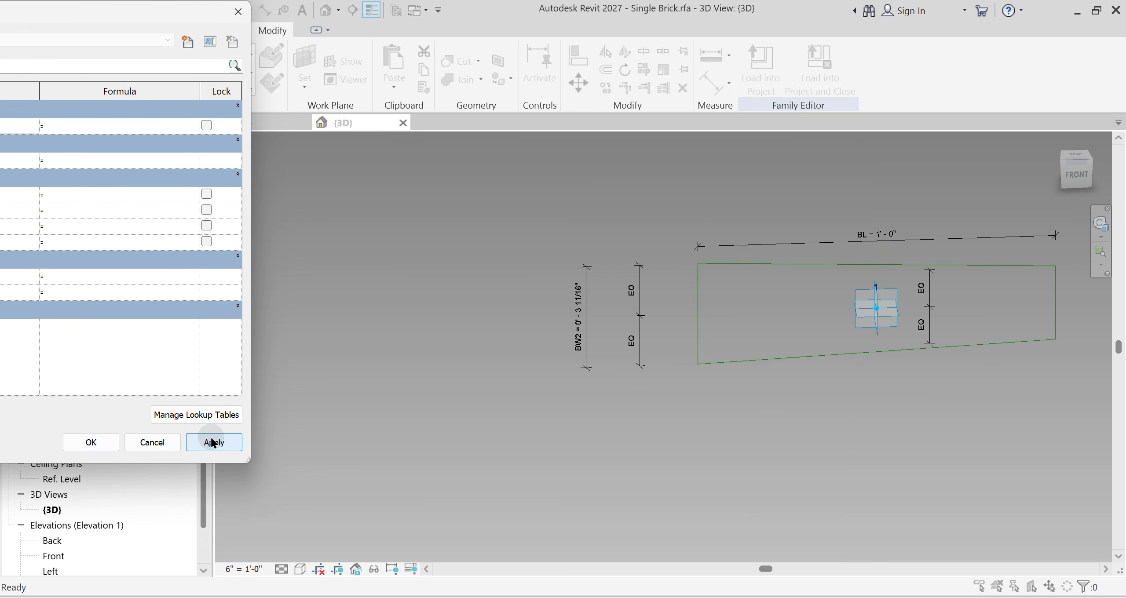
pyautogui.press('Escape')
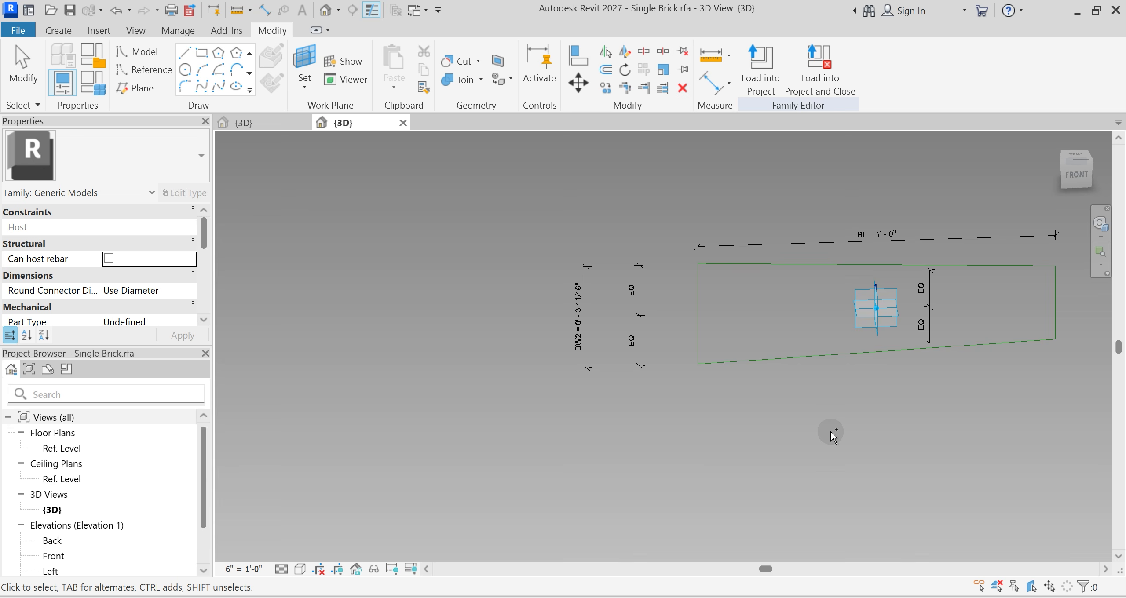
pyautogui.hotkey('ctrl', 'z')
# Step: Delete the BL dimension and replace it with a permanent one from the wide end's reference line, labelled BL
pyautogui.click(800, 243)
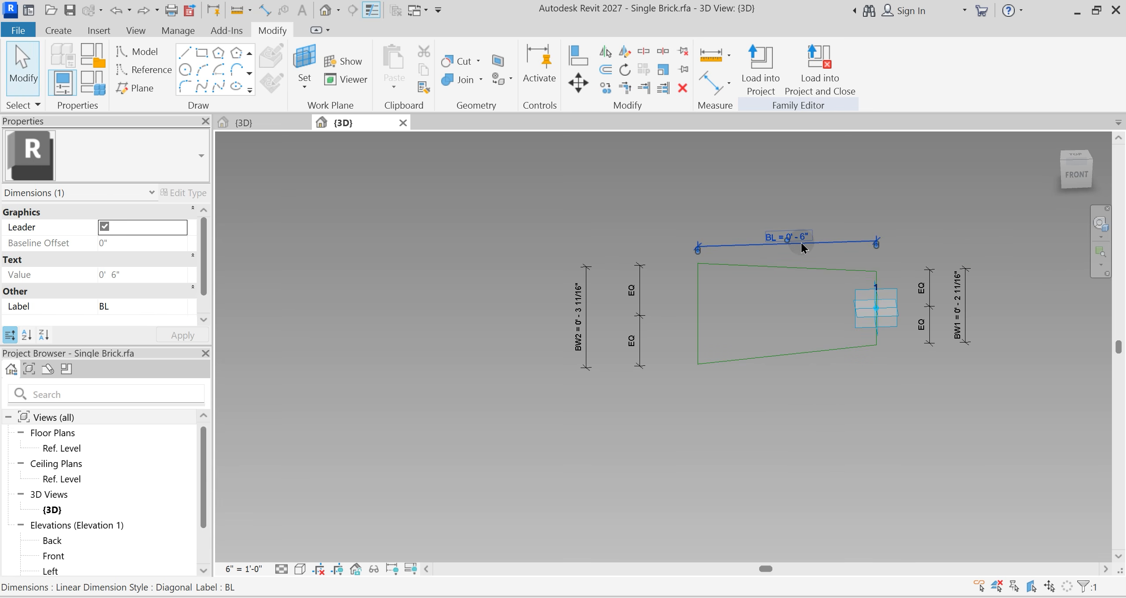
pyautogui.press('Escape')
pyautogui.click(703, 319)
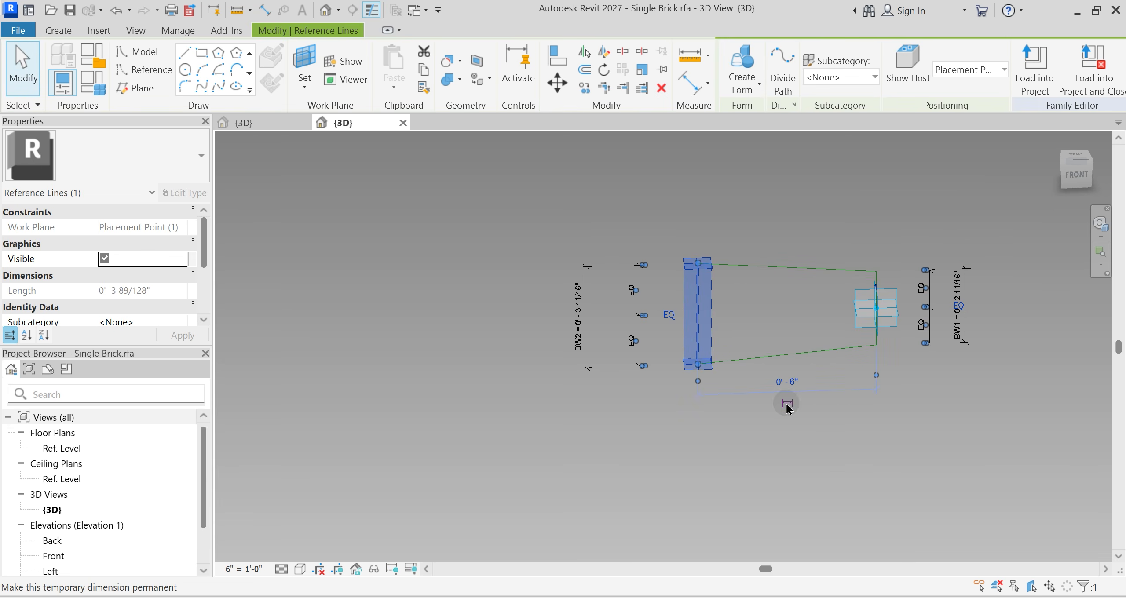
pyautogui.click(799, 414)
pyautogui.click(809, 396)
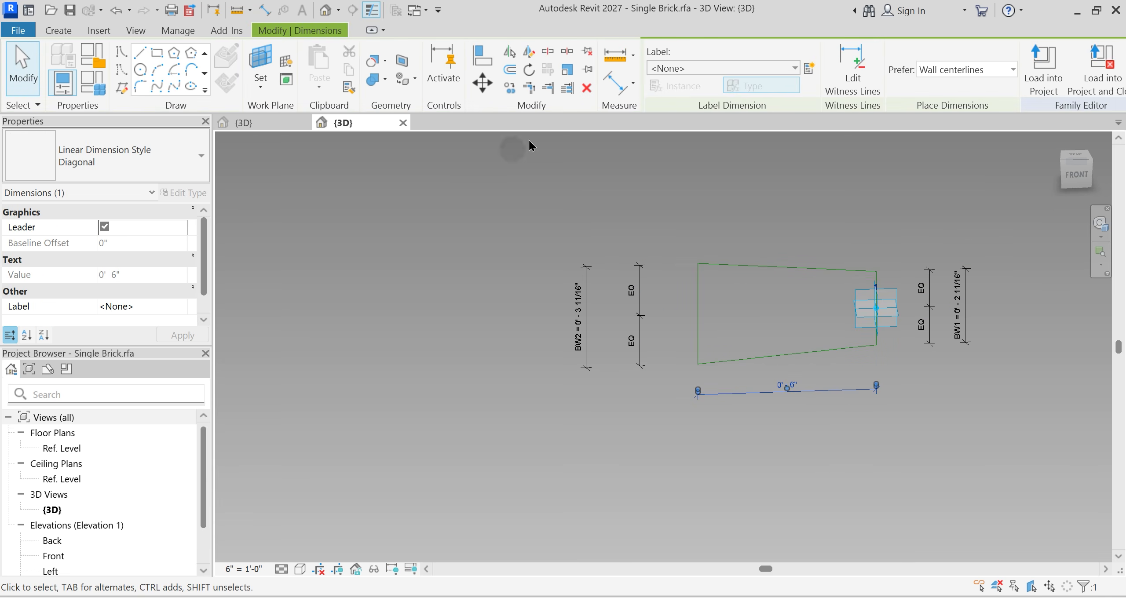
pyautogui.click(696, 73)
pyautogui.click(676, 121)
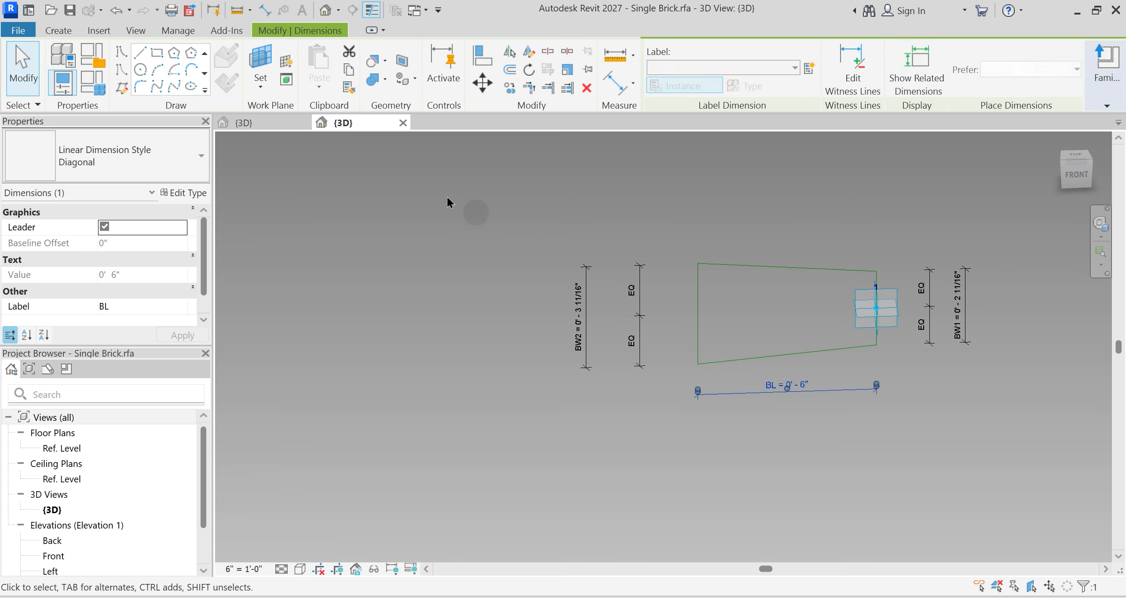
pyautogui.click(448, 198)
# Step: Set the BL parameter to 1' 0" in the family types and apply it
pyautogui.click(62, 83)
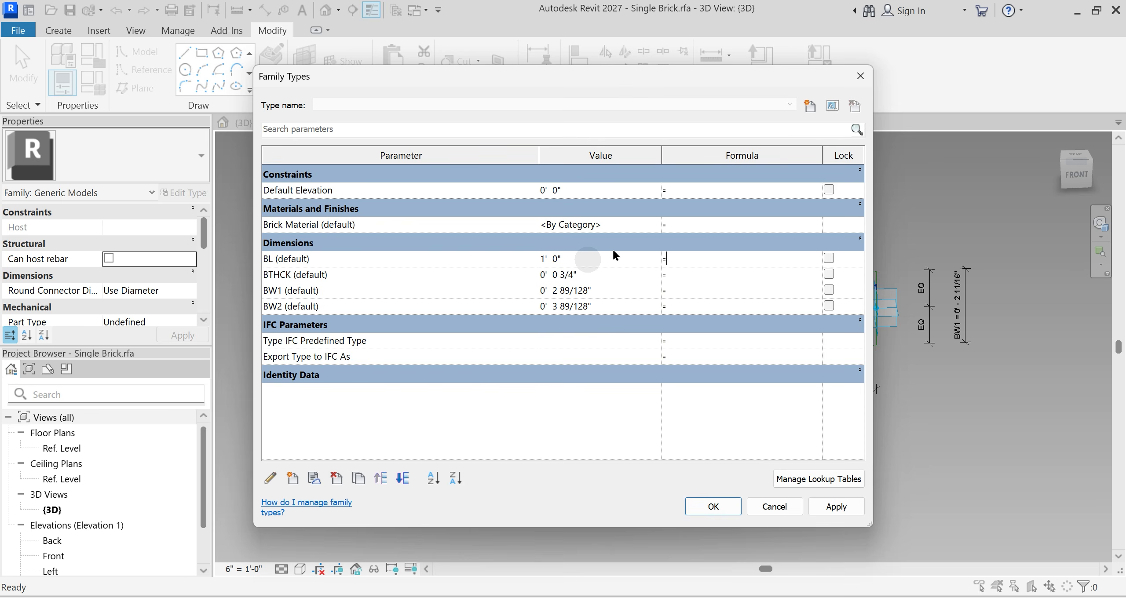
pyautogui.moveTo(660, 75); pyautogui.dragTo(223, 38)
pyautogui.click(398, 469)
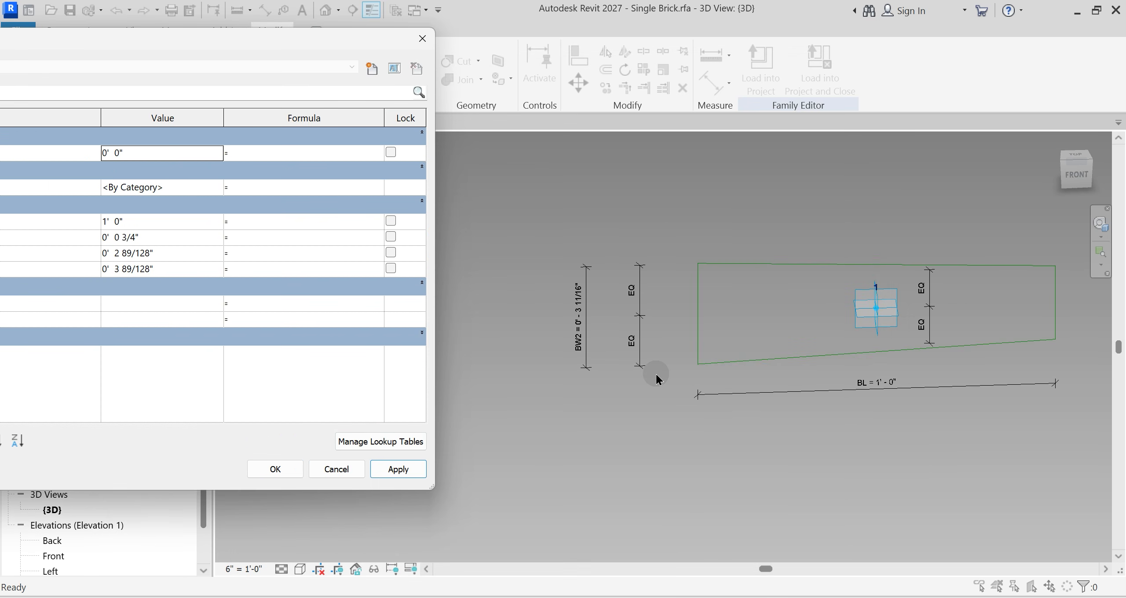
pyautogui.press('Escape')
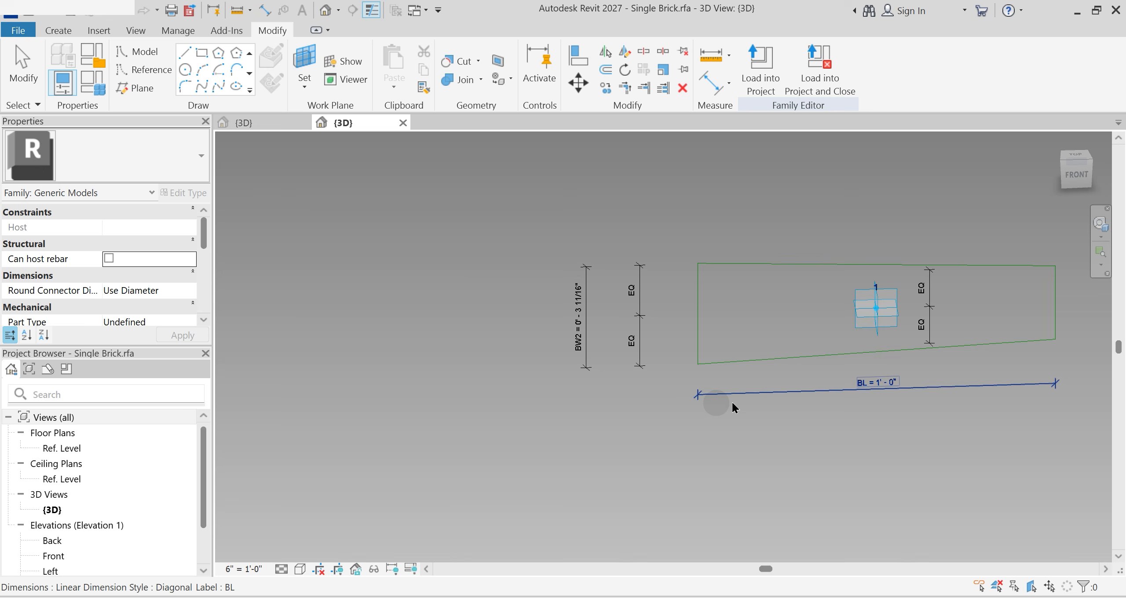
# Step: Delete the four reference lines of the brick outline together with their dimensions
pyautogui.click(751, 395)
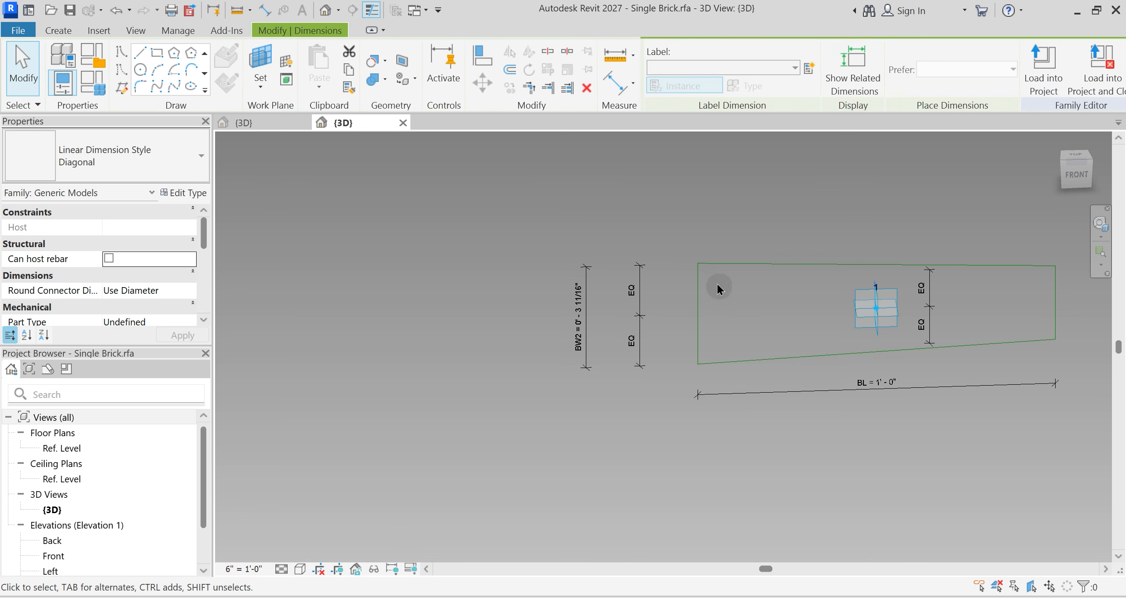
pyautogui.press('Tab')
pyautogui.click(722, 267)
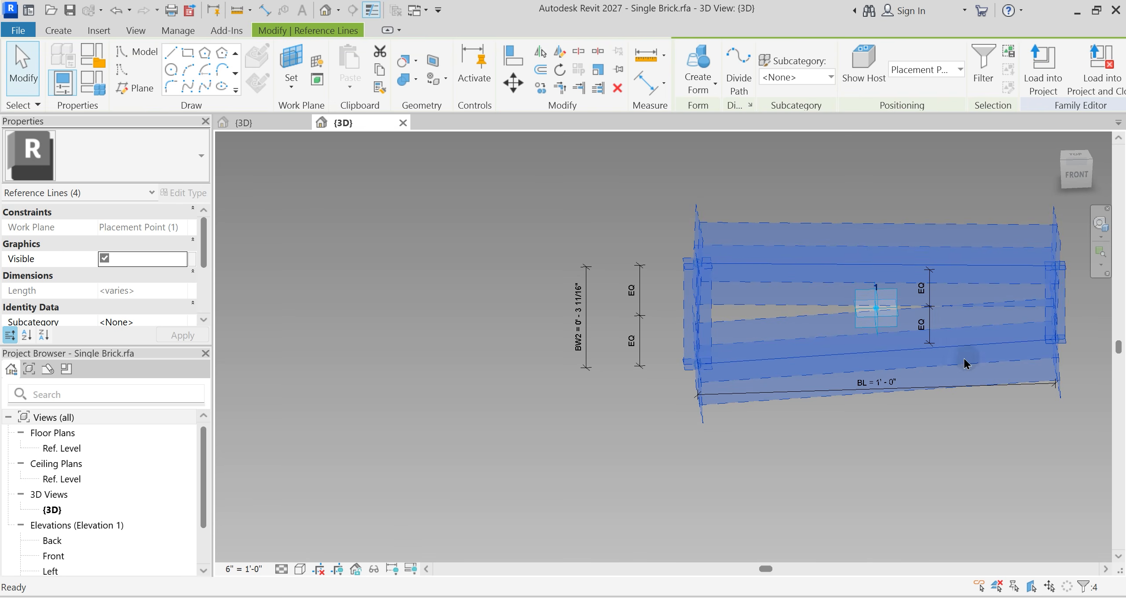
pyautogui.press('Escape')
# Step: Set the work plane to the front-facing vertical plane of the adaptive placement point
pyautogui.keyDown('shift'); pyautogui.moveTo(812, 369); pyautogui.dragTo(813, 393, button='middle'); pyautogui.keyUp('shift')
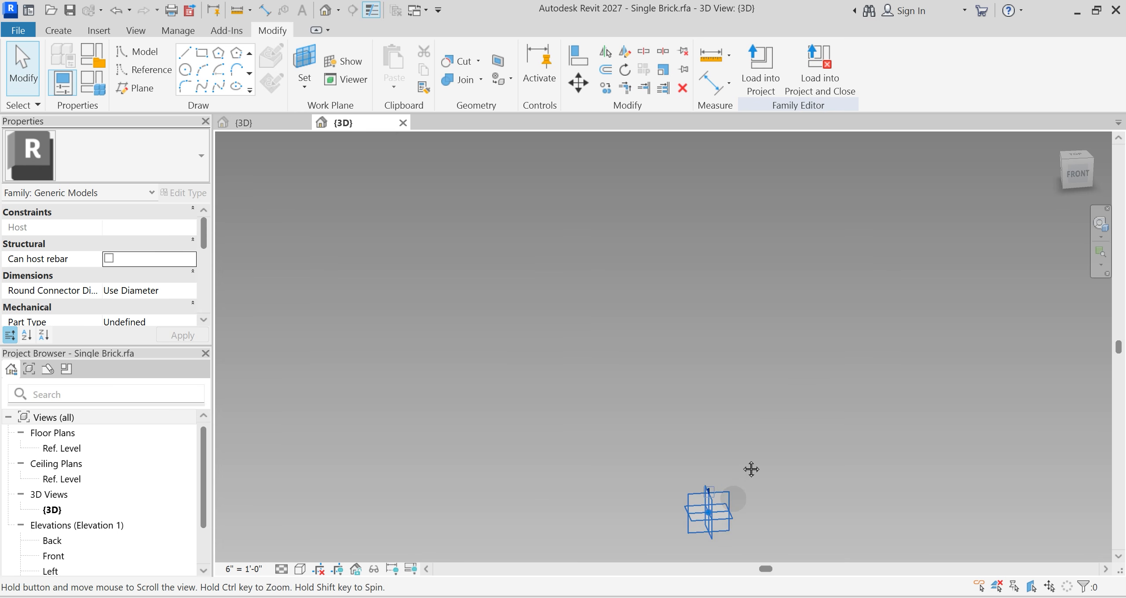
pyautogui.moveTo(750, 467); pyautogui.dragTo(791, 300, button='middle')
pyautogui.click(304, 83)
pyautogui.click(345, 114)
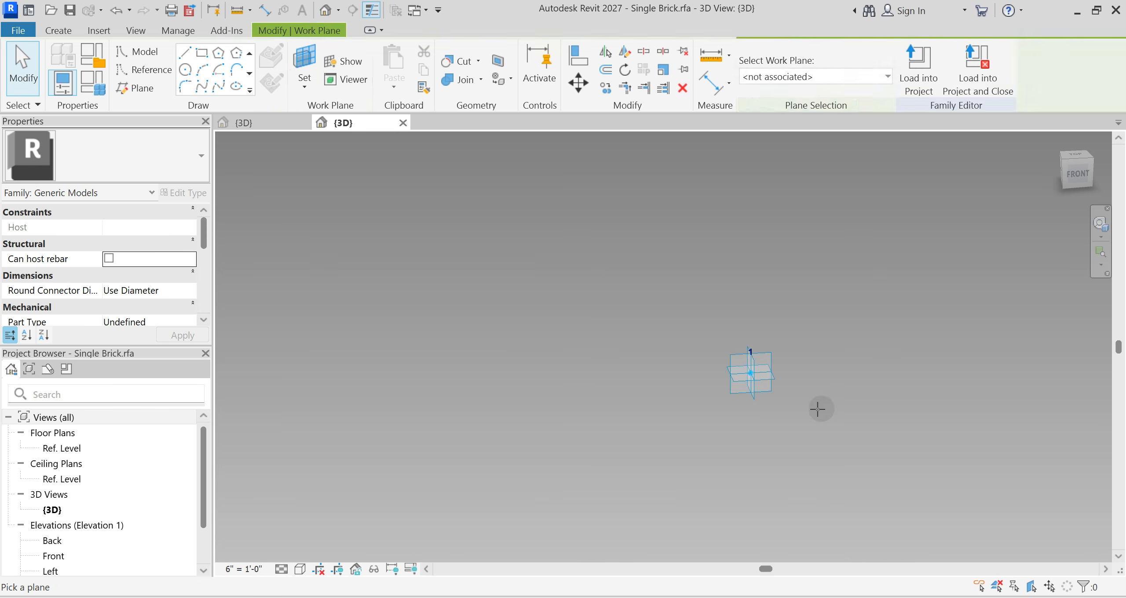
pyautogui.click(771, 389)
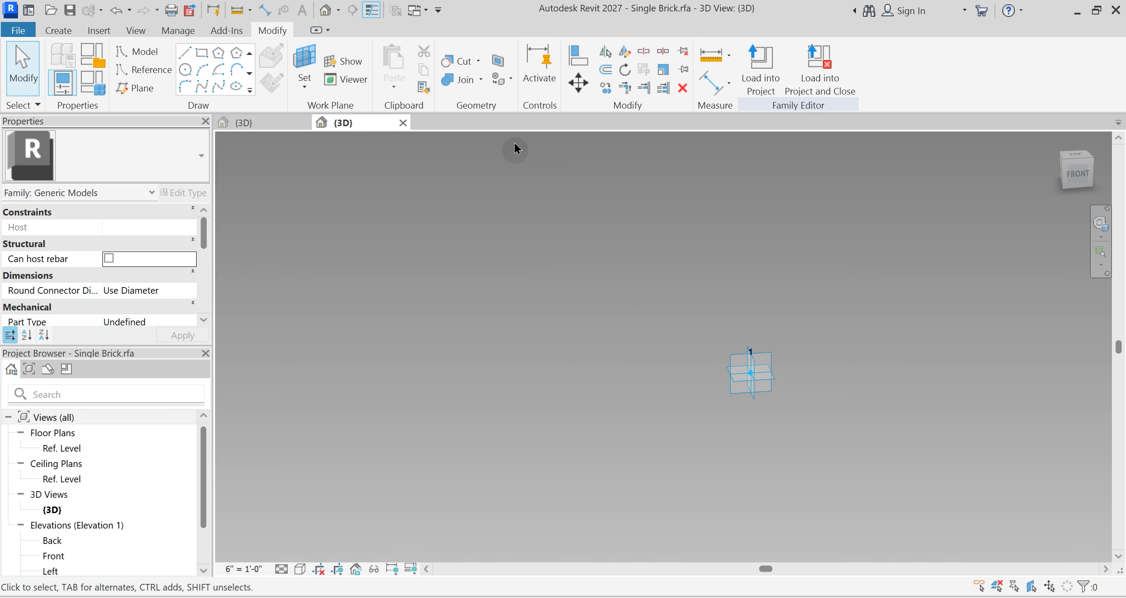
# Step: Draw a model-line rectangle about 8 3/4" long and 3" high with one corner on the adaptive placement point
pyautogui.click(204, 54)
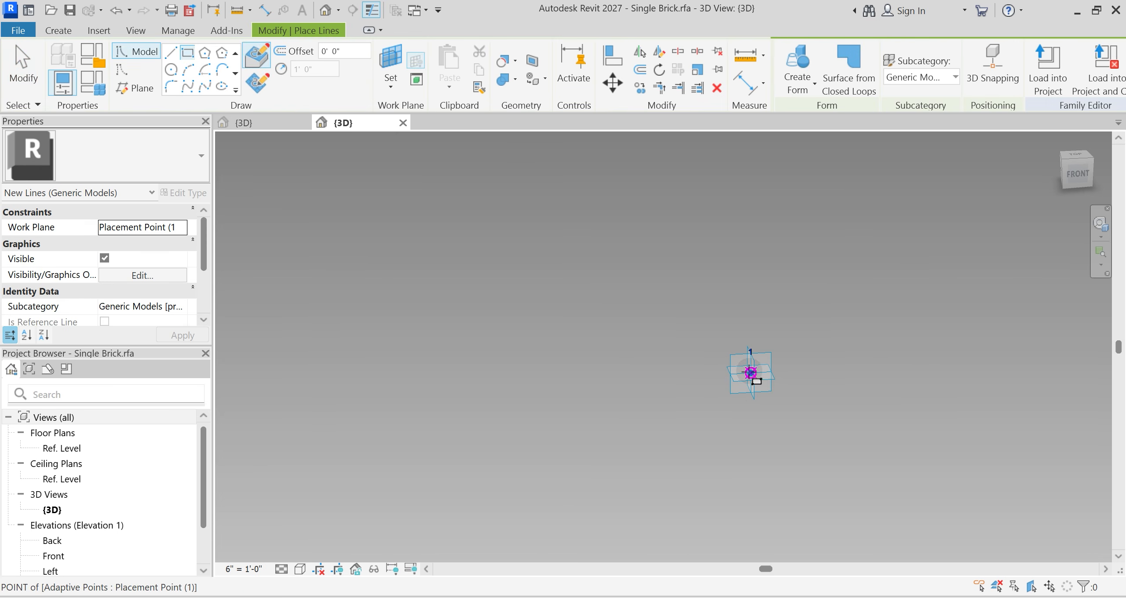
pyautogui.click(750, 373)
pyautogui.click(582, 438)
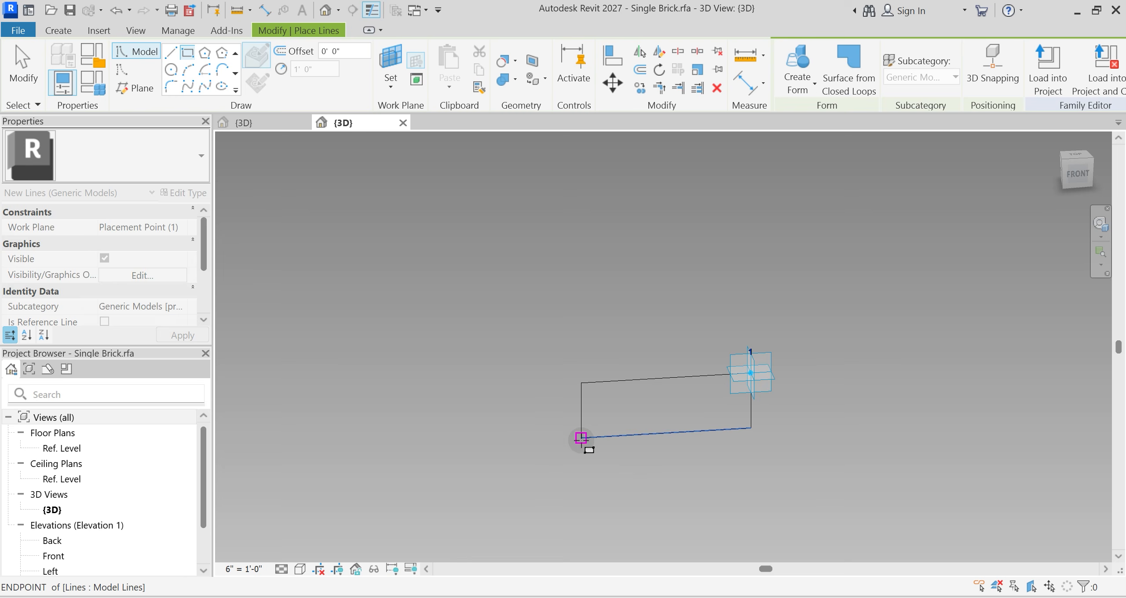
pyautogui.press('Escape')
pyautogui.press('Escape')
# Step: Move the whole rectangle 1 1/2" so the midpoint of its near short edge sits on the placement point
pyautogui.click(689, 435)
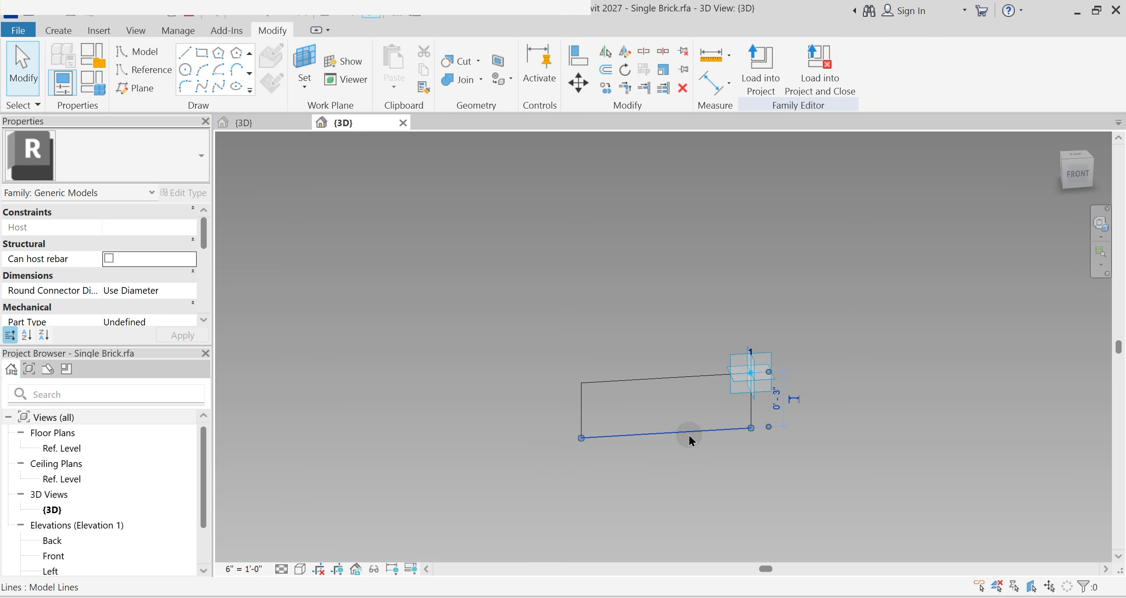
pyautogui.scroll(3, 742, 408)
pyautogui.press('Escape')
pyautogui.press('Tab')
pyautogui.click(732, 441)
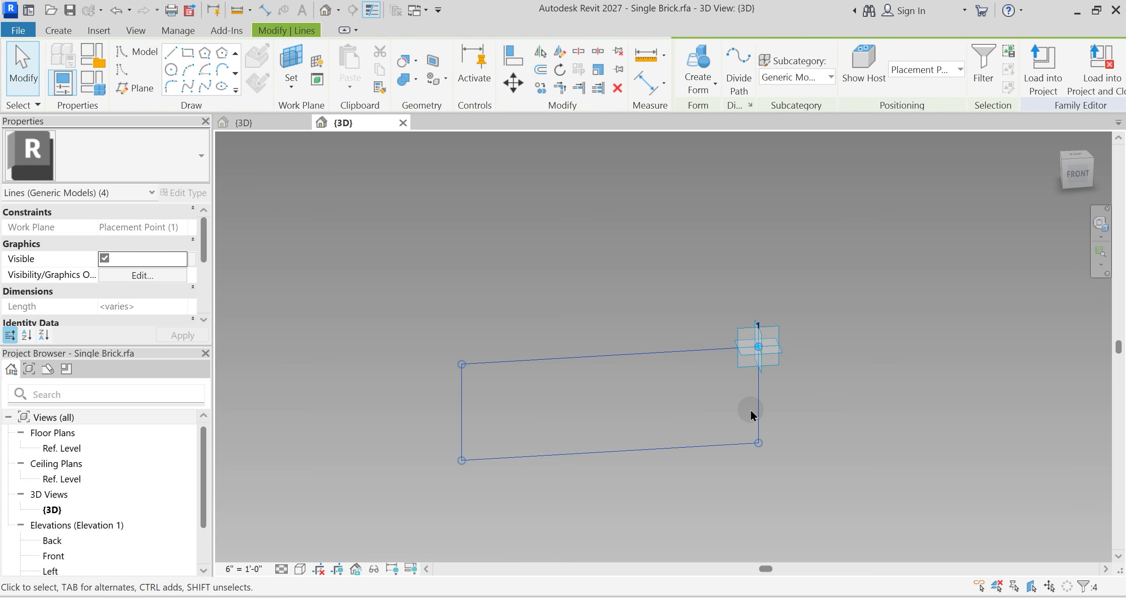
pyautogui.press('m')
pyautogui.press('v')
pyautogui.click(758, 395)
pyautogui.click(758, 346)
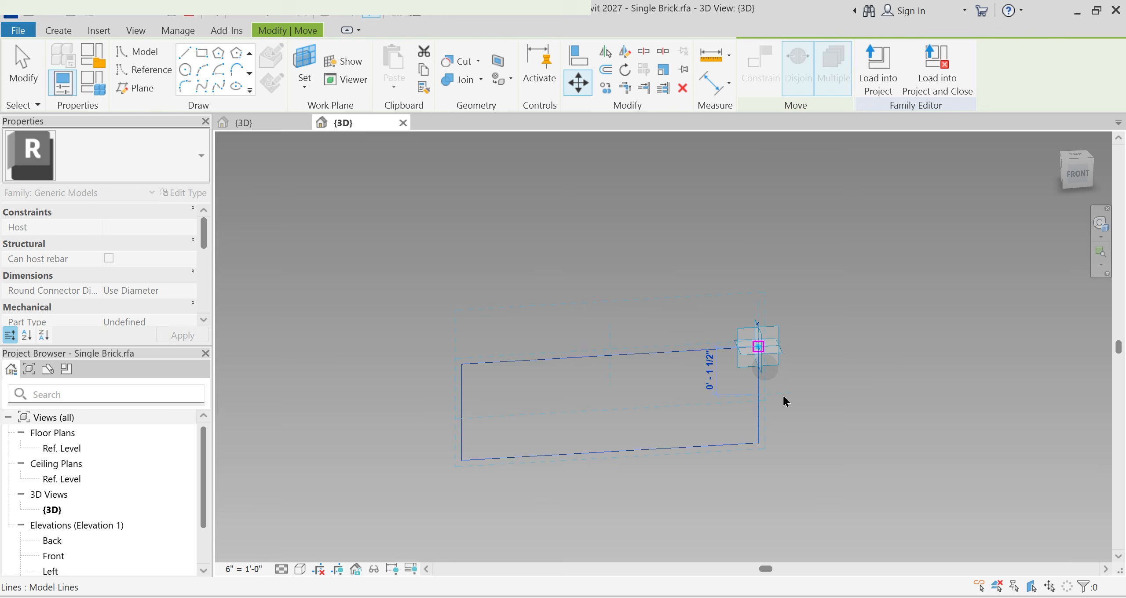
pyautogui.press('Escape')
# Step: Convert the four lines of the rectangle into reference lines
pyautogui.scroll(-1, 787, 401)
pyautogui.press('Tab')
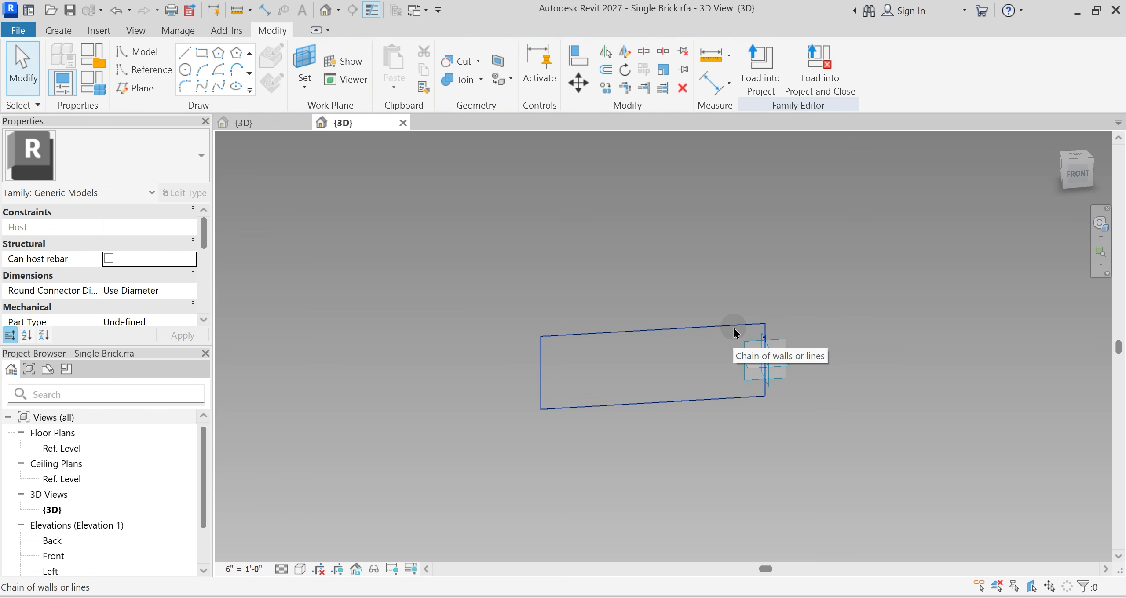
pyautogui.click(735, 329)
pyautogui.click(109, 290)
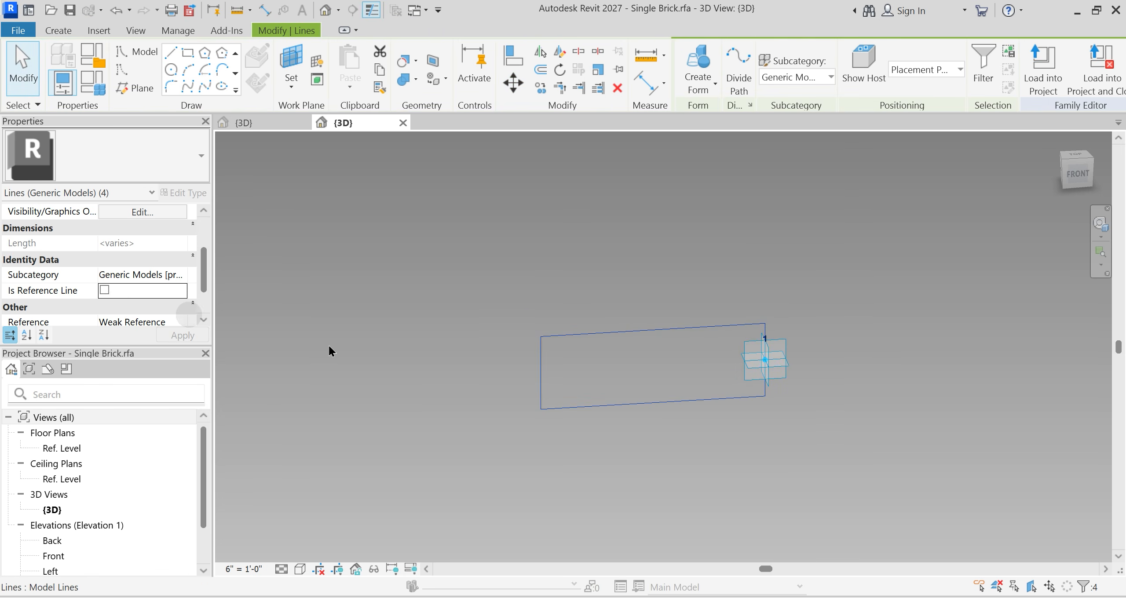
pyautogui.click(104, 291)
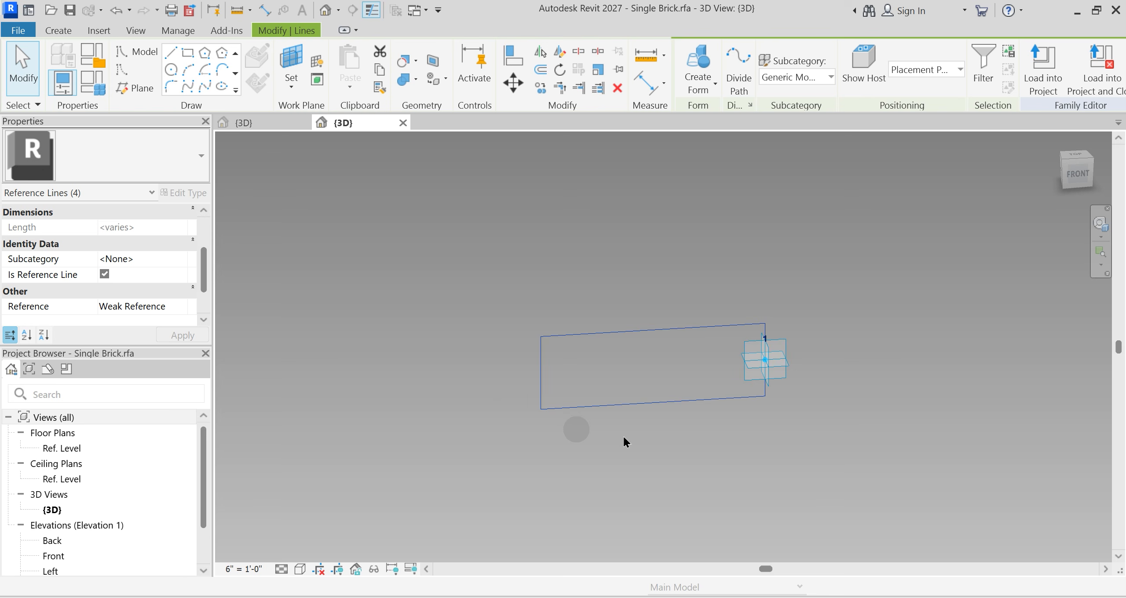
pyautogui.click(735, 386)
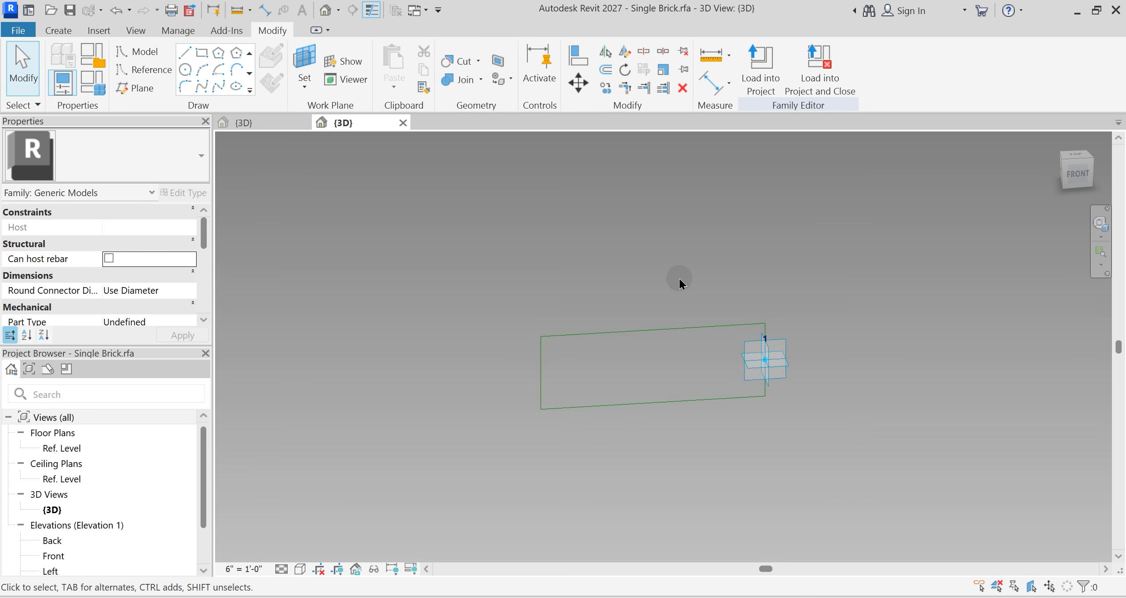
# Step: Add a permanent dimension to the rectangle's length, label it BL, and set BL to 0' 7" in the family types
pyautogui.click(712, 83)
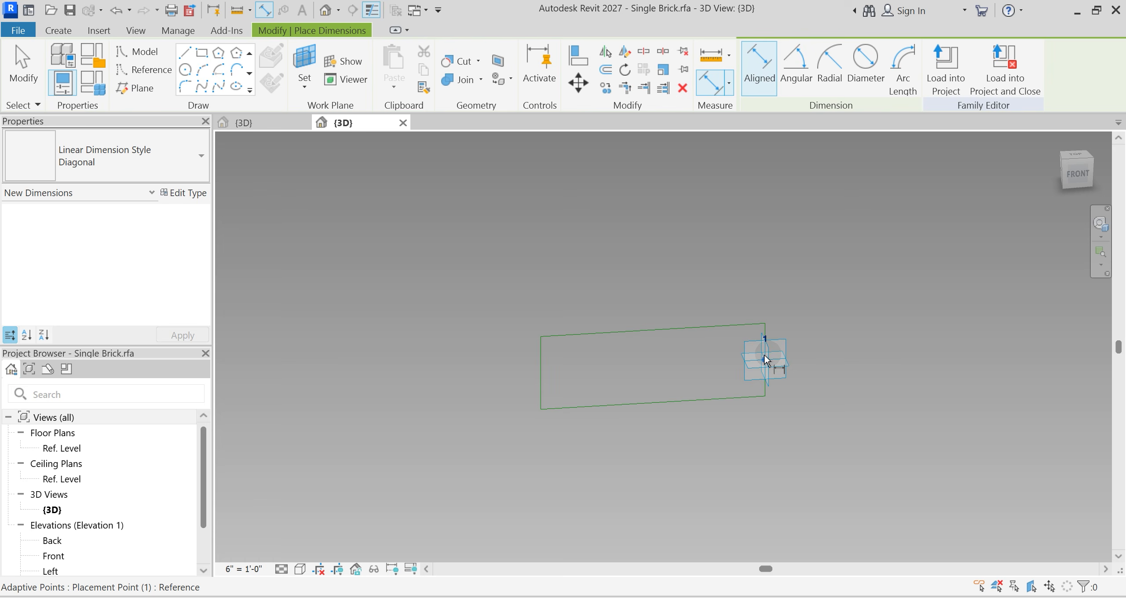
pyautogui.press('Escape')
pyautogui.click(542, 370)
pyautogui.click(542, 371)
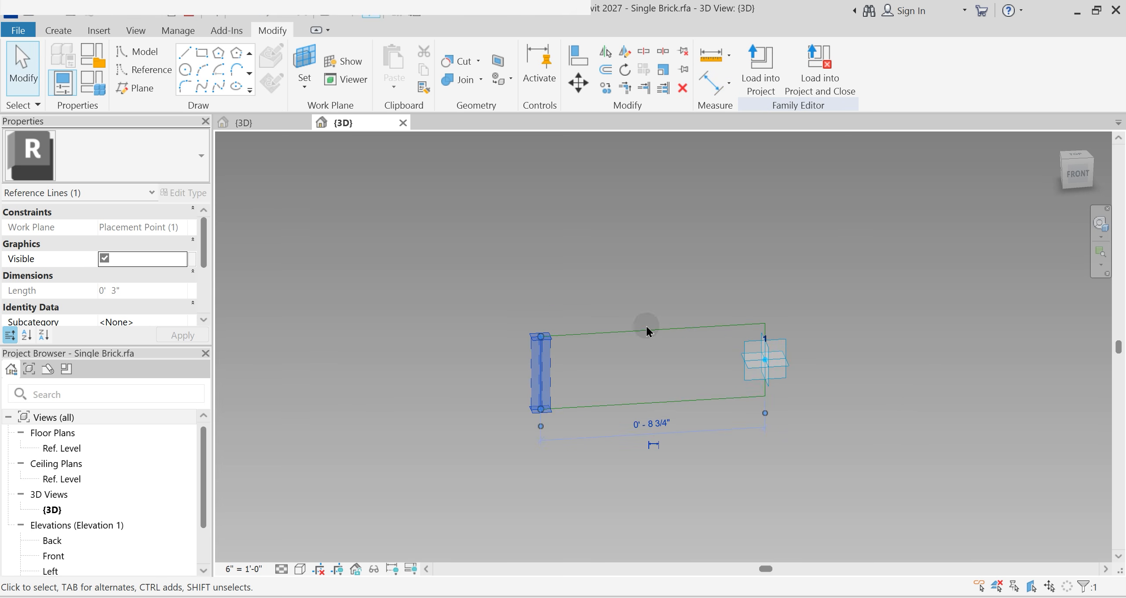
pyautogui.click(653, 444)
pyautogui.click(675, 438)
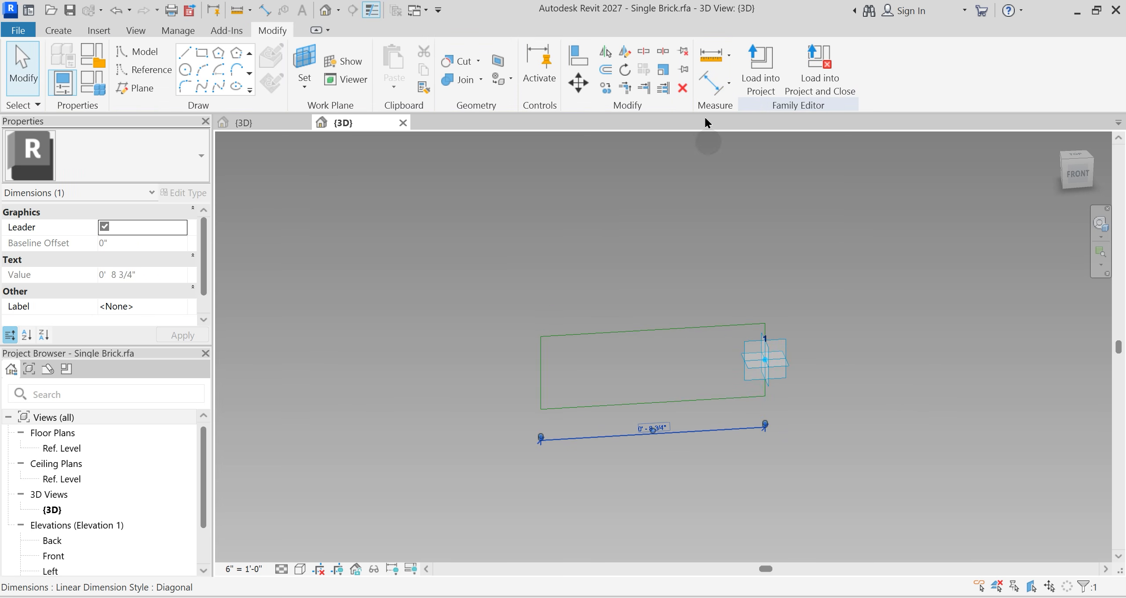
pyautogui.click(698, 70)
pyautogui.click(680, 125)
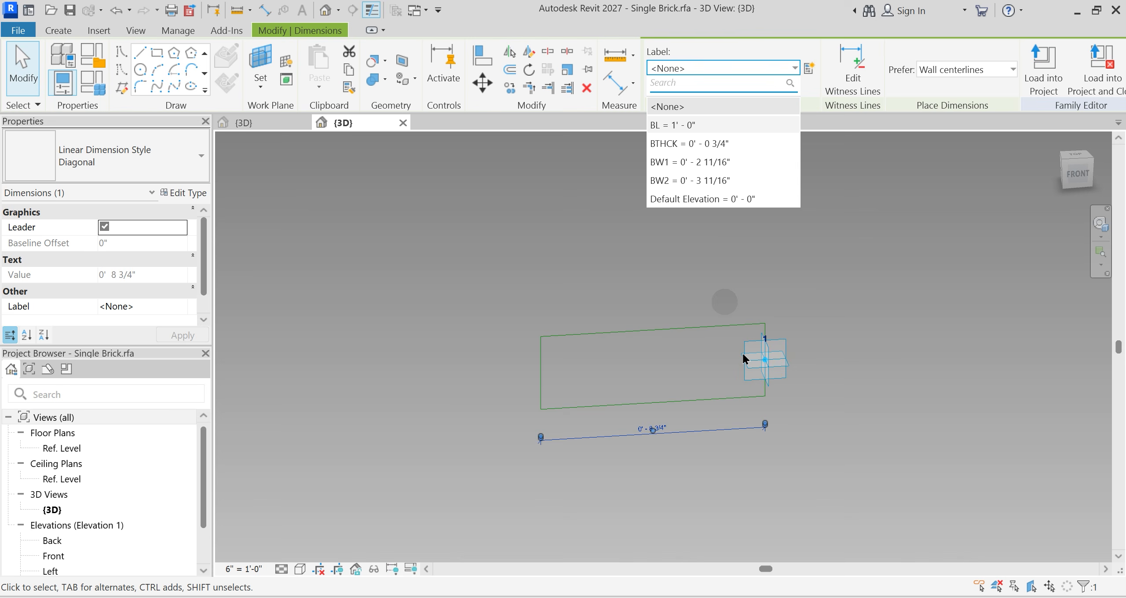
pyautogui.click(692, 382)
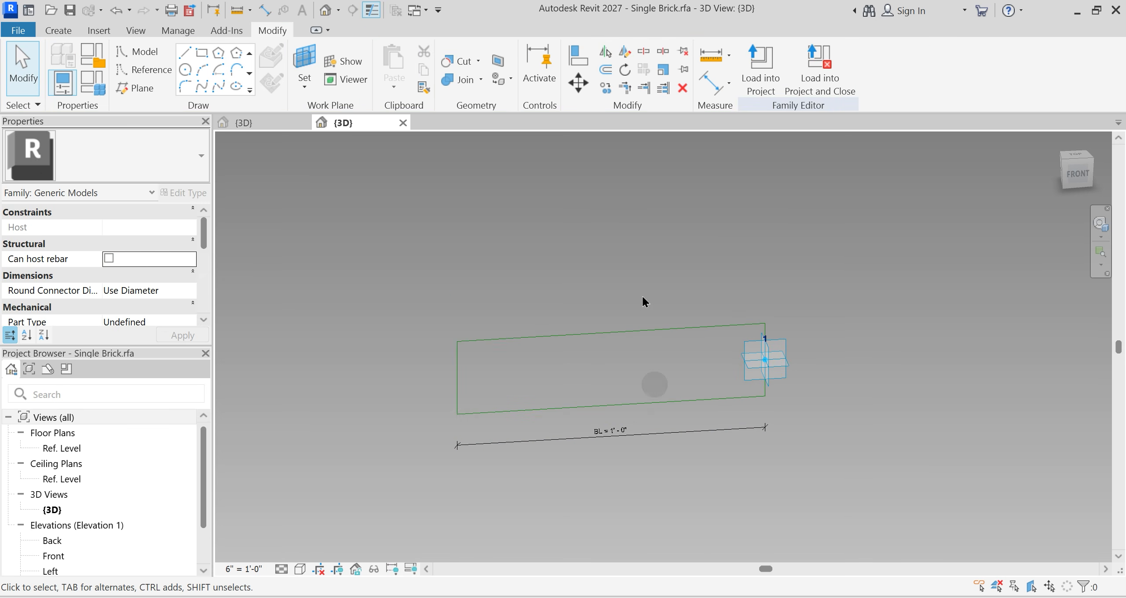
pyautogui.click(98, 88)
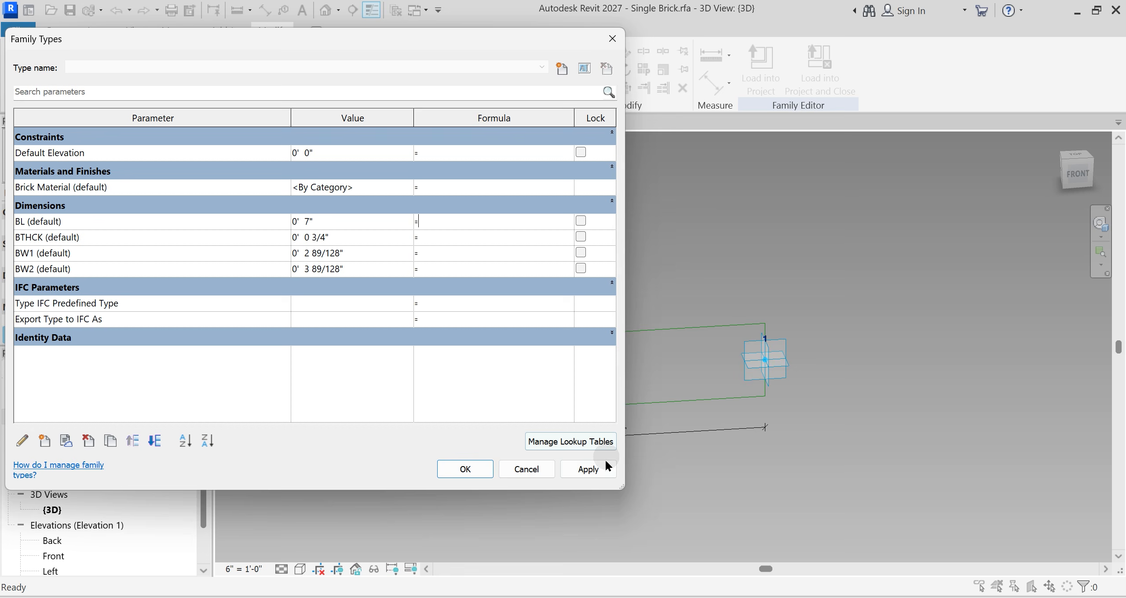
pyautogui.click(453, 462)
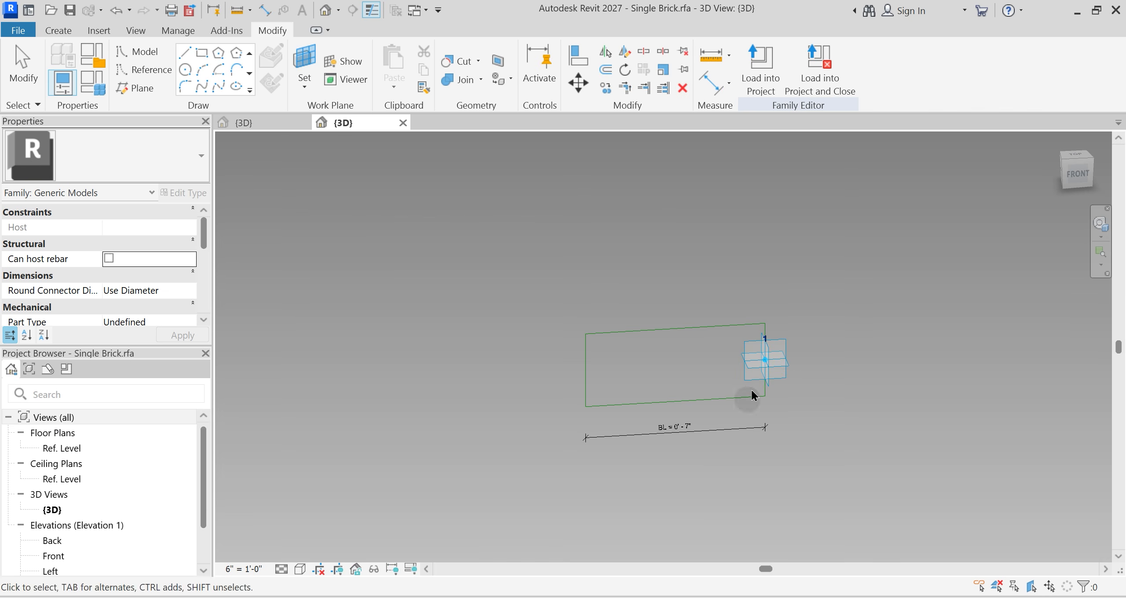
# Step: Dimension the end at the placement point through both corners and the point's horizontal plane, with equal segments
pyautogui.click(711, 86)
pyautogui.click(766, 328)
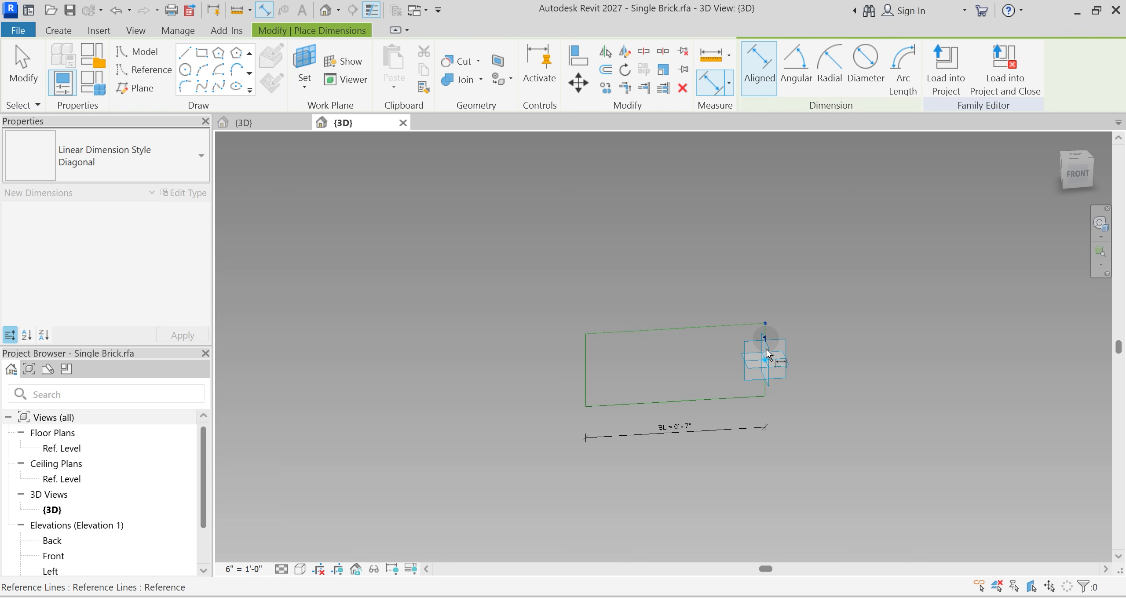
pyautogui.click(765, 399)
pyautogui.click(822, 403)
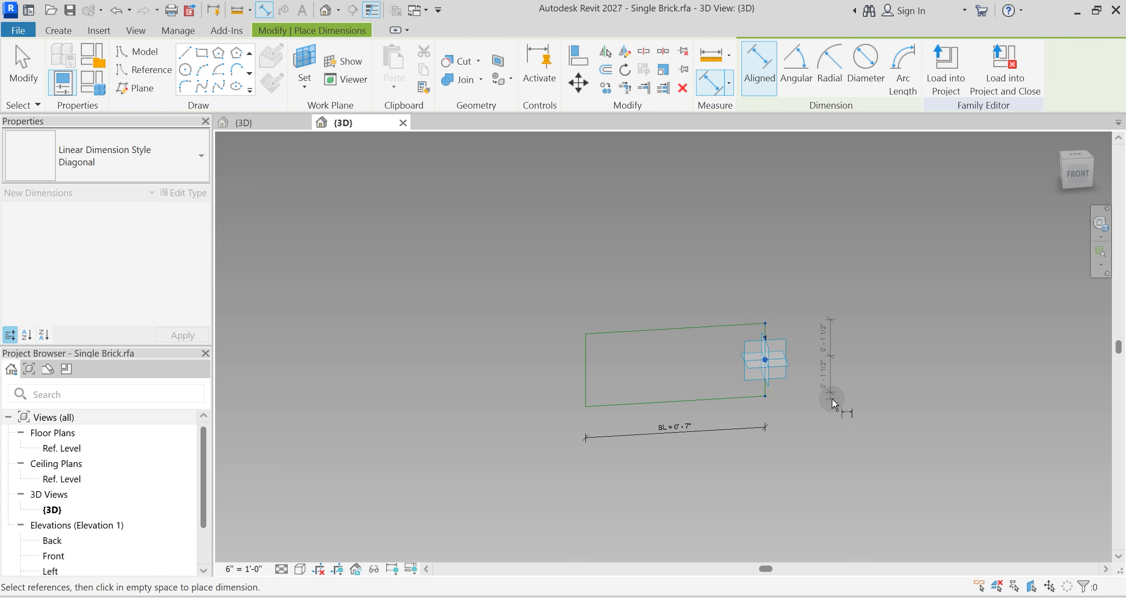
# Step: Dimension the full height of the placement-point end between its two corners and label it BW1
pyautogui.click(765, 327)
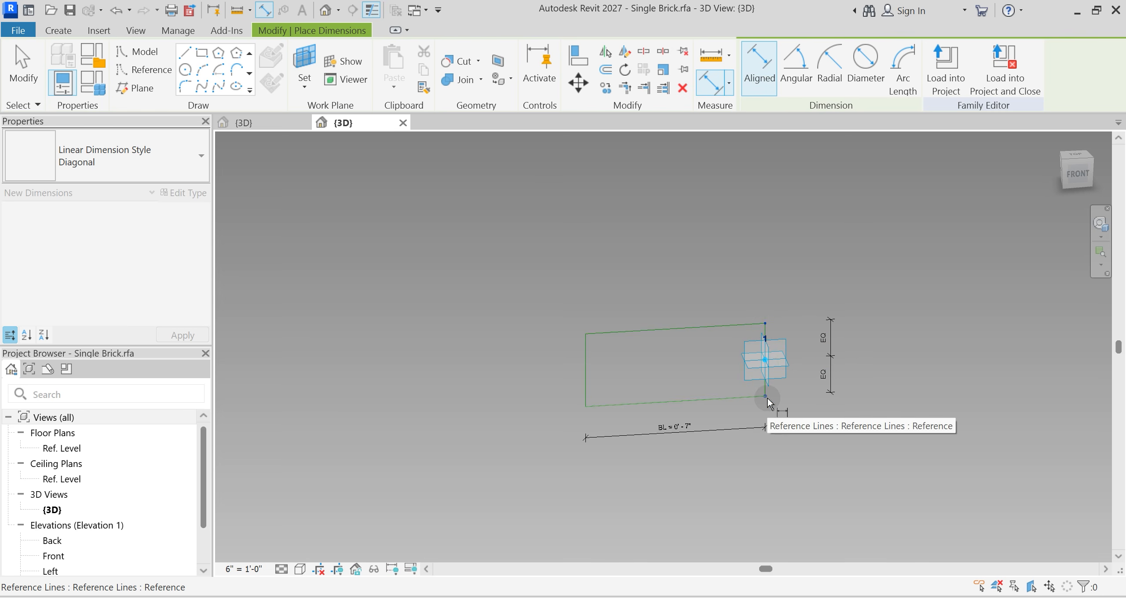
pyautogui.click(768, 396)
pyautogui.click(875, 401)
pyautogui.press('Escape')
pyautogui.press('Escape')
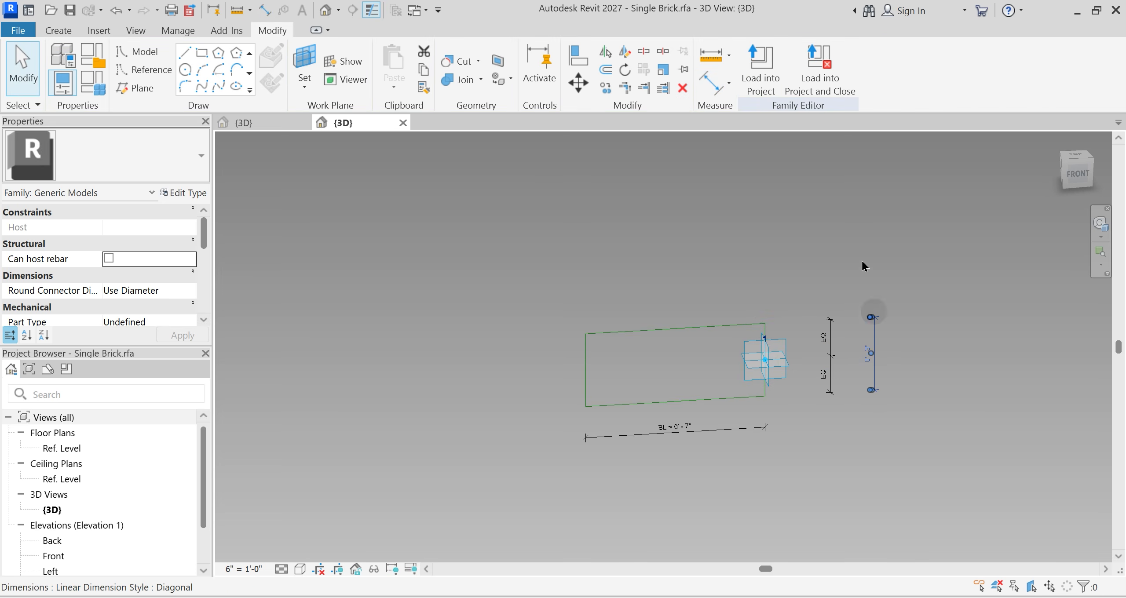
pyautogui.click(682, 66)
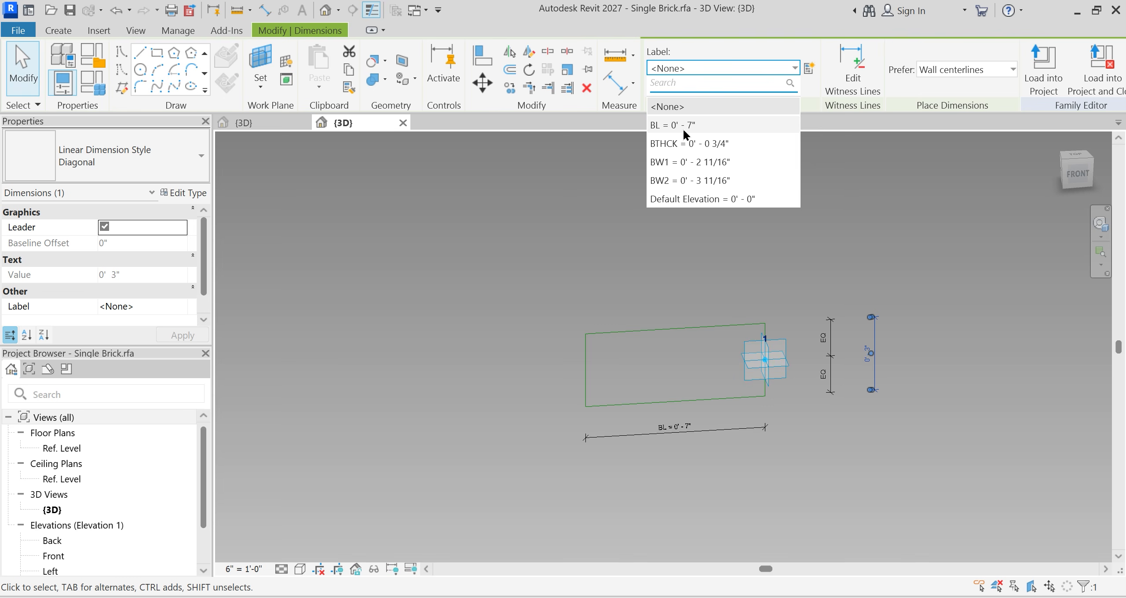
pyautogui.click(678, 163)
pyautogui.click(684, 270)
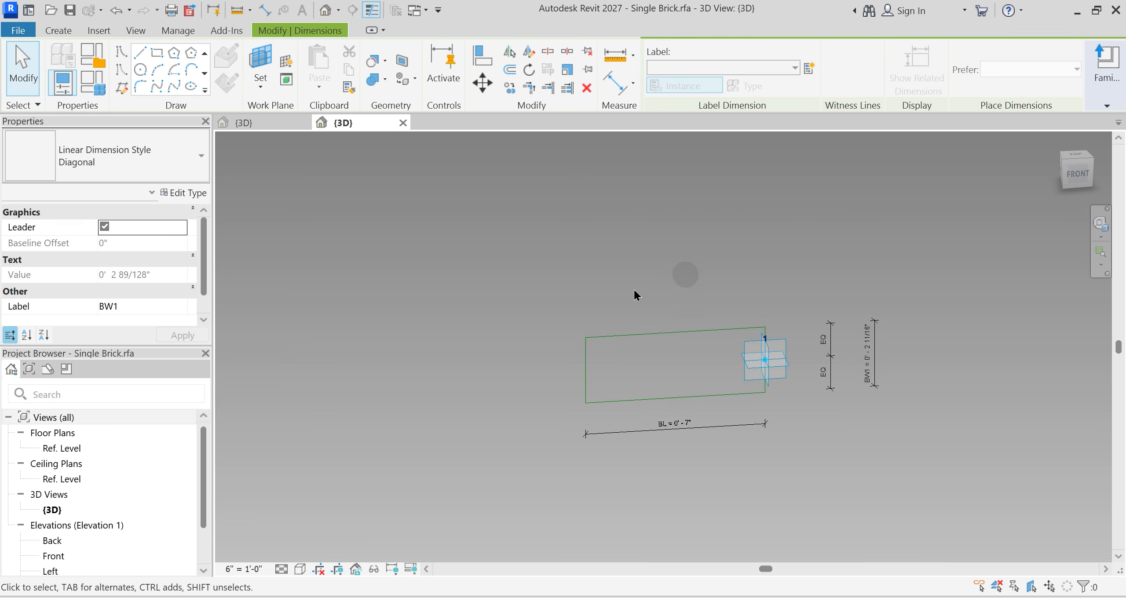
# Step: In the front view, stretch both corners of the far end outward so the outline becomes a tapered brick shape
pyautogui.click(551, 327)
pyautogui.press('Tab')
pyautogui.click(598, 335)
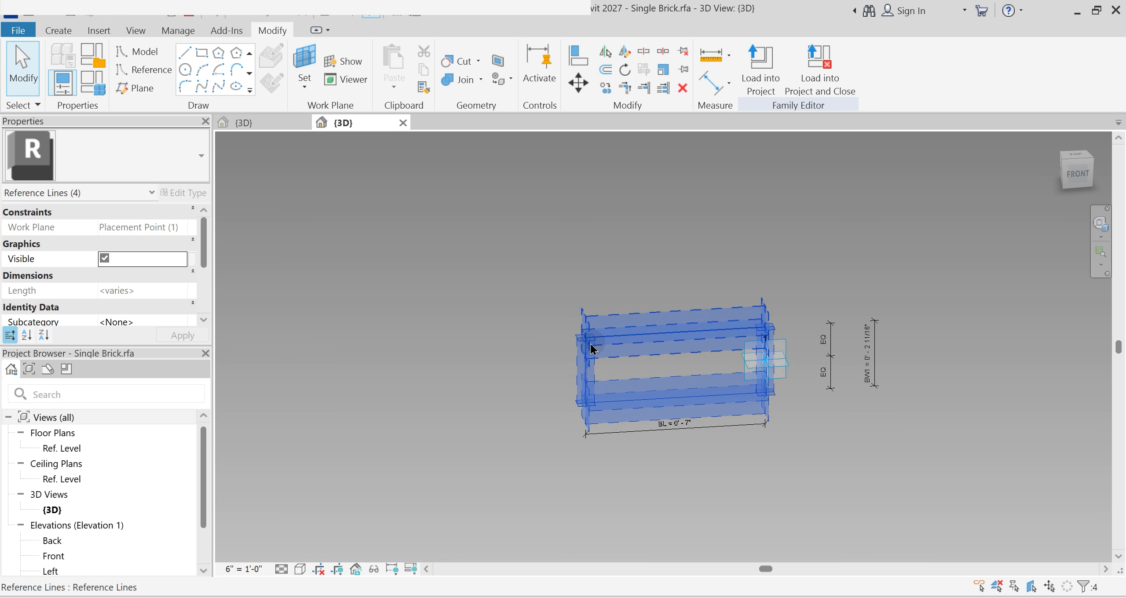
pyautogui.click(1077, 174)
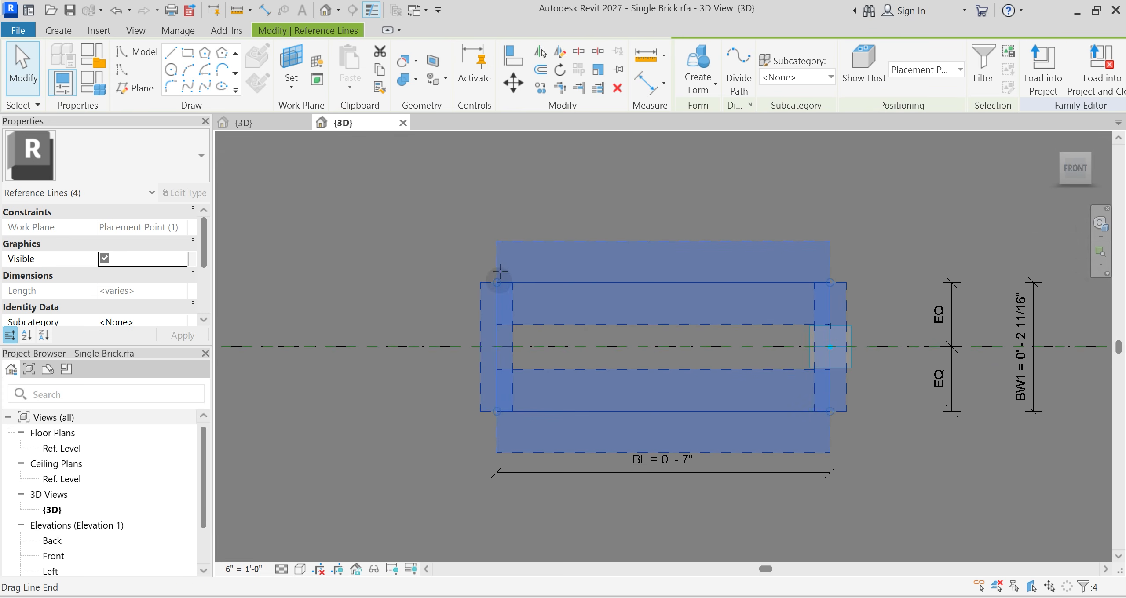
pyautogui.moveTo(500, 272); pyautogui.dragTo(501, 445)
pyautogui.click(602, 420)
pyautogui.scroll(-2, 601, 420)
pyautogui.keyDown('shift'); pyautogui.moveTo(577, 422); pyautogui.dragTo(625, 353, button='middle'); pyautogui.keyUp('shift')
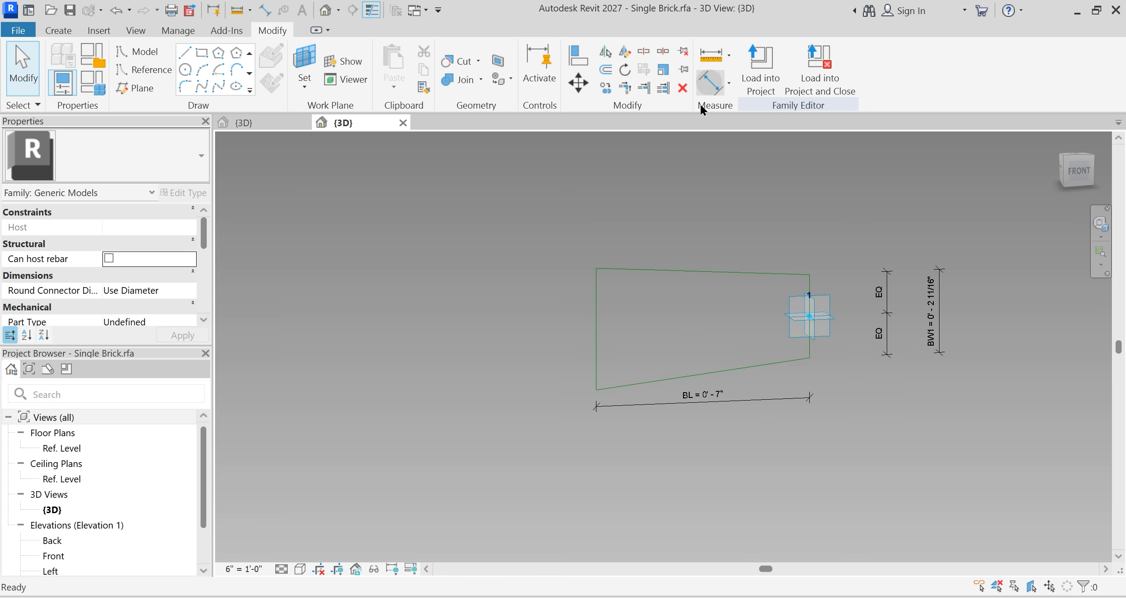
# Step: Dimension the wide end with equal segments about the placement point's horizontal plane, plus an overall dimension labelled BW2
pyautogui.click(709, 83)
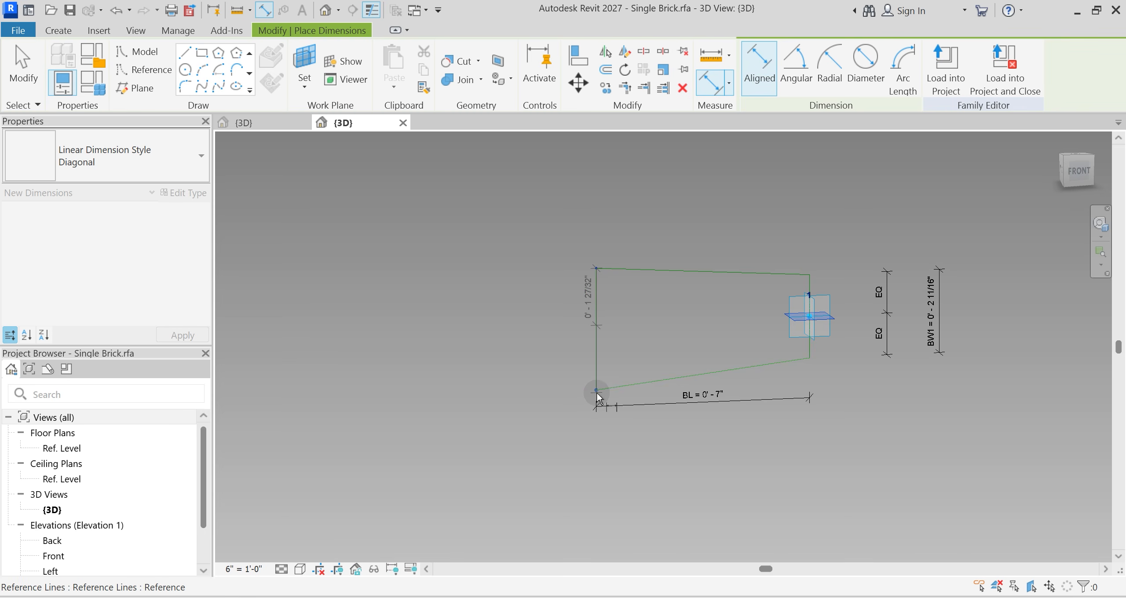
pyautogui.click(545, 388)
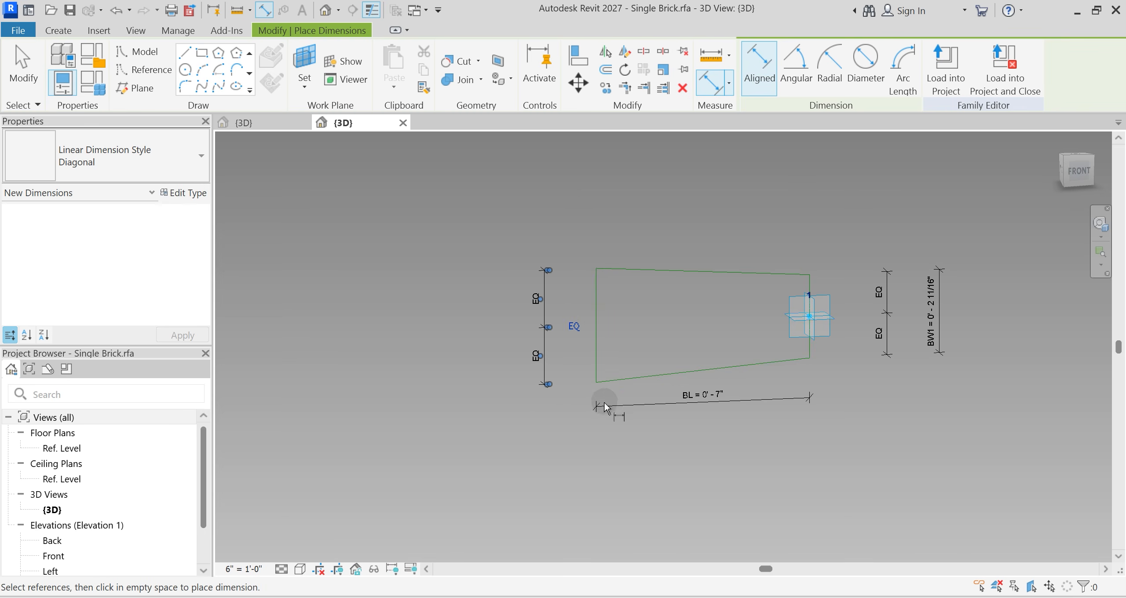
pyautogui.click(596, 277)
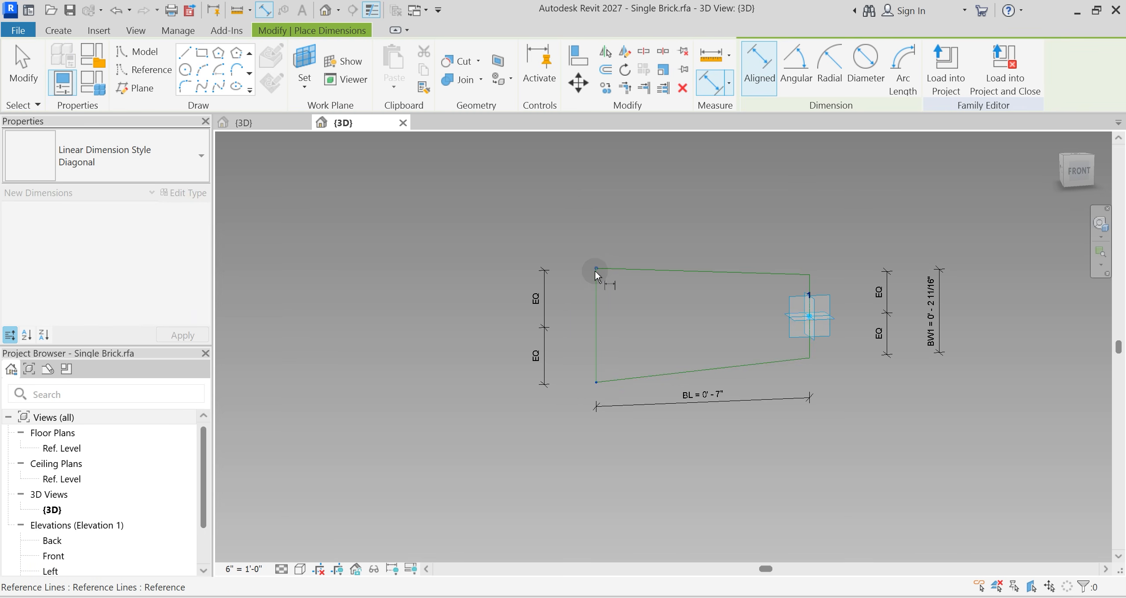
pyautogui.click(595, 271)
pyautogui.click(490, 280)
pyautogui.press('Escape')
pyautogui.click(491, 306)
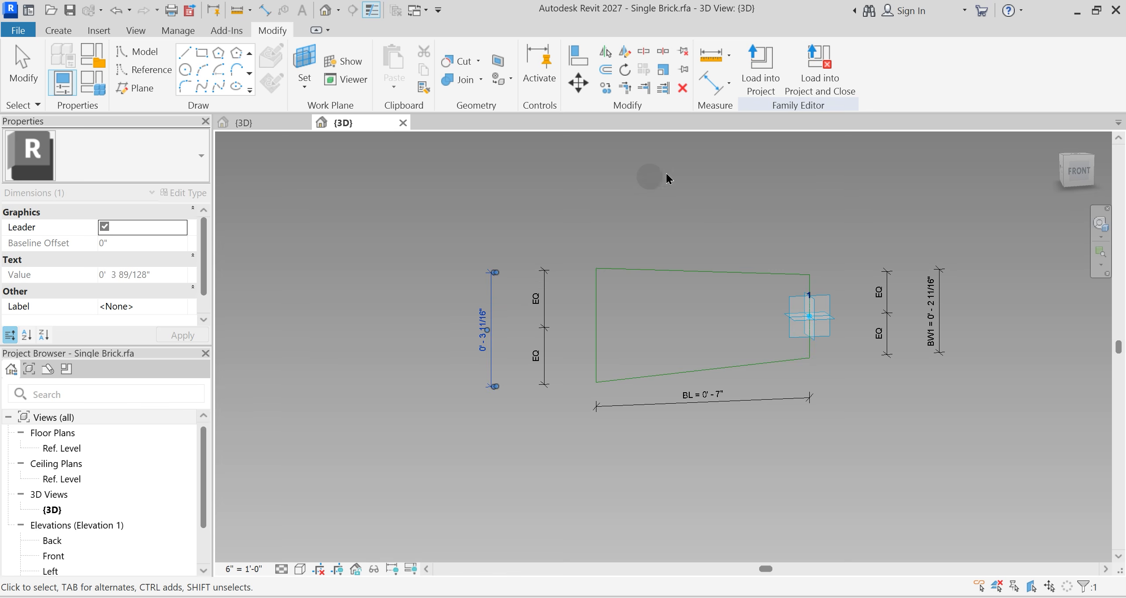
pyautogui.click(685, 67)
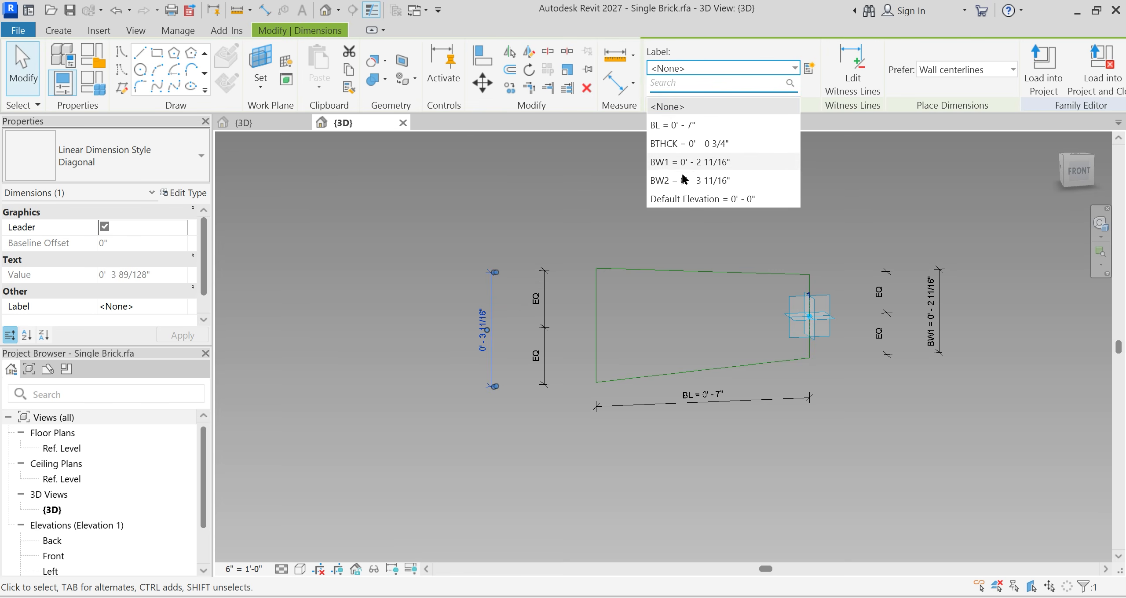
pyautogui.click(685, 180)
pyautogui.click(701, 315)
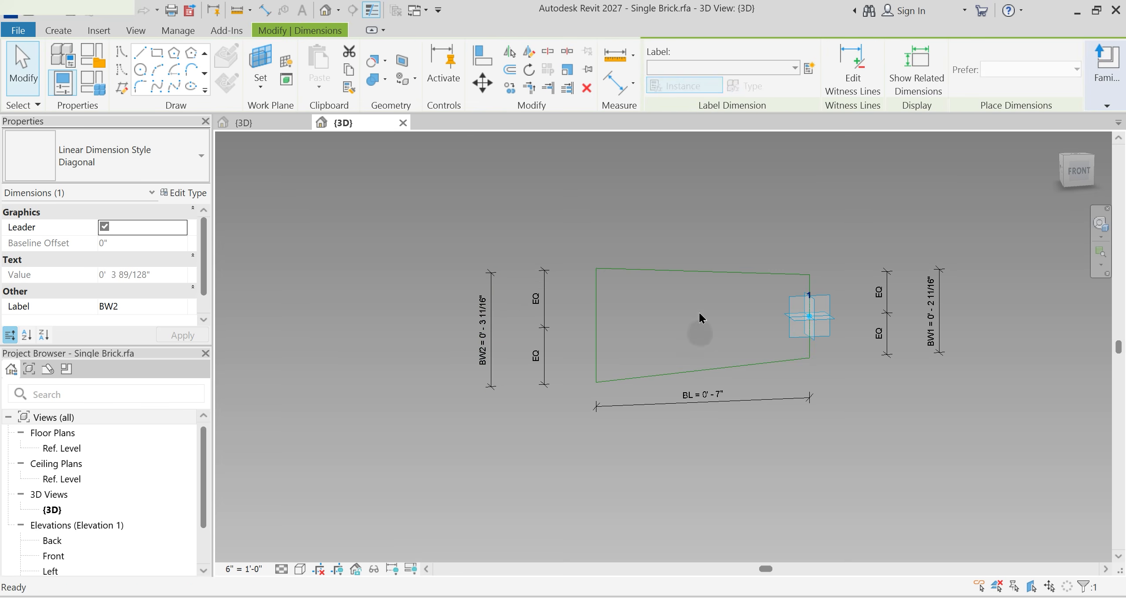
# Step: Create a solid form from the closed chain of four tapered reference lines
pyautogui.press('Tab')
pyautogui.click(703, 268)
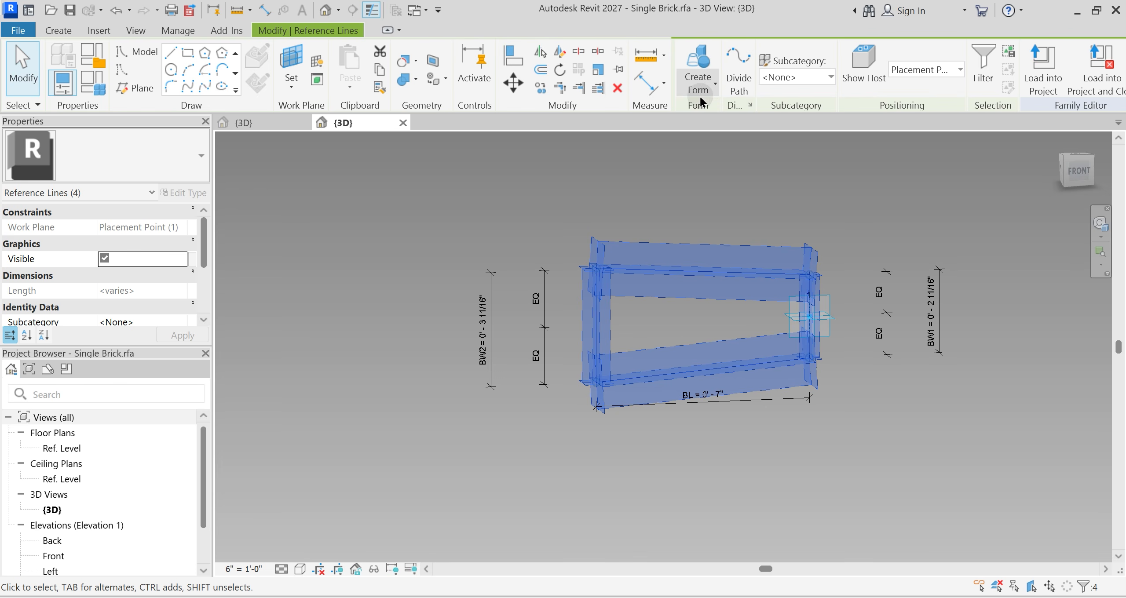
pyautogui.click(701, 101)
pyautogui.click(722, 117)
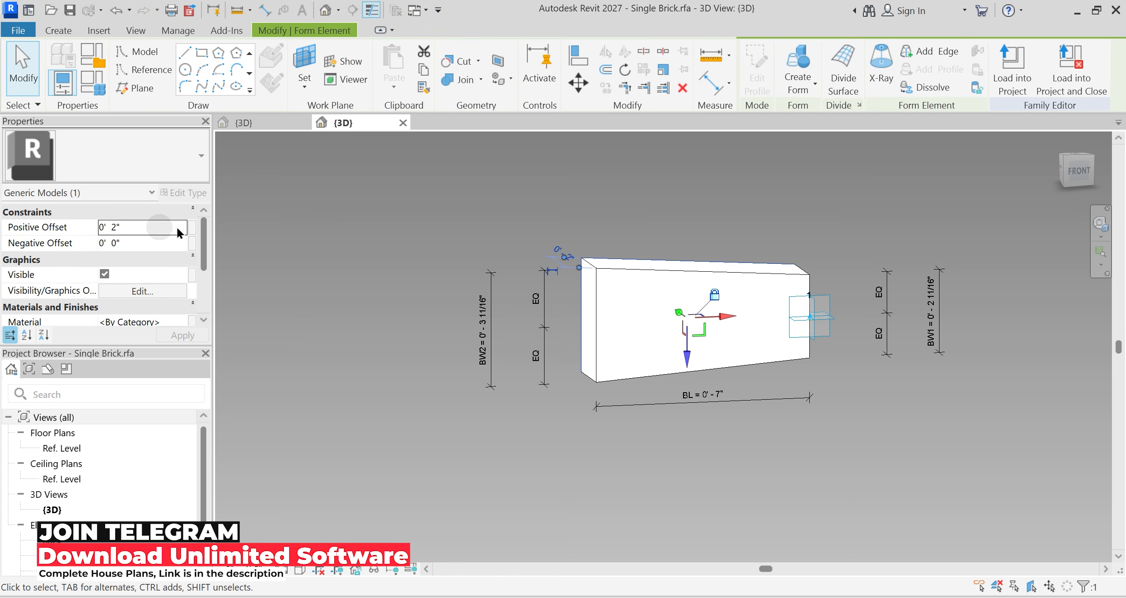
# Step: Associate the brick form's Positive Offset with the BTHCK family parameter
pyautogui.click(192, 227)
pyautogui.click(467, 266)
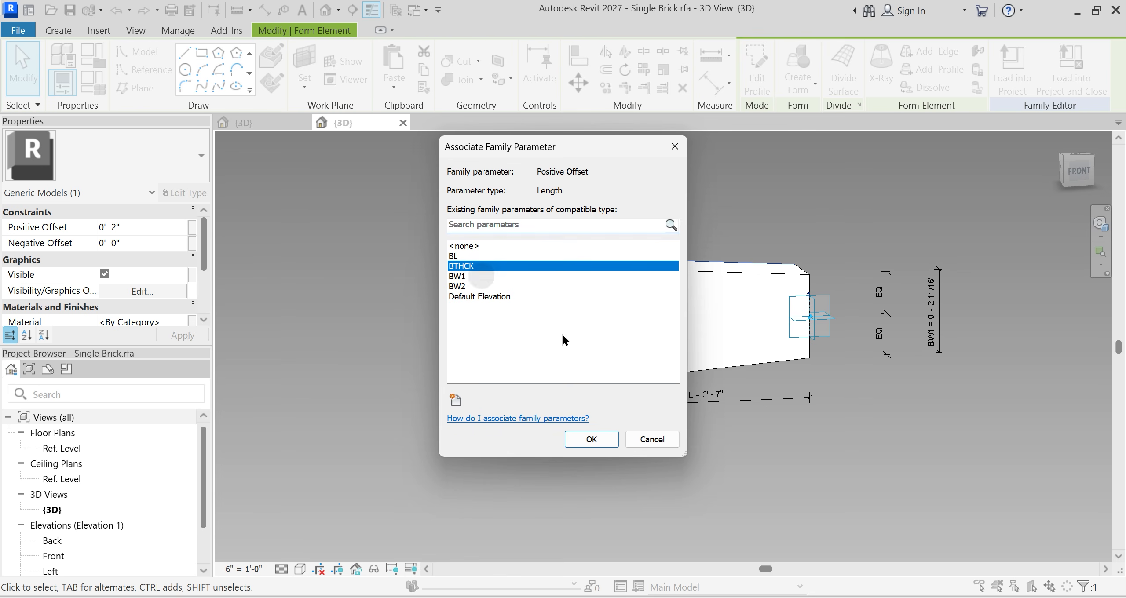
pyautogui.click(611, 440)
pyautogui.click(684, 469)
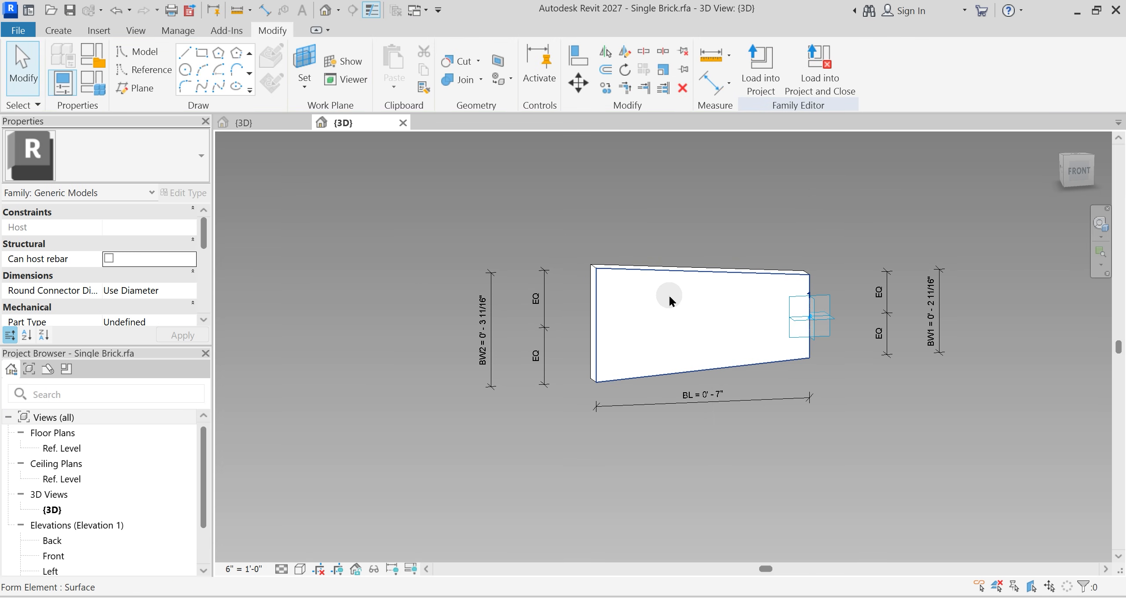
# Step: Associate the tapered brick form's Material with the Brick Material family parameter
pyautogui.click(669, 299)
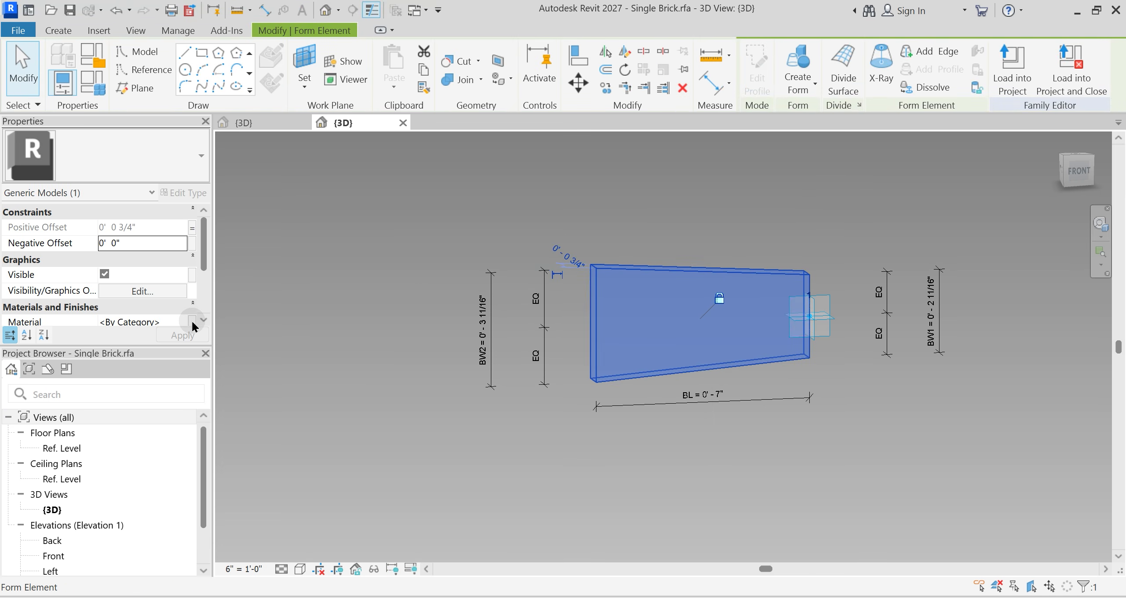
pyautogui.click(192, 322)
pyautogui.click(488, 256)
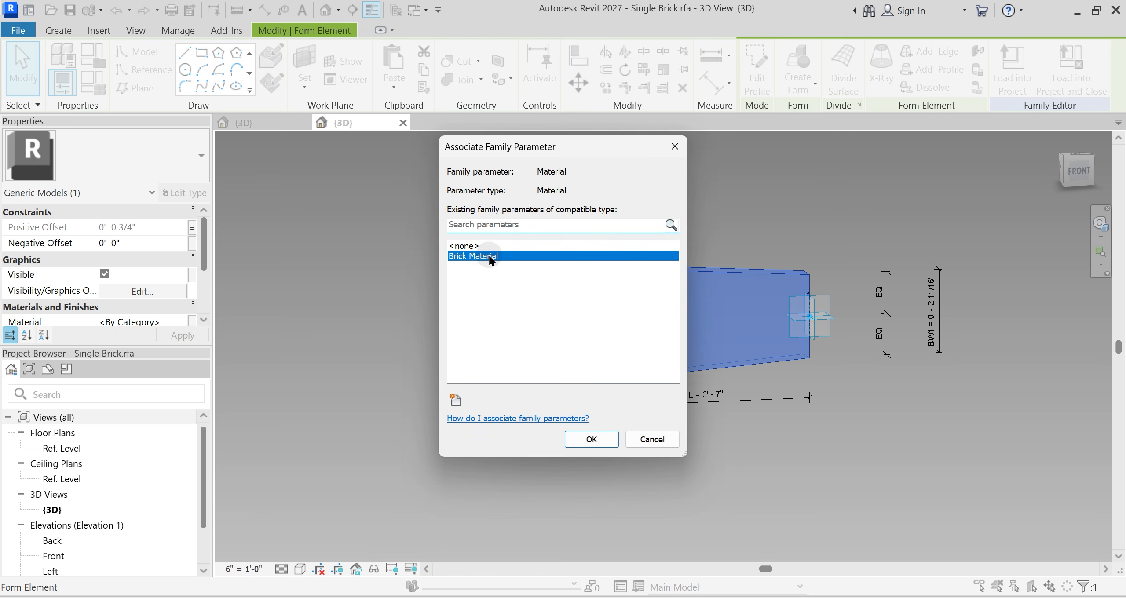
pyautogui.click(581, 436)
pyautogui.click(614, 415)
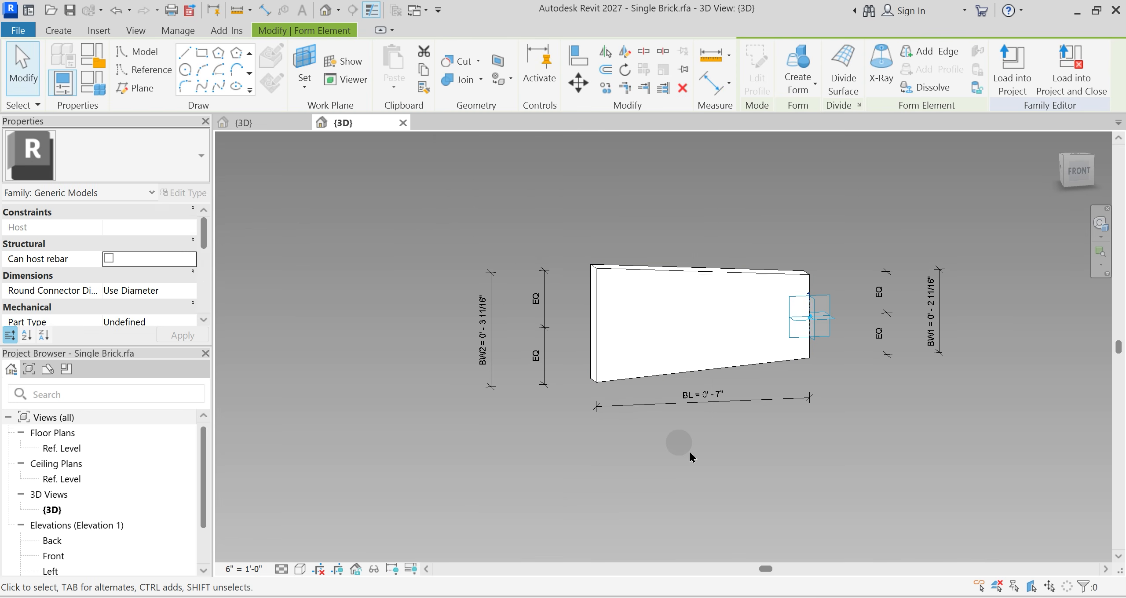
# Step: Load the Single Brick family into Family1, overwriting the existing version and its parameter values, and close it without saving its file
pyautogui.click(754, 73)
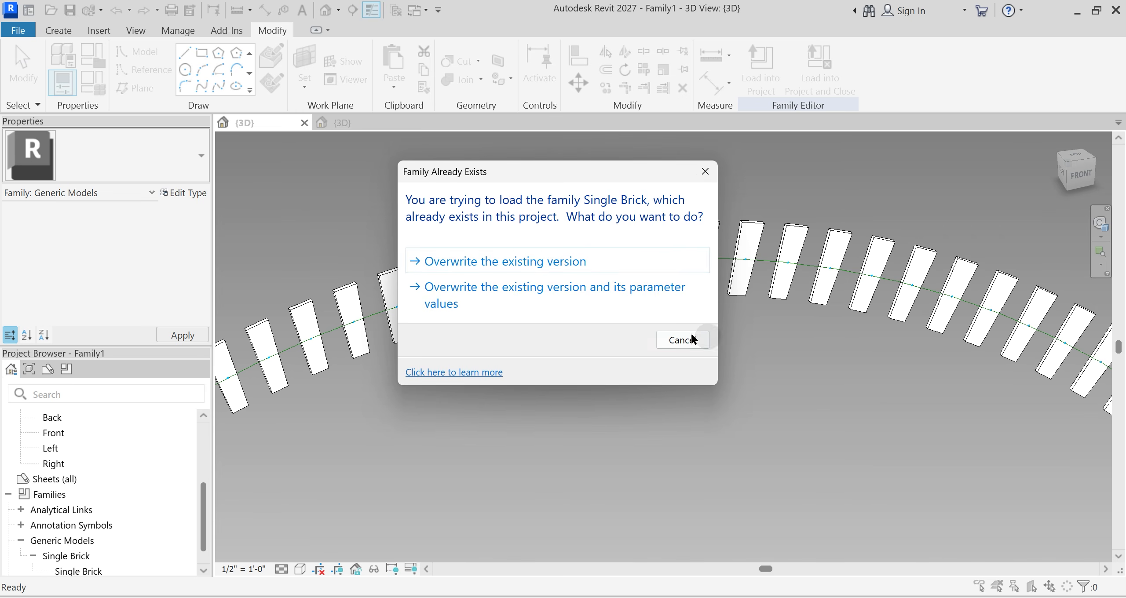
pyautogui.click(647, 319)
pyautogui.scroll(-3, 695, 238)
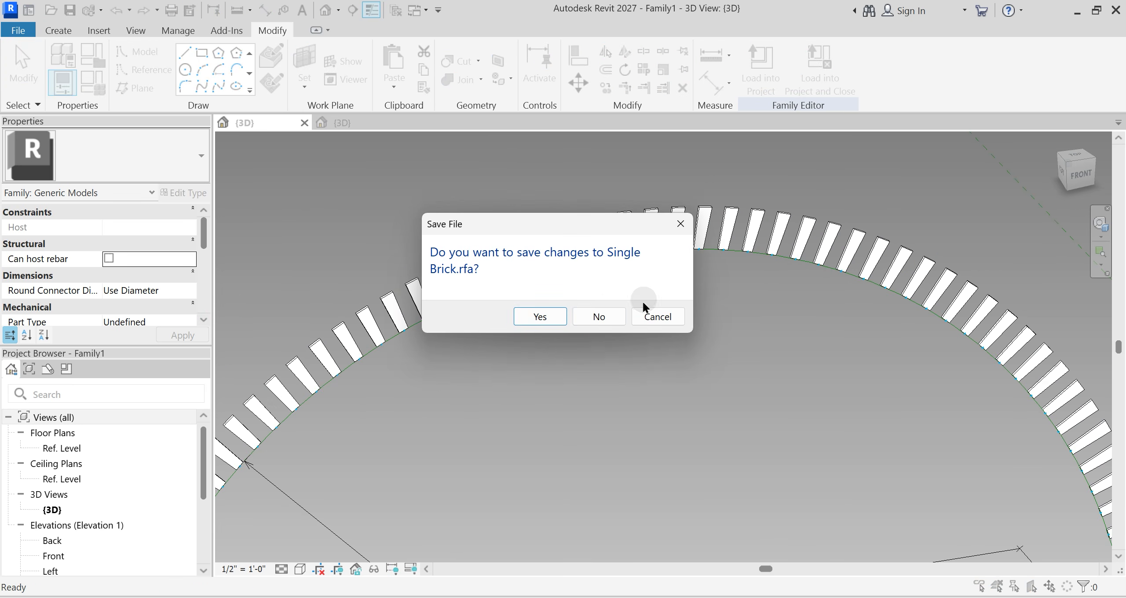
pyautogui.click(596, 311)
pyautogui.scroll(-2, 597, 310)
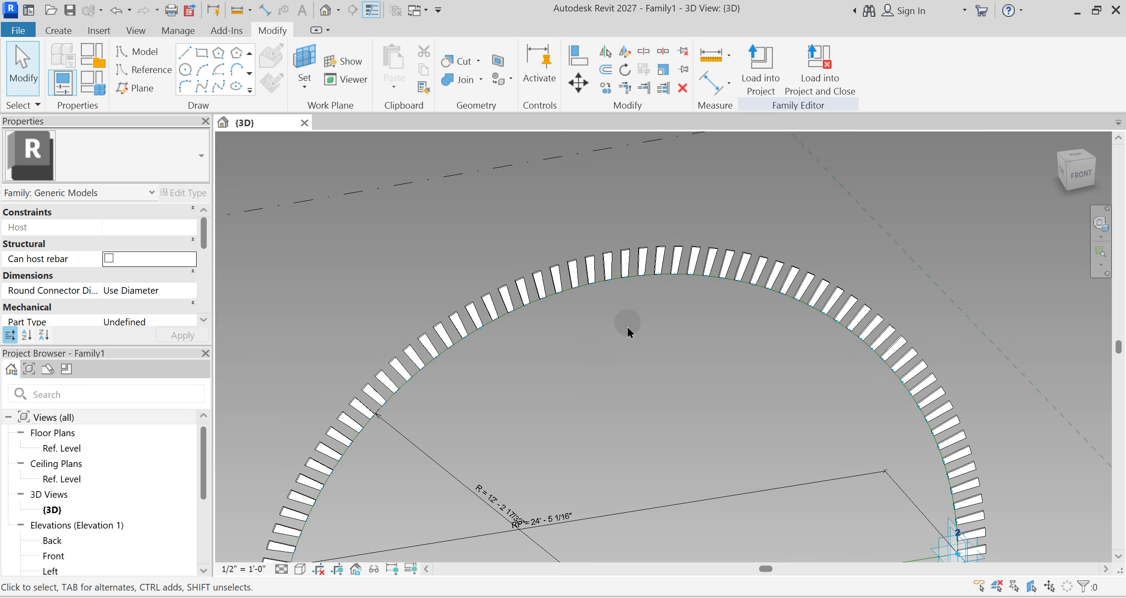
# Step: Review the arch family's parameter values and examine the gaps between the tapered bricks from the front
pyautogui.moveTo(640, 352)
pyautogui.keyDown('shift'); pyautogui.mouseDown(button='middle')
pyautogui.moveTo(660, 381)
pyautogui.moveTo(650, 353)
pyautogui.mouseUp(button='middle'); pyautogui.keyUp('shift')
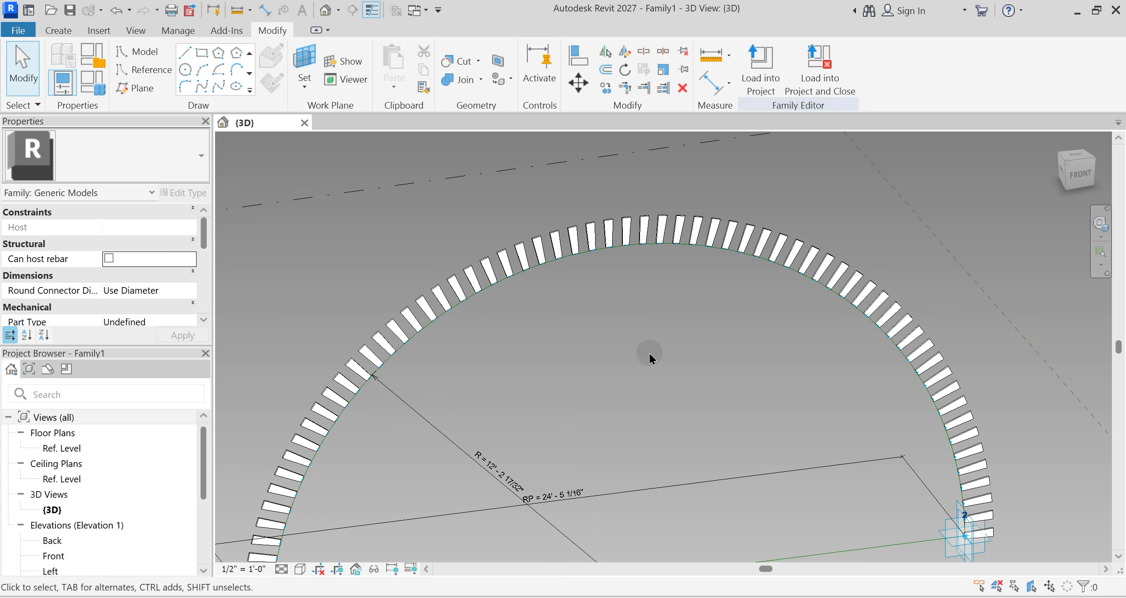
pyautogui.scroll(2, 652, 262)
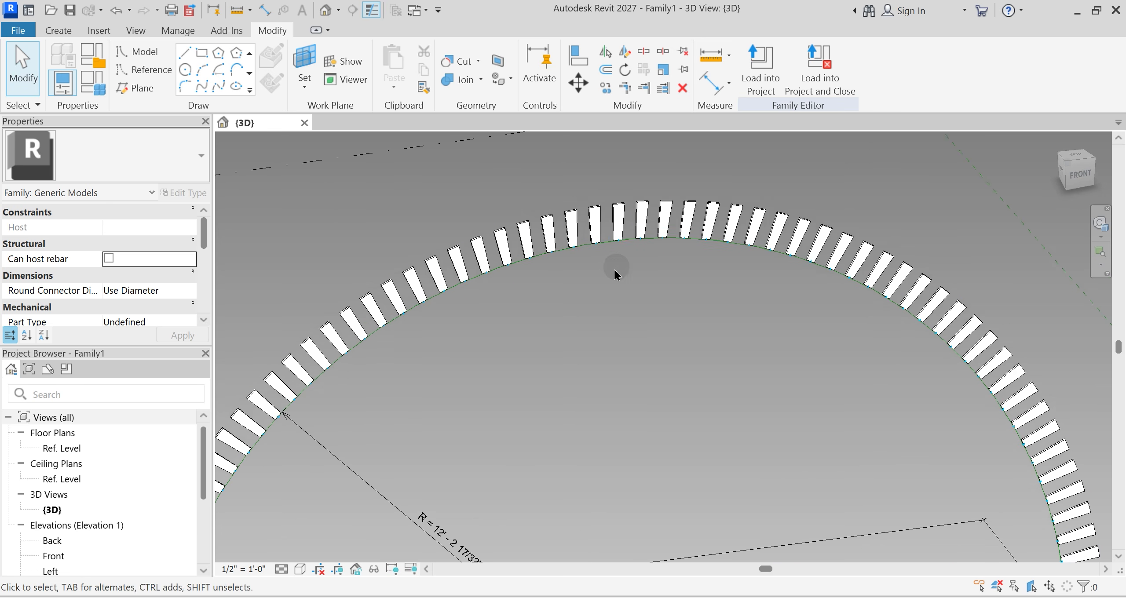
pyautogui.moveTo(590, 279); pyautogui.dragTo(649, 263, button='middle')
pyautogui.scroll(-1, 690, 248)
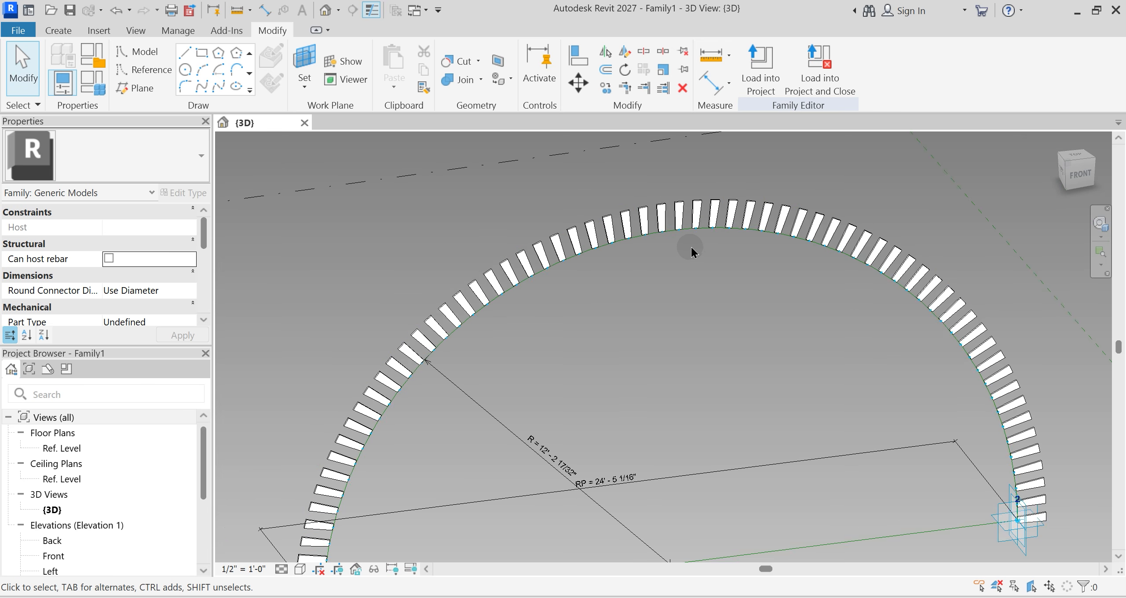
pyautogui.click(93, 84)
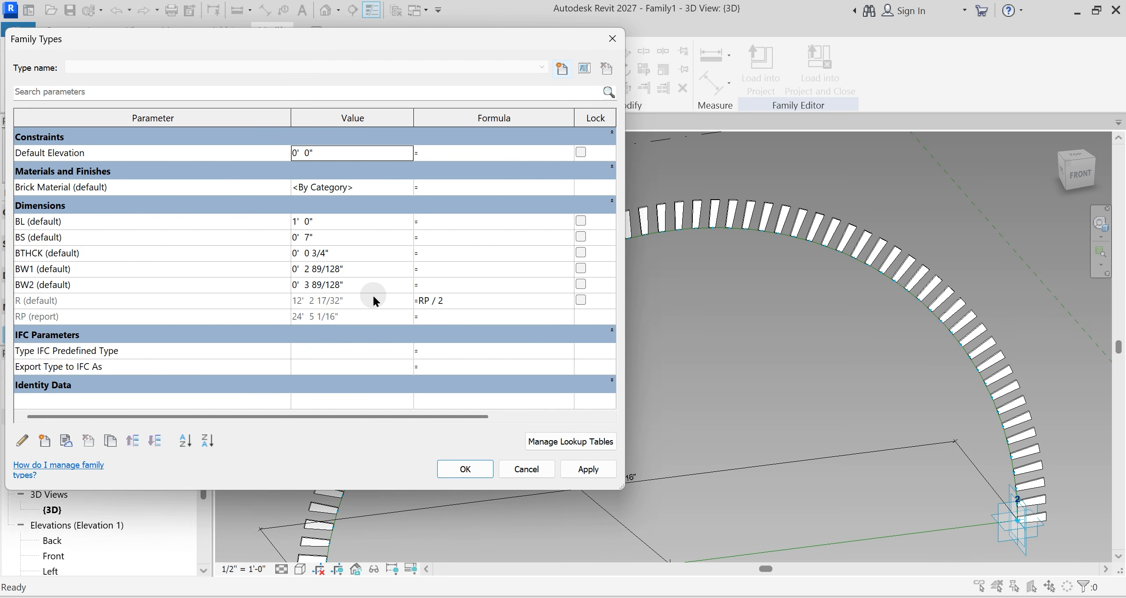
pyautogui.moveTo(490, 42); pyautogui.dragTo(439, 35)
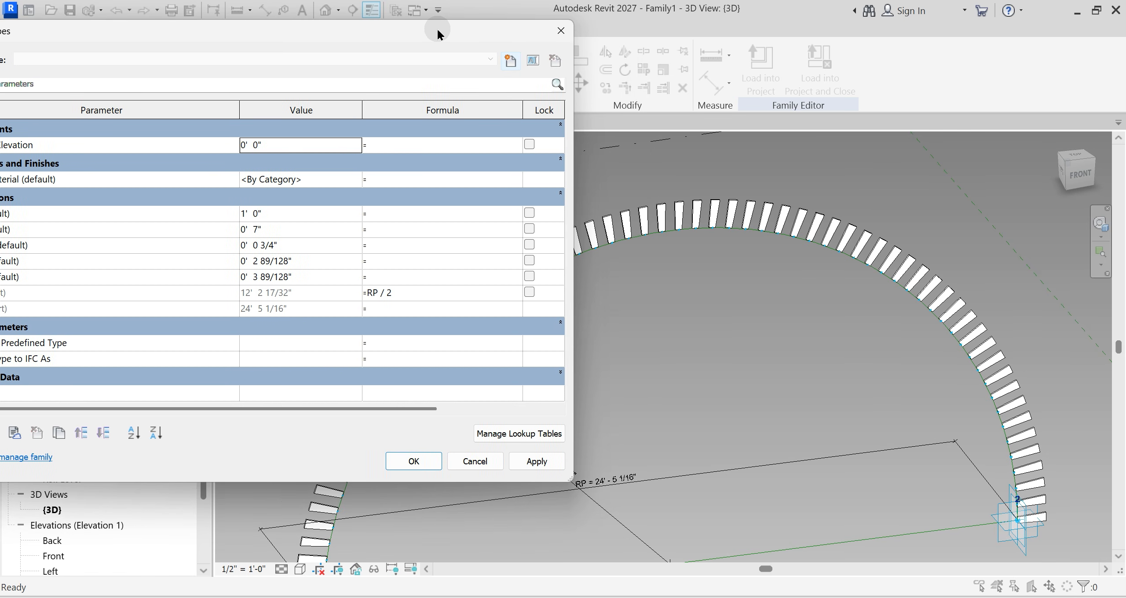
pyautogui.click(561, 30)
pyautogui.scroll(3, 735, 260)
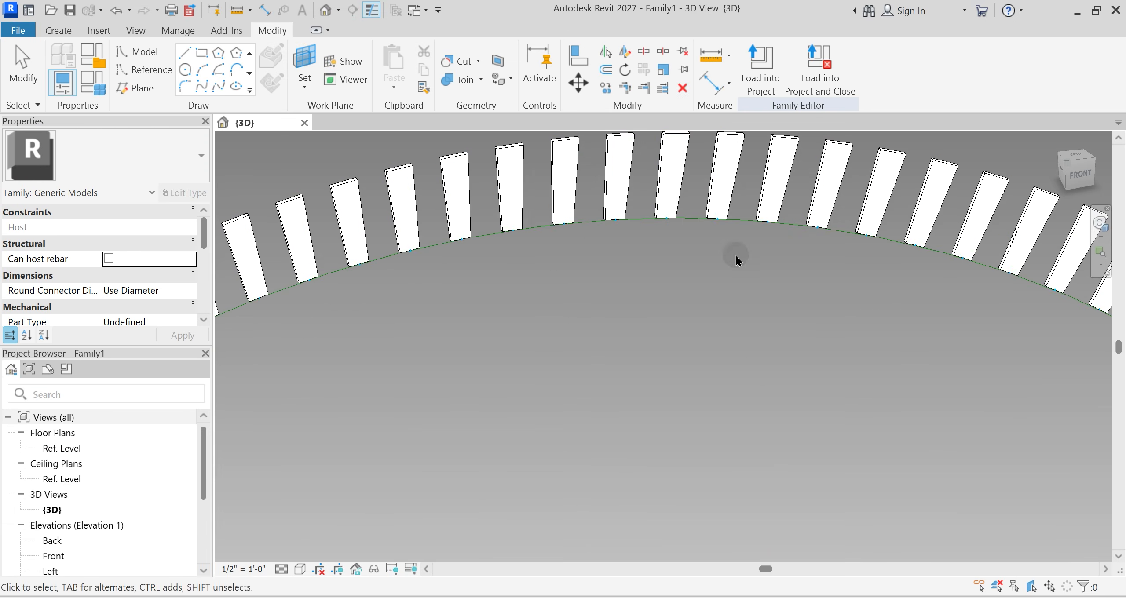
pyautogui.click(1078, 172)
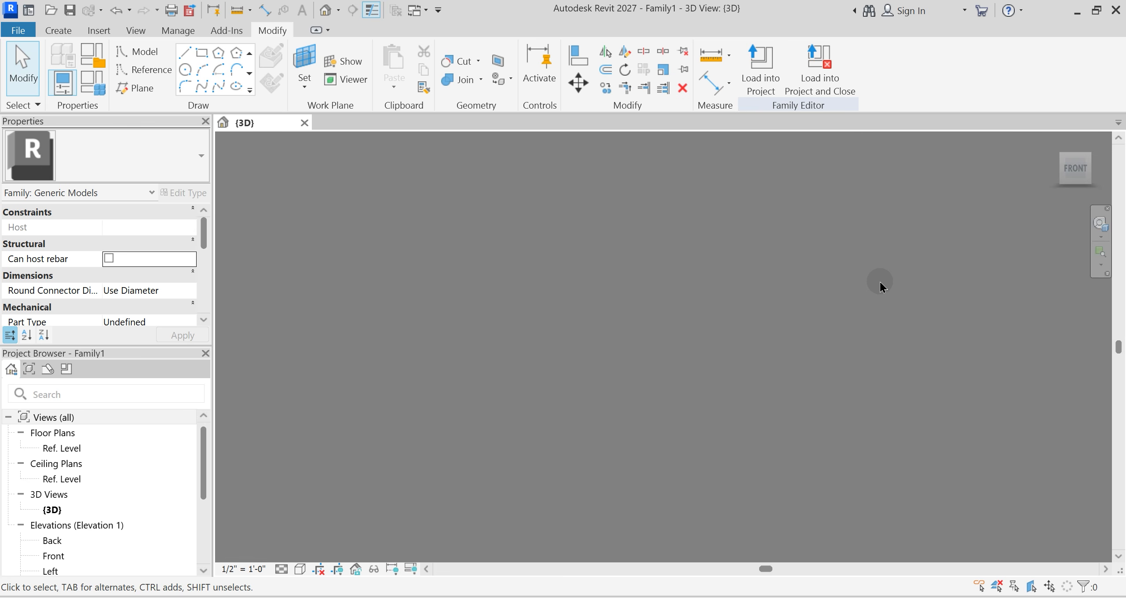
pyautogui.scroll(-5, 880, 281)
pyautogui.scroll(10, 607, 365)
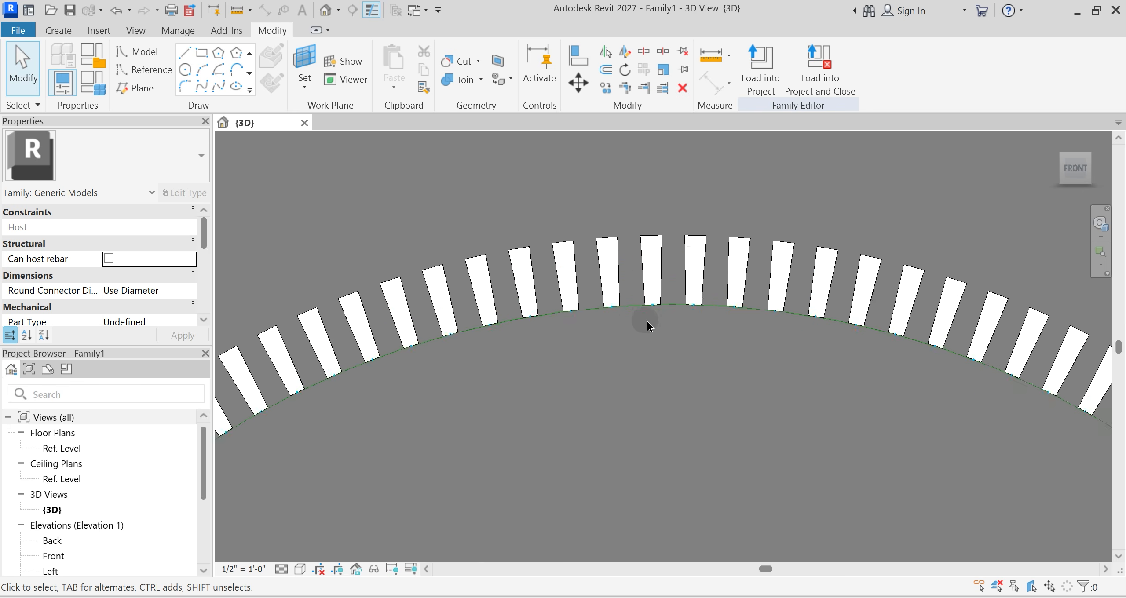
pyautogui.scroll(2, 620, 304)
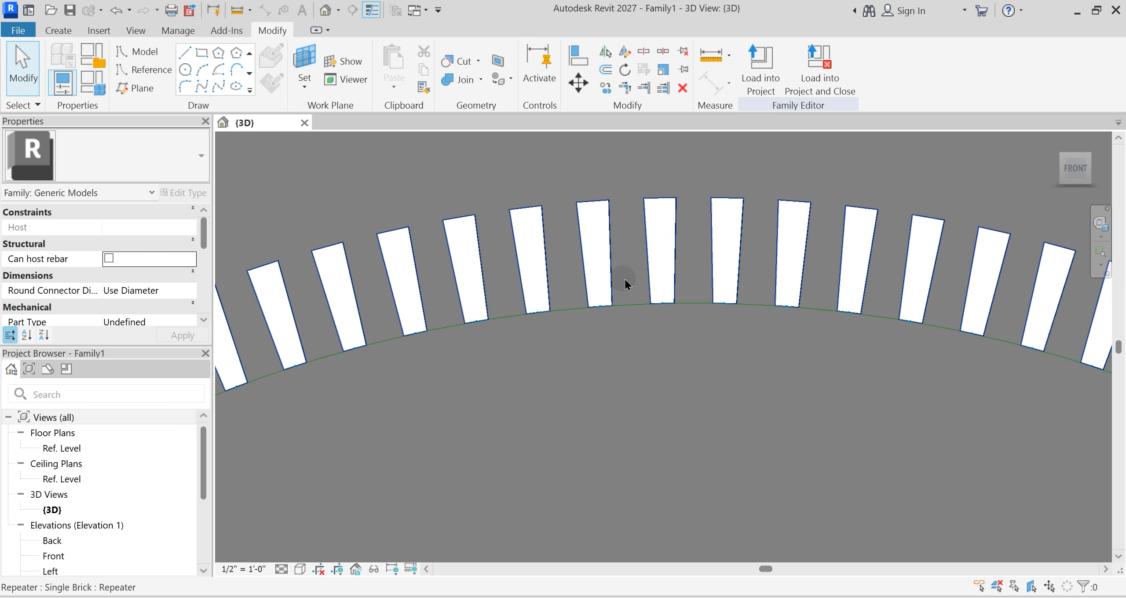
# Step: Set the BW1 parameter of the arch family to 7" and apply it to the bricks
pyautogui.click(91, 90)
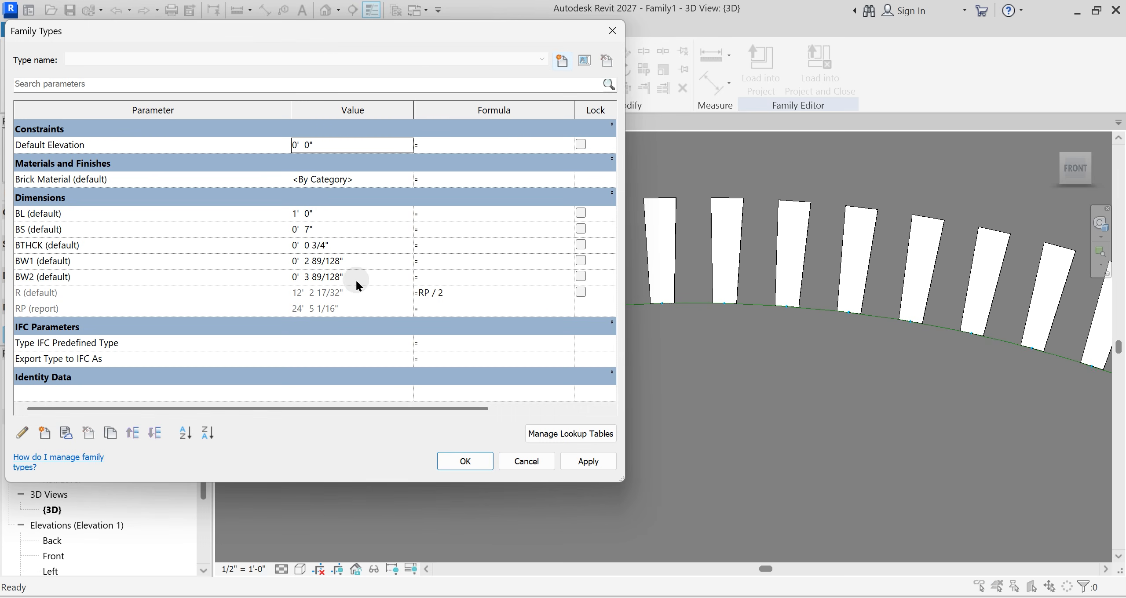
pyautogui.click(352, 260)
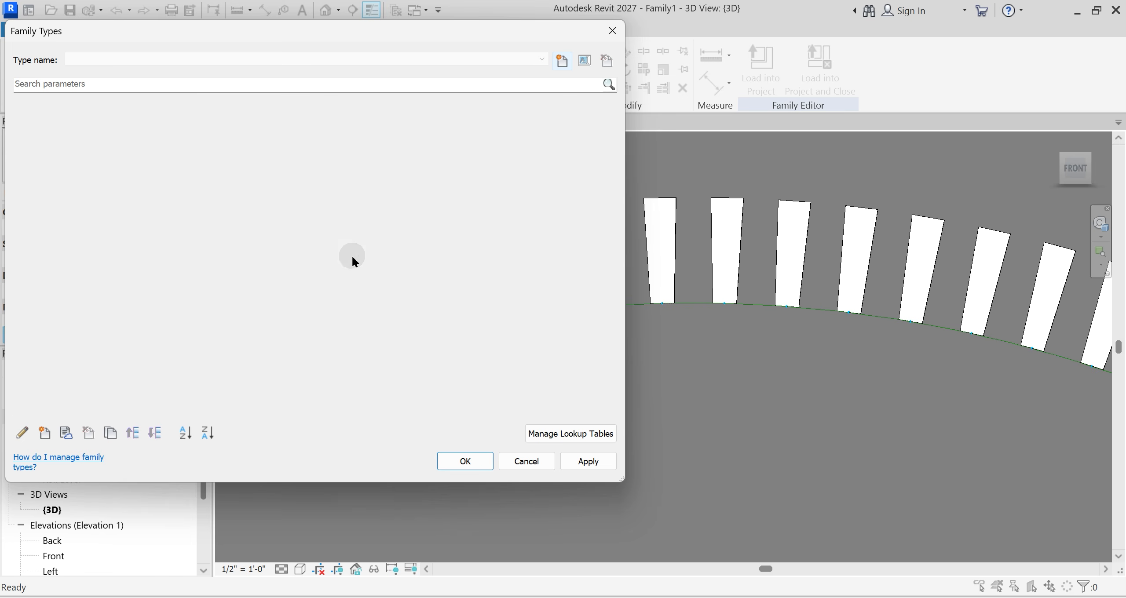
pyautogui.write('7"')
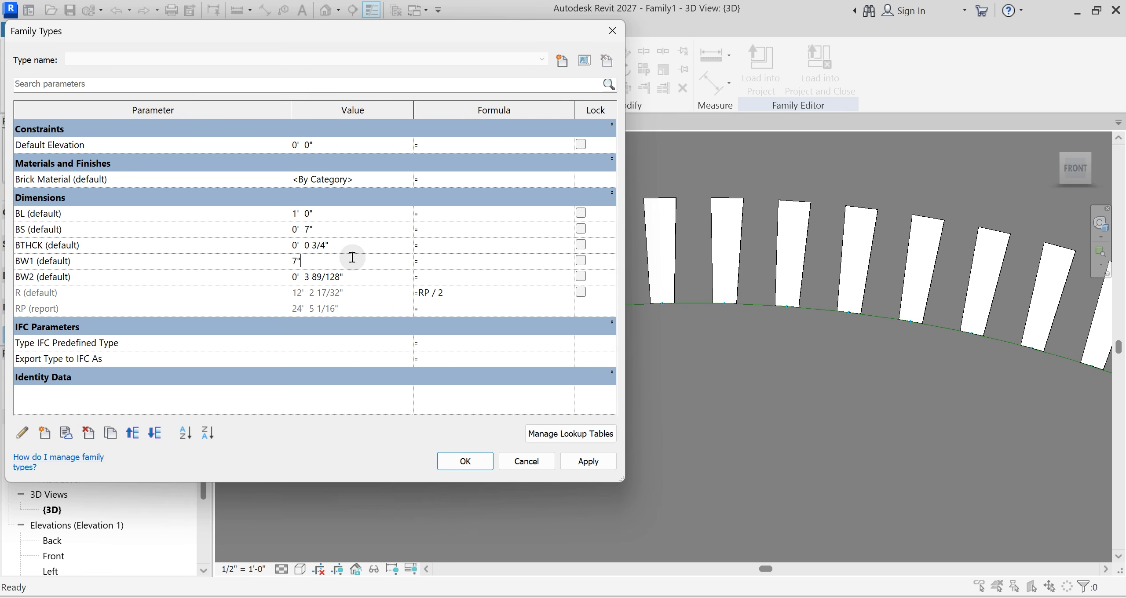
pyautogui.click(588, 461)
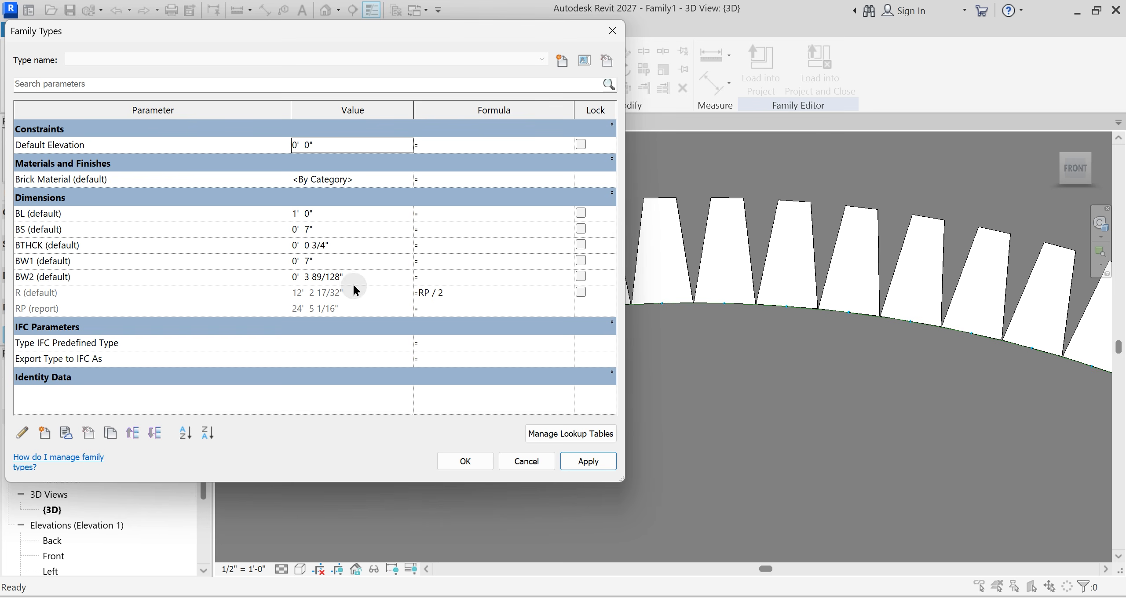
pyautogui.click(435, 262)
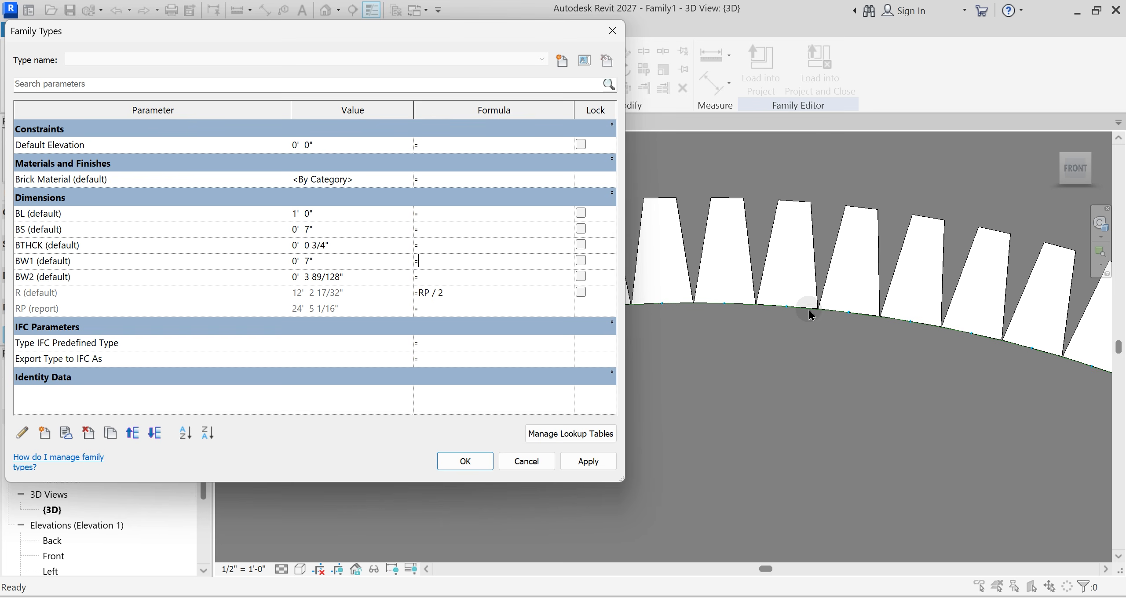
pyautogui.click(581, 460)
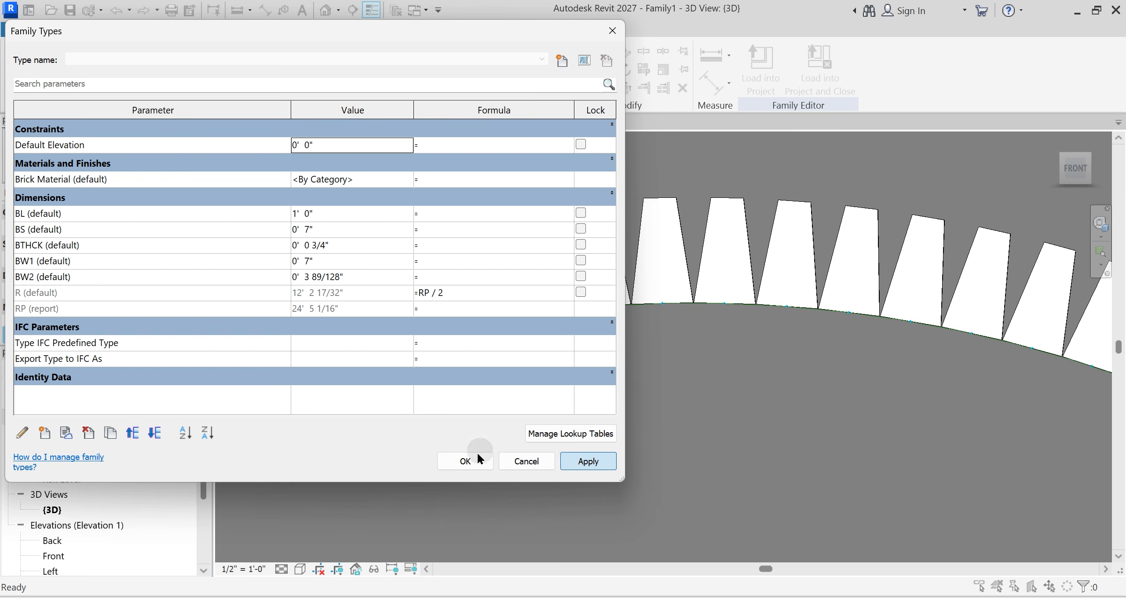
pyautogui.click(479, 460)
pyautogui.click(667, 324)
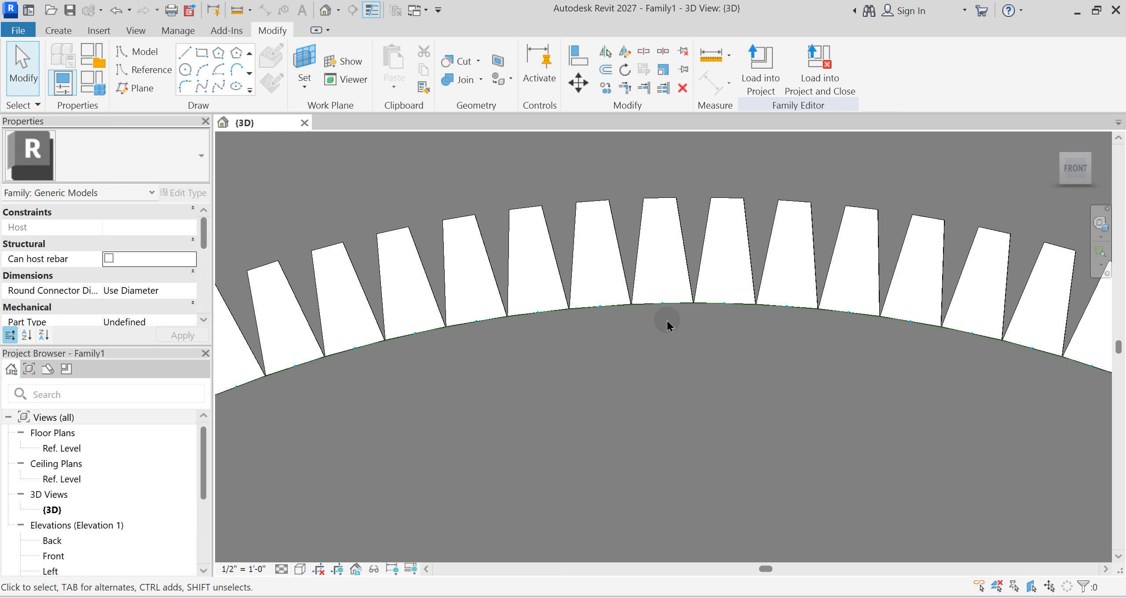
# Step: Check where neighbouring bricks meet along the arch in Wireframe display, and restore the Shaded display
pyautogui.moveTo(666, 325); pyautogui.dragTo(667, 340, button='middle')
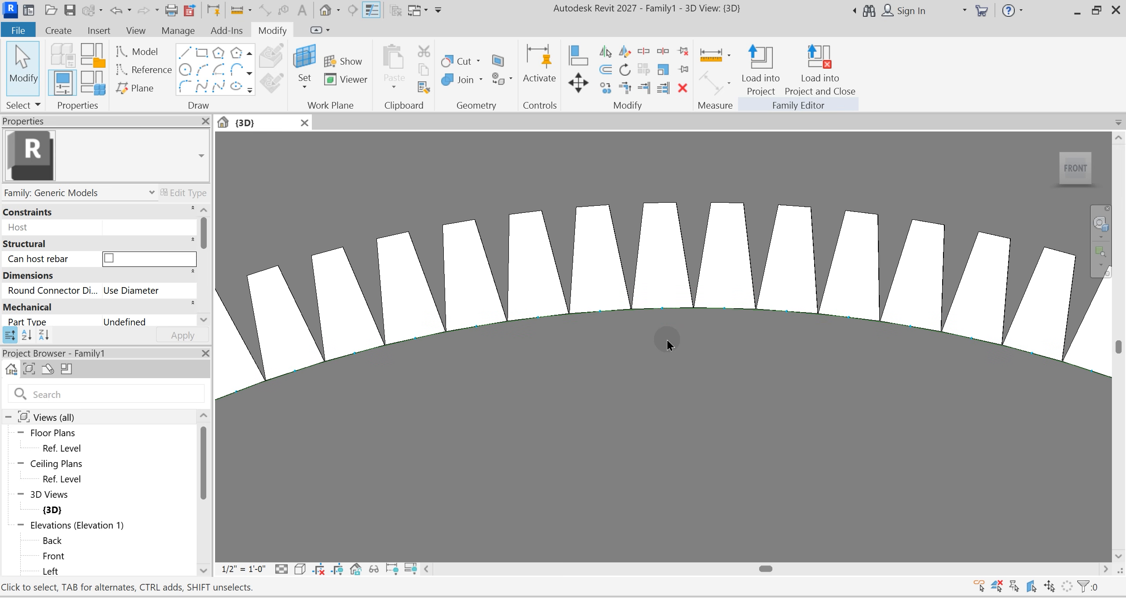
pyautogui.press('w')
pyautogui.press('f')
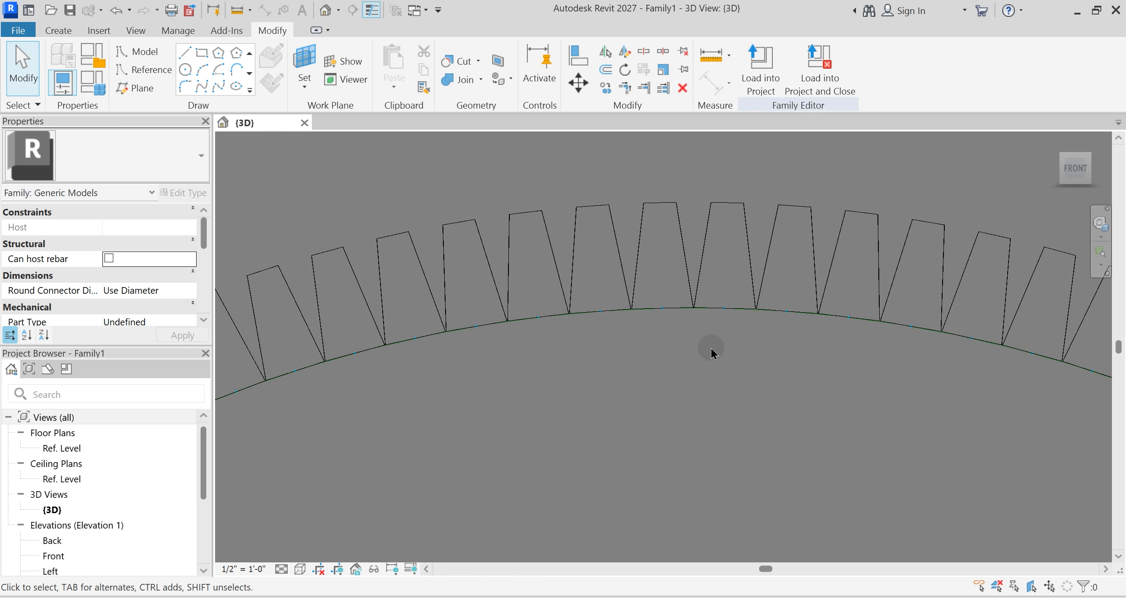
pyautogui.press('s')
pyautogui.press('d')
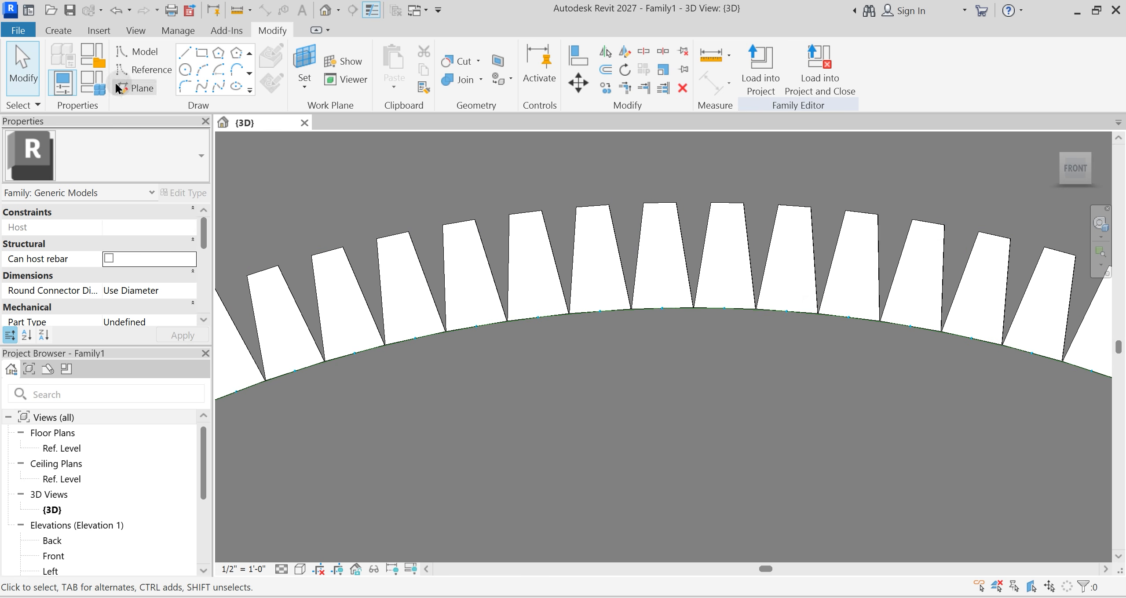
# Step: Give the brick spacing parameter BS the formula BW1 + 0' 0 121/256" and apply it
pyautogui.press('f')
pyautogui.press('t')
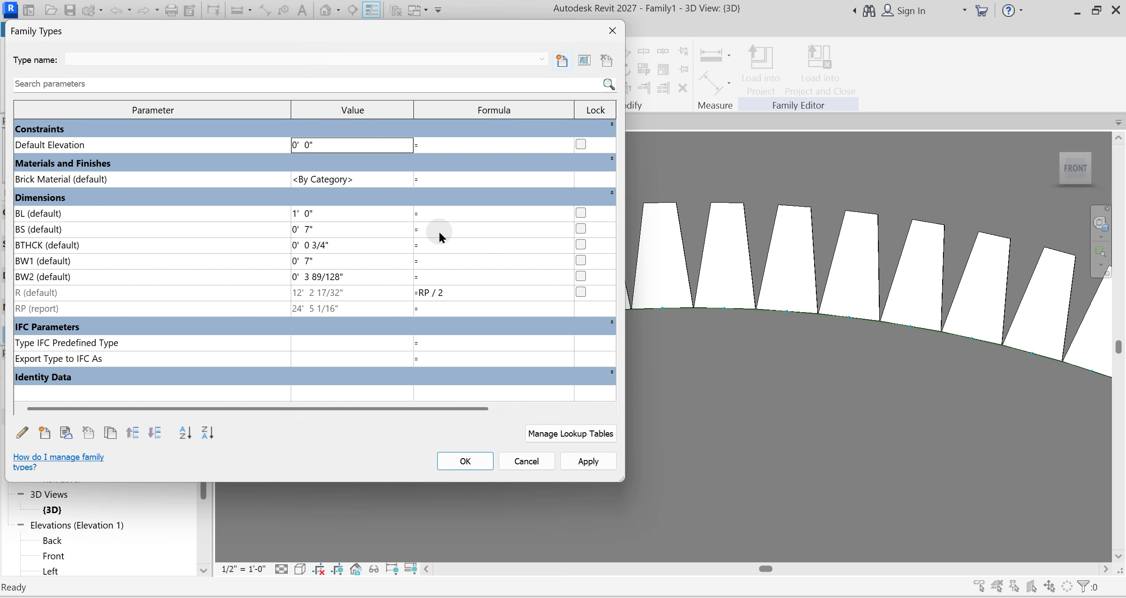
pyautogui.click(440, 231)
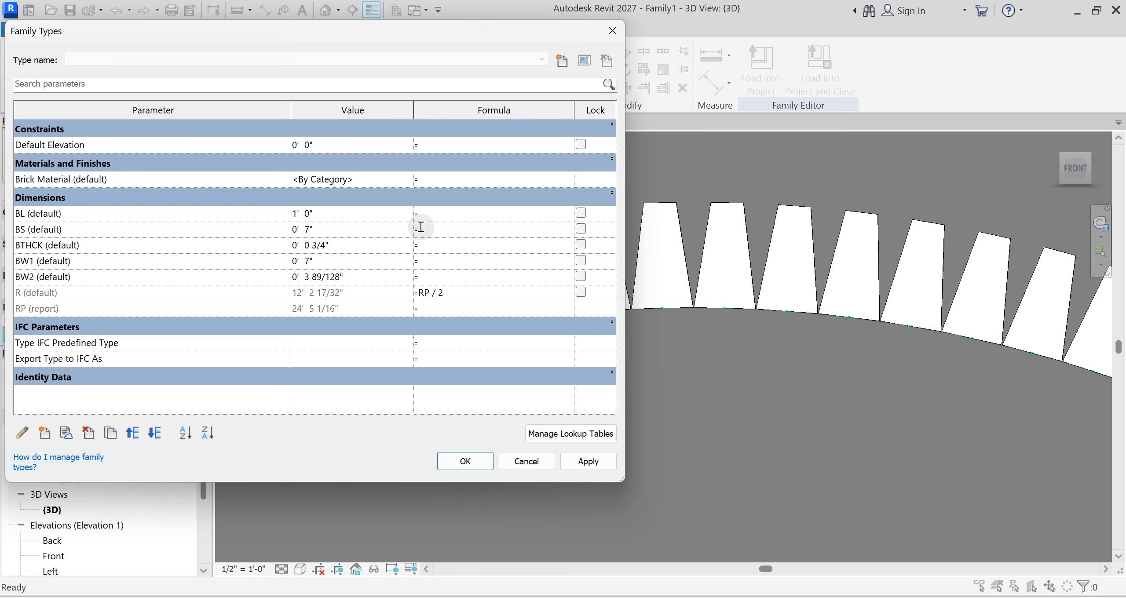
pyautogui.write('BW1+12')
pyautogui.press('Return')
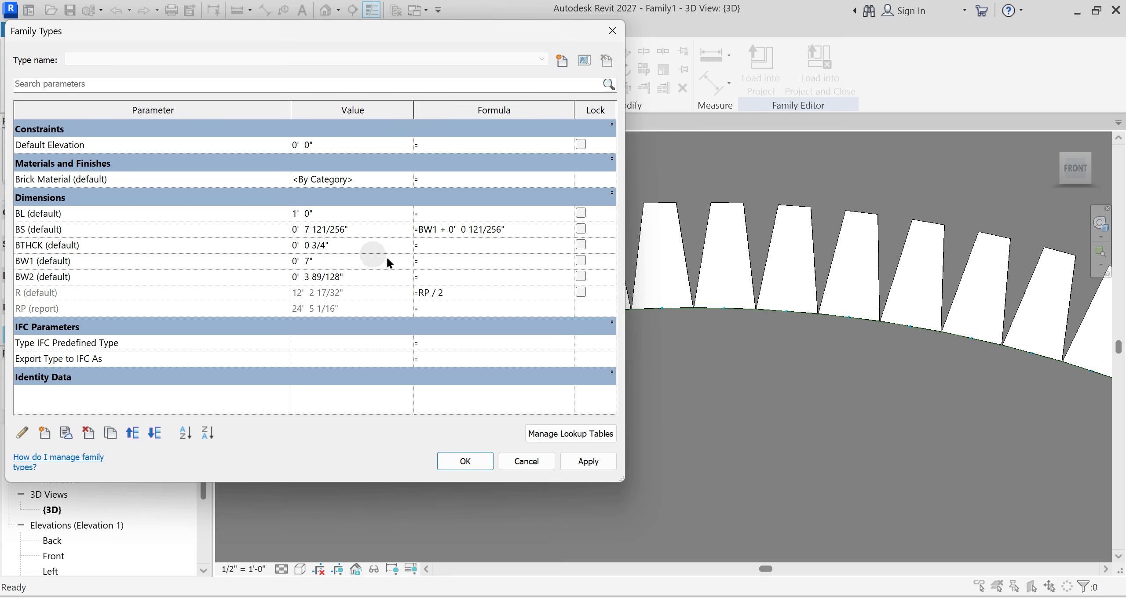
pyautogui.click(599, 460)
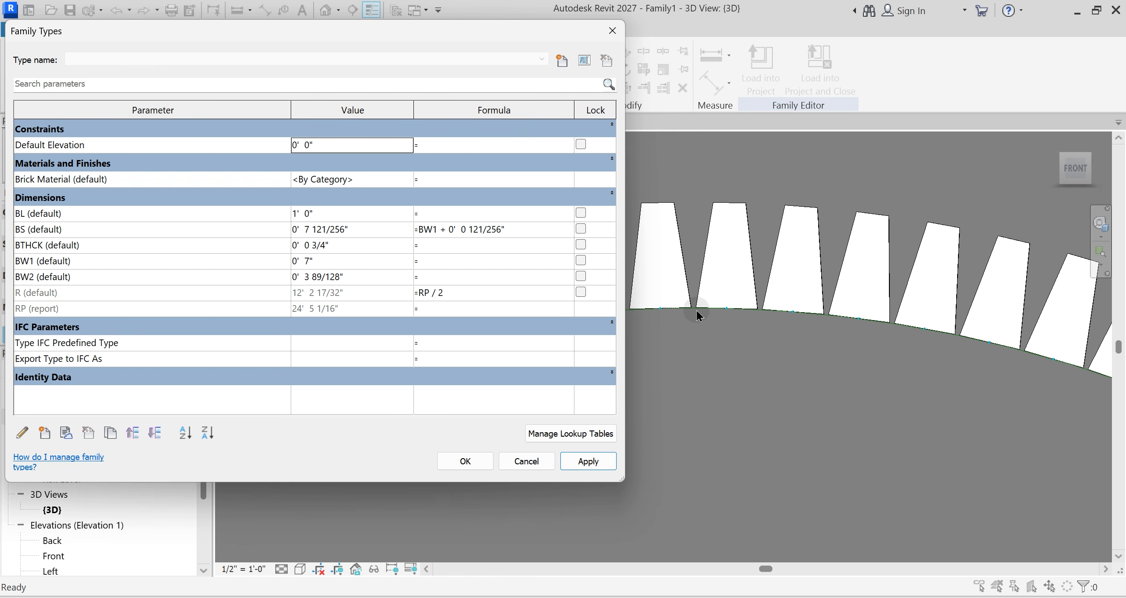
# Step: Change the BS formula to BW1 + 0' 0 101/256", apply it and close the family types
pyautogui.click(512, 231)
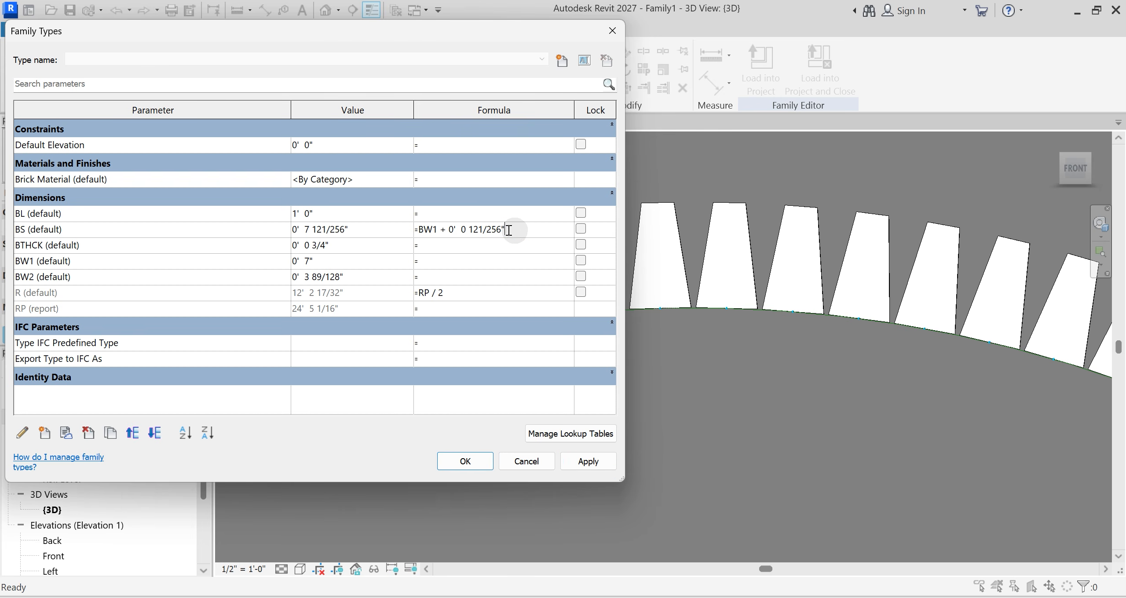
pyautogui.moveTo(511, 229); pyautogui.dragTo(448, 227)
pyautogui.write('0\' 0 101/256"')
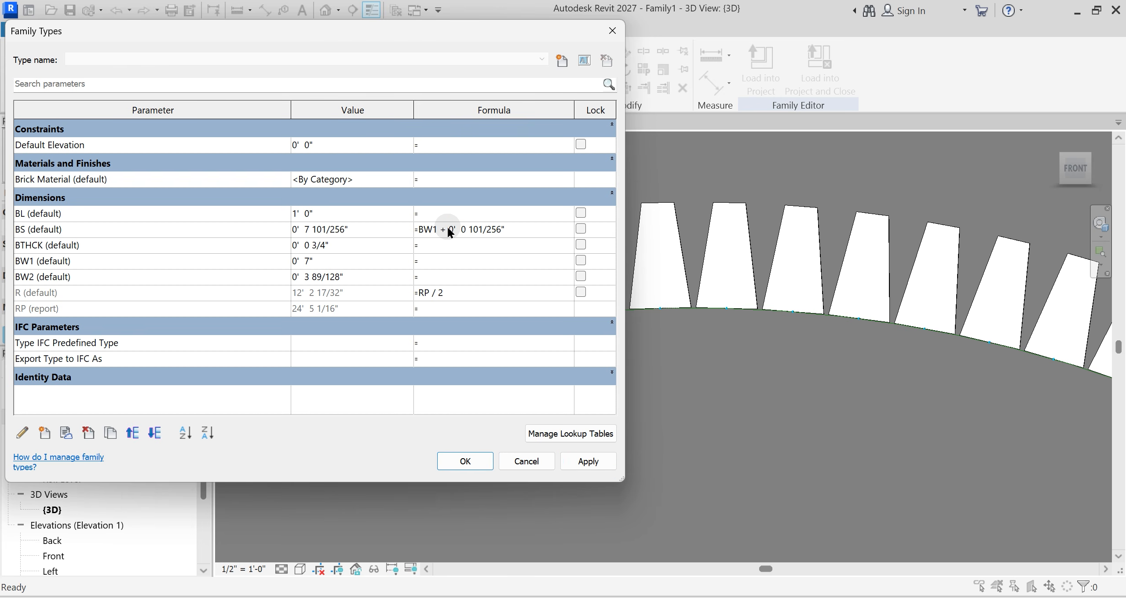
pyautogui.click(559, 393)
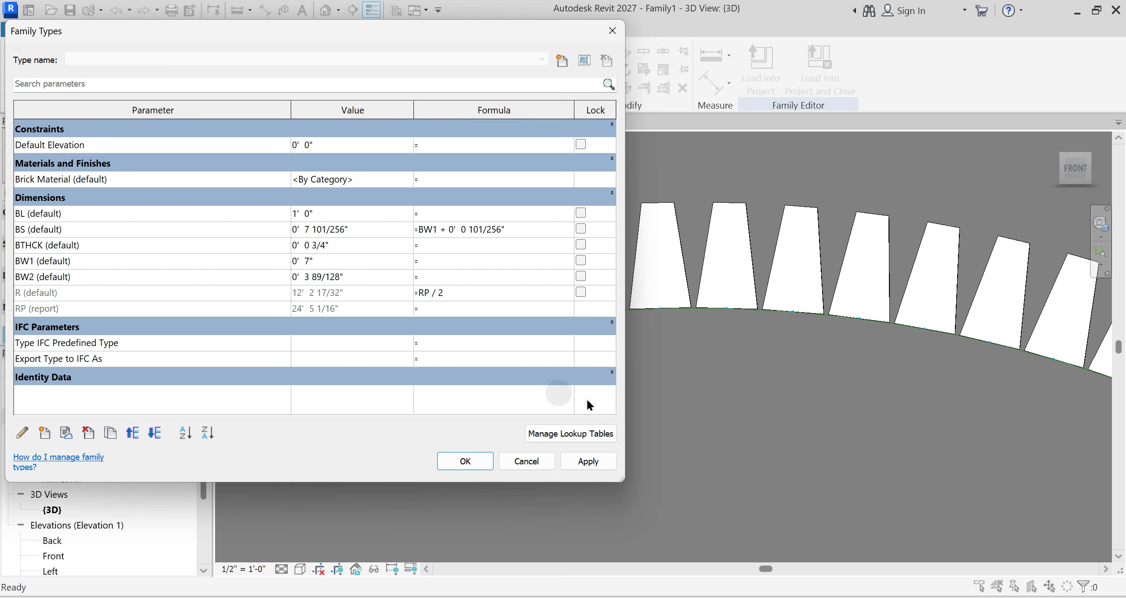
pyautogui.click(587, 460)
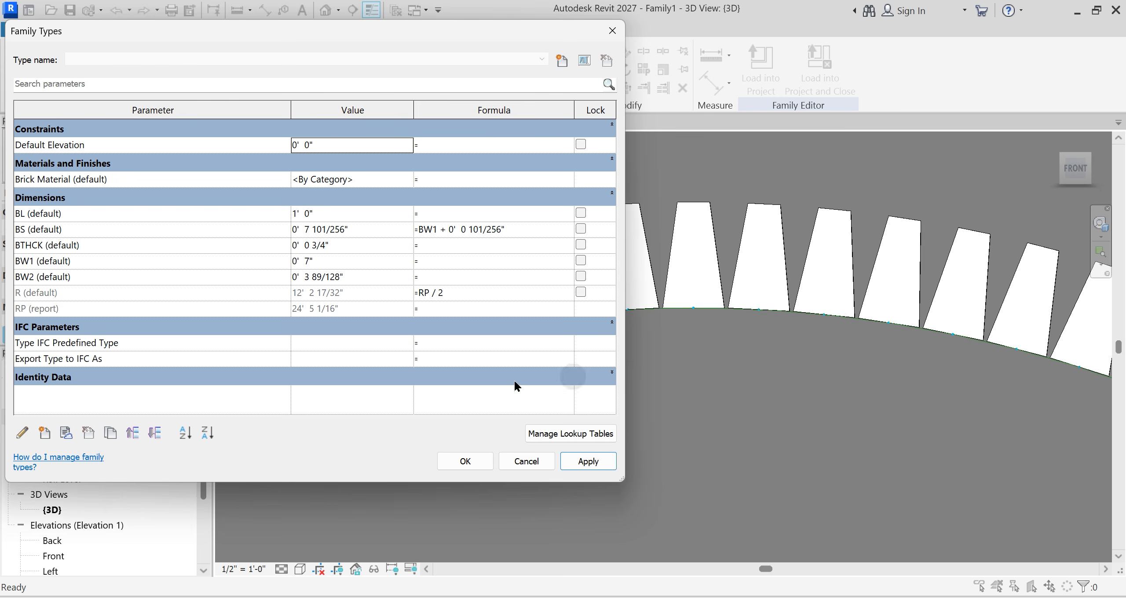
pyautogui.click(45, 279)
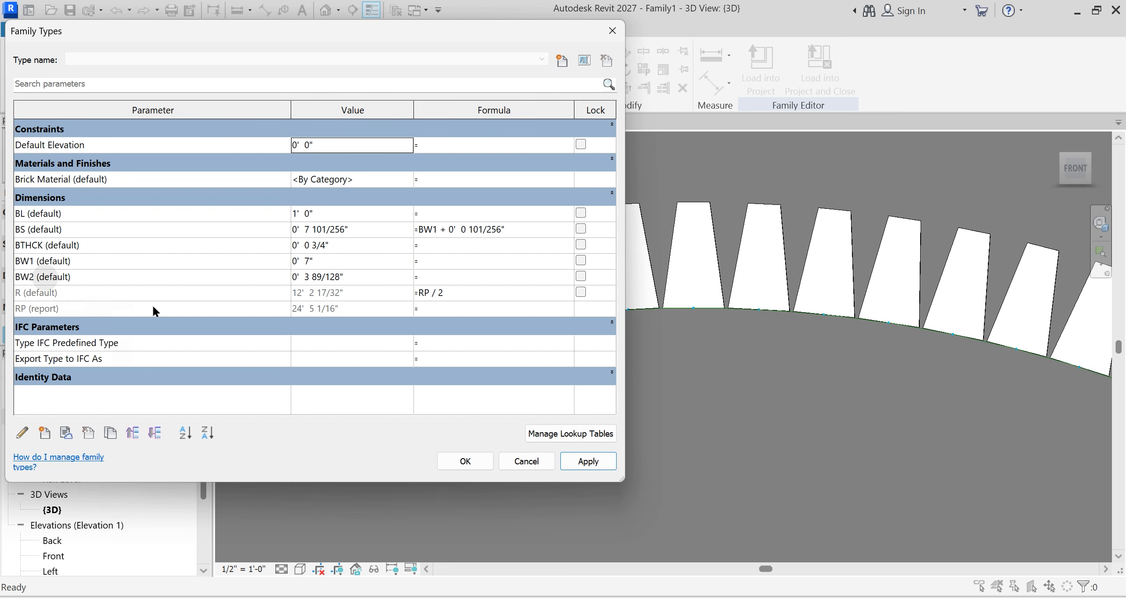
pyautogui.click(465, 461)
pyautogui.scroll(-5, 665, 321)
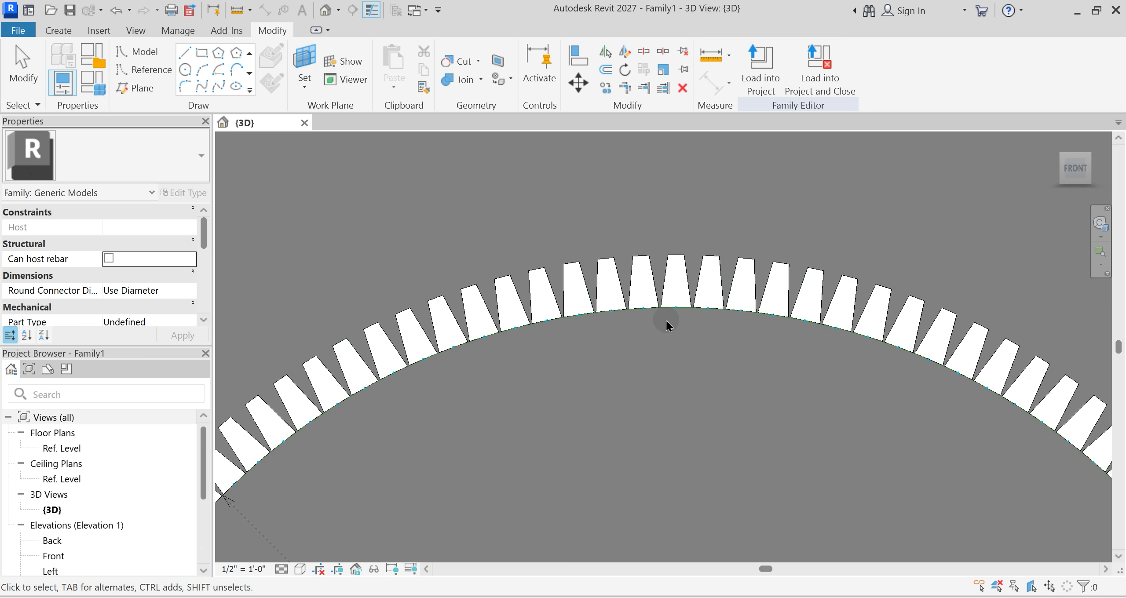
# Step: Capture a screenshot of the whole arch in front view and paste it into a new Paint image
pyautogui.moveTo(670, 394); pyautogui.dragTo(688, 307, button='middle')
pyautogui.moveTo(625, 322); pyautogui.dragTo(627, 300, button='middle')
pyautogui.scroll(-2, 626, 300)
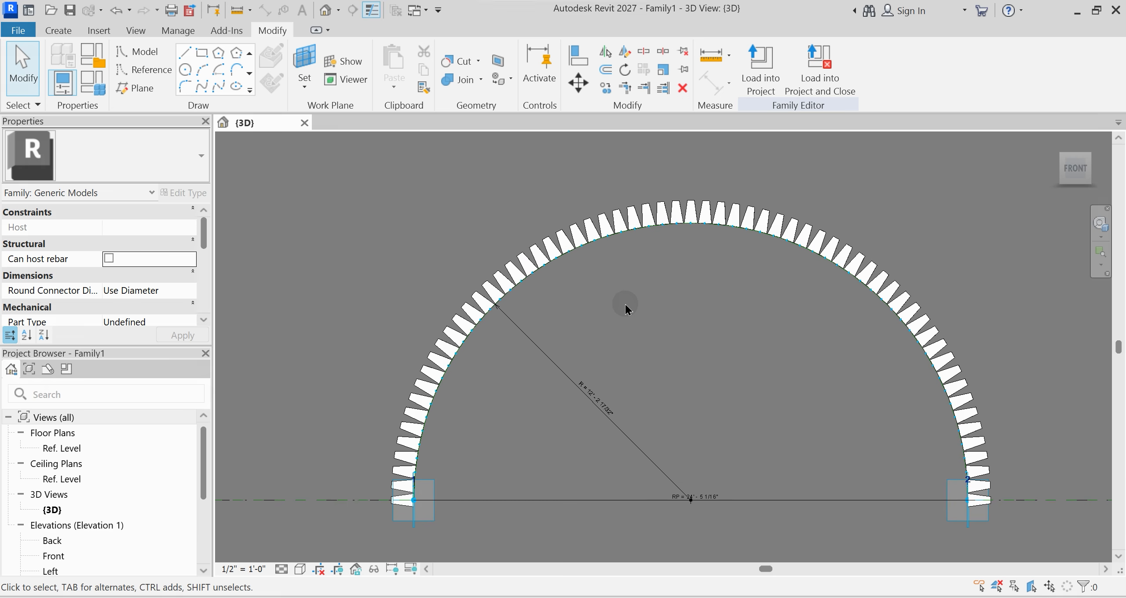
pyautogui.press('super+shift+s')
pyautogui.moveTo(341, 168); pyautogui.dragTo(993, 563)
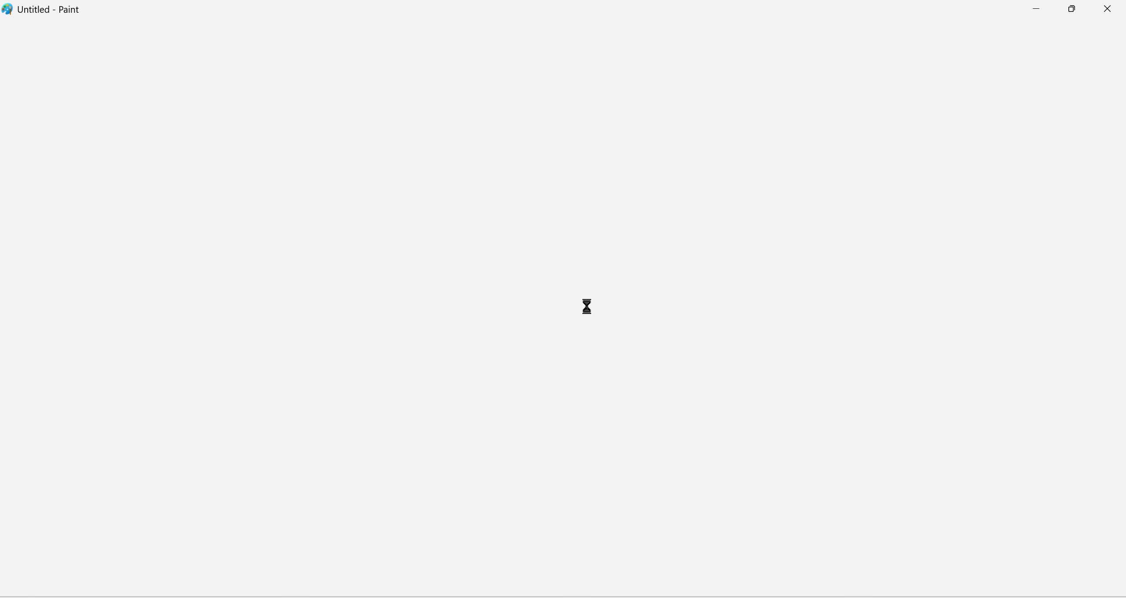
pyautogui.hotkey('ctrl', 'v')
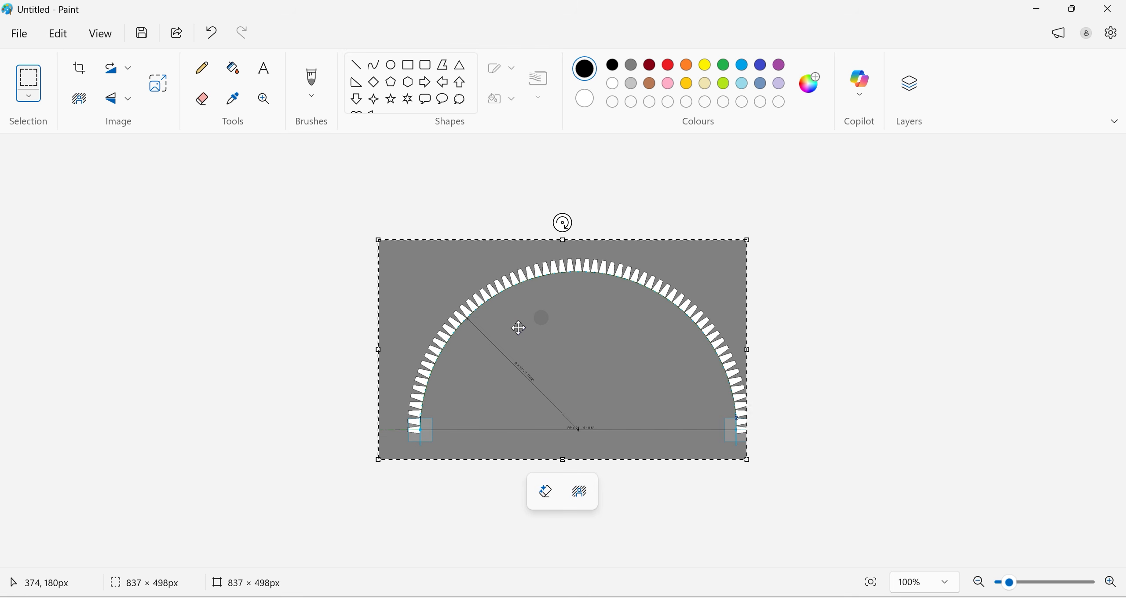
# Step: Mark a brick on the pasted arch with a red brush and sketch a line from it to the arch centre
pyautogui.click(668, 64)
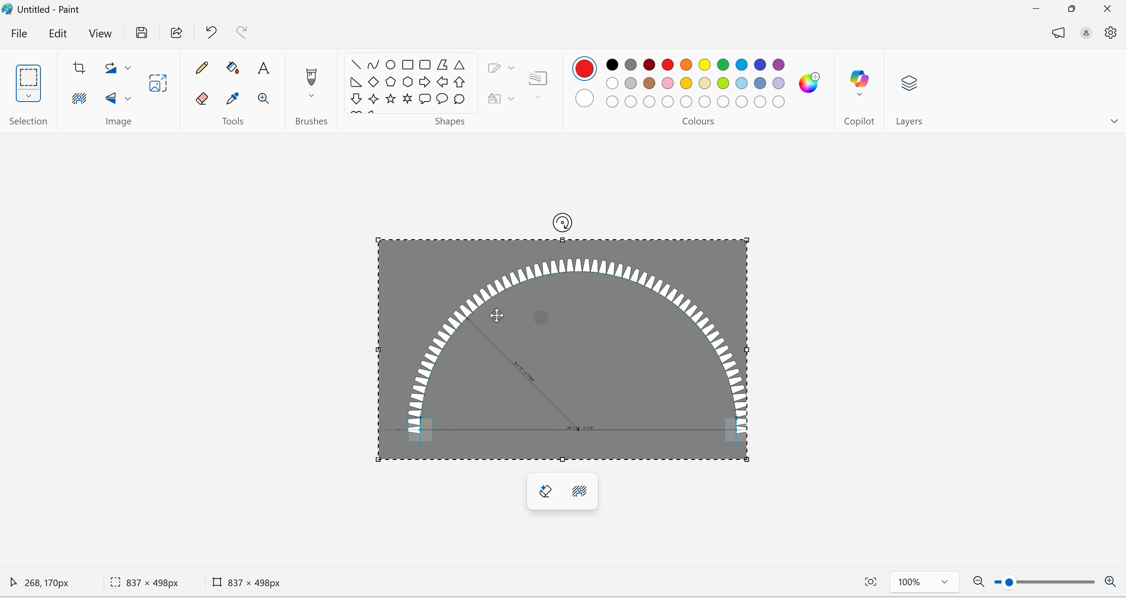
pyautogui.keyDown('ctrl'); pyautogui.scroll(7, 497, 315); pyautogui.keyUp('ctrl')
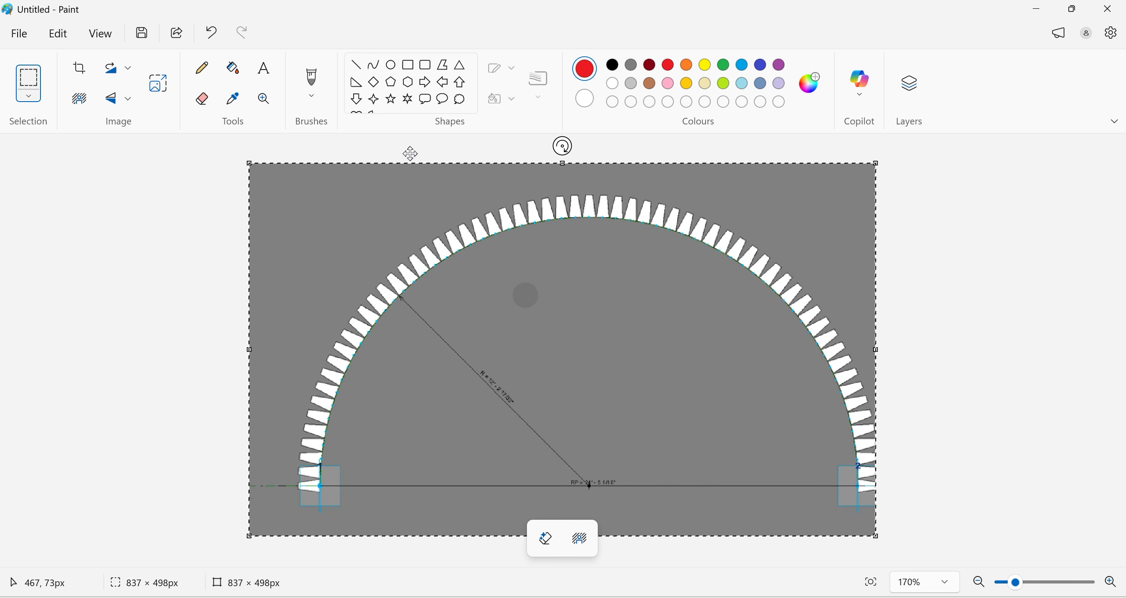
pyautogui.click(312, 79)
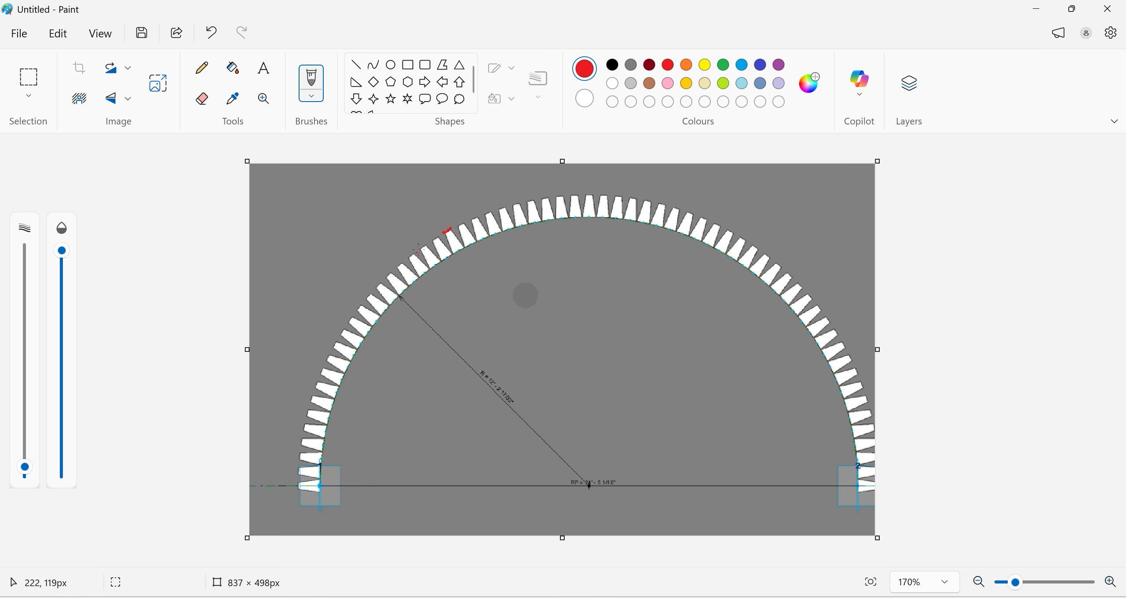
pyautogui.moveTo(421, 247)
pyautogui.mouseDown()
pyautogui.moveTo(433, 276)
pyautogui.moveTo(420, 232)
pyautogui.moveTo(479, 335)
pyautogui.moveTo(605, 500)
pyautogui.moveTo(583, 485)
pyautogui.mouseUp()
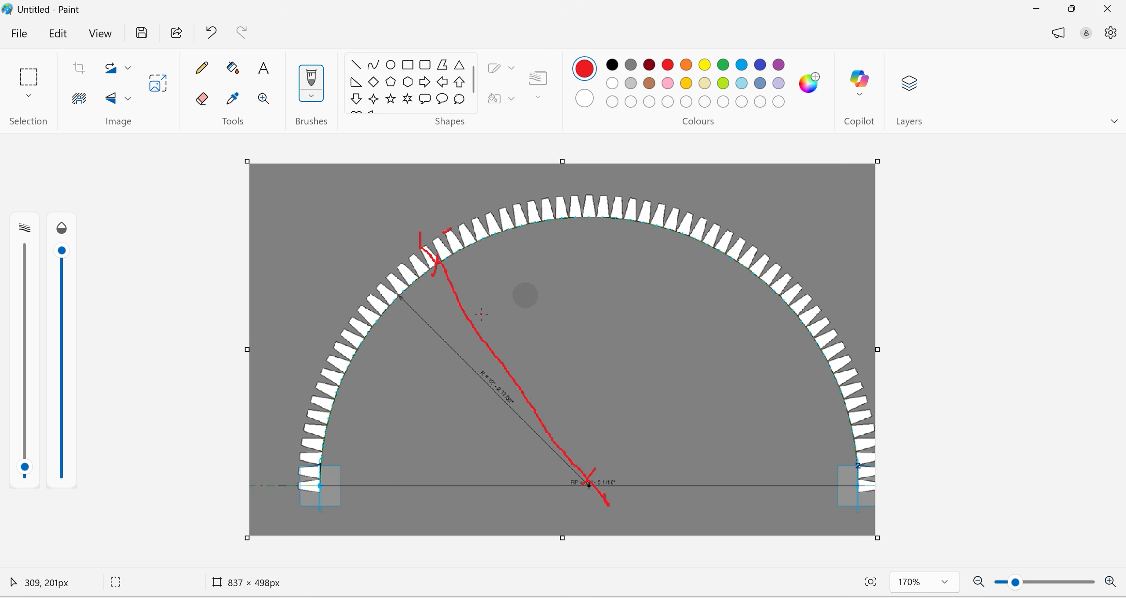
# Step: Switch to Revit, open the arch family types and compare the brick parameters with the marked sketch in Paint
pyautogui.click(1037, 9)
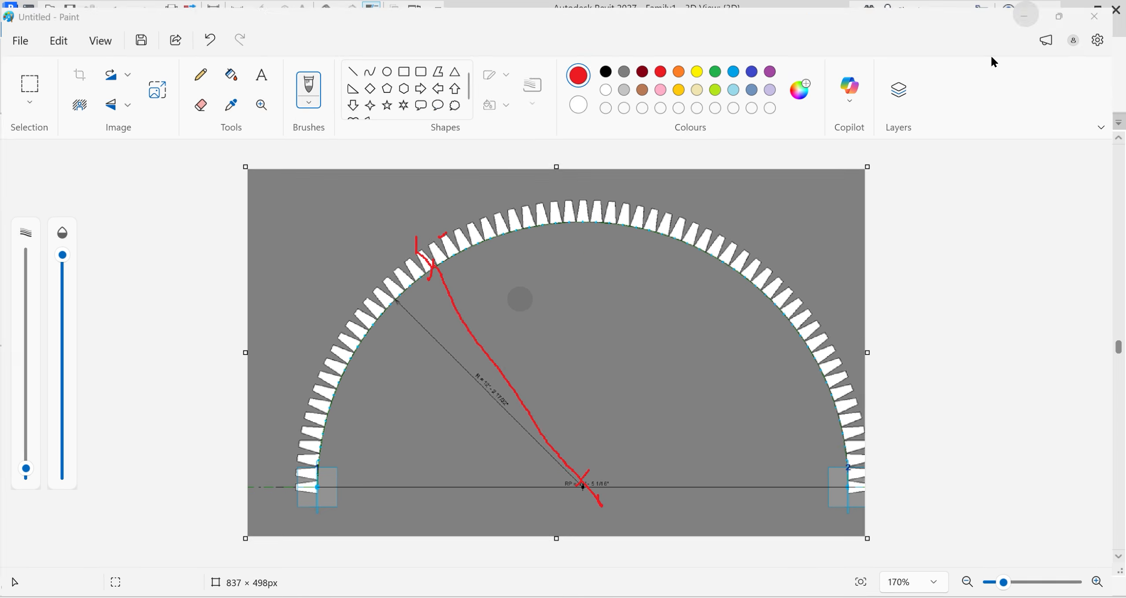
pyautogui.click(100, 86)
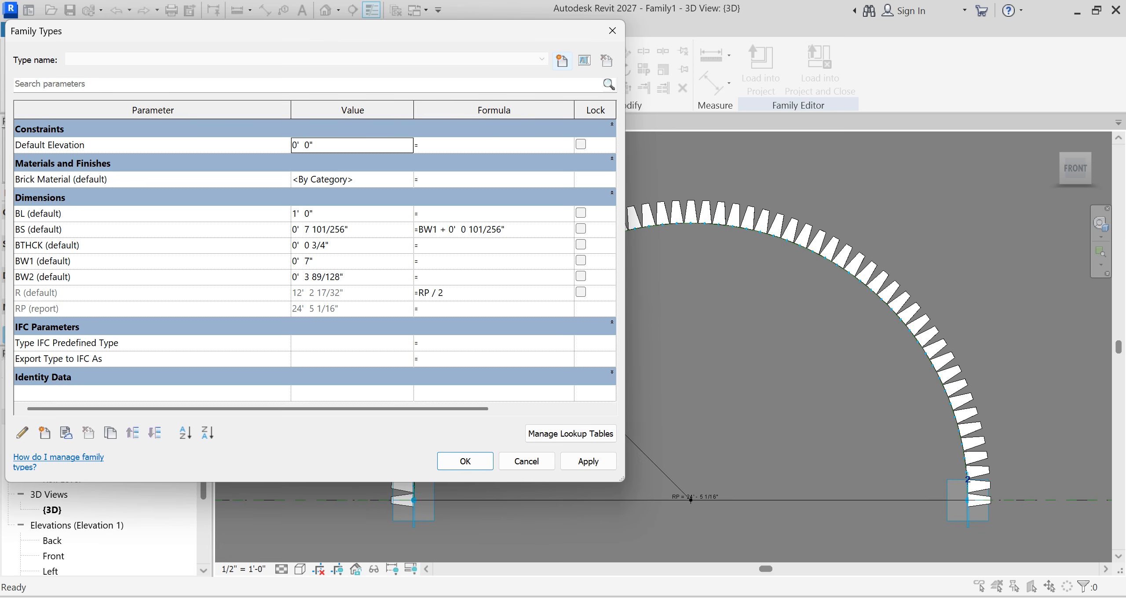
pyautogui.moveTo(128, 597)
pyautogui.click(127, 550)
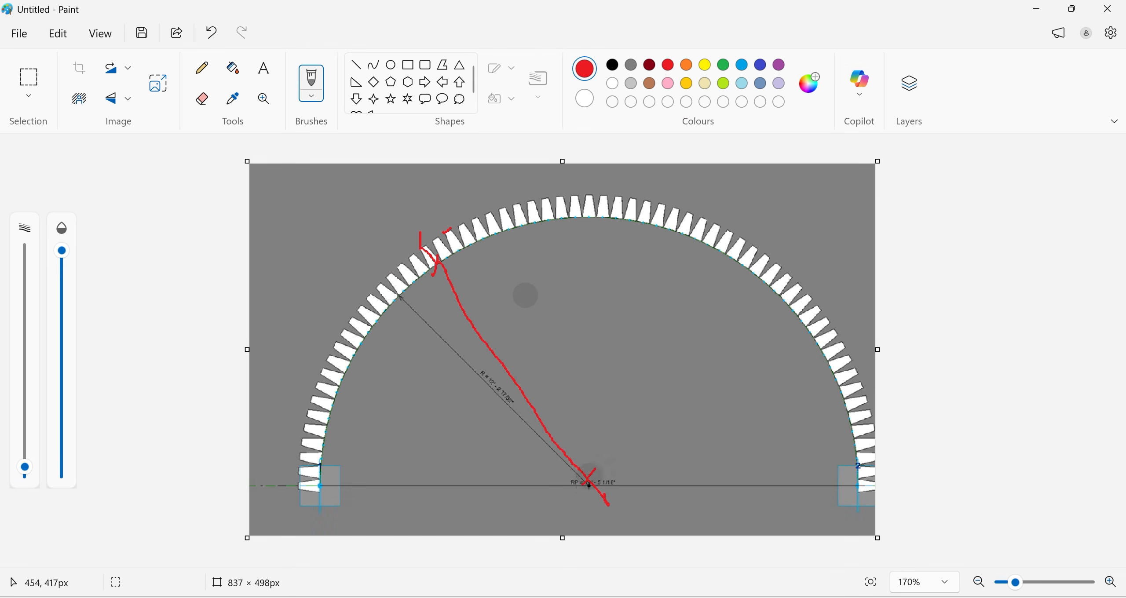
pyautogui.moveTo(479, 239); pyautogui.dragTo(486, 237)
pyautogui.click(1033, 8)
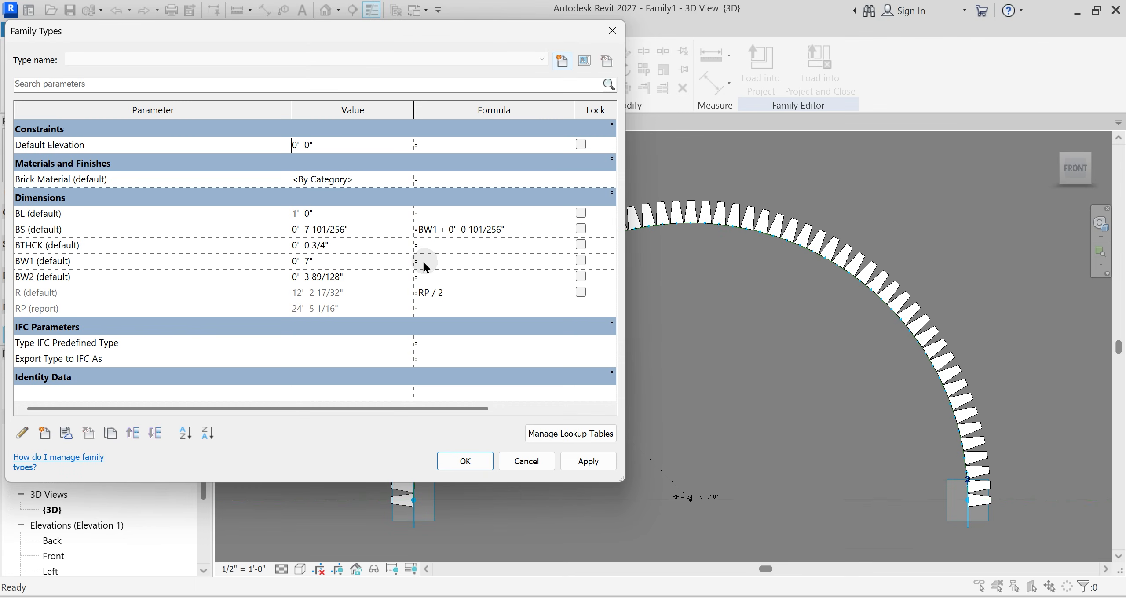
# Step: Begin the BW2 formula with BW1+( and copy the BW2 formula BW1 * (BL + R) / R from Brick Arch.rfa
pyautogui.click(422, 277)
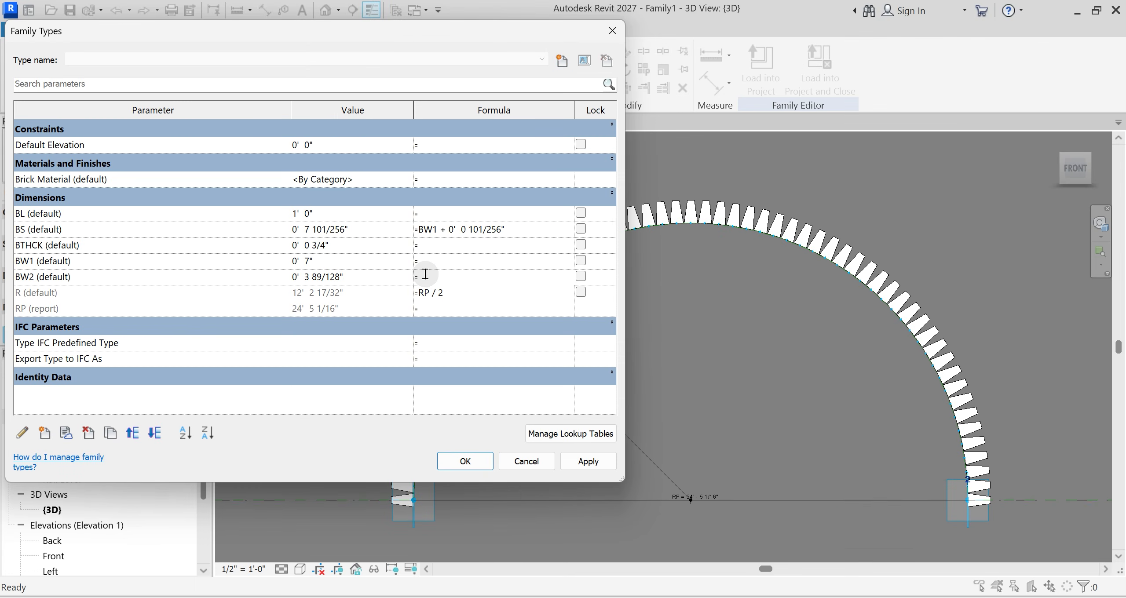
pyautogui.write('BW1+(')
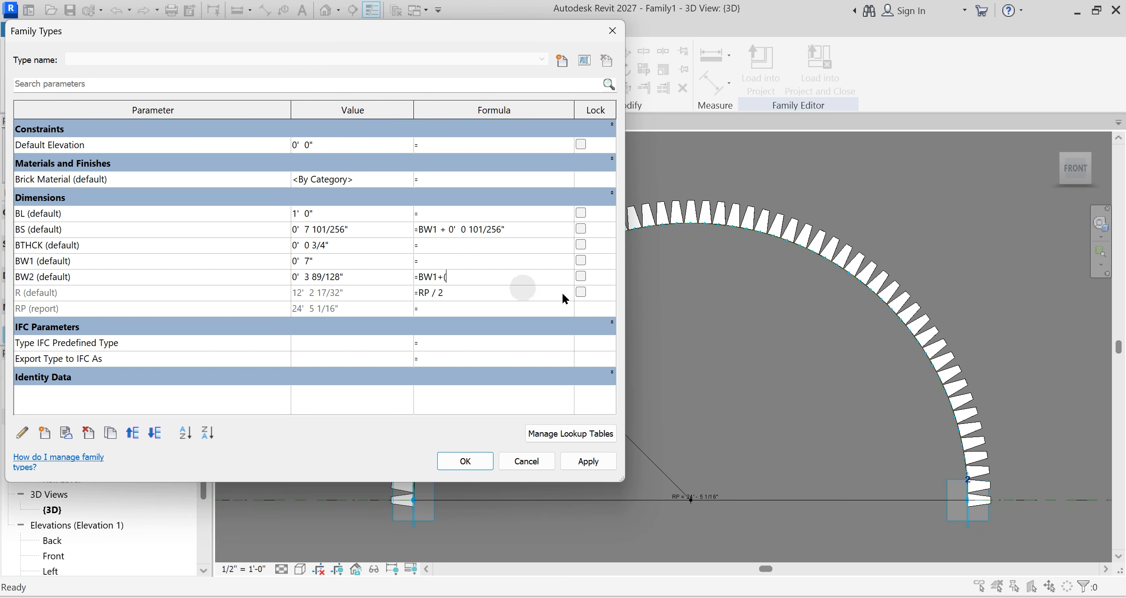
pyautogui.moveTo(567, 596)
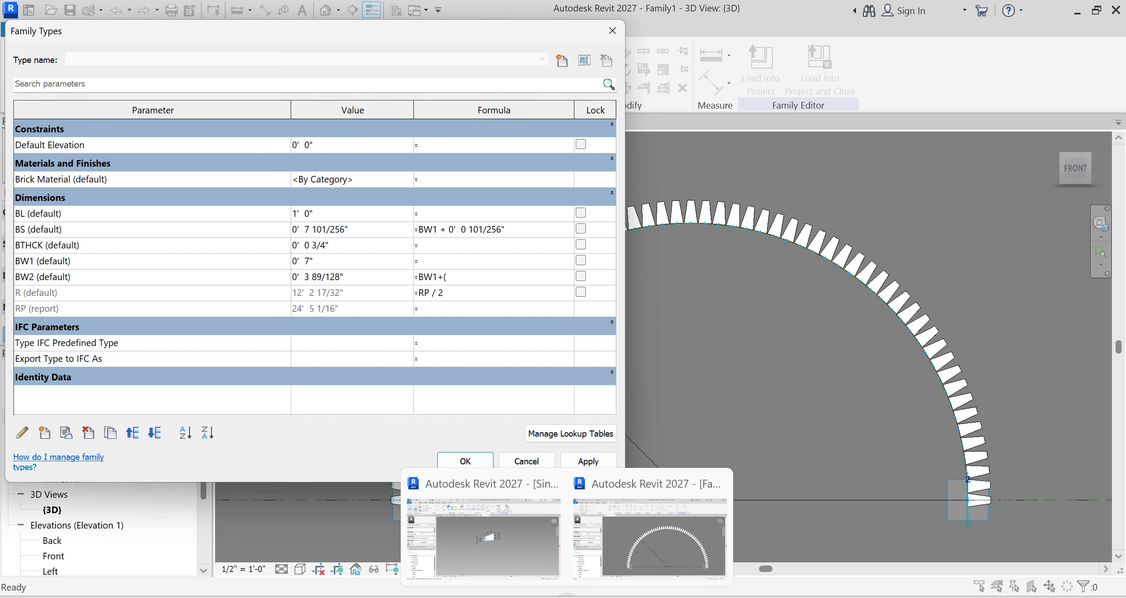
pyautogui.click(533, 541)
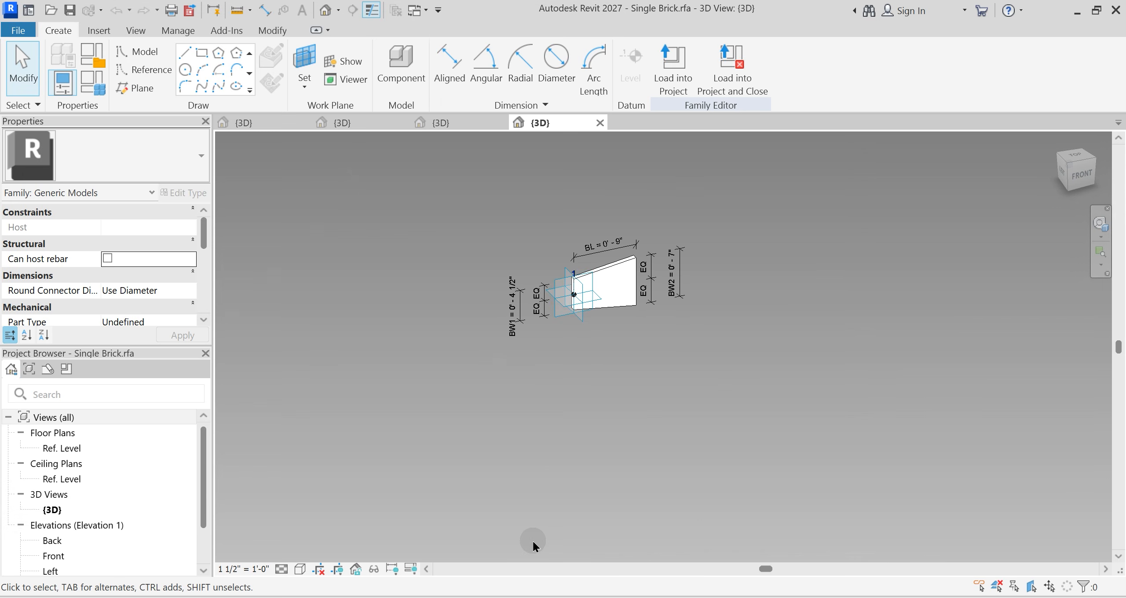
pyautogui.click(448, 123)
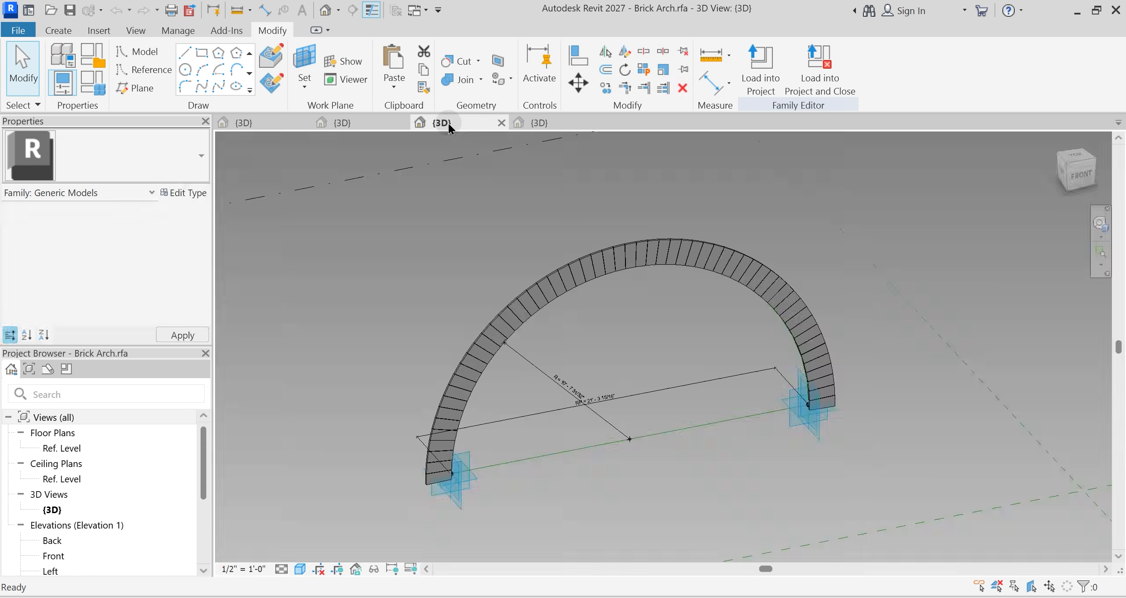
pyautogui.press('f')
pyautogui.press('t')
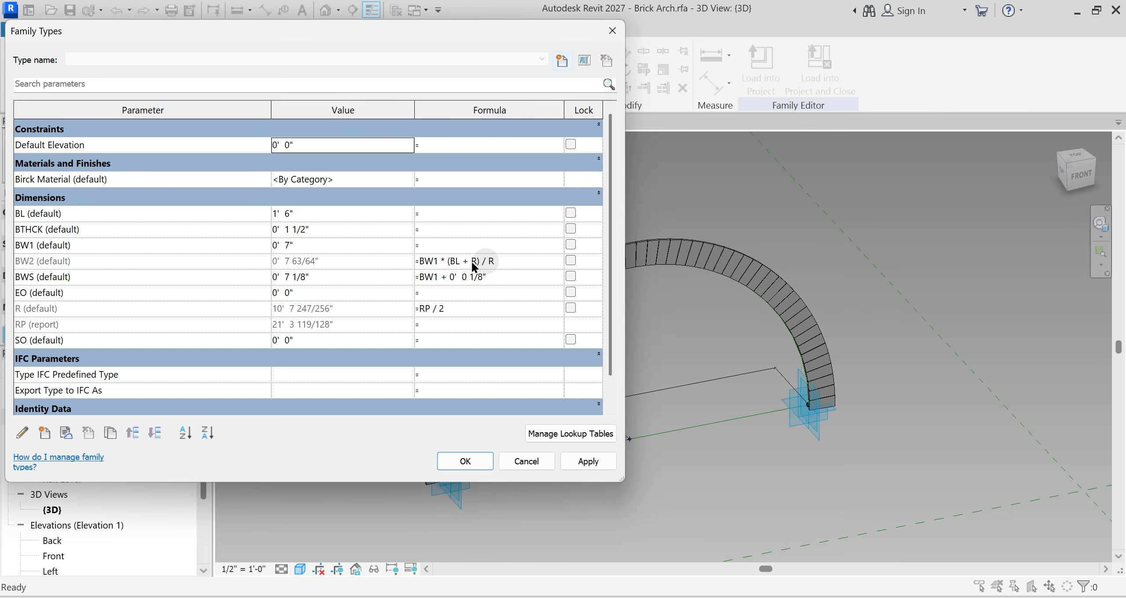
pyautogui.click(489, 260)
pyautogui.moveTo(489, 261); pyautogui.dragTo(409, 253)
pyautogui.hotkey('ctrl', 'c')
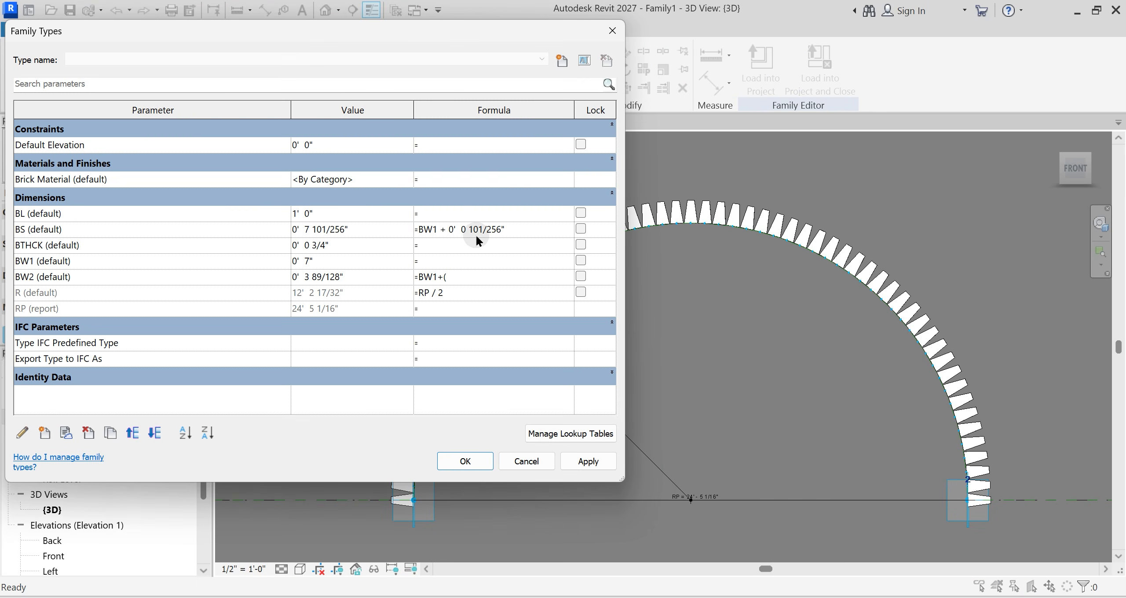
# Step: Replace the partial BW2 formula in the Family1 arch with the copied BW1 * (BL + R) / R
pyautogui.click(435, 263)
pyautogui.press('Return')
pyautogui.moveTo(451, 276); pyautogui.dragTo(412, 278)
pyautogui.hotkey('ctrl', 'v')
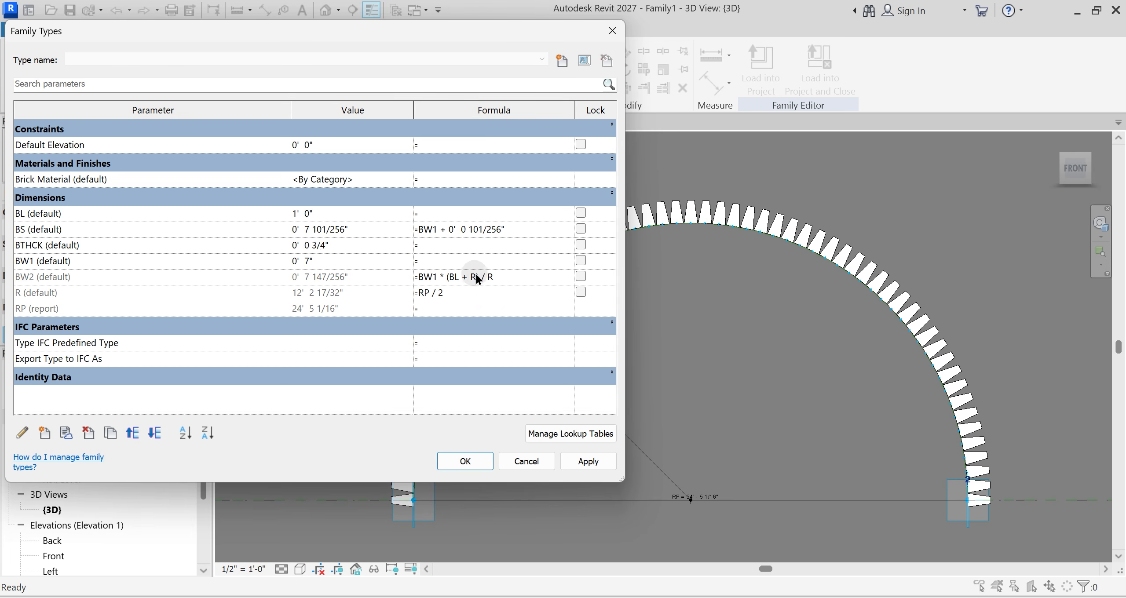
# Step: Extend the BW2 formula with + 0' 0 101/256", apply it, close the family types and check the brick joints
pyautogui.click(505, 278)
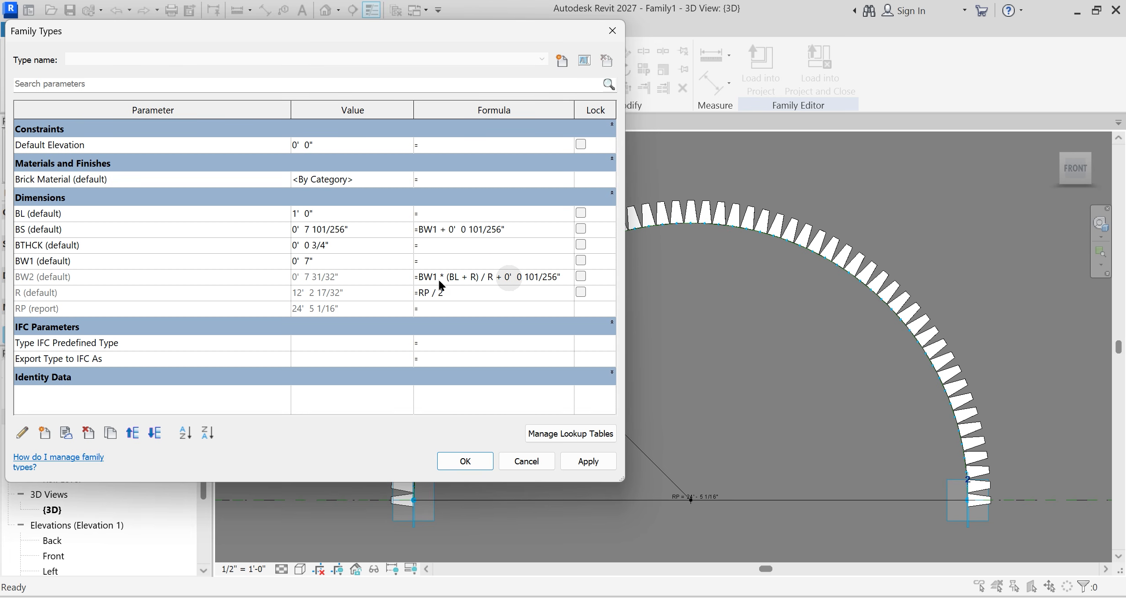
pyautogui.click(586, 467)
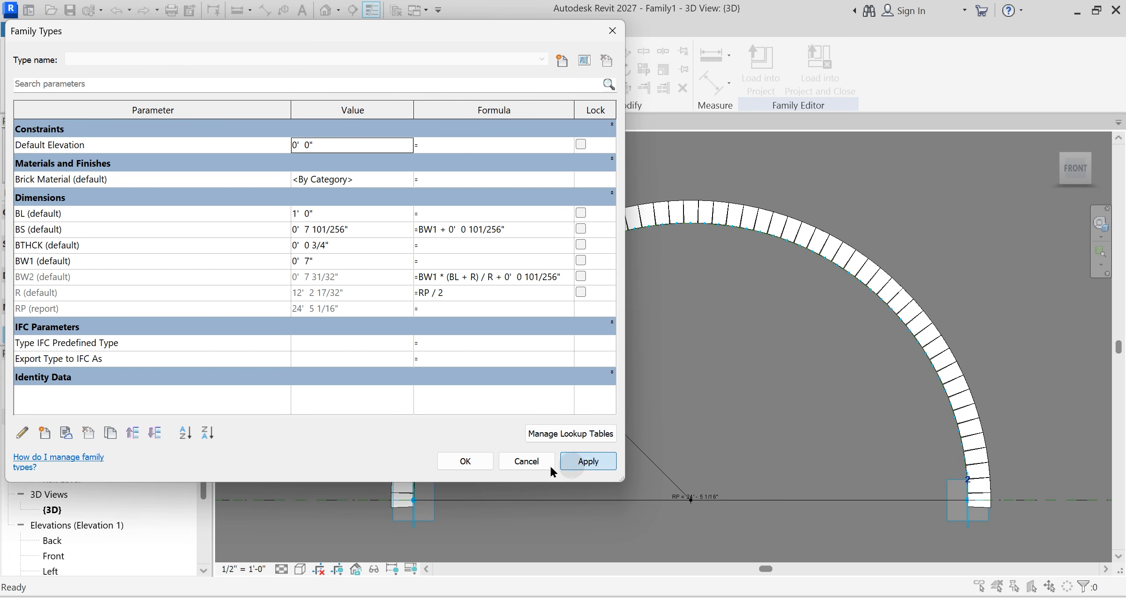
pyautogui.click(473, 460)
pyautogui.scroll(8, 621, 200)
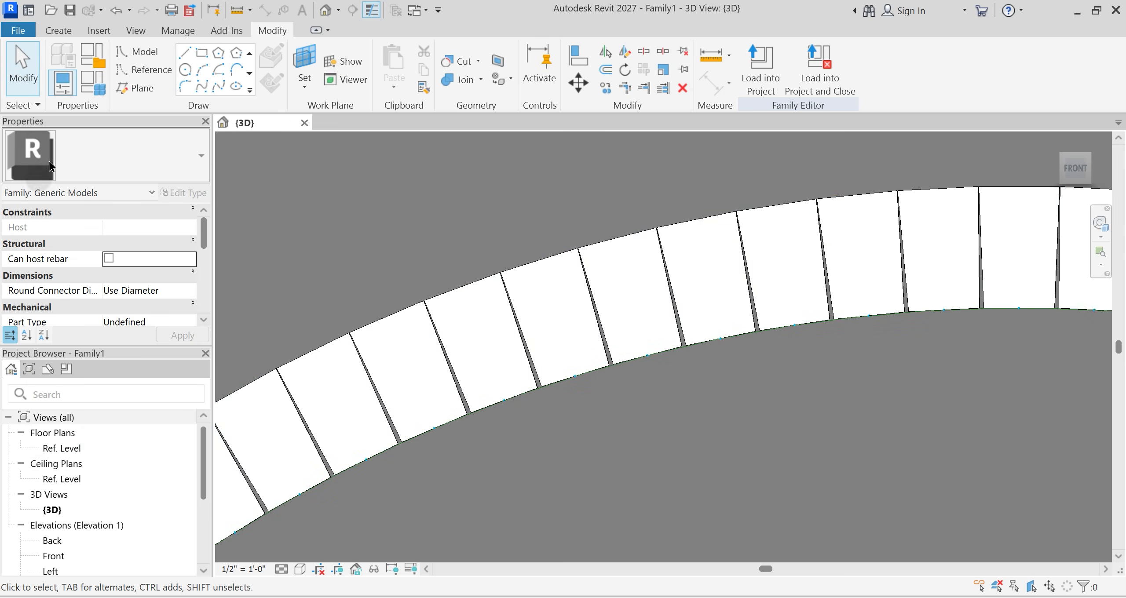
# Step: Remove the + 0' 0 101/256" term from the BW2 formula, apply it and close the family types
pyautogui.click(99, 90)
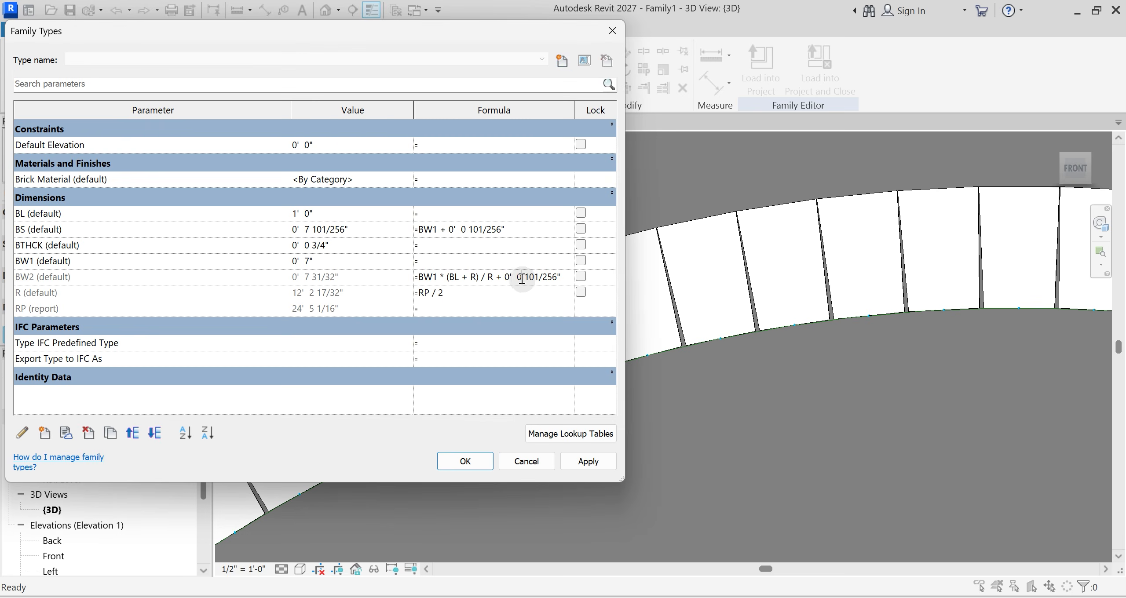
pyautogui.moveTo(504, 273); pyautogui.dragTo(584, 278)
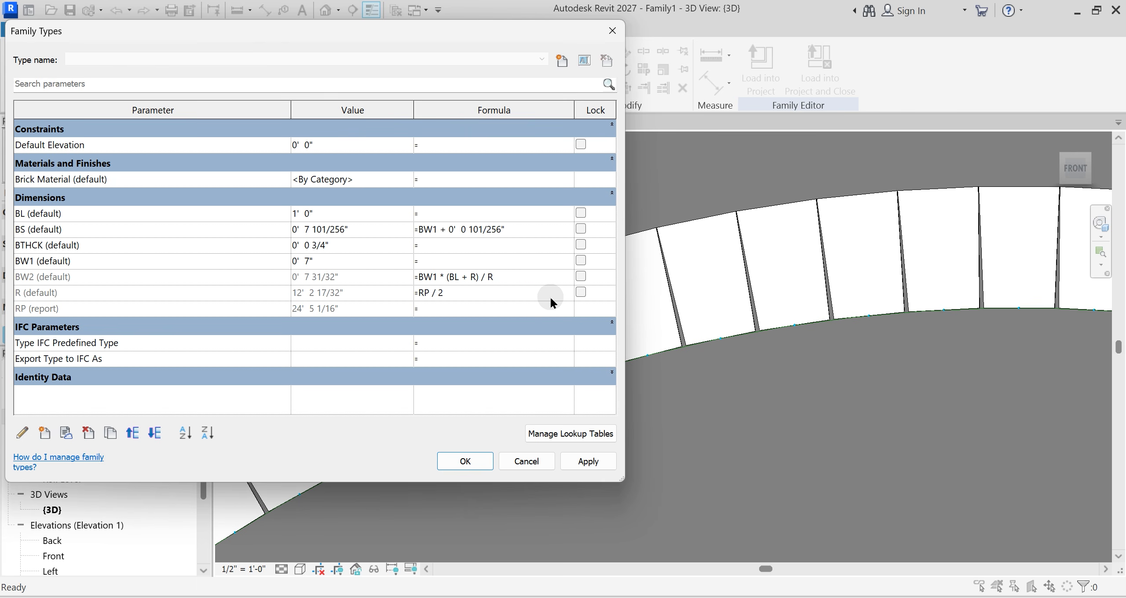
pyautogui.click(596, 463)
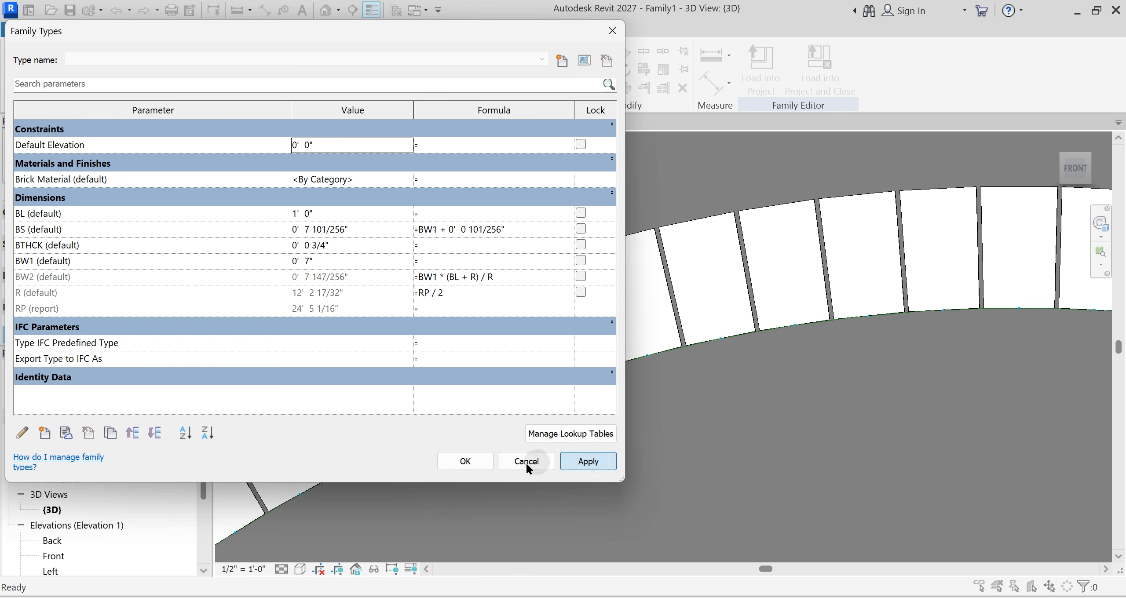
pyautogui.click(464, 461)
# Step: Examine the gaps between neighbouring bricks along the arch from the front, close up and at an angle
pyautogui.scroll(-5, 604, 256)
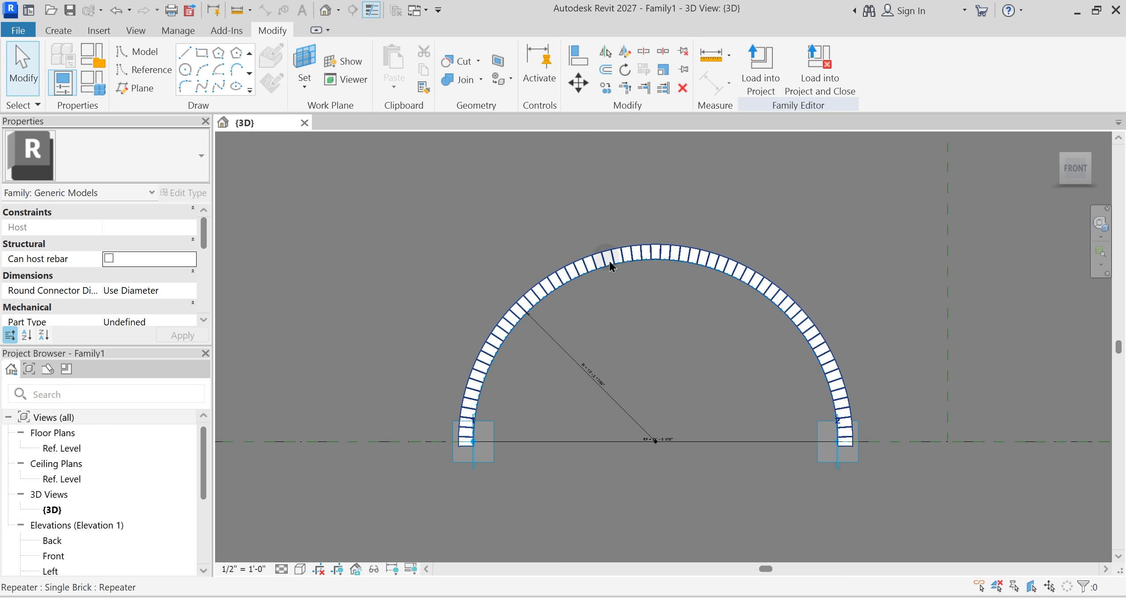
pyautogui.scroll(3, 627, 335)
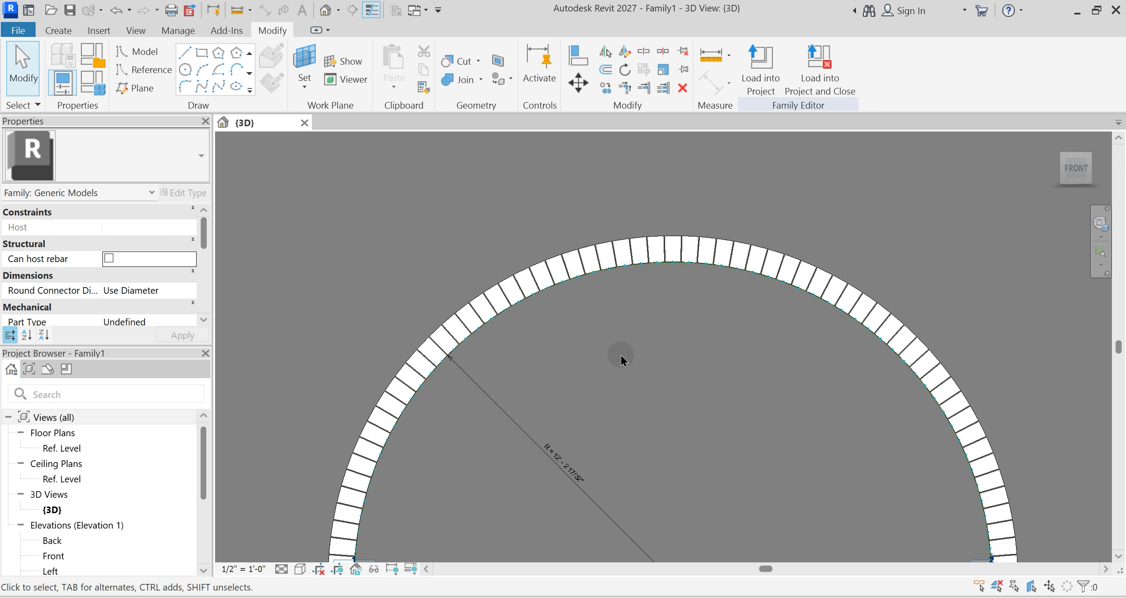
pyautogui.moveTo(621, 356); pyautogui.dragTo(644, 309, button='middle')
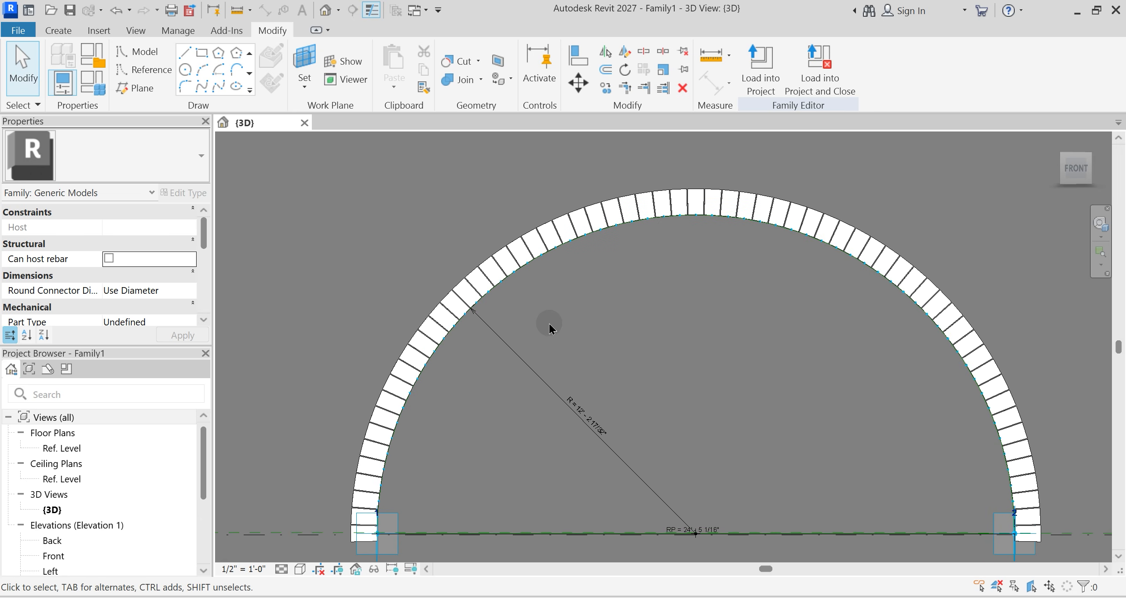
pyautogui.scroll(-2, 619, 278)
pyautogui.moveTo(707, 337); pyautogui.dragTo(690, 315, button='middle')
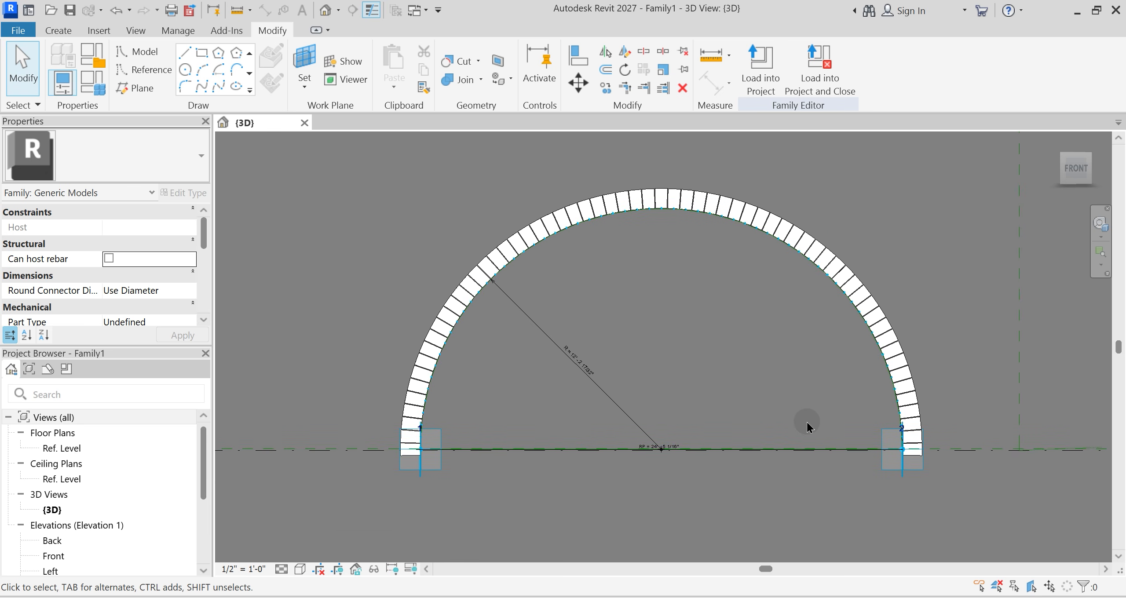
pyautogui.scroll(3, 808, 422)
pyautogui.keyDown('shift'); pyautogui.moveTo(764, 408); pyautogui.dragTo(817, 402, button='middle'); pyautogui.keyUp('shift')
pyautogui.scroll(10, 831, 395)
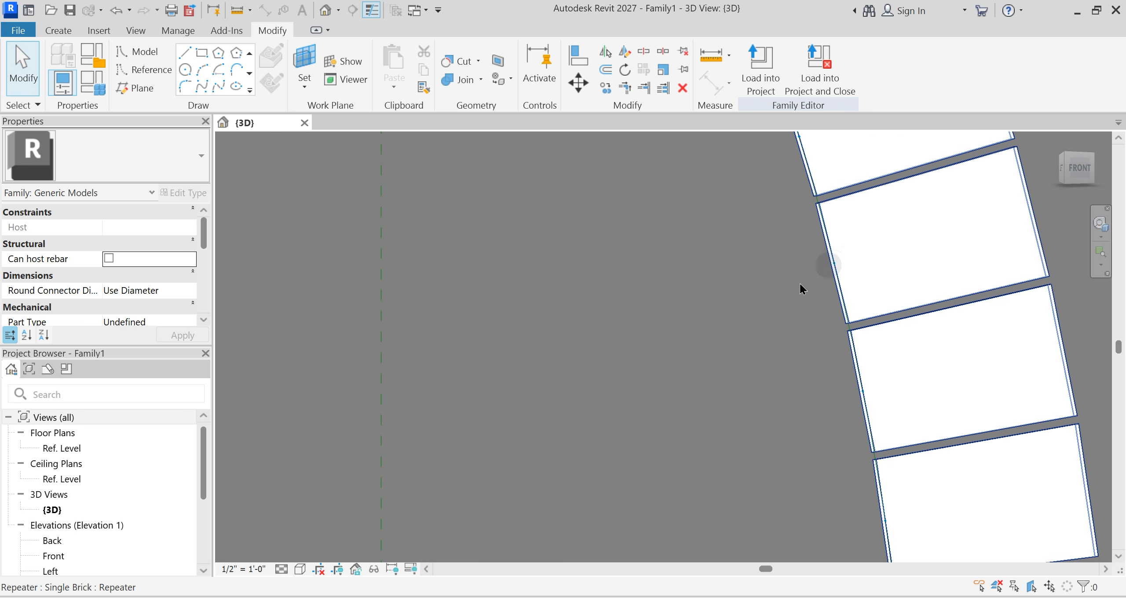
pyautogui.scroll(-8, 800, 288)
pyautogui.keyDown('shift'); pyautogui.moveTo(707, 304); pyautogui.dragTo(696, 409, button='middle'); pyautogui.keyUp('shift')
pyautogui.moveTo(680, 246); pyautogui.dragTo(681, 331, button='middle')
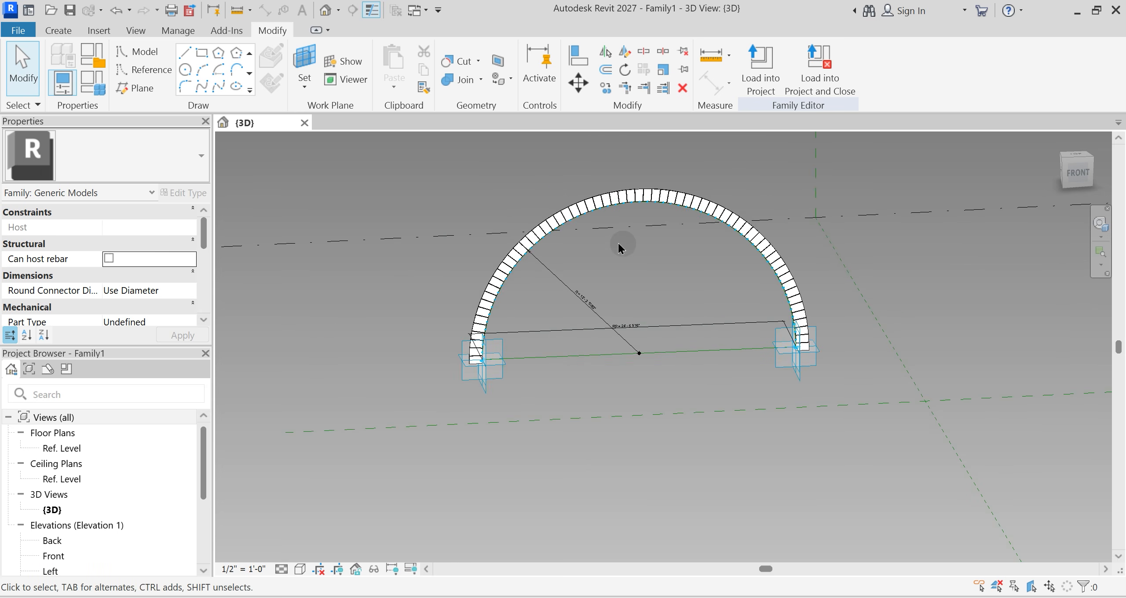
# Step: Inspect a single brick of the repeater and its properties, then review the arch family's parameters and formulas in Family Types
pyautogui.click(616, 200)
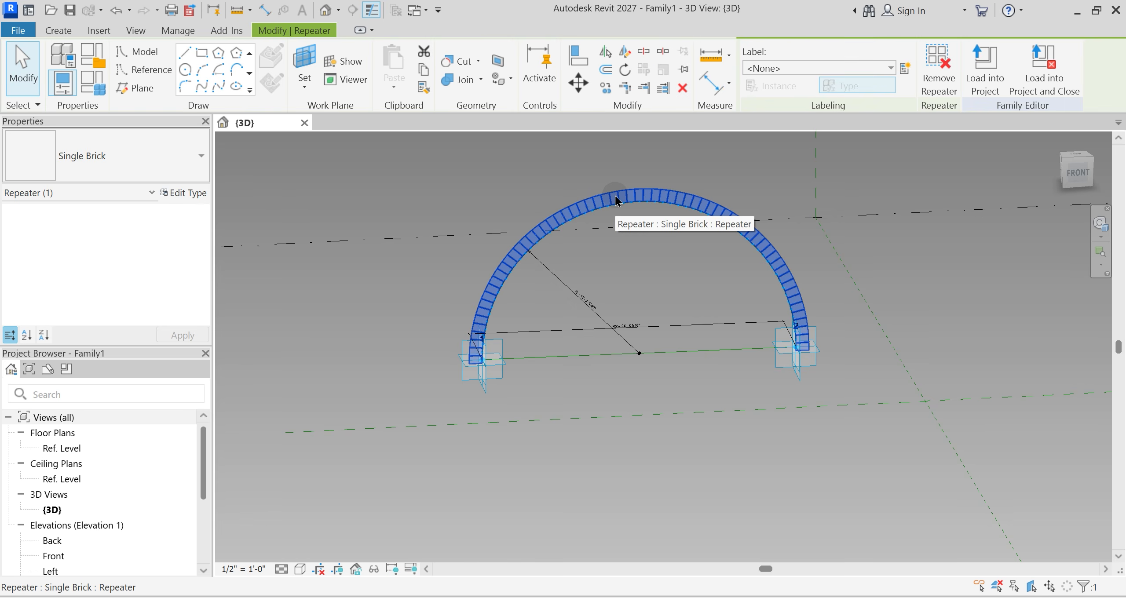
pyautogui.click(597, 185)
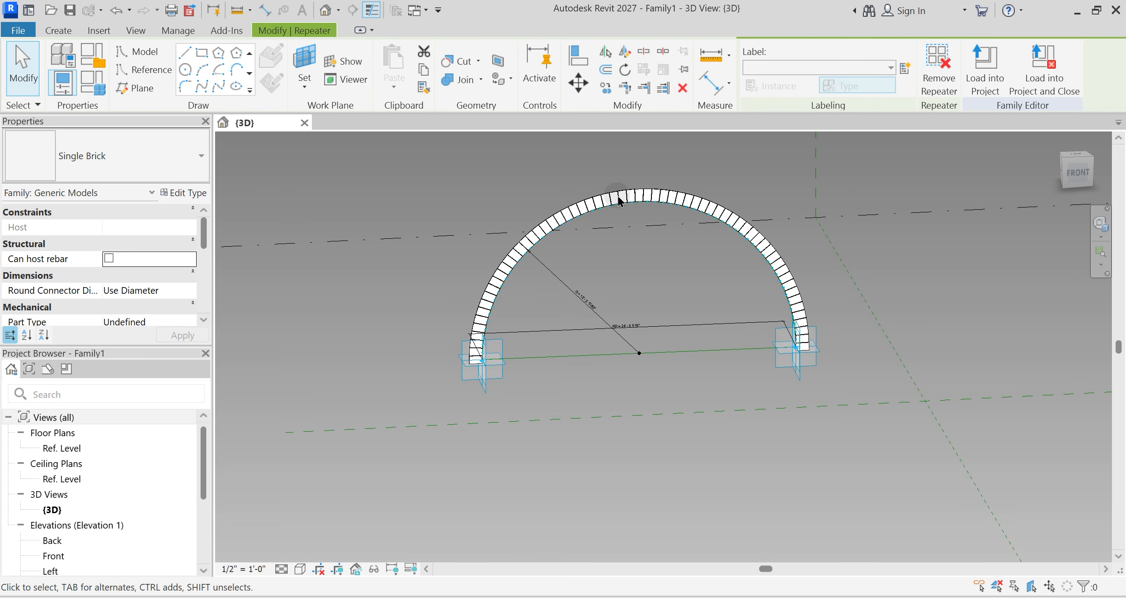
pyautogui.press('Tab')
pyautogui.click(617, 199)
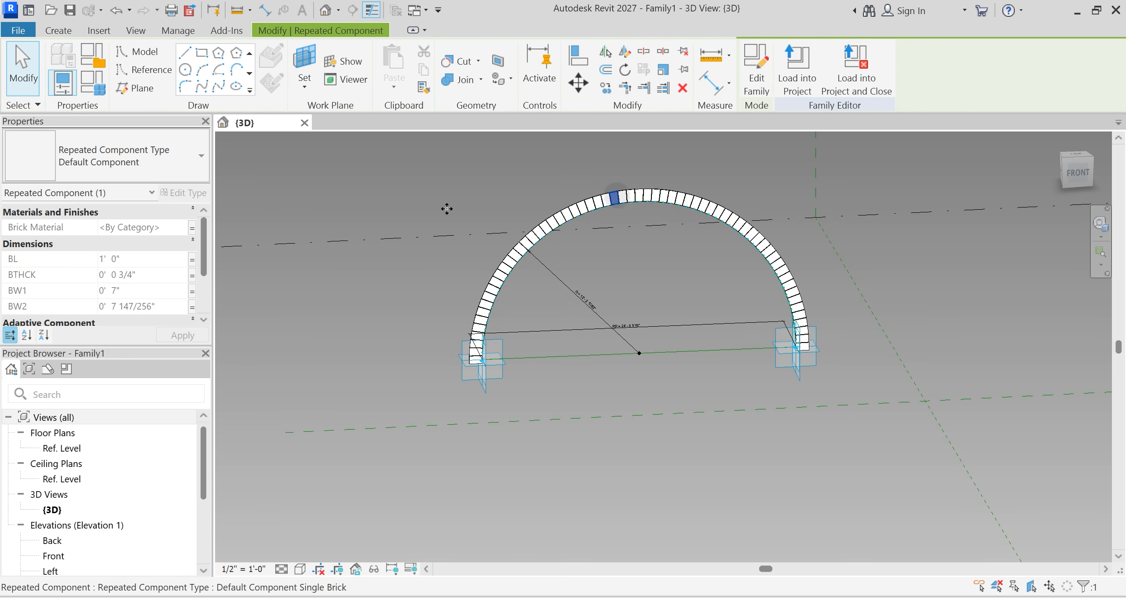
pyautogui.click(103, 90)
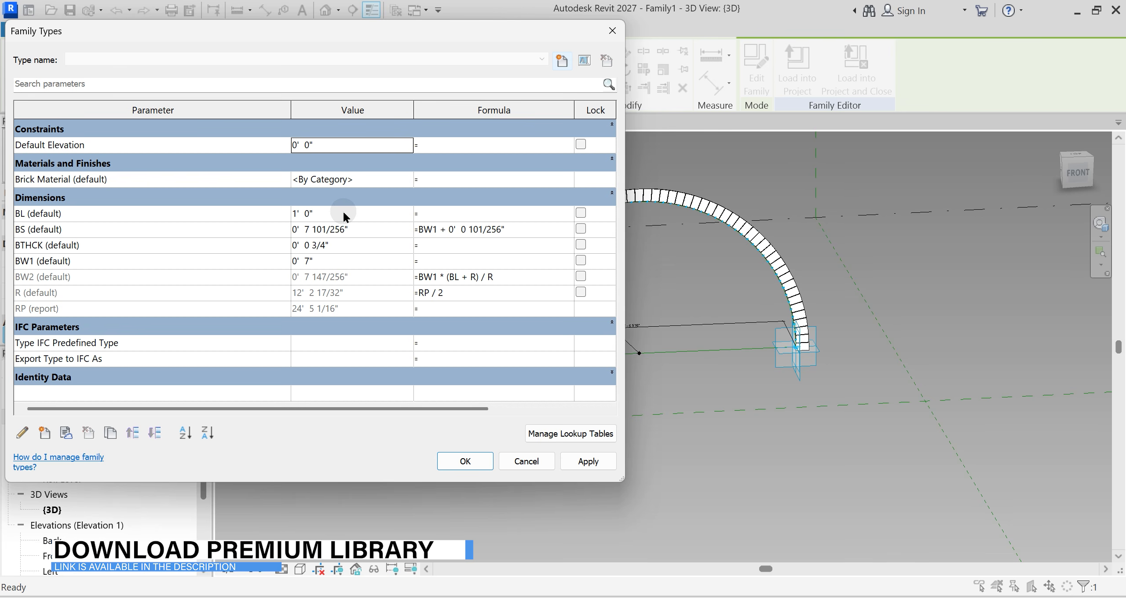
pyautogui.click(490, 292)
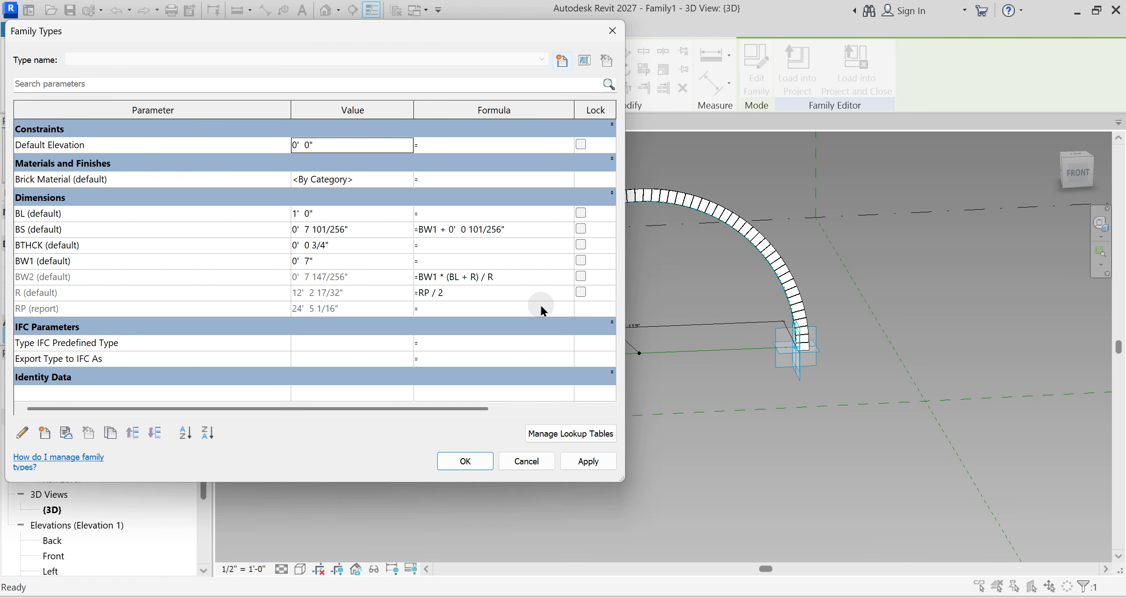
pyautogui.press('Return')
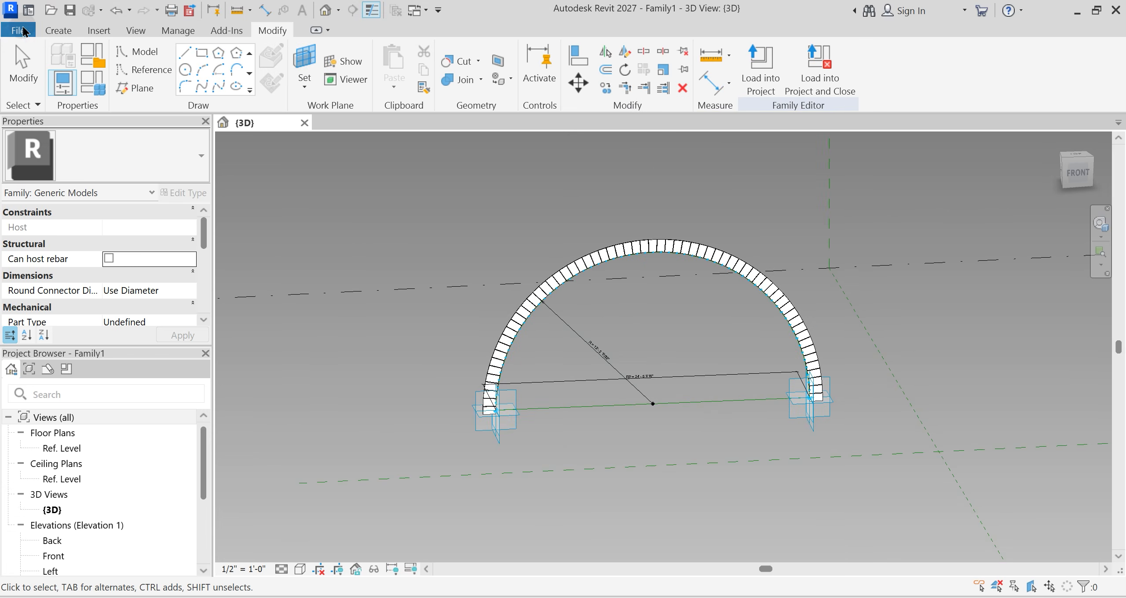
# Step: Create a new project from the default.rte template in the English-Imperial folder
pyautogui.click(19, 30)
pyautogui.moveTo(50, 89)
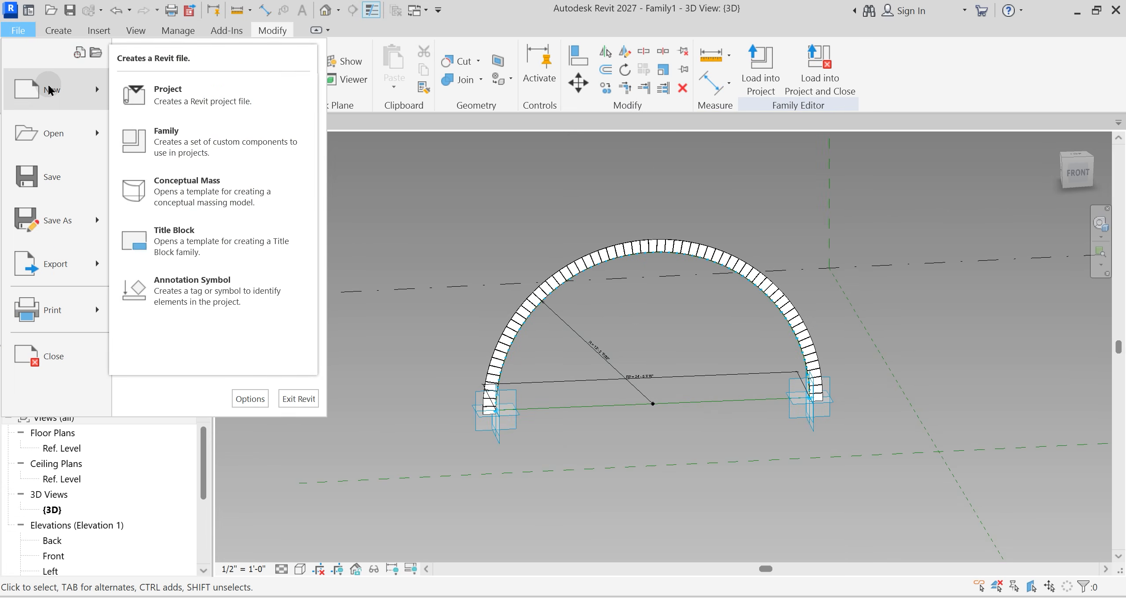
pyautogui.click(157, 107)
pyautogui.click(525, 250)
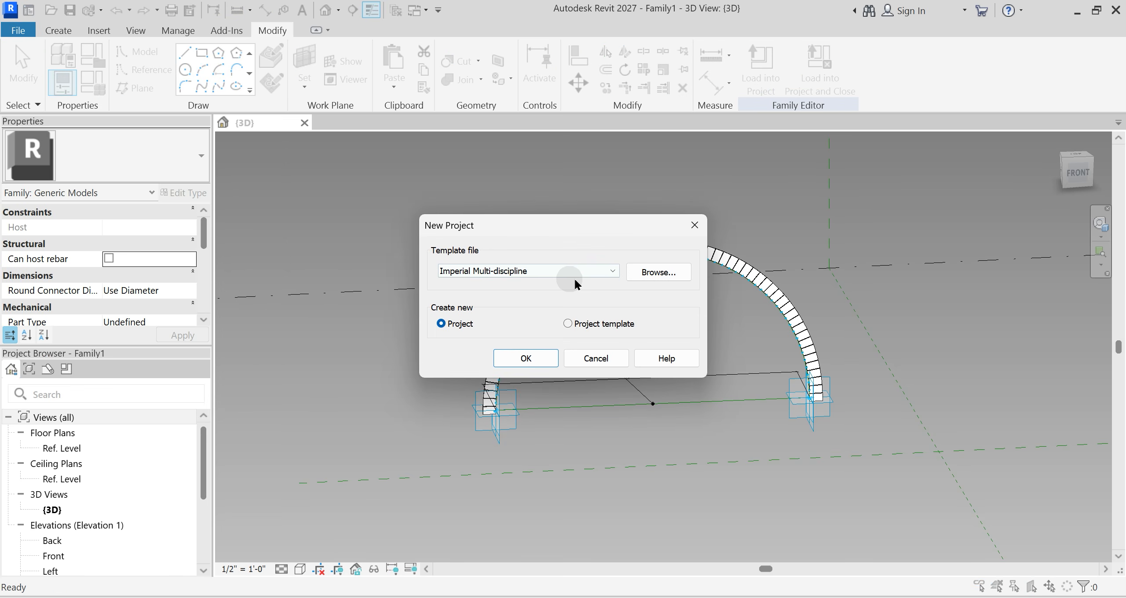
pyautogui.click(657, 272)
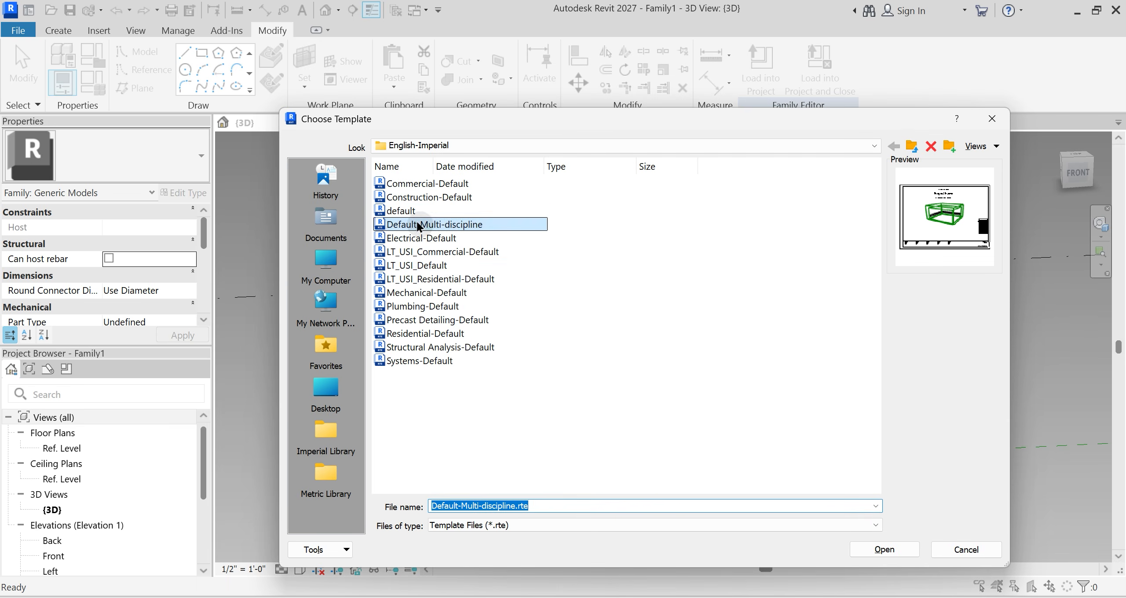
pyautogui.click(401, 211)
pyautogui.click(893, 548)
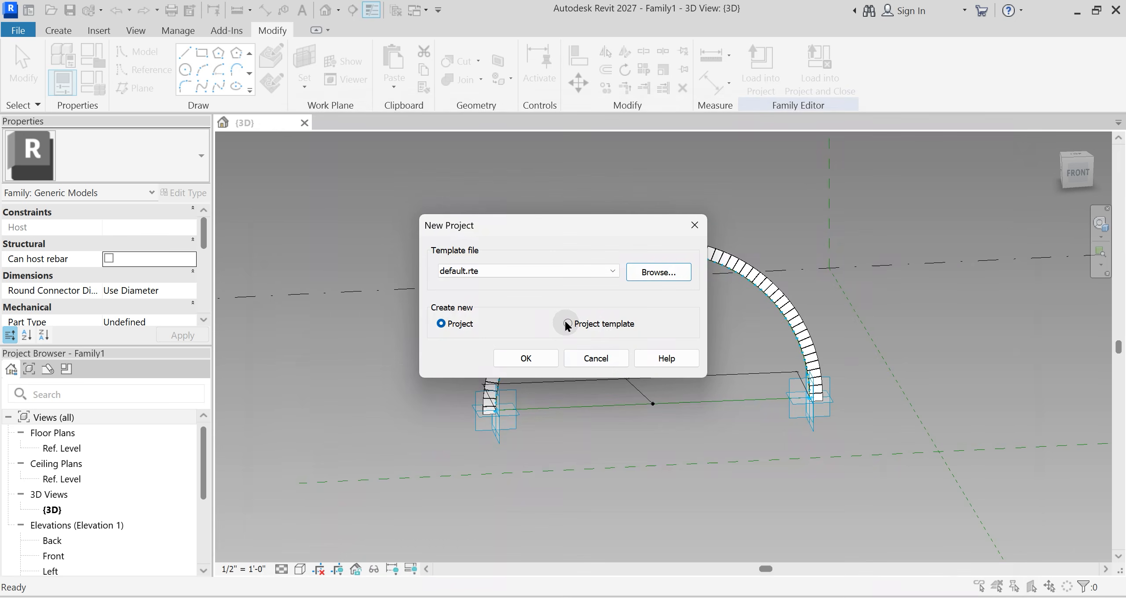
pyautogui.click(533, 359)
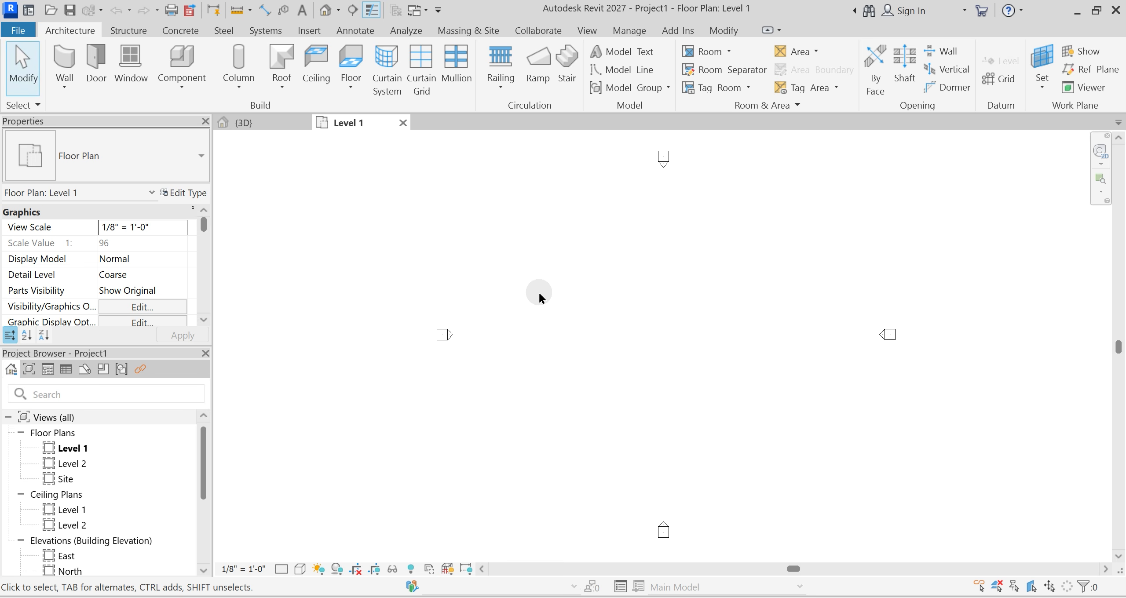
pyautogui.click(878, 597)
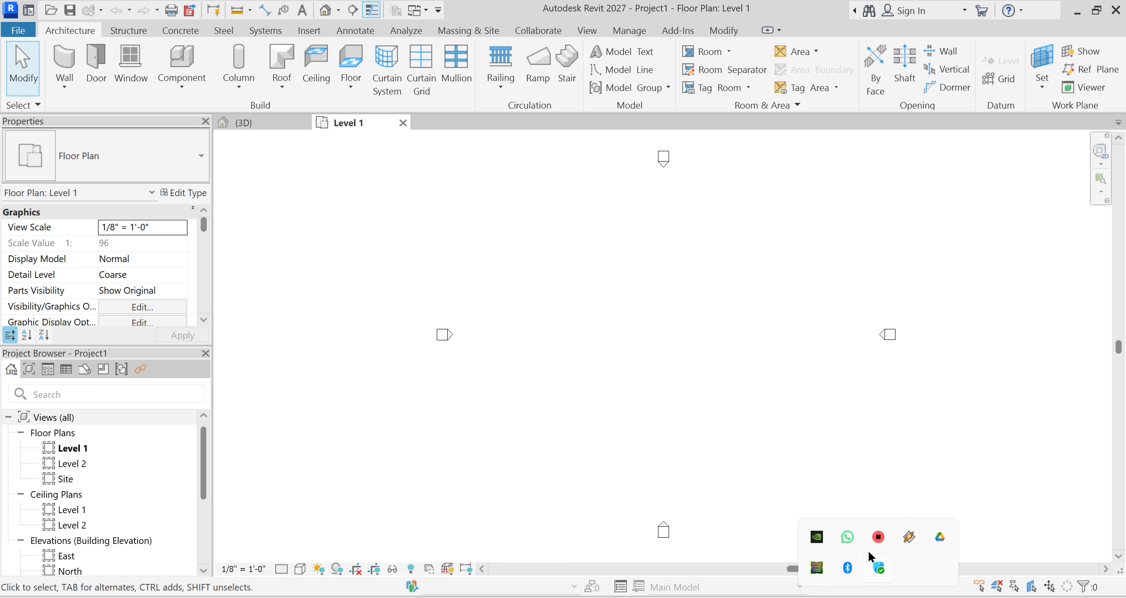
pyautogui.rightClick(878, 536)
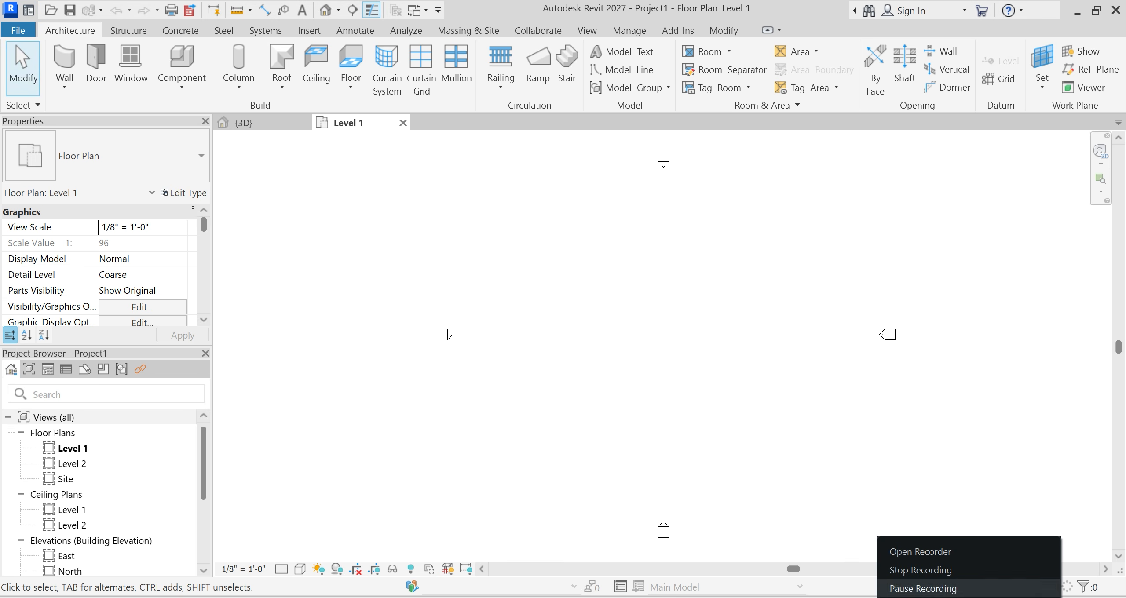
pyautogui.click(921, 588)
pyautogui.click(567, 262)
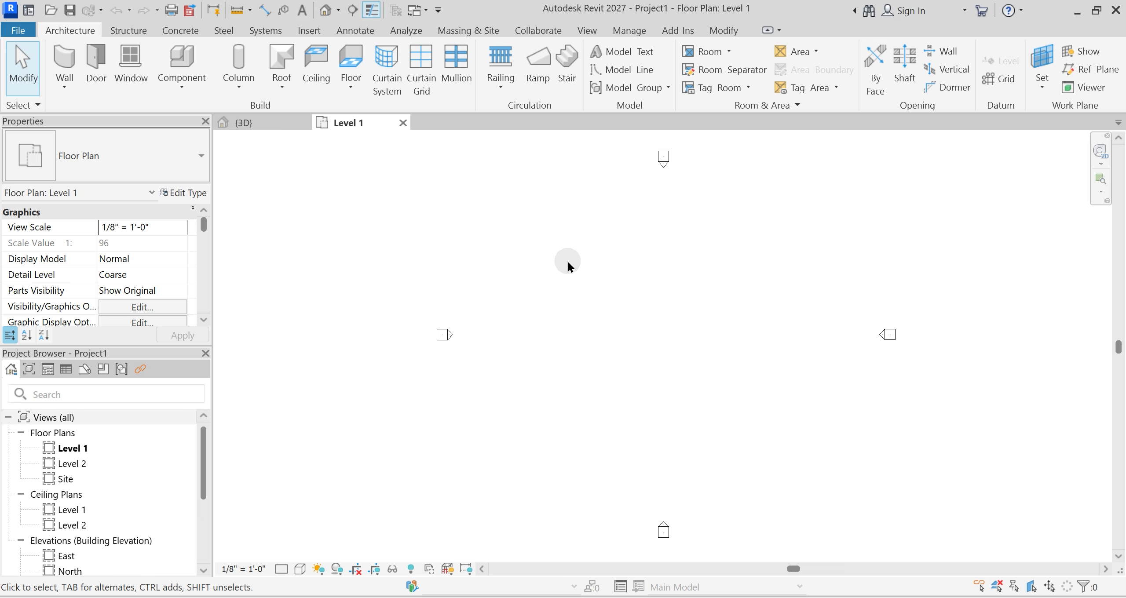
# Step: Draw a horizontal Generic - 8" wall 52' long between the elevation markers on Level 1
pyautogui.press('w')
pyautogui.press('a')
pyautogui.click(571, 320)
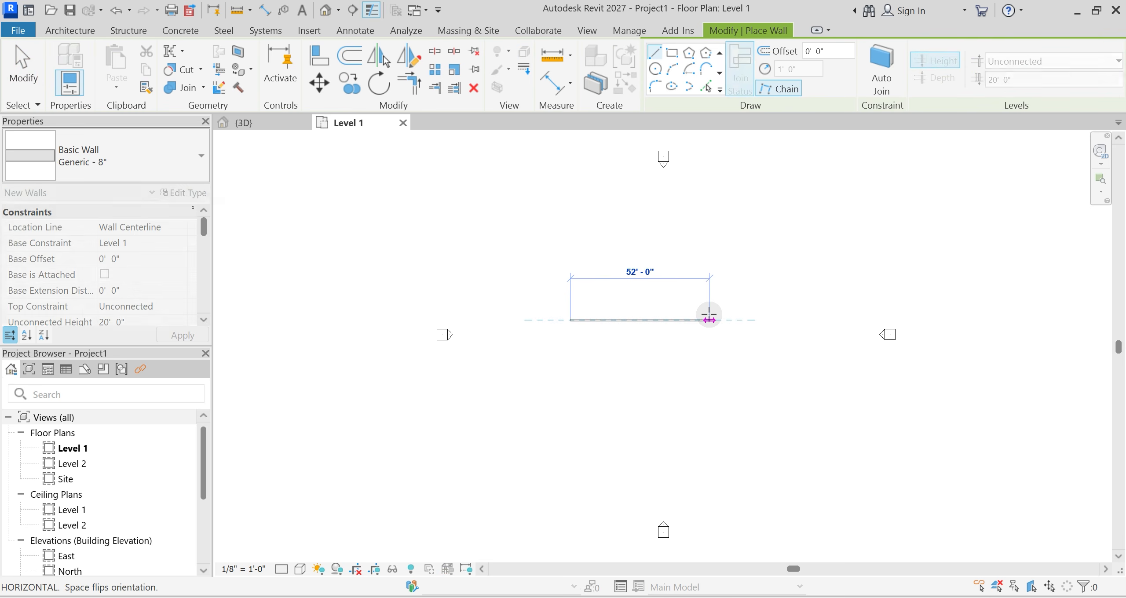
pyautogui.click(709, 316)
pyautogui.press('Escape')
pyautogui.press('Escape')
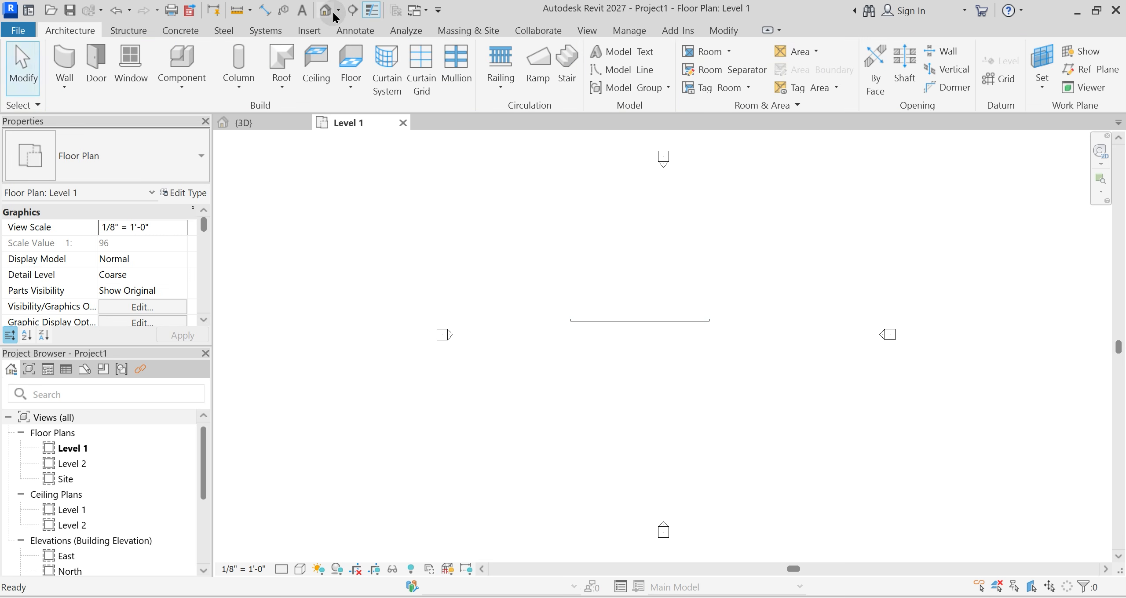
# Step: Show the wall in a 3D view seen from the front at an angle, using the Shaded visual style
pyautogui.press('3')
pyautogui.press('d')
pyautogui.moveTo(614, 327)
pyautogui.keyDown('shift'); pyautogui.mouseDown(button='middle')
pyautogui.moveTo(687, 377)
pyautogui.moveTo(766, 341)
pyautogui.moveTo(758, 333)
pyautogui.mouseUp(button='middle'); pyautogui.keyUp('shift')
pyautogui.click(649, 310)
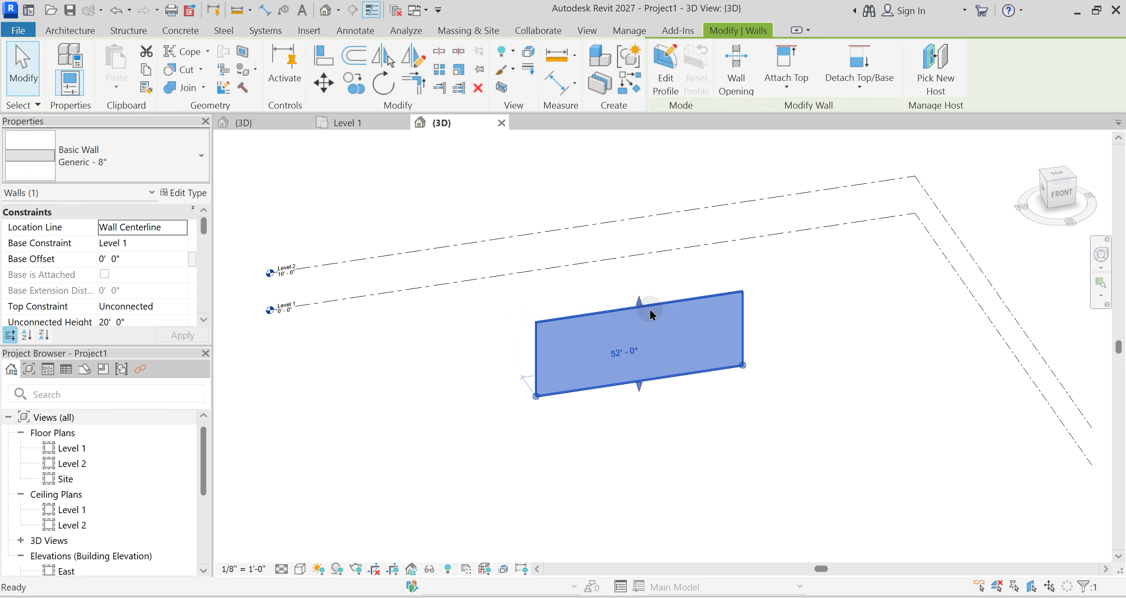
pyautogui.press('Escape')
pyautogui.press('s')
pyautogui.press('d')
# Step: Raise the wall's top edge to an unconnected height of about 25' 8"
pyautogui.scroll(2, 649, 309)
pyautogui.click(653, 301)
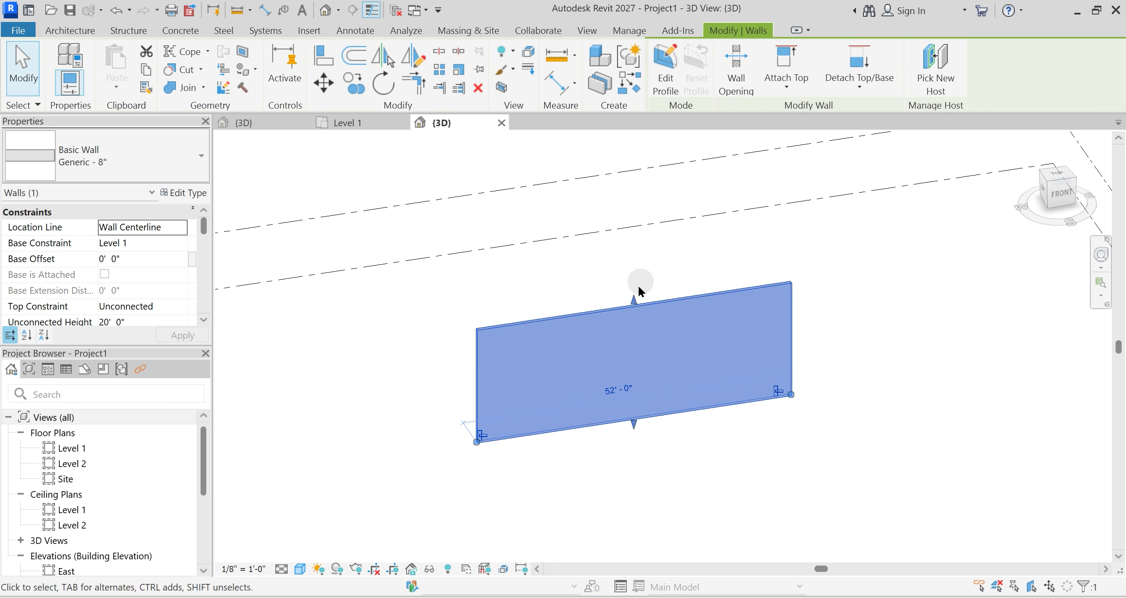
pyautogui.moveTo(636, 294); pyautogui.dragTo(638, 275)
# Step: Try to stretch the wall's far end in the 3D view to a length of about 78'
pyautogui.moveTo(791, 395); pyautogui.dragTo(949, 371)
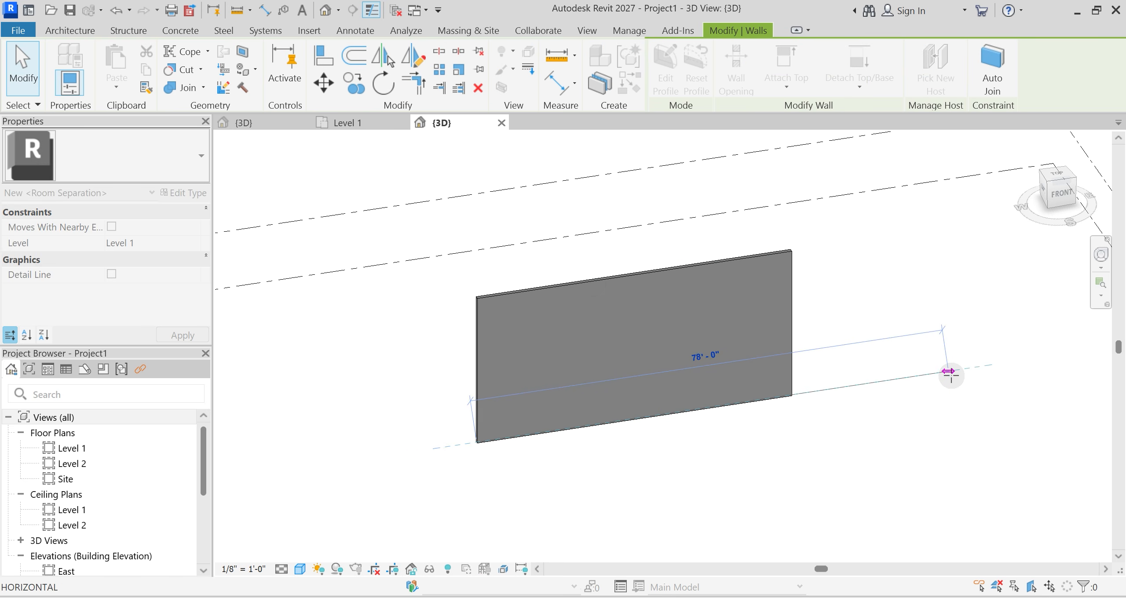
pyautogui.click(894, 425)
pyautogui.hotkey('ctrl', 'z')
# Step: Stretch both ends of the wall in the Level 1 plan to a total length of 88'
pyautogui.click(768, 403)
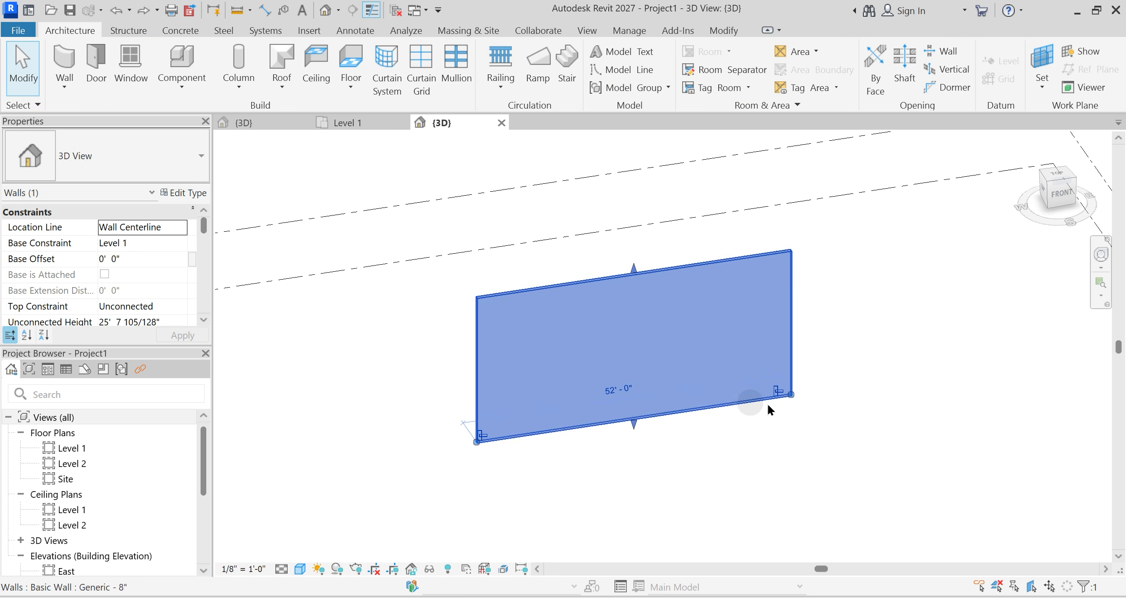
pyautogui.click(373, 125)
pyautogui.moveTo(710, 320); pyautogui.dragTo(763, 321)
pyautogui.moveTo(570, 320); pyautogui.dragTo(528, 320)
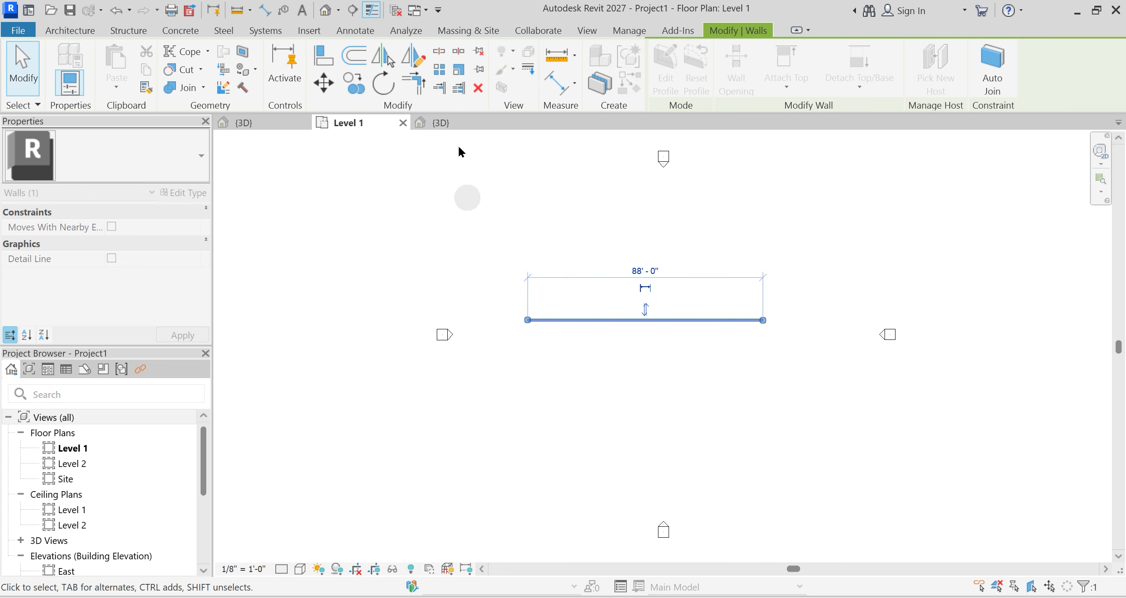
# Step: Raise the wall's top edge in the 3D view to an unconnected height of about 36' 1"
pyautogui.click(440, 123)
pyautogui.moveTo(636, 244); pyautogui.dragTo(646, 213)
pyautogui.click(532, 434)
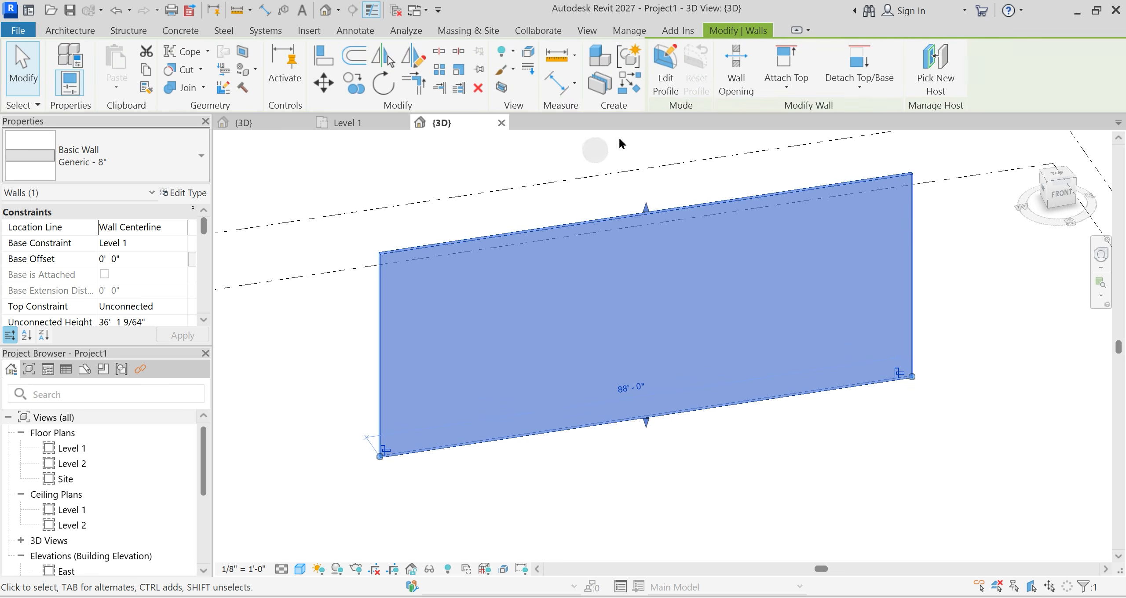
# Step: Edit the wall's profile, close the Level 1 view and sketch two vertical lines about 19' high and 20' apart from the base line
pyautogui.click(676, 91)
pyautogui.click(403, 123)
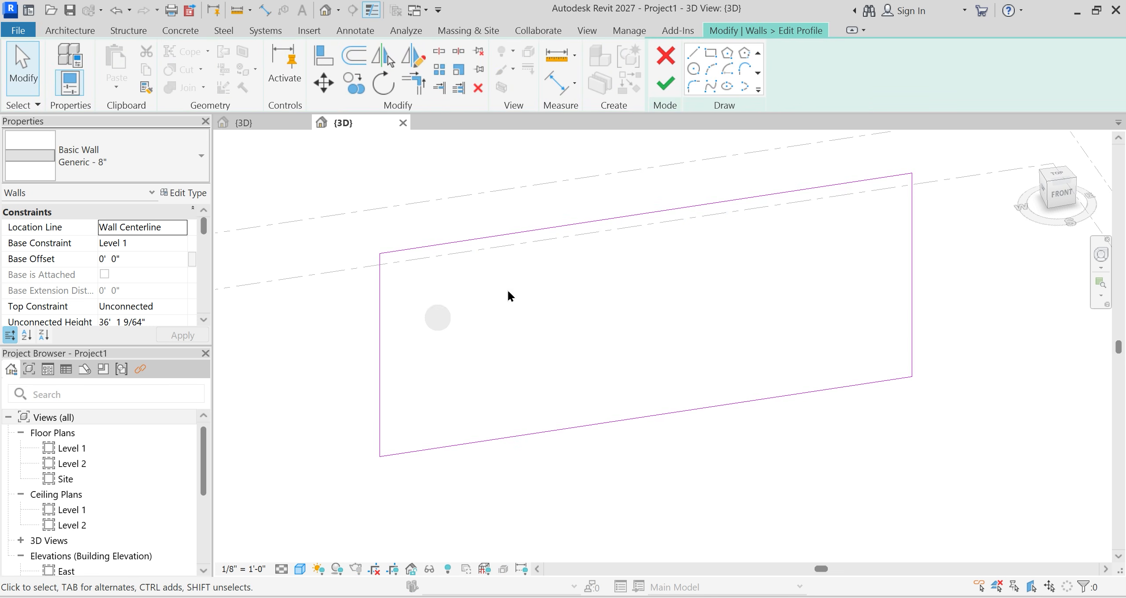
pyautogui.click(694, 55)
pyautogui.click(468, 444)
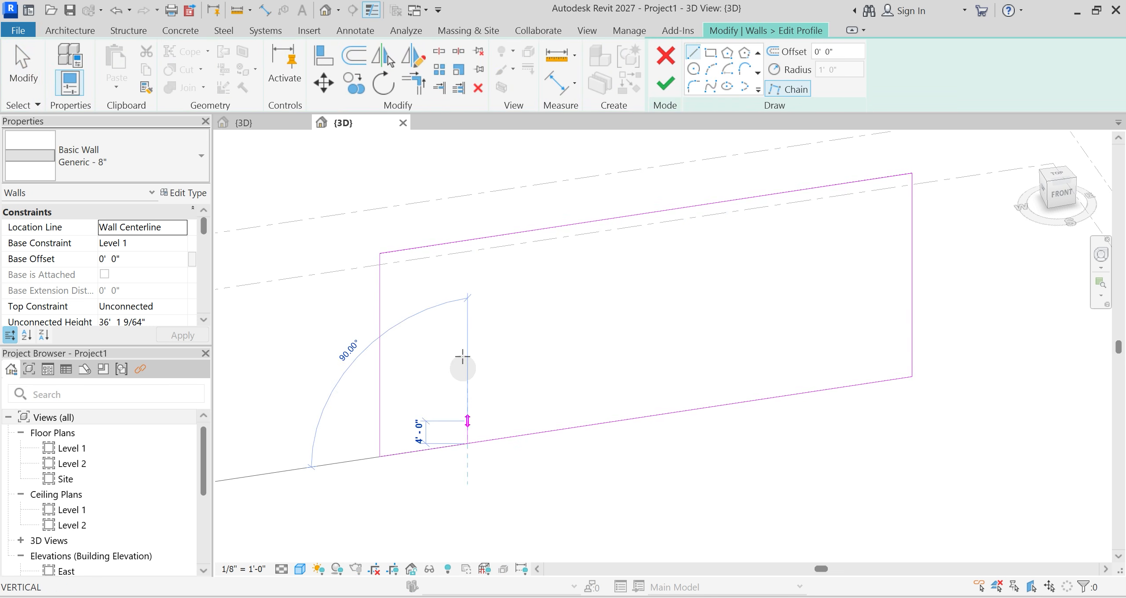
pyautogui.click(468, 337)
pyautogui.press('Escape')
pyautogui.click(589, 425)
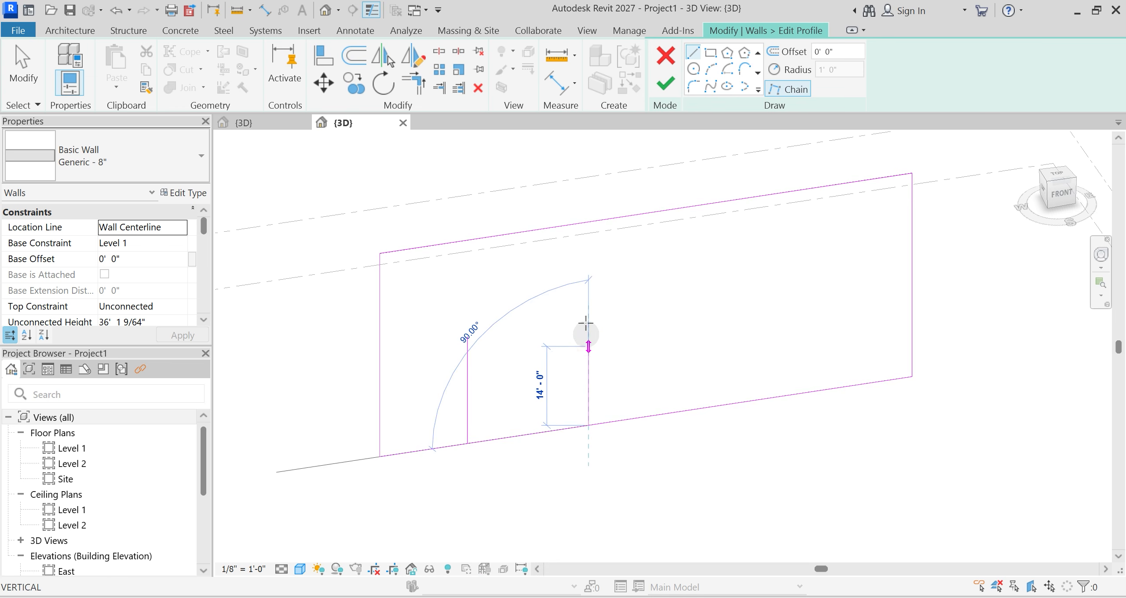
pyautogui.click(588, 319)
pyautogui.press('Escape')
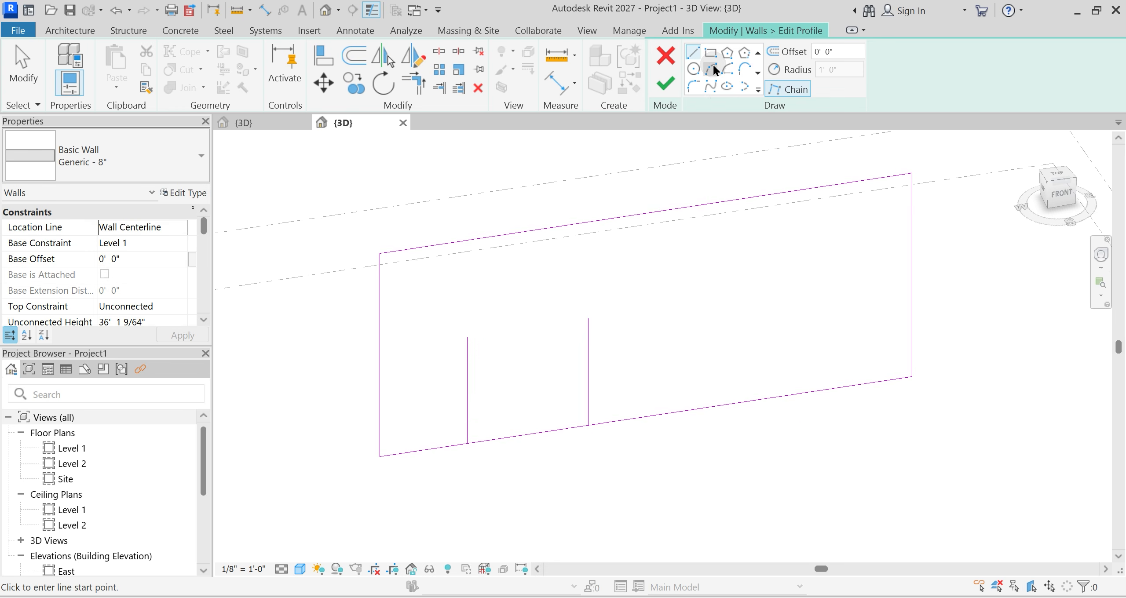
# Step: Join the tops of the two vertical lines with a start-end-radius arc to form an arched opening
pyautogui.click(468, 337)
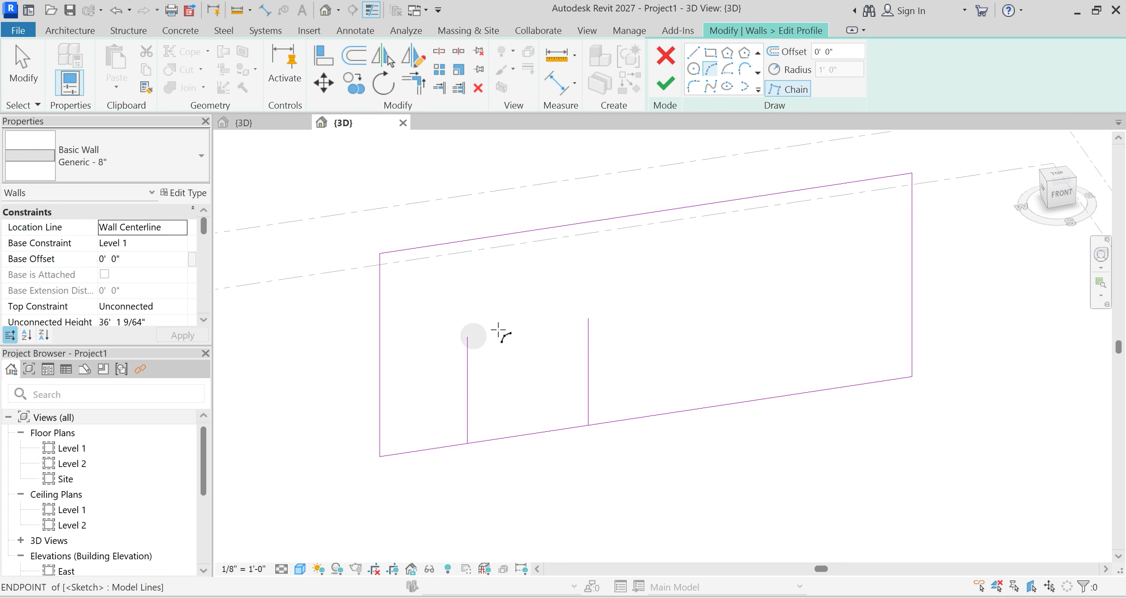
pyautogui.click(588, 319)
pyautogui.click(523, 275)
pyautogui.press('Escape')
pyautogui.press('Escape')
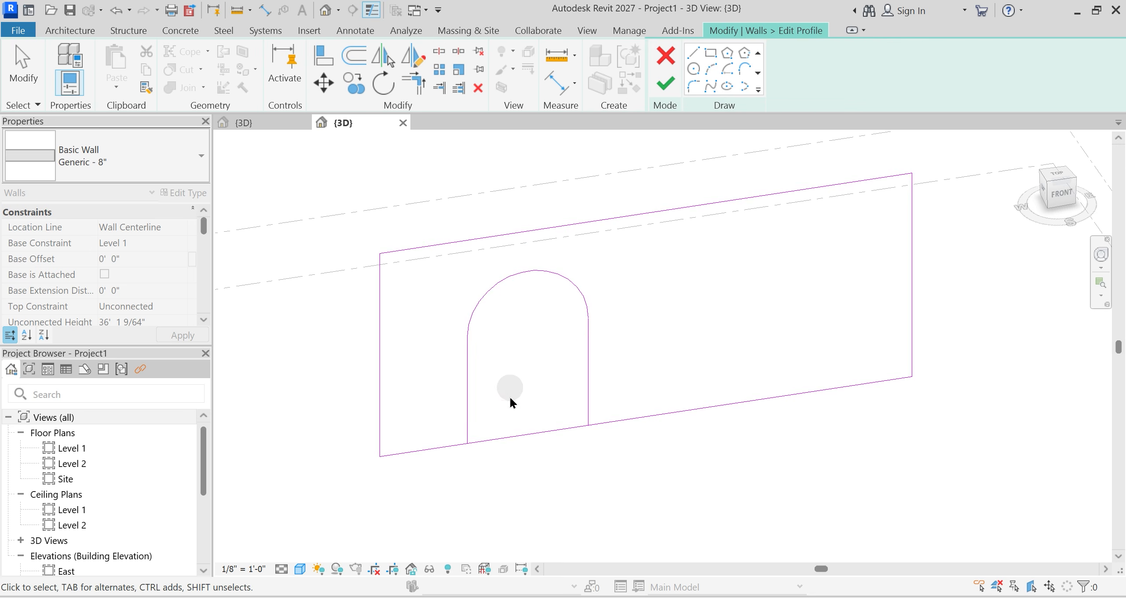
# Step: Sketch a wide arc on the base line between the first opening and the wall's far end
pyautogui.click(710, 70)
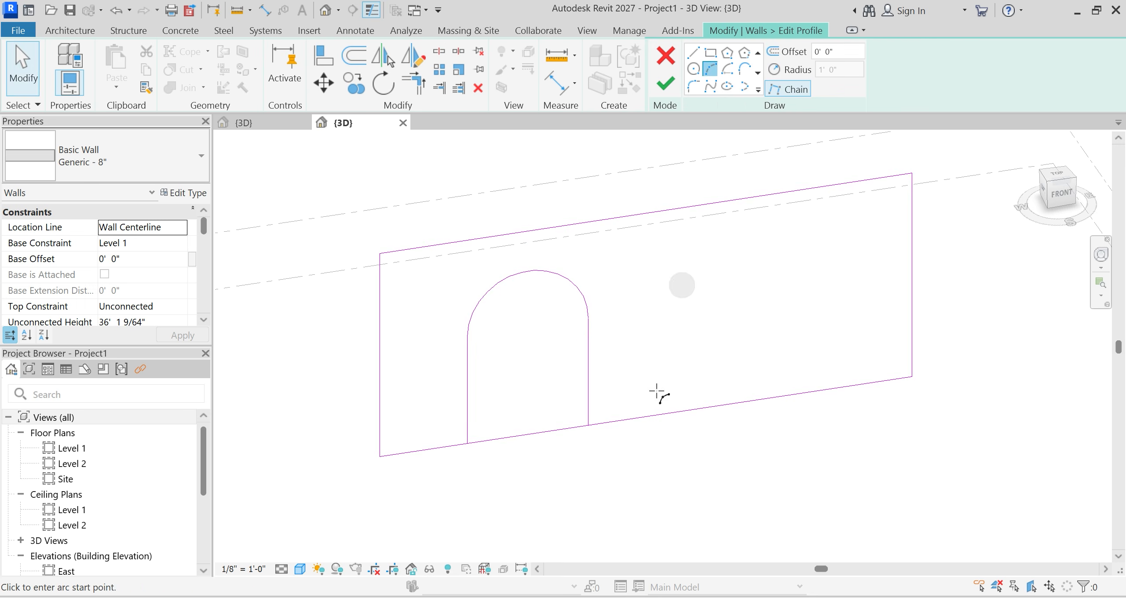
pyautogui.click(645, 416)
pyautogui.click(894, 380)
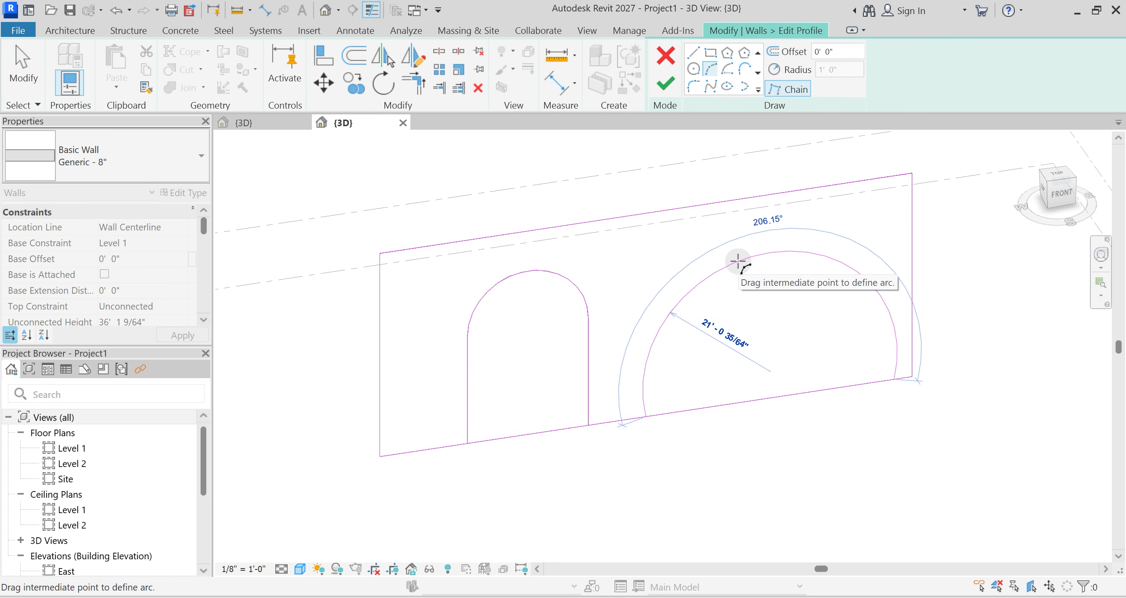
pyautogui.click(777, 395)
pyautogui.press('Escape')
pyautogui.press('Escape')
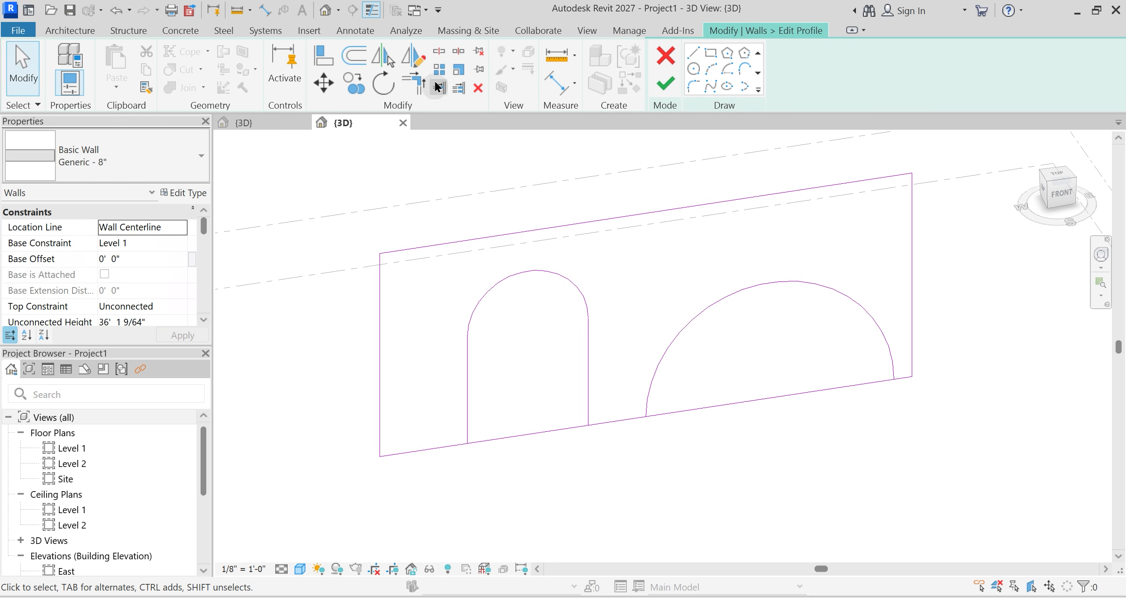
# Step: Split the profile's base line midway inside the narrow opening and again beneath the wide arc
pyautogui.click(440, 51)
pyautogui.click(528, 434)
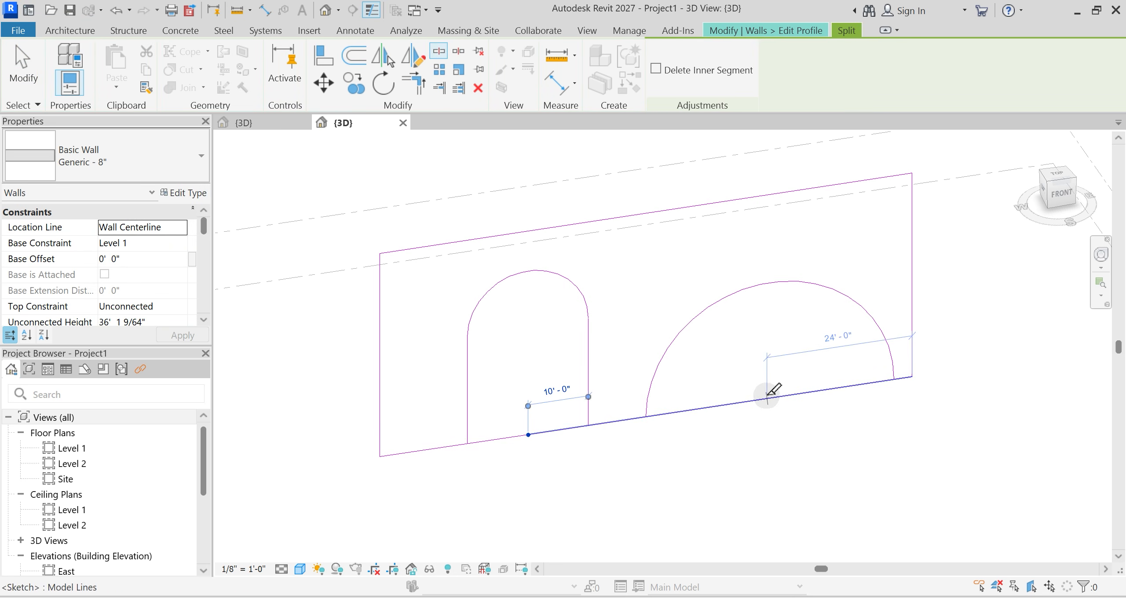
pyautogui.press('Escape')
pyautogui.click(468, 407)
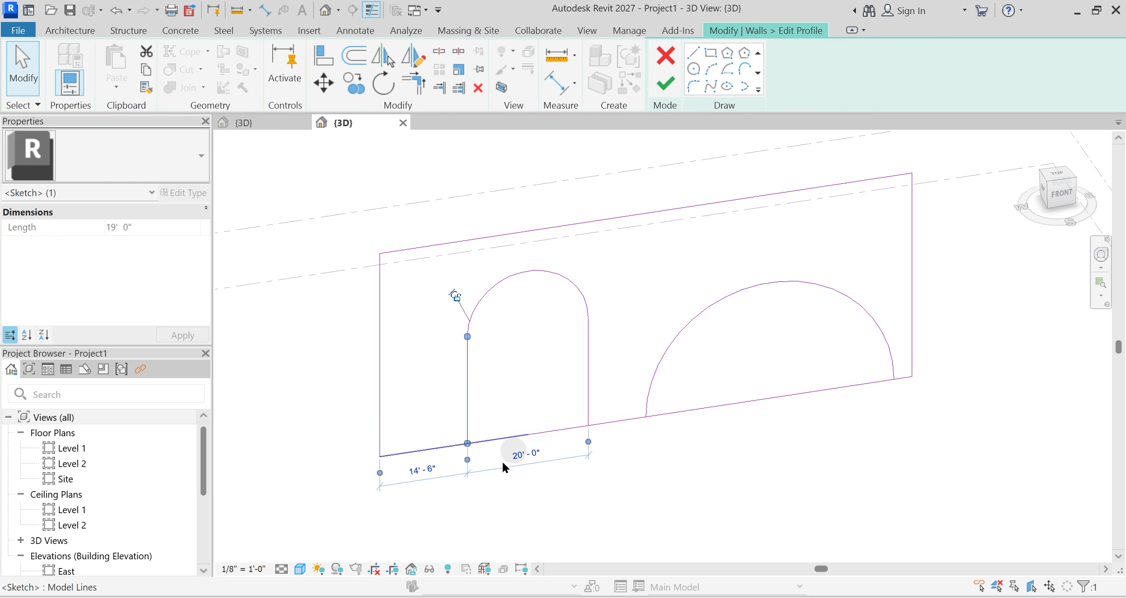
pyautogui.press('Escape')
# Step: Trim the split base line to both vertical sides of the narrow arched opening in the wall profile
pyautogui.press('t')
pyautogui.press('r')
pyautogui.click(453, 446)
pyautogui.click(468, 407)
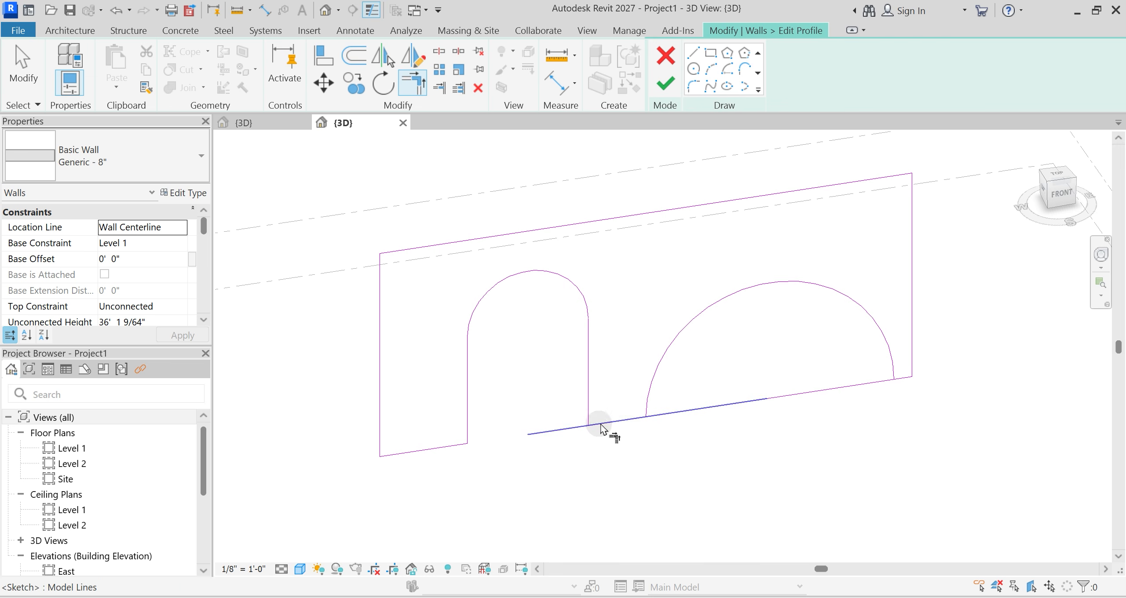
pyautogui.click(588, 398)
# Step: Trim the base line to both ends of the wide arc and finish the wall profile edit
pyautogui.click(634, 418)
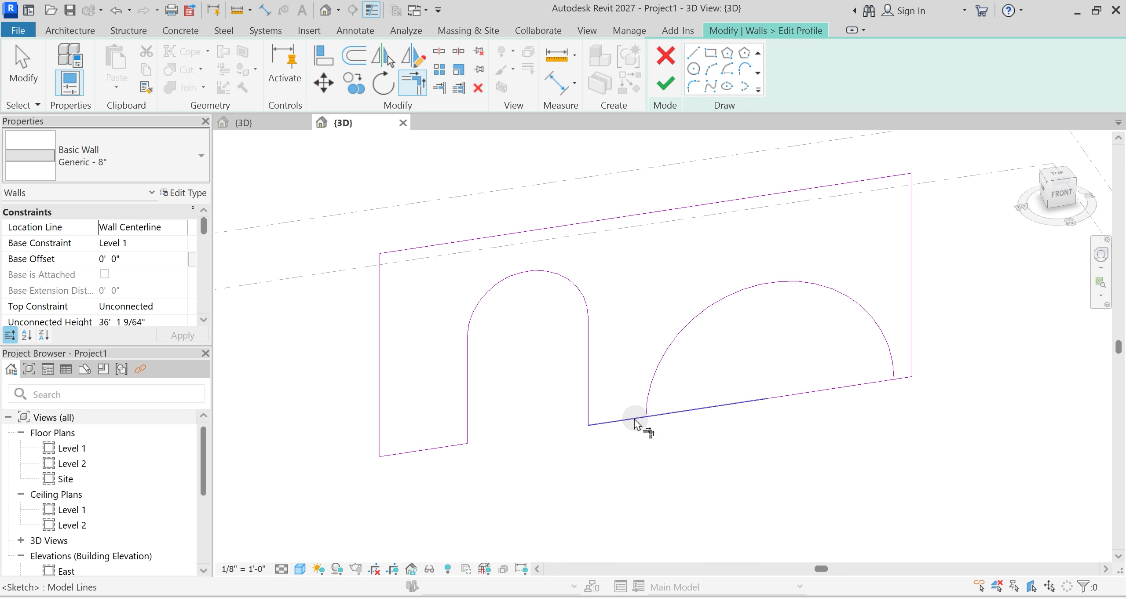
pyautogui.click(647, 383)
pyautogui.scroll(3, 910, 378)
pyautogui.click(900, 378)
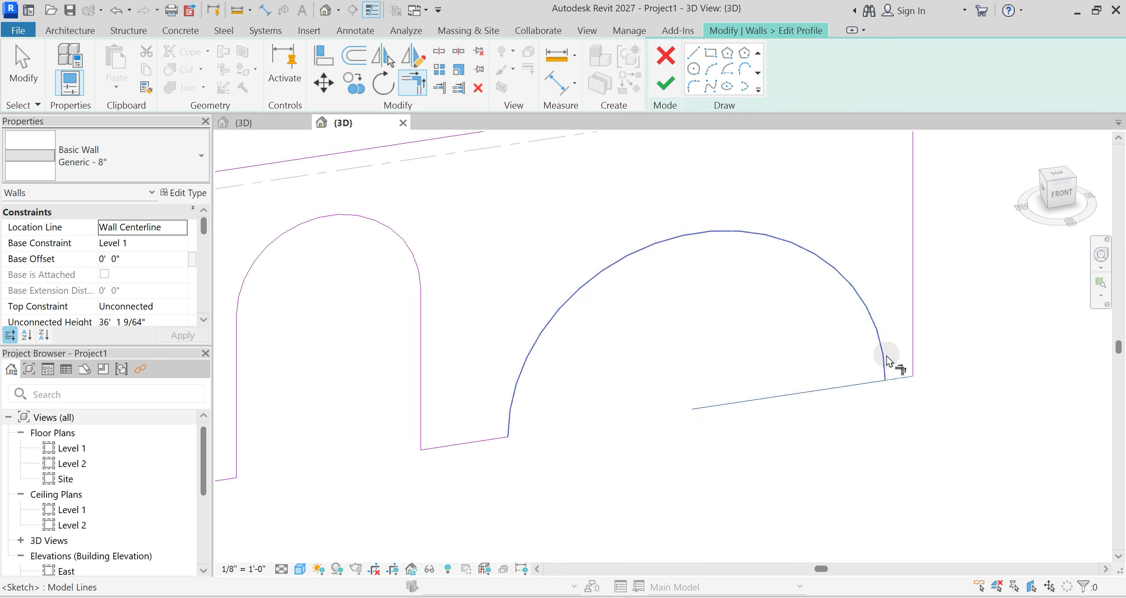
pyautogui.click(886, 361)
pyautogui.click(665, 82)
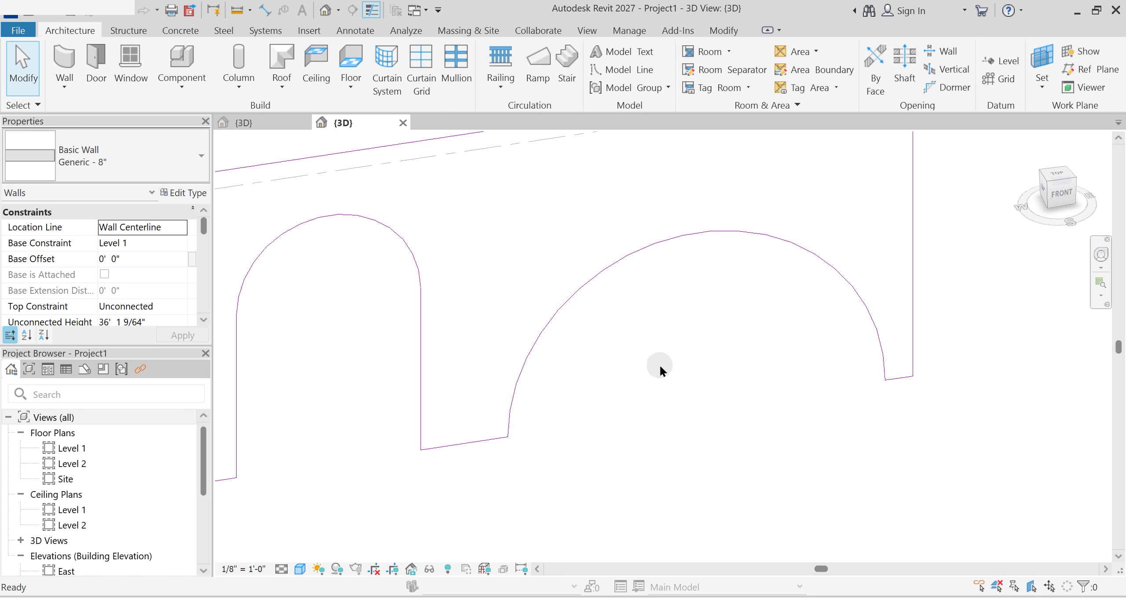
pyautogui.click(498, 345)
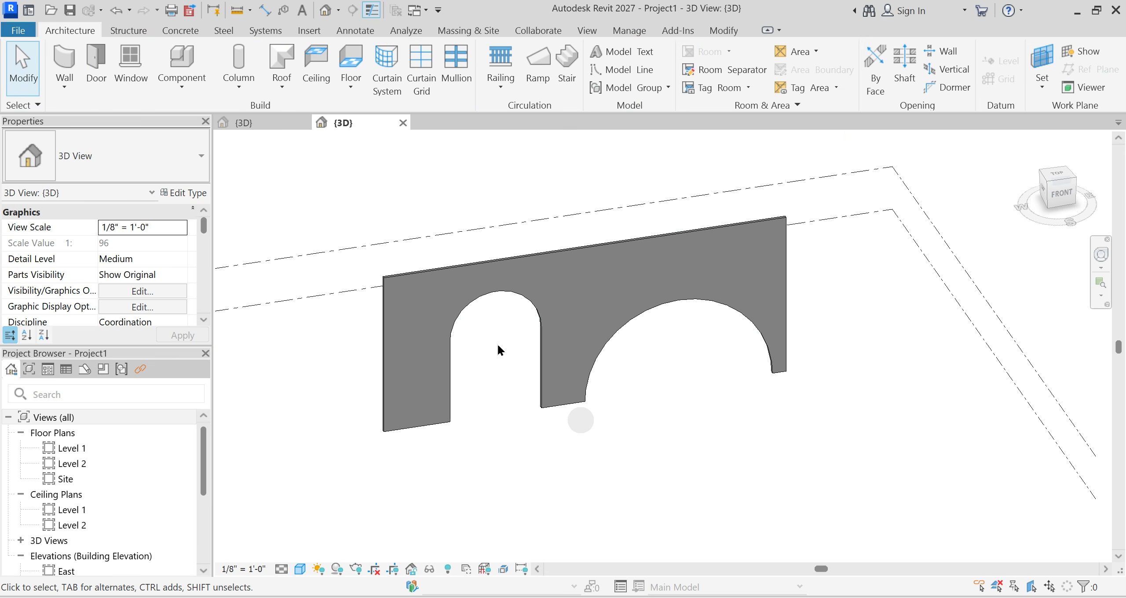
# Step: Return to the brick arch family, load it into Project1 and start placing it at the narrow opening's springing point
pyautogui.click(272, 123)
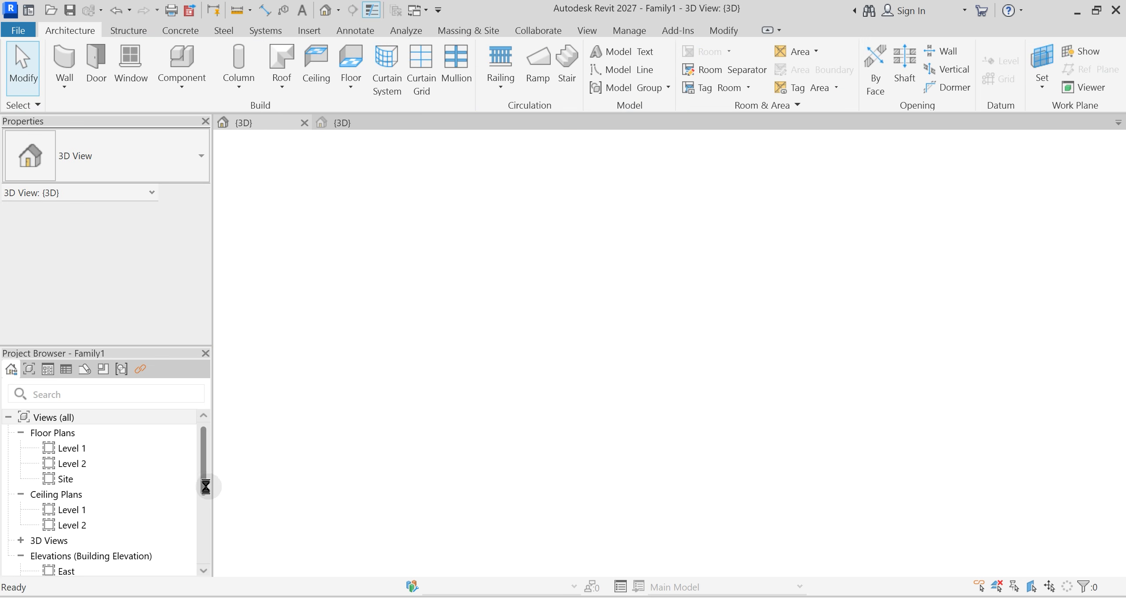
pyautogui.scroll(-4, 93, 494)
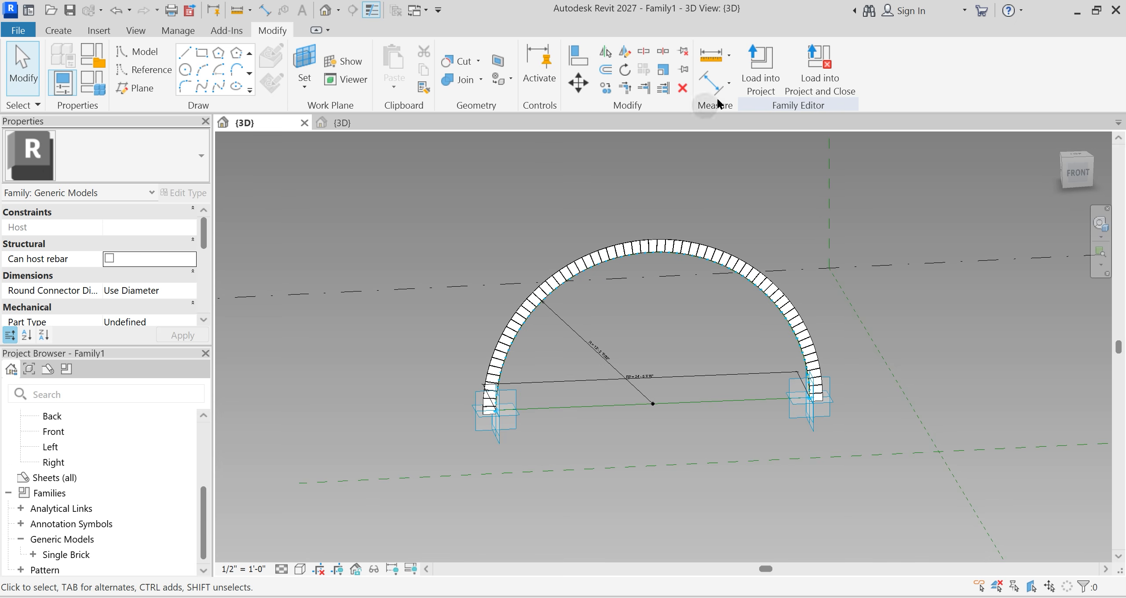
pyautogui.click(761, 70)
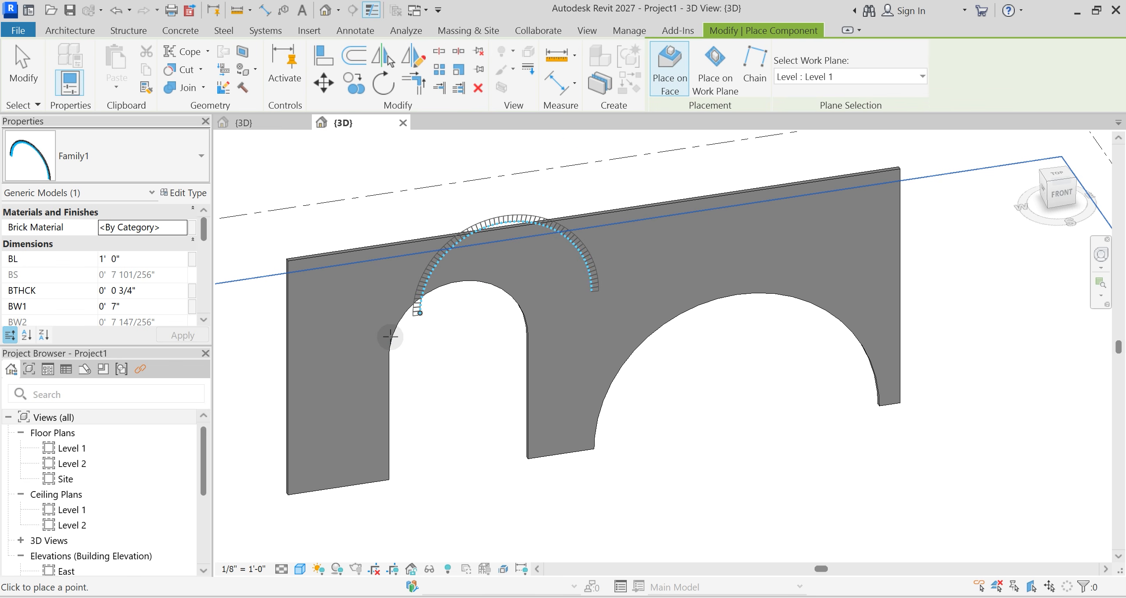
pyautogui.scroll(3, 390, 339)
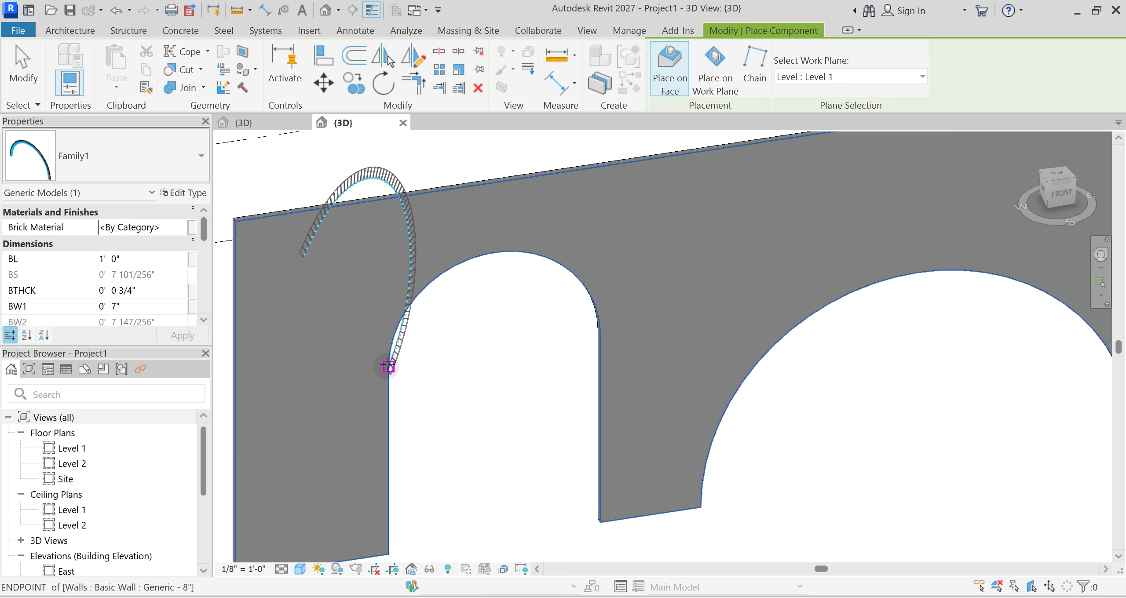
pyautogui.scroll(2, 388, 367)
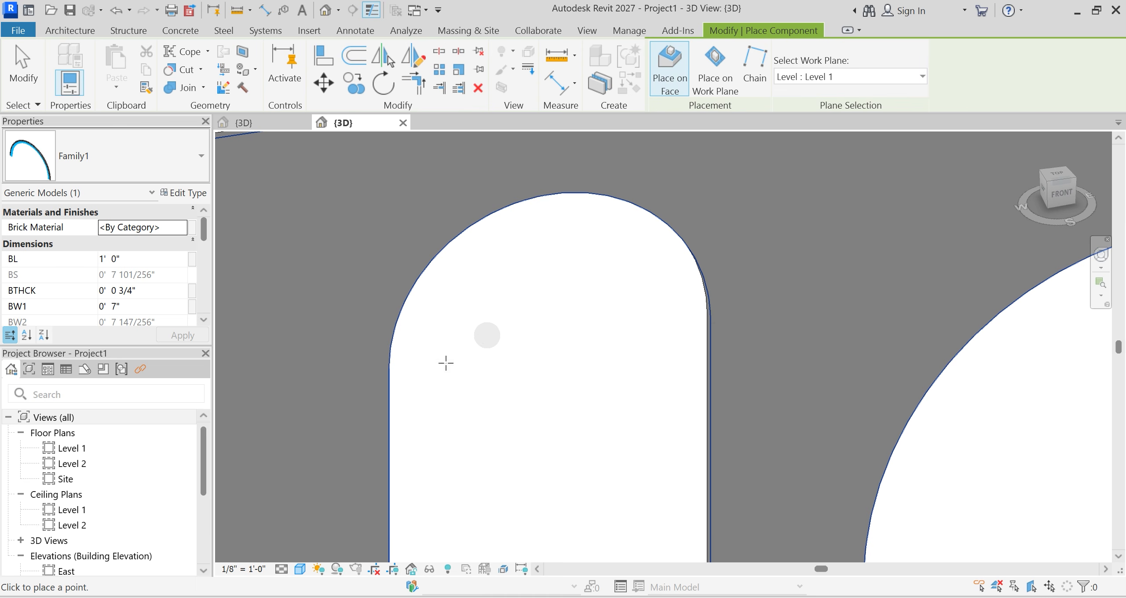
pyautogui.click(879, 597)
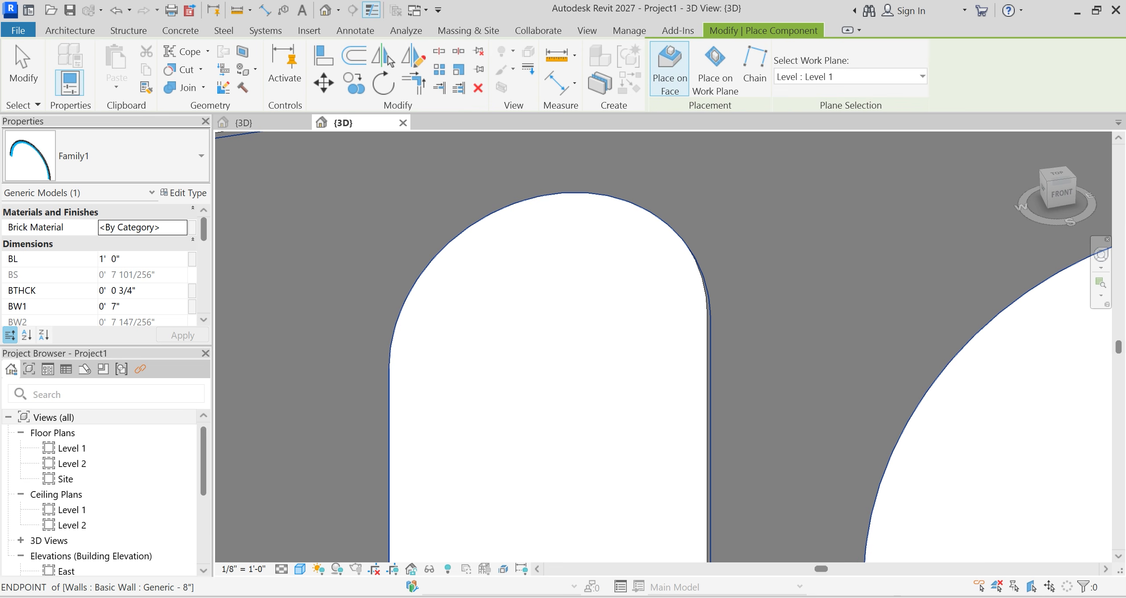
pyautogui.click(879, 597)
pyautogui.rightClick(876, 540)
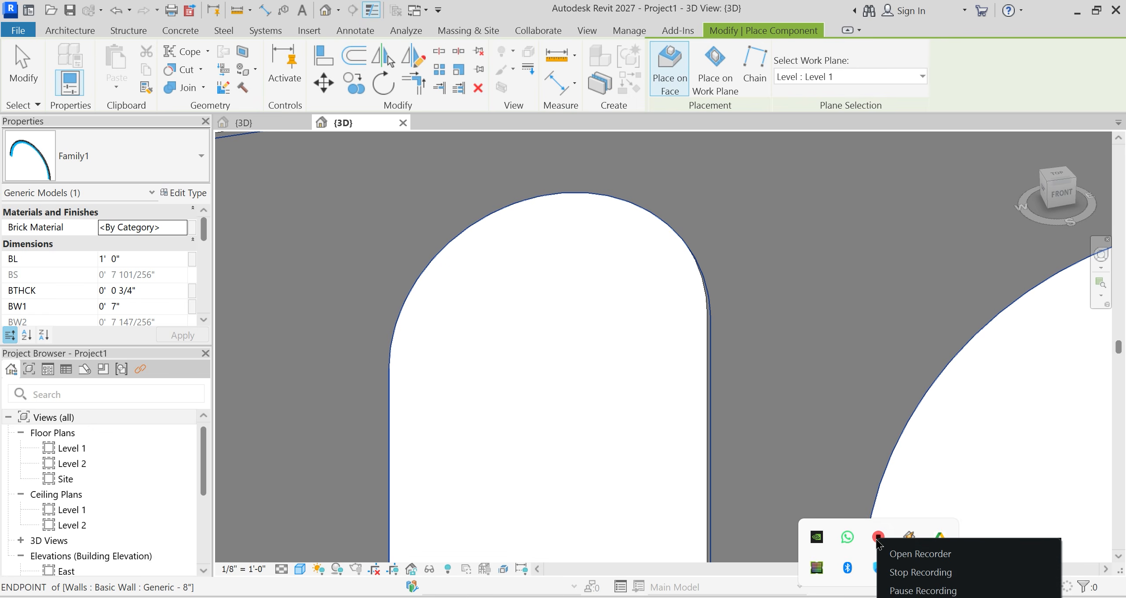
pyautogui.click(911, 554)
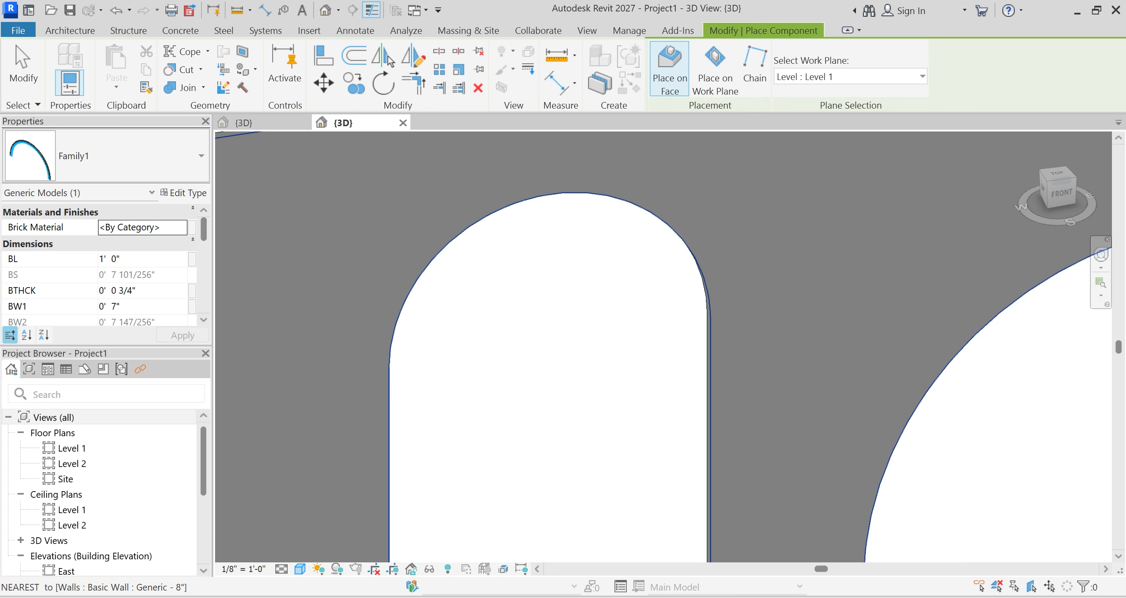
# Step: Cancel the placement command and delete the misplaced brick arch beside the narrow opening
pyautogui.press('Escape')
pyautogui.press('Escape')
pyautogui.scroll(-3, 505, 389)
pyautogui.scroll(2, 508, 364)
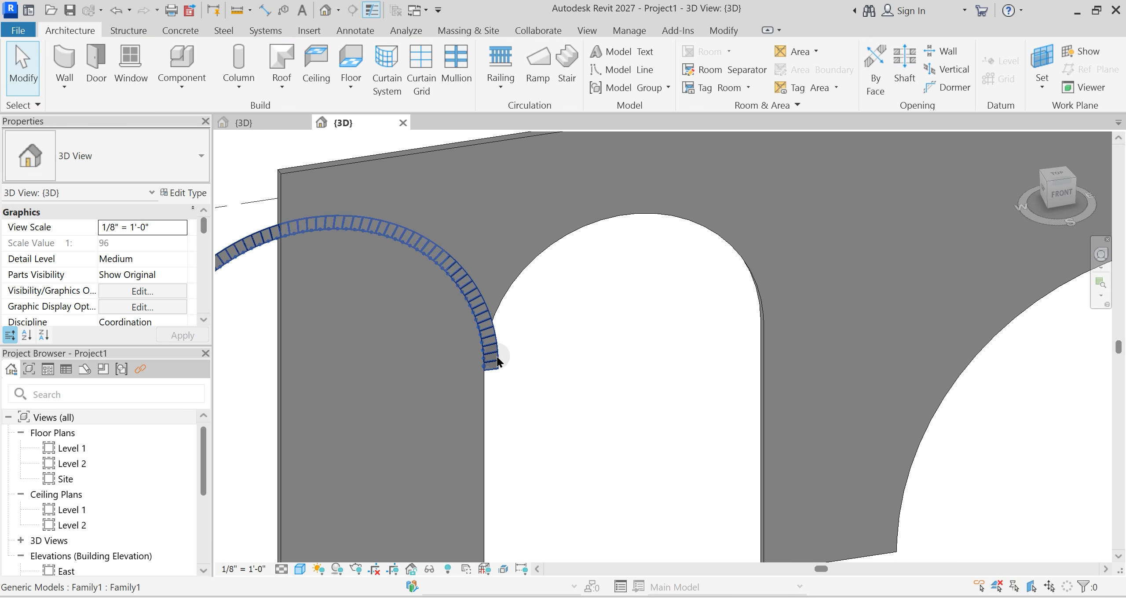
pyautogui.click(495, 363)
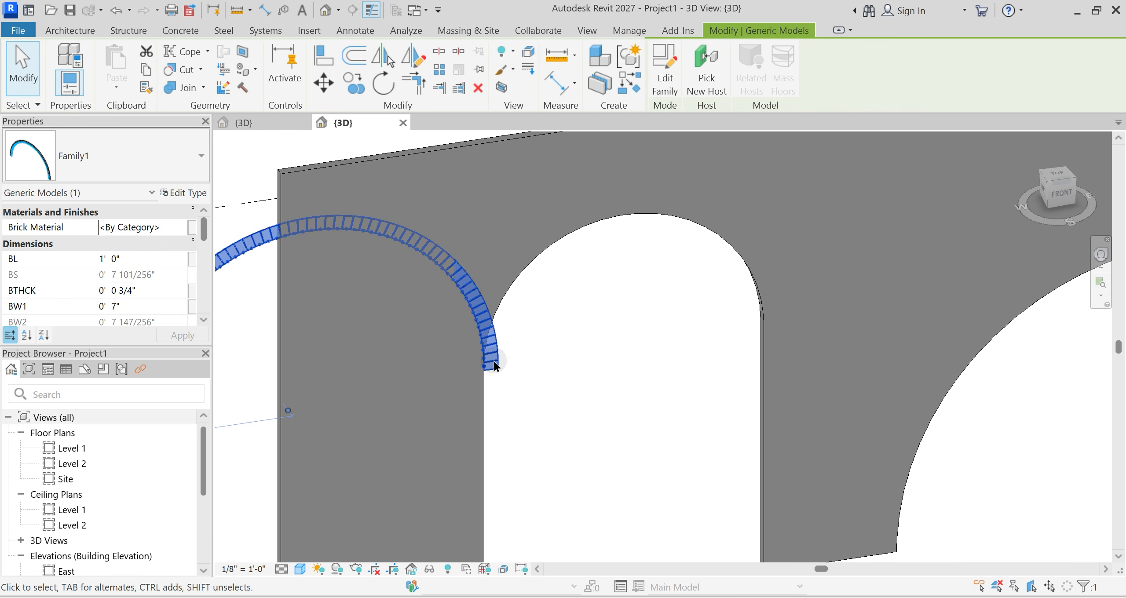
pyautogui.press('Delete')
# Step: Locate the loaded Family1 among the project's Generic Models families and expand it to show its type
pyautogui.scroll(-1, 111, 511)
pyautogui.scroll(-3, 82, 523)
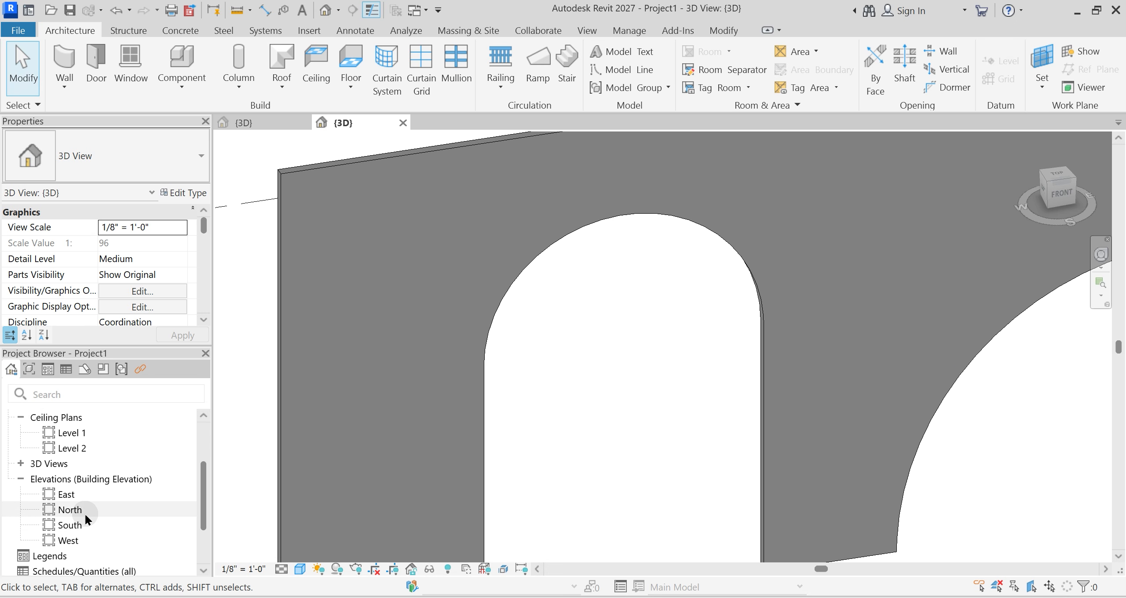
pyautogui.doubleClick(25, 545)
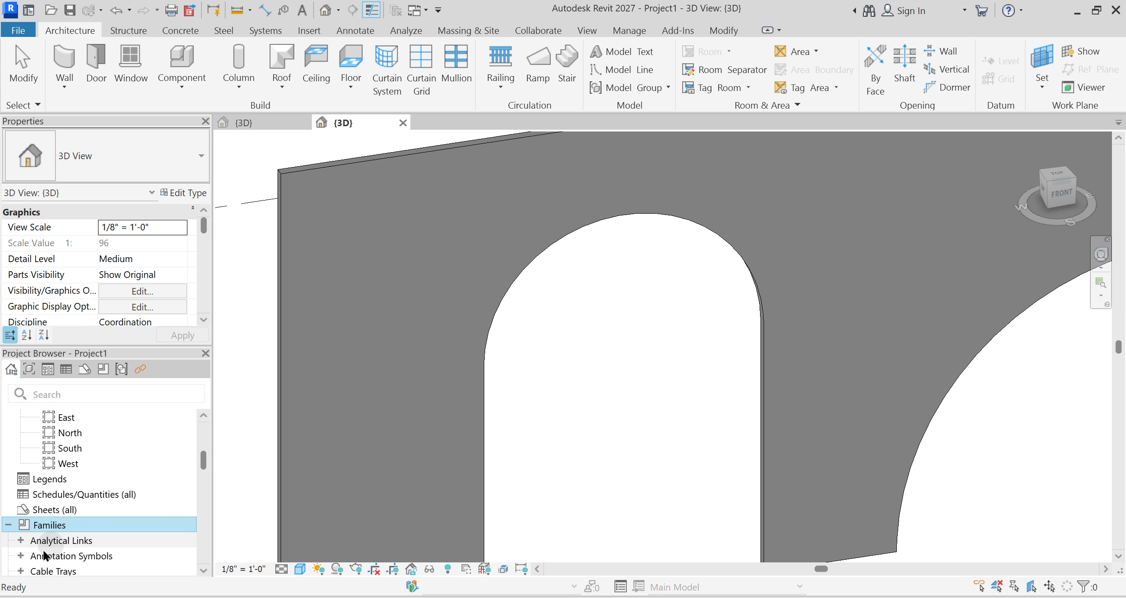
pyautogui.scroll(-2, 39, 526)
pyautogui.scroll(-4, 35, 528)
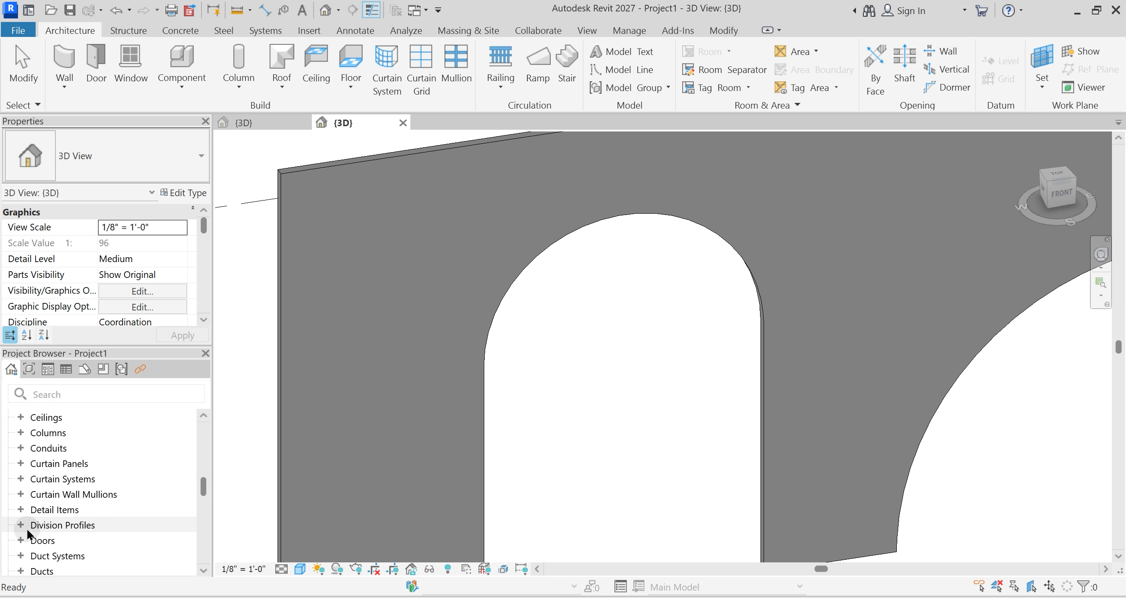
pyautogui.scroll(-1, 31, 529)
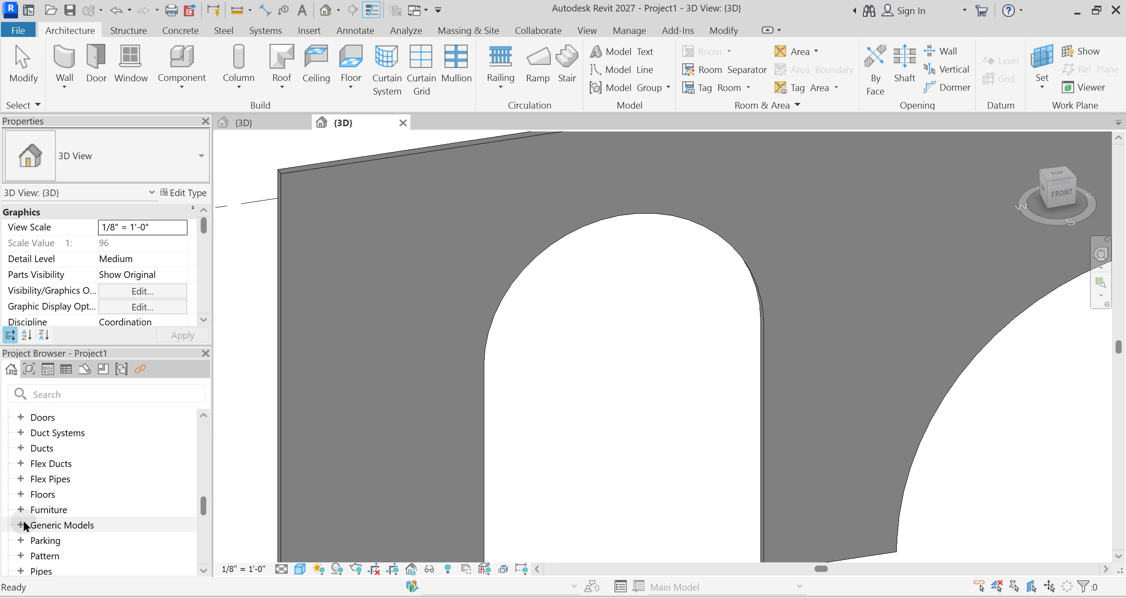
pyautogui.click(20, 511)
pyautogui.click(20, 511)
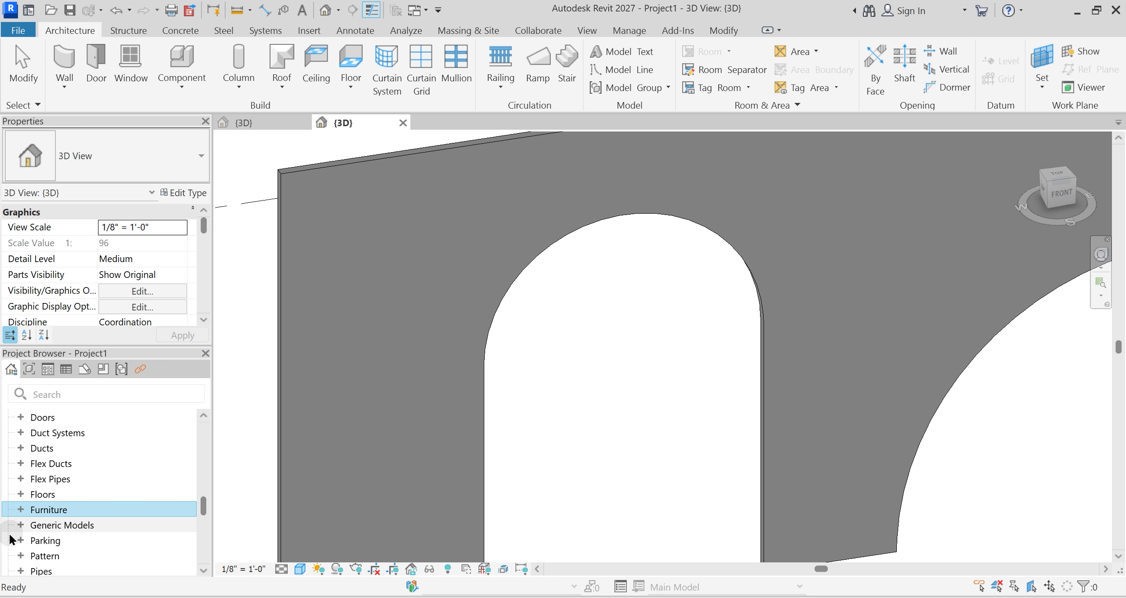
pyautogui.doubleClick(31, 526)
pyautogui.click(33, 494)
# Step: Rename the Family1 family to "Adaptive Brick Arch"
pyautogui.rightClick(58, 495)
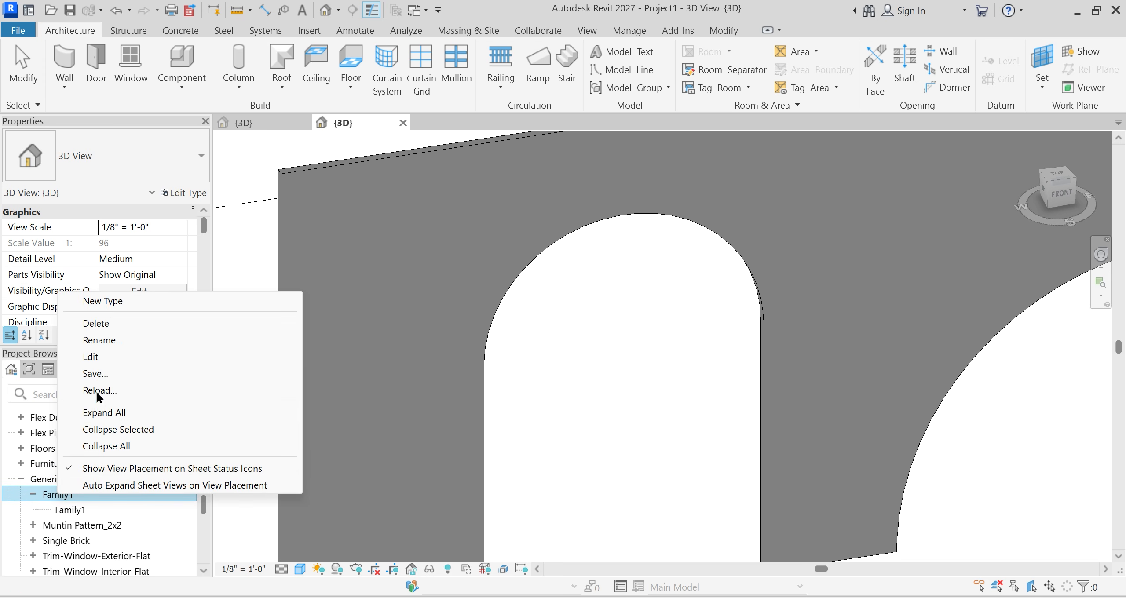
pyautogui.click(105, 340)
pyautogui.write('Arc')
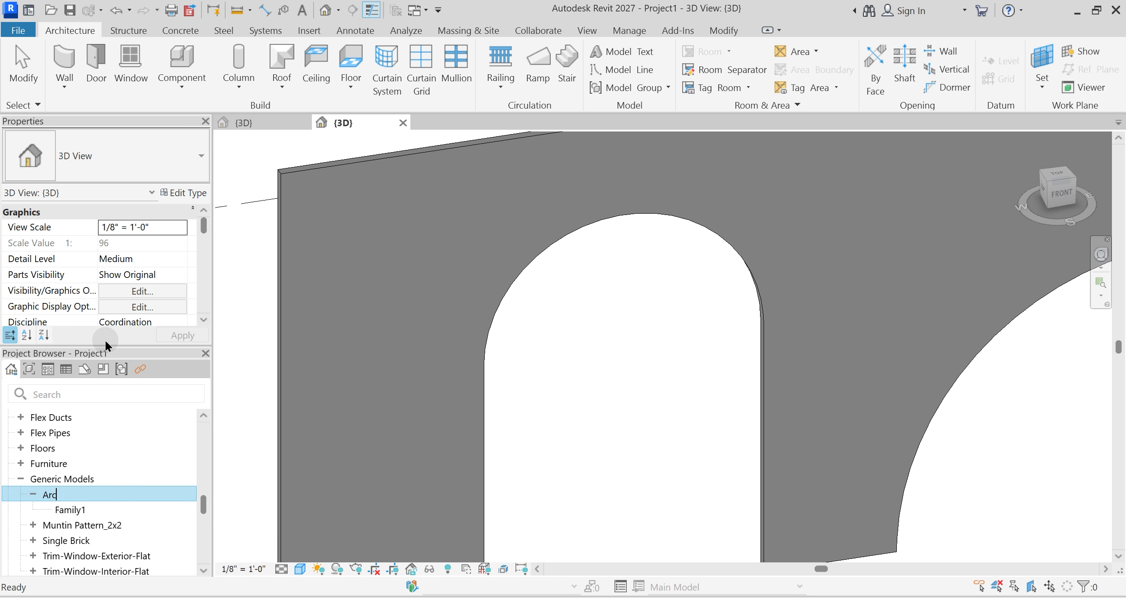
pyautogui.write('h')
pyautogui.hotkey('ctrl', 'a')
pyautogui.write('Brick Arch')
pyautogui.hotkey('ctrl', 'a')
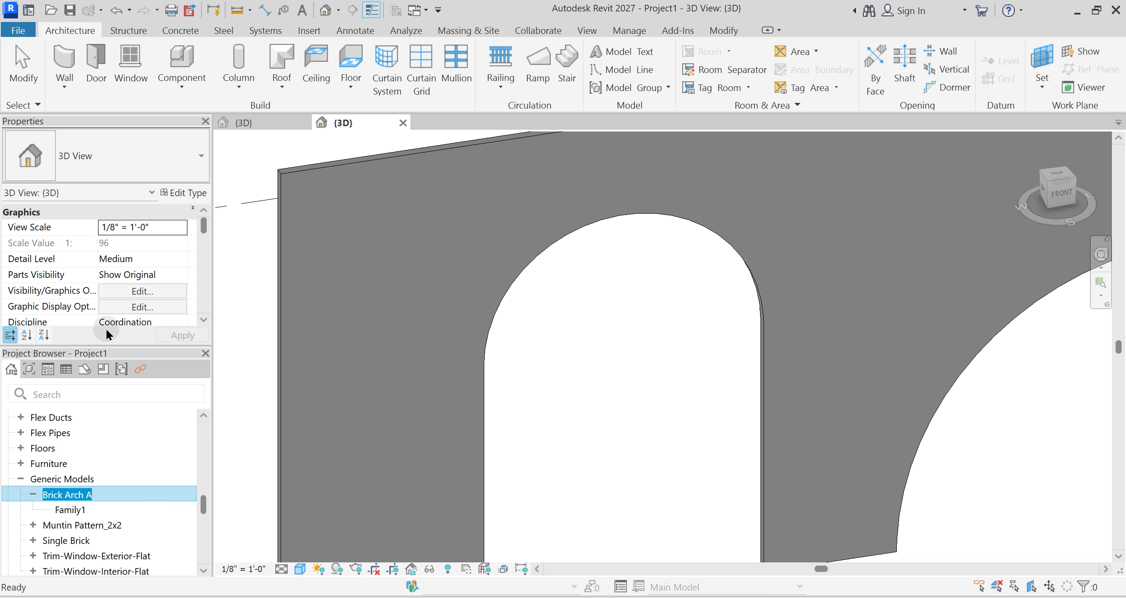
pyautogui.write('Adap')
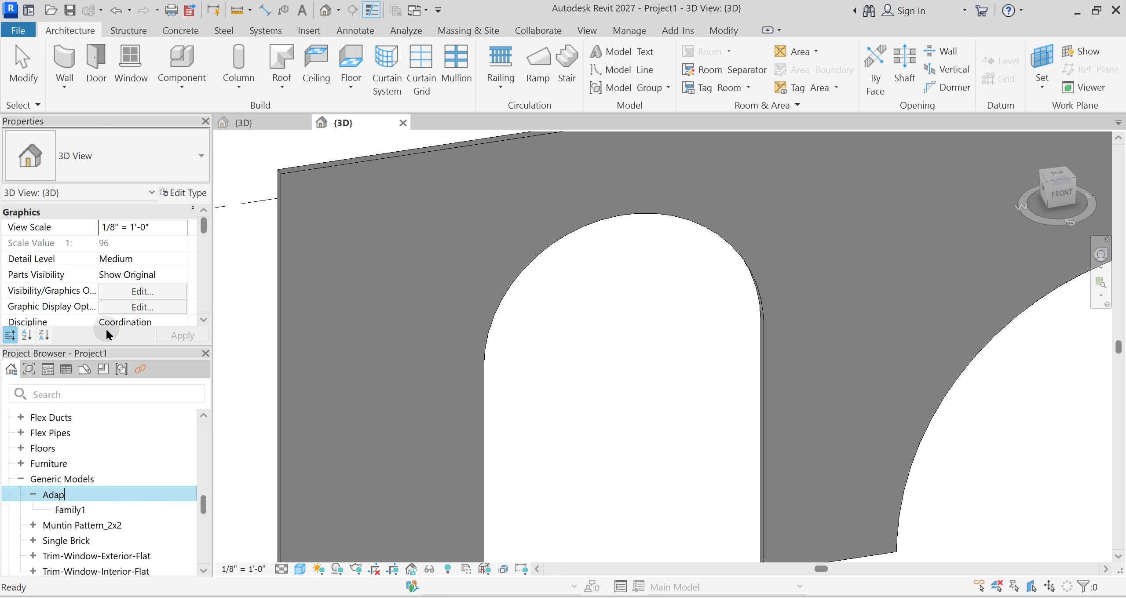
pyautogui.write('tive Brick arch')
pyautogui.press('BackSpace')
pyautogui.press('BackSpace')
pyautogui.press('BackSpace')
pyautogui.write('AR')
pyautogui.press('BackSpace')
pyautogui.press('BackSpace')
pyautogui.press('BackSpace')
pyautogui.write('AR')
pyautogui.press('BackSpace')
pyautogui.write('rch')
# Step: Give the Family1 type the same name, "Adaptive Brick Arch", and close the open family file without saving changes
pyautogui.hotkey('ctrl', 'a')
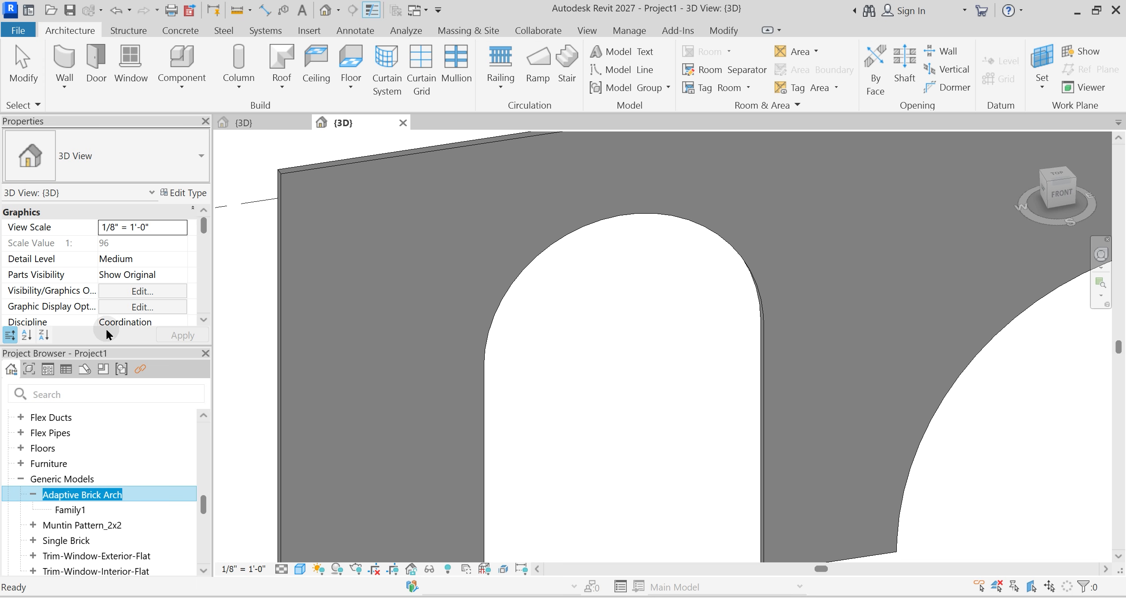
pyautogui.click(77, 512)
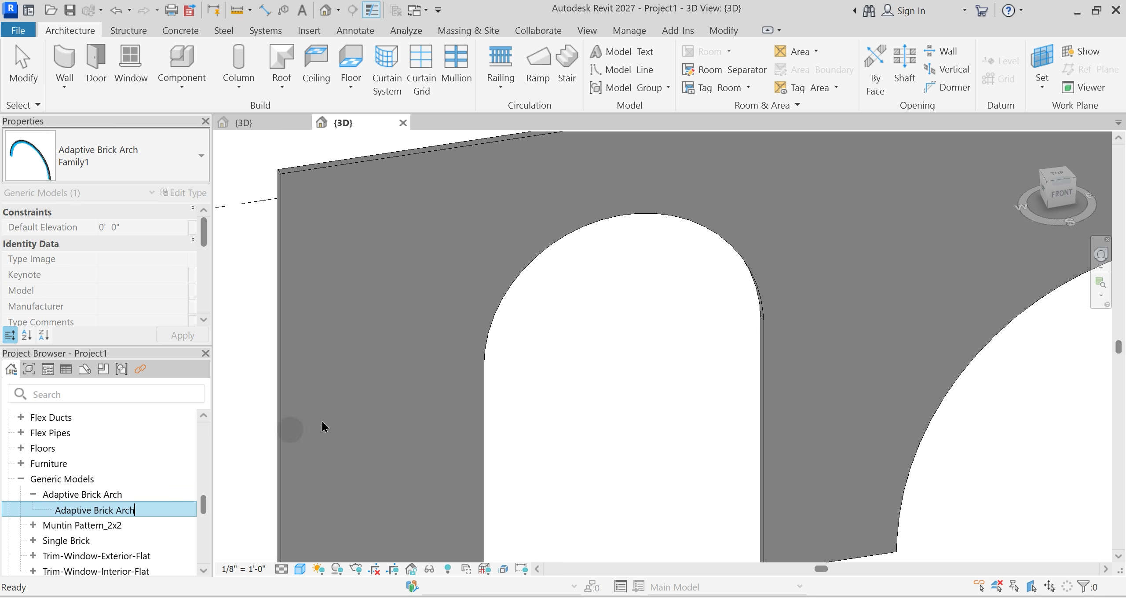
pyautogui.click(305, 123)
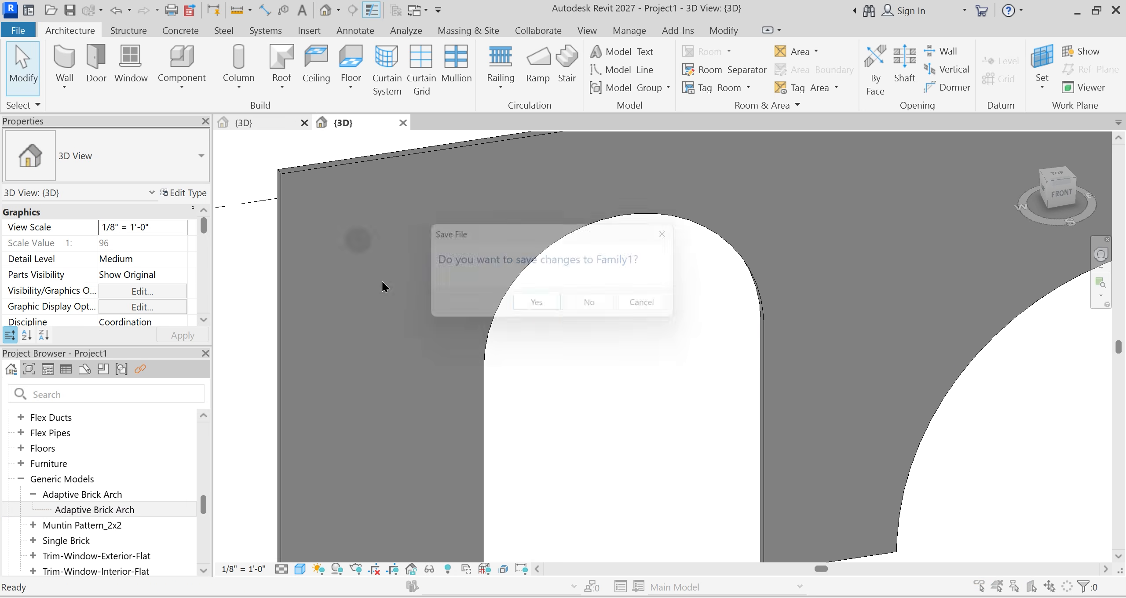
pyautogui.click(594, 308)
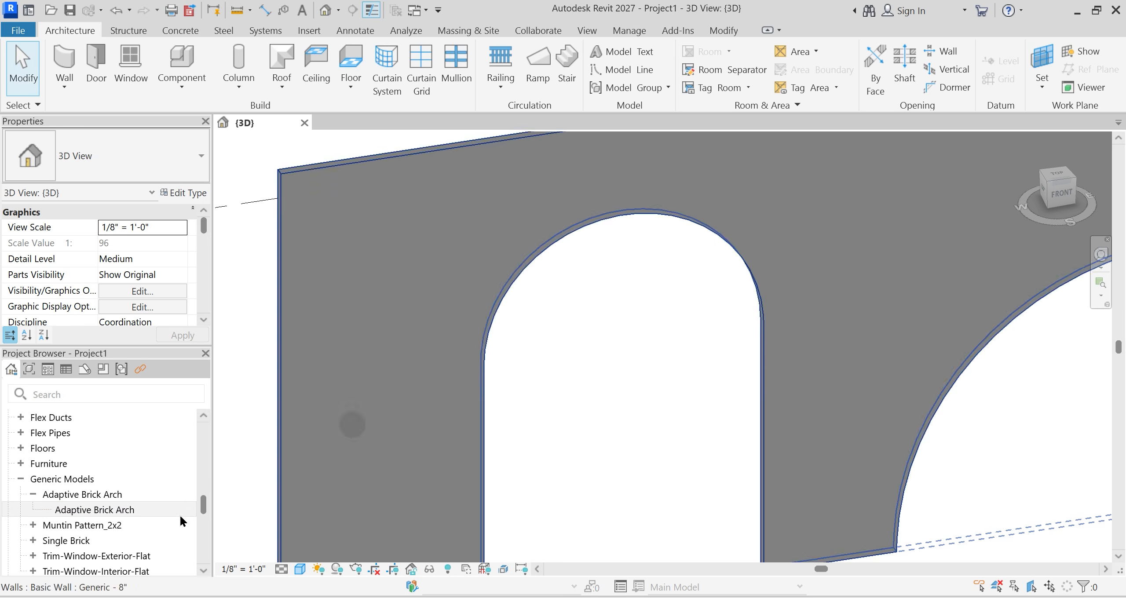
# Step: Place an Adaptive Brick Arch on the wall with its two points at the narrow opening's springing endpoints, flipping its orientation
pyautogui.click(121, 509)
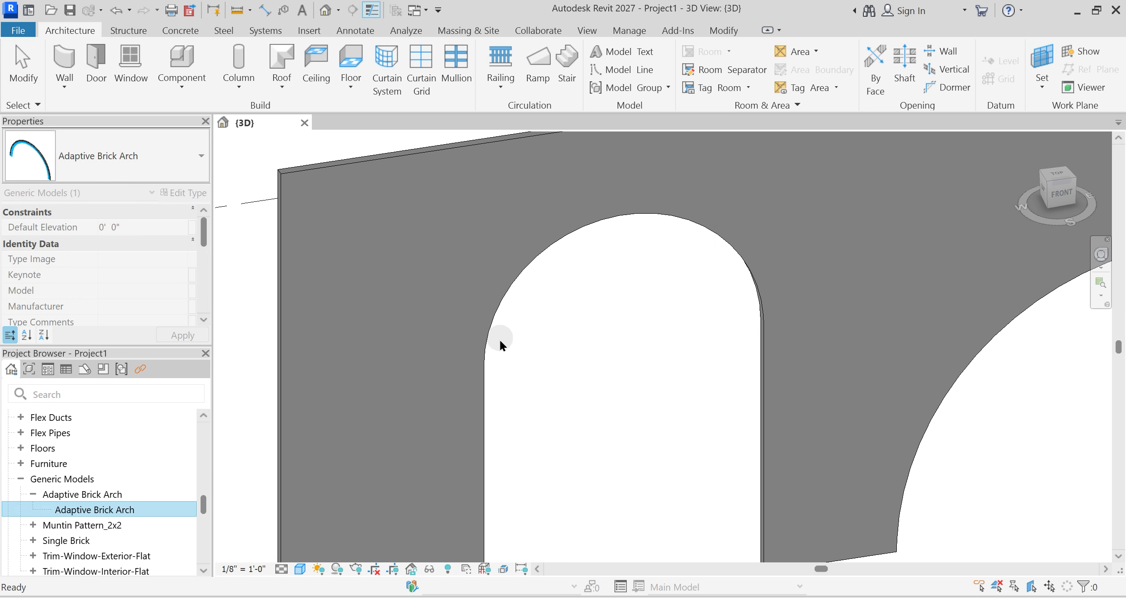
pyautogui.moveTo(500, 341); pyautogui.dragTo(500, 342)
pyautogui.click(487, 365)
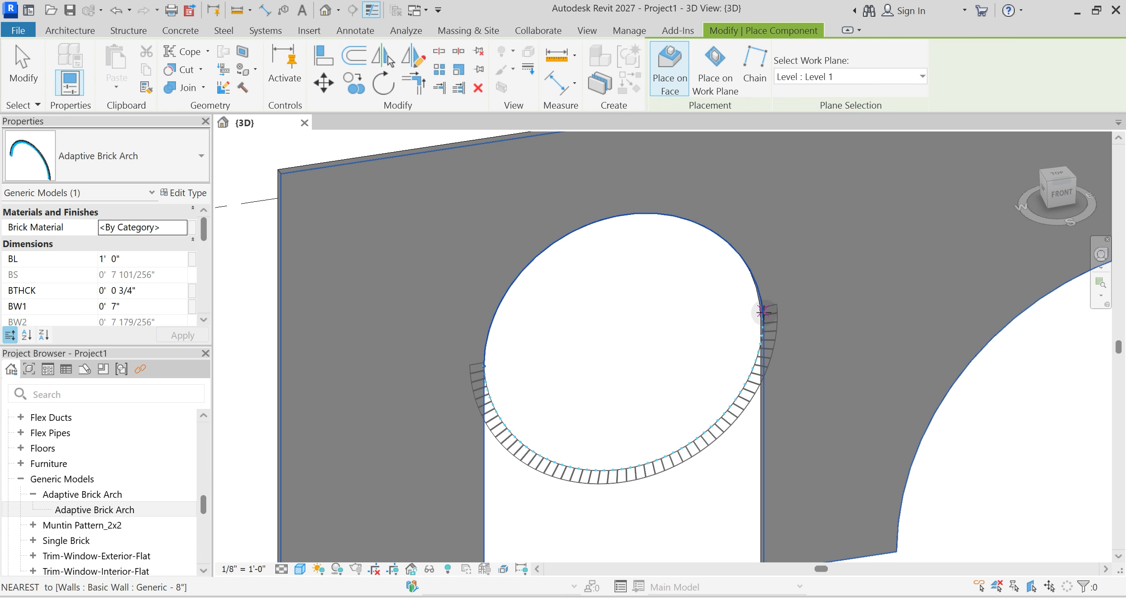
pyautogui.press('space')
pyautogui.scroll(3, 764, 312)
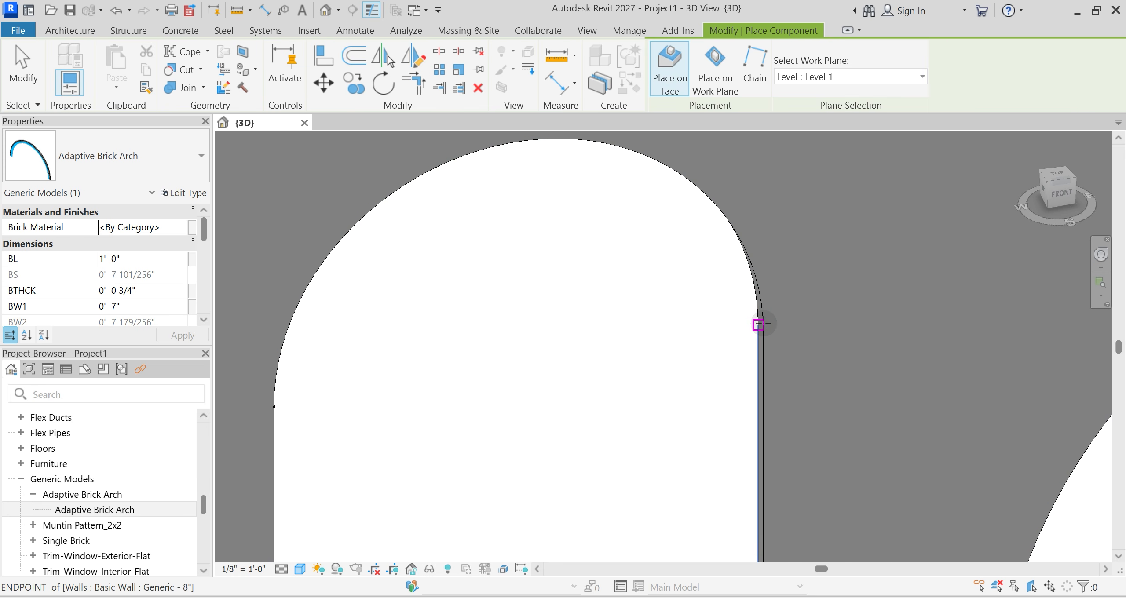
pyautogui.click(759, 324)
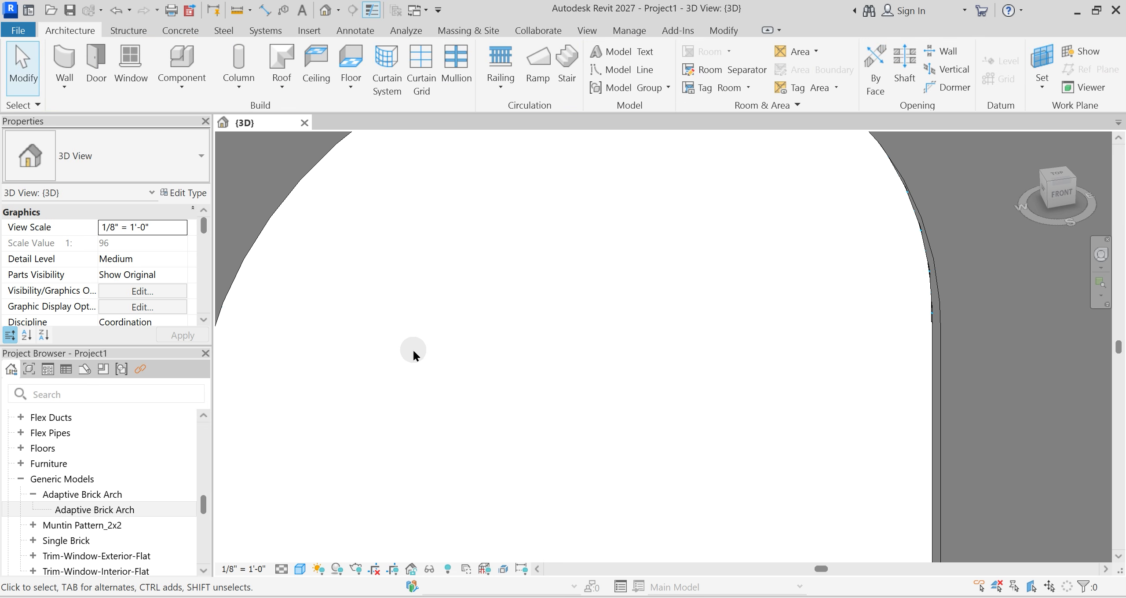
# Step: Examine how the placed brick arch sits against the wall from the side in wireframe, and return the view to shaded display
pyautogui.click(350, 364)
pyautogui.keyDown('shift'); pyautogui.moveTo(349, 364); pyautogui.dragTo(454, 463, button='middle'); pyautogui.keyUp('shift')
pyautogui.scroll(4, 375, 493)
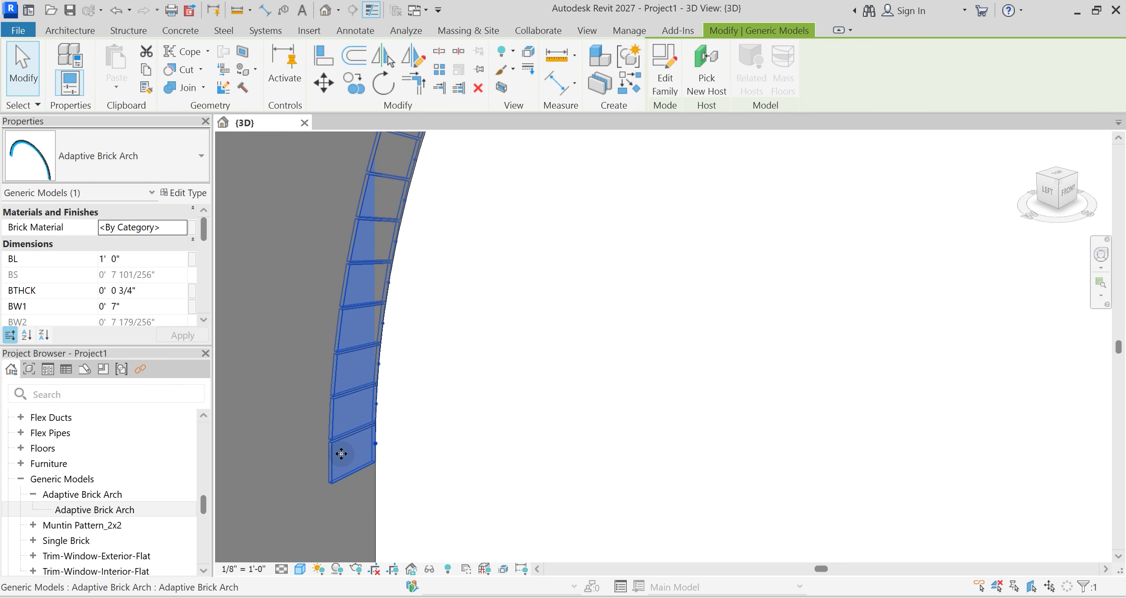
pyautogui.scroll(-5, 342, 454)
pyautogui.keyDown('shift'); pyautogui.moveTo(462, 327); pyautogui.dragTo(536, 329, button='middle'); pyautogui.keyUp('shift')
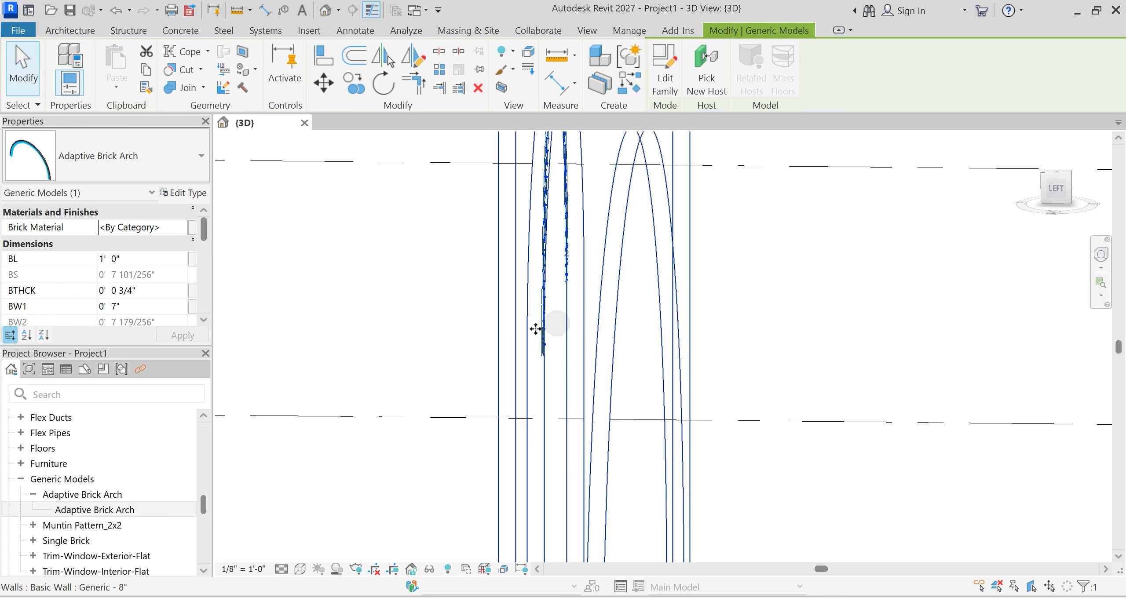
pyautogui.scroll(9, 536, 336)
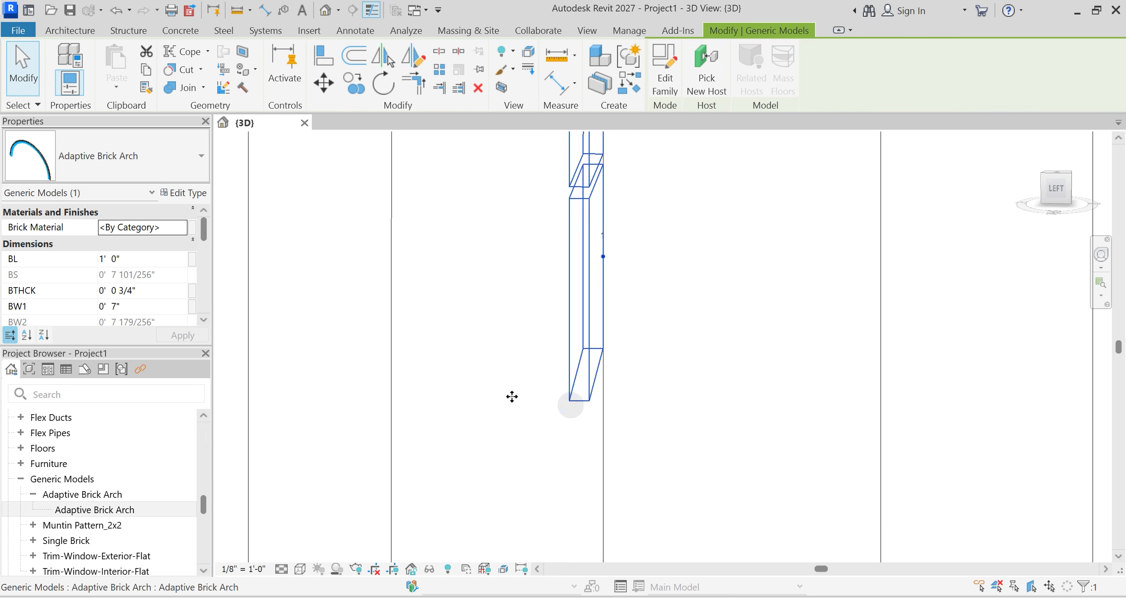
pyautogui.scroll(-5, 451, 375)
pyautogui.keyDown('shift'); pyautogui.moveTo(450, 374); pyautogui.dragTo(489, 371, button='middle'); pyautogui.keyUp('shift')
pyautogui.click(453, 371)
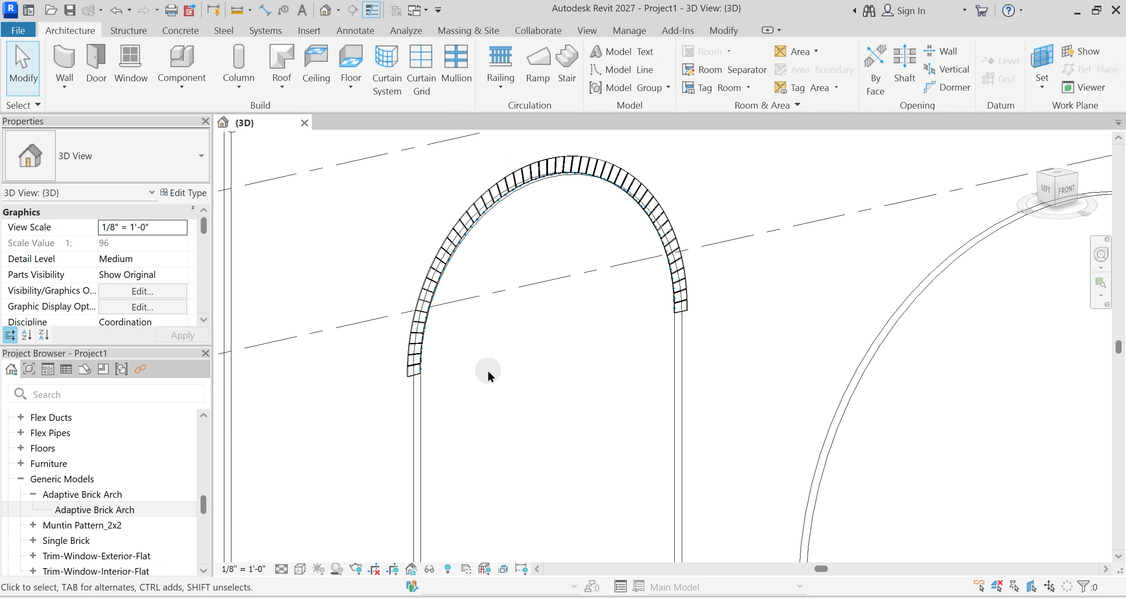
pyautogui.press('s')
pyautogui.press('d')
# Step: Open the placed Adaptive Brick Arch family for editing, and open the Single Brick family nested in it
pyautogui.click(418, 354)
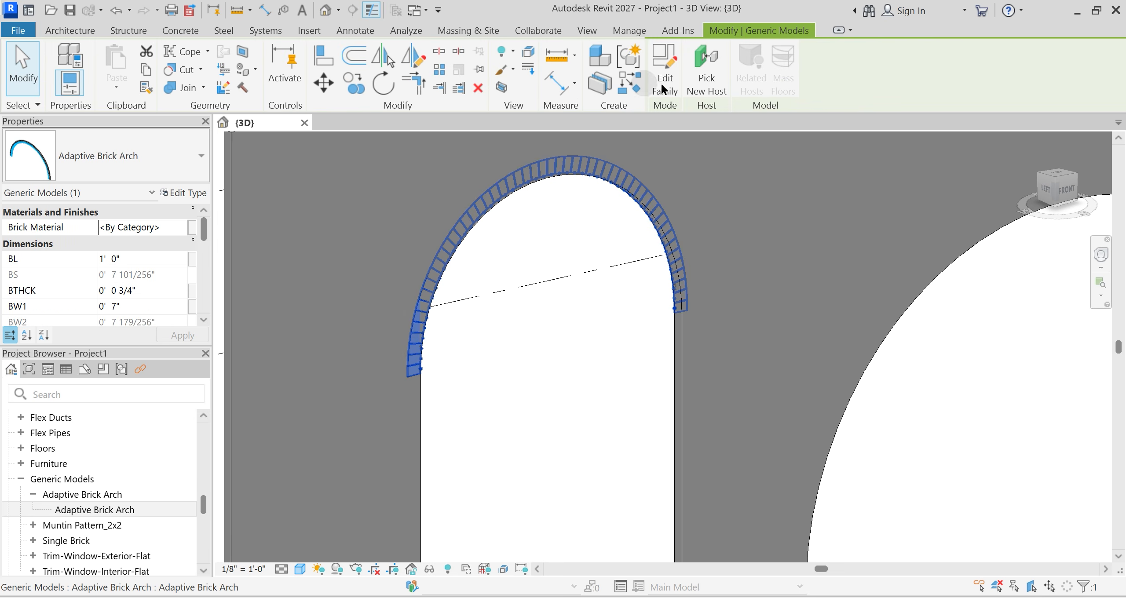
pyautogui.click(657, 68)
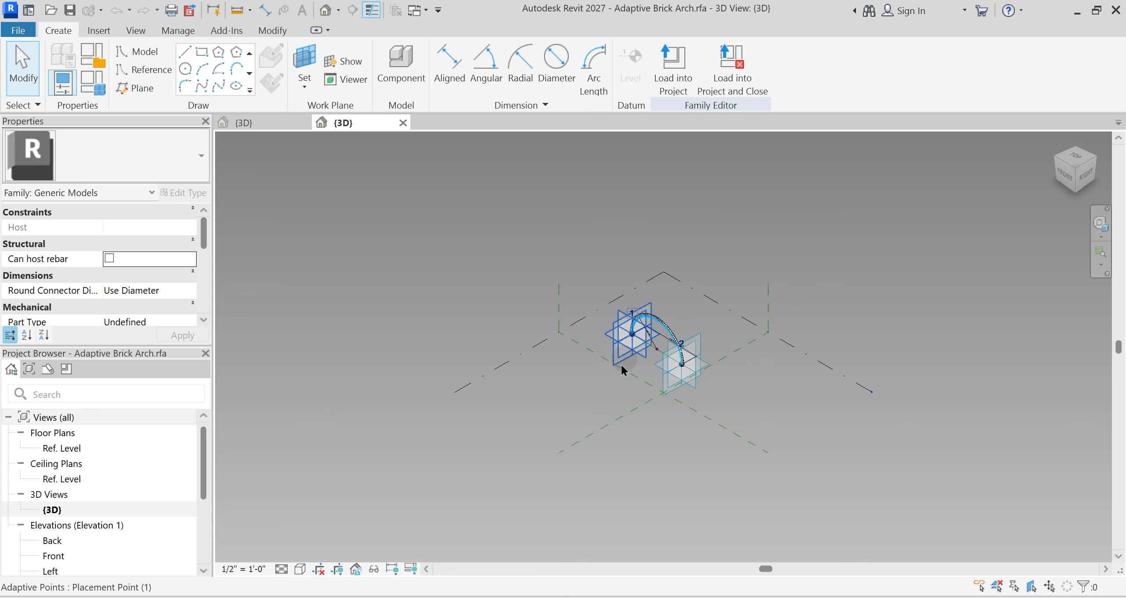
pyautogui.keyDown('shift'); pyautogui.moveTo(586, 386); pyautogui.dragTo(588, 354, button='middle'); pyautogui.keyUp('shift')
pyautogui.scroll(8, 598, 330)
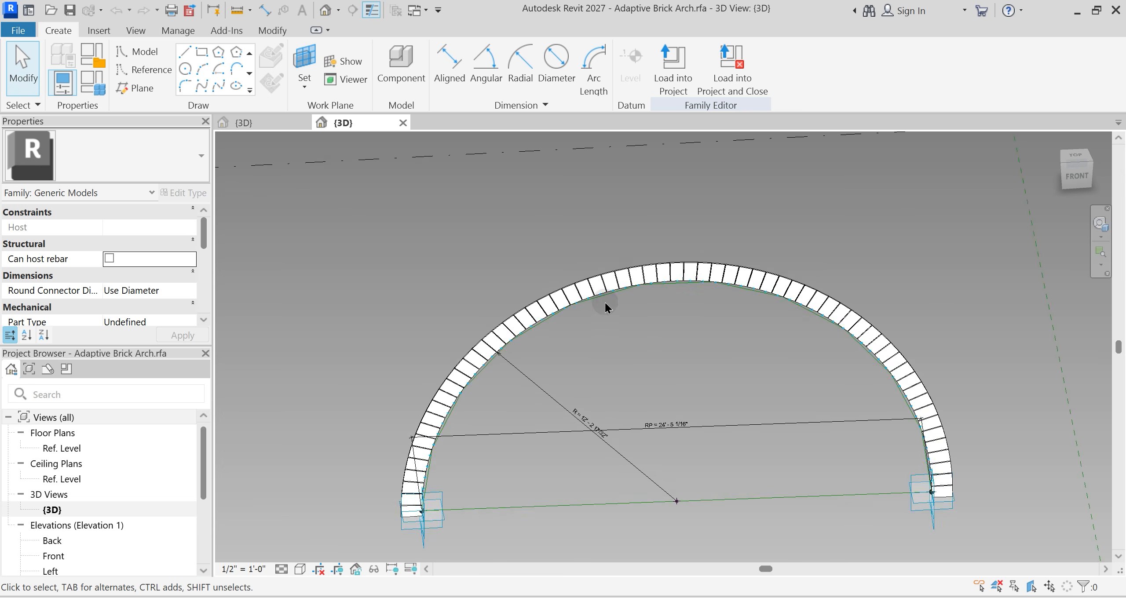
pyautogui.click(627, 262)
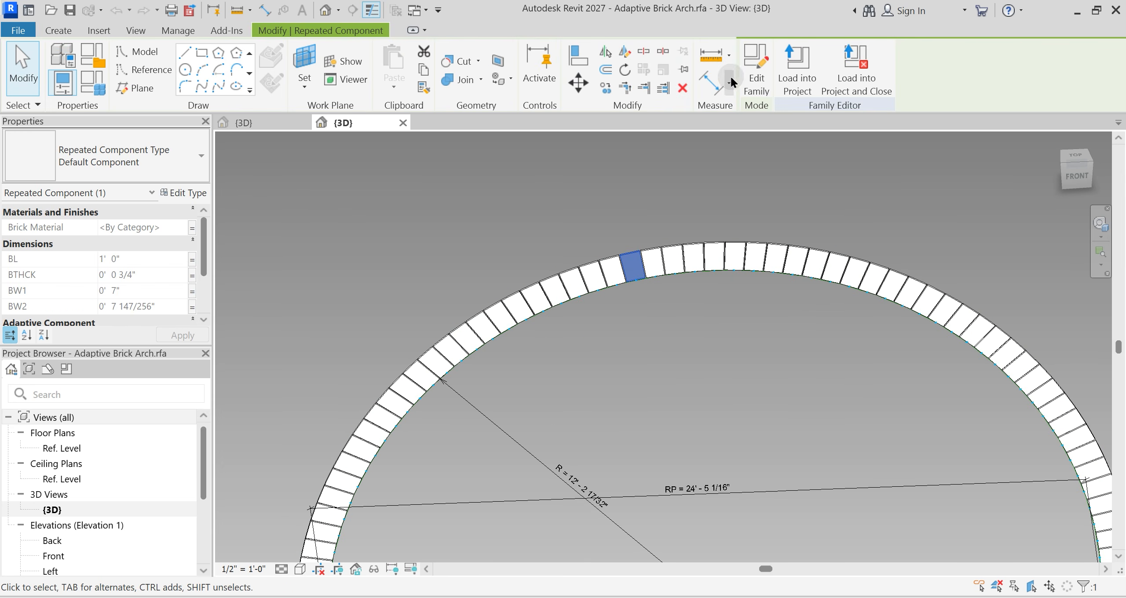
pyautogui.click(756, 89)
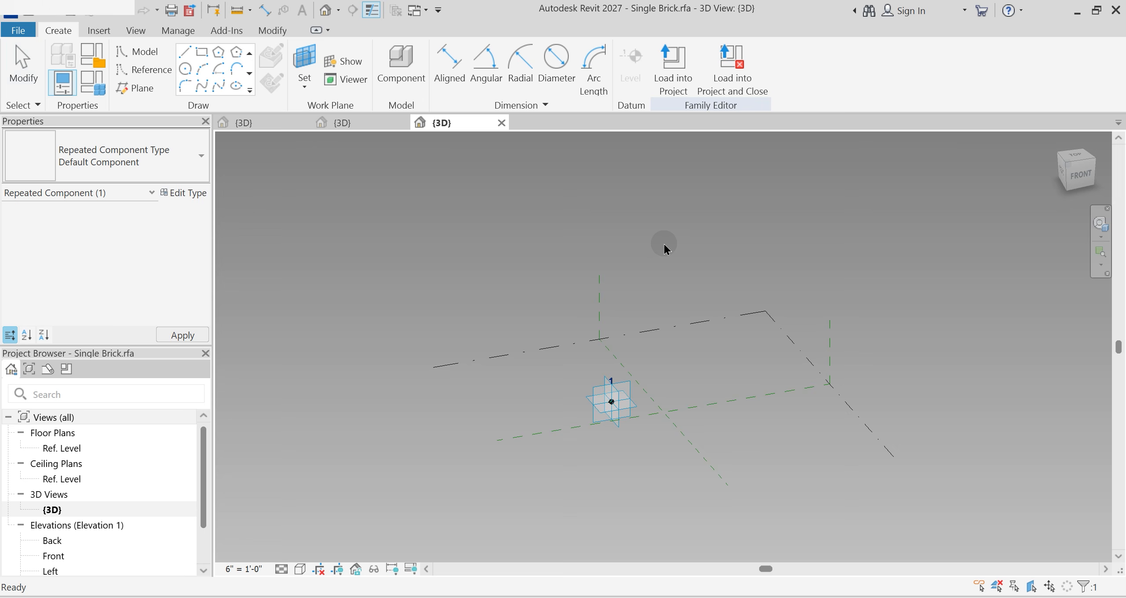
pyautogui.scroll(7, 594, 423)
pyautogui.scroll(5, 654, 307)
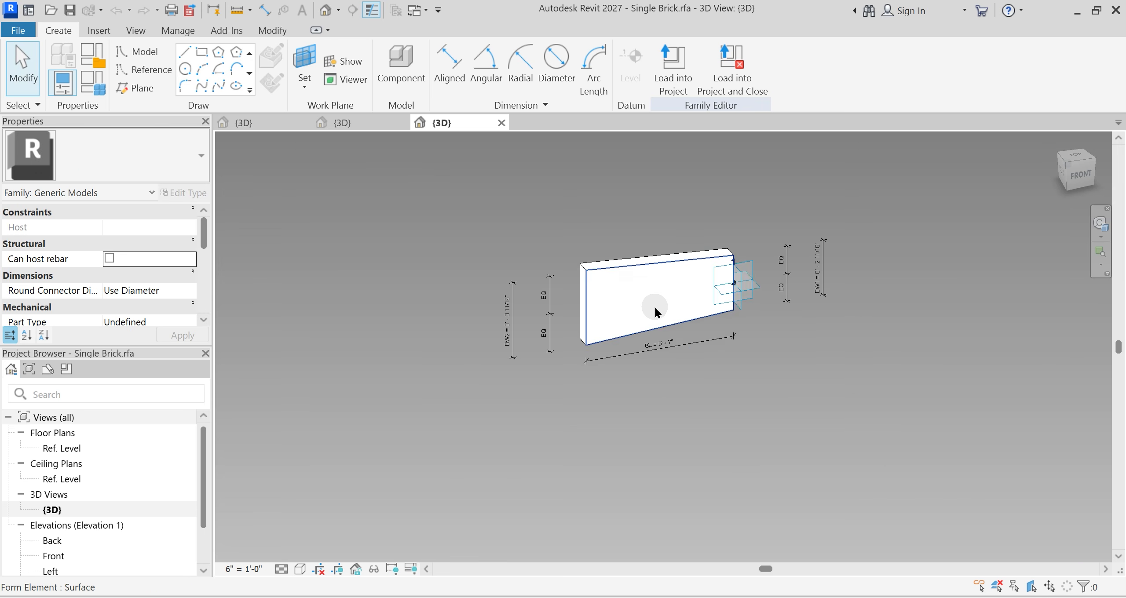
# Step: Remove the parameter association from the brick form's Positive Offset and set the offset to 0
pyautogui.click(665, 272)
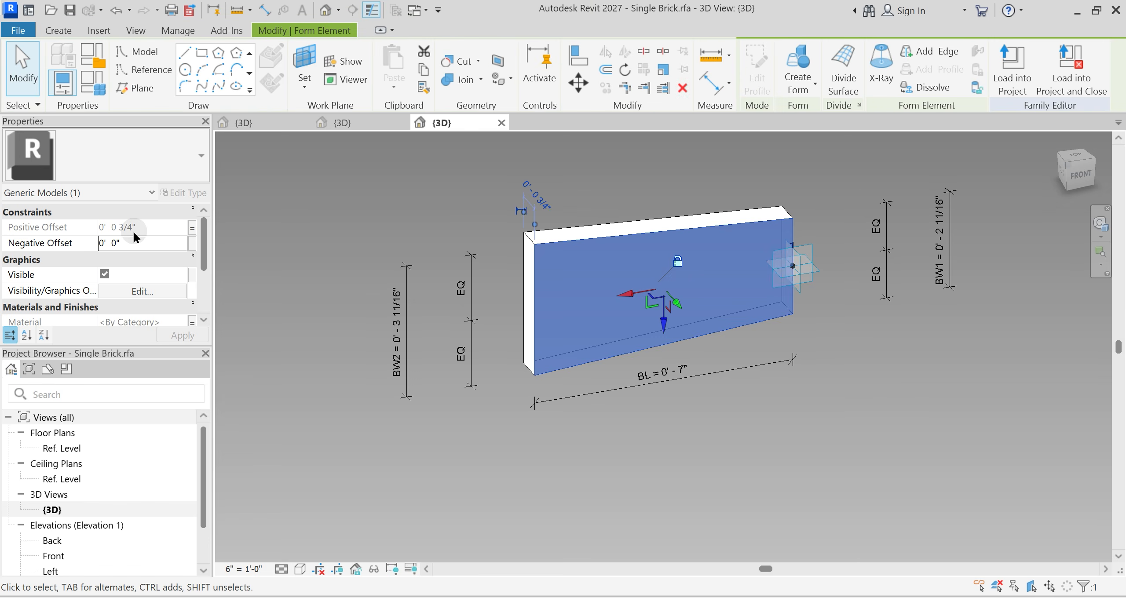
pyautogui.click(192, 228)
pyautogui.click(462, 246)
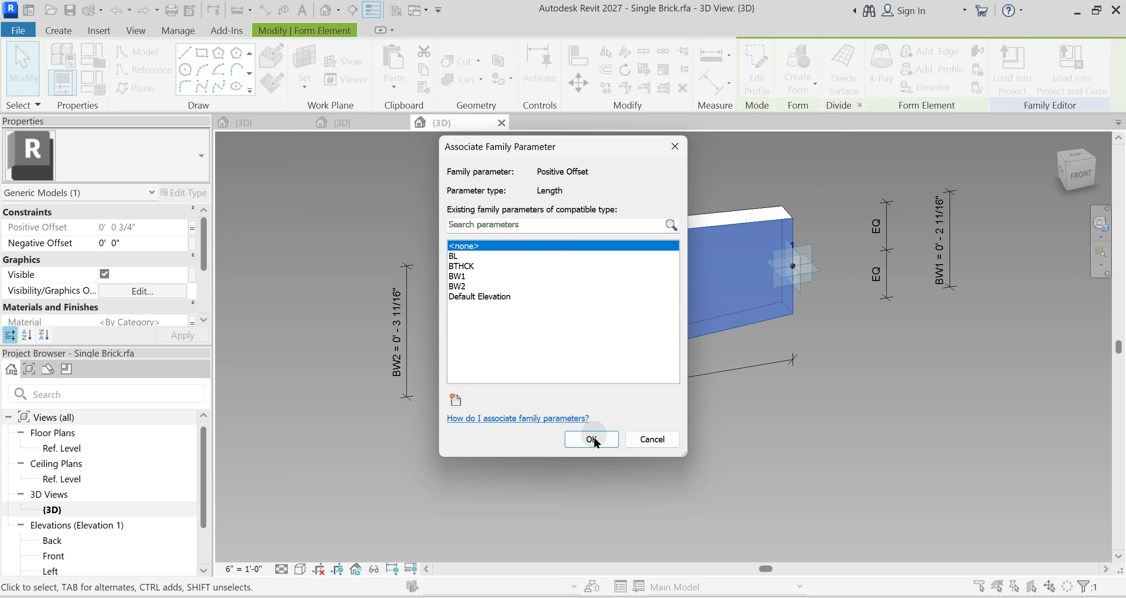
pyautogui.click(592, 439)
pyautogui.click(153, 233)
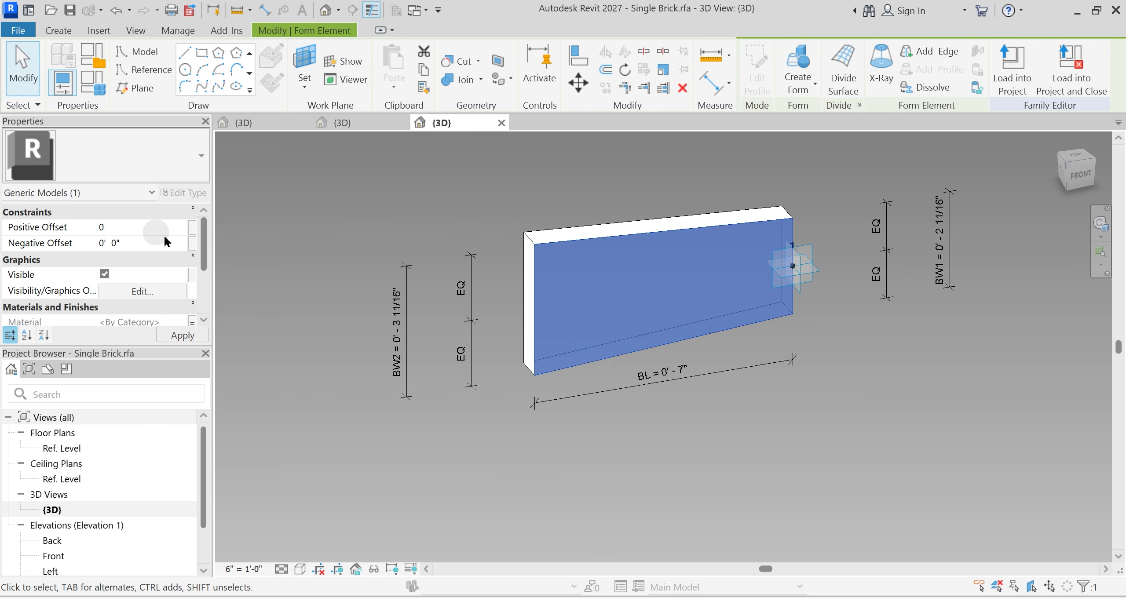
# Step: Associate the brick form's Negative Offset with the BTHCK family parameter
pyautogui.click(192, 244)
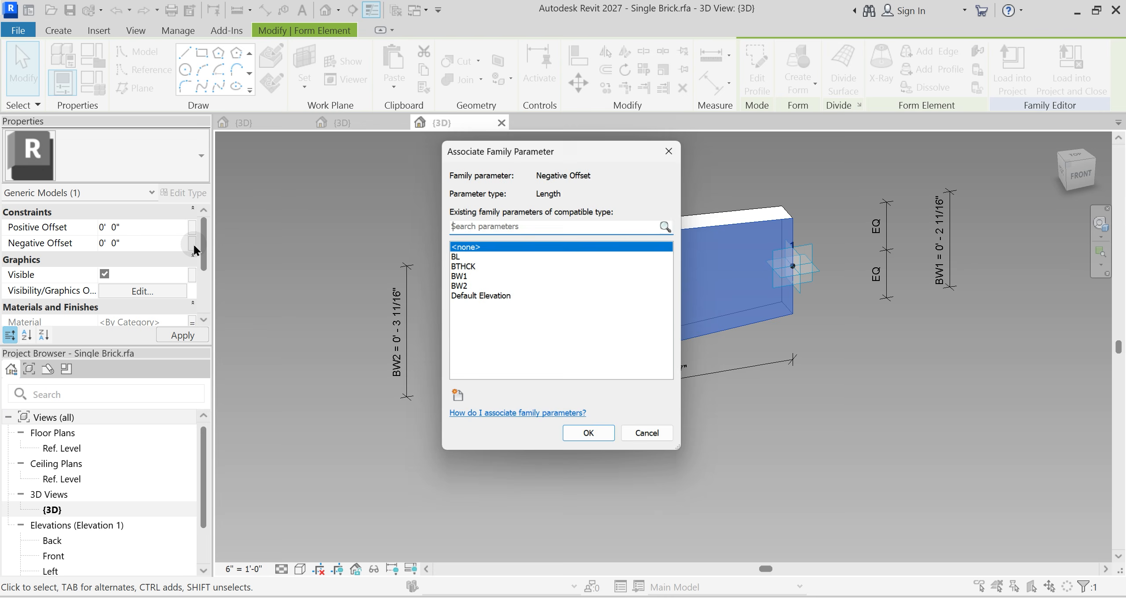
pyautogui.click(466, 267)
pyautogui.click(582, 439)
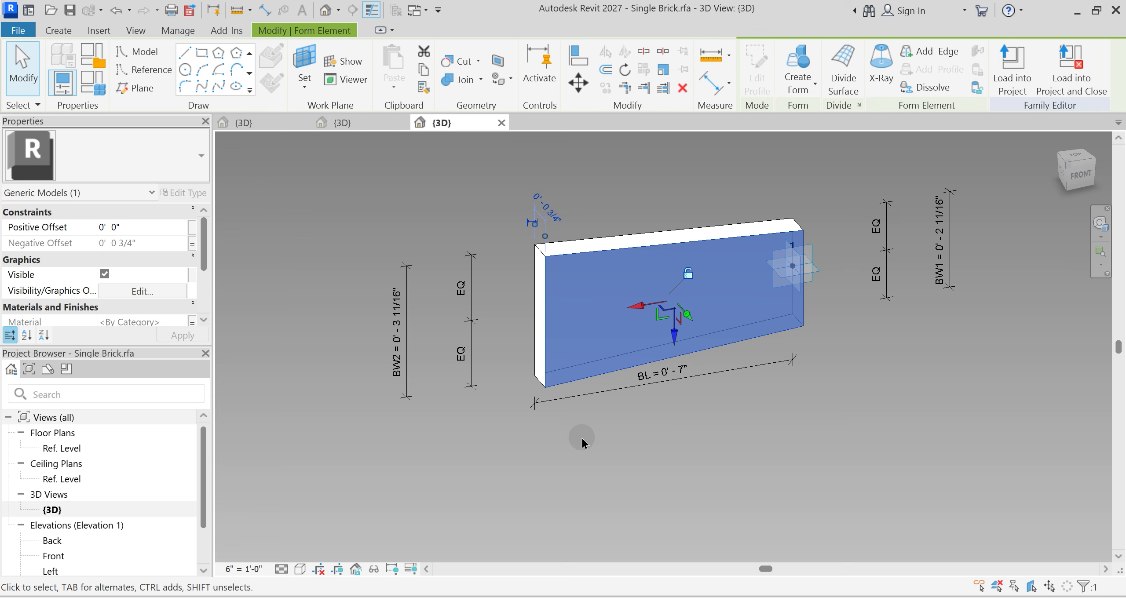
pyautogui.click(681, 465)
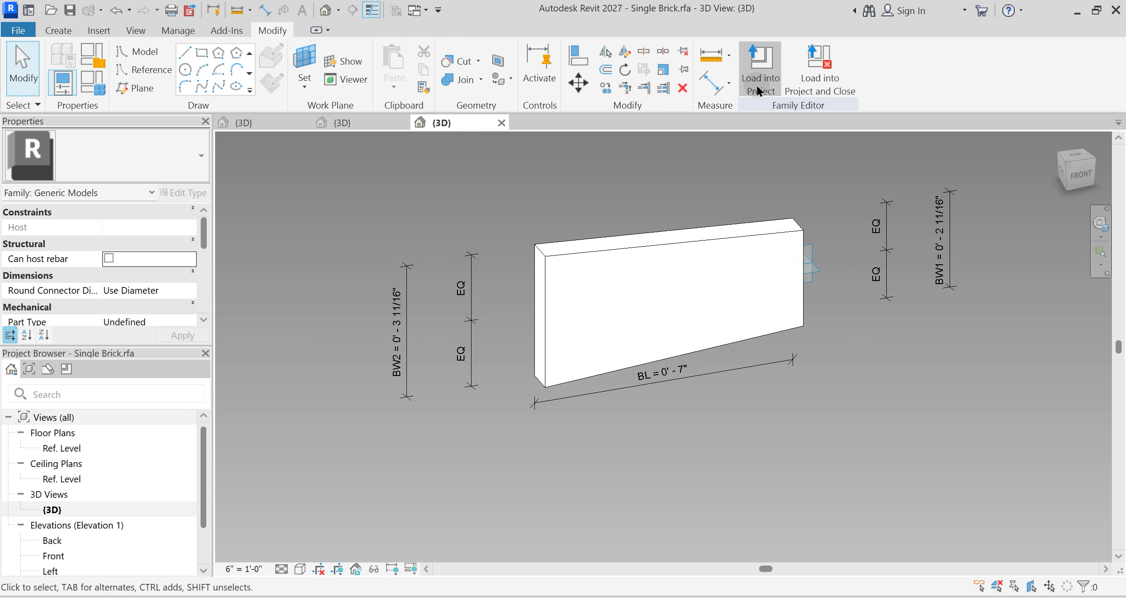
# Step: Load the edited Single Brick into Adaptive Brick Arch.rfa only, overwriting the existing version and its parameter values
pyautogui.click(758, 91)
pyautogui.click(467, 234)
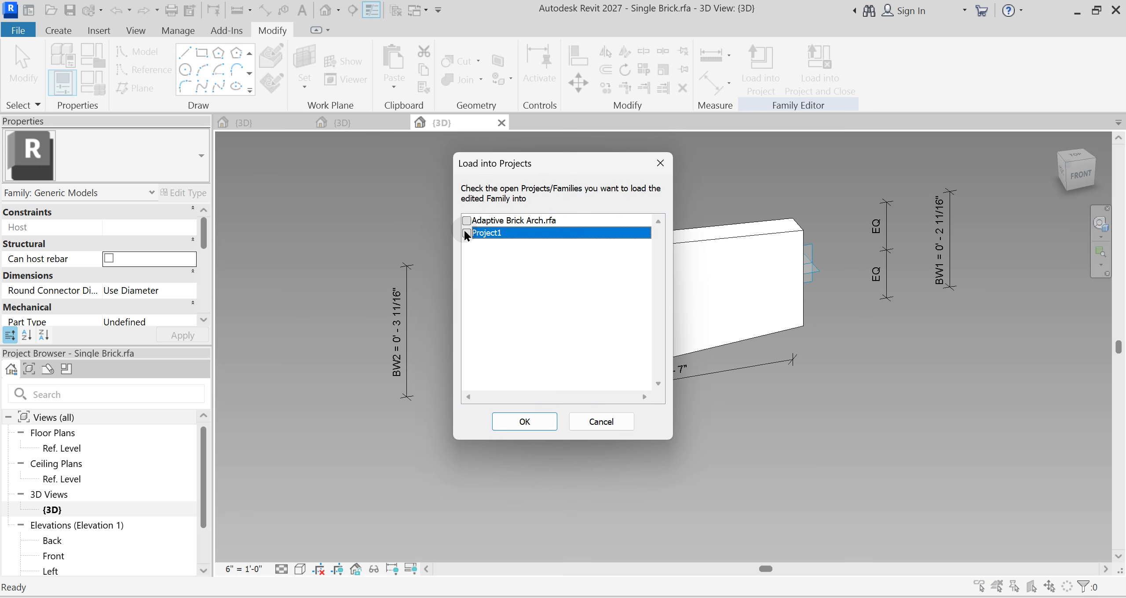
pyautogui.click(468, 221)
pyautogui.click(536, 423)
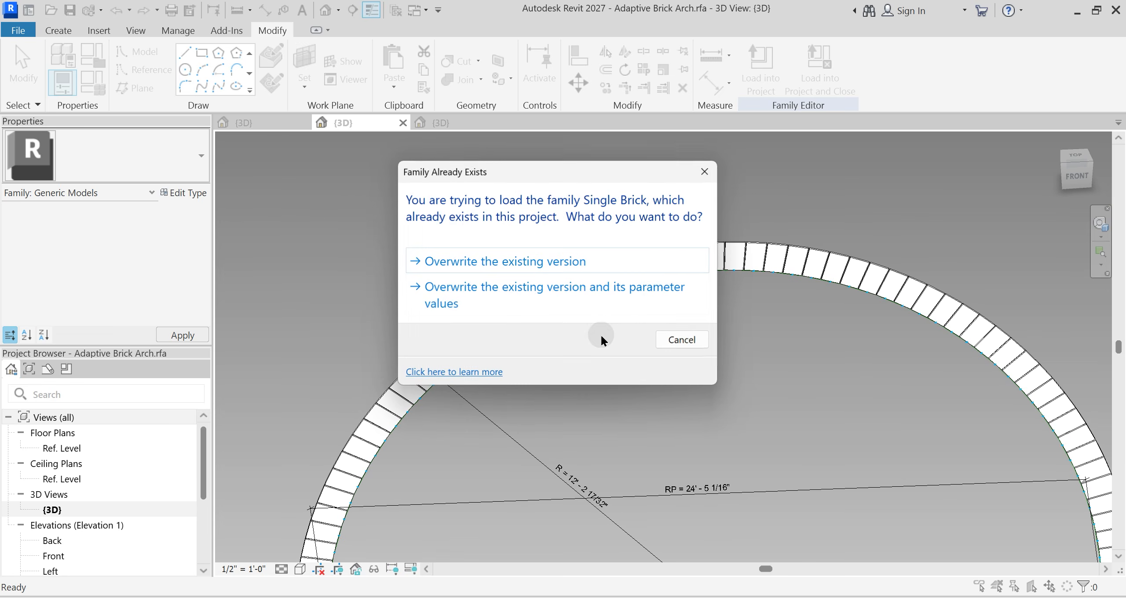
pyautogui.click(620, 297)
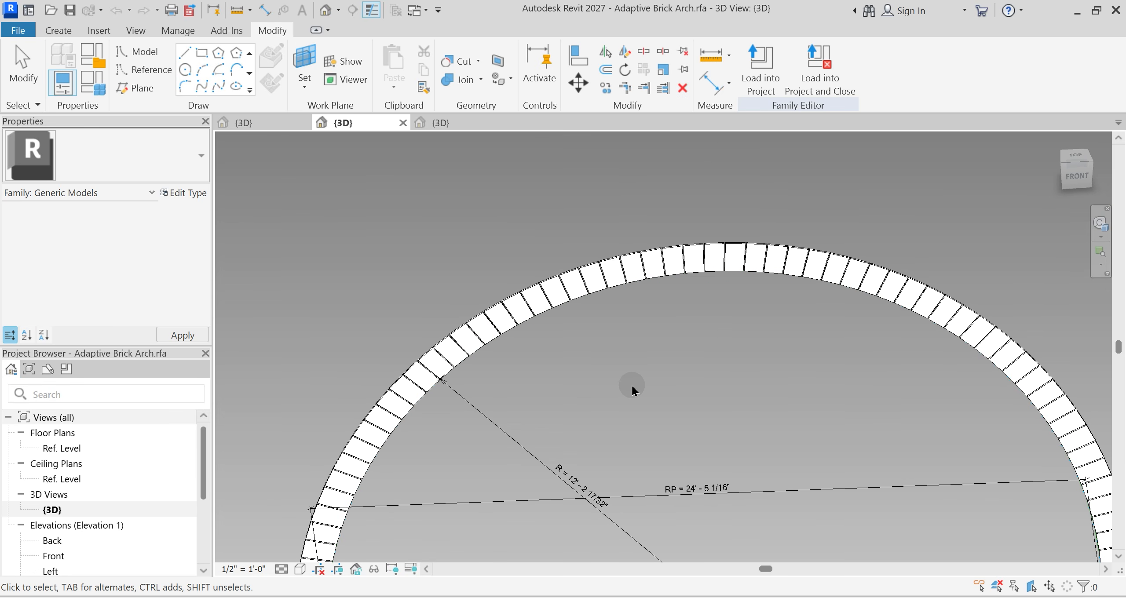
# Step: Load the updated Adaptive Brick Arch into Project1, overwriting its version and parameter values and replacing the shared Single Brick with the arch's version
pyautogui.click(757, 83)
pyautogui.click(468, 222)
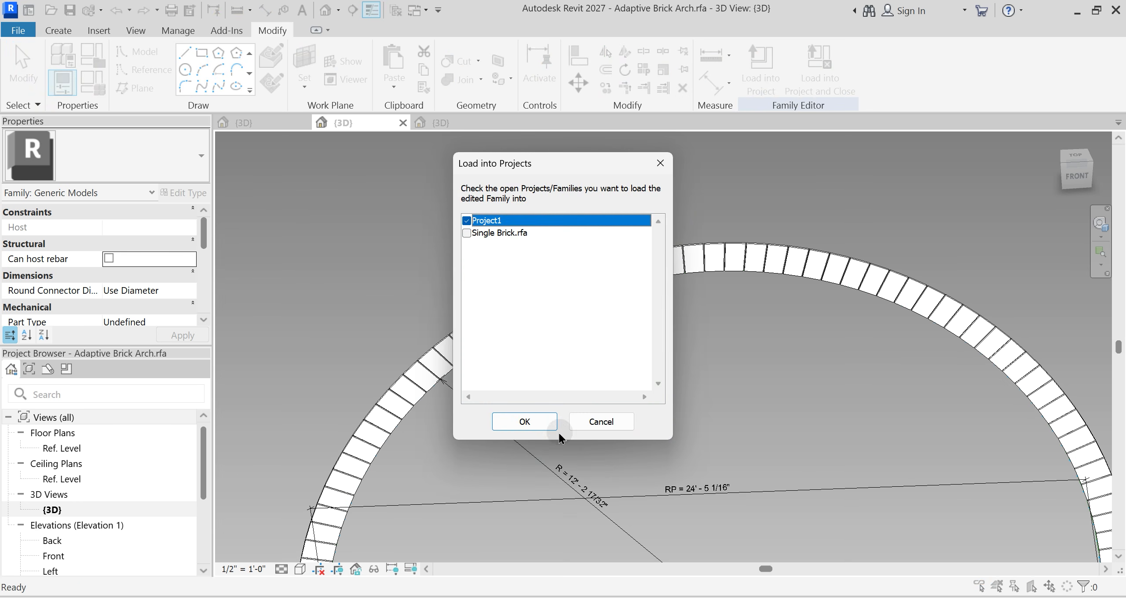
pyautogui.click(539, 422)
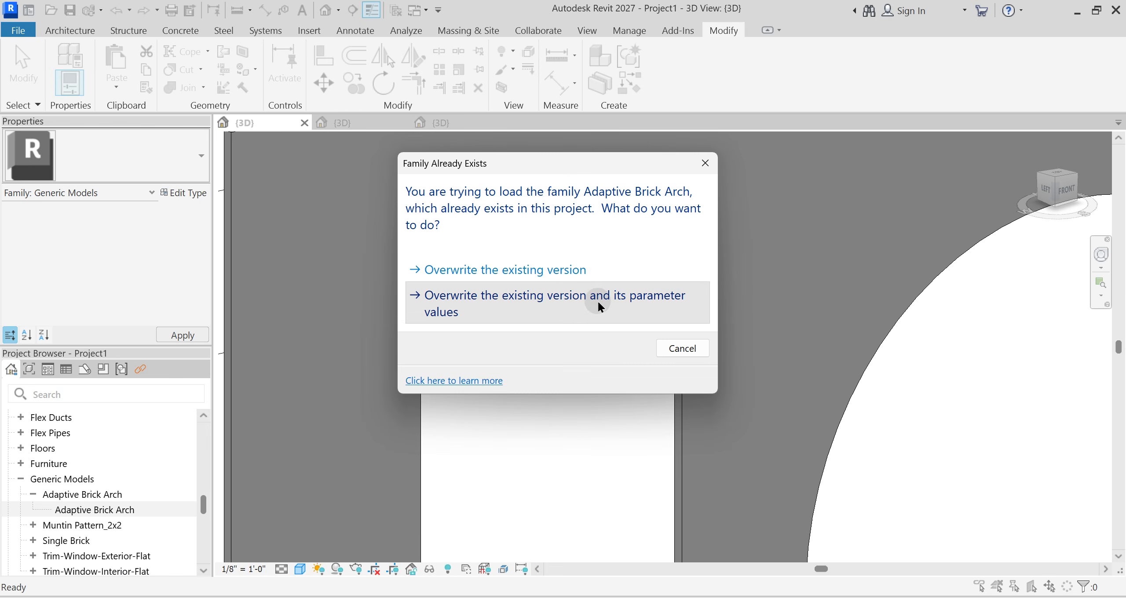
pyautogui.click(599, 302)
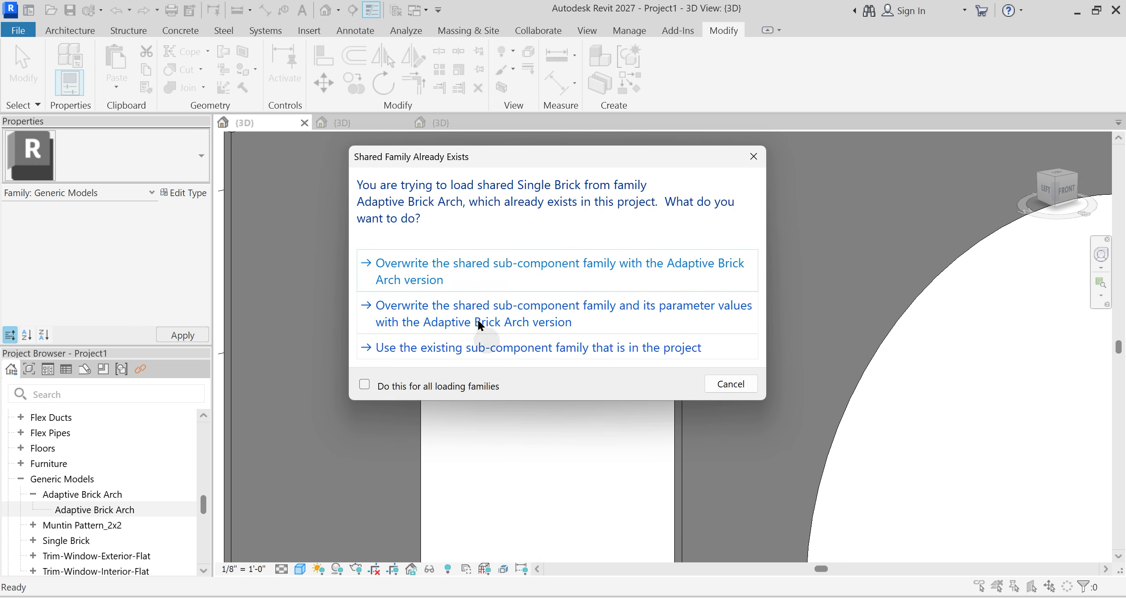
pyautogui.click(522, 275)
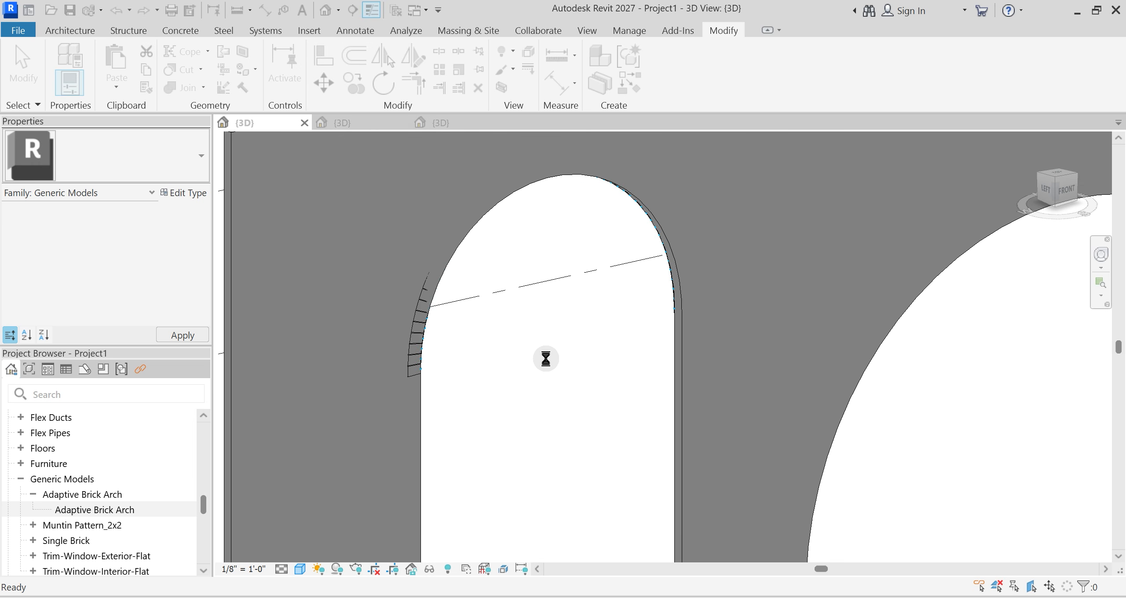
pyautogui.click(545, 362)
# Step: Check both ends of the Adaptive Brick Arch on the narrow opening and delete the arch
pyautogui.scroll(3, 485, 254)
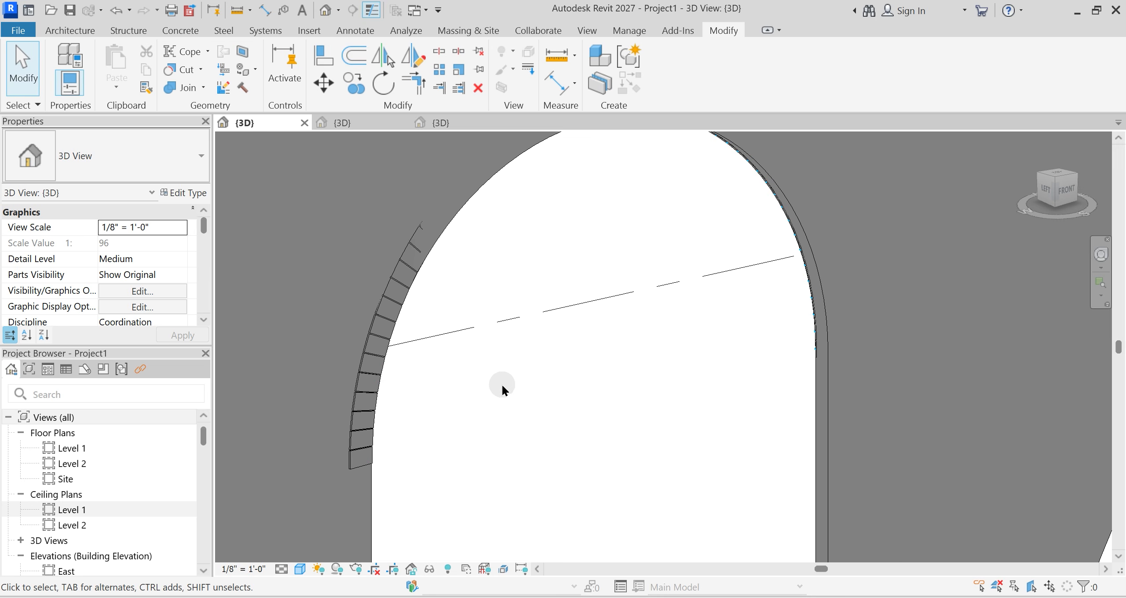
pyautogui.keyDown('shift'); pyautogui.moveTo(502, 383); pyautogui.dragTo(546, 463, button='middle'); pyautogui.keyUp('shift')
pyautogui.click(354, 432)
pyautogui.scroll(4, 901, 318)
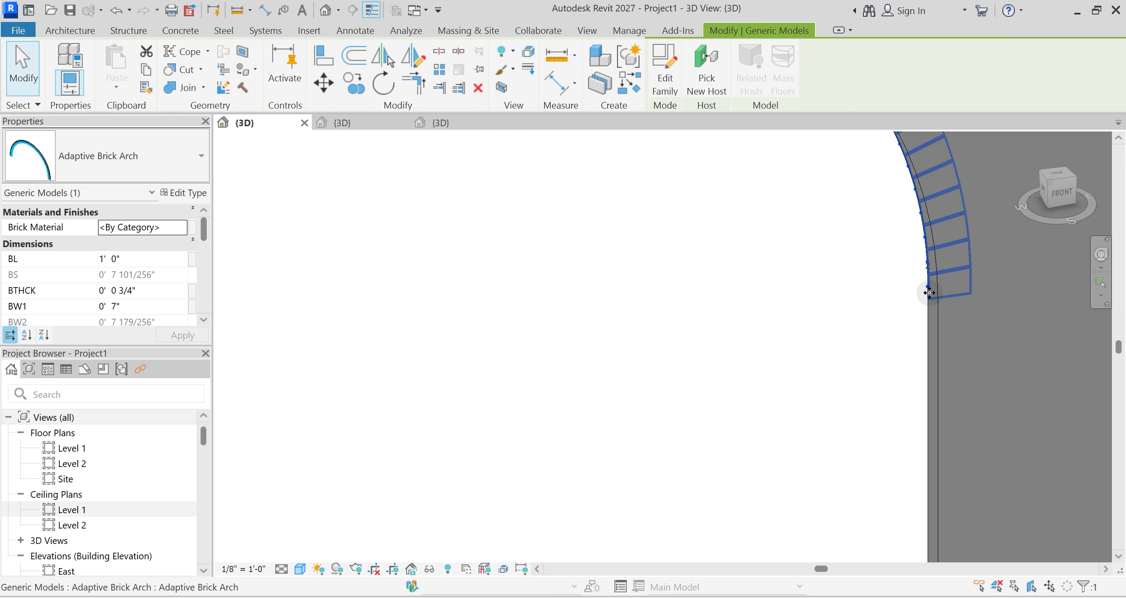
pyautogui.scroll(-5, 807, 339)
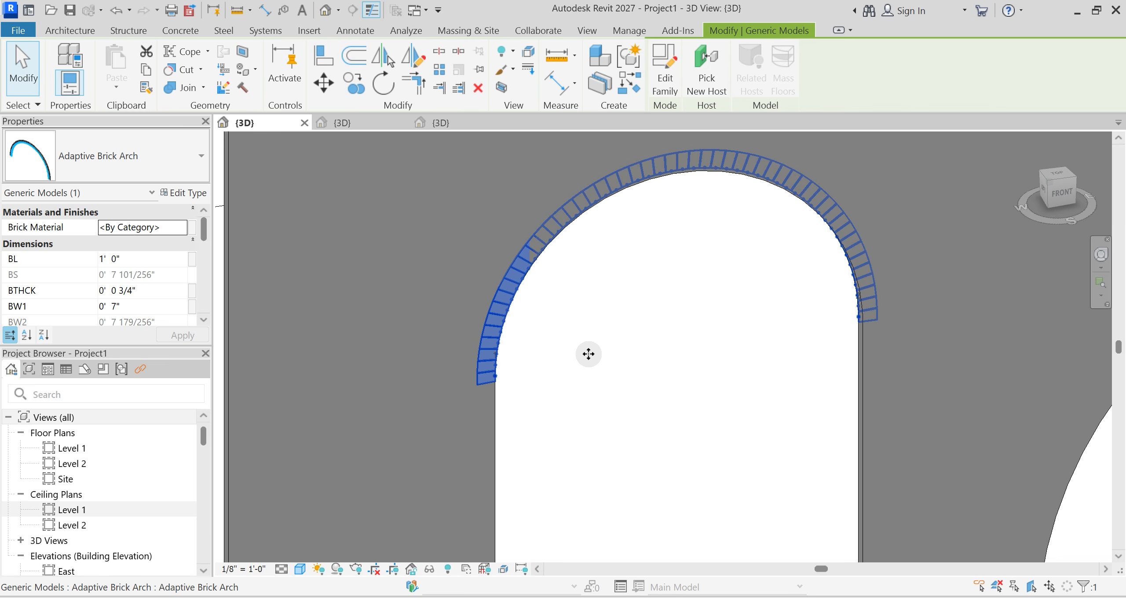
pyautogui.press('Delete')
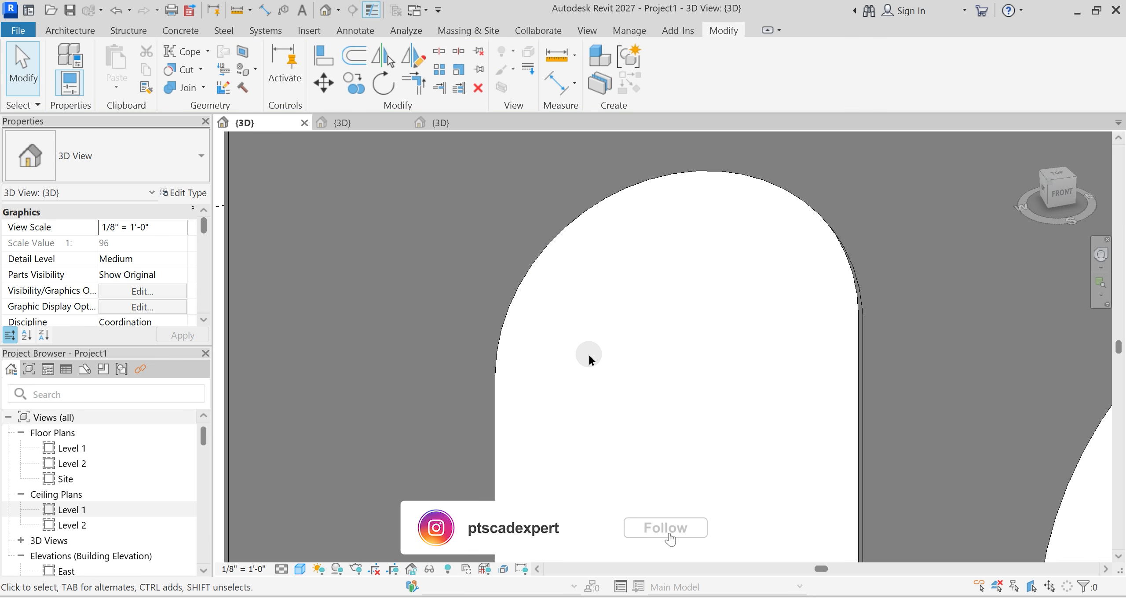
# Step: Try to place an Adaptive Brick Arch across the narrow opening between its two springing endpoints
pyautogui.press('c')
pyautogui.press('m')
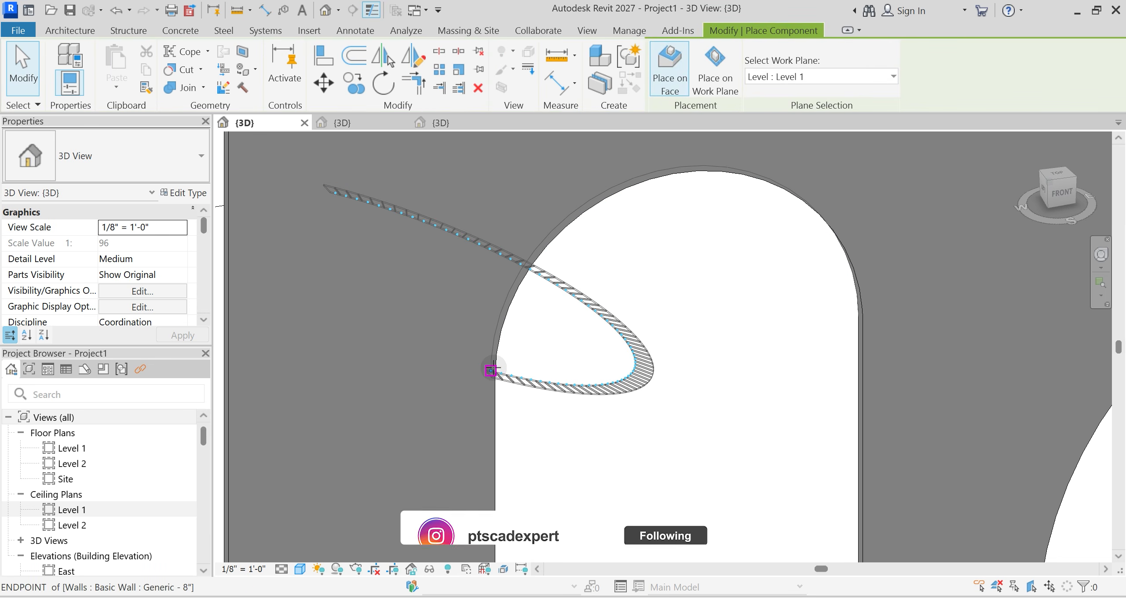
pyautogui.click(491, 371)
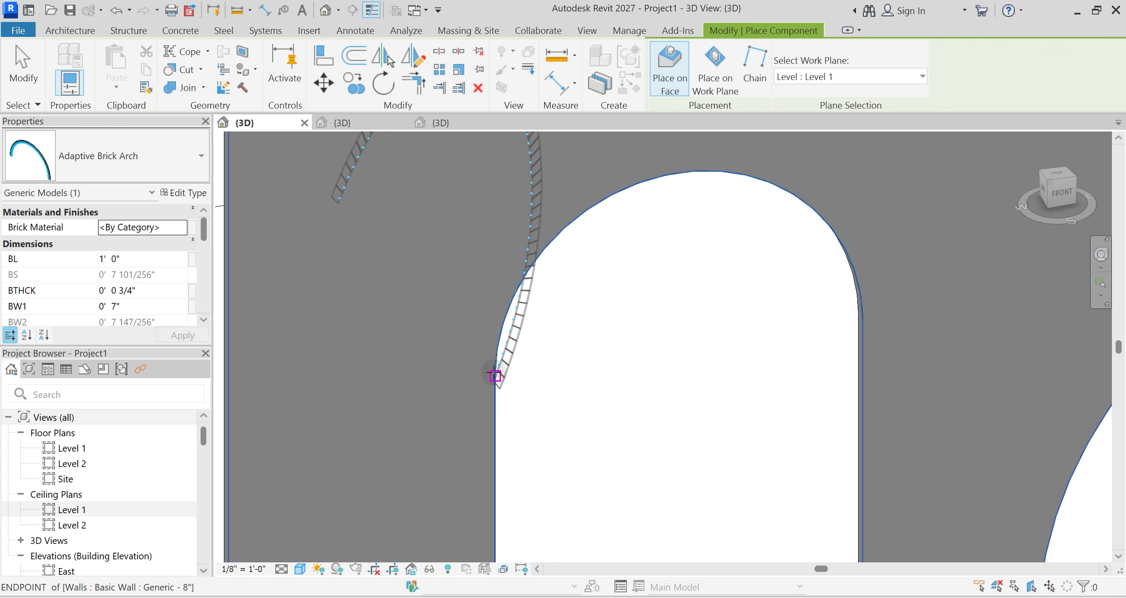
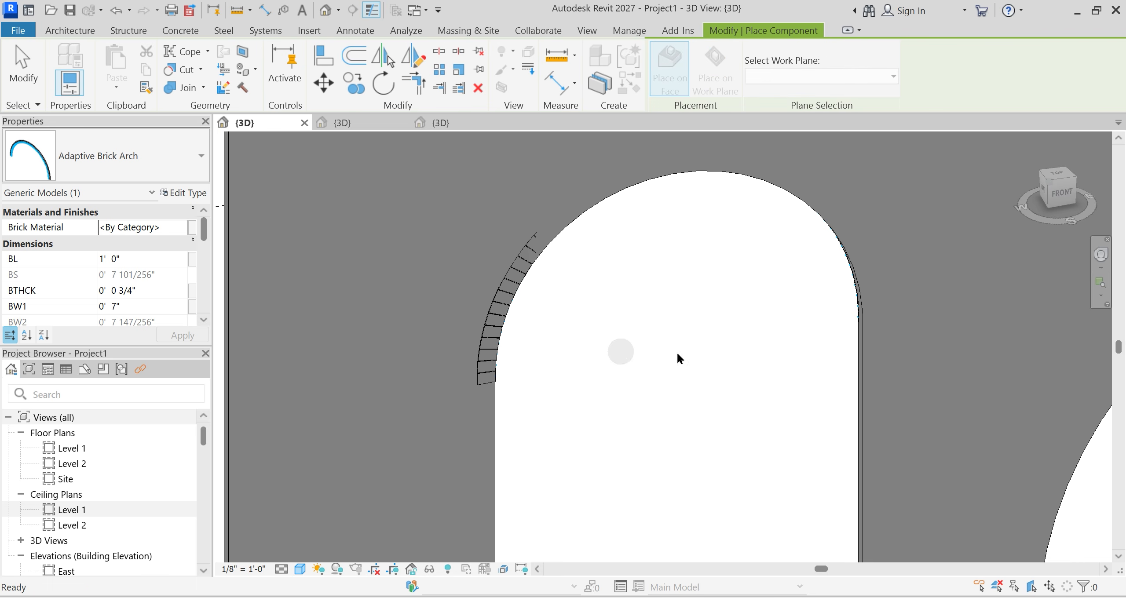
pyautogui.press('Escape')
pyautogui.press('Escape')
# Step: Delete the newly placed brick arch from the narrow opening
pyautogui.click(496, 338)
pyautogui.scroll(2, 856, 350)
pyautogui.scroll(-3, 836, 361)
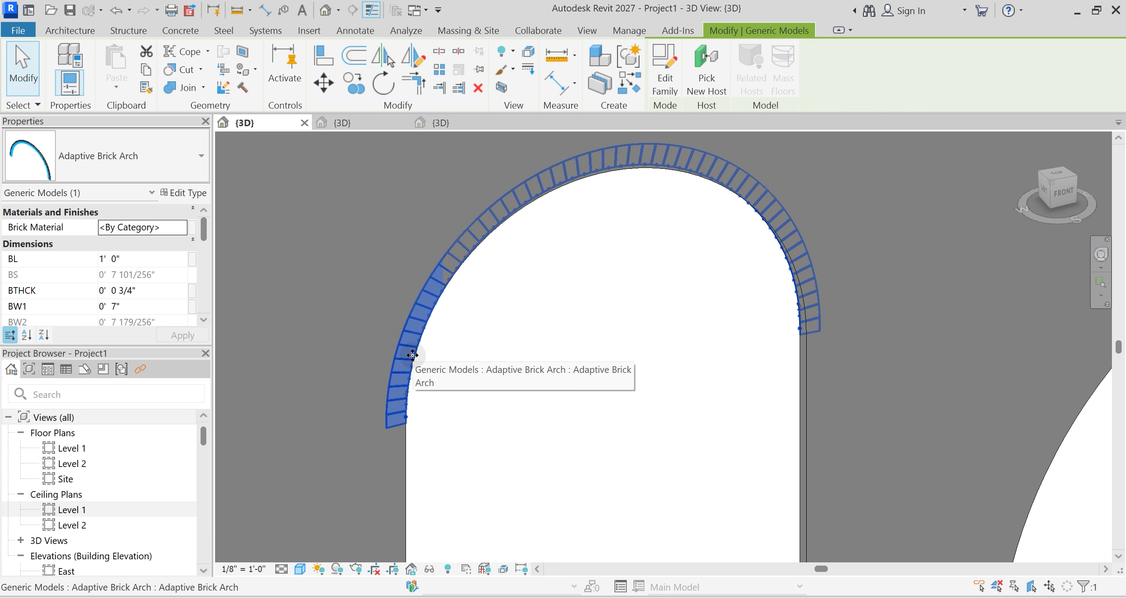
pyautogui.press('Delete')
# Step: Place an Adaptive Brick Arch with its two points at the narrow opening's springing endpoints on the wall's front face, and check its fit
pyautogui.press('c')
pyautogui.press('m')
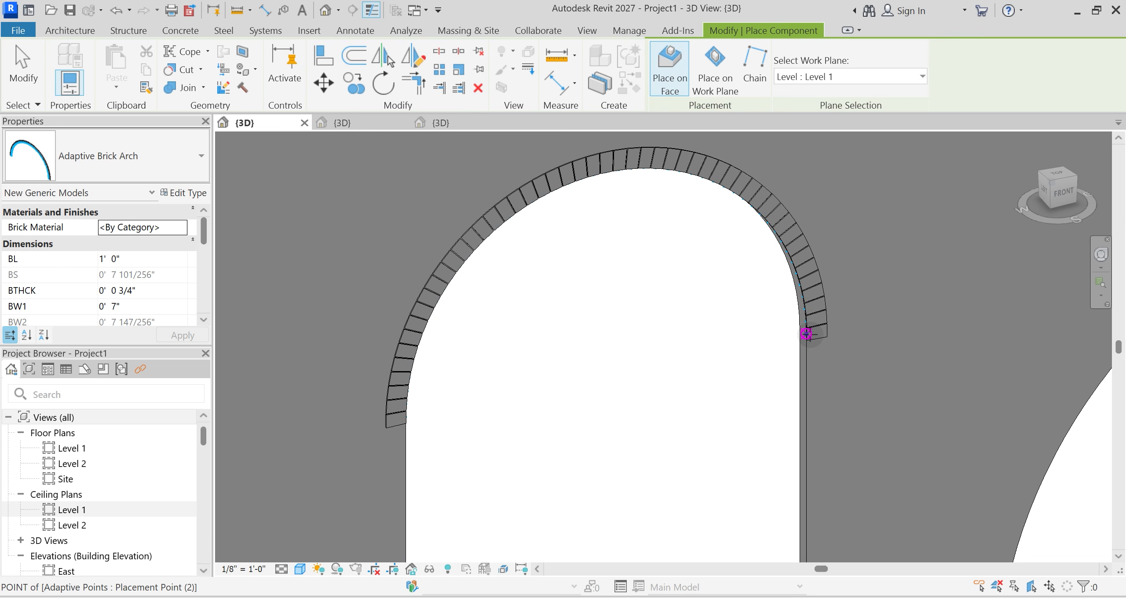
pyautogui.press('Escape')
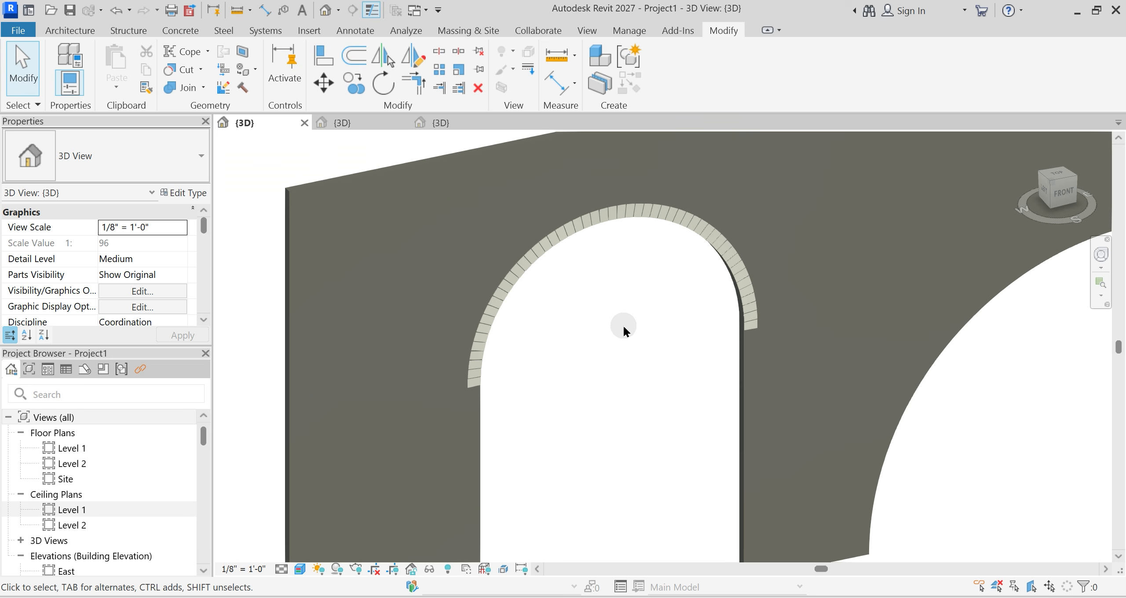
pyautogui.keyDown('shift'); pyautogui.moveTo(624, 322); pyautogui.dragTo(461, 279, button='middle'); pyautogui.keyUp('shift')
pyautogui.scroll(4, 623, 285)
pyautogui.scroll(-3, 487, 259)
pyautogui.scroll(-2, 516, 295)
pyautogui.click(528, 292)
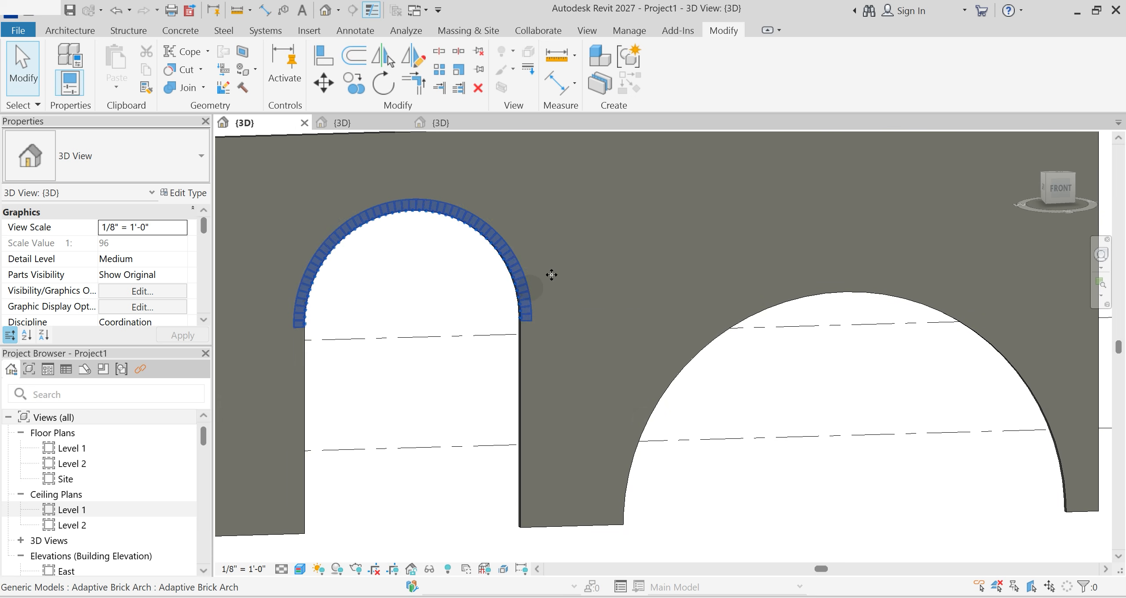
pyautogui.press('Escape')
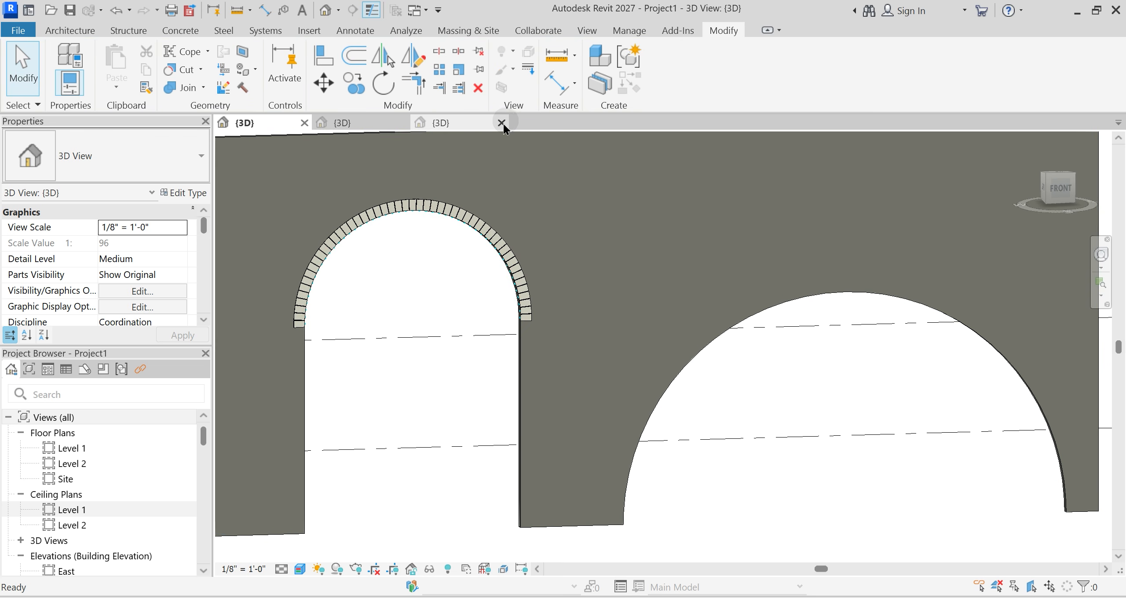
# Step: Close both open Adaptive Brick Arch family views without saving changes to Adaptive Brick Arch.rfa
pyautogui.click(502, 123)
pyautogui.click(594, 316)
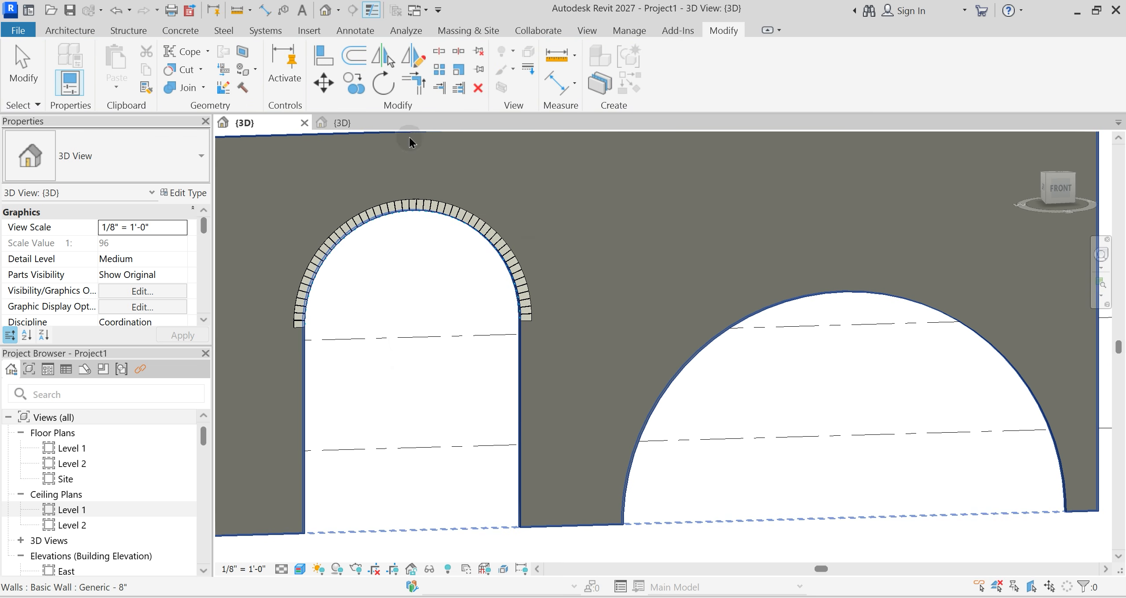
pyautogui.click(403, 123)
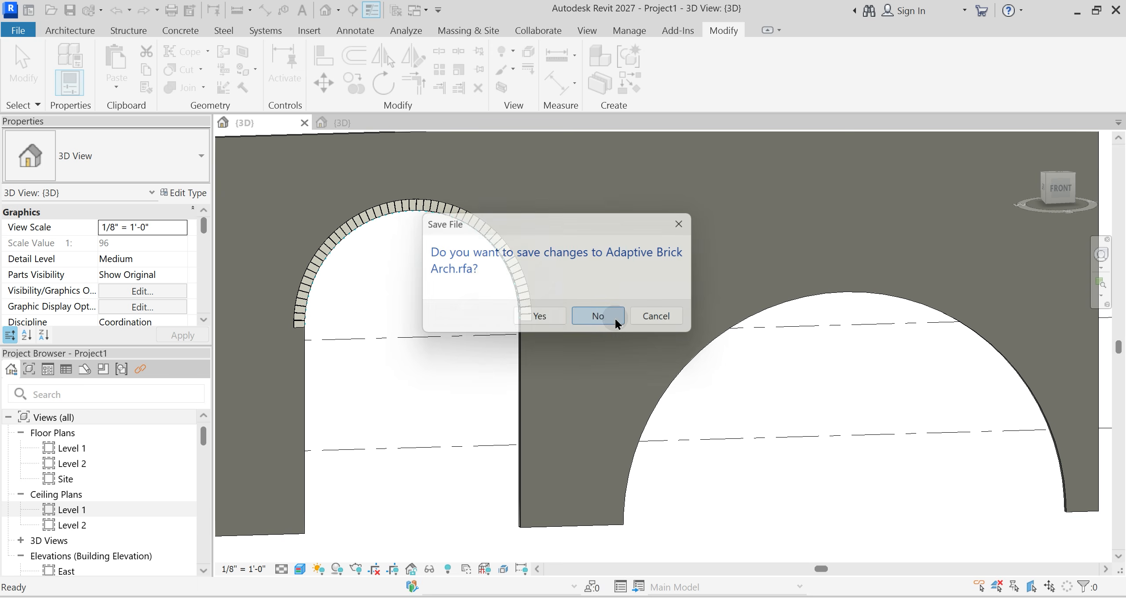
pyautogui.click(605, 317)
# Step: Set the brick length BL of the brick arch on the narrow opening to 2'
pyautogui.keyDown('shift'); pyautogui.moveTo(485, 270); pyautogui.dragTo(443, 217, button='middle'); pyautogui.keyUp('shift')
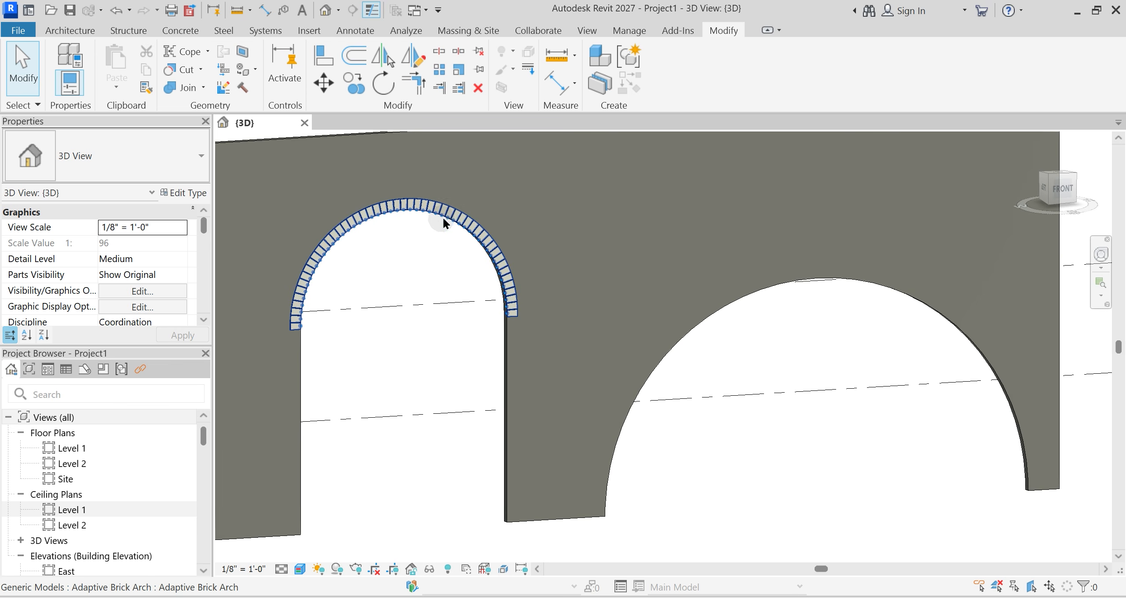
pyautogui.click(443, 217)
pyautogui.moveTo(384, 295); pyautogui.dragTo(470, 293, button='middle')
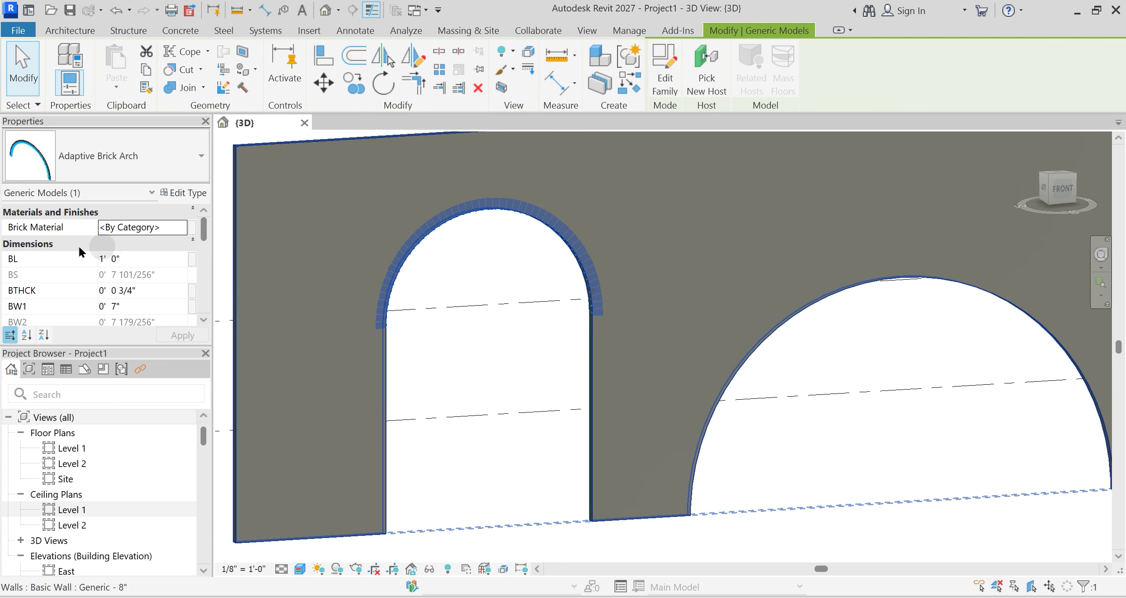
pyautogui.click(152, 259)
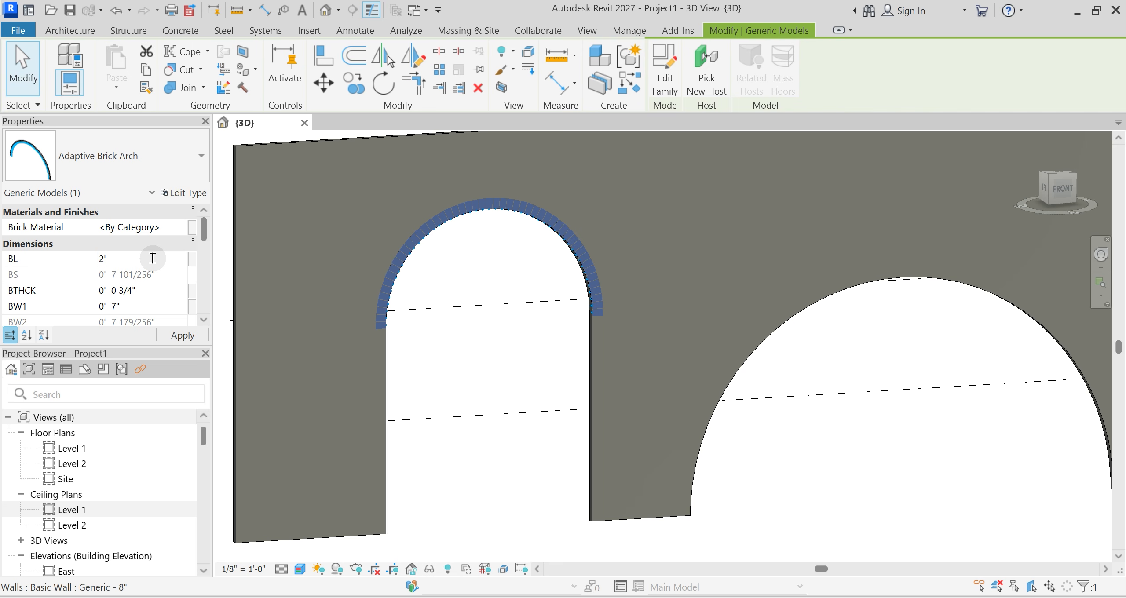
pyautogui.write("2'")
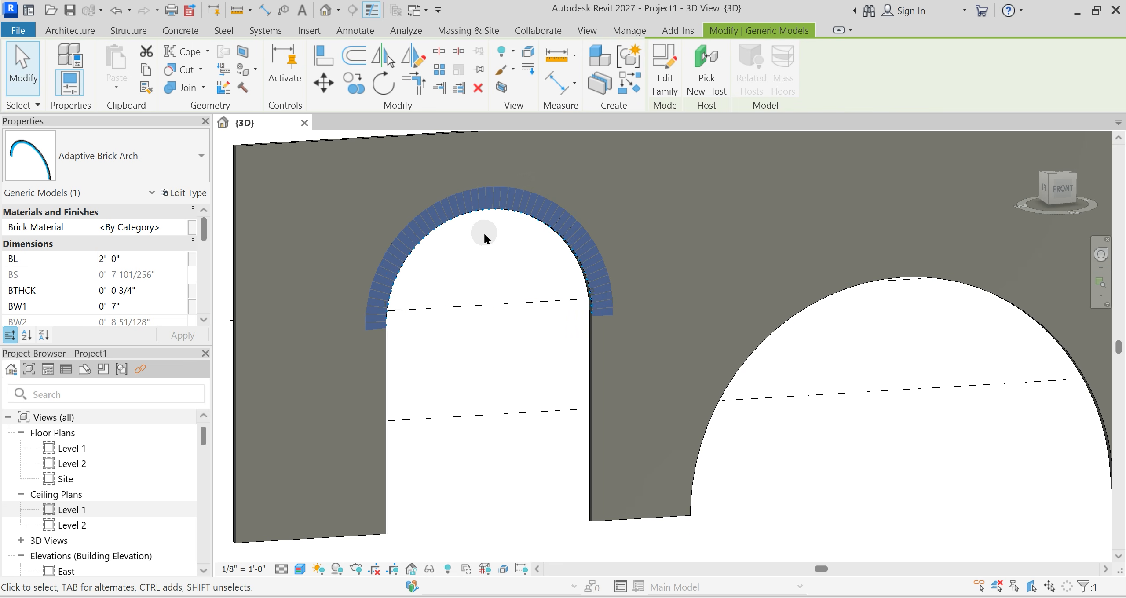
# Step: Set the narrow opening arch's brick thickness BTHCK to 6" and check how the bricks project from the wall
pyautogui.scroll(-1, 140, 286)
pyautogui.click(149, 259)
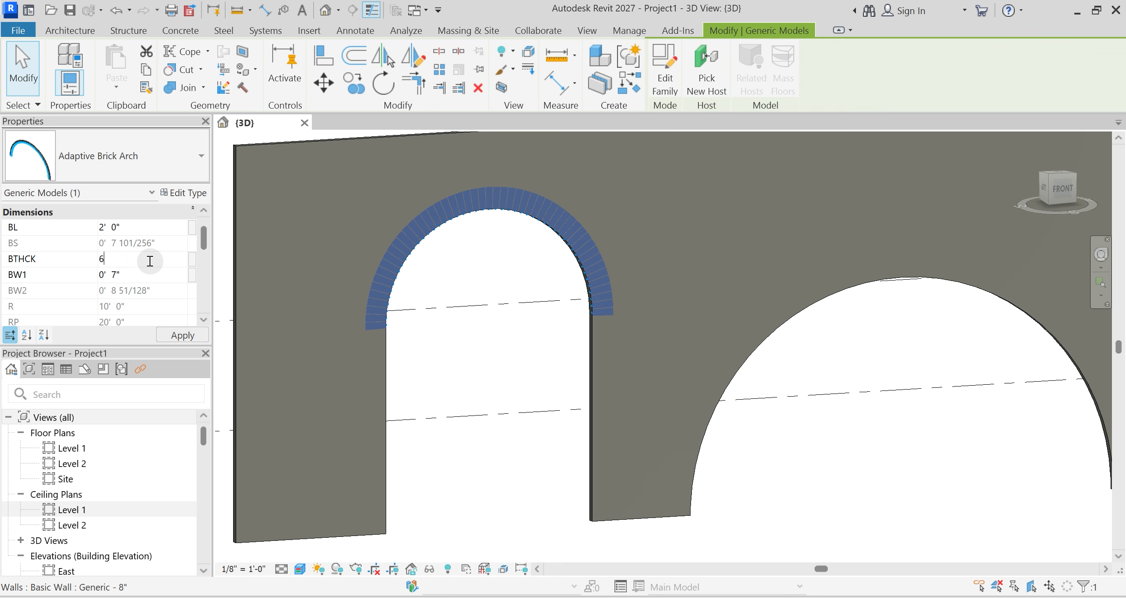
pyautogui.write('6"')
pyautogui.scroll(3, 422, 275)
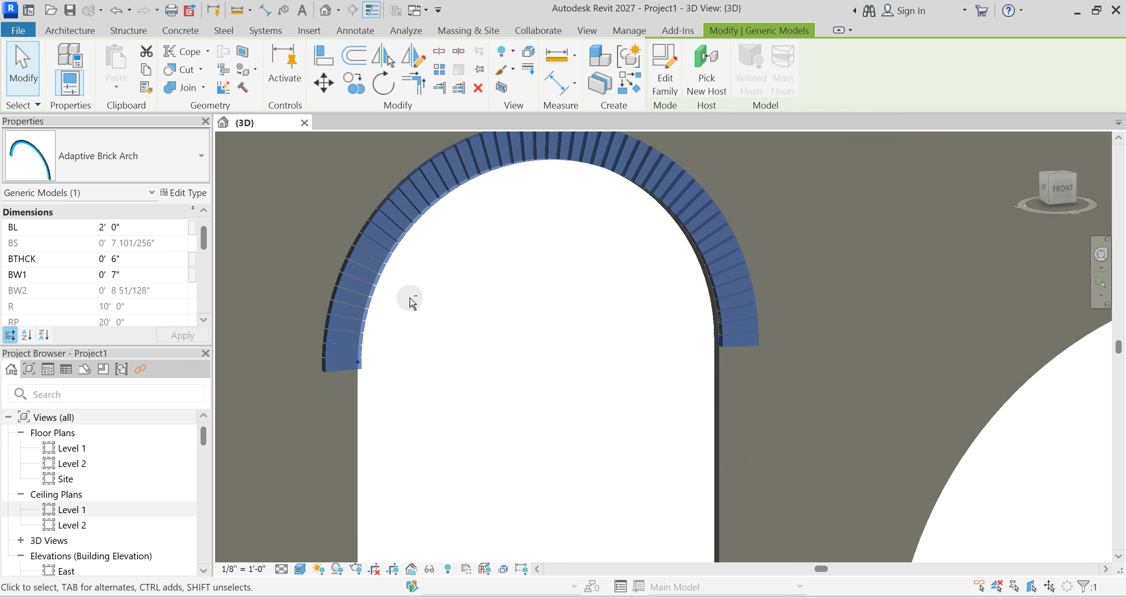
pyautogui.click(431, 309)
pyautogui.scroll(-1, 418, 293)
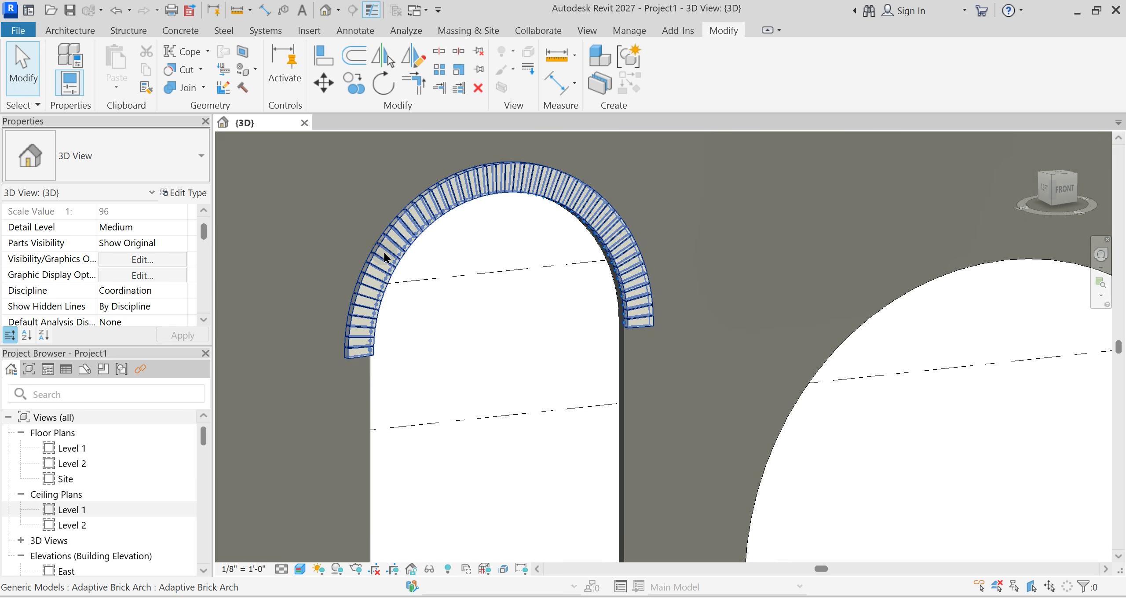
# Step: Set the narrow opening arch's brick width BW1 to 9" and check the brick spacing
pyautogui.click(384, 253)
pyautogui.click(127, 274)
pyautogui.click(137, 274)
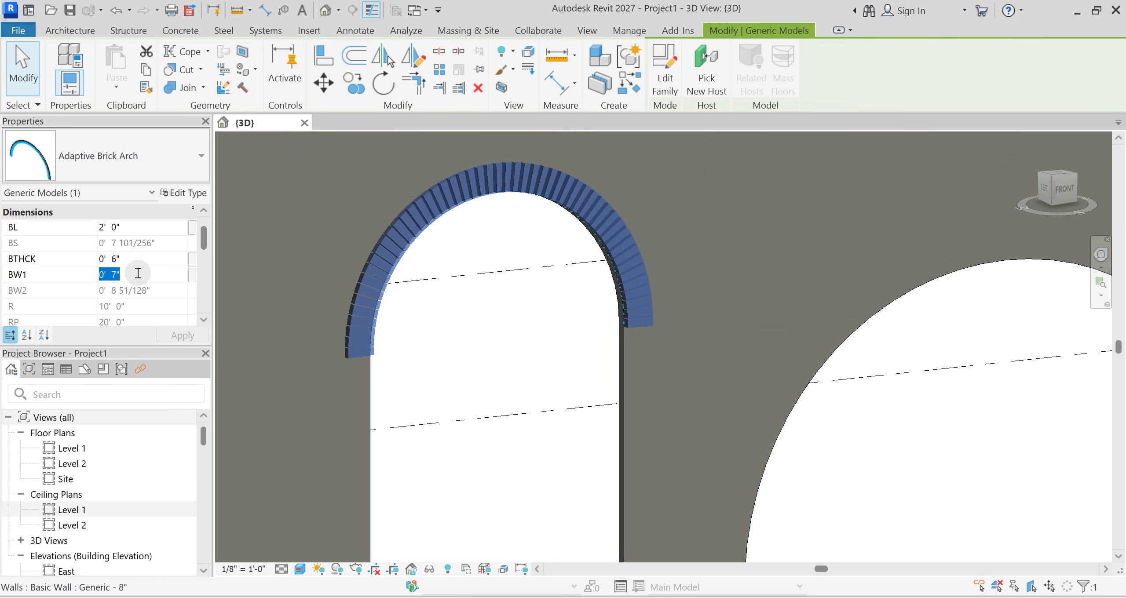
pyautogui.click(138, 275)
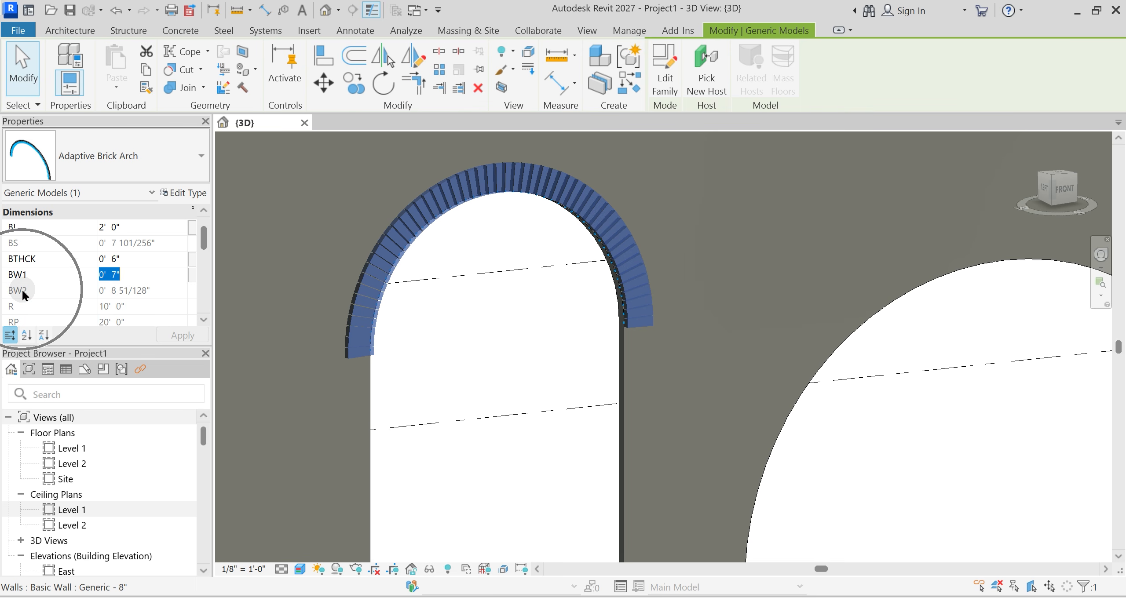
pyautogui.scroll(-2, 23, 294)
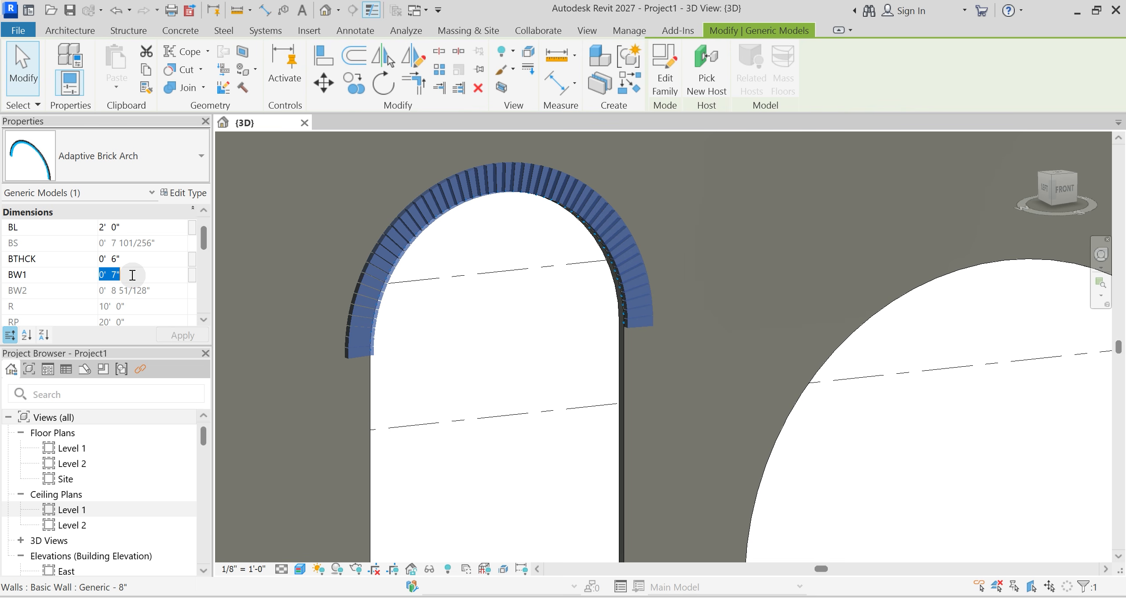
pyautogui.write('9')
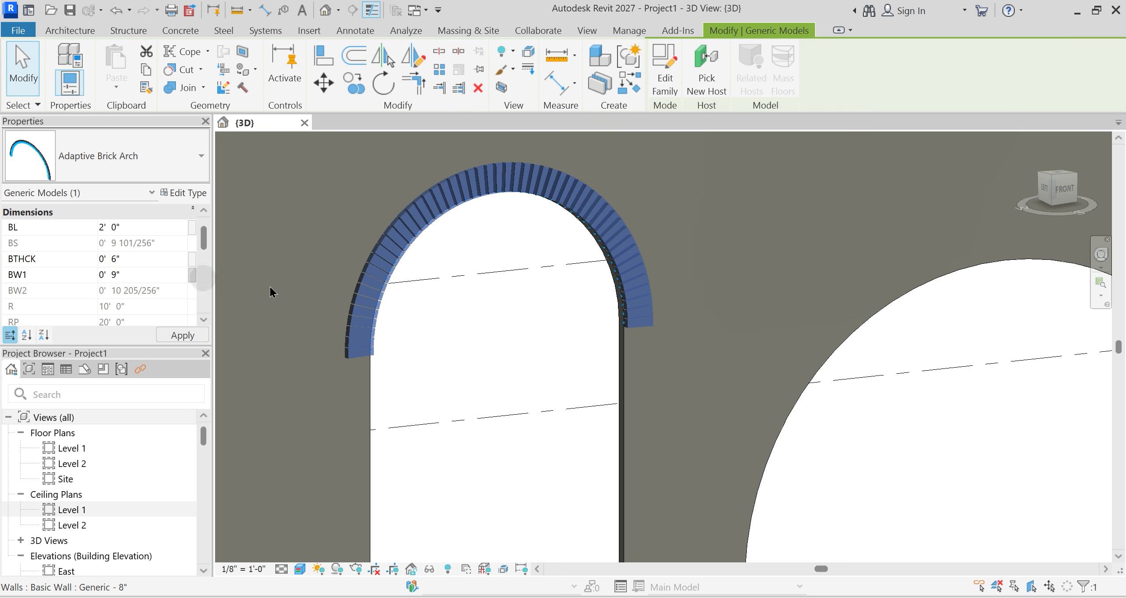
pyautogui.keyDown('shift'); pyautogui.moveTo(506, 320); pyautogui.dragTo(457, 308, button='middle'); pyautogui.keyUp('shift')
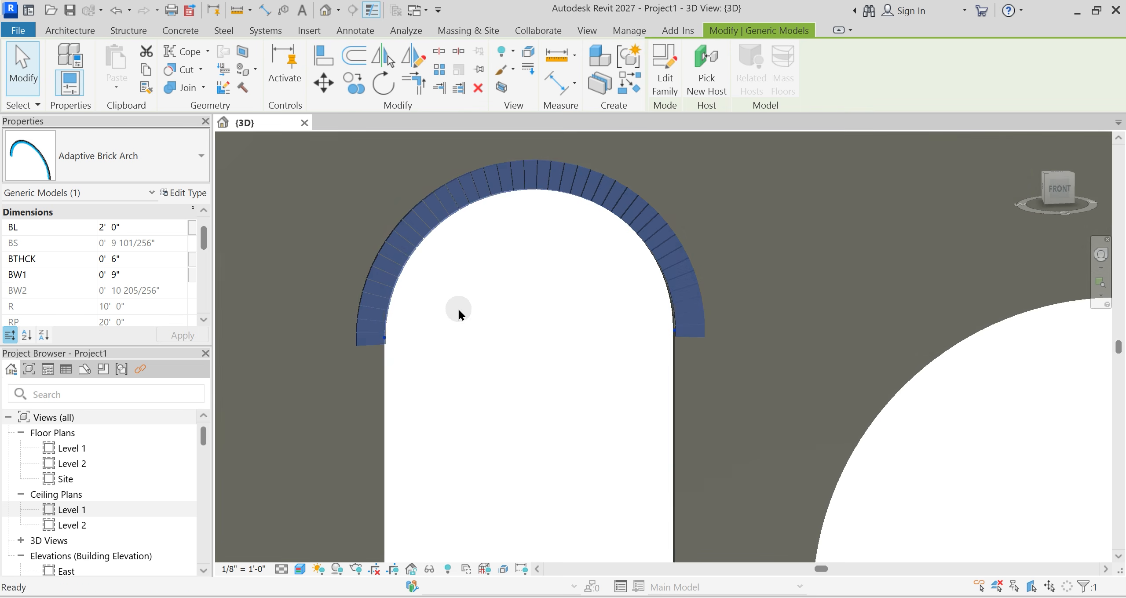
pyautogui.click(470, 306)
# Step: Set the narrow opening arch's brick width BW1 to 1'
pyautogui.click(487, 182)
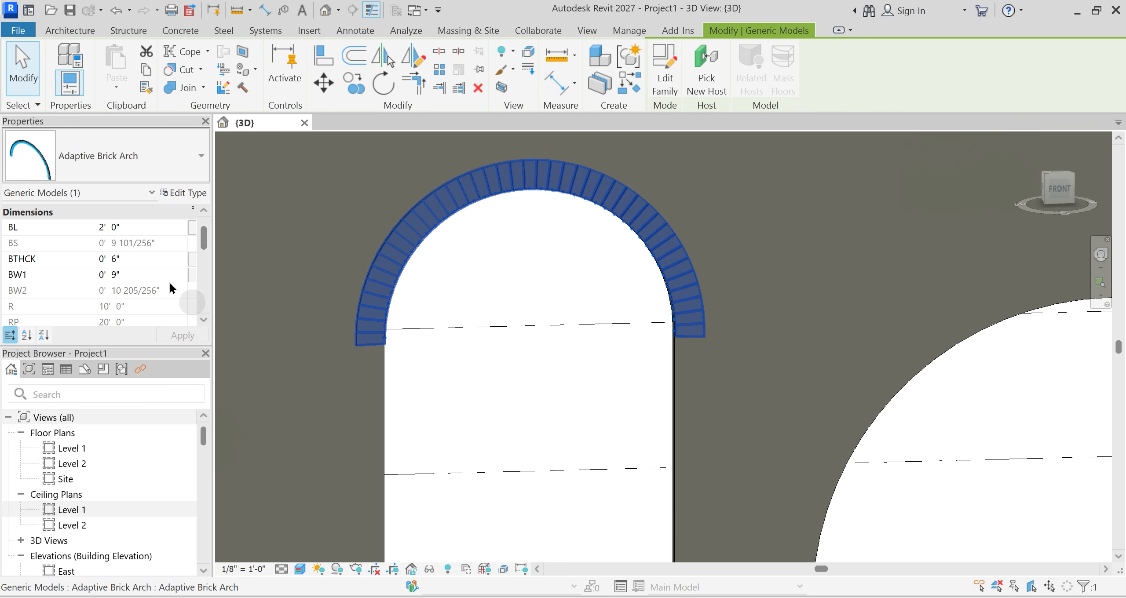
pyautogui.click(145, 279)
pyautogui.write('1')
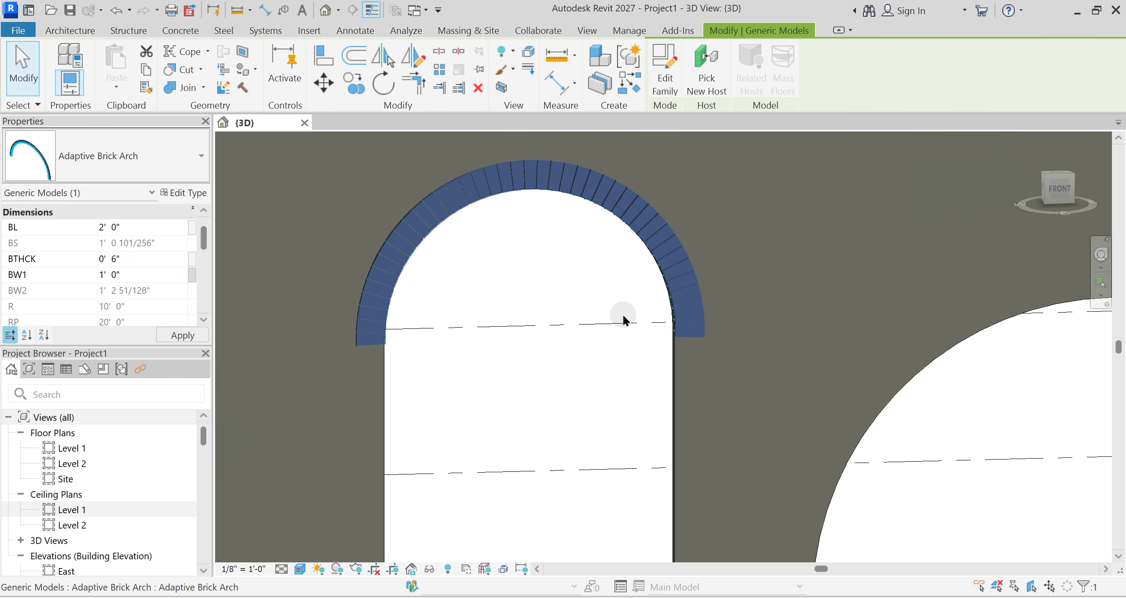
pyautogui.click(618, 308)
pyautogui.scroll(-2, 609, 310)
pyautogui.keyDown('shift'); pyautogui.moveTo(594, 330); pyautogui.dragTo(506, 365, button='middle'); pyautogui.keyUp('shift')
# Step: Create a similar Adaptive Brick Arch with its two points at the wide opening's lower endpoints on the wall
pyautogui.click(592, 268)
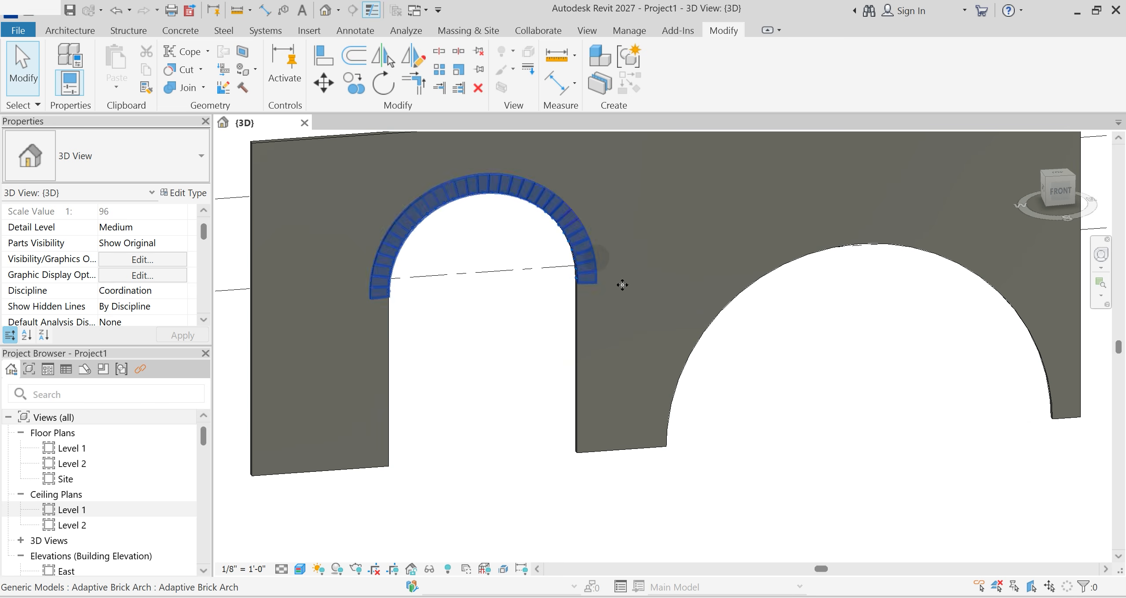
pyautogui.press('c')
pyautogui.press('s')
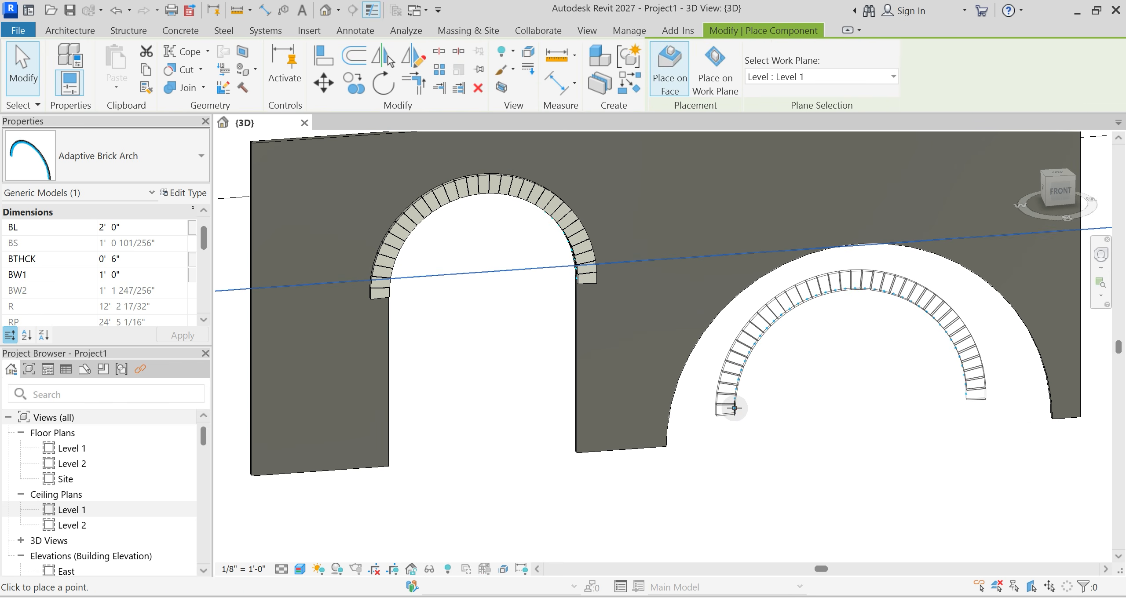
pyautogui.click(666, 446)
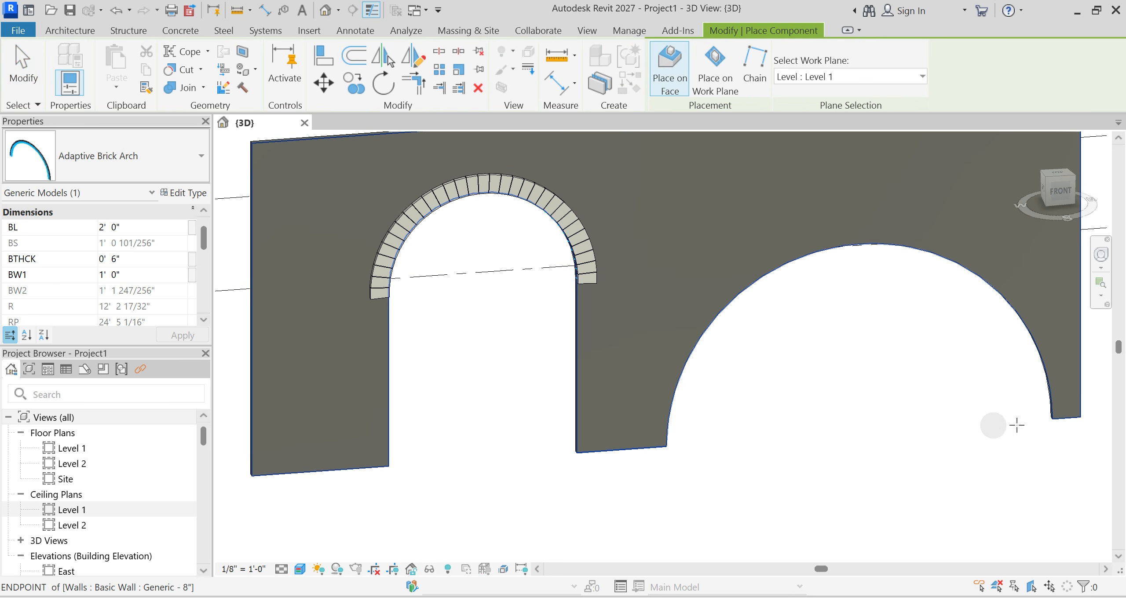
pyautogui.click(1053, 419)
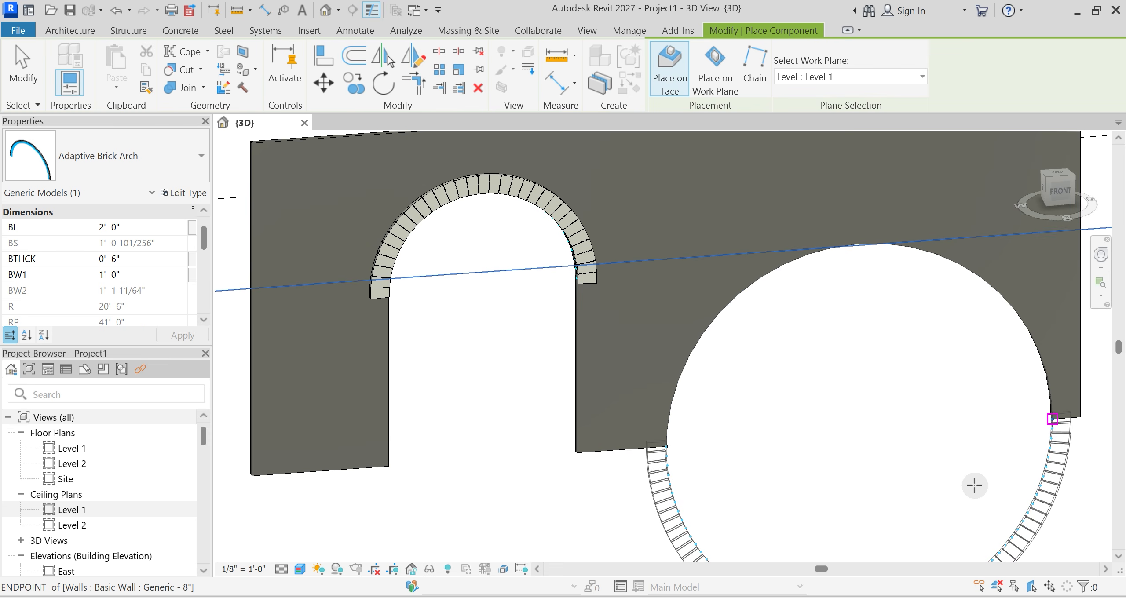
pyautogui.press('Escape')
pyautogui.scroll(-2, 873, 419)
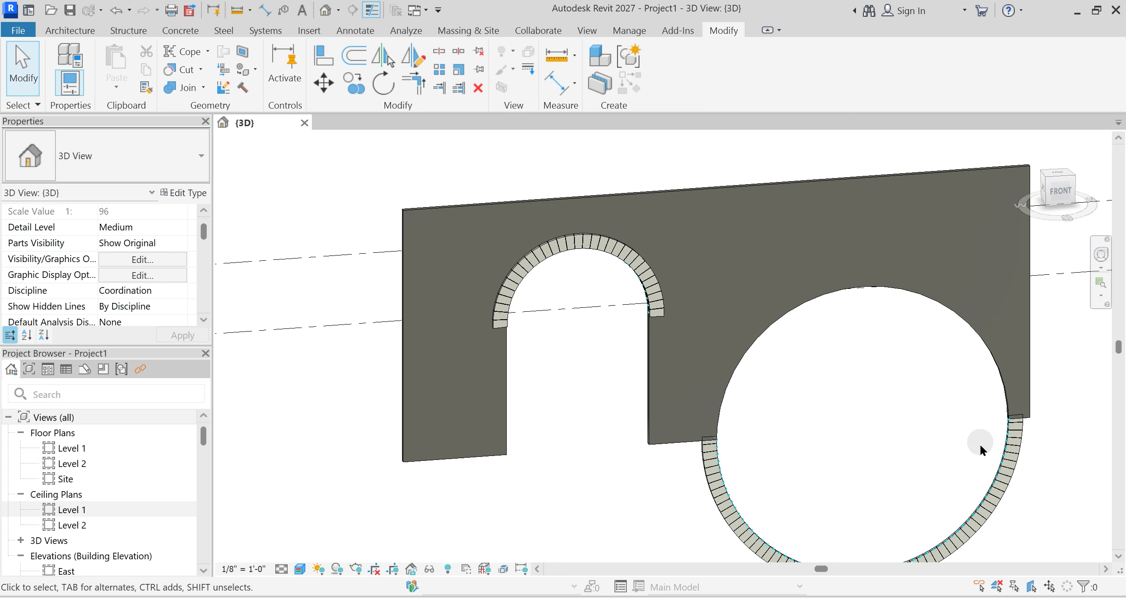
# Step: Enable the Flip option of the wide opening's brick arch so it curves upward along the opening
pyautogui.click(1007, 444)
pyautogui.scroll(4, 755, 473)
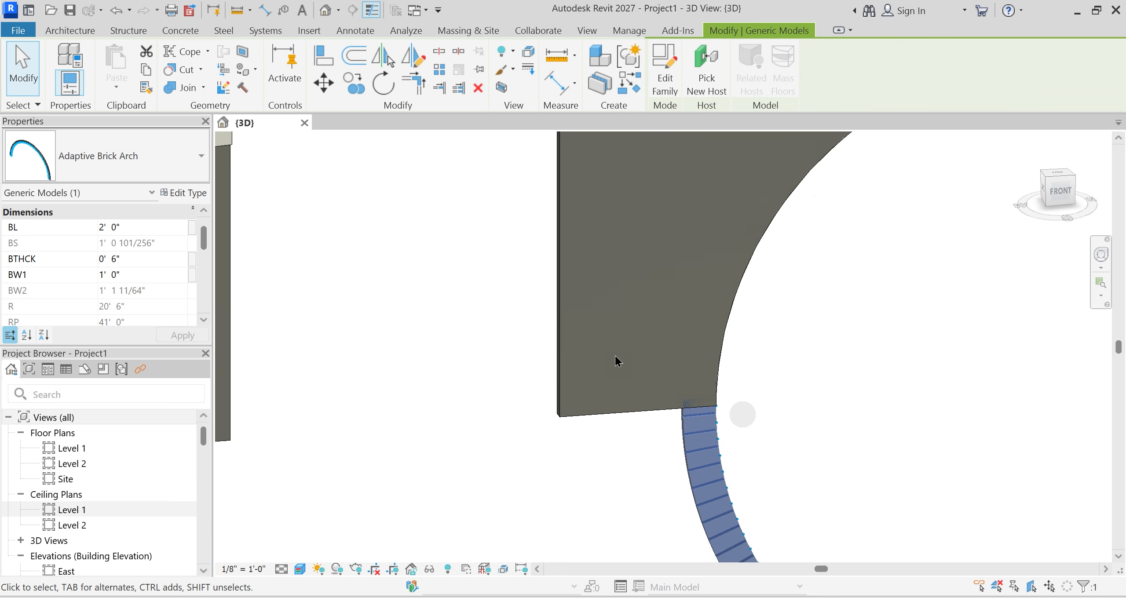
pyautogui.scroll(-6, 154, 270)
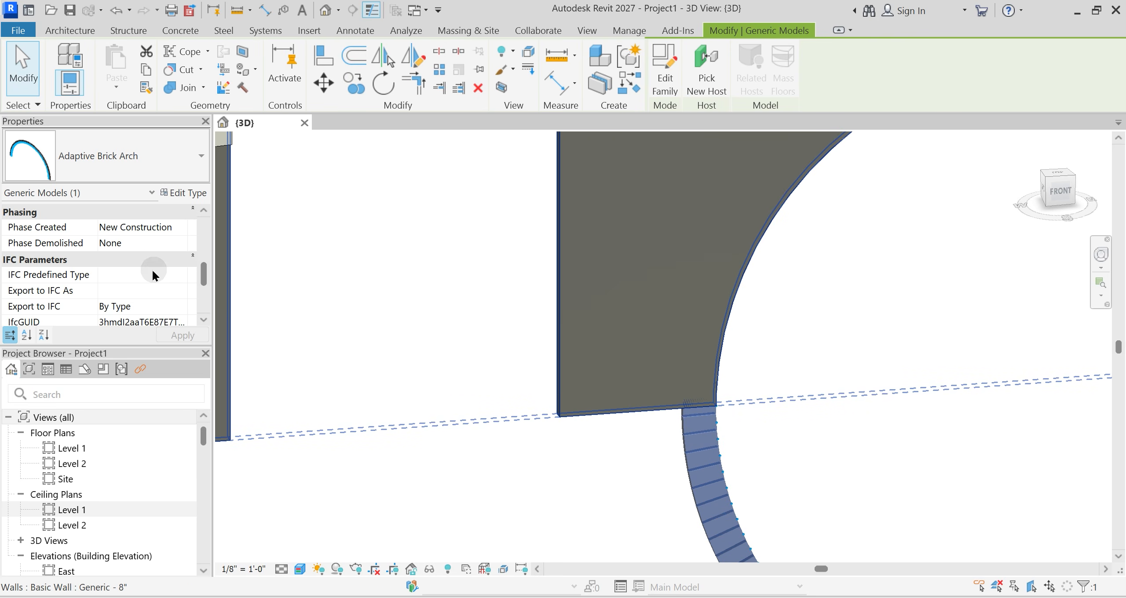
pyautogui.click(104, 289)
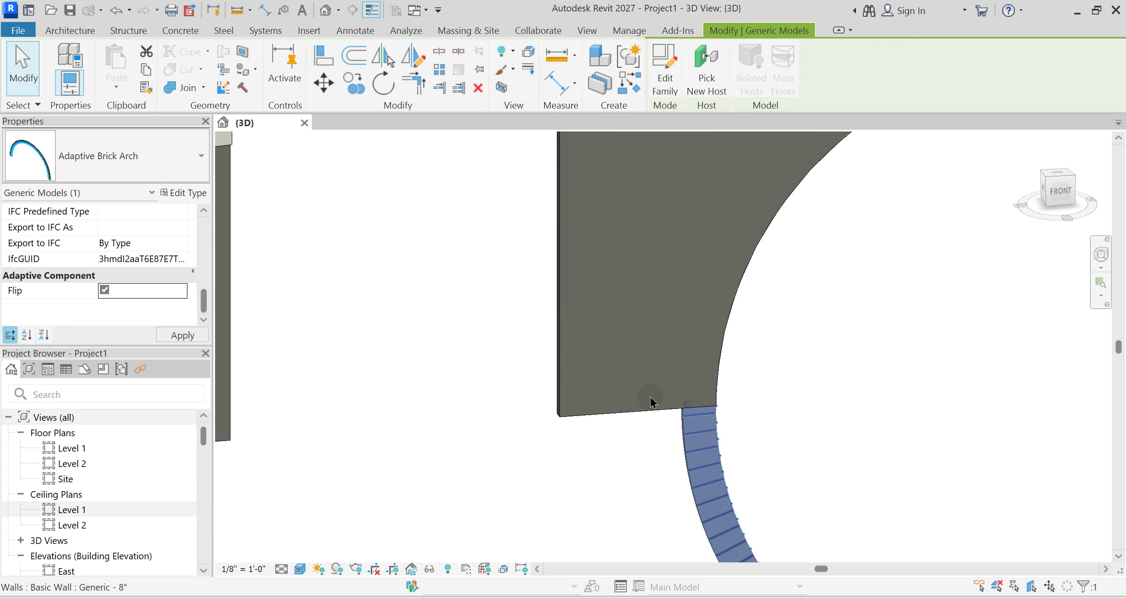
pyautogui.scroll(-3, 647, 405)
pyautogui.keyDown('shift'); pyautogui.moveTo(646, 409); pyautogui.dragTo(669, 319, button='middle'); pyautogui.keyUp('shift')
pyautogui.scroll(6, 144, 255)
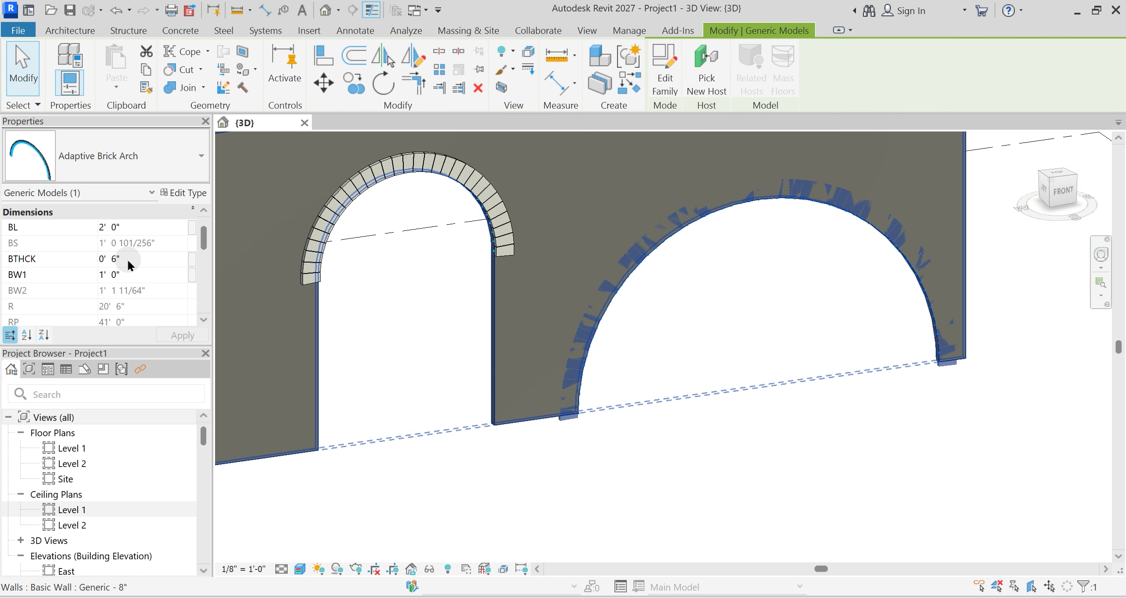
# Step: Change the wide opening arch's BTHCK to a negative value so its bricks project from the wall's front face
pyautogui.click(128, 259)
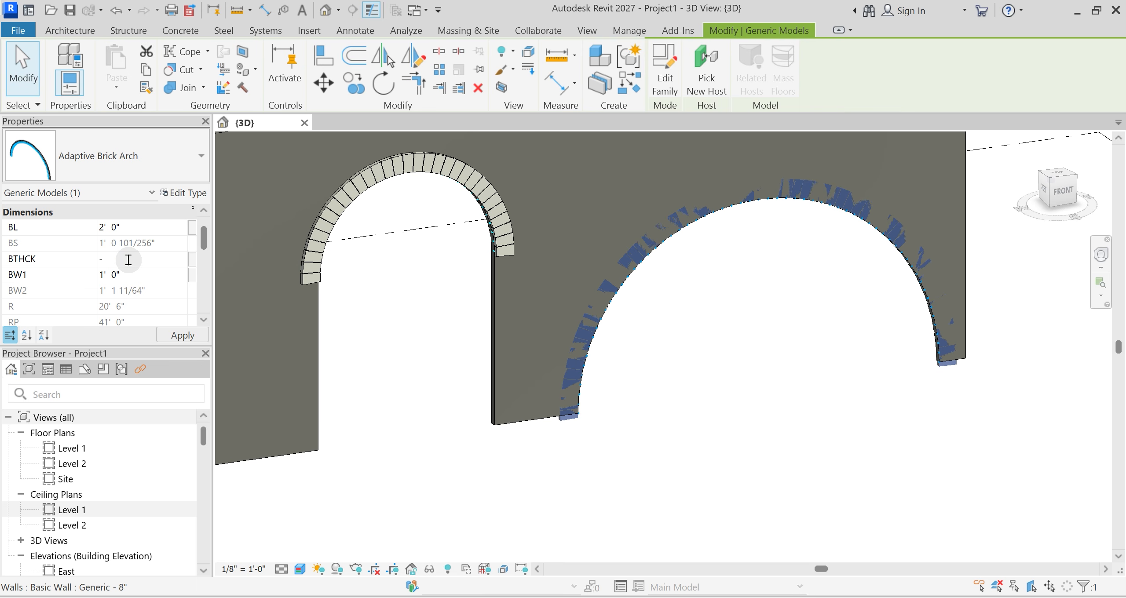
pyautogui.click(668, 340)
pyautogui.keyDown('shift'); pyautogui.moveTo(717, 415); pyautogui.dragTo(676, 360, button='middle'); pyautogui.keyUp('shift')
pyautogui.scroll(3, 556, 397)
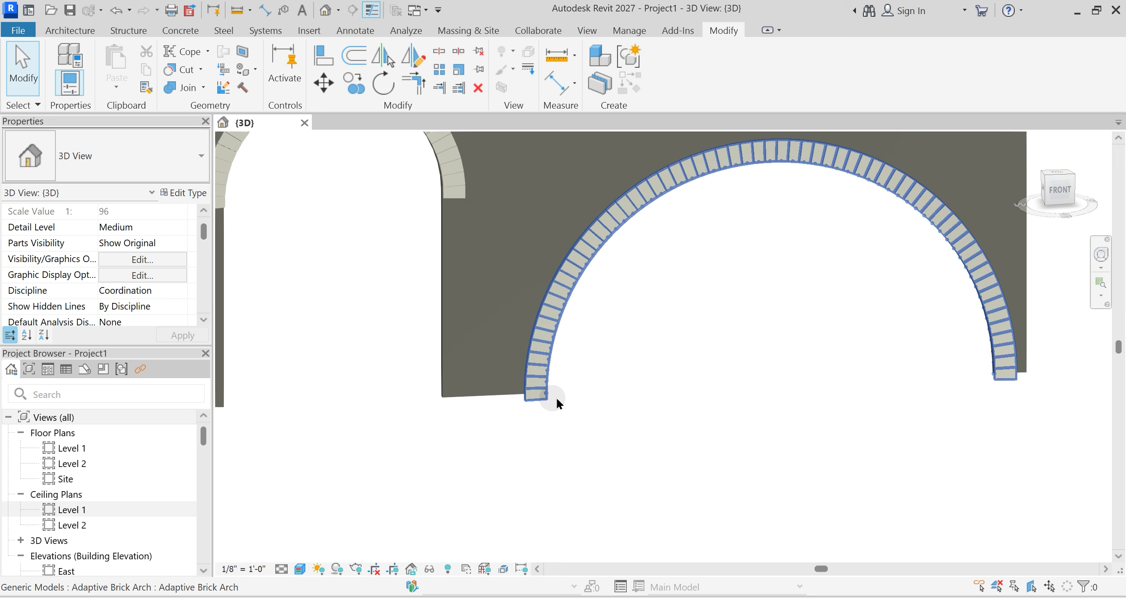
# Step: Examine the springing ends of the wide opening's brick arch from the front in wireframe display
pyautogui.click(1064, 199)
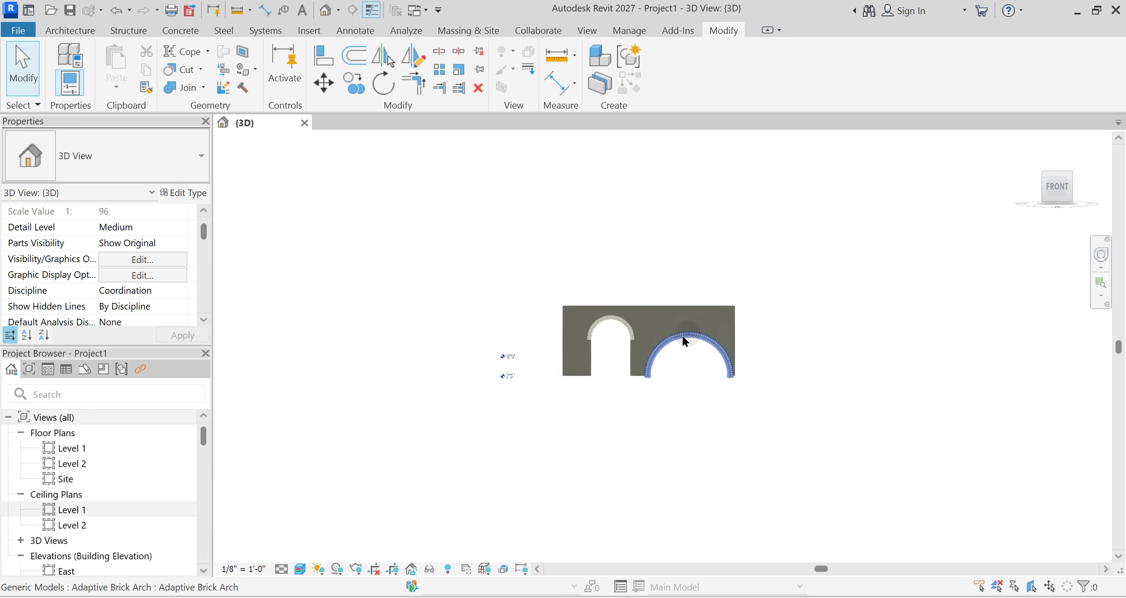
pyautogui.scroll(6, 629, 396)
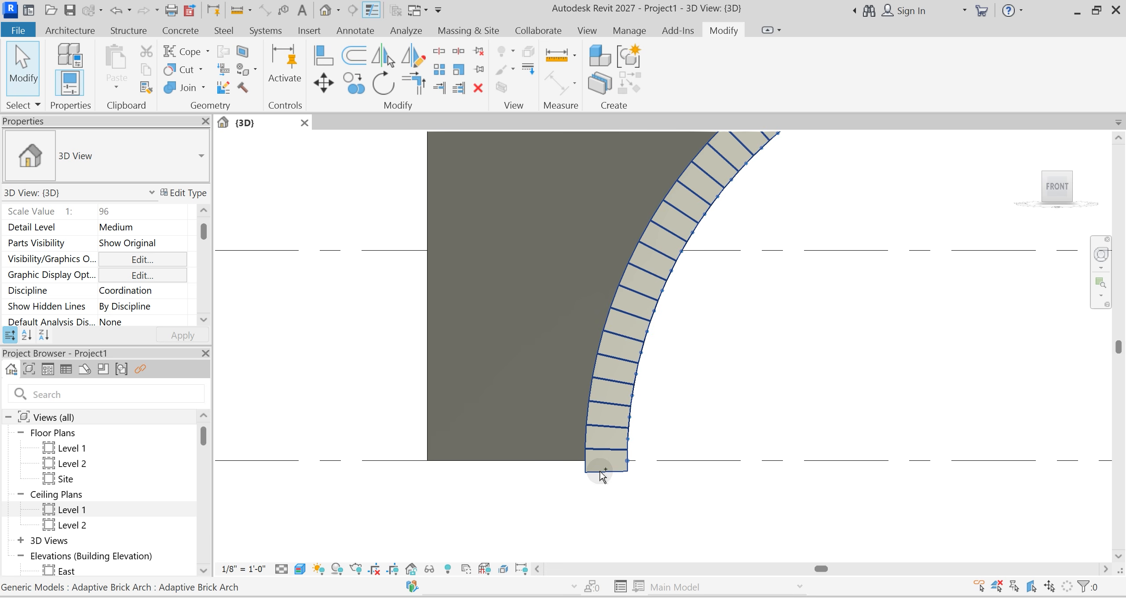
pyautogui.press('w')
pyautogui.press('f')
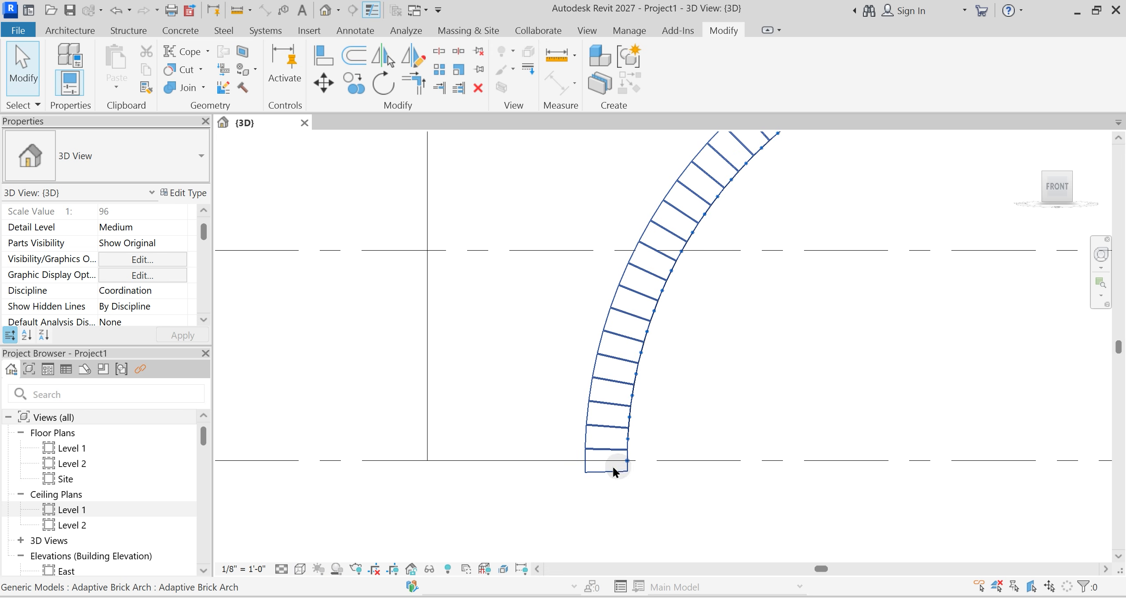
pyautogui.press('ctrl')
pyautogui.scroll(-2, 613, 466)
pyautogui.moveTo(933, 488); pyautogui.dragTo(637, 460, button='middle')
pyautogui.scroll(1, 792, 447)
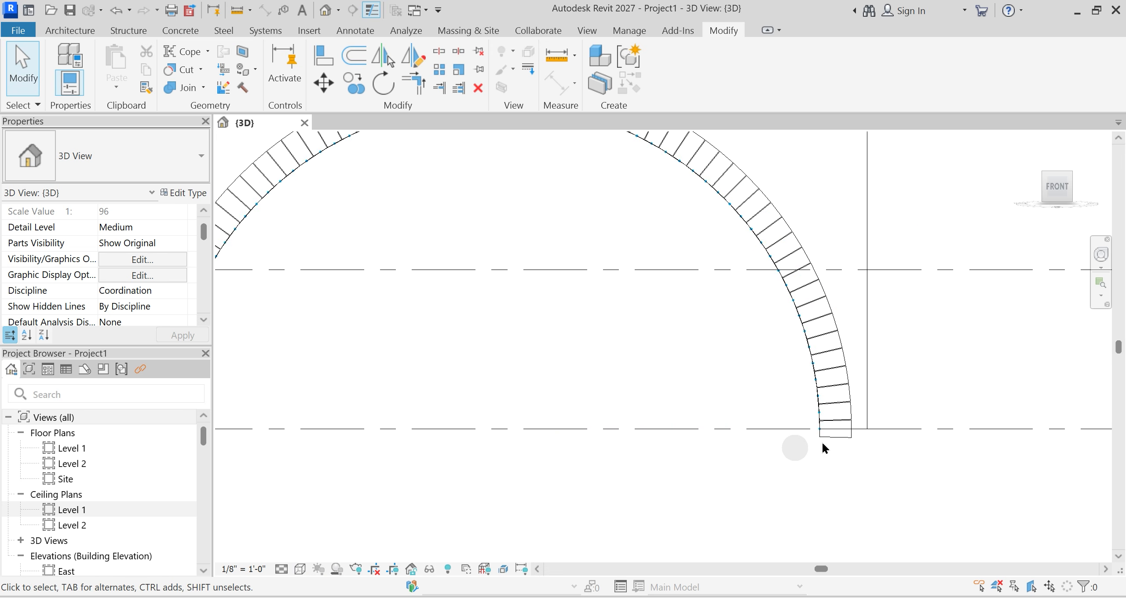
pyautogui.press('ctrl')
pyautogui.scroll(-2, 558, 326)
pyautogui.moveTo(374, 321); pyautogui.dragTo(648, 366, button='middle')
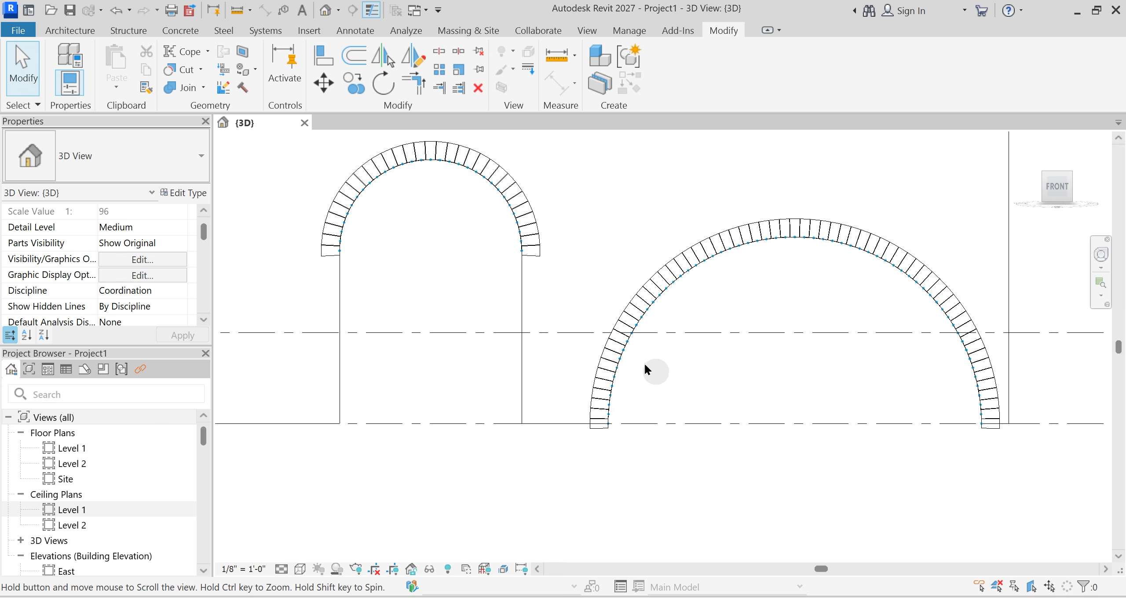
# Step: Open the narrow opening's Adaptive Brick Arch family for editing and examine its springing end from the front
pyautogui.click(433, 154)
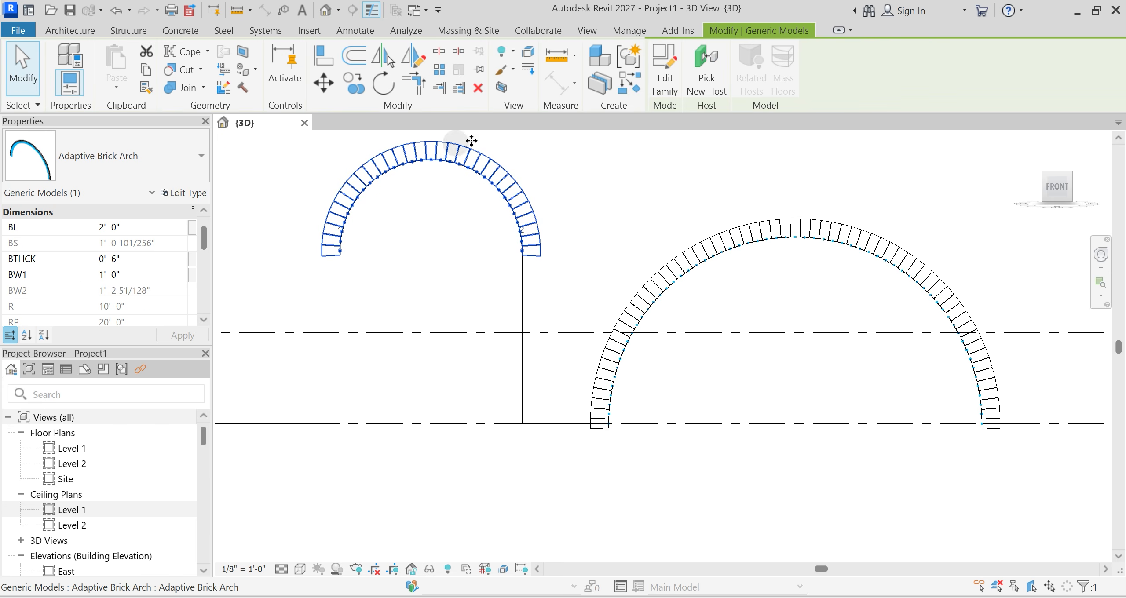
pyautogui.click(651, 88)
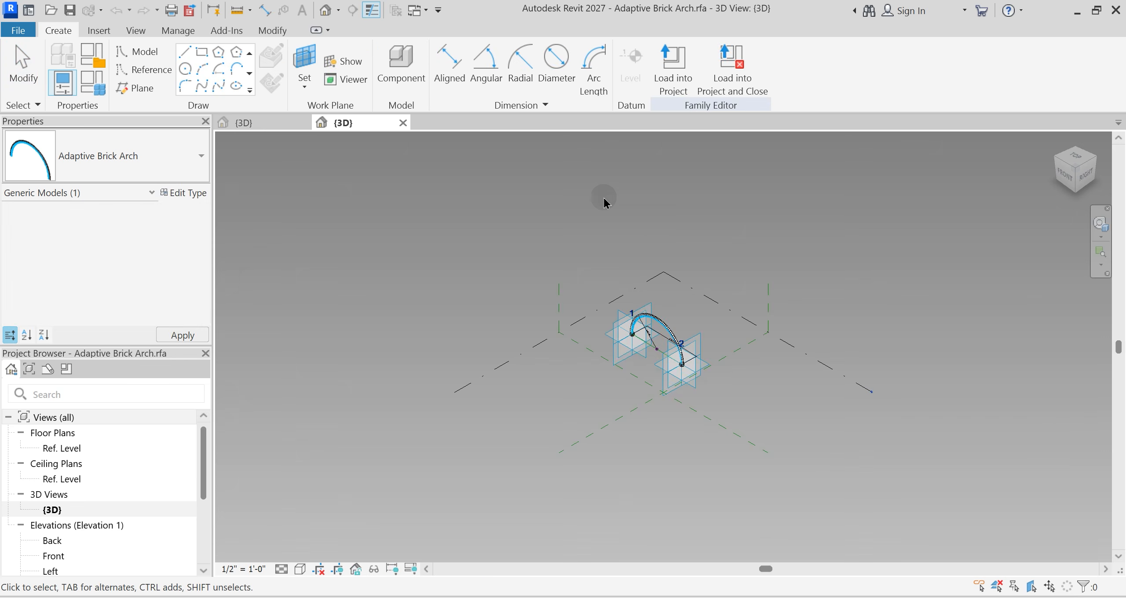
pyautogui.click(1065, 176)
pyautogui.scroll(10, 587, 418)
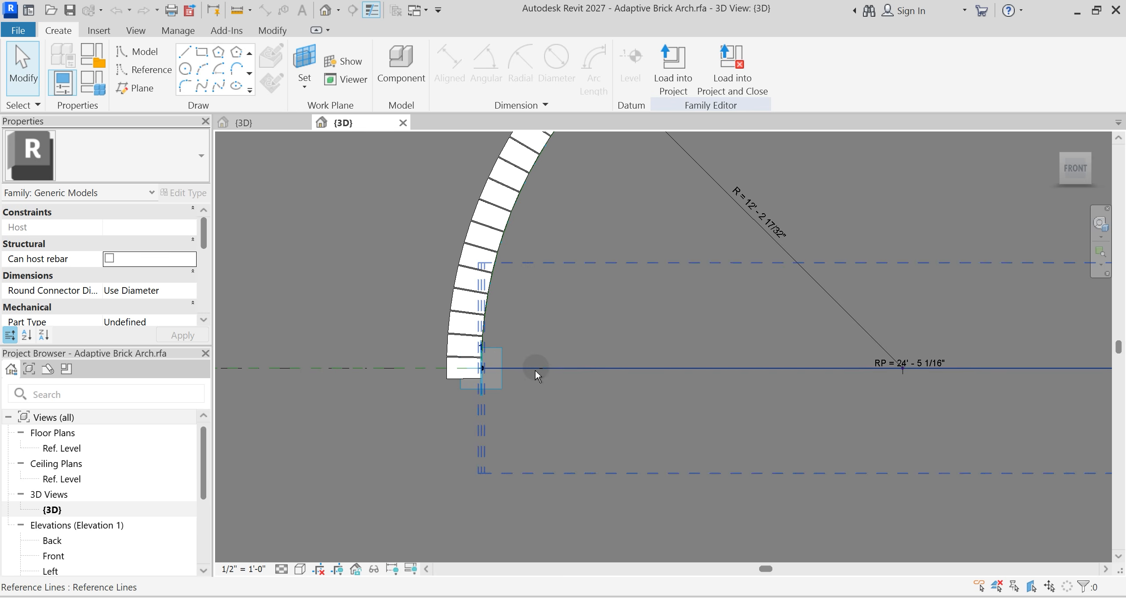
# Step: Temporarily isolate the divided path at the arch's springing end and select it
pyautogui.keyDown('shift'); pyautogui.moveTo(535, 371); pyautogui.dragTo(500, 386, button='middle'); pyautogui.keyUp('shift')
pyautogui.moveTo(803, 322); pyautogui.dragTo(704, 369, button='middle')
pyautogui.scroll(5, 655, 311)
pyautogui.scroll(2, 655, 310)
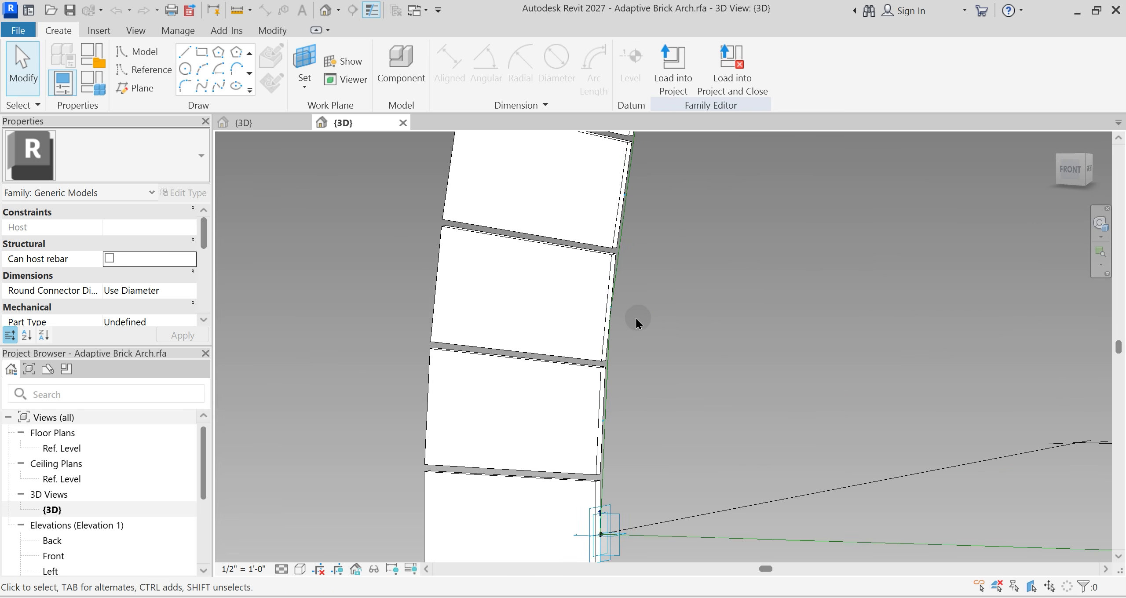
pyautogui.press('Tab')
pyautogui.press('Tab')
pyautogui.click(613, 309)
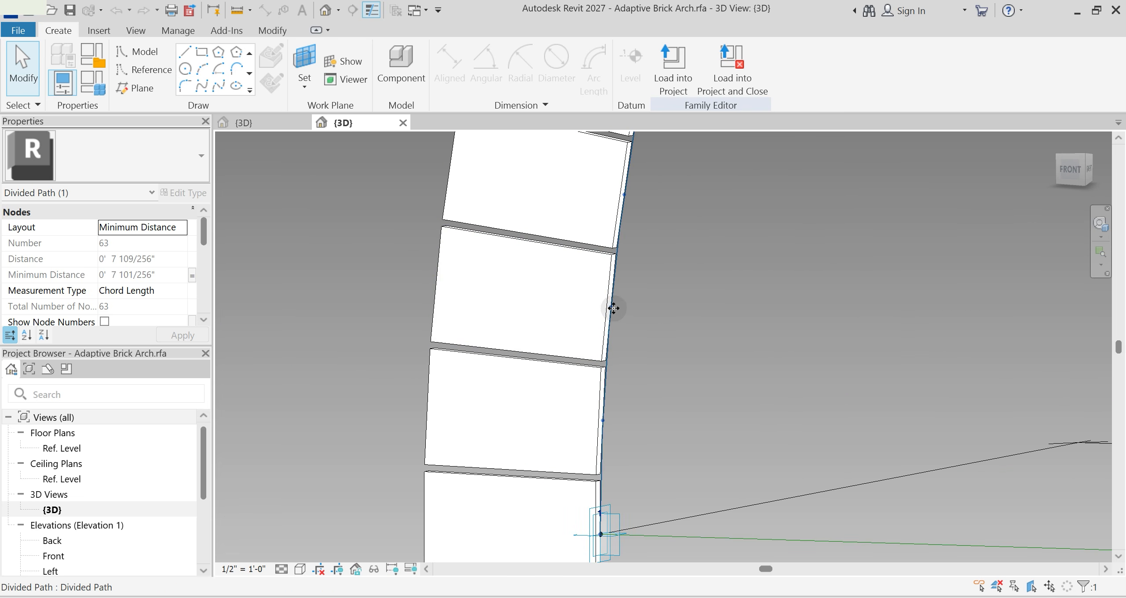
pyautogui.press('h')
pyautogui.press('i')
pyautogui.scroll(-3, 666, 305)
pyautogui.click(670, 336)
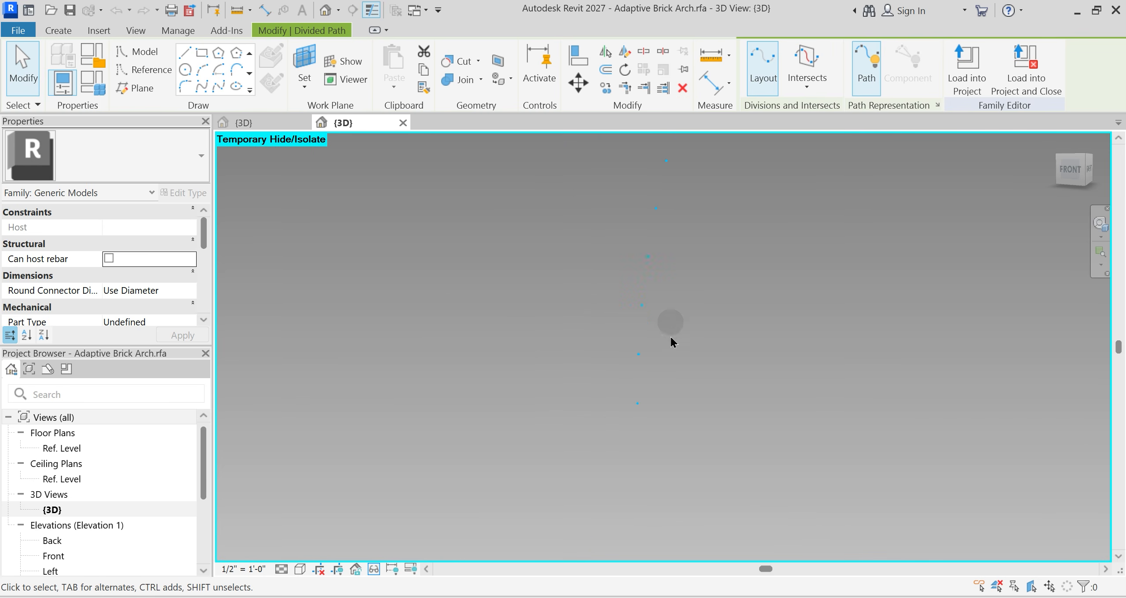
pyautogui.click(638, 405)
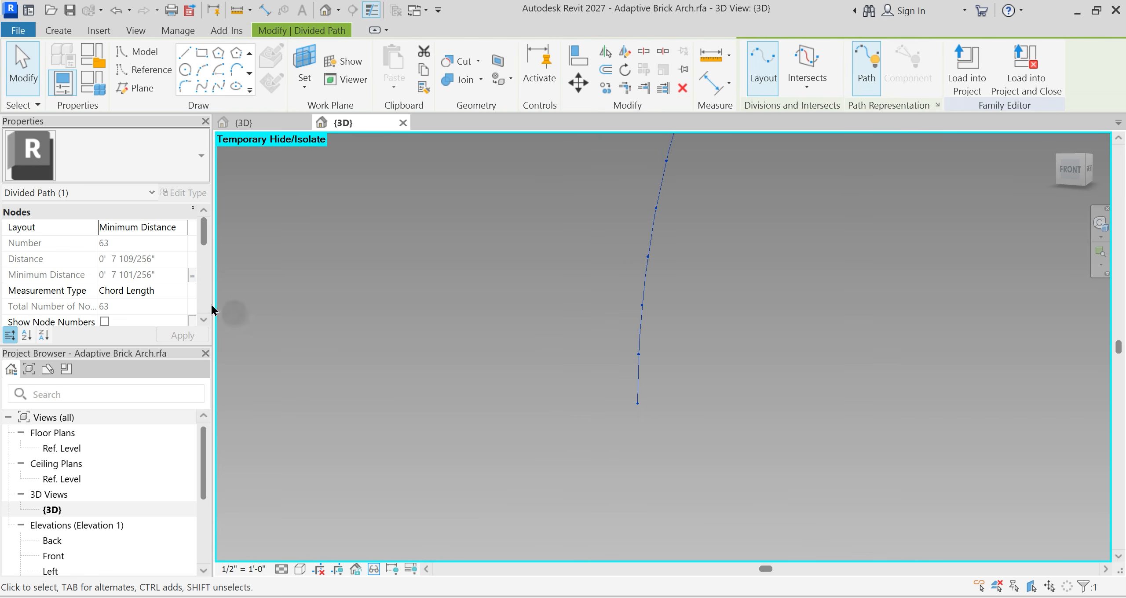
# Step: Associate the divided path's Beginning Indent with a new instance length parameter named SO
pyautogui.scroll(-3, 133, 278)
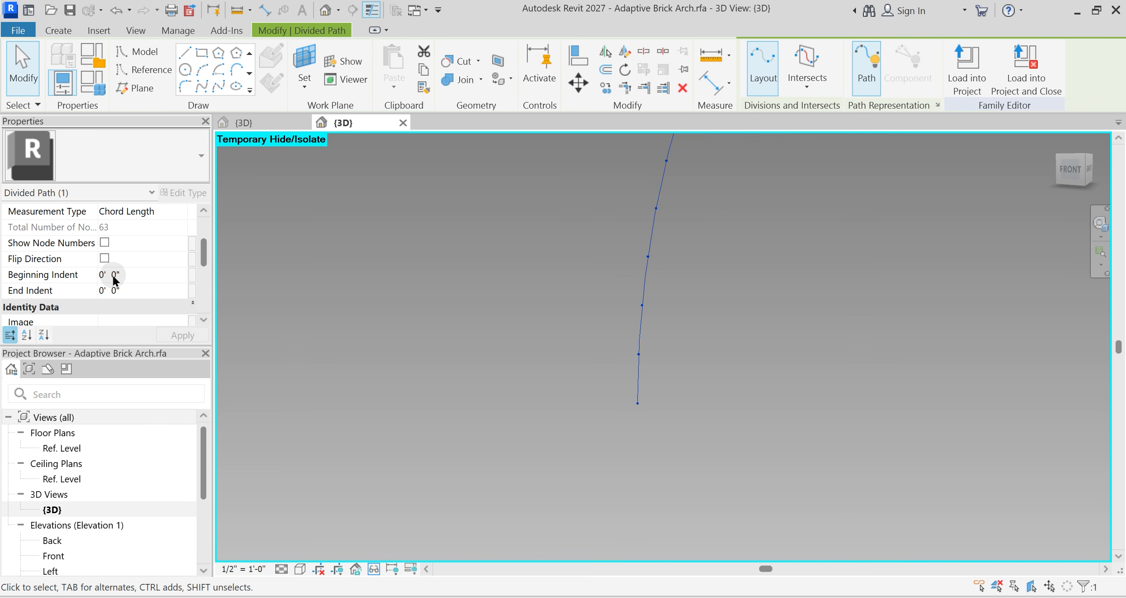
pyautogui.click(192, 277)
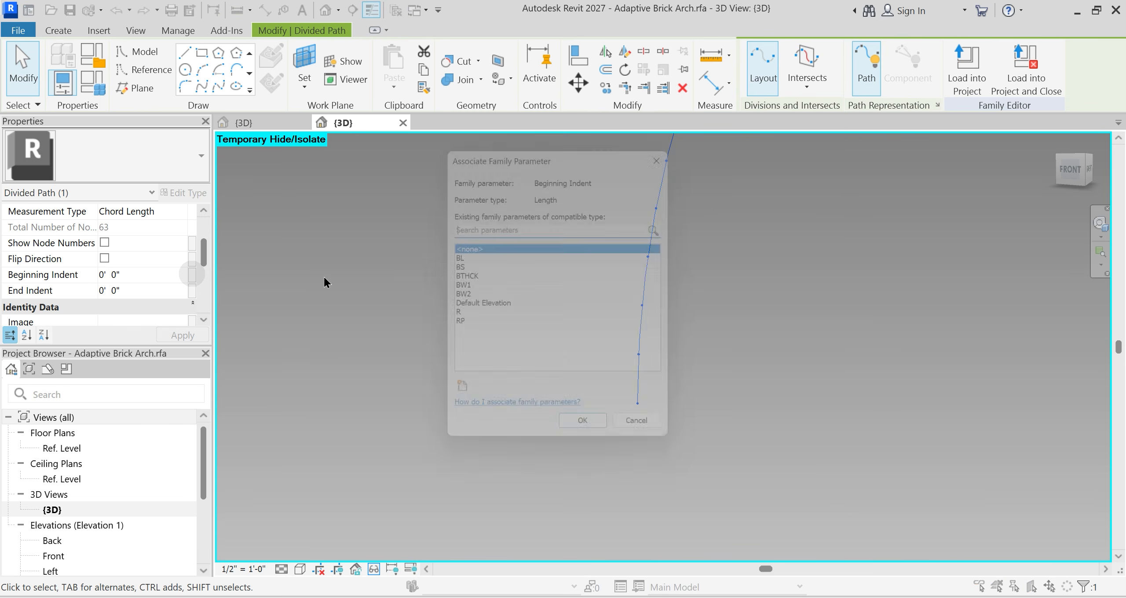
pyautogui.click(457, 401)
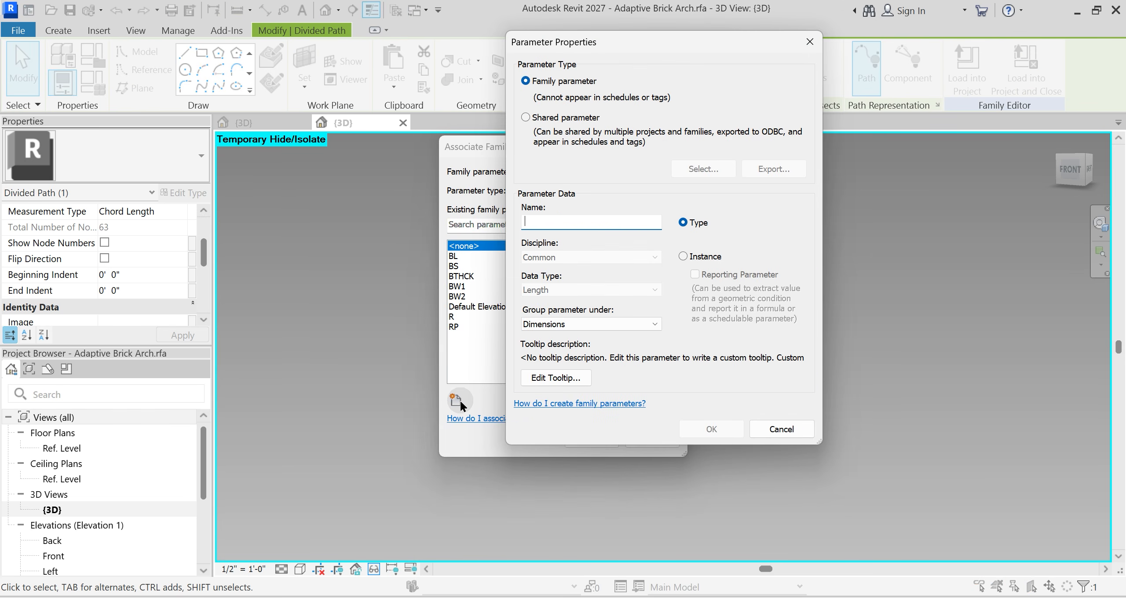
pyautogui.write('SO')
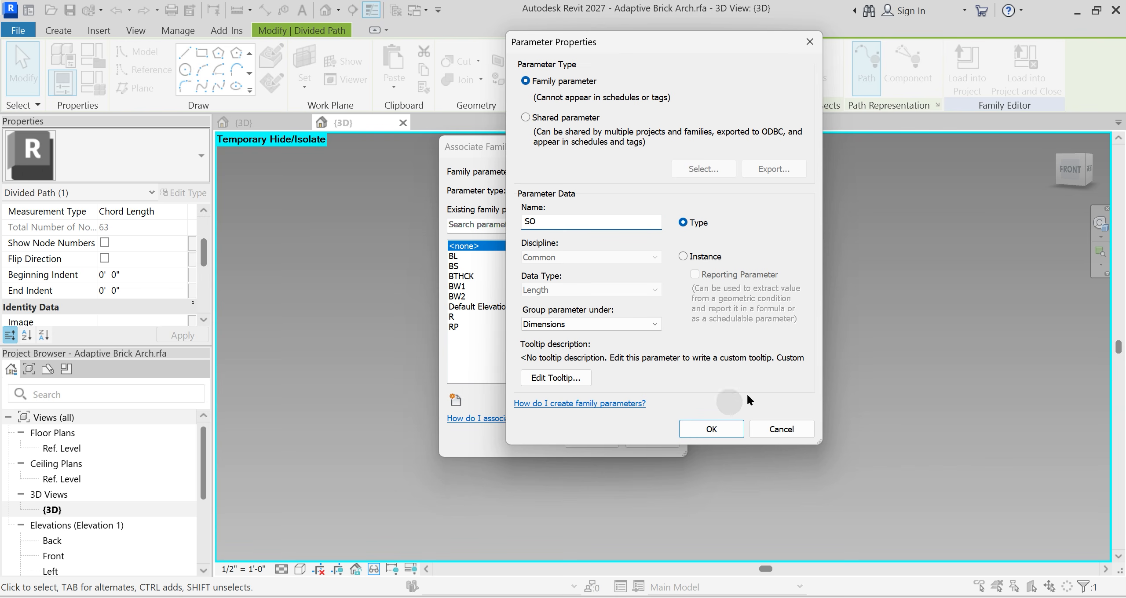
pyautogui.click(683, 256)
pyautogui.click(711, 428)
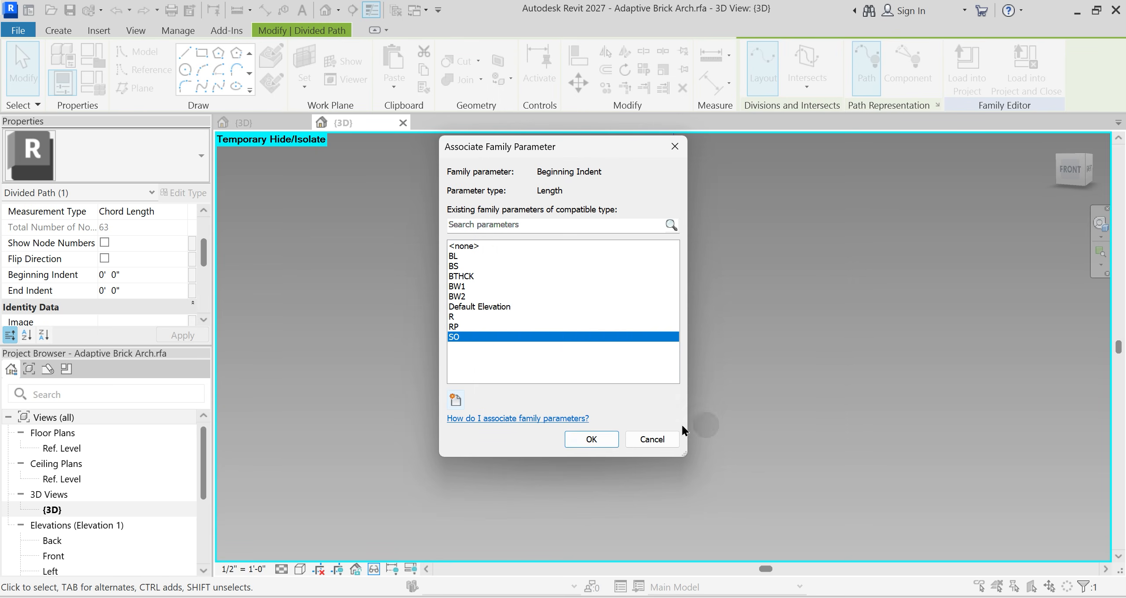
pyautogui.click(592, 439)
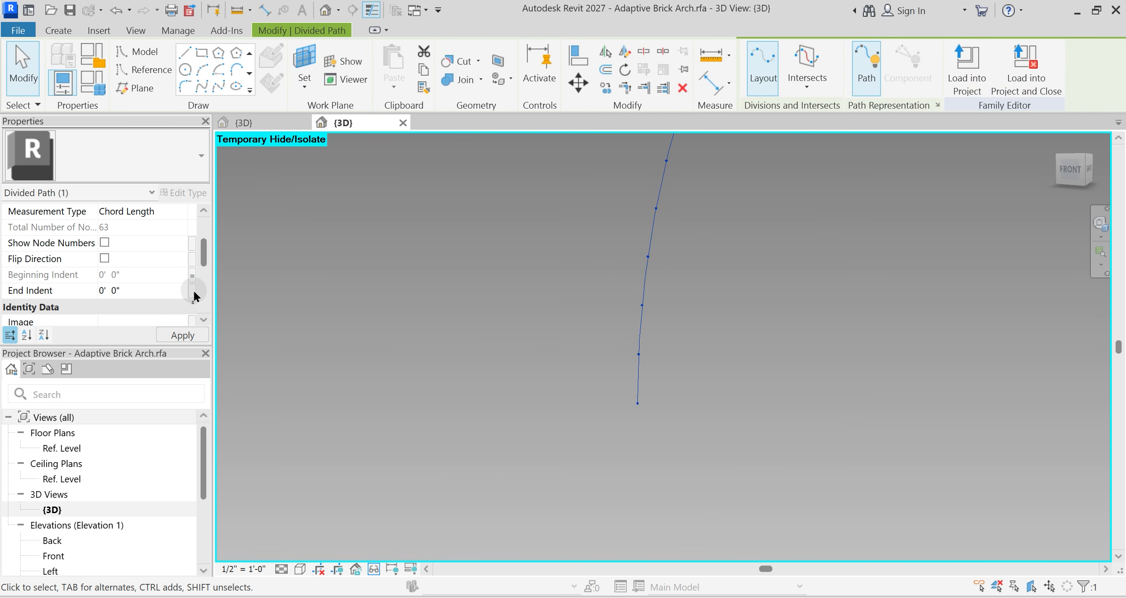
# Step: Associate the divided path's End Indent with a new instance length parameter named EO
pyautogui.click(192, 291)
pyautogui.click(455, 400)
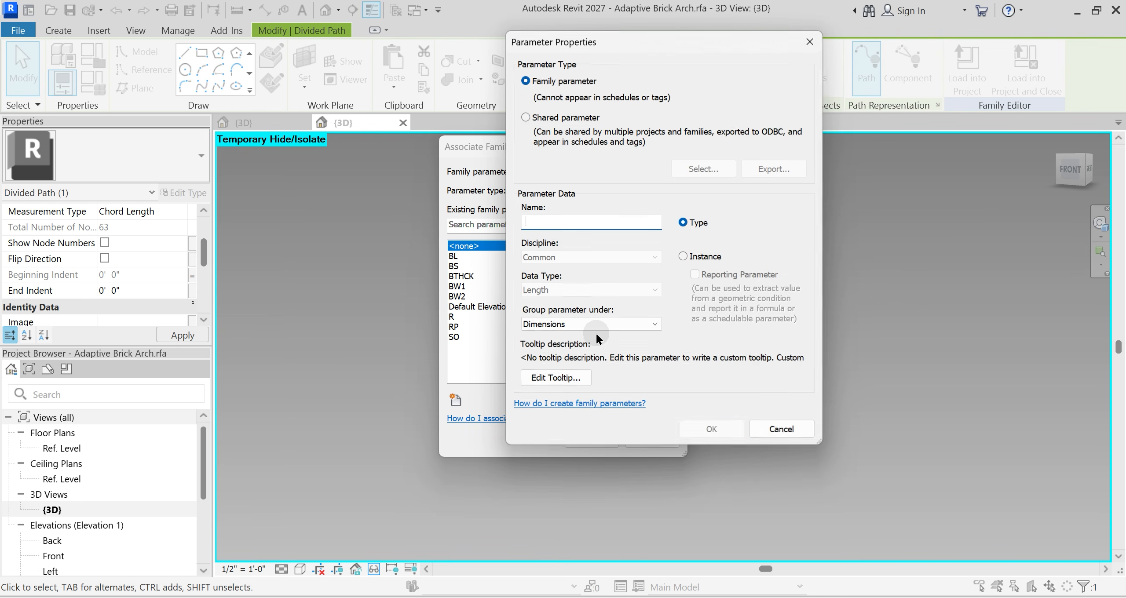
pyautogui.write('EO')
pyautogui.click(712, 429)
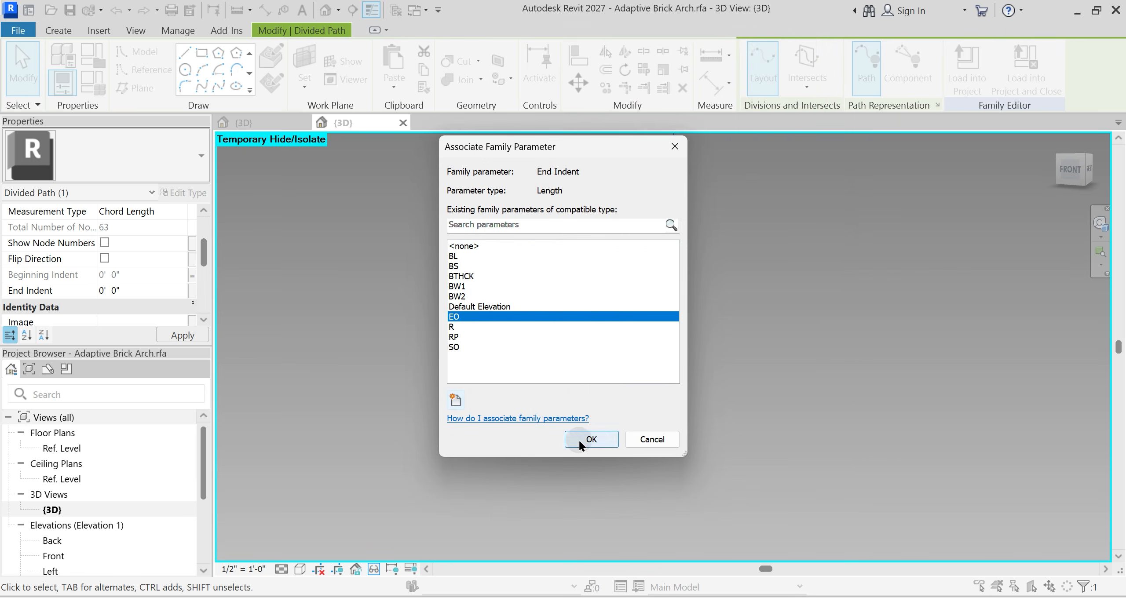
pyautogui.click(581, 440)
# Step: End the temporary isolation and load the updated Adaptive Brick Arch family into Project1, replacing the version already there
pyautogui.scroll(-6, 497, 341)
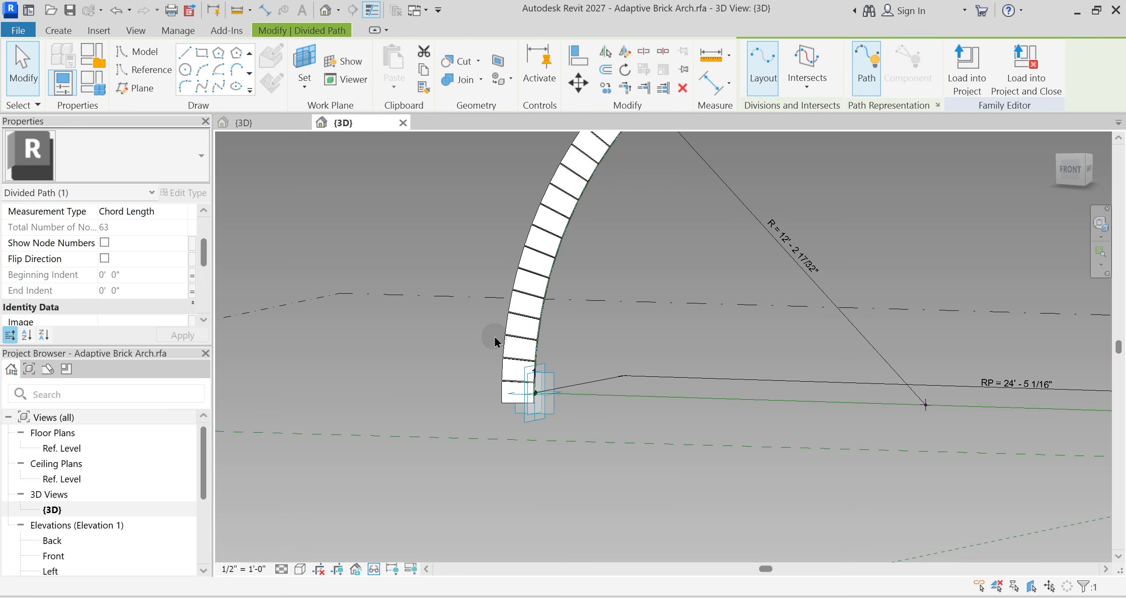
pyautogui.press('Escape')
pyautogui.click(761, 79)
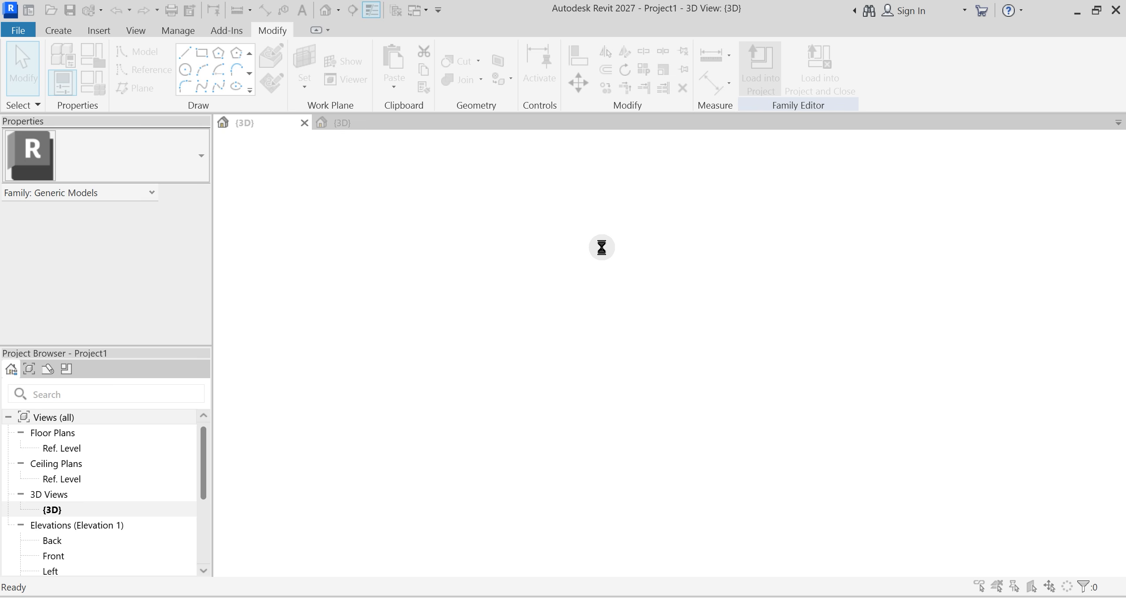
pyautogui.click(560, 272)
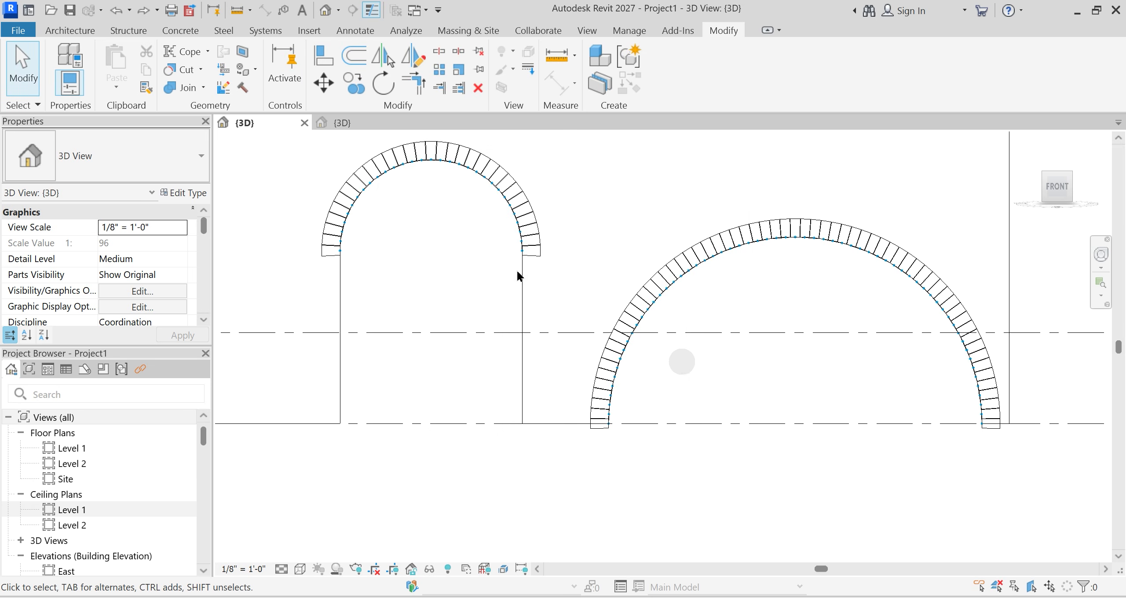
pyautogui.click(358, 123)
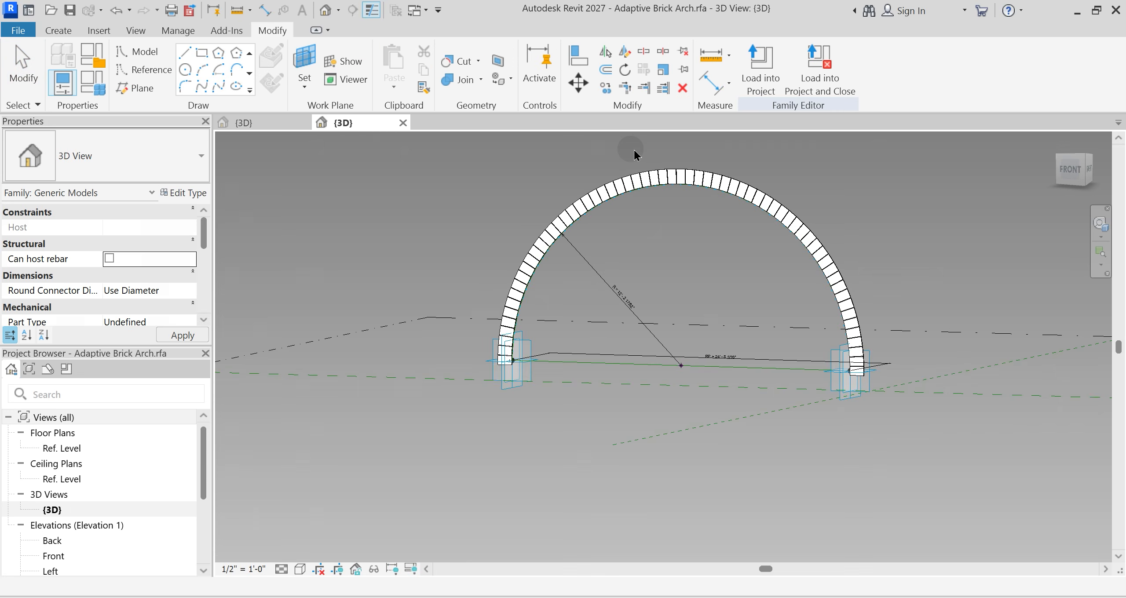
pyautogui.click(760, 84)
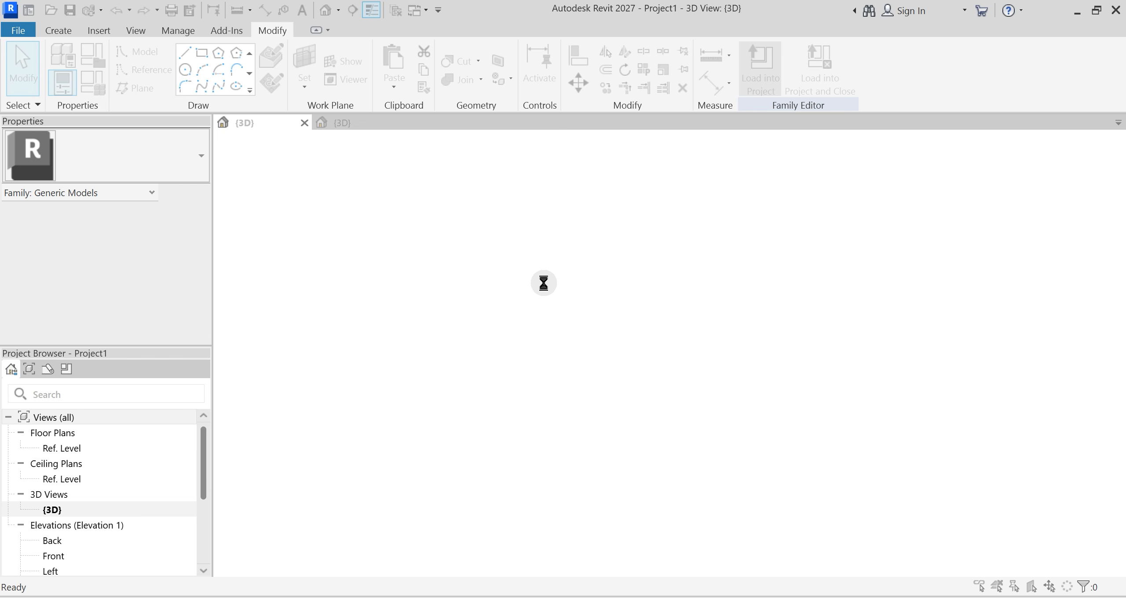
pyautogui.click(570, 300)
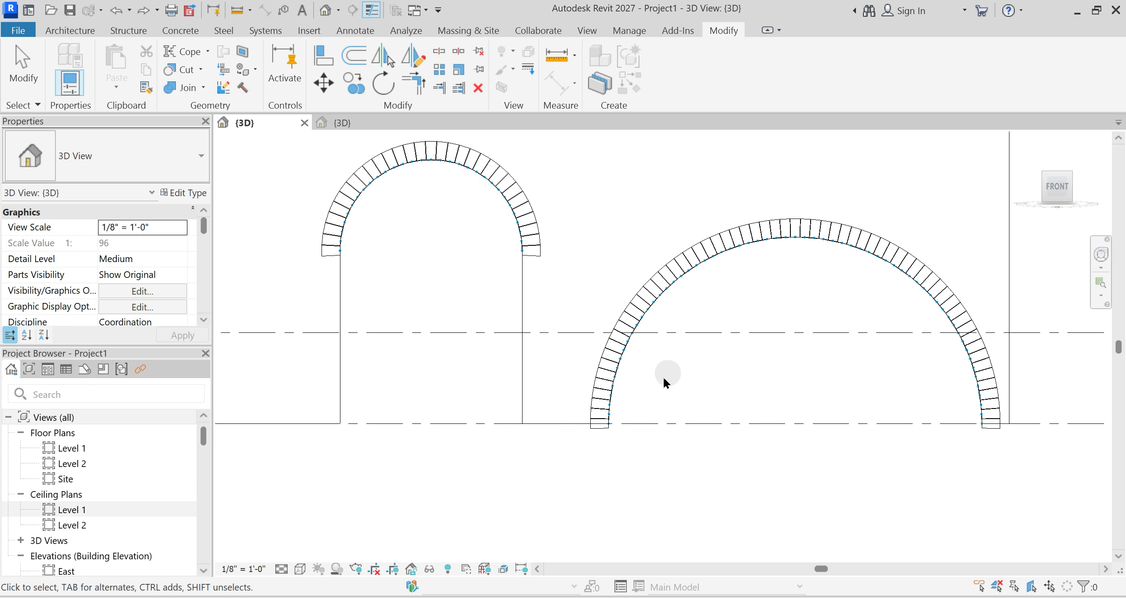
# Step: Set both the SO and EO offsets of the wide opening's brick arch to 4"
pyautogui.scroll(2, 629, 388)
pyautogui.click(598, 402)
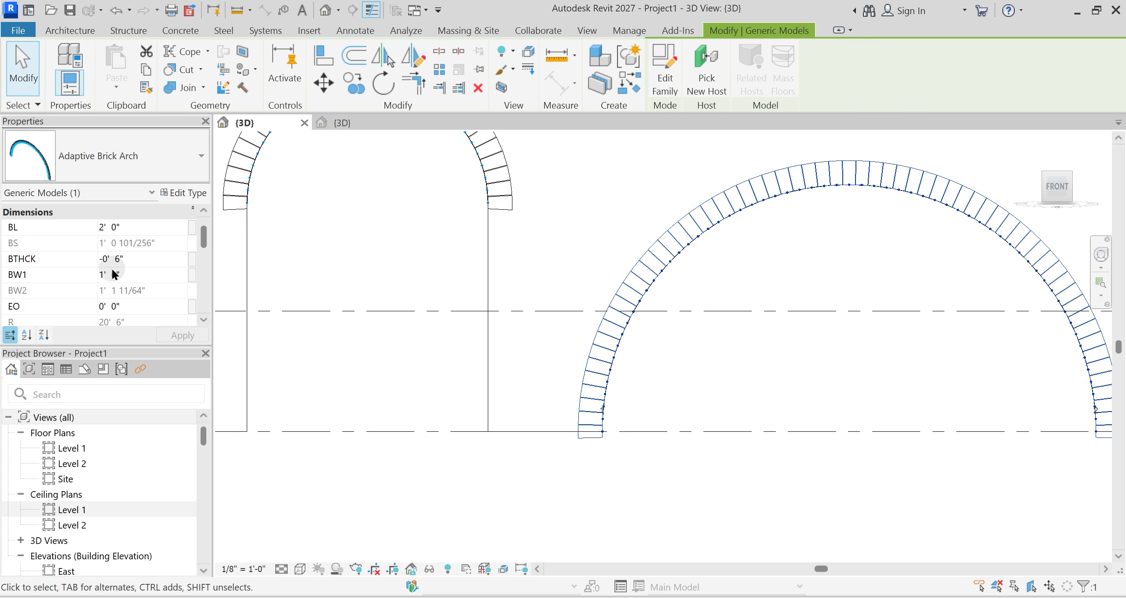
pyautogui.scroll(-3, 106, 280)
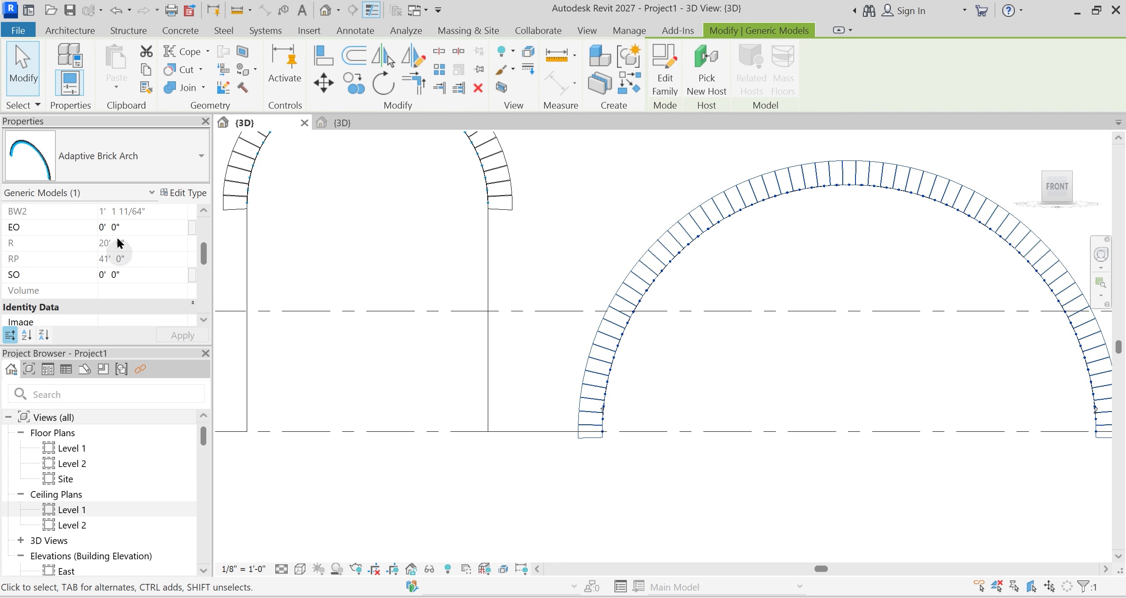
pyautogui.click(85, 278)
pyautogui.write('4')
pyautogui.click(135, 227)
pyautogui.write('4"')
pyautogui.moveTo(766, 462); pyautogui.dragTo(609, 460, button='middle')
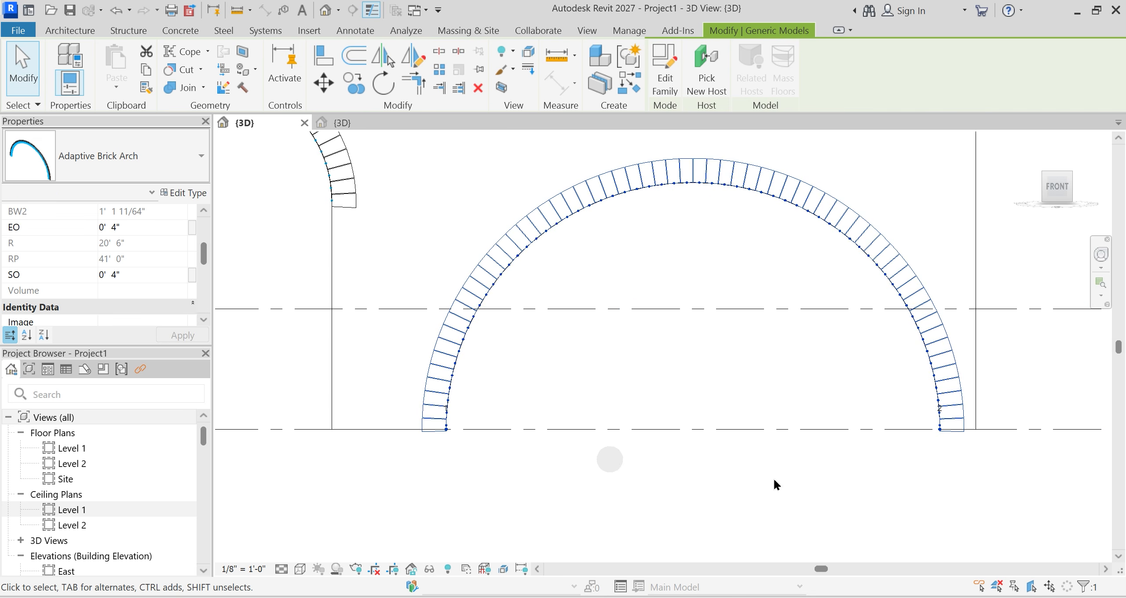
# Step: Try 5" for the wide arch's EO and SO offsets, and settle on 7" for both
pyautogui.click(133, 227)
pyautogui.write('5"')
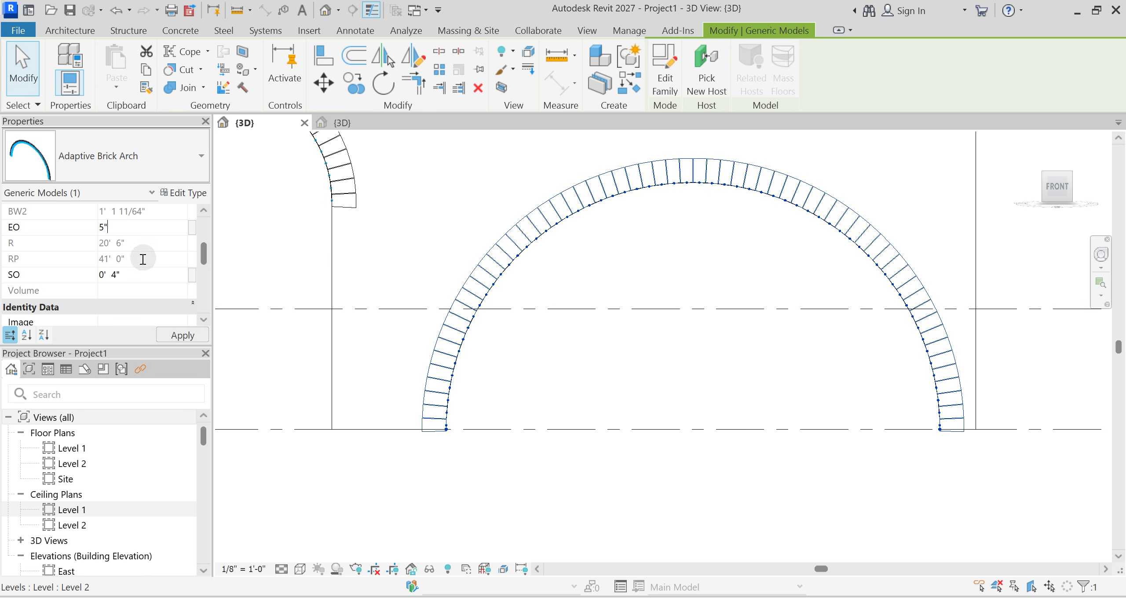
pyautogui.click(141, 275)
pyautogui.write('5"')
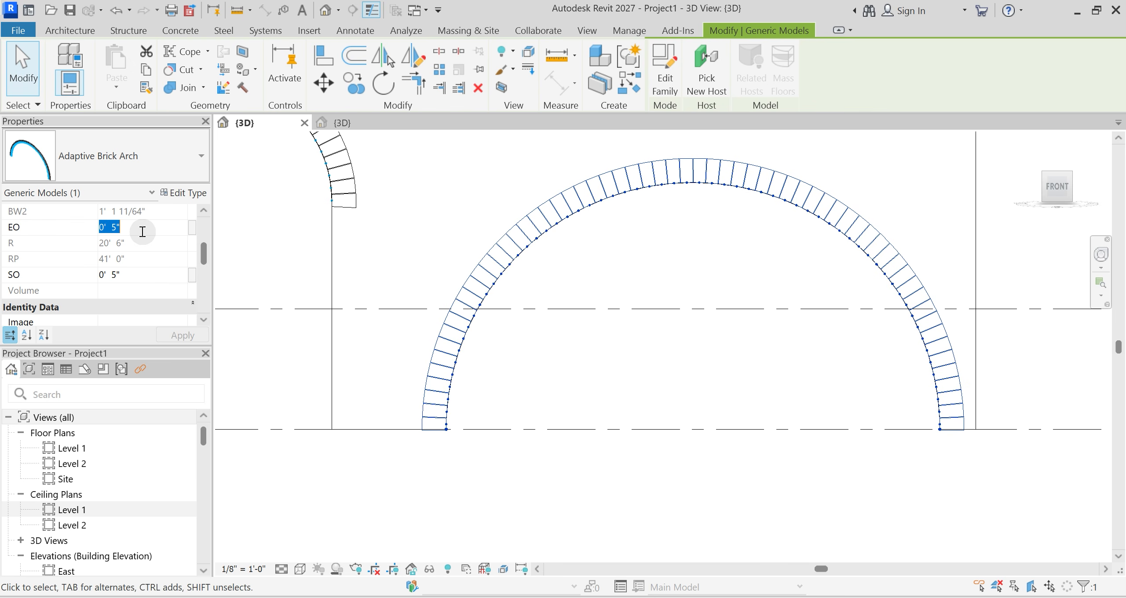
pyautogui.write('7')
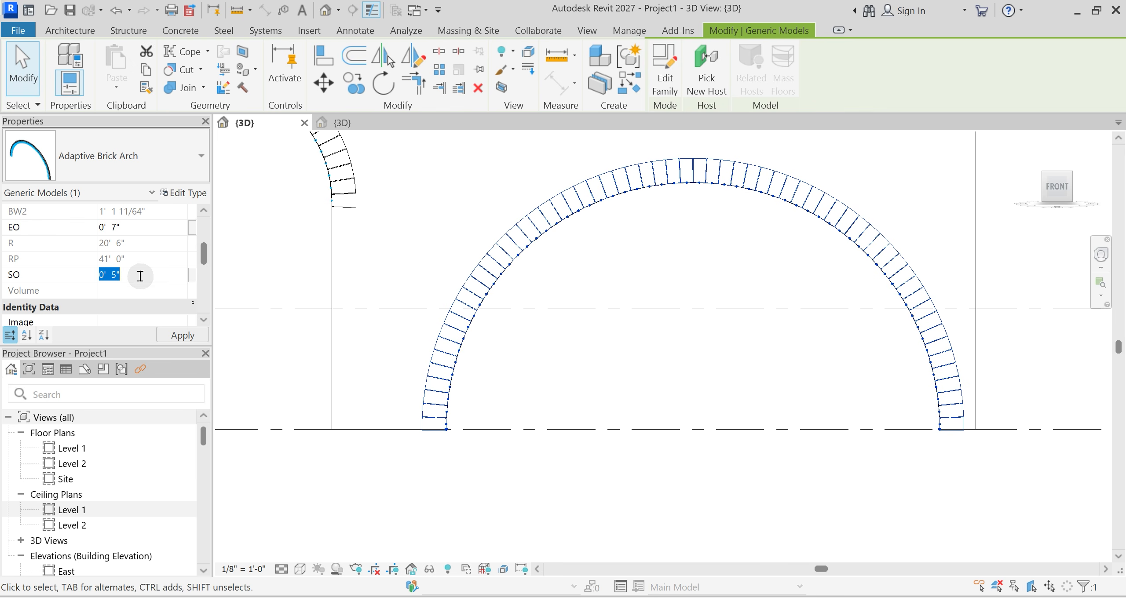
pyautogui.write('"')
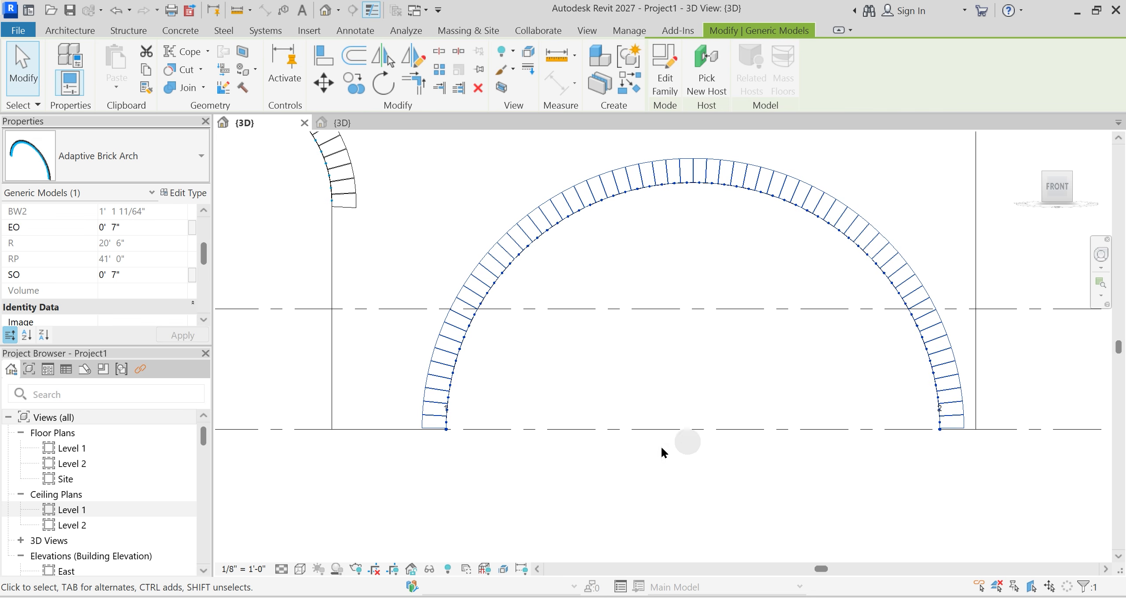
# Step: Deselect the wide arch and switch the 3D view to shaded display with both openings in view
pyautogui.click(498, 460)
pyautogui.press('s')
pyautogui.press('d')
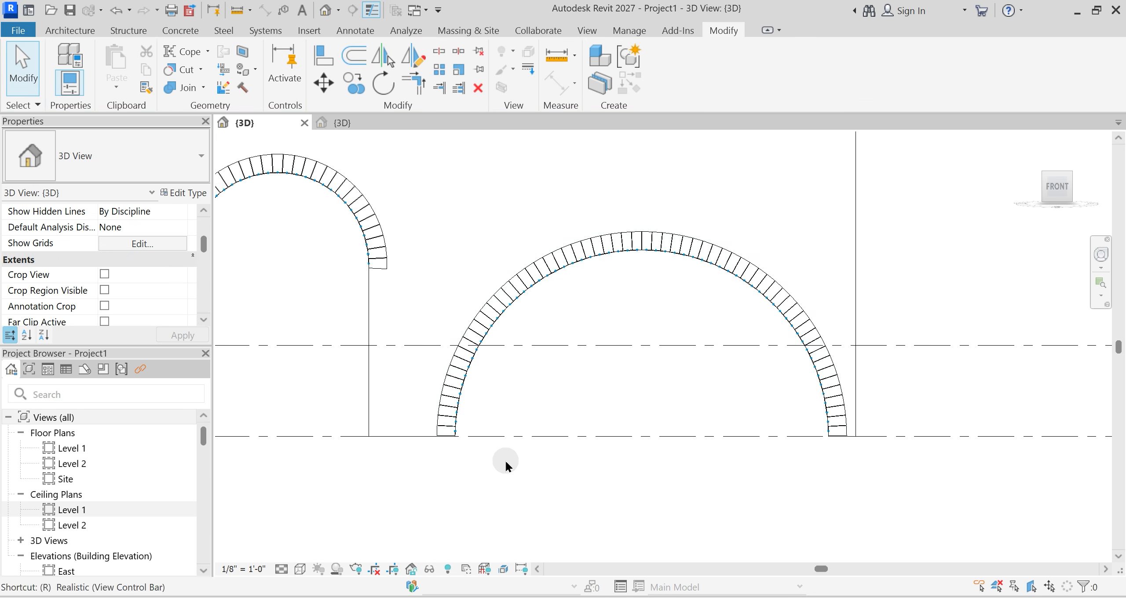
pyautogui.keyDown('shift'); pyautogui.moveTo(505, 461); pyautogui.dragTo(460, 460, button='middle'); pyautogui.keyUp('shift')
pyautogui.moveTo(528, 388); pyautogui.dragTo(750, 420, button='middle')
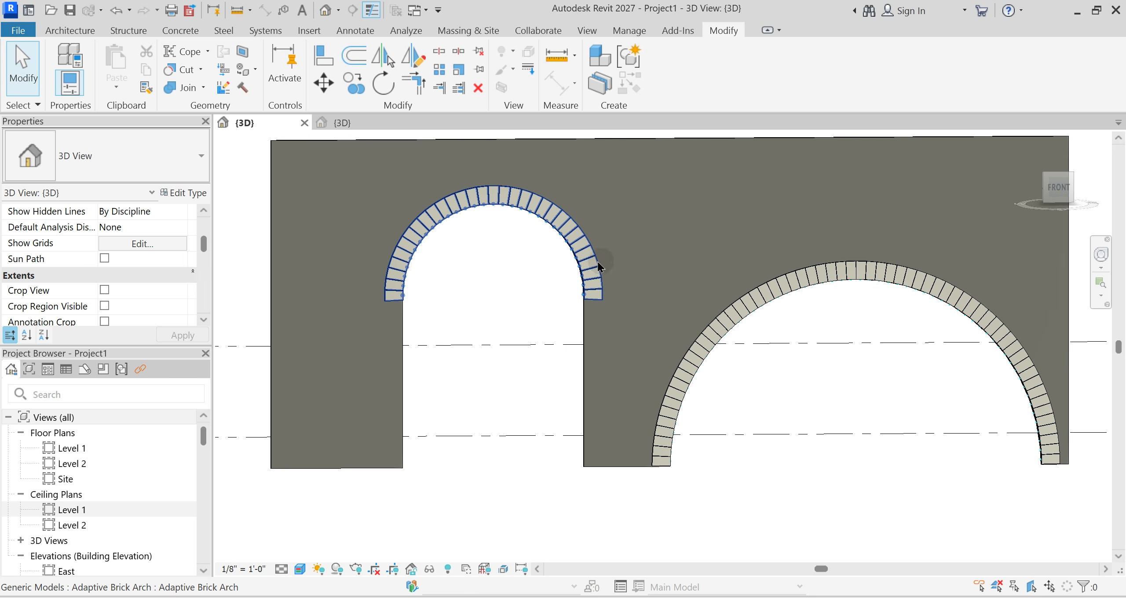
# Step: Set both the EO and SO offsets of the narrow opening's brick arch to 3"
pyautogui.click(594, 263)
pyautogui.click(136, 227)
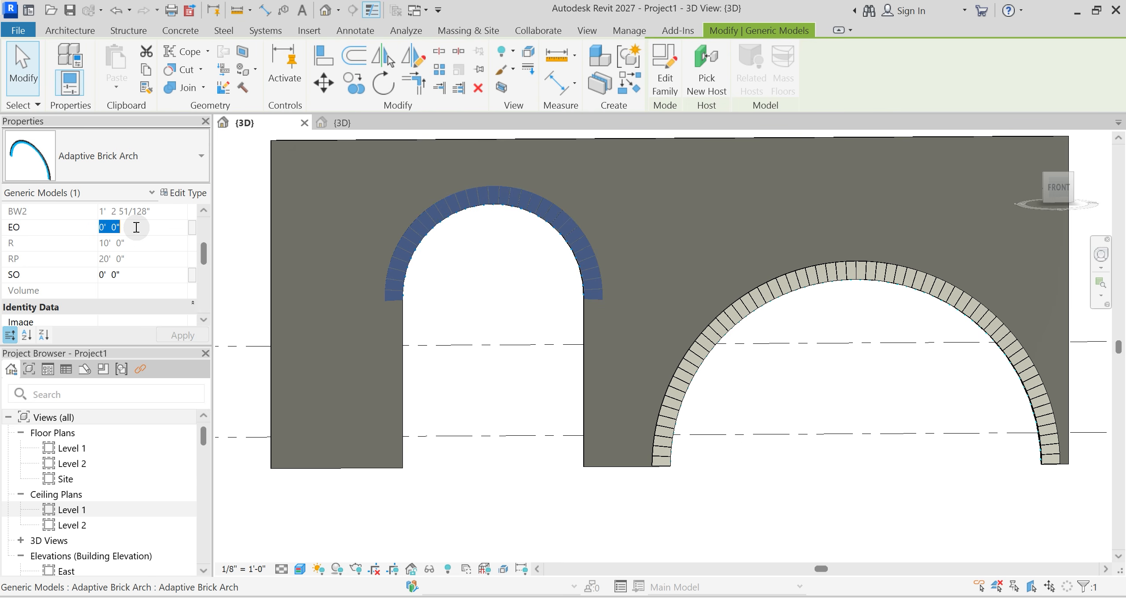
pyautogui.write('3"')
pyautogui.press('Return')
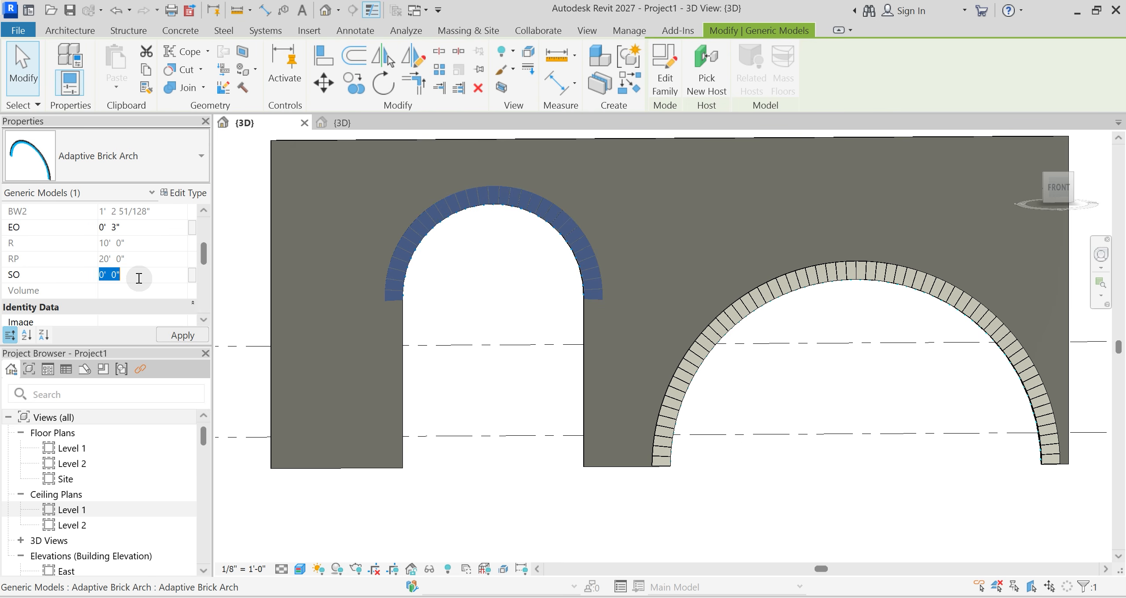
pyautogui.press('Return')
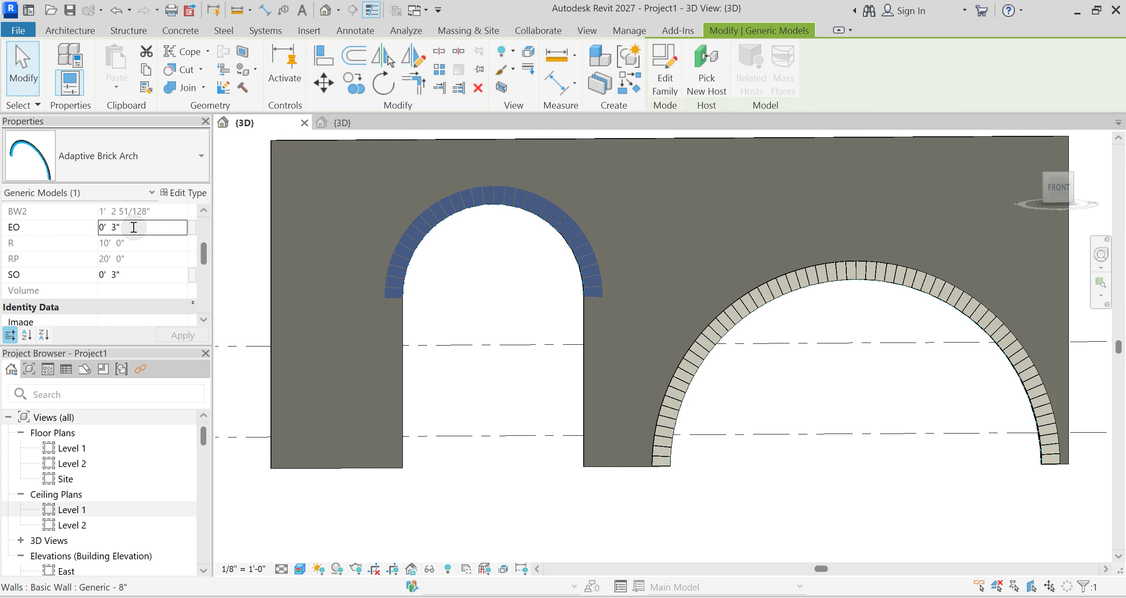
# Step: Increase the narrow arch's EO and SO offsets to 5" and deselect the arch
pyautogui.click(134, 227)
pyautogui.write('5')
pyautogui.click(139, 278)
pyautogui.write('5"')
pyautogui.press('Return')
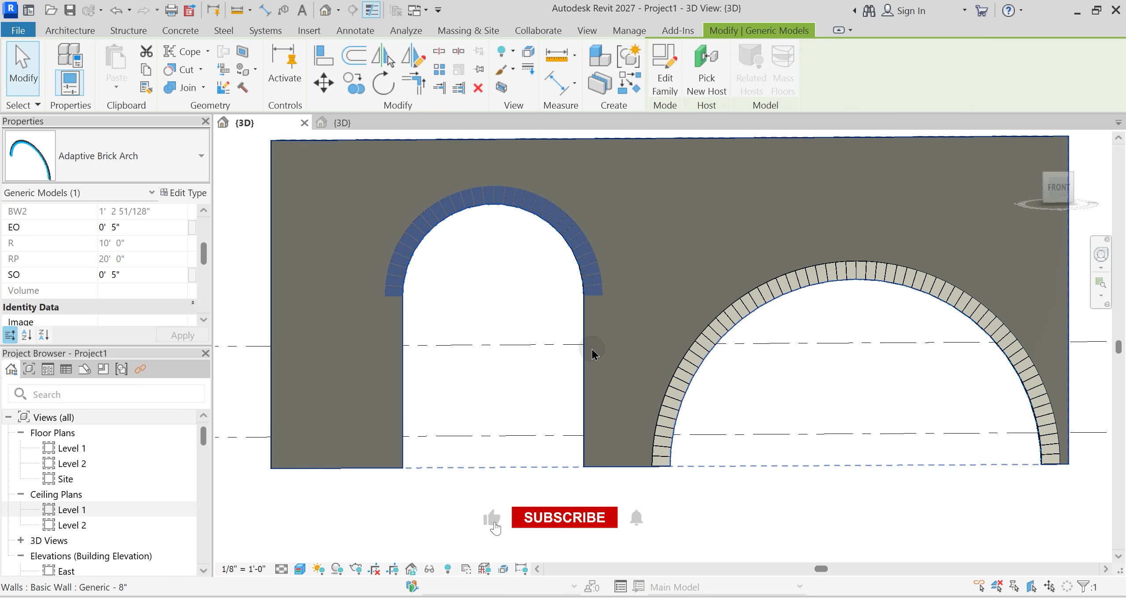
pyautogui.click(573, 348)
# Step: Set the brick length BL of the wide opening's arch to 3' and view the arch from the front
pyautogui.scroll(-3, 572, 348)
pyautogui.keyDown('shift'); pyautogui.moveTo(543, 420); pyautogui.dragTo(553, 439, button='middle'); pyautogui.keyUp('shift')
pyautogui.scroll(5, 821, 306)
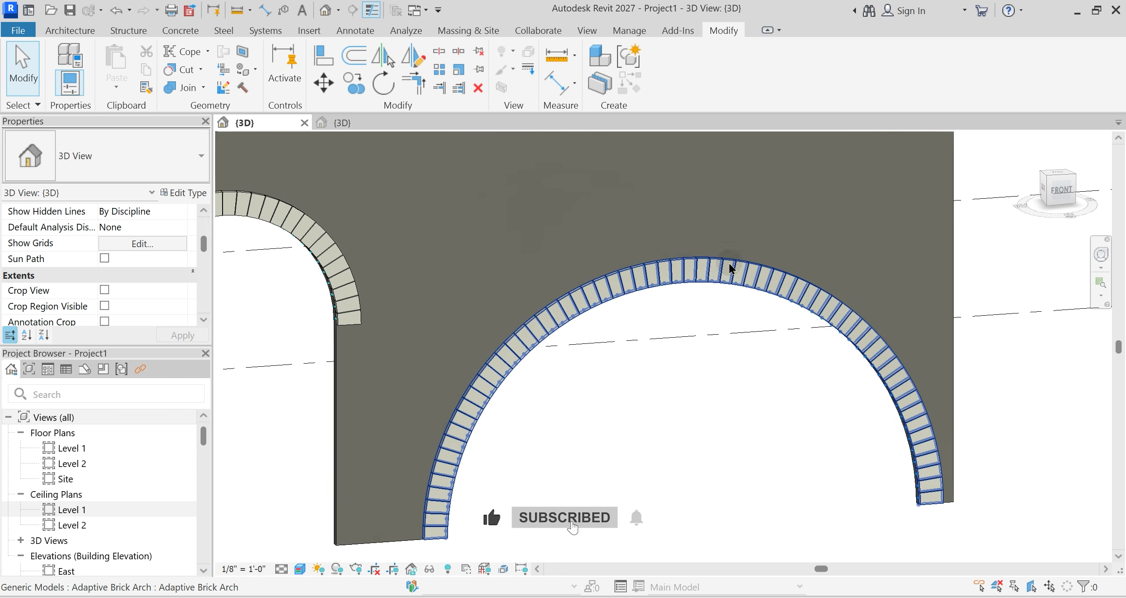
pyautogui.click(728, 269)
pyautogui.moveTo(288, 246); pyautogui.dragTo(363, 216, button='middle')
pyautogui.scroll(3, 138, 244)
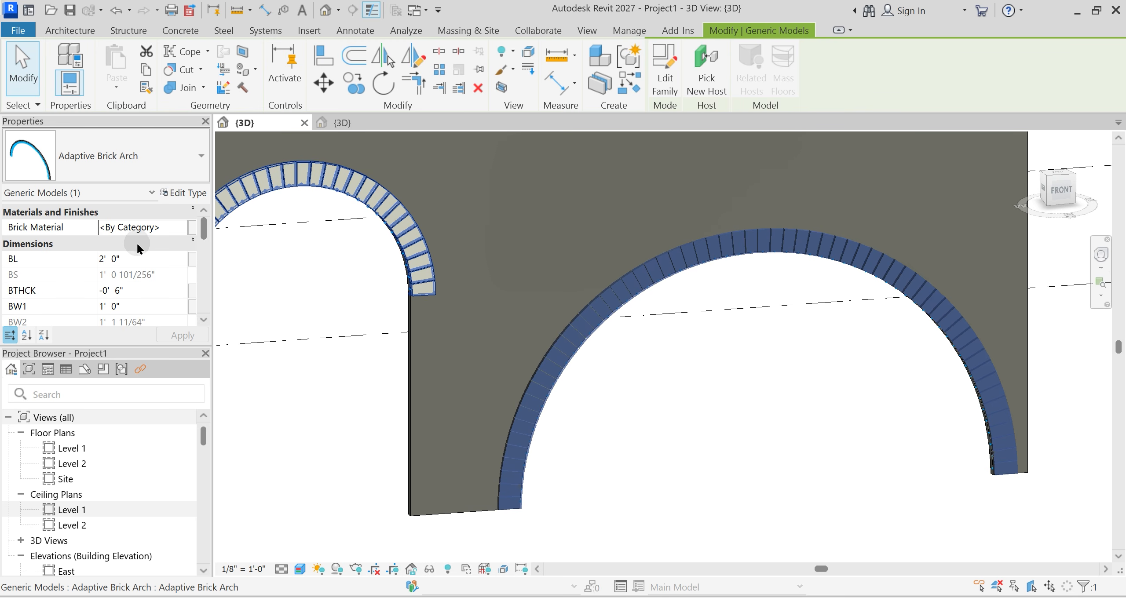
pyautogui.click(141, 260)
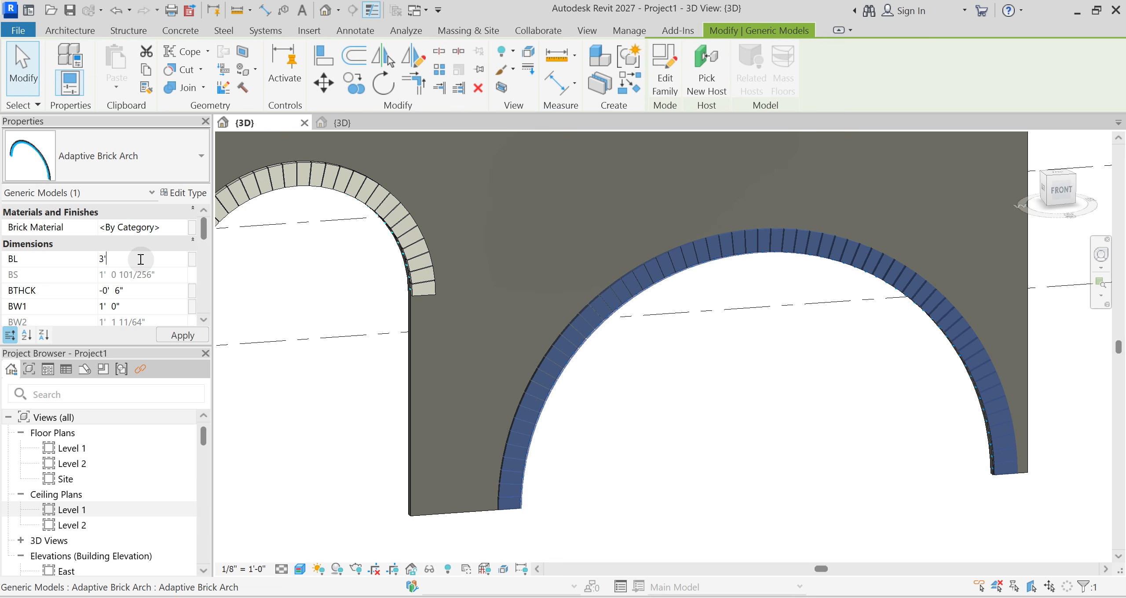
pyautogui.write("3'")
pyautogui.click(255, 267)
pyautogui.keyDown('shift'); pyautogui.moveTo(717, 355); pyautogui.dragTo(726, 365, button='middle'); pyautogui.keyUp('shift')
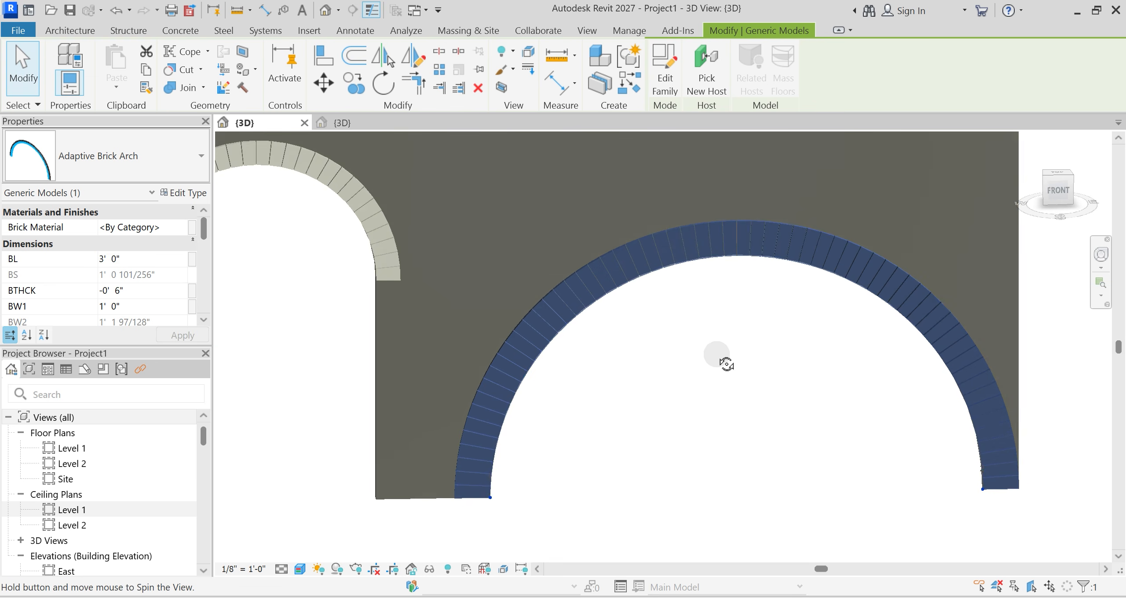
# Step: Set the brick width BW1 of the wide opening's arch to 18", deselect it and view both arches
pyautogui.scroll(-3, 135, 256)
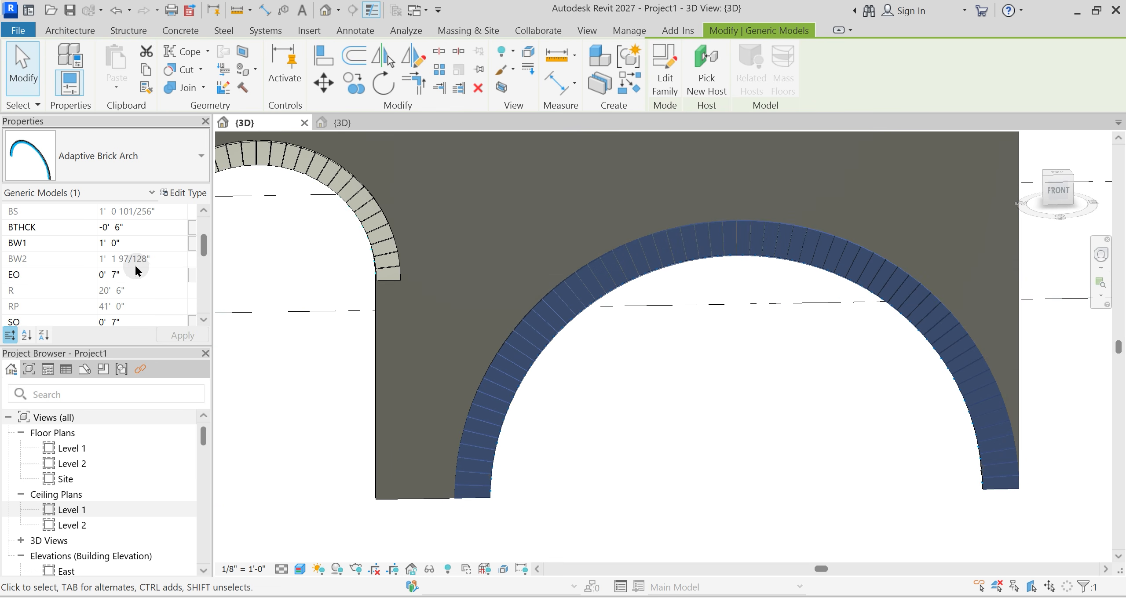
pyautogui.click(136, 275)
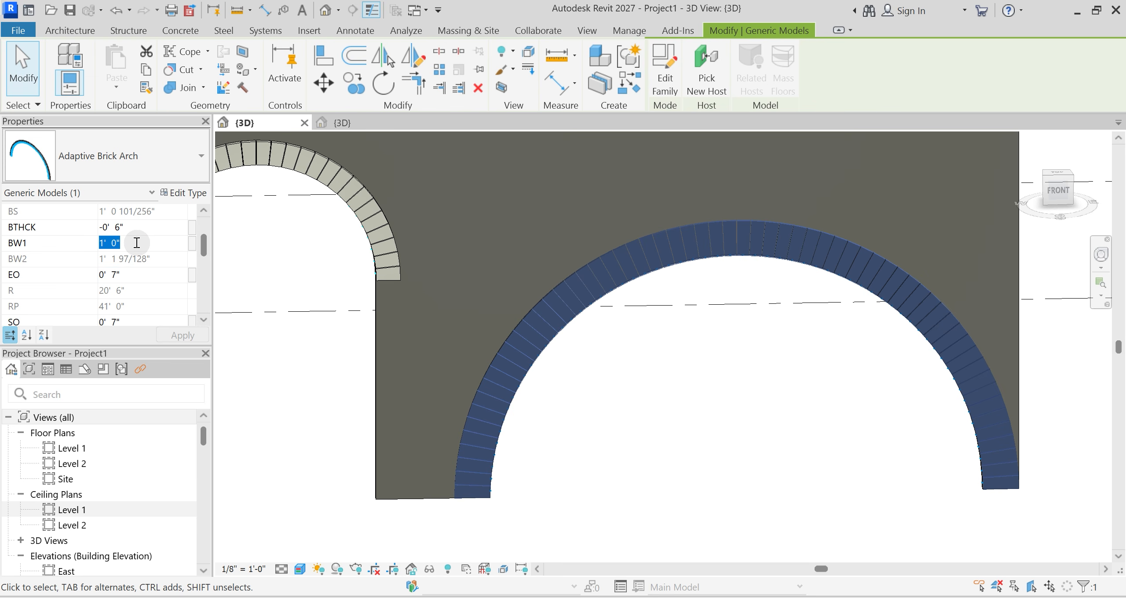
pyautogui.write('18')
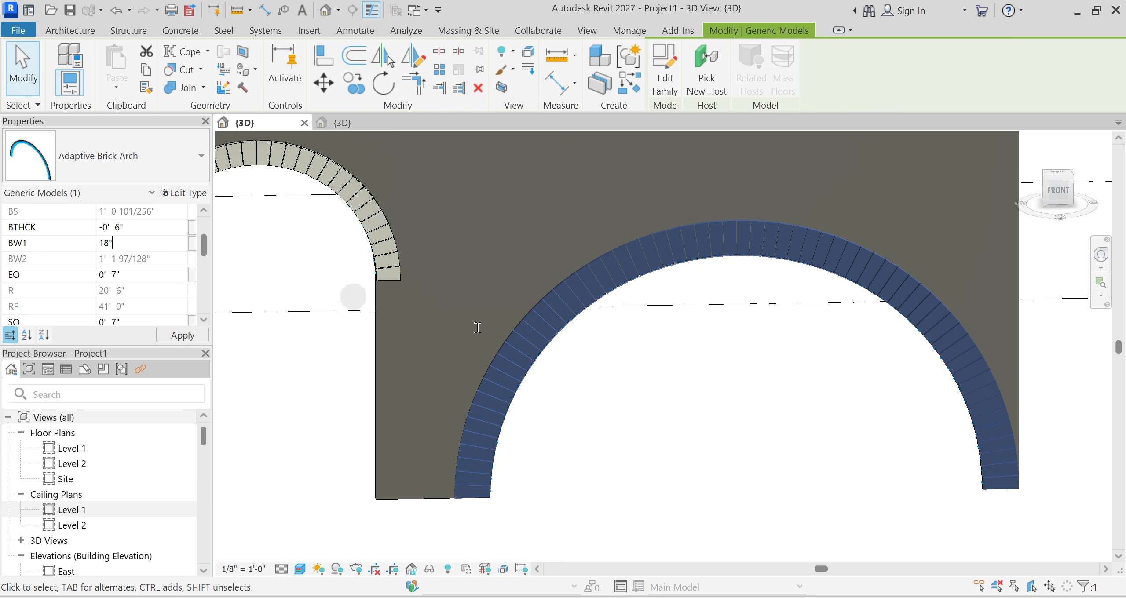
pyautogui.click(677, 350)
pyautogui.scroll(-4, 676, 350)
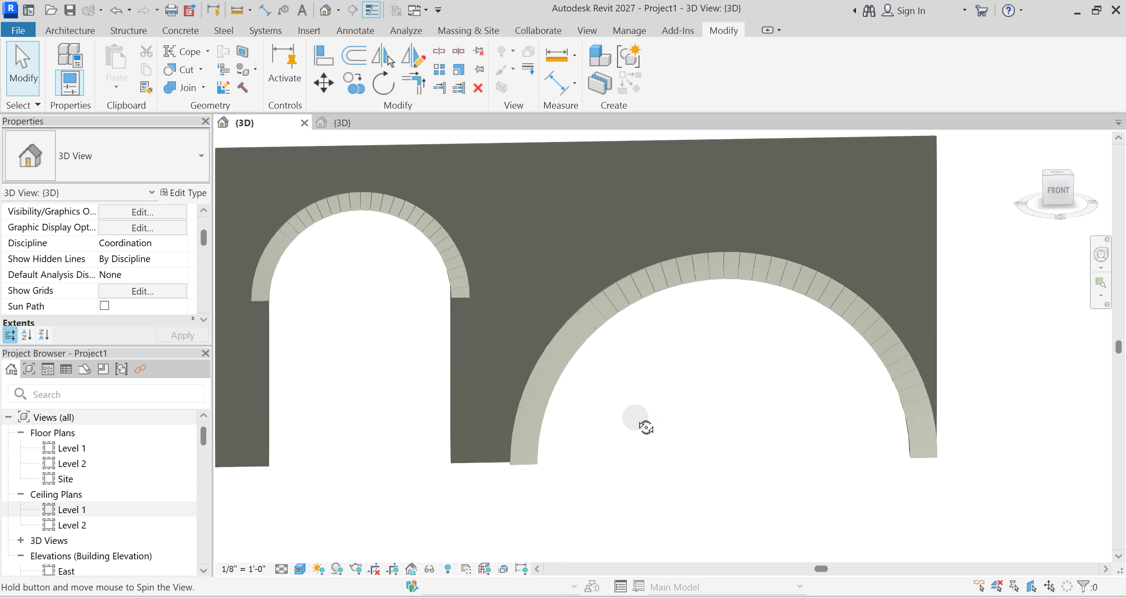
pyautogui.keyDown('shift'); pyautogui.moveTo(649, 427); pyautogui.dragTo(603, 372, button='middle'); pyautogui.keyUp('shift')
pyautogui.scroll(3, 823, 360)
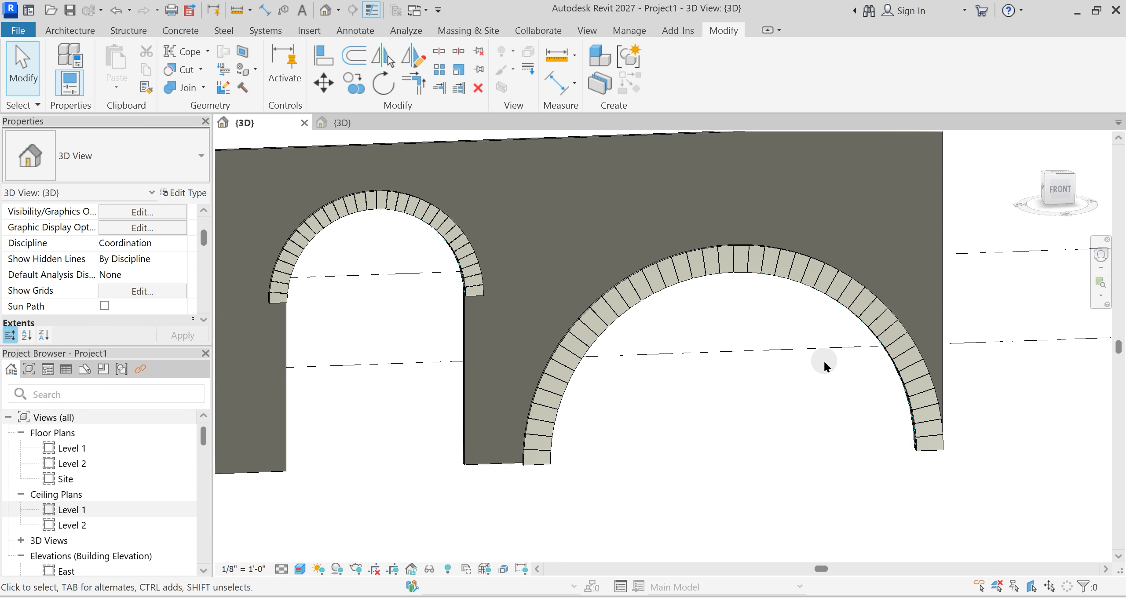
pyautogui.scroll(-2, 744, 306)
pyautogui.click(640, 303)
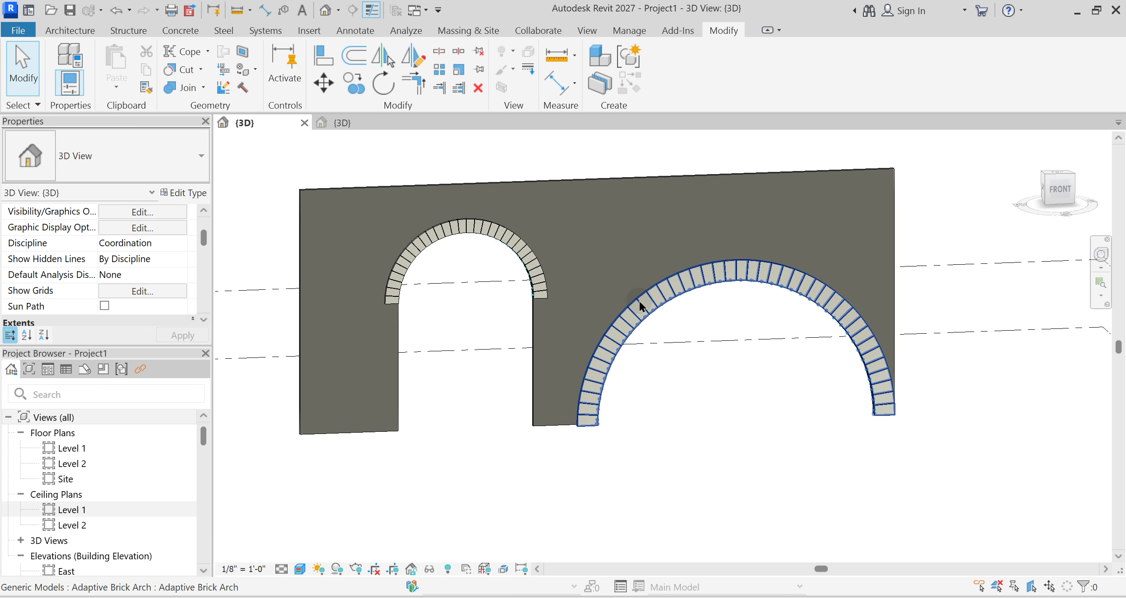
# Step: Switch to the Brick Arch.rfa family window and close its open 3D view without saving the changes
pyautogui.moveTo(572, 597)
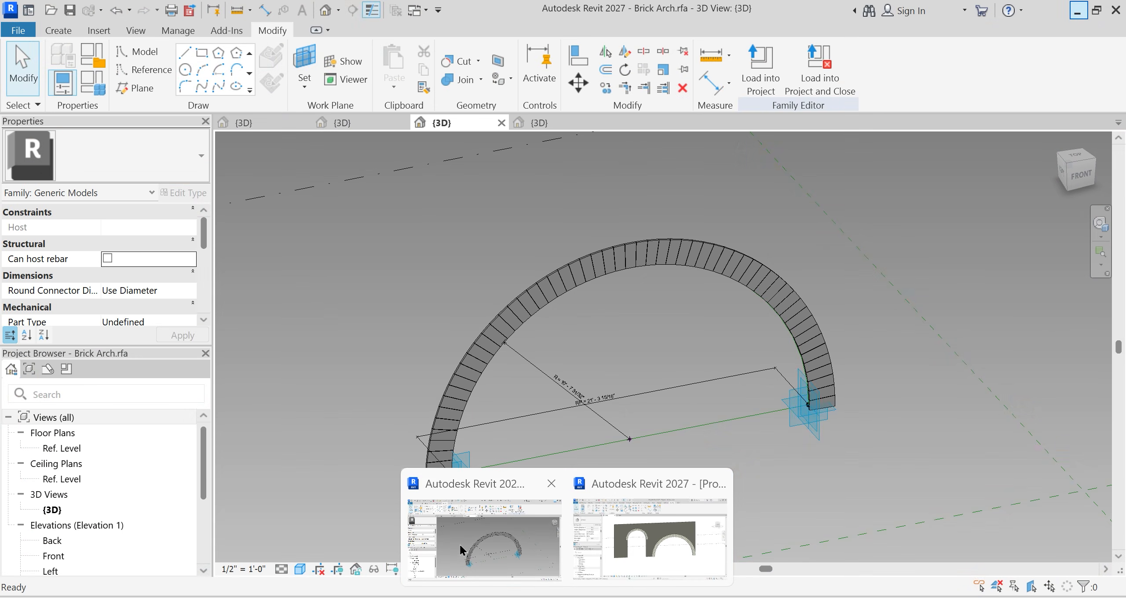
pyautogui.click(484, 539)
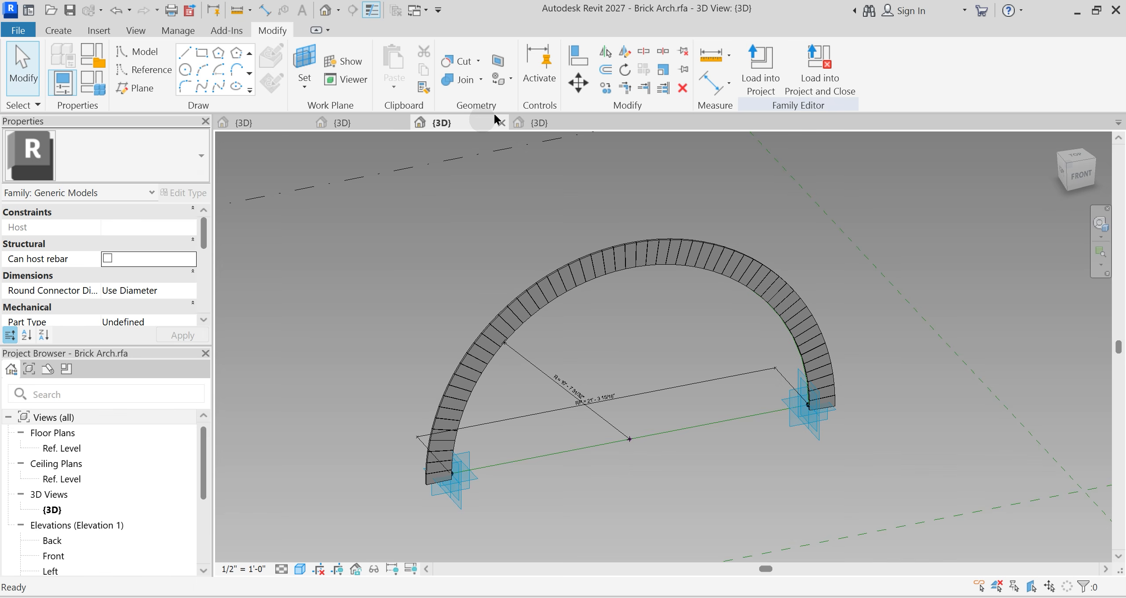
pyautogui.click(600, 123)
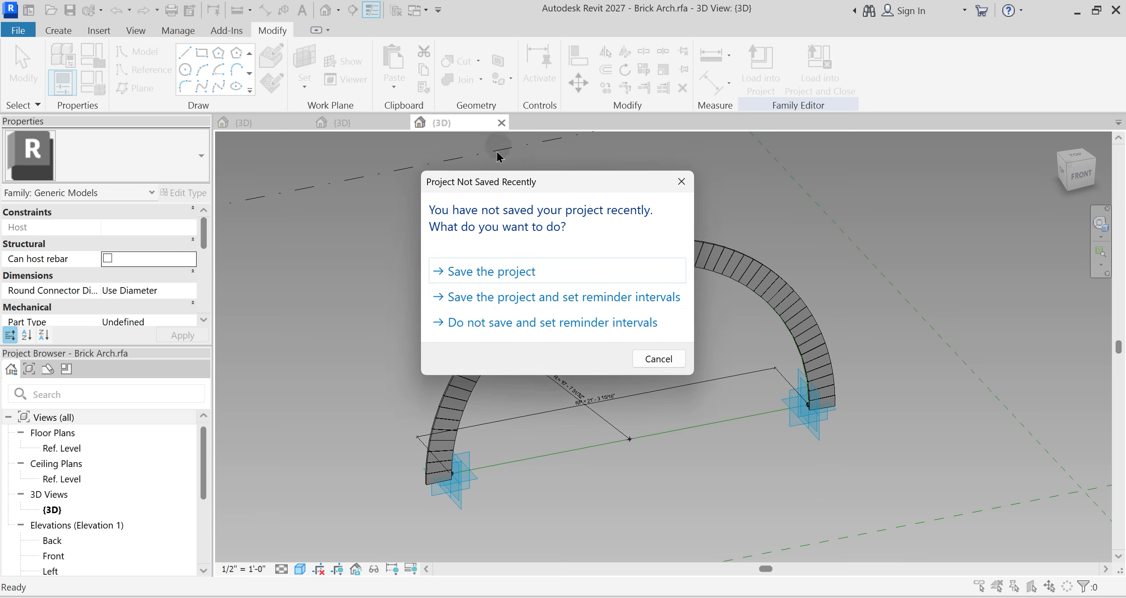
pyautogui.click(572, 294)
pyautogui.click(502, 123)
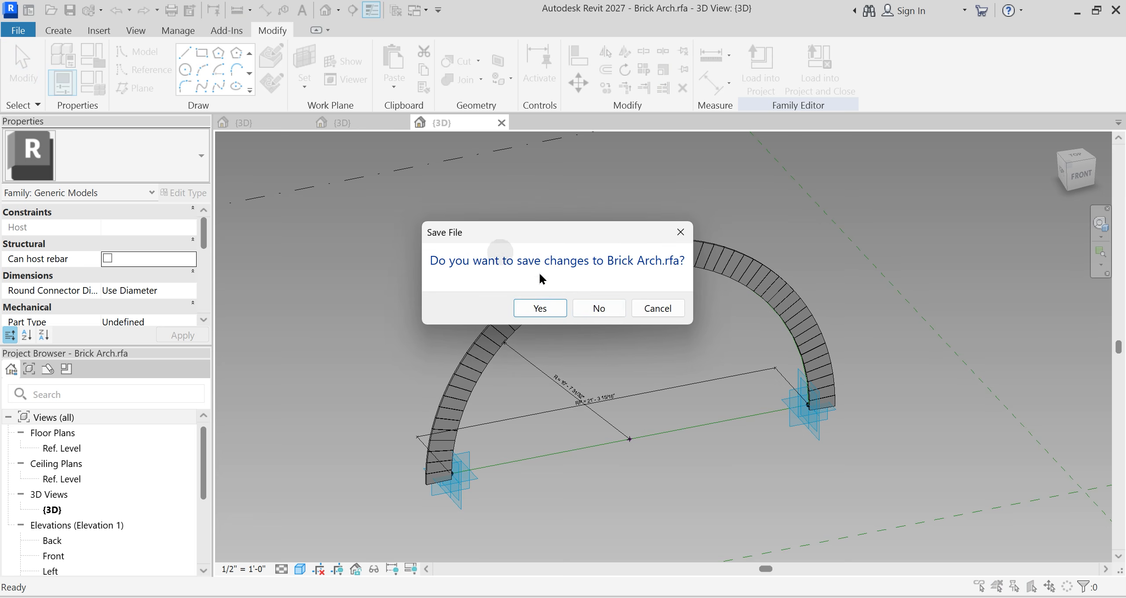
pyautogui.click(604, 306)
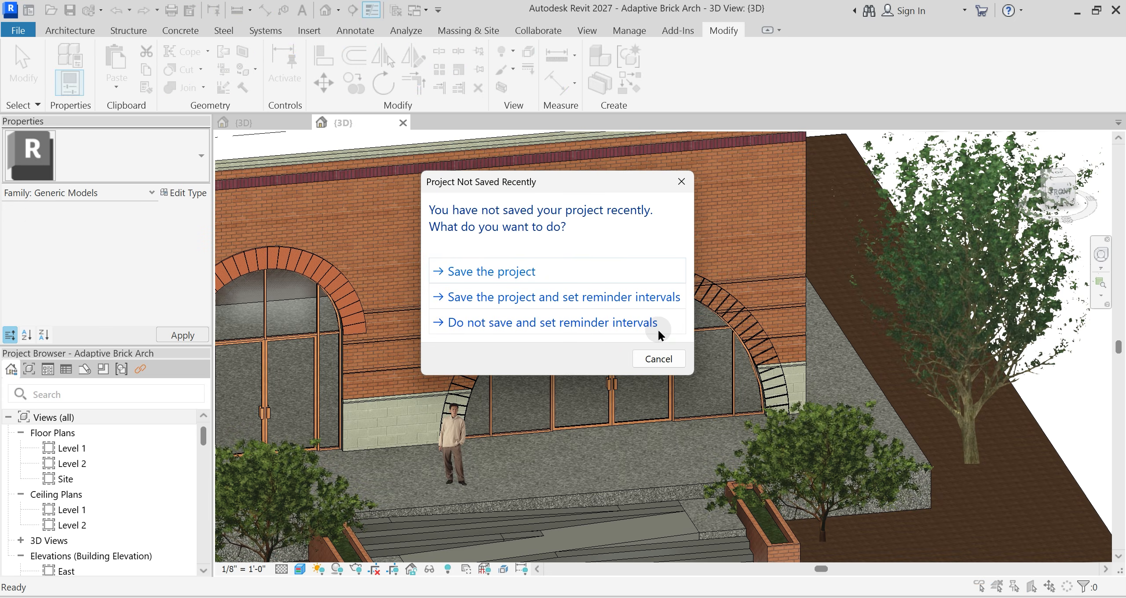
# Step: Dismiss the save reminder and view the whole brick facade in the Adaptive Brick Arch project's 3D view
pyautogui.click(658, 327)
pyautogui.scroll(-2, 706, 338)
pyautogui.keyDown('shift'); pyautogui.moveTo(679, 403); pyautogui.dragTo(674, 391, button='middle'); pyautogui.keyUp('shift')
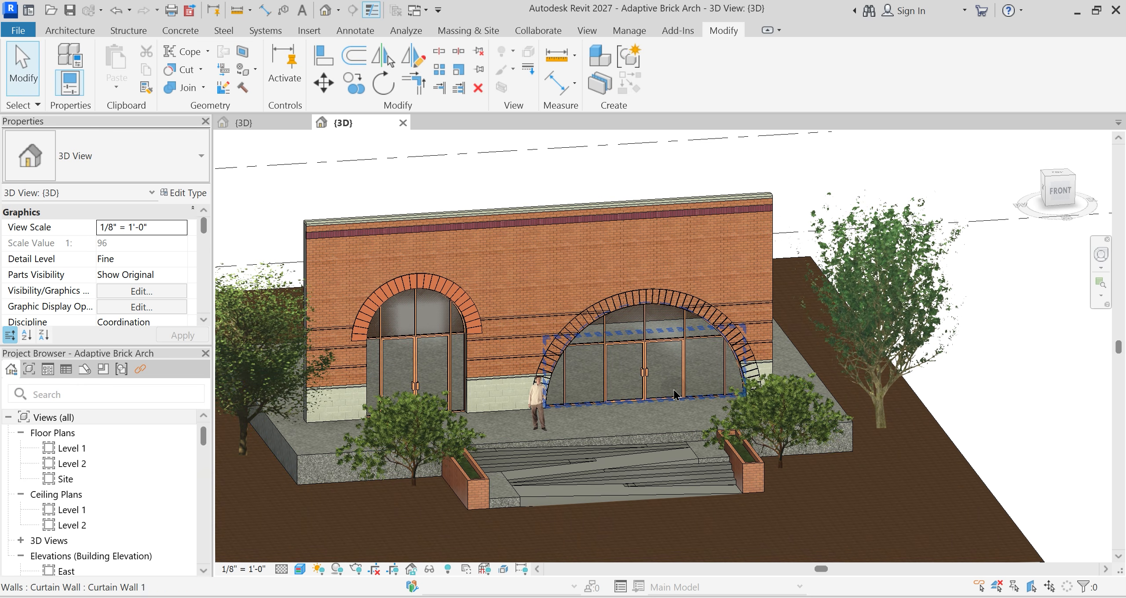